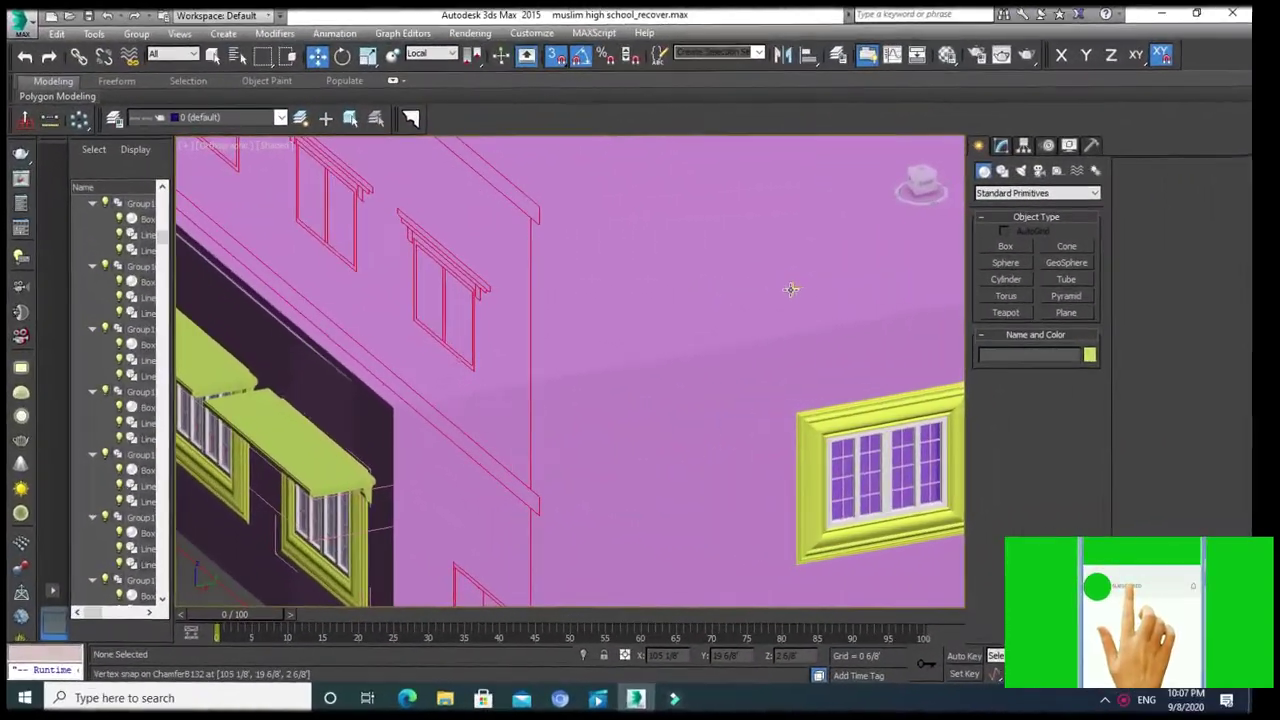
# Zoom and pan to the window canopies and select canopy group Group126.
pyautogui.scroll(-3, 791, 289)
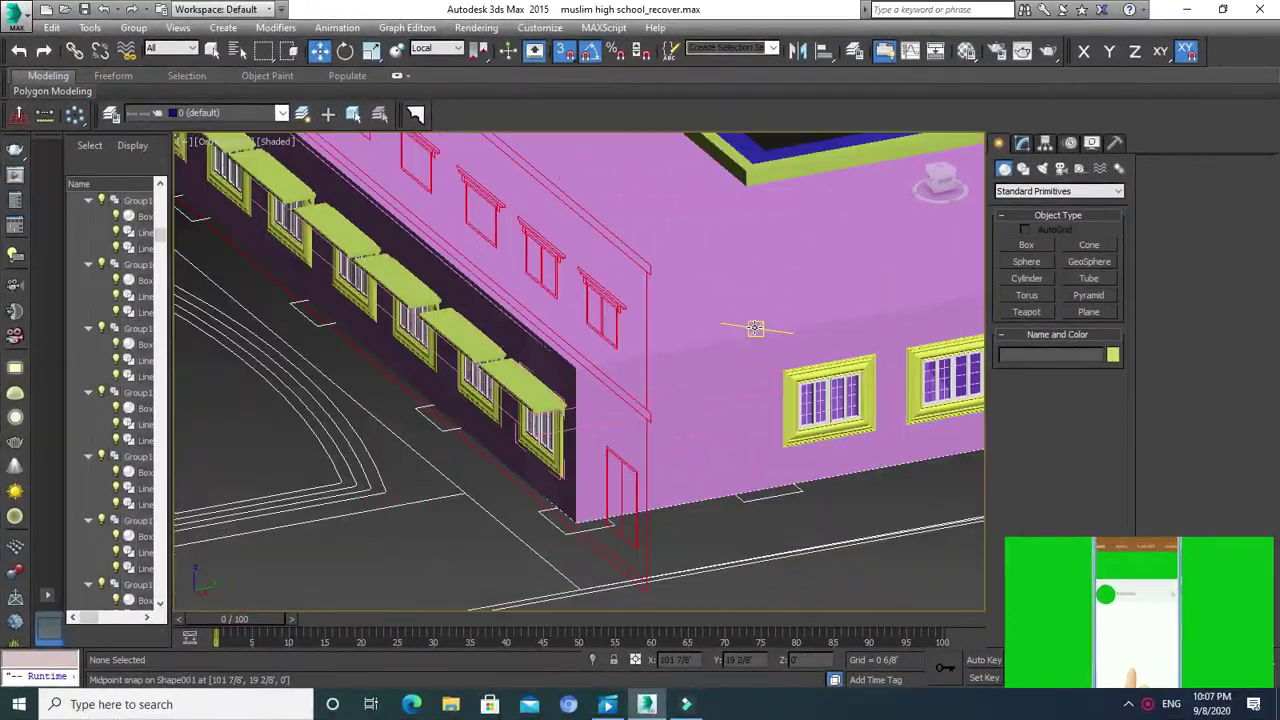
pyautogui.scroll(-2, 757, 329)
pyautogui.scroll(-2, 769, 356)
pyautogui.scroll(3, 769, 356)
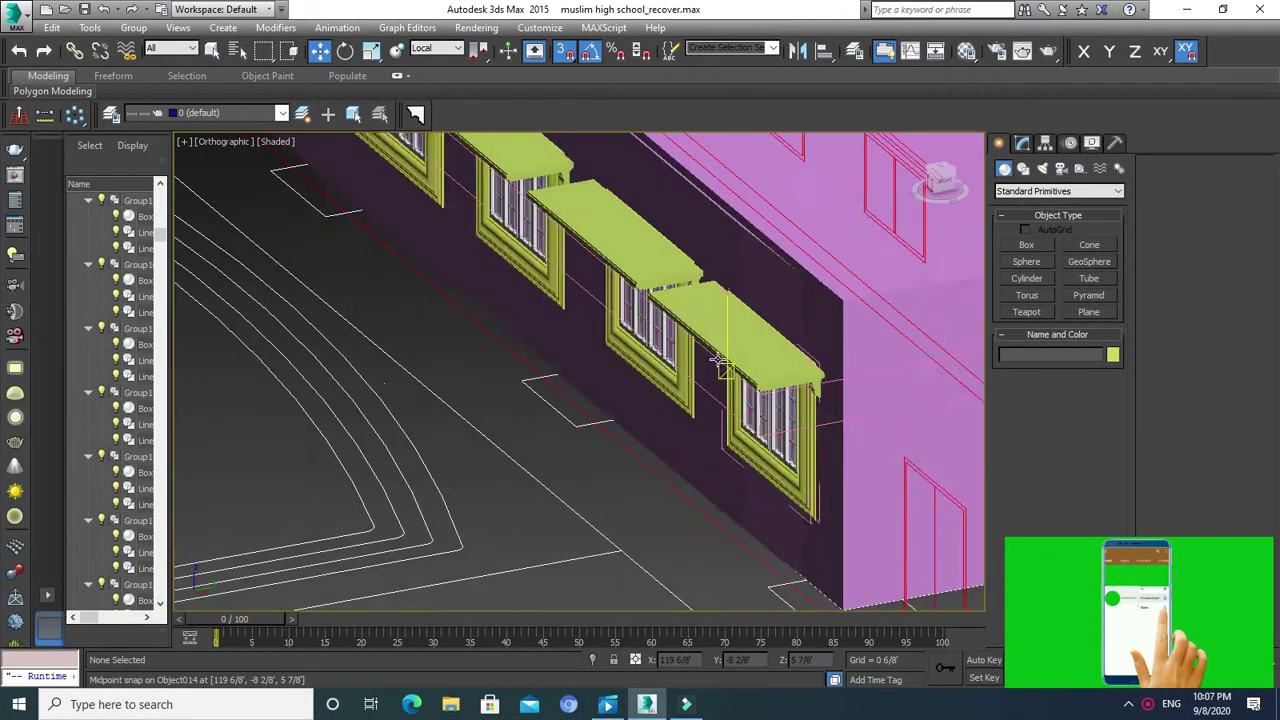
pyautogui.scroll(3, 740, 360)
pyautogui.moveTo(720, 365); pyautogui.dragTo(652, 369, button='middle')
pyautogui.scroll(-5, 652, 369)
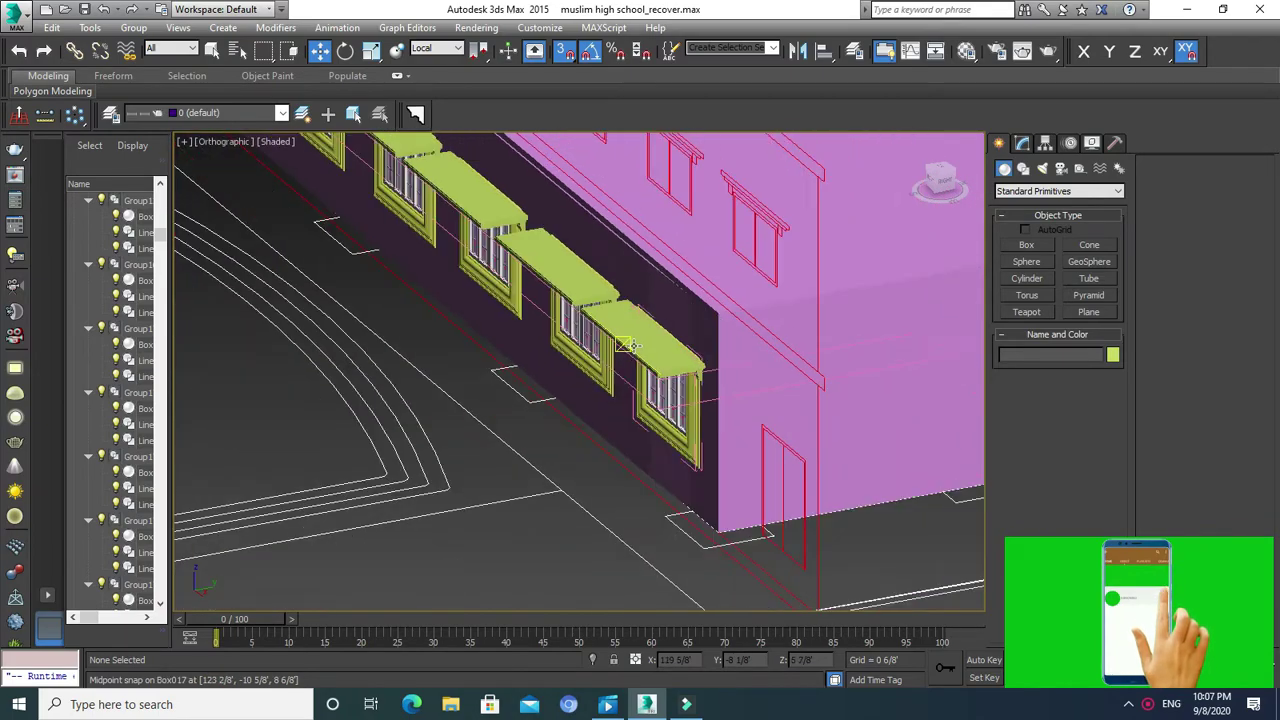
pyautogui.scroll(1, 640, 380)
pyautogui.scroll(2, 635, 390)
pyautogui.scroll(2, 632, 393)
pyautogui.scroll(3, 633, 370)
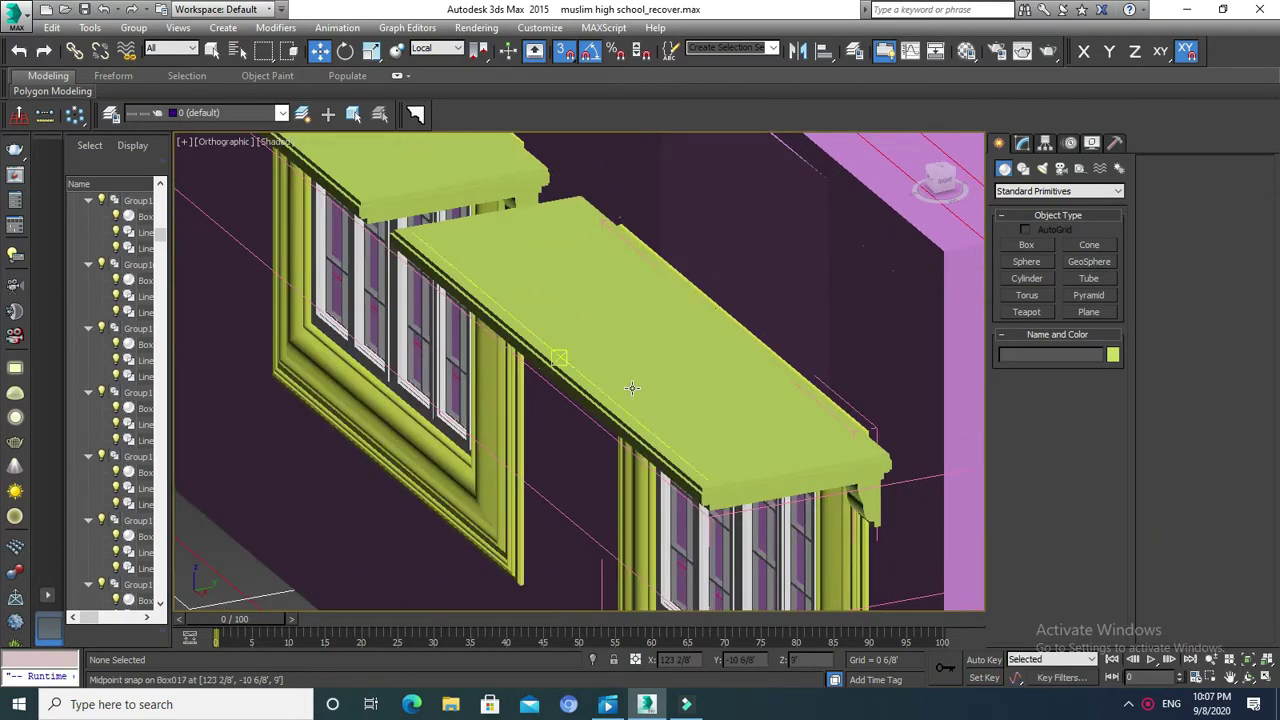
pyautogui.moveTo(634, 354); pyautogui.dragTo(663, 320, button='middle')
pyautogui.scroll(-3, 655, 320)
pyautogui.click(655, 320)
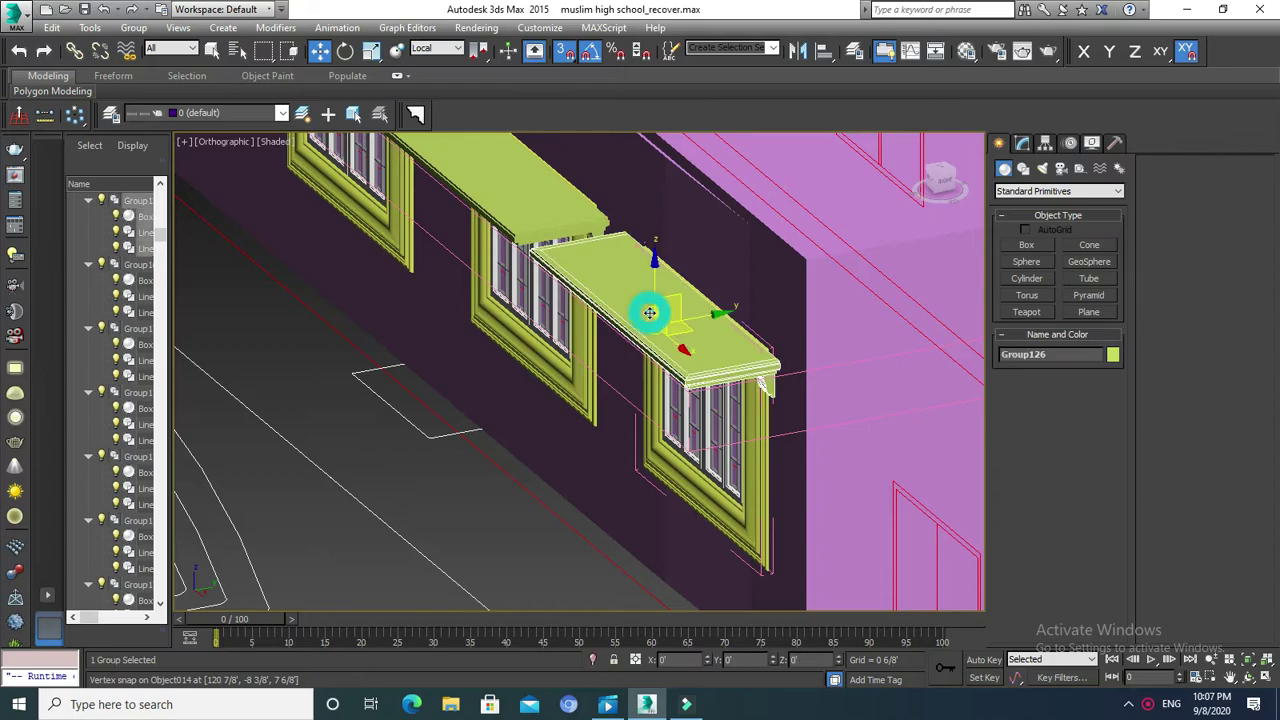
# Switch to the Top viewport shown in wireframe.
pyautogui.moveTo(655, 320); pyautogui.dragTo(637, 379, button='middle')
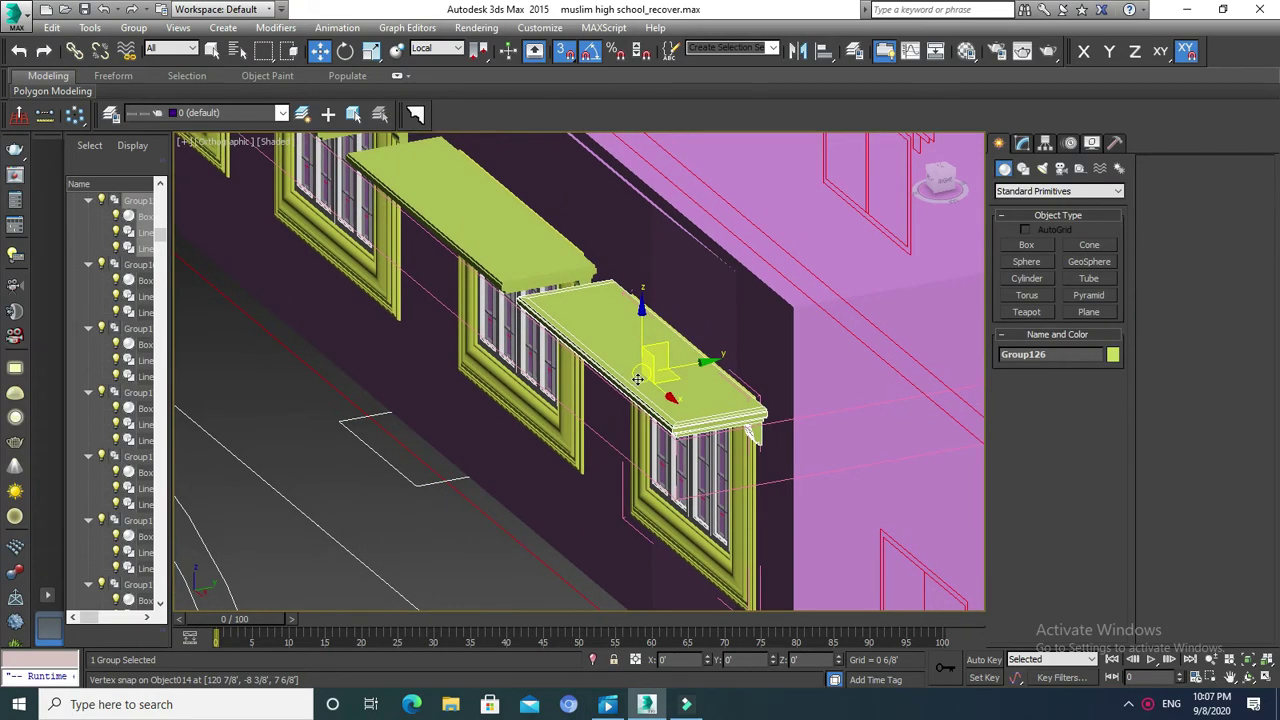
pyautogui.scroll(-3, 625, 368)
pyautogui.scroll(-3, 610, 360)
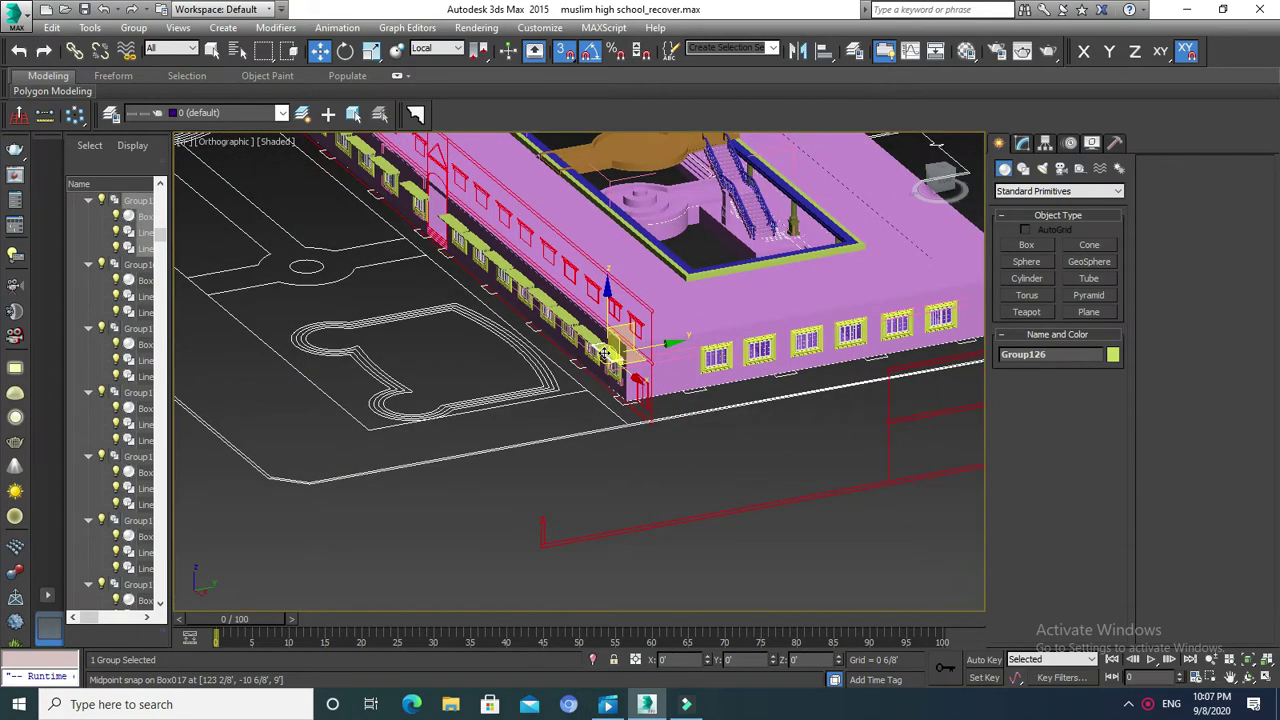
pyautogui.press('t')
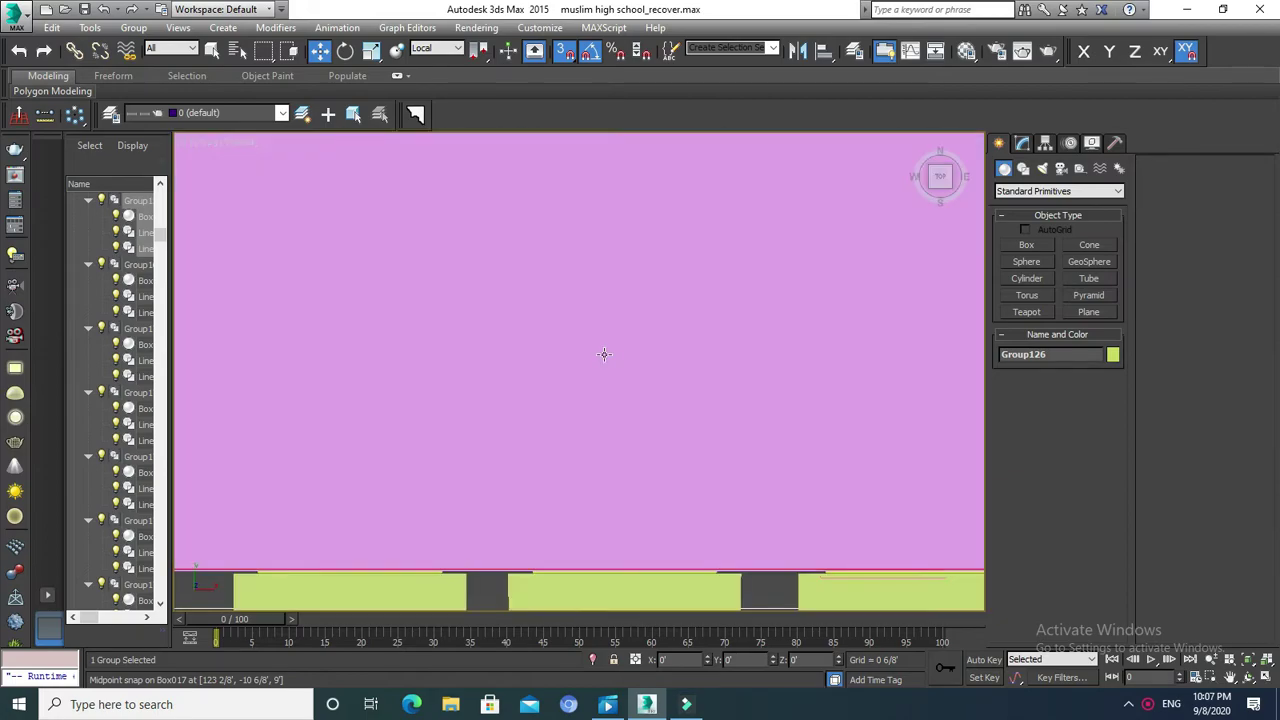
pyautogui.scroll(-3, 608, 365)
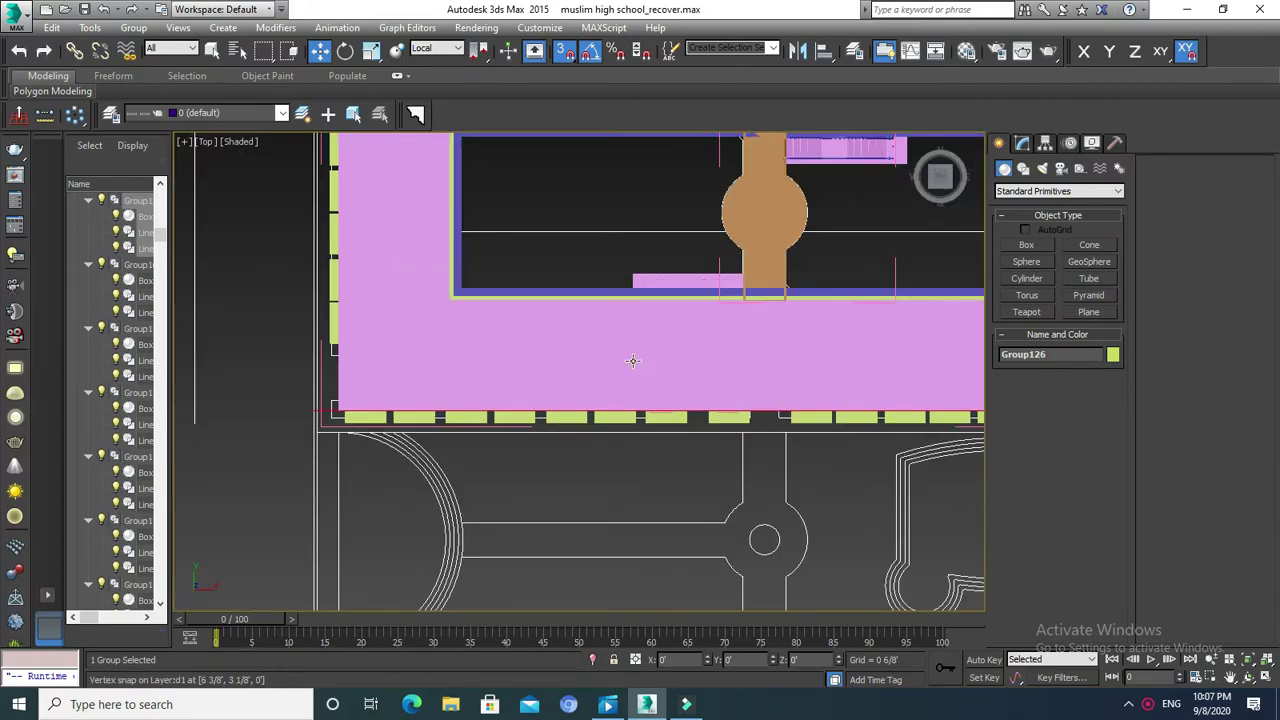
pyautogui.press('F3')
pyautogui.scroll(-4, 624, 348)
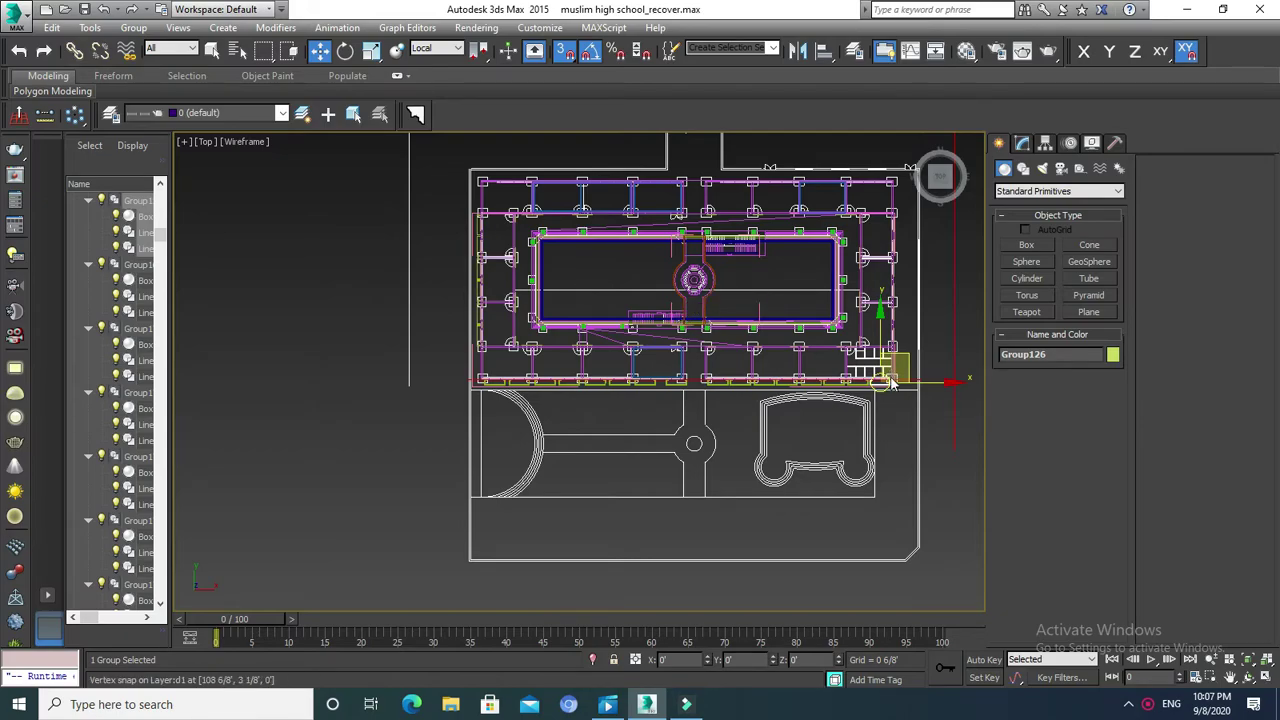
# Zoom into the plan's lower-right corner and reselect canopy group Group126.
pyautogui.scroll(1, 906, 420)
pyautogui.scroll(2, 880, 400)
pyautogui.scroll(1, 860, 377)
pyautogui.scroll(1, 790, 420)
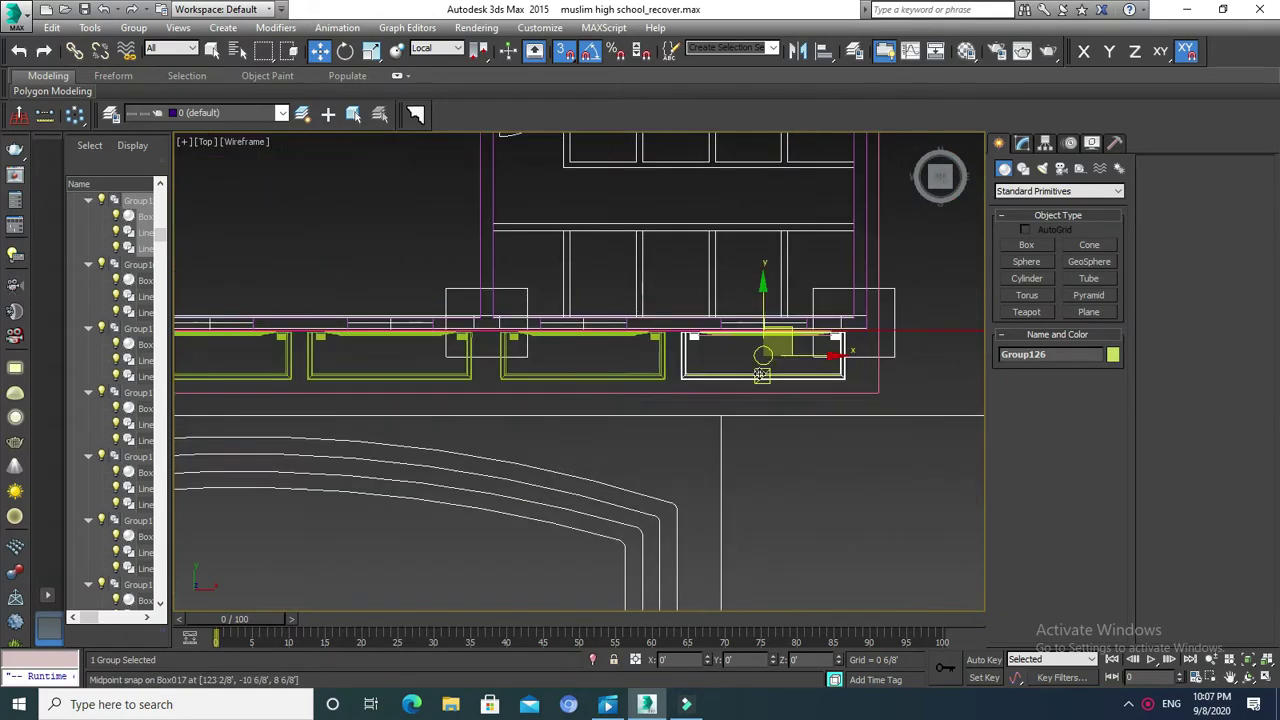
pyautogui.scroll(1, 674, 418)
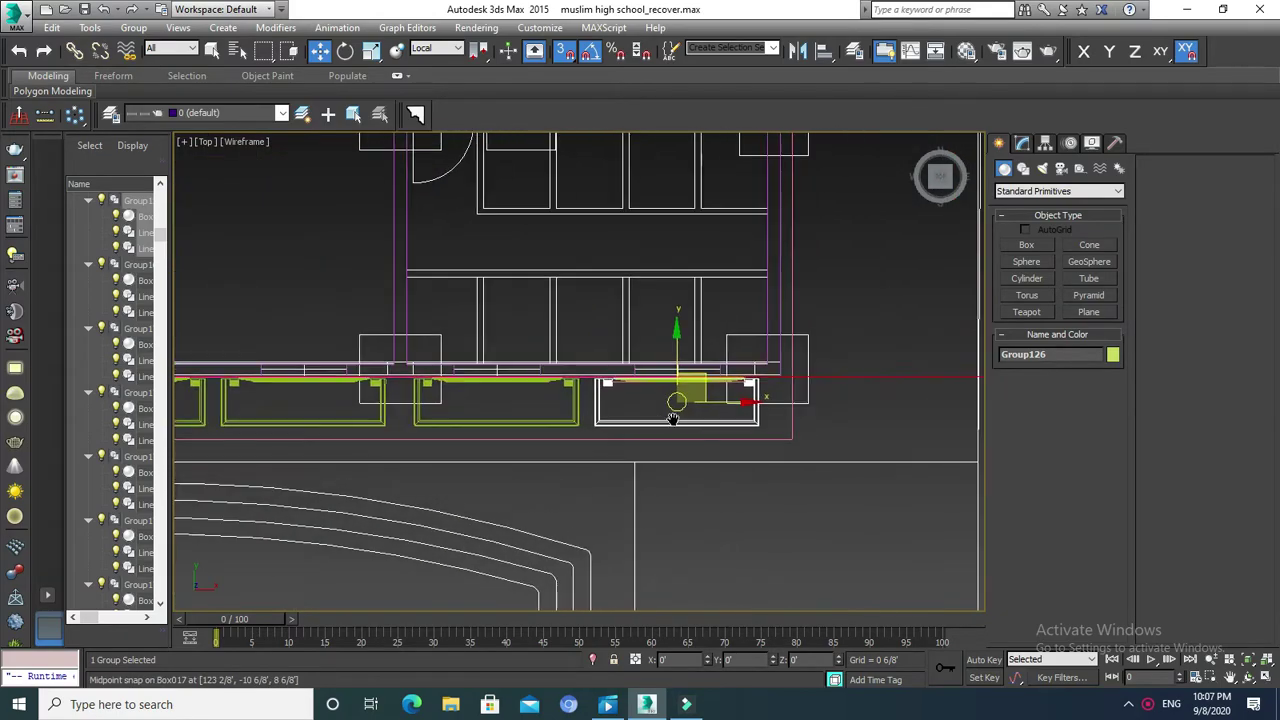
pyautogui.click(727, 479)
pyautogui.click(694, 424)
# Adjust the zoom and pan the Top view upward to frame the canopies.
pyautogui.scroll(-2, 691, 415)
pyautogui.scroll(-1, 688, 408)
pyautogui.scroll(1, 700, 380)
pyautogui.scroll(3, 708, 345)
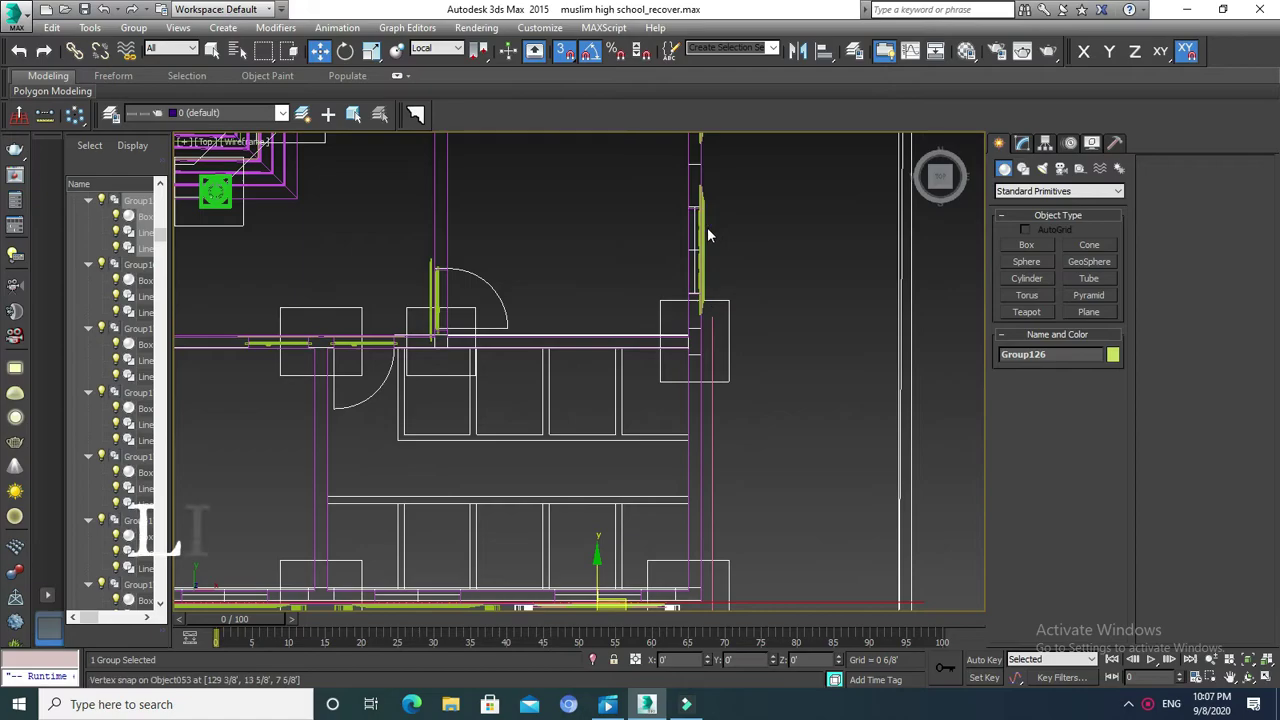
pyautogui.scroll(-2, 706, 230)
pyautogui.scroll(2, 703, 291)
pyautogui.scroll(1, 715, 250)
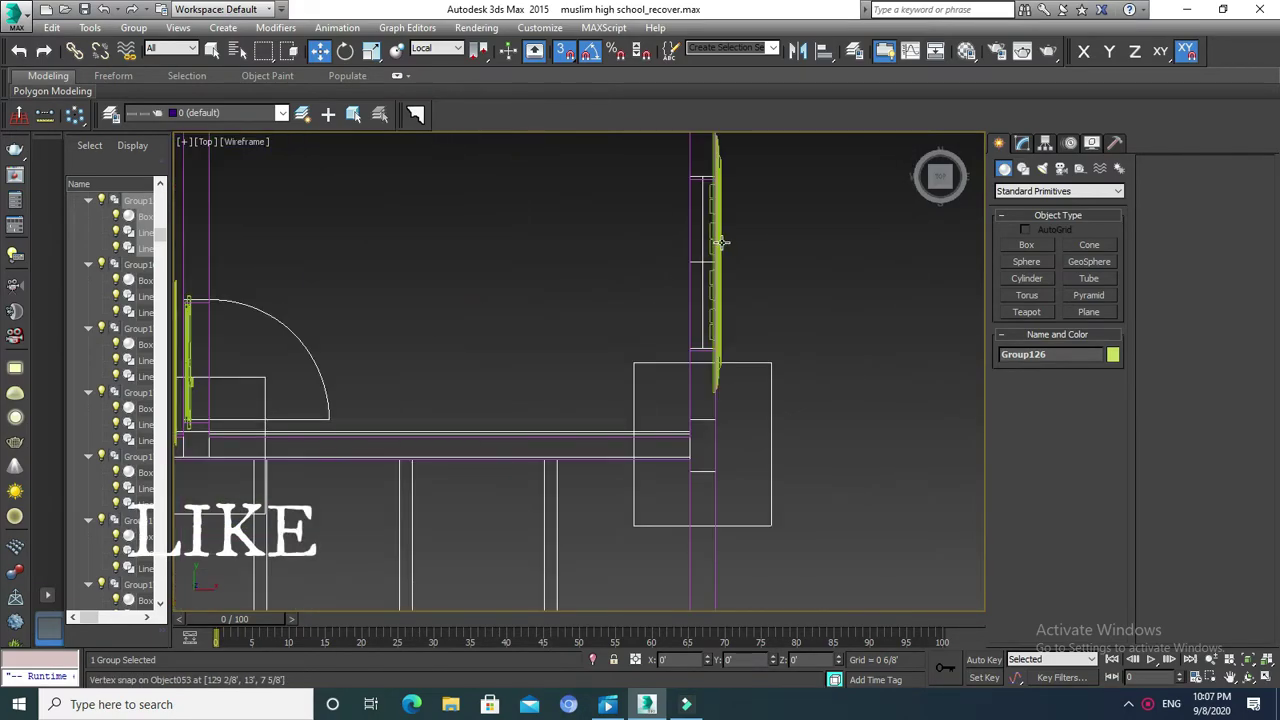
pyautogui.scroll(-3, 715, 250)
pyautogui.moveTo(694, 402); pyautogui.dragTo(700, 295, button='middle')
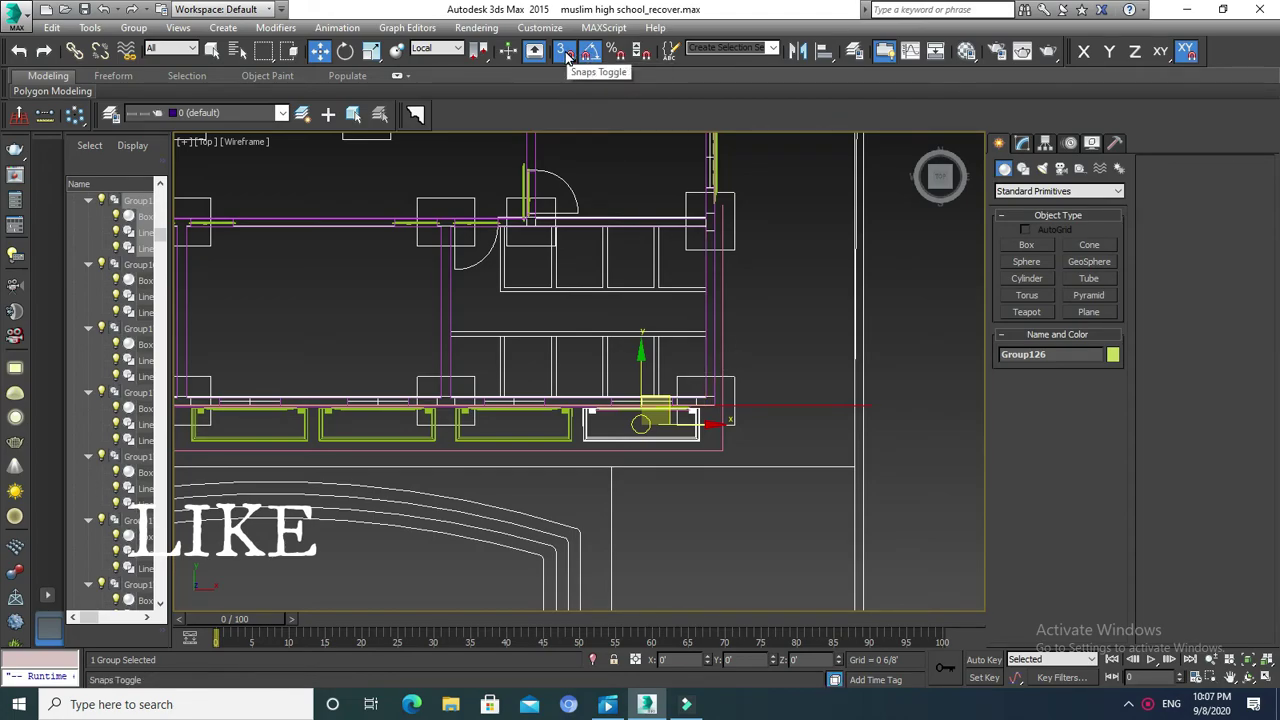
# Turn on Vertex and Midpoint snaps, then make an instanced copy, Group176, snapped right of Group126.
pyautogui.rightClick(567, 57)
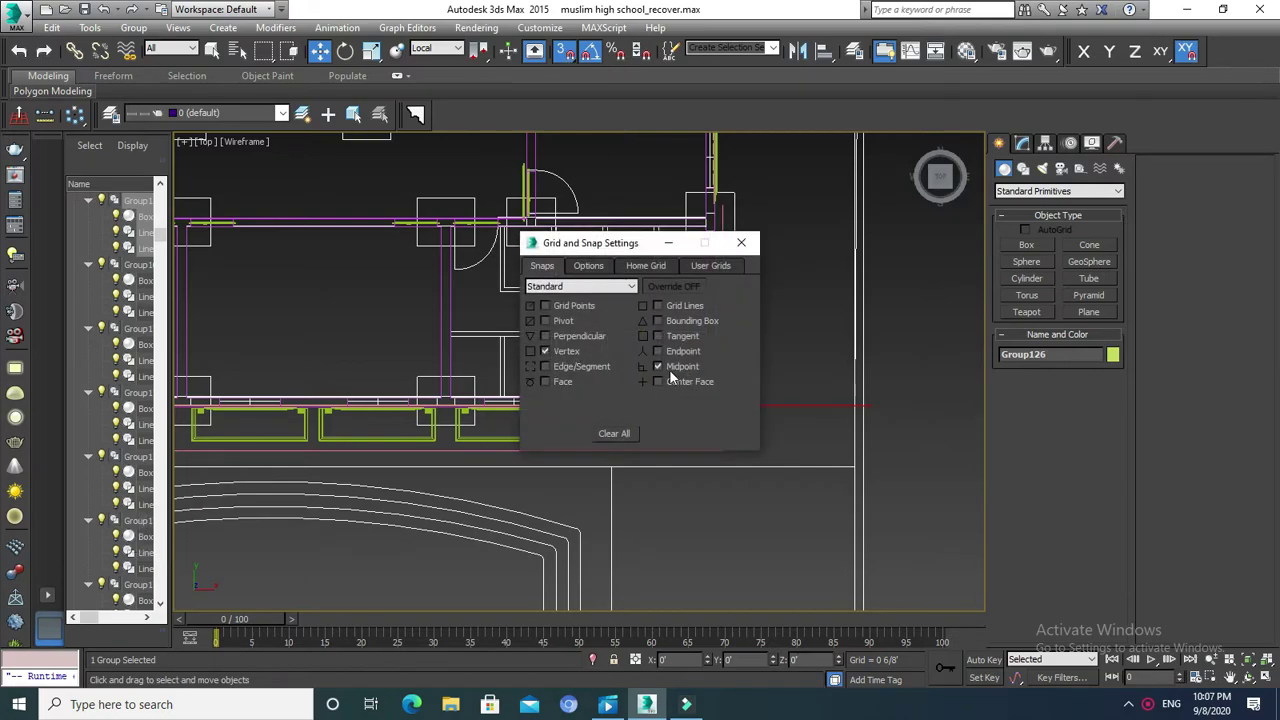
pyautogui.click(742, 245)
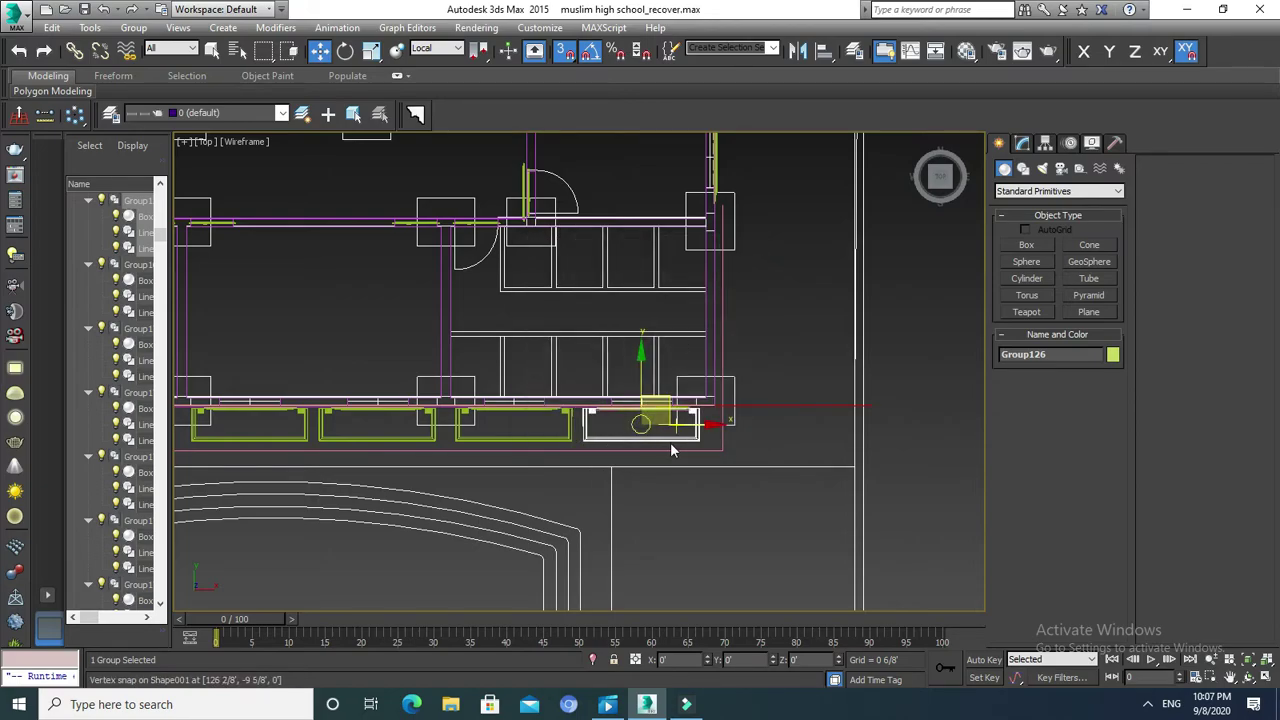
pyautogui.moveTo(678, 425); pyautogui.dragTo(797, 384)
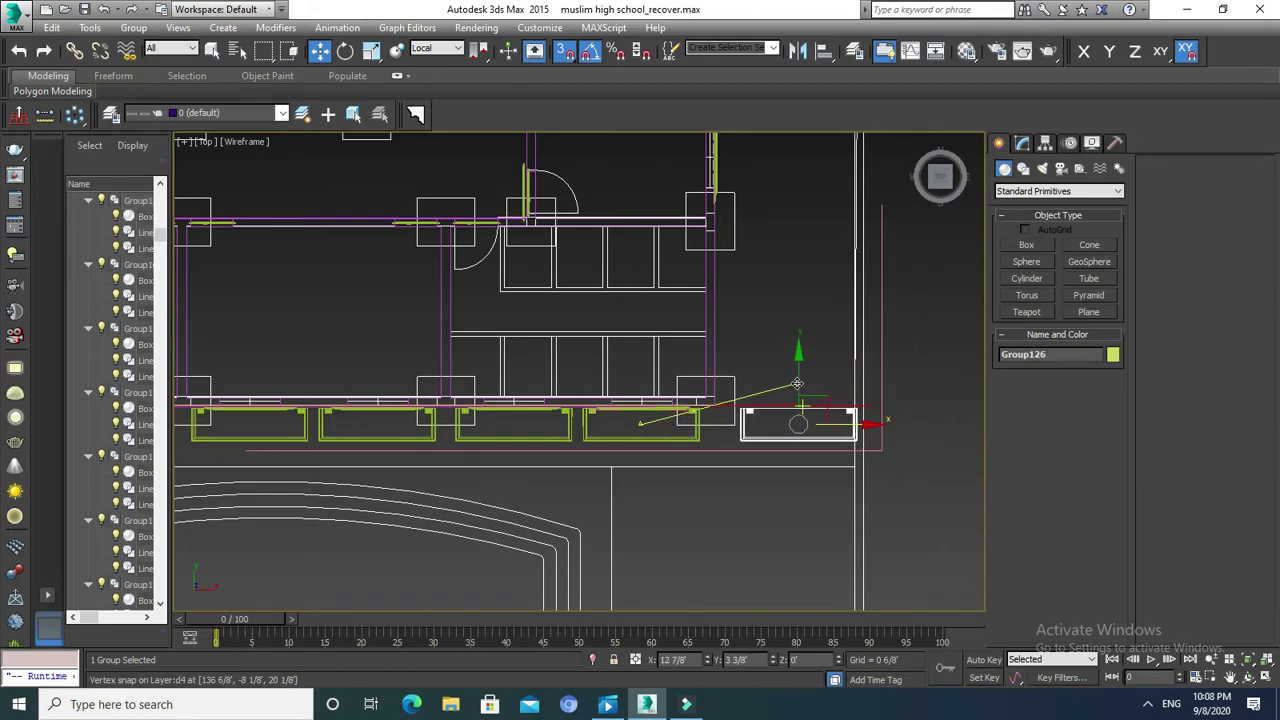
pyautogui.keyDown('shift'); pyautogui.moveTo(797, 384); pyautogui.dragTo(791, 384); pyautogui.keyUp('shift')
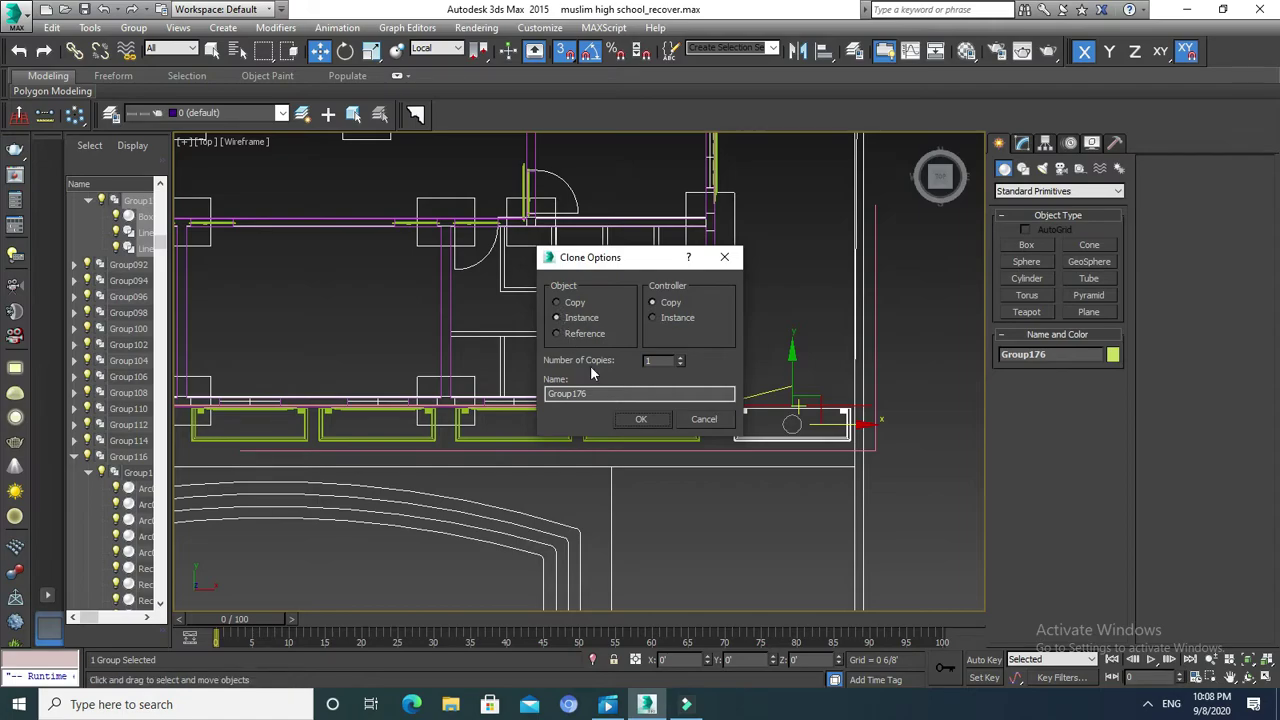
pyautogui.click(641, 419)
pyautogui.moveTo(784, 522); pyautogui.dragTo(673, 525, button='middle')
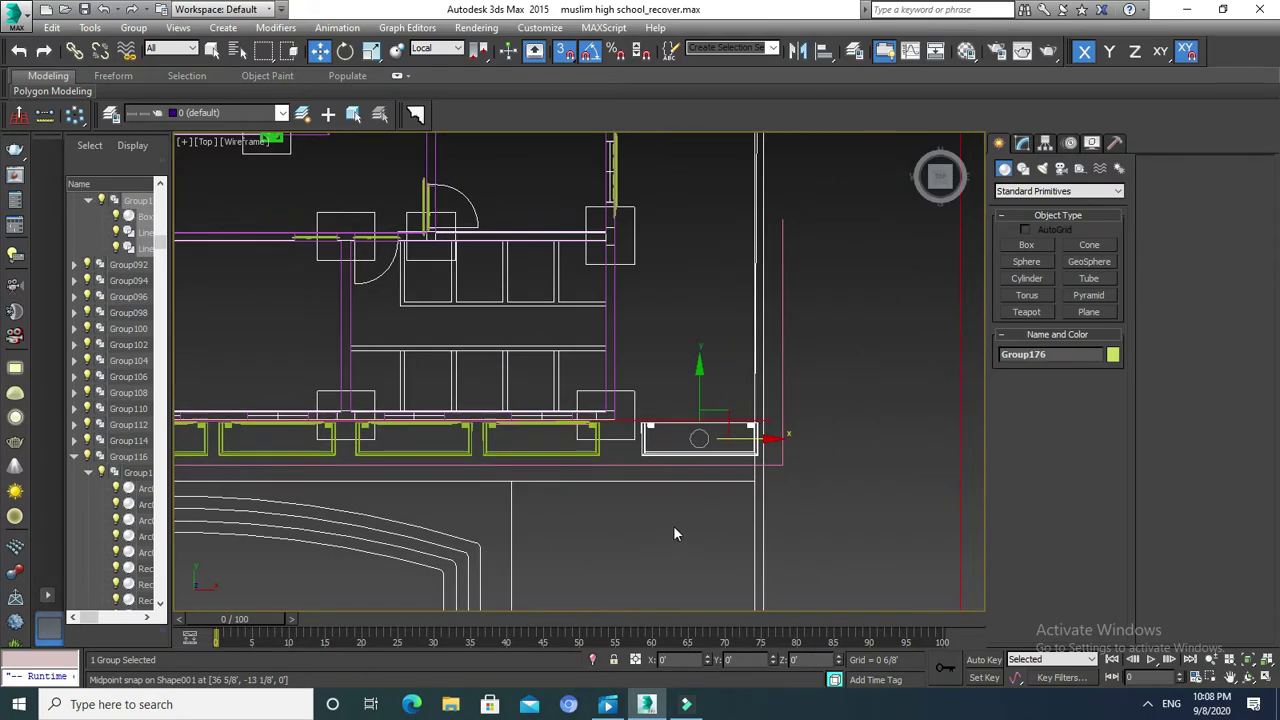
# Rotate the copied canopy Group176 by 90° about the Z axis.
pyautogui.press('e')
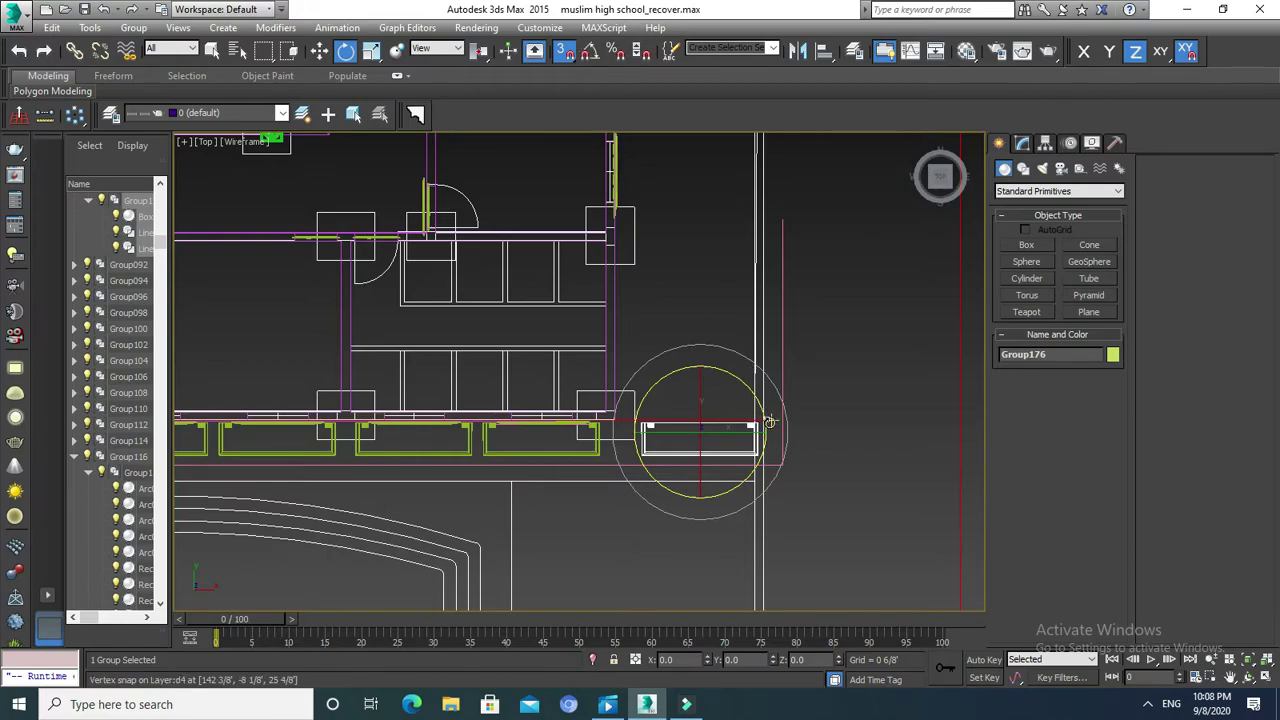
pyautogui.press('e')
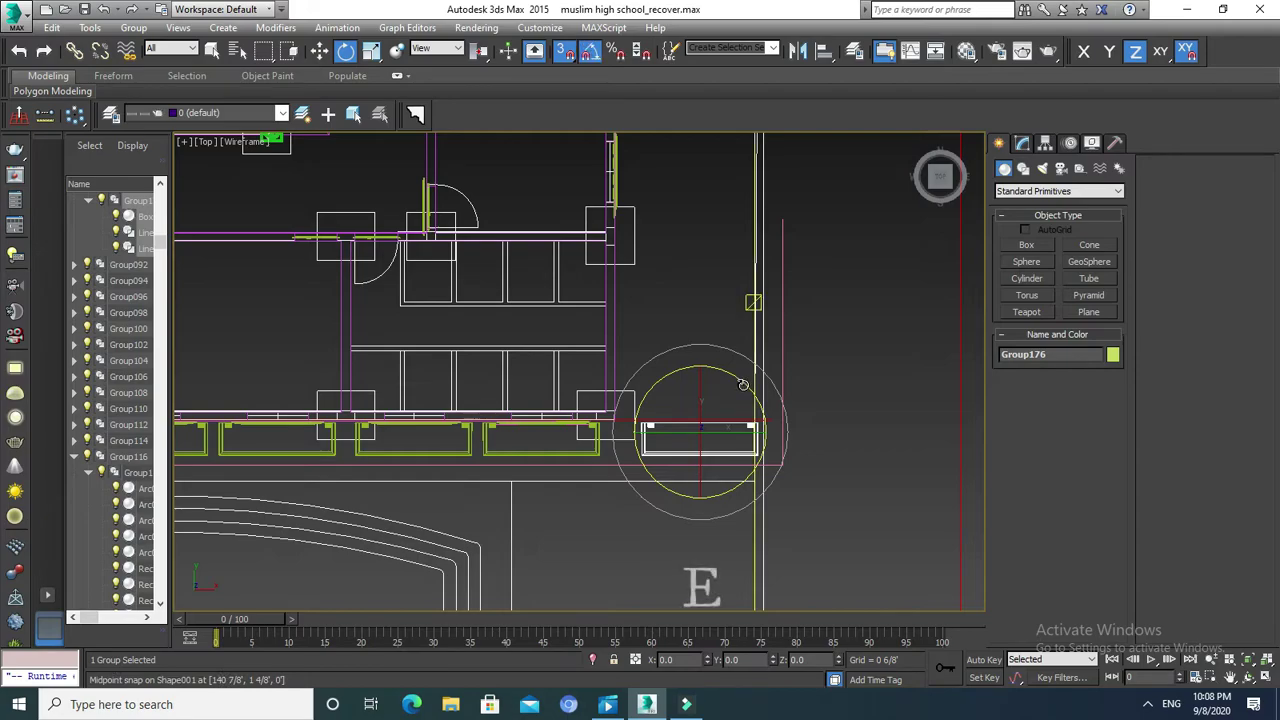
pyautogui.press('g')
pyautogui.press('/')
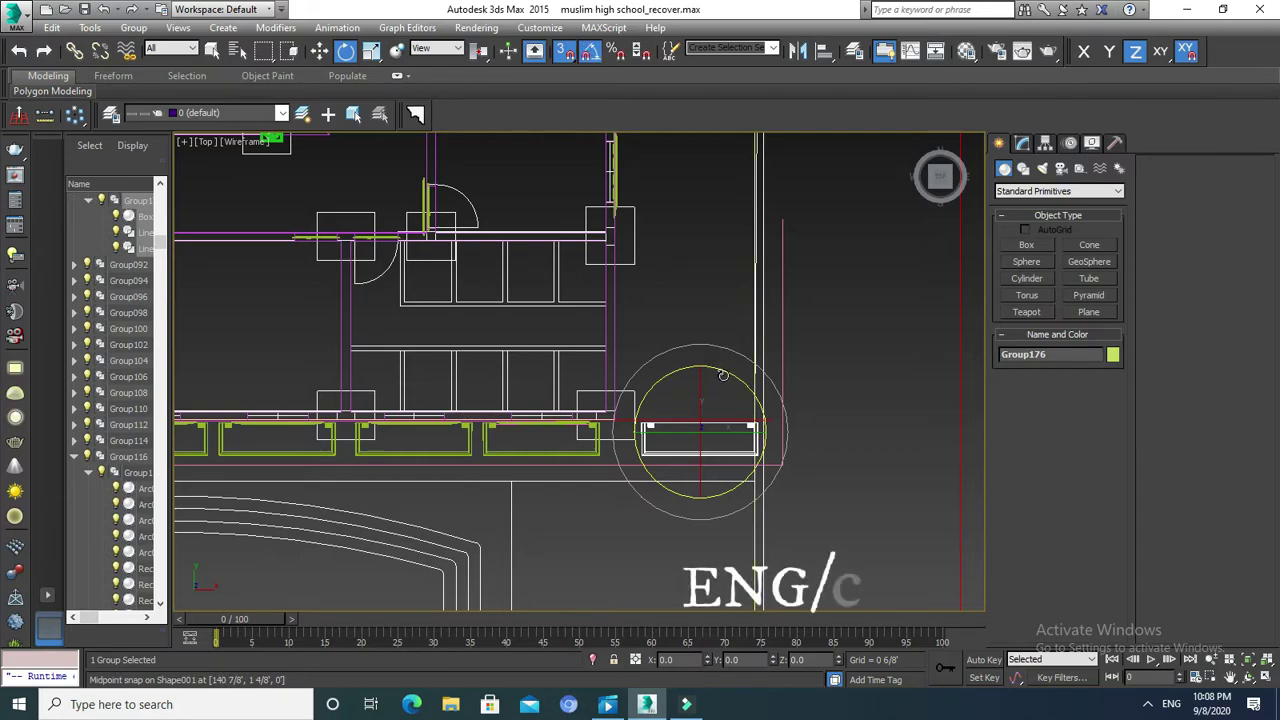
pyautogui.moveTo(723, 375); pyautogui.dragTo(655, 337)
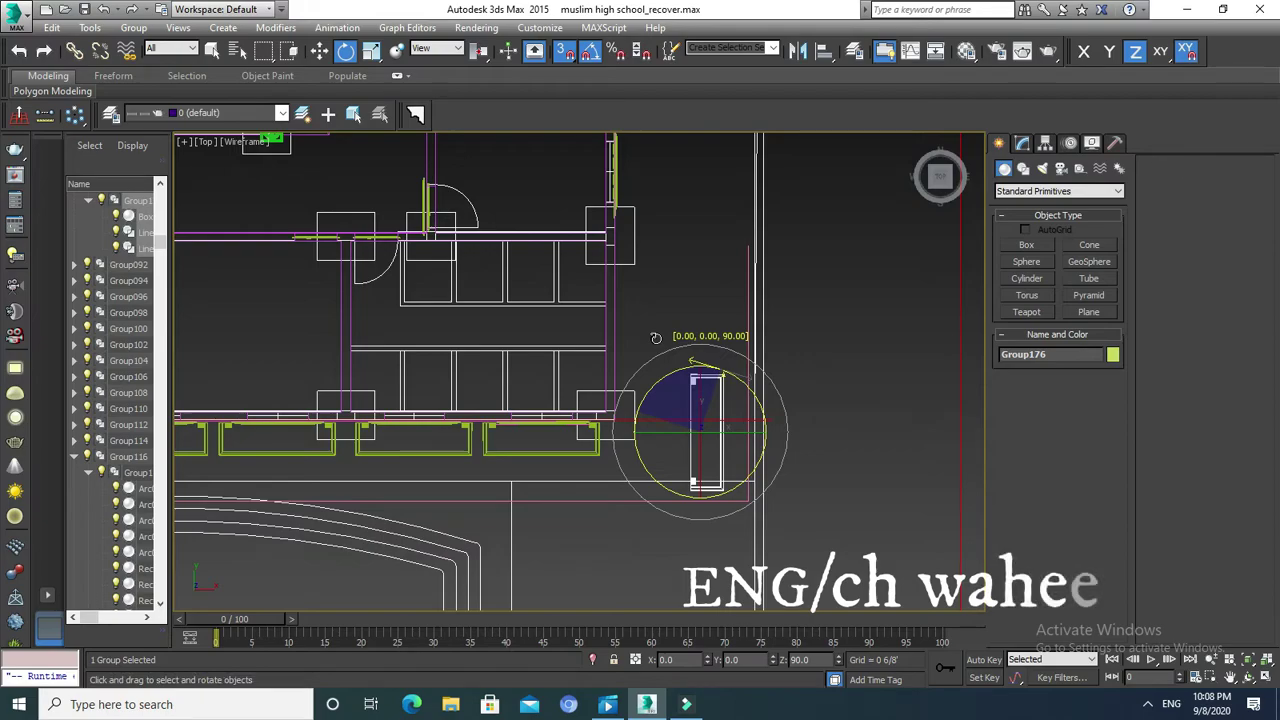
pyautogui.moveTo(655, 337); pyautogui.dragTo(656, 338)
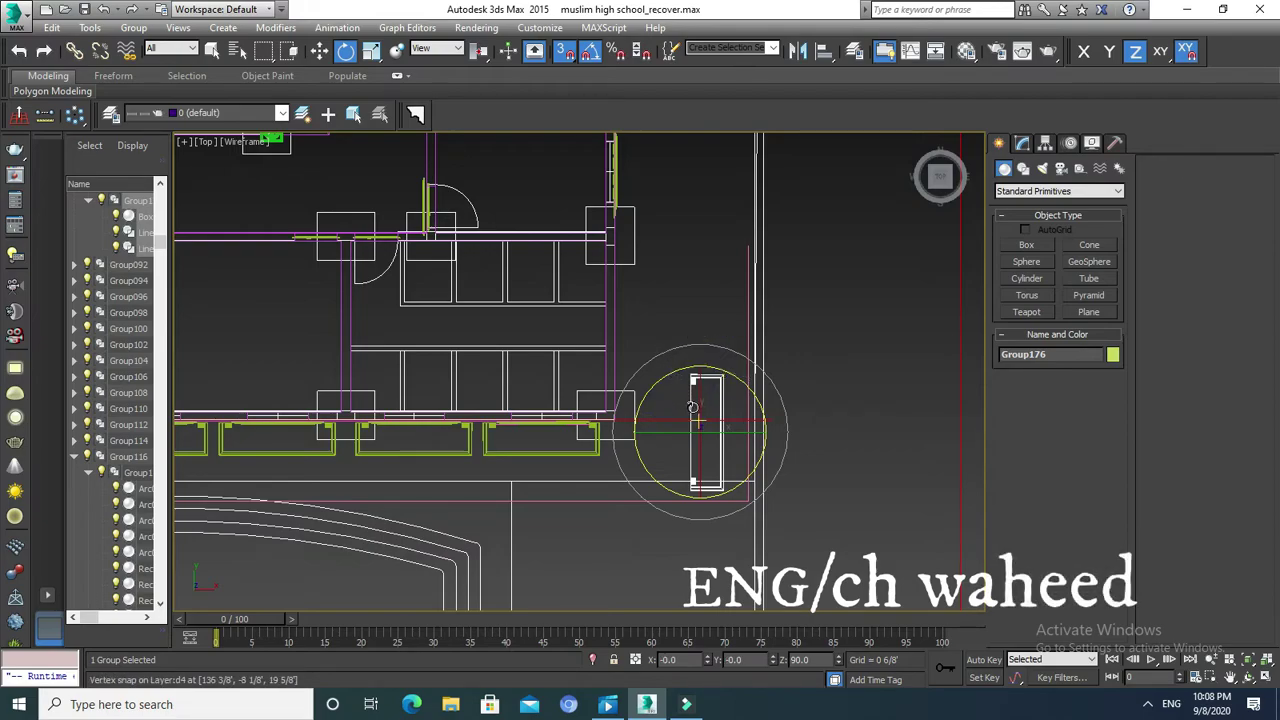
pyautogui.press('w')
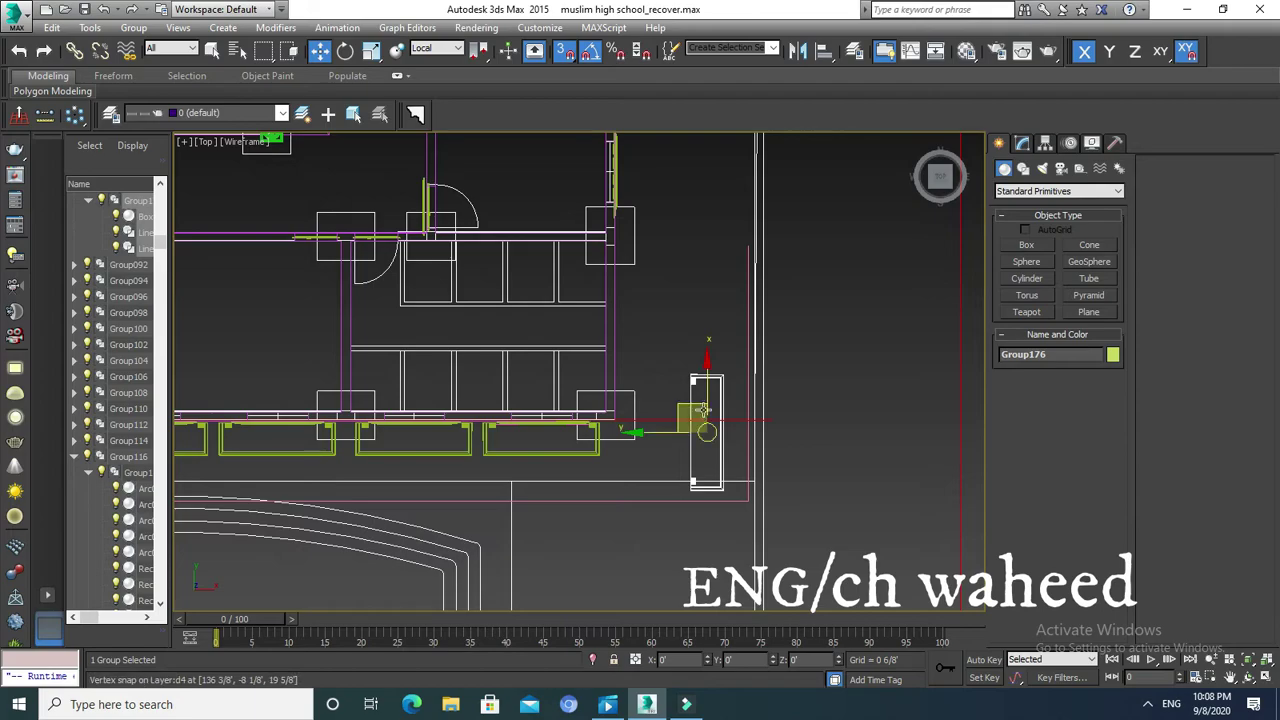
# Move Group176 up along the side wall and reselect it.
pyautogui.moveTo(706, 431); pyautogui.dragTo(640, 238)
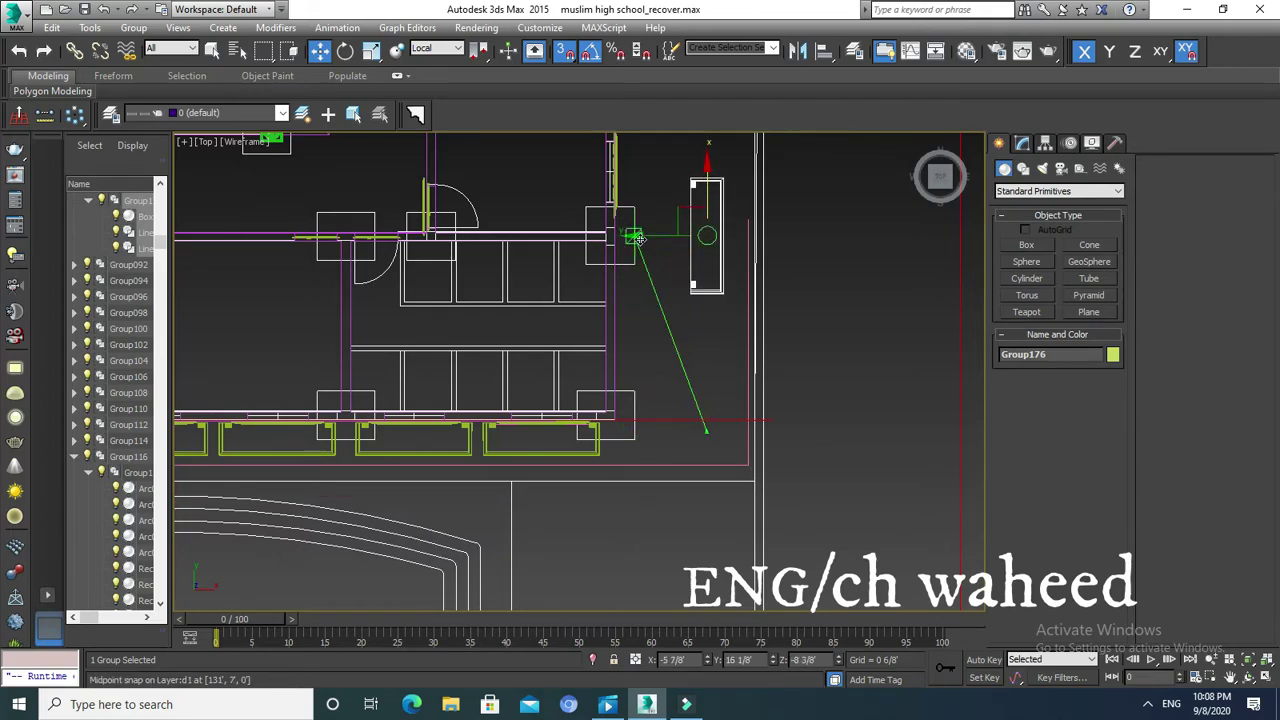
pyautogui.moveTo(641, 203); pyautogui.dragTo(641, 137)
pyautogui.moveTo(680, 303); pyautogui.dragTo(657, 490, button='middle')
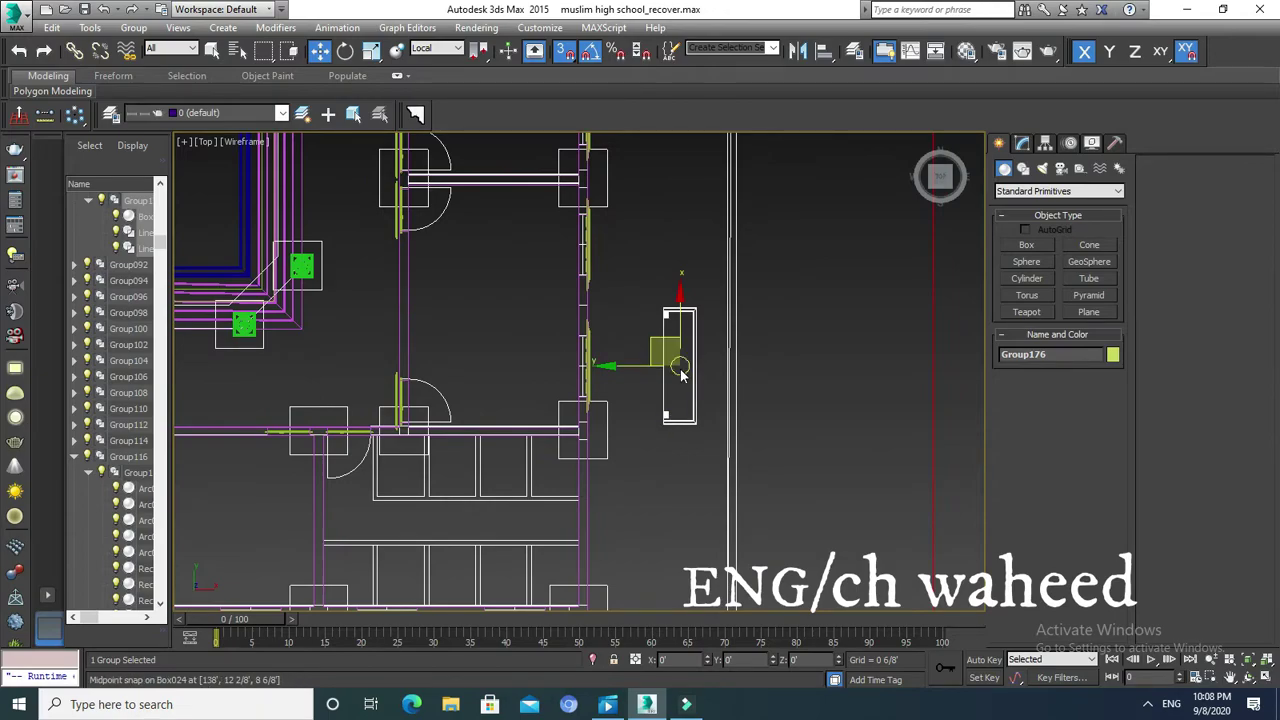
pyautogui.scroll(4, 672, 358)
pyautogui.moveTo(663, 323); pyautogui.dragTo(636, 262, button='middle')
pyautogui.click(725, 353)
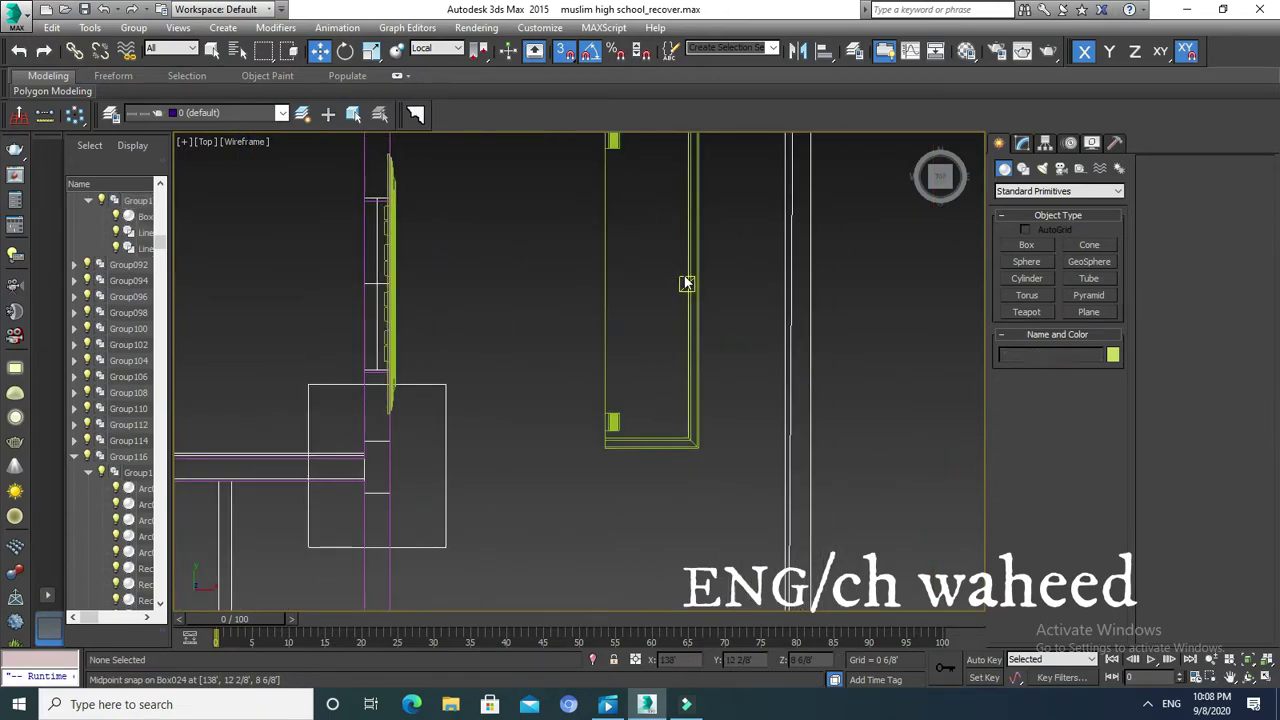
pyautogui.click(686, 282)
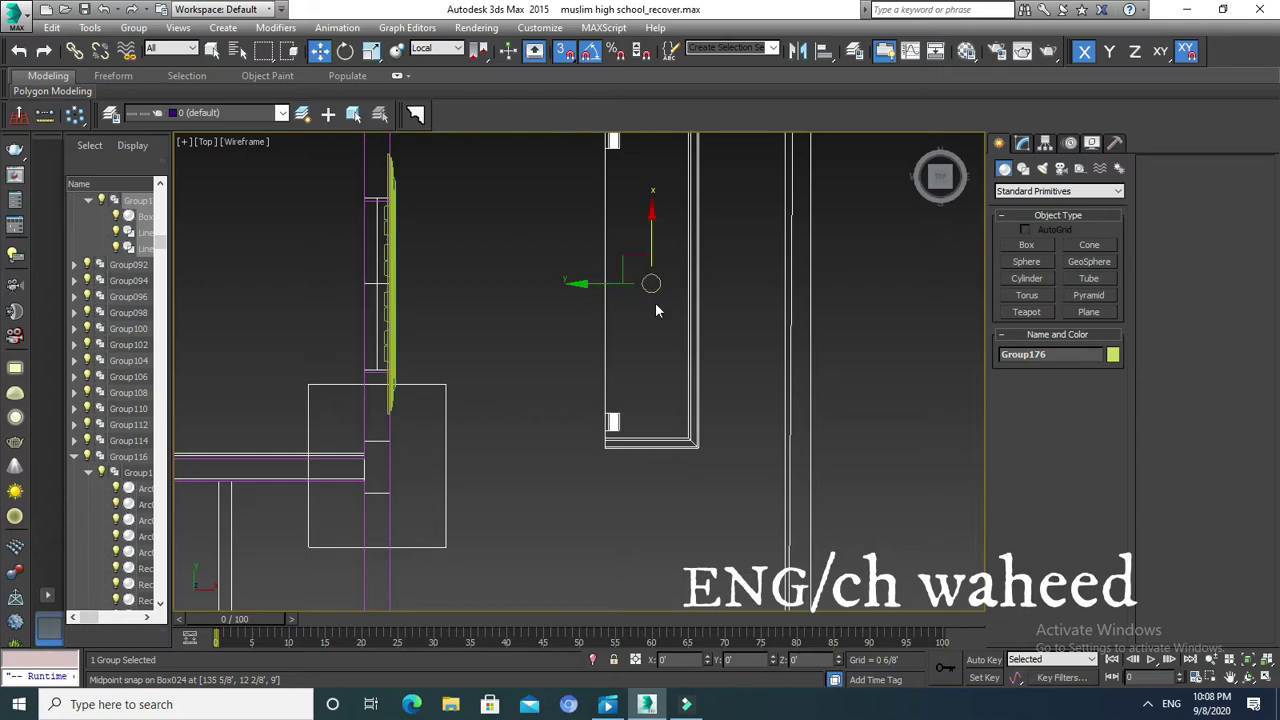
pyautogui.moveTo(656, 311); pyautogui.dragTo(646, 368, button='middle')
# With Affect Pivot Only, snap Group176's pivot to the canopy's left edge midpoint.
pyautogui.click(1045, 143)
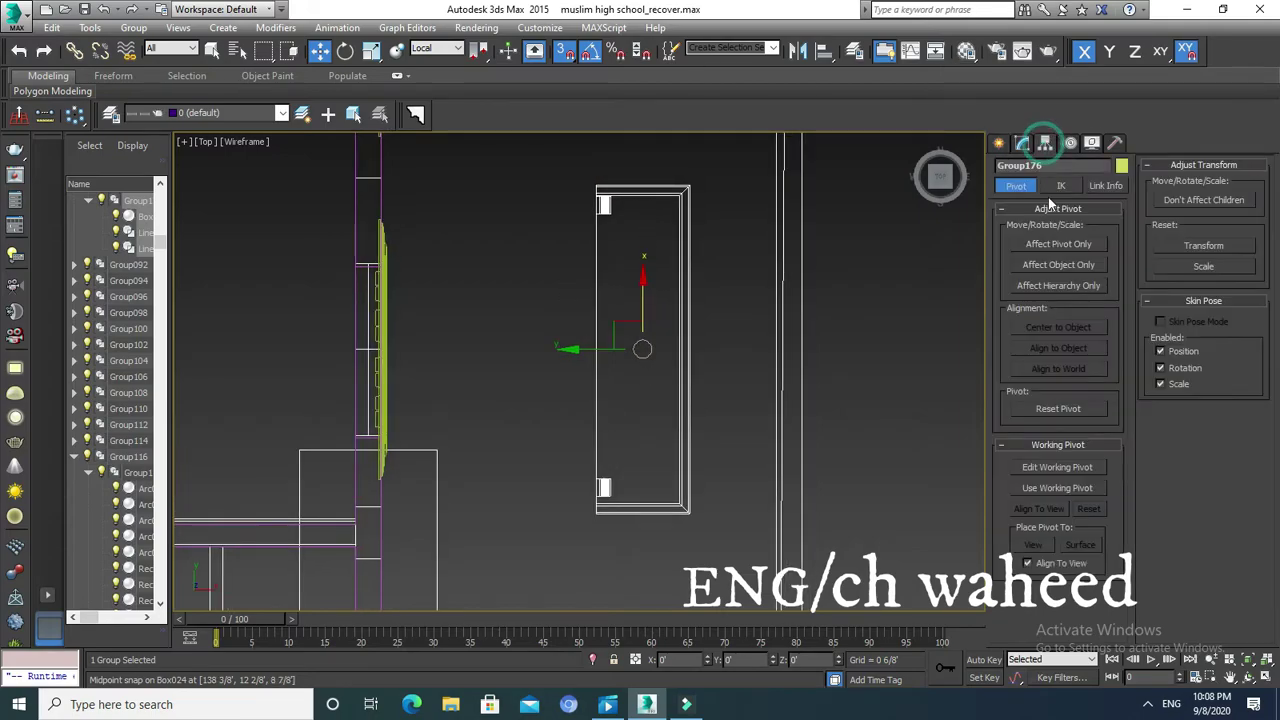
pyautogui.click(1064, 244)
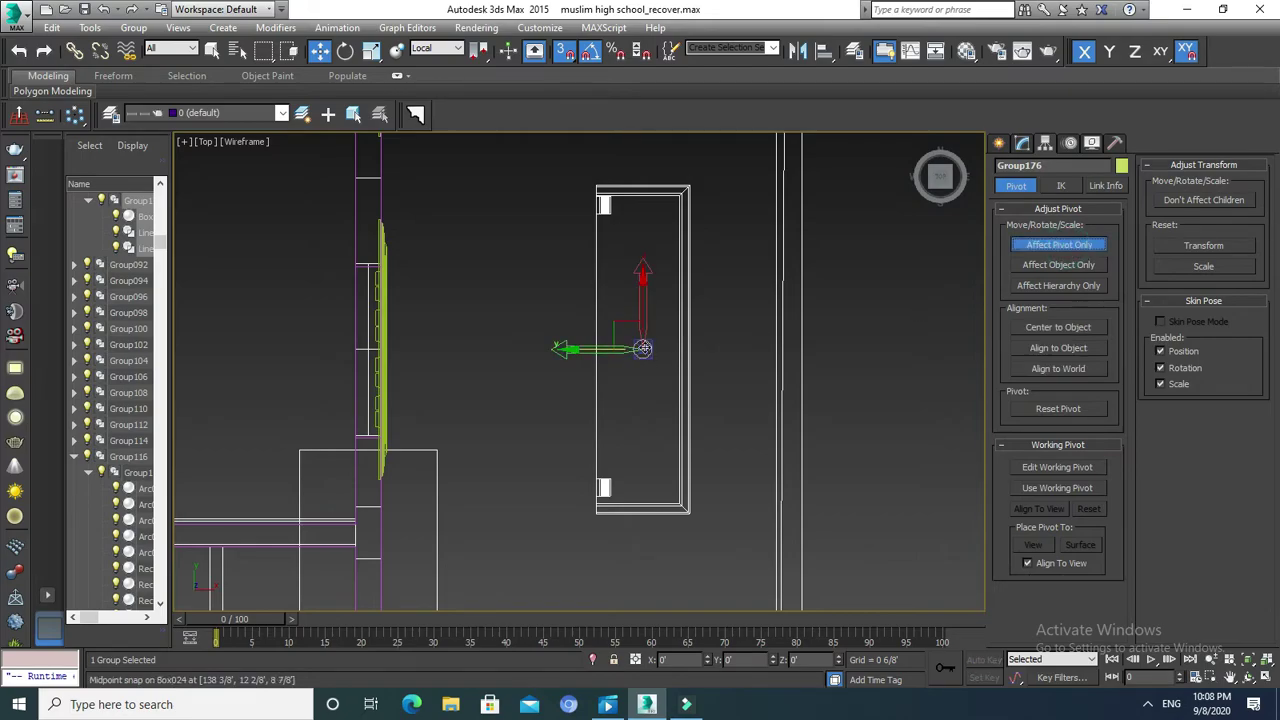
pyautogui.moveTo(641, 348); pyautogui.dragTo(595, 349)
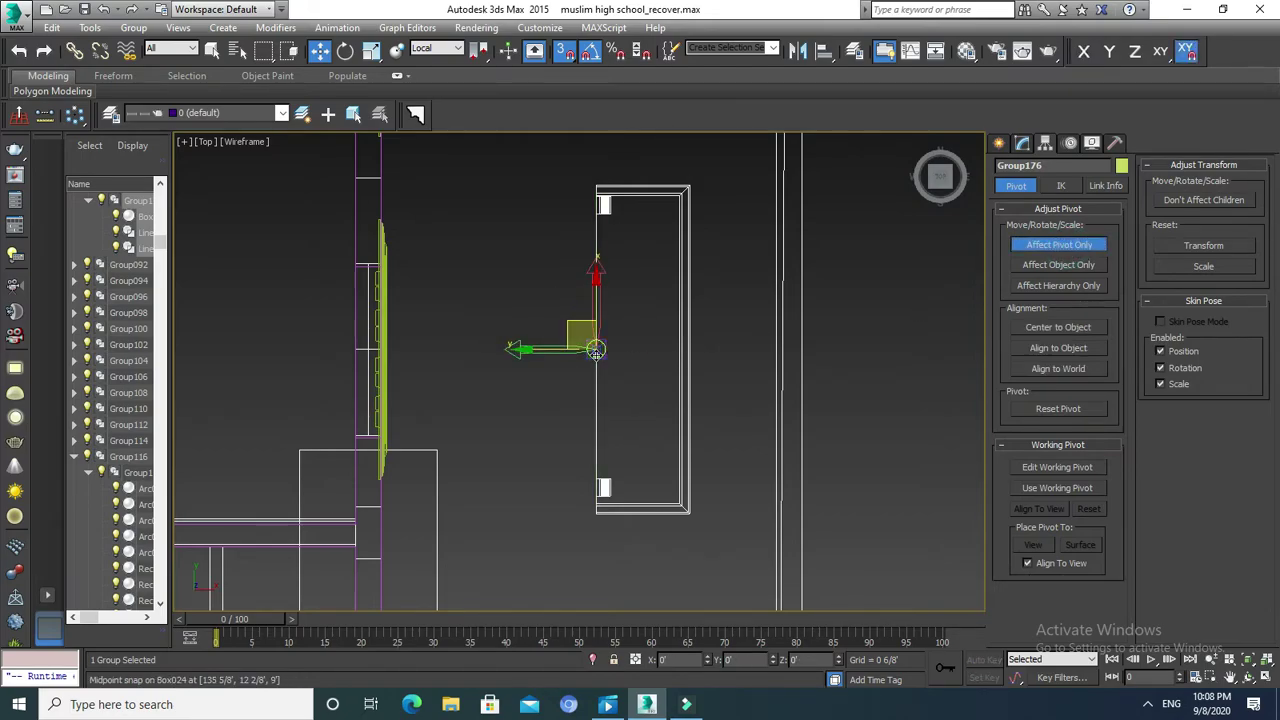
pyautogui.click(1041, 245)
pyautogui.click(998, 143)
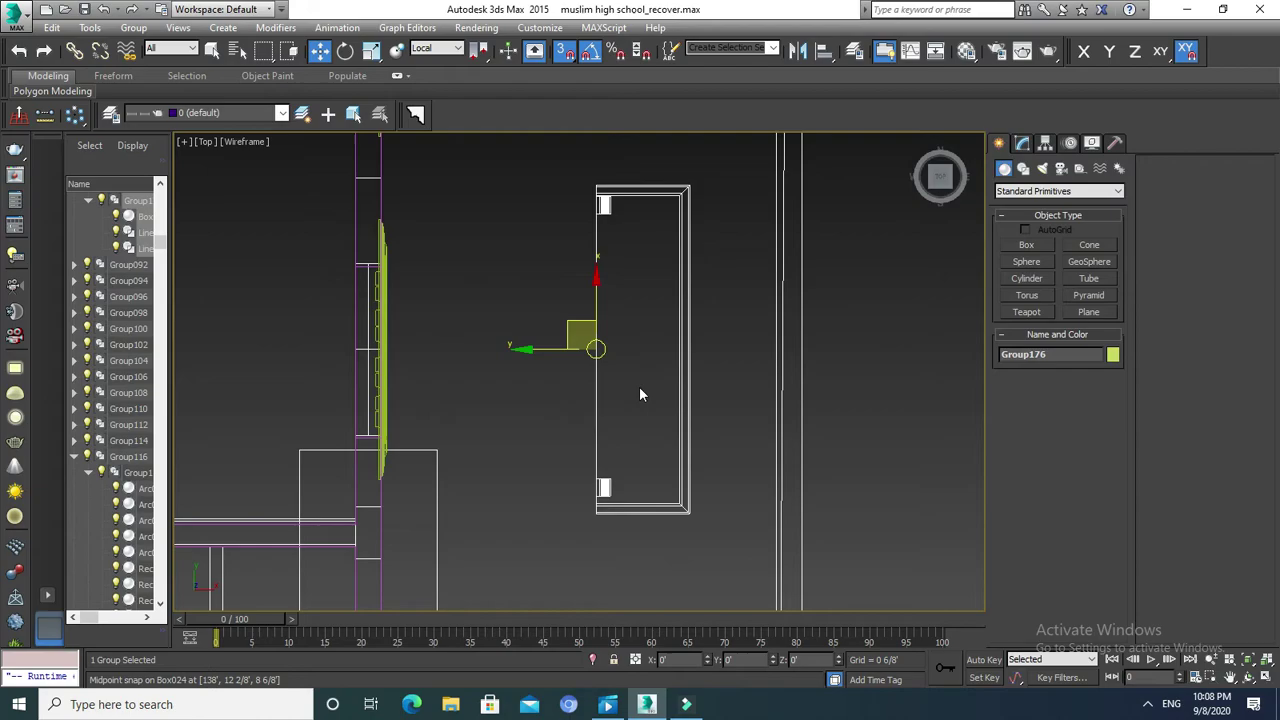
pyautogui.scroll(-2, 639, 389)
pyautogui.scroll(-2, 664, 355)
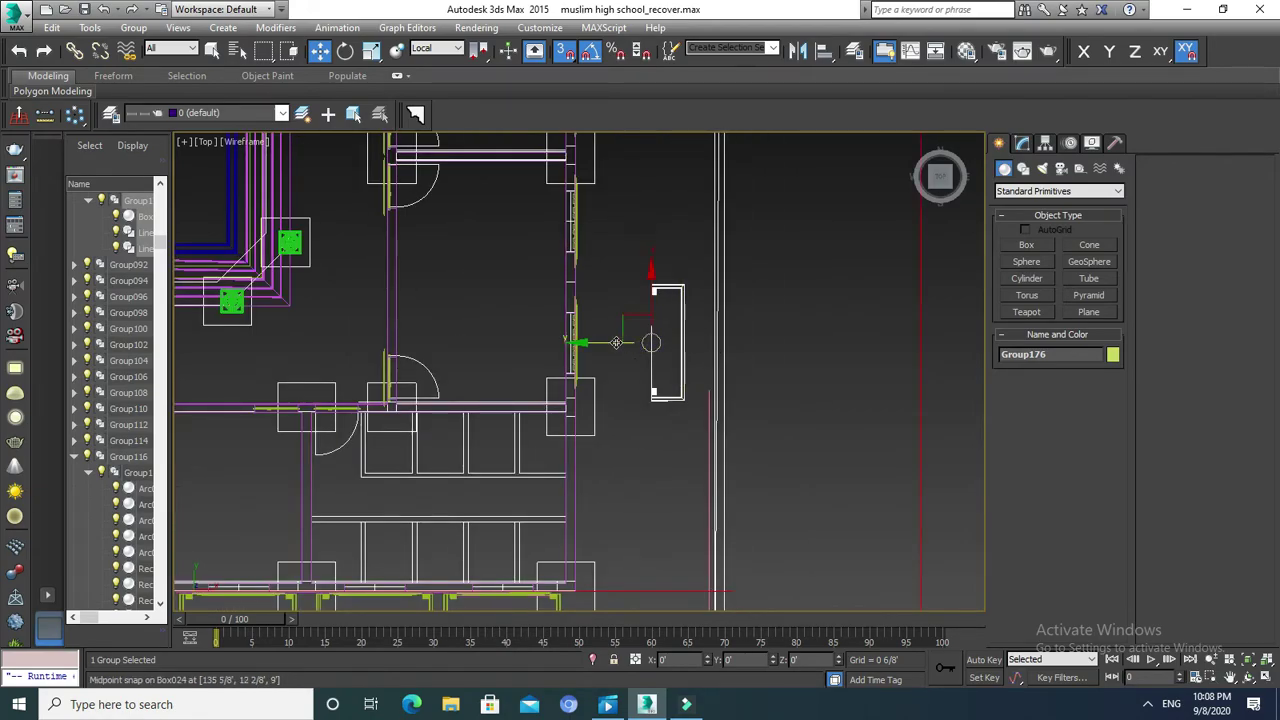
# Snap Group176 onto the wall midpoint and place an instanced copy further up the wall.
pyautogui.moveTo(650, 343); pyautogui.dragTo(581, 343)
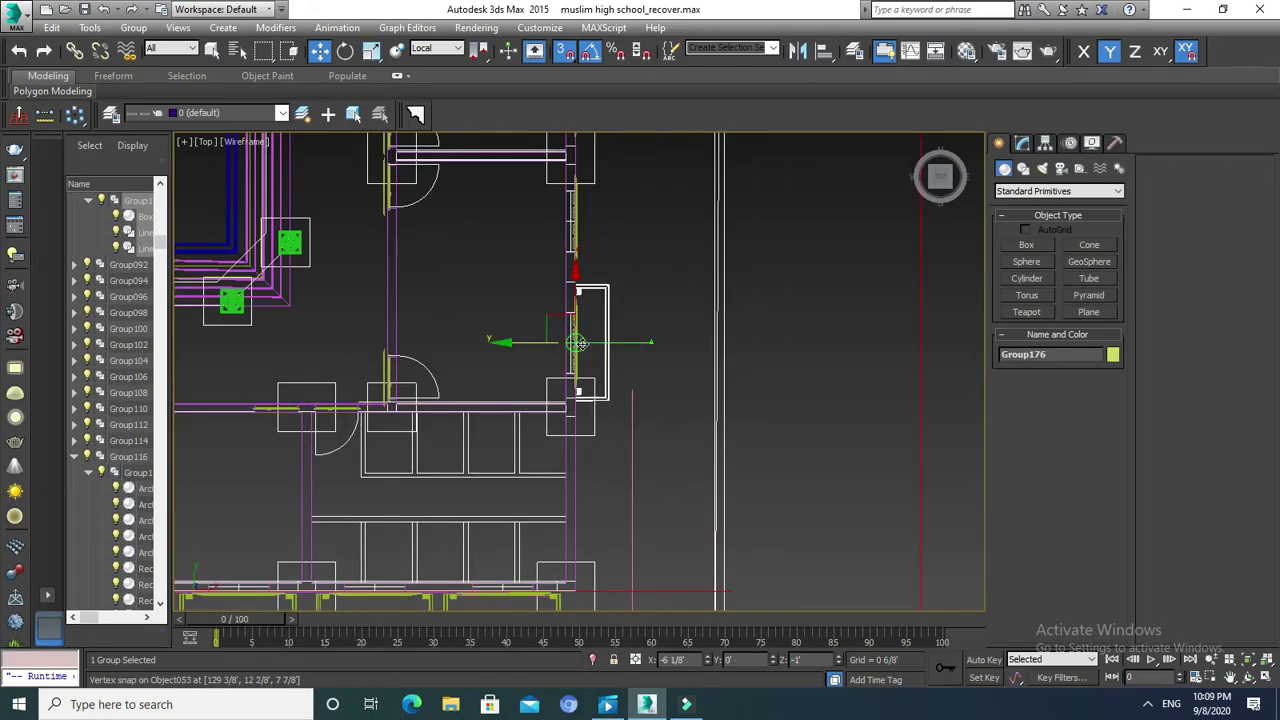
pyautogui.scroll(2, 621, 321)
pyautogui.scroll(2, 600, 380)
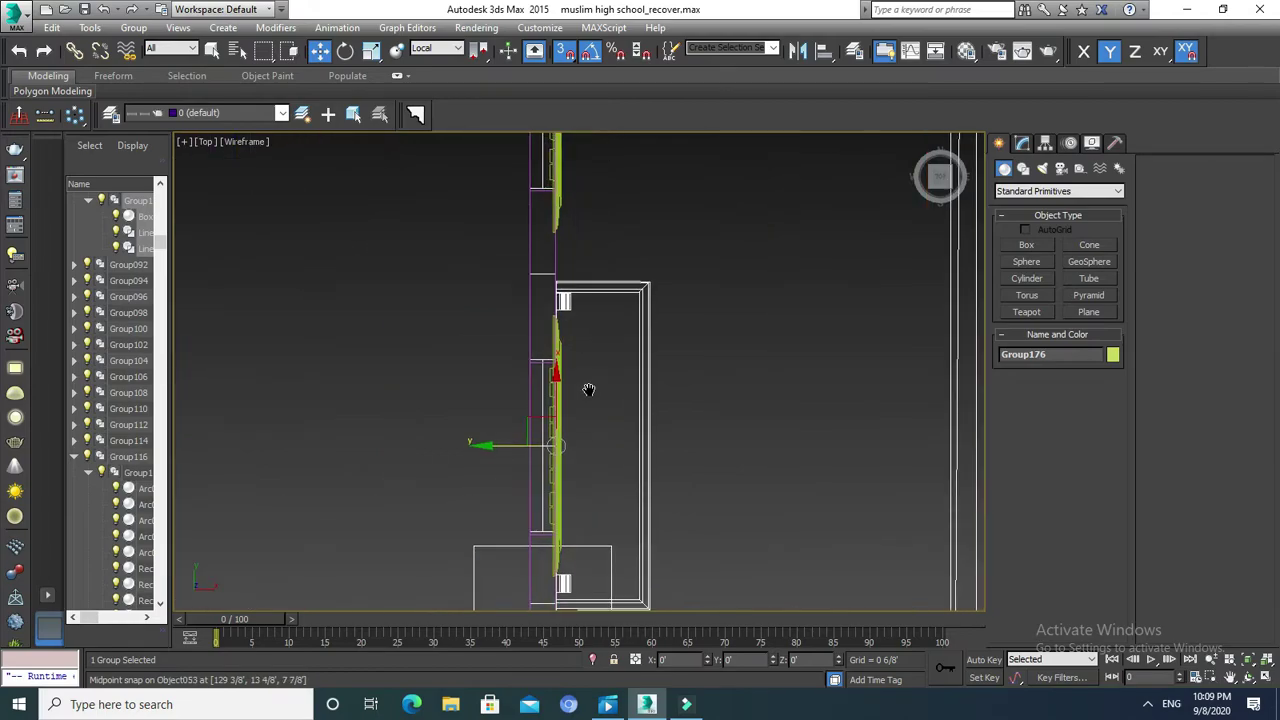
pyautogui.scroll(-2, 578, 450)
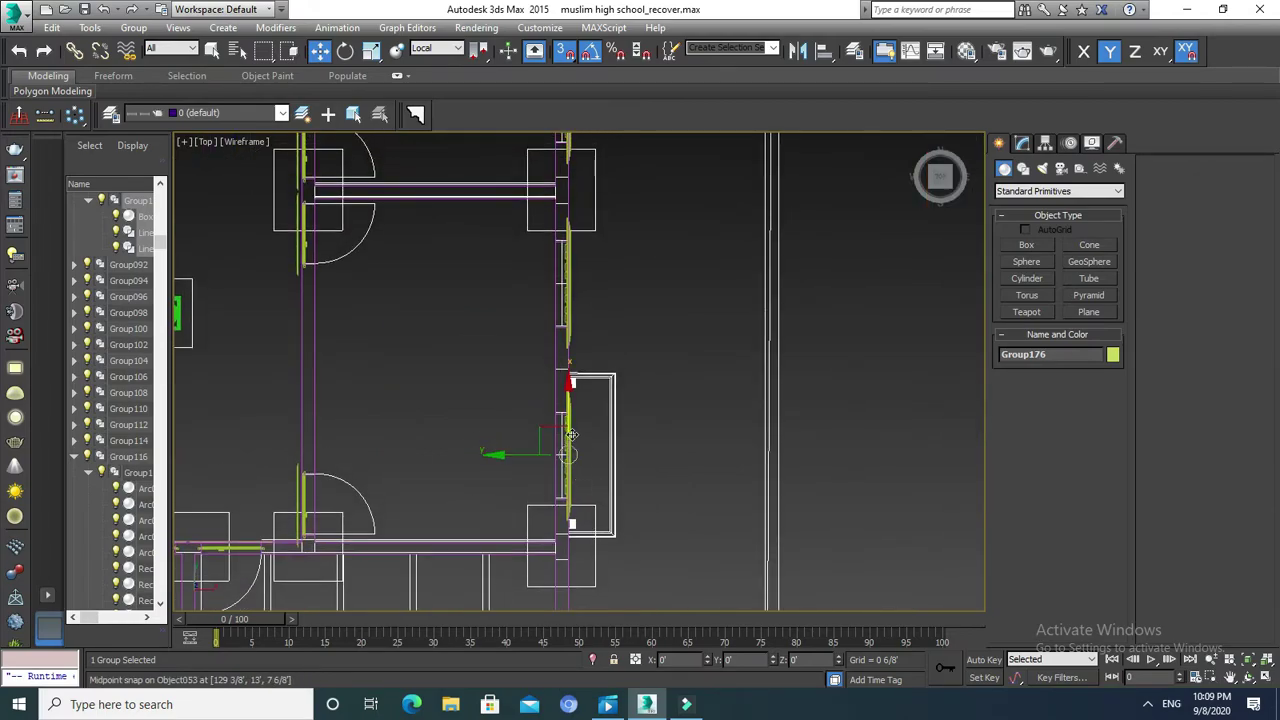
pyautogui.keyDown('shift'); pyautogui.moveTo(567, 413); pyautogui.dragTo(567, 243); pyautogui.keyUp('shift')
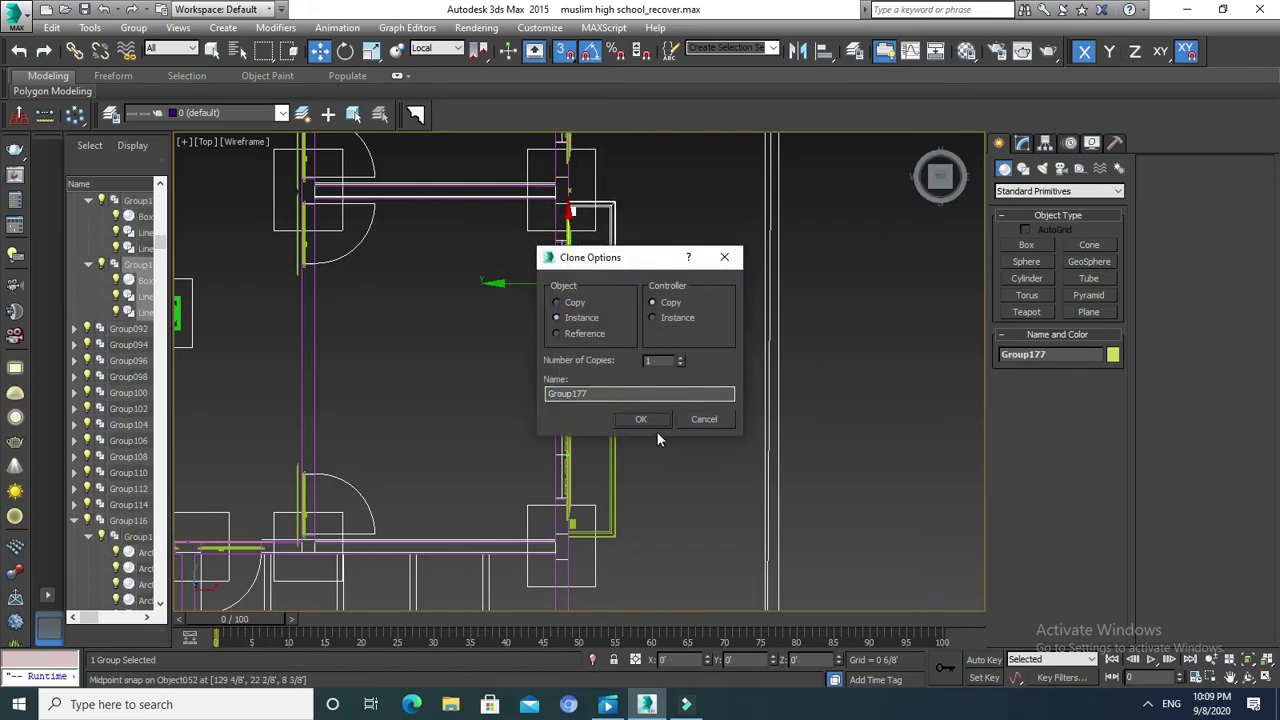
pyautogui.click(641, 418)
# Add two more instanced window copies into the wall bays, the last being Group189.
pyautogui.moveTo(663, 290); pyautogui.dragTo(643, 555, button='middle')
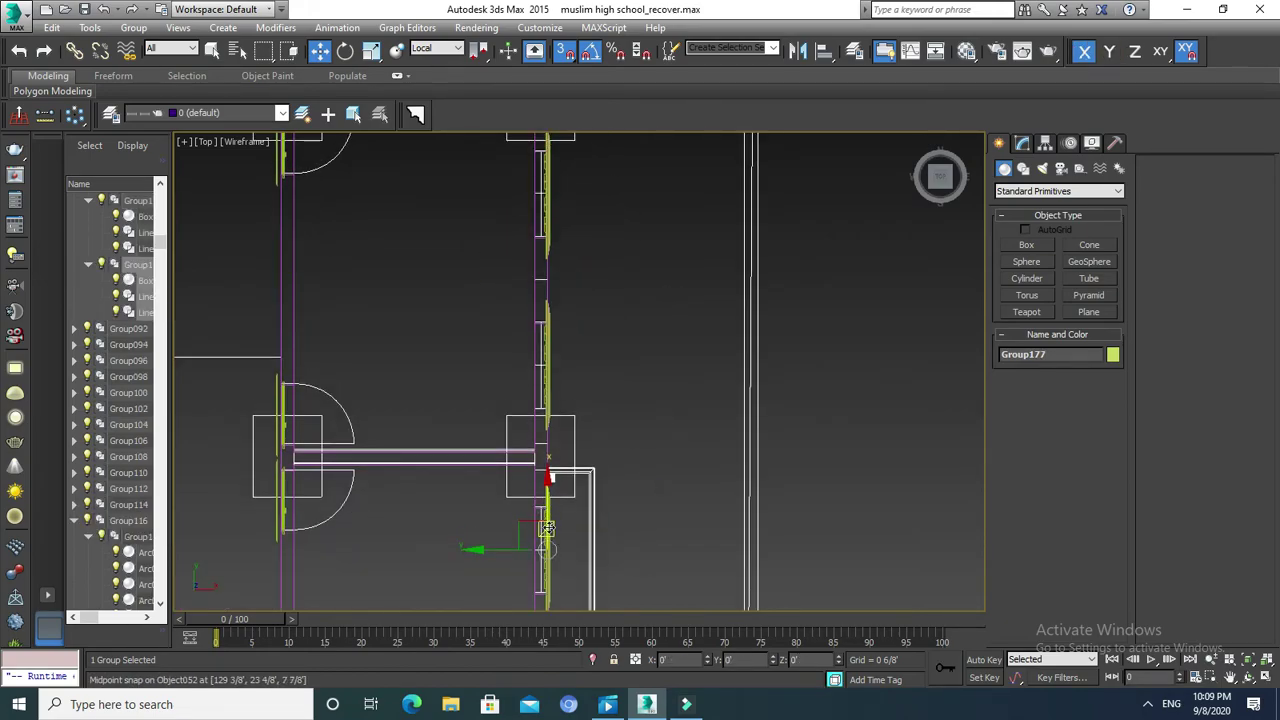
pyautogui.keyDown('shift'); pyautogui.moveTo(547, 510); pyautogui.dragTo(548, 320); pyautogui.keyUp('shift')
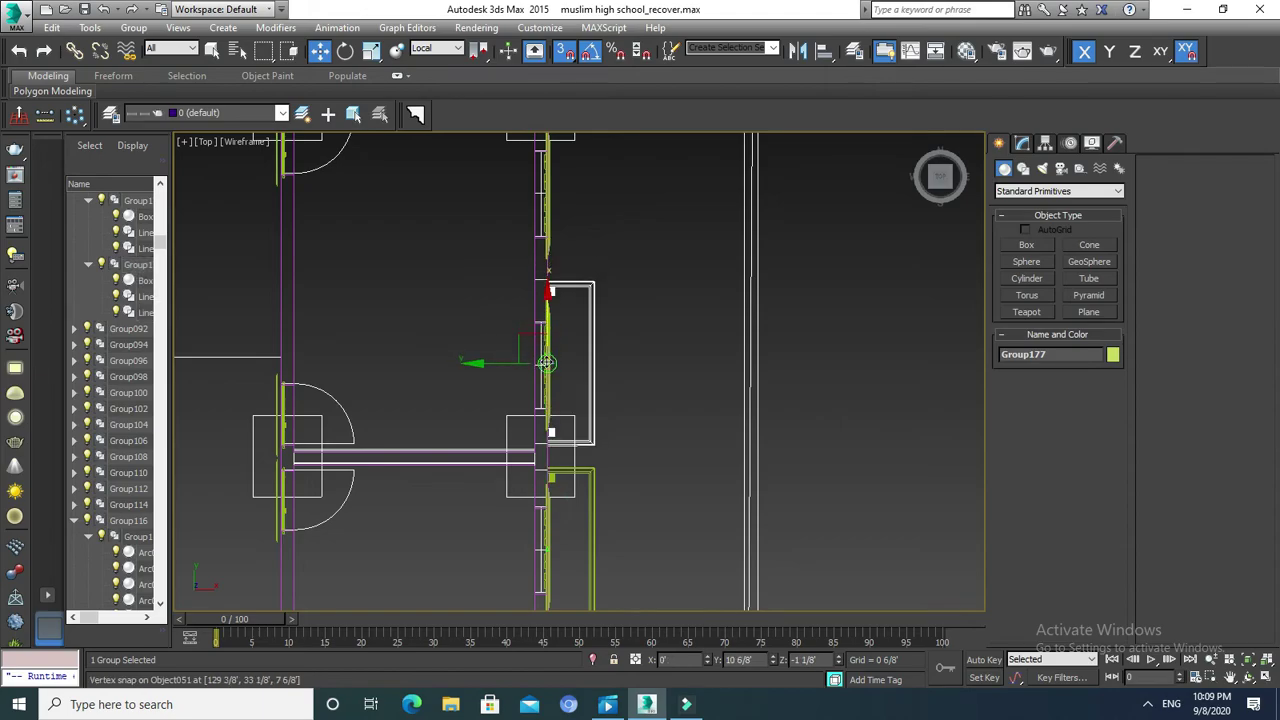
pyautogui.click(631, 422)
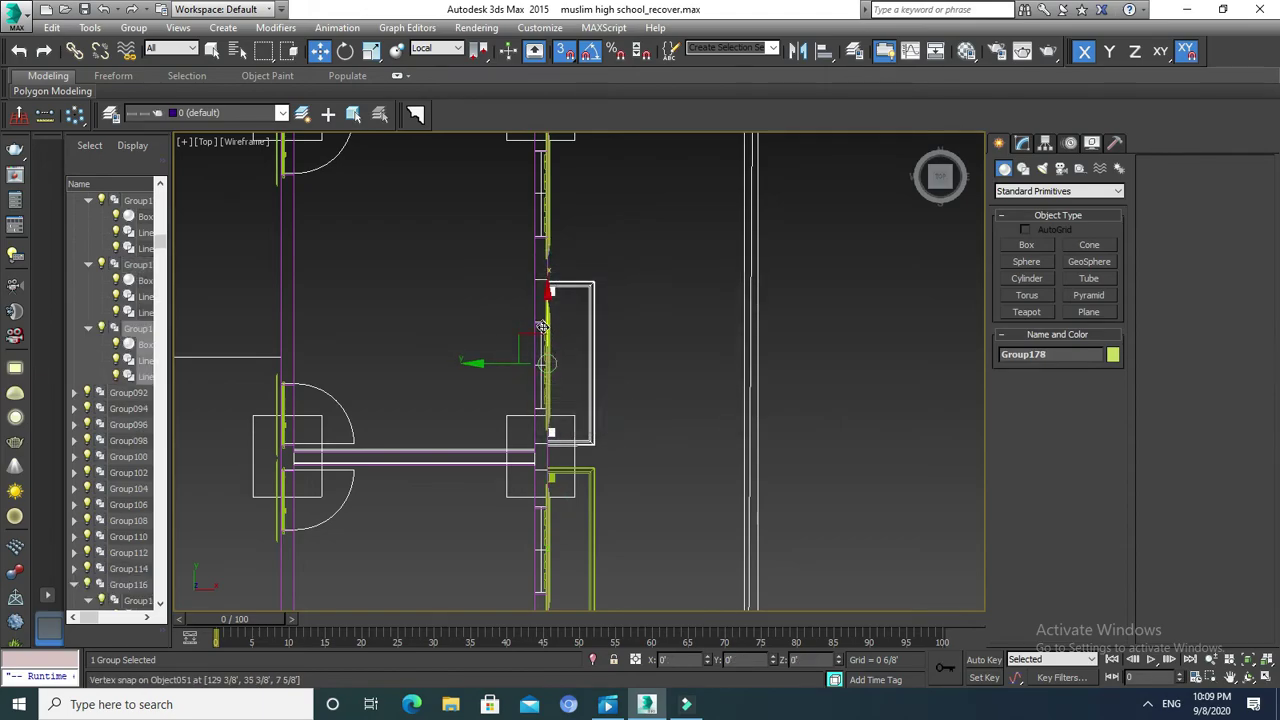
pyautogui.moveTo(541, 325); pyautogui.dragTo(548, 181)
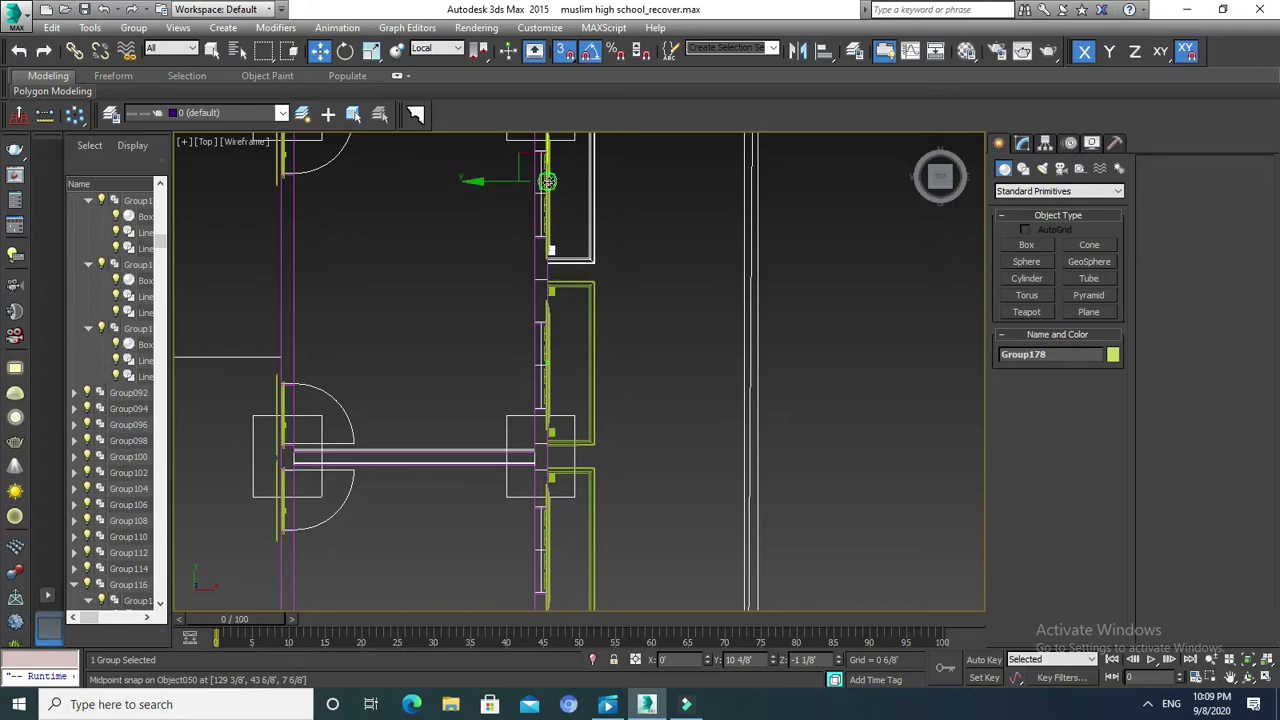
pyautogui.moveTo(658, 326); pyautogui.dragTo(640, 450, button='middle')
pyautogui.click(643, 417)
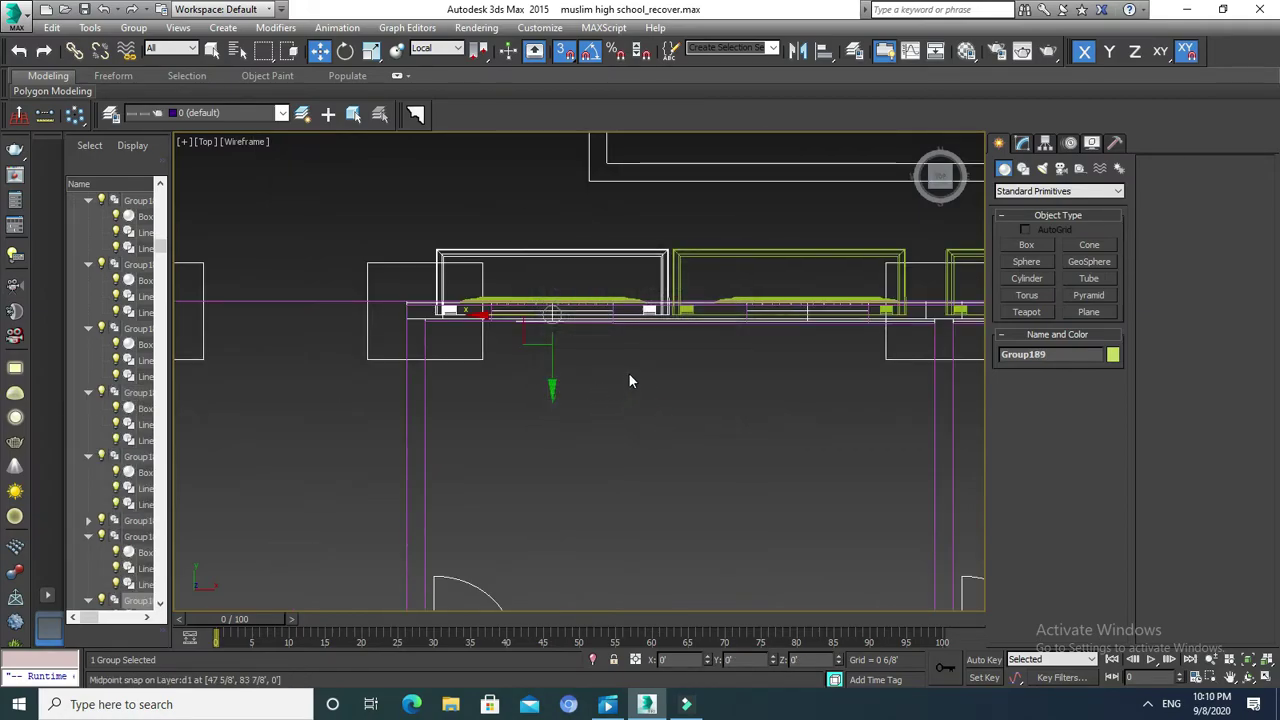
pyautogui.scroll(-3, 629, 380)
# Cancel an accidental copy of the blue room rectangle outline.
pyautogui.moveTo(714, 383)
pyautogui.mouseDown(button='middle')
pyautogui.moveTo(920, 377)
pyautogui.moveTo(795, 328)
pyautogui.mouseUp(button='middle')
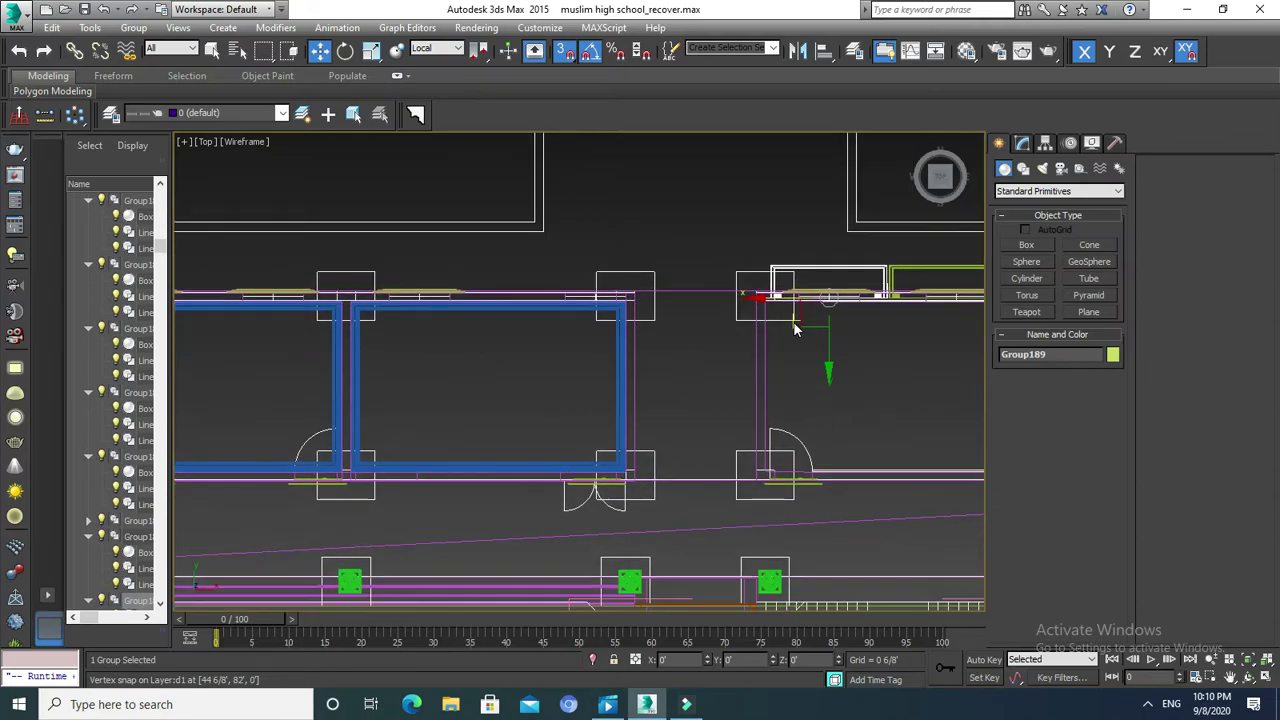
pyautogui.scroll(2, 795, 328)
pyautogui.keyDown('shift'); pyautogui.moveTo(548, 300); pyautogui.dragTo(387, 295); pyautogui.keyUp('shift')
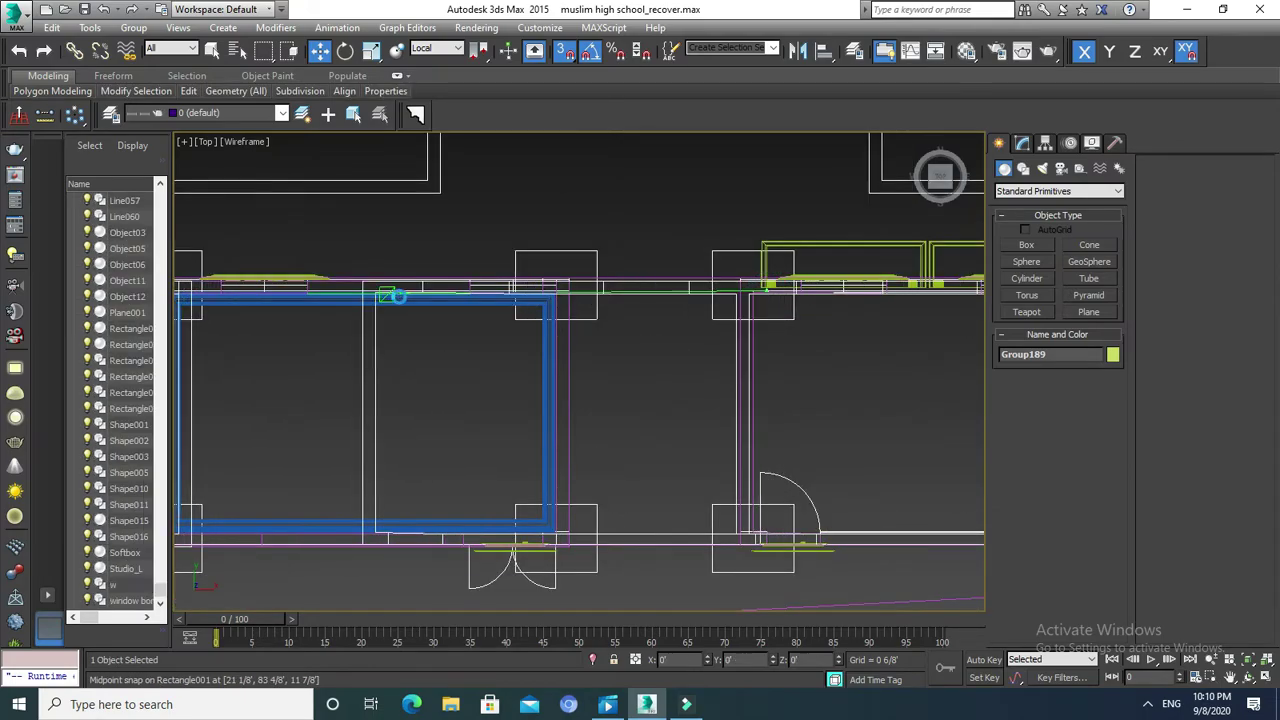
pyautogui.click(708, 420)
pyautogui.scroll(2, 689, 385)
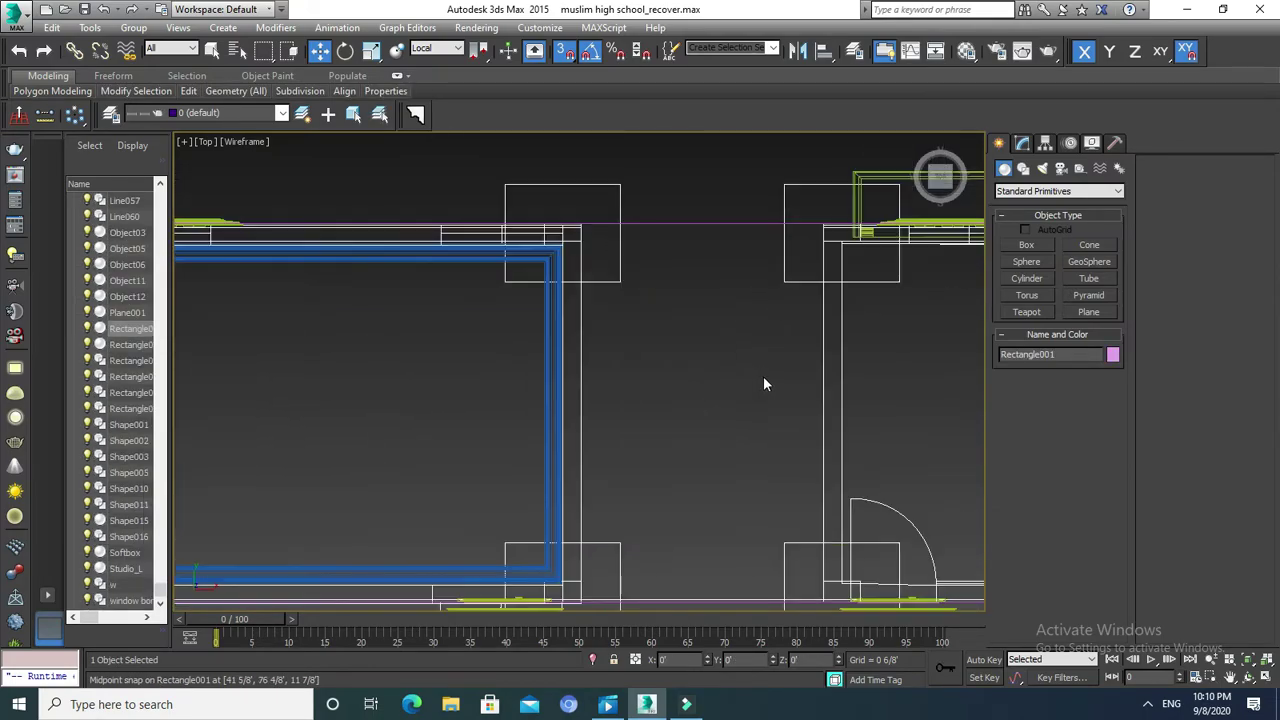
pyautogui.scroll(-4, 761, 375)
# Frame the whole building plan in the Top view and bring up the Splines shape tools.
pyautogui.moveTo(826, 367); pyautogui.dragTo(740, 353, button='middle')
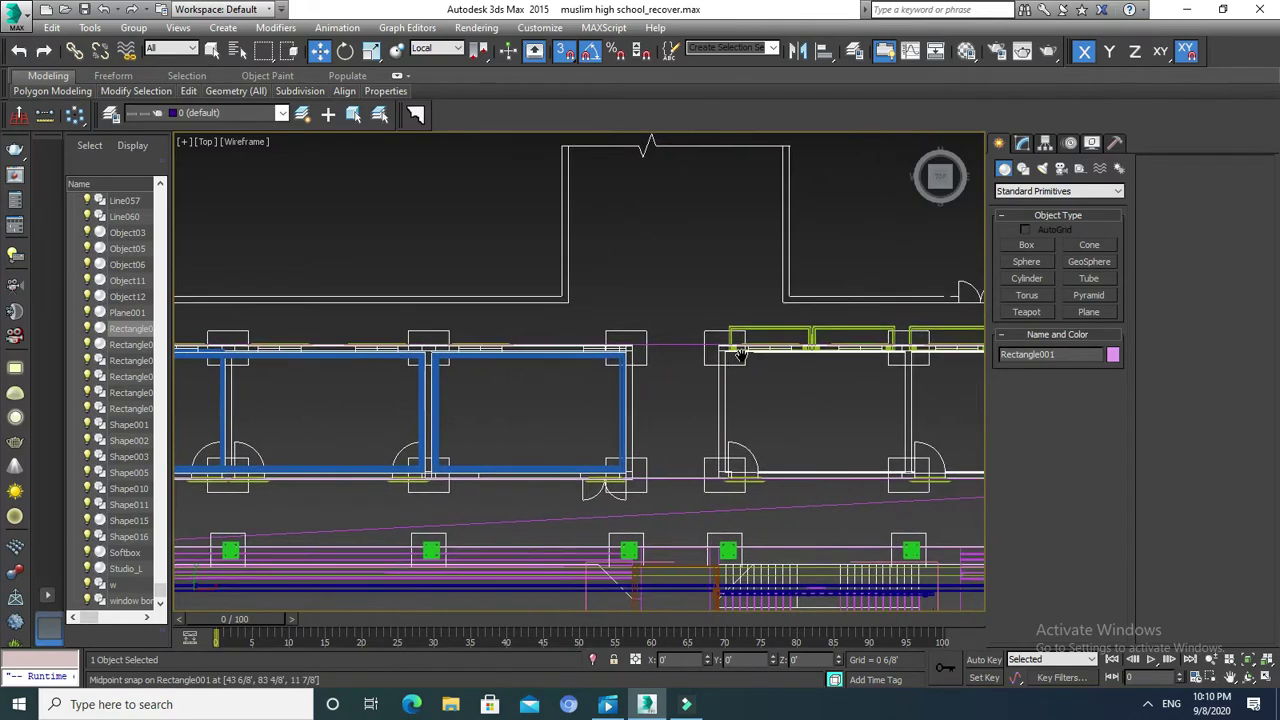
pyautogui.scroll(-2, 701, 320)
pyautogui.scroll(-3, 701, 322)
pyautogui.scroll(3, 701, 325)
pyautogui.moveTo(701, 327); pyautogui.dragTo(683, 230, button='middle')
pyautogui.scroll(-2, 660, 232)
pyautogui.scroll(-2, 645, 233)
pyautogui.scroll(1, 645, 233)
pyautogui.scroll(2, 640, 320)
pyautogui.scroll(2, 637, 395)
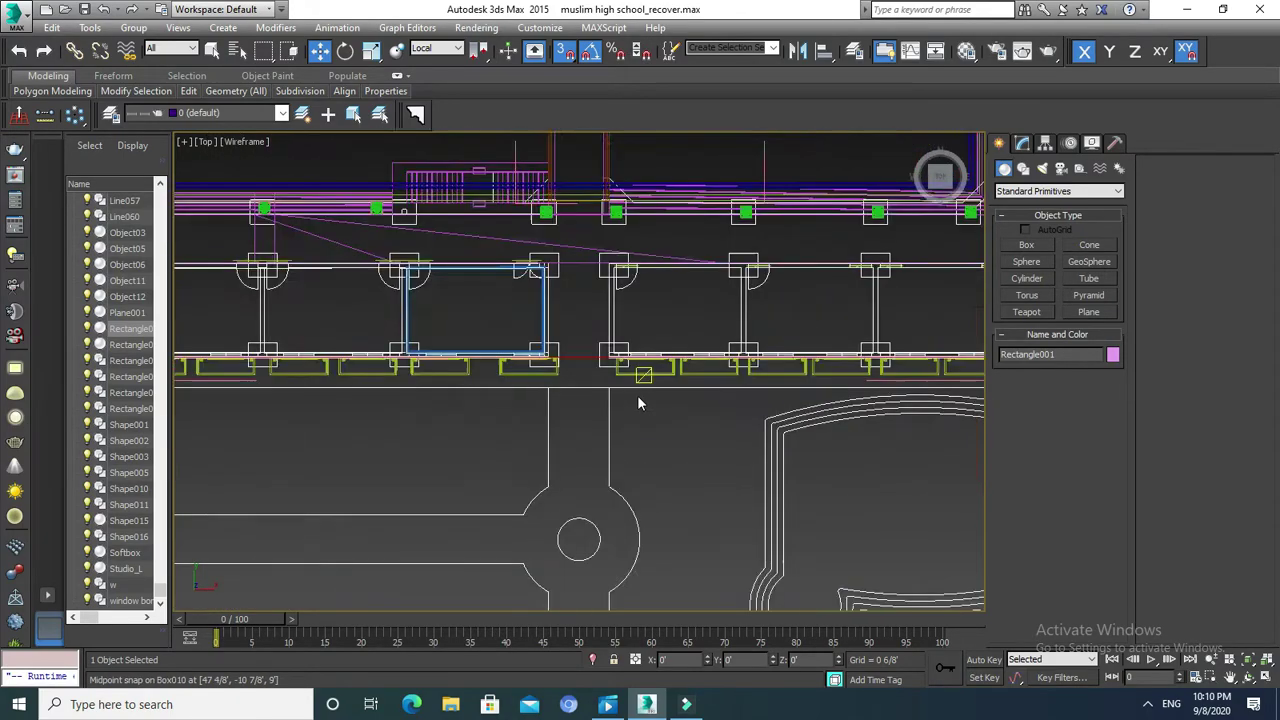
pyautogui.scroll(1, 600, 380)
pyautogui.scroll(1, 580, 360)
pyautogui.scroll(-1, 586, 391)
pyautogui.scroll(-2, 586, 396)
pyautogui.scroll(1, 331, 434)
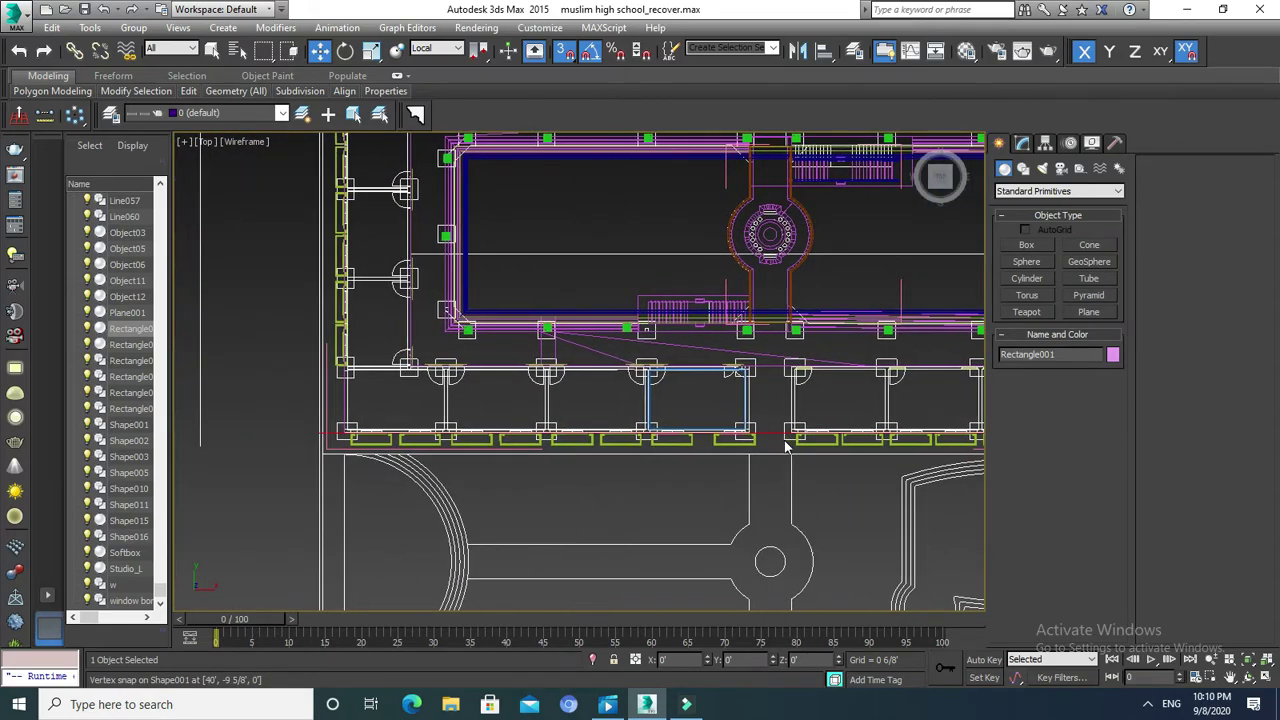
pyautogui.scroll(2, 331, 434)
pyautogui.moveTo(337, 437); pyautogui.dragTo(349, 449, button='middle')
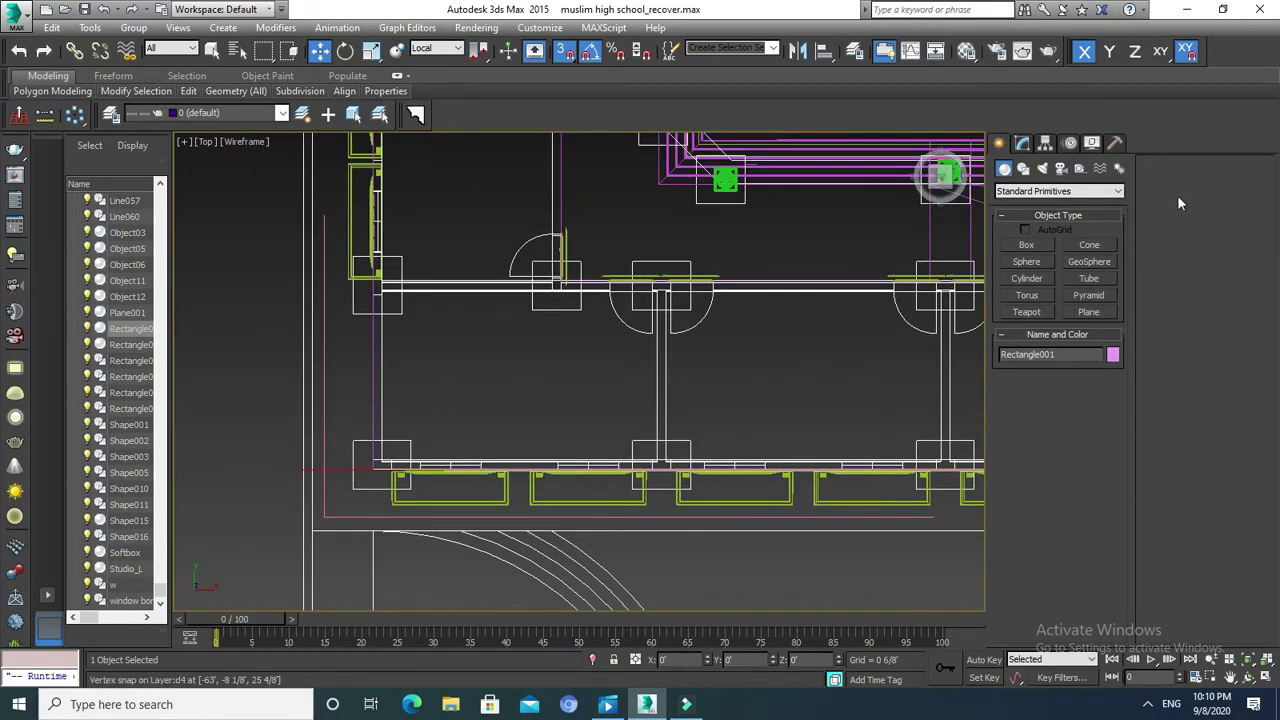
pyautogui.click(1022, 168)
pyautogui.scroll(-5, 580, 380)
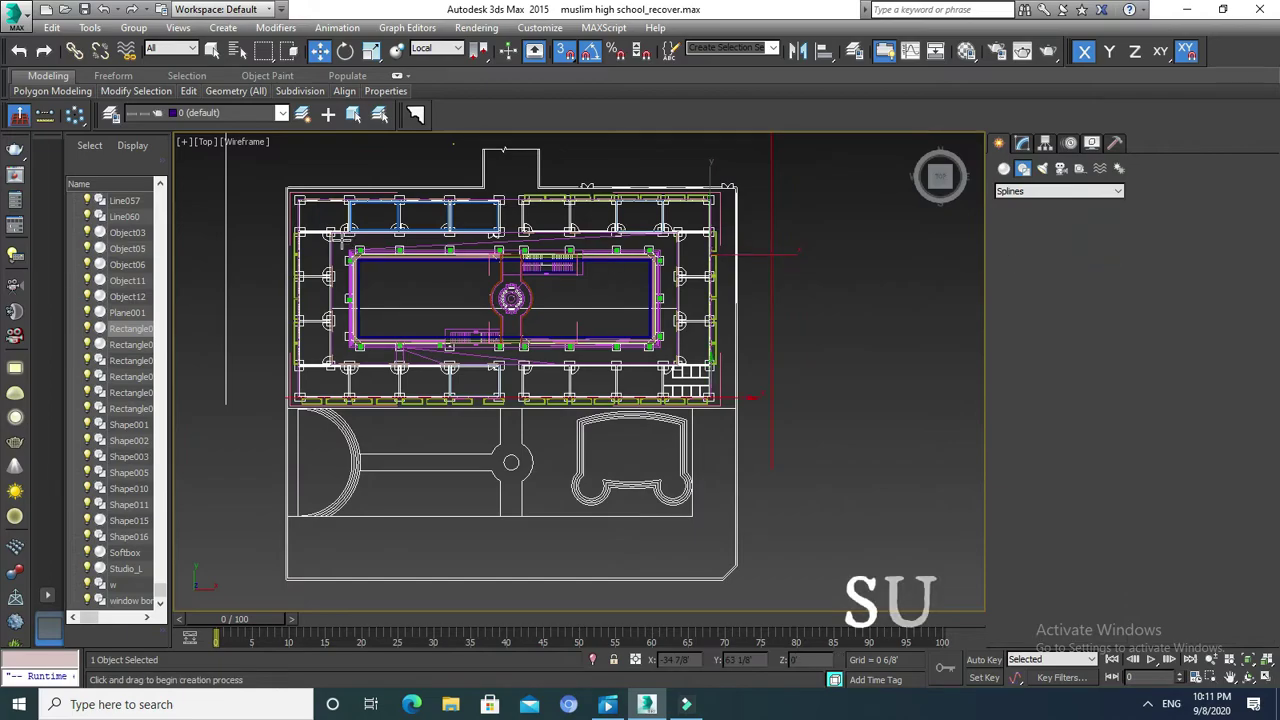
# Draw two rectangles snapped from the plan's upper-left to lower-right corner, the latest Rectangle260.
pyautogui.moveTo(312, 203); pyautogui.dragTo(309, 198, button='middle')
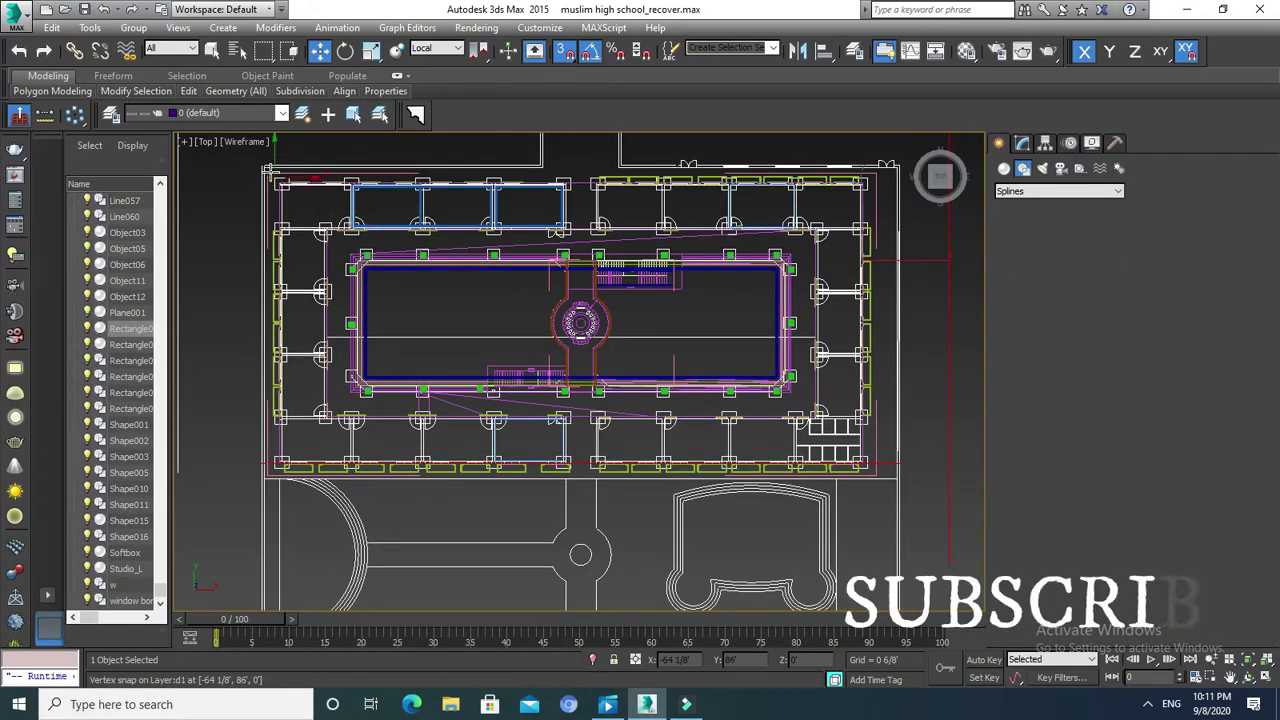
pyautogui.click(281, 184)
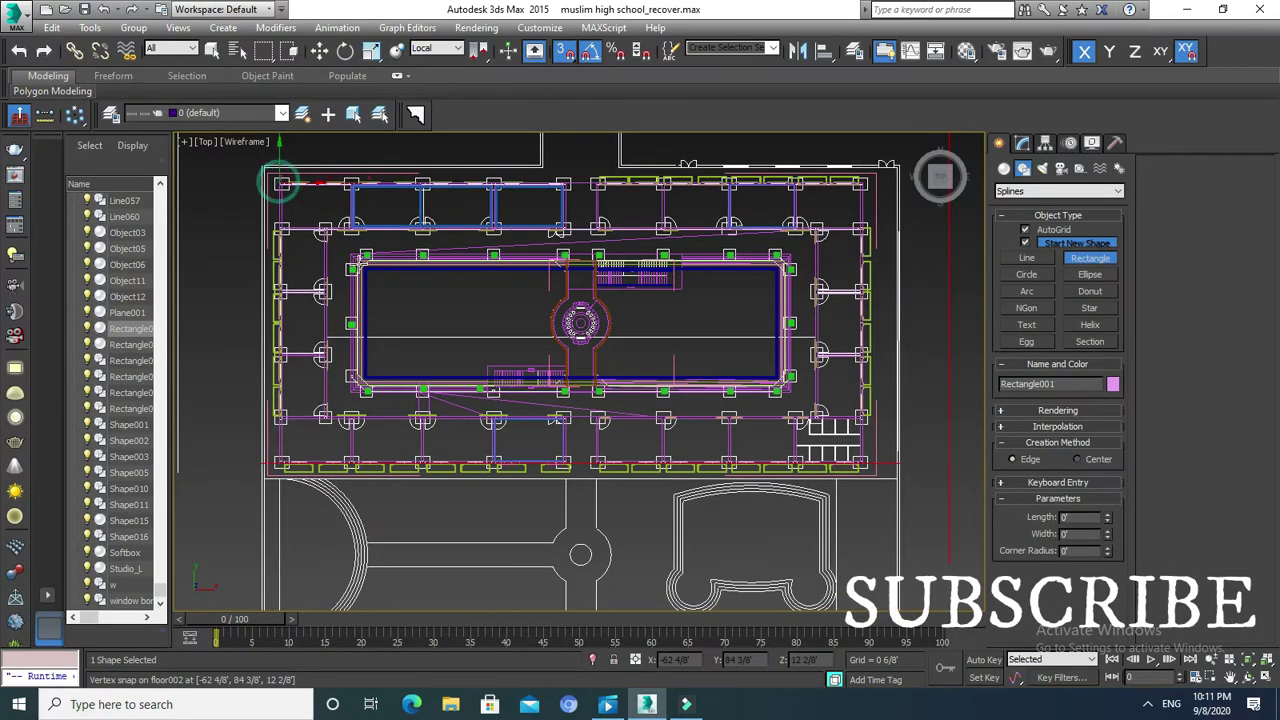
pyautogui.moveTo(770, 443); pyautogui.dragTo(862, 472)
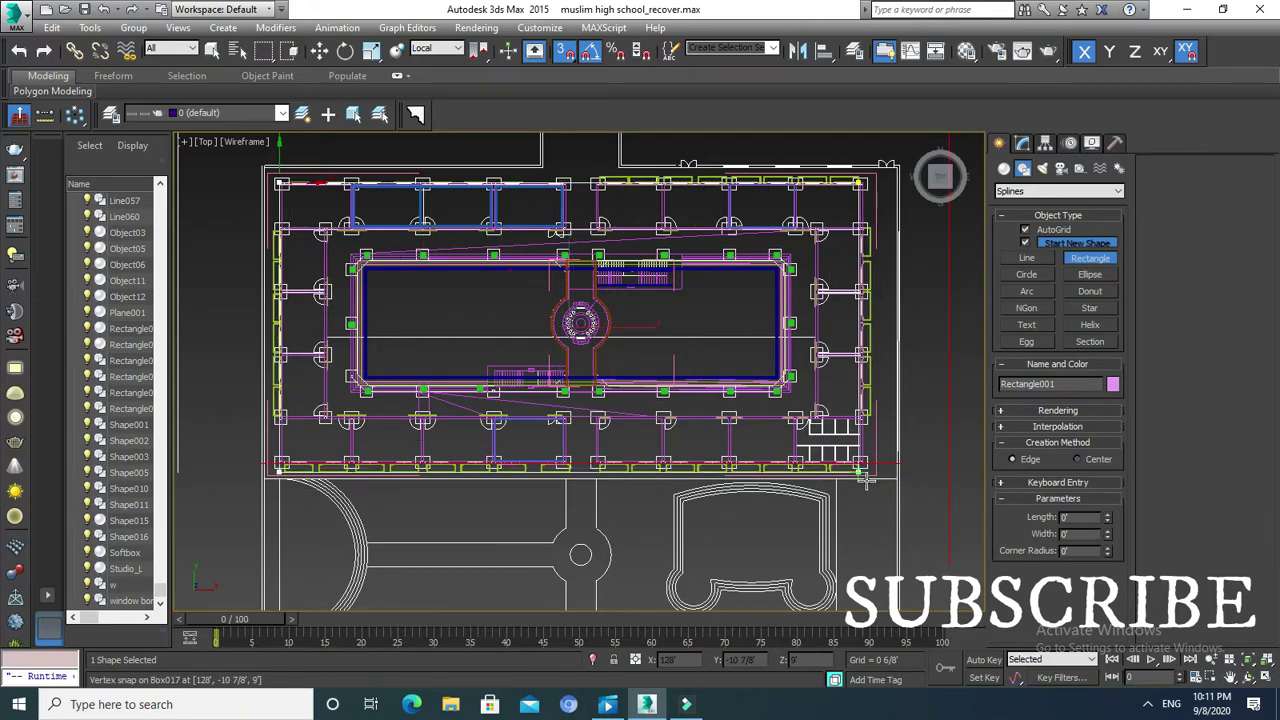
pyautogui.click(864, 476)
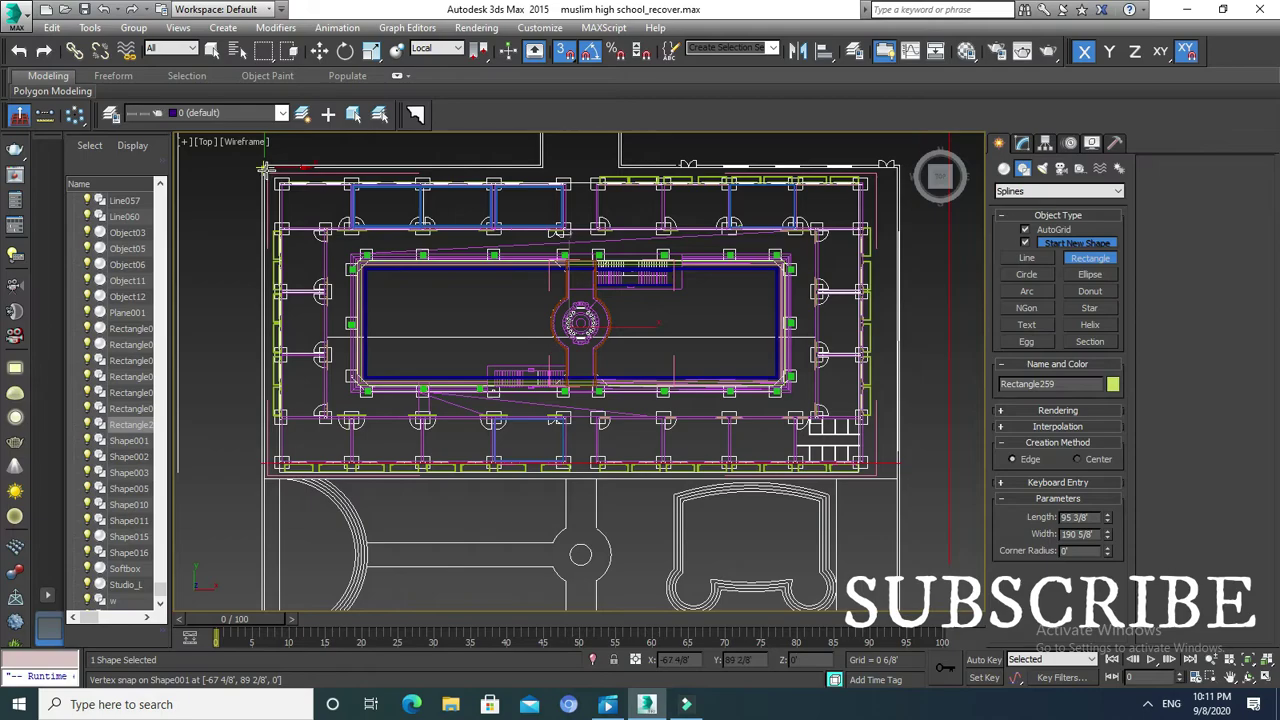
pyautogui.moveTo(256, 157); pyautogui.dragTo(898, 484)
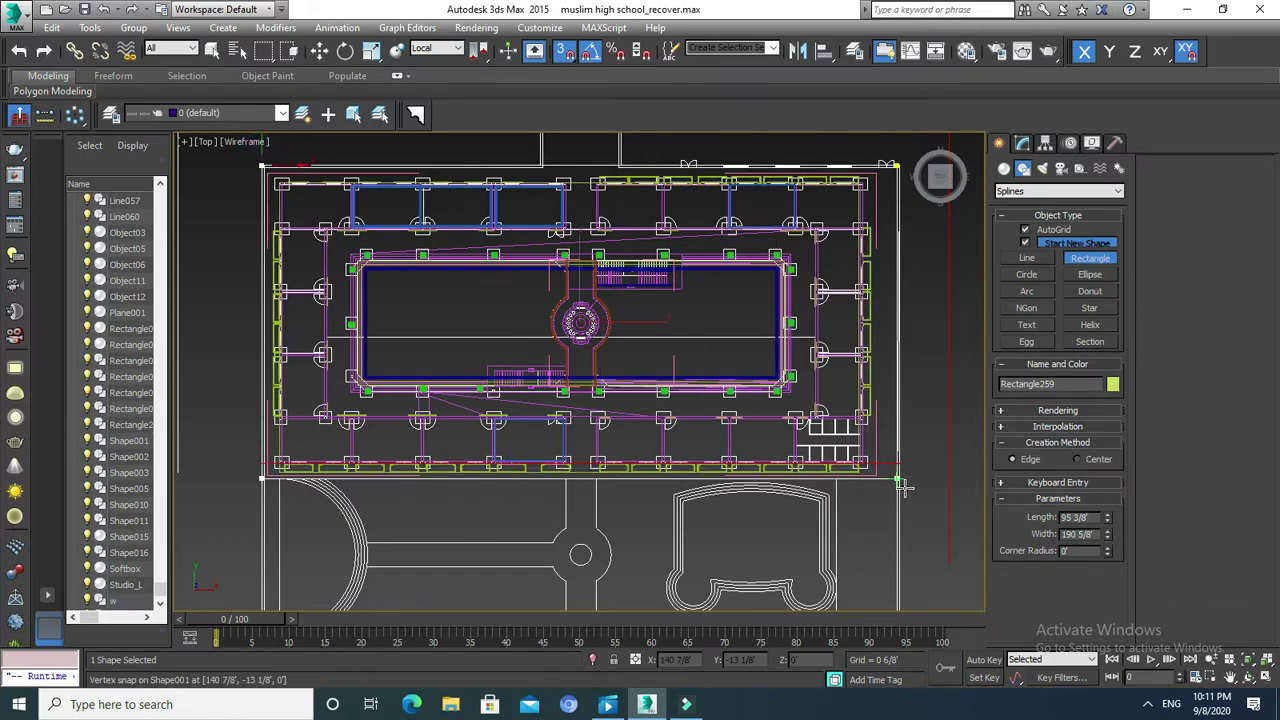
pyautogui.moveTo(898, 484); pyautogui.dragTo(903, 487)
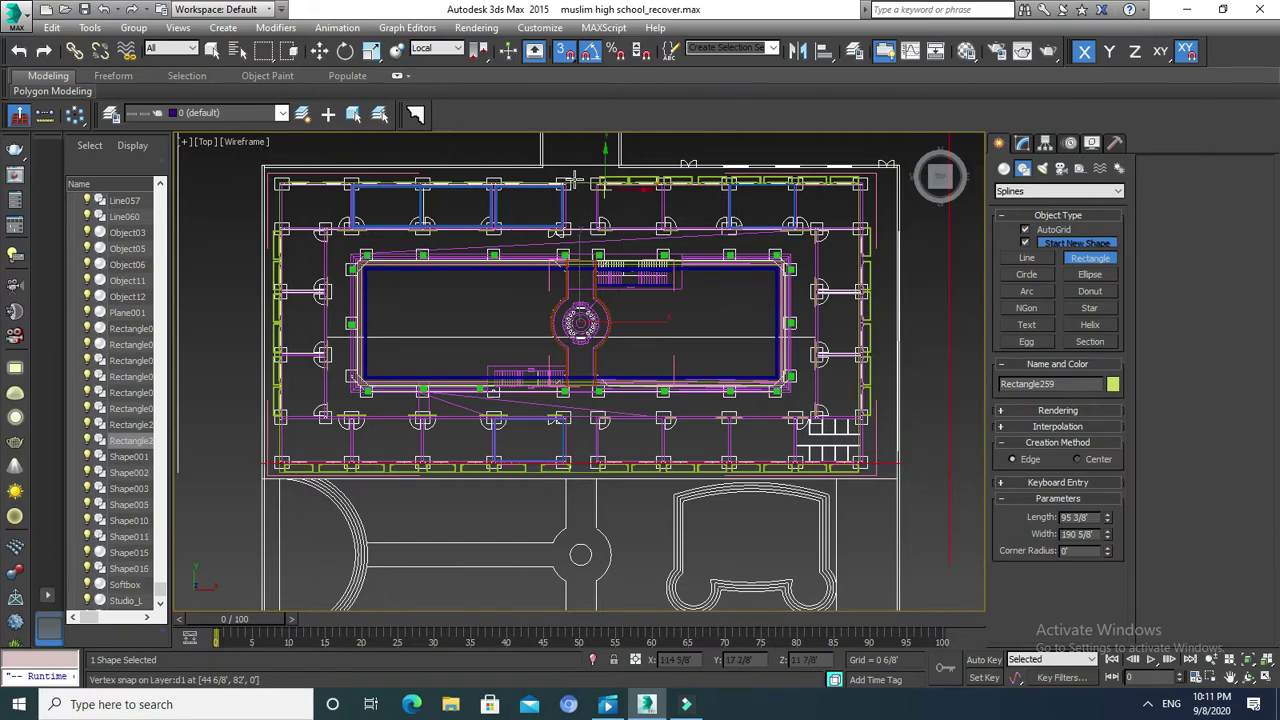
pyautogui.scroll(5, 723, 289)
pyautogui.scroll(-2, 590, 252)
pyautogui.scroll(-2, 592, 300)
pyautogui.press('w')
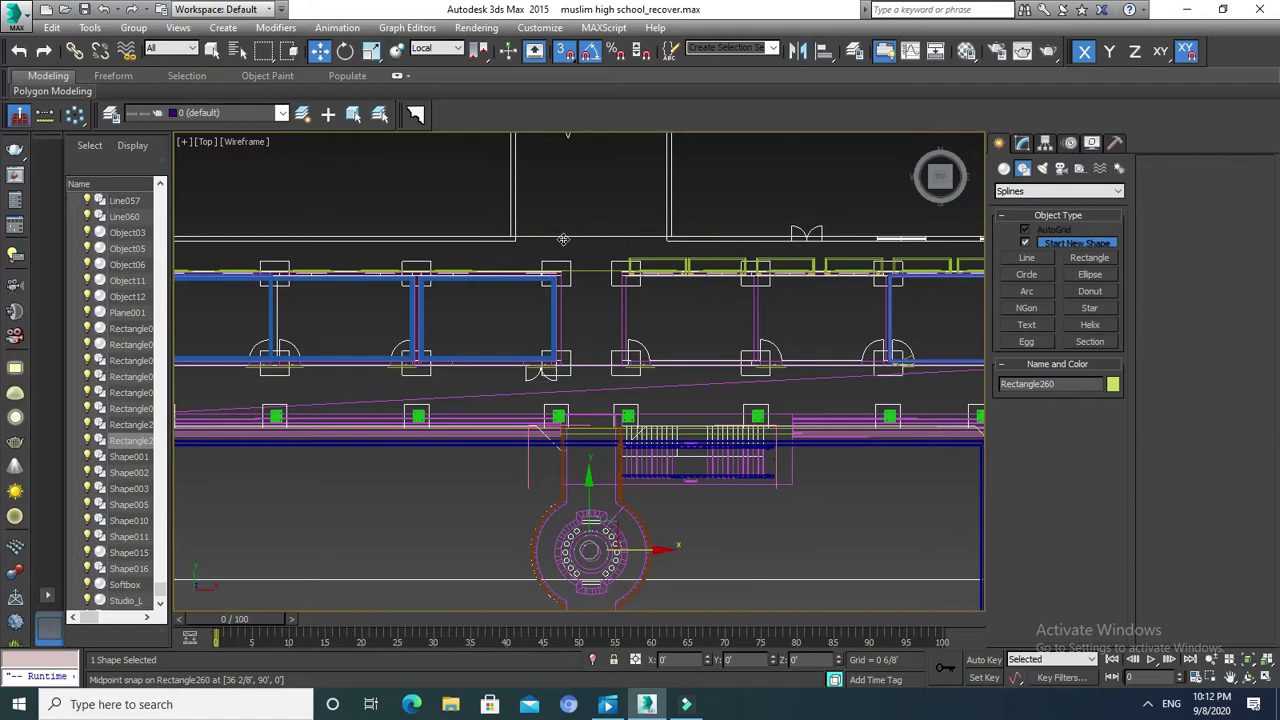
pyautogui.scroll(-1, 563, 245)
pyautogui.scroll(-1, 550, 225)
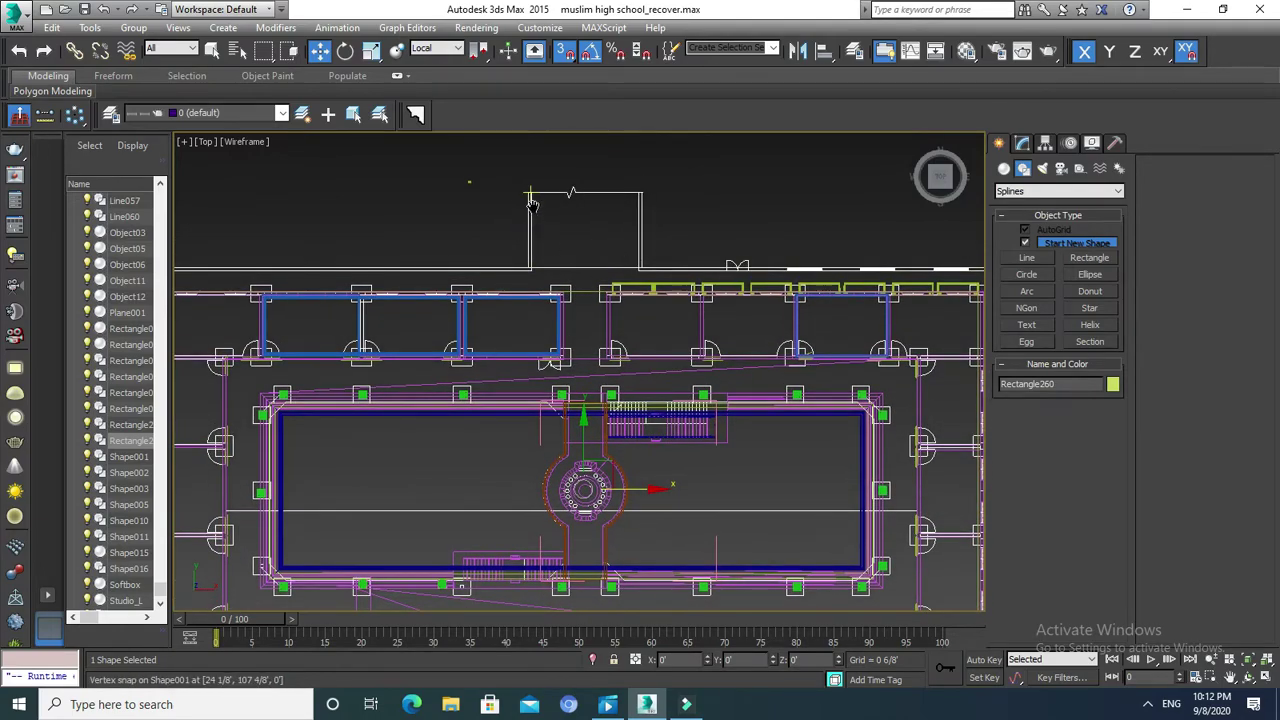
pyautogui.click(1022, 143)
# Convert Rectangle260 to an Editable Spline and attach the other rectangle outline to it.
pyautogui.rightClick(1018, 214)
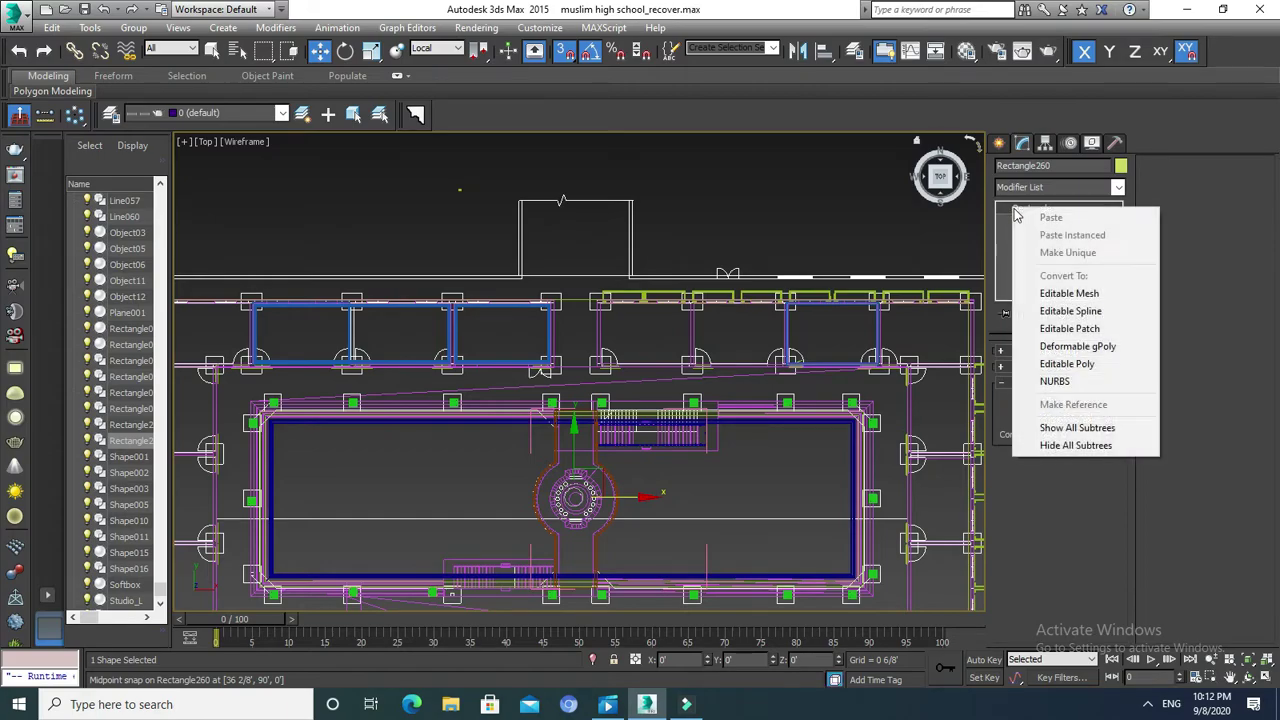
pyautogui.click(1058, 306)
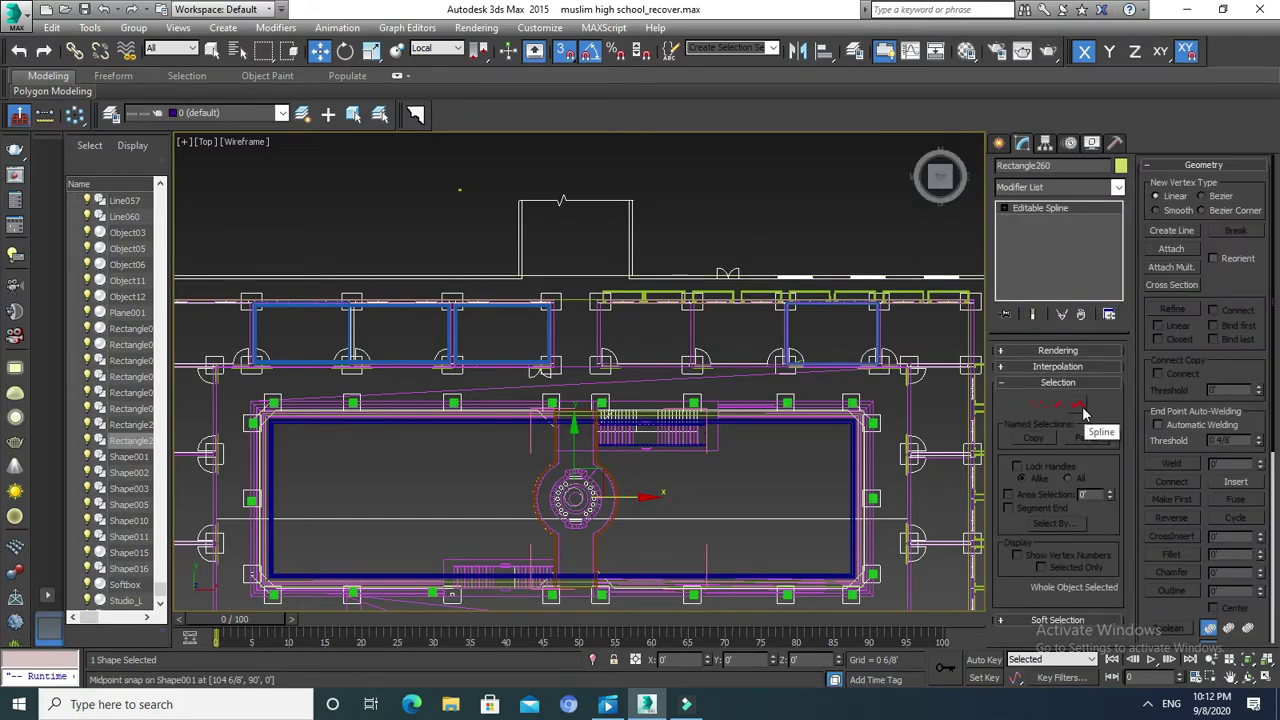
pyautogui.click(1171, 248)
pyautogui.scroll(2, 567, 285)
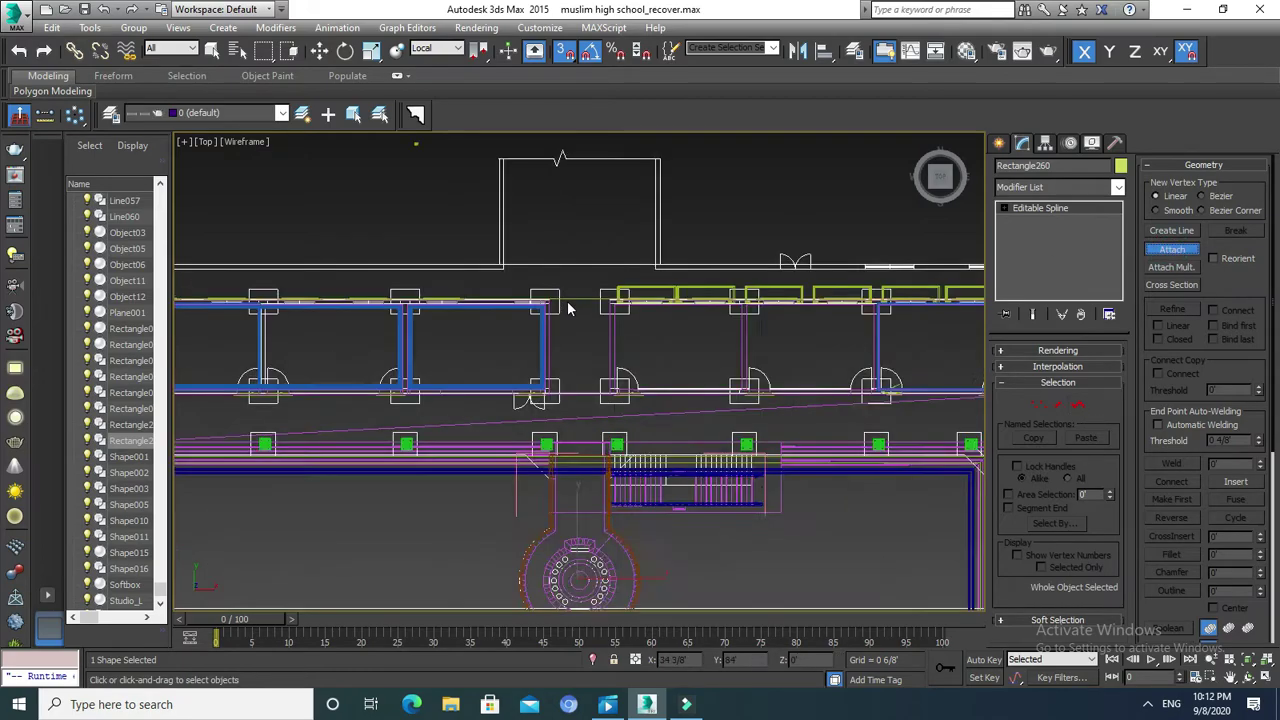
pyautogui.scroll(3, 567, 285)
pyautogui.click(567, 285)
pyautogui.scroll(-3, 560, 310)
pyautogui.scroll(-3, 551, 340)
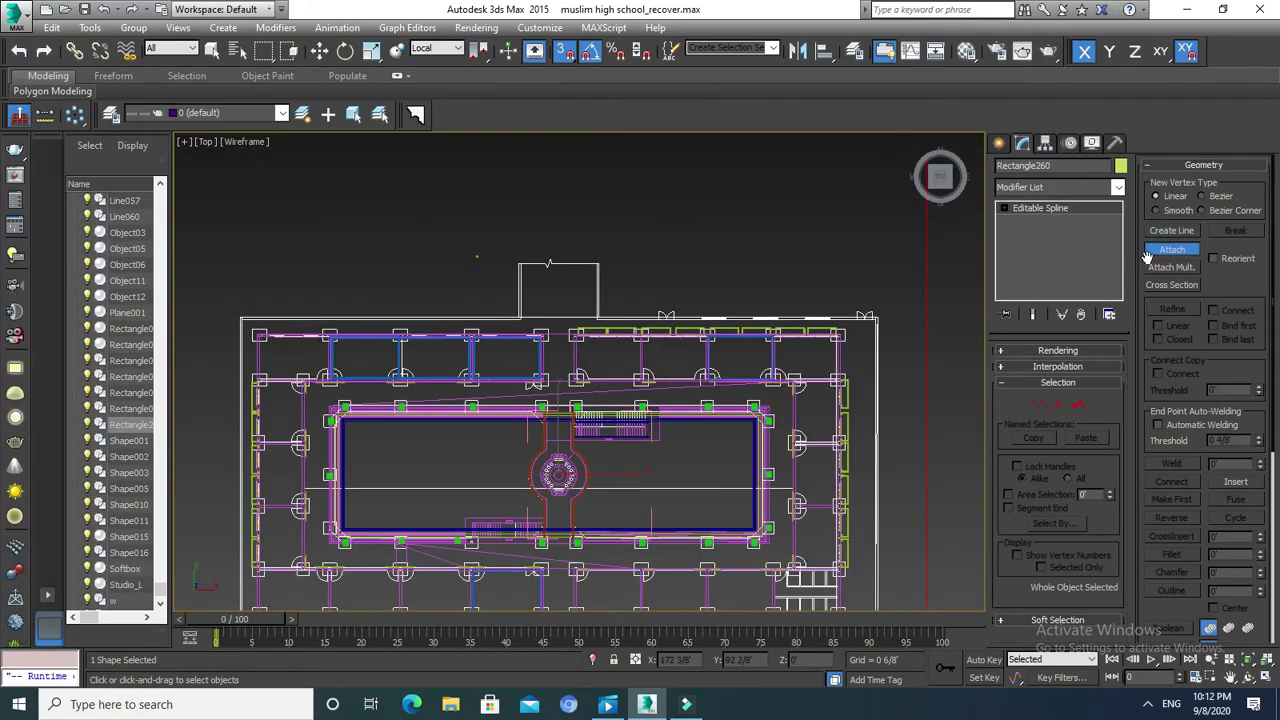
pyautogui.click(1171, 248)
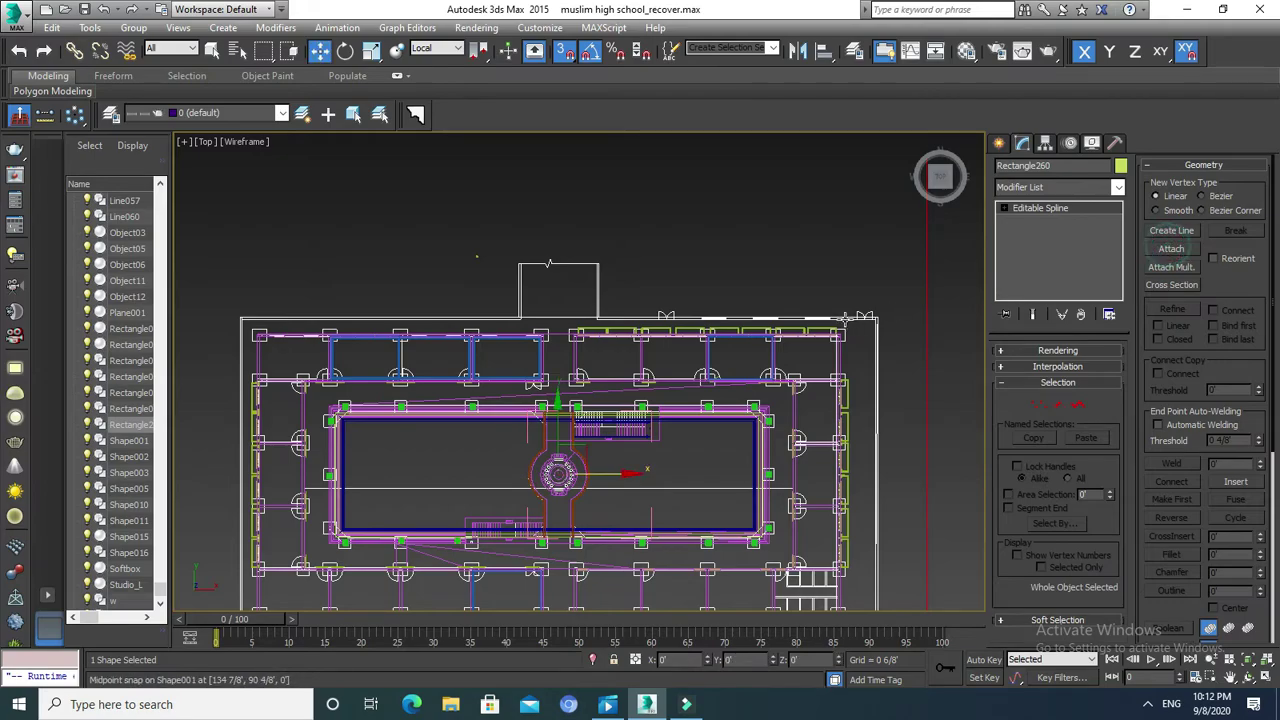
# Isolate the combined double-rectangle outline and centre it in the Top view.
pyautogui.hotkey('alt', 'q')
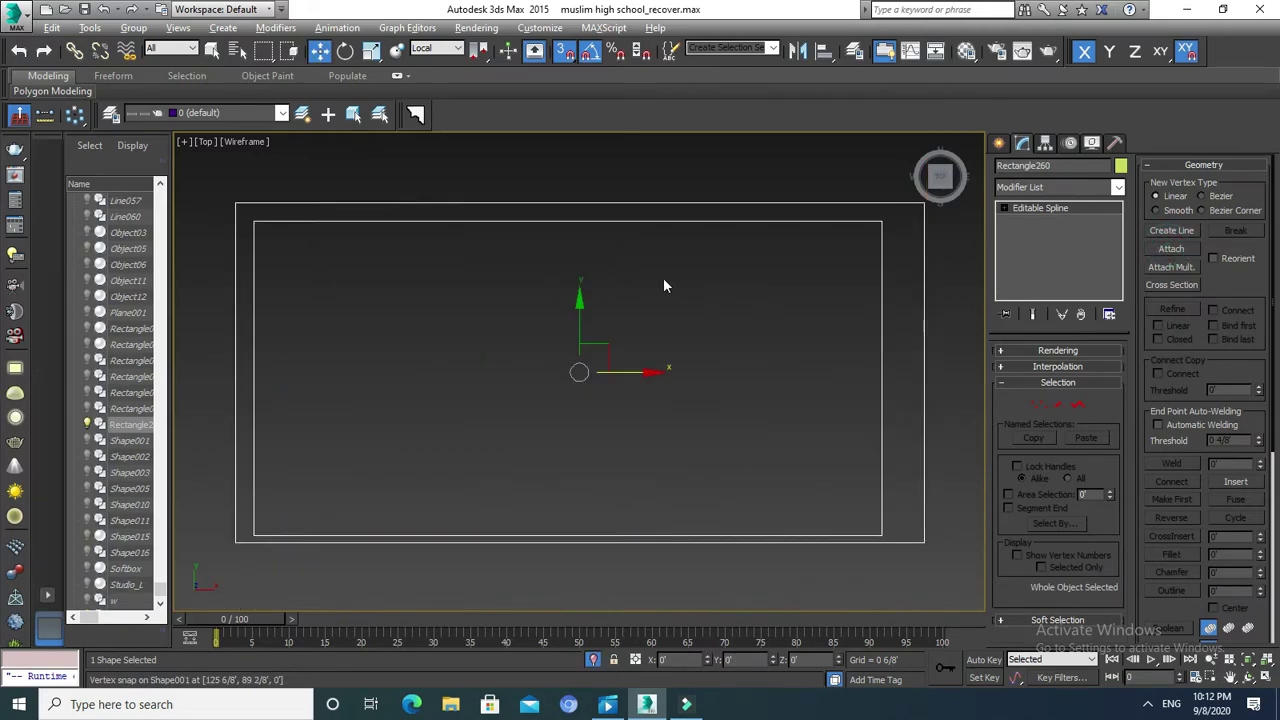
pyautogui.scroll(-2, 647, 283)
pyautogui.scroll(1, 616, 298)
pyautogui.moveTo(617, 298)
pyautogui.mouseDown(button='middle')
pyautogui.moveTo(578, 303)
pyautogui.moveTo(568, 335)
pyautogui.mouseUp(button='middle')
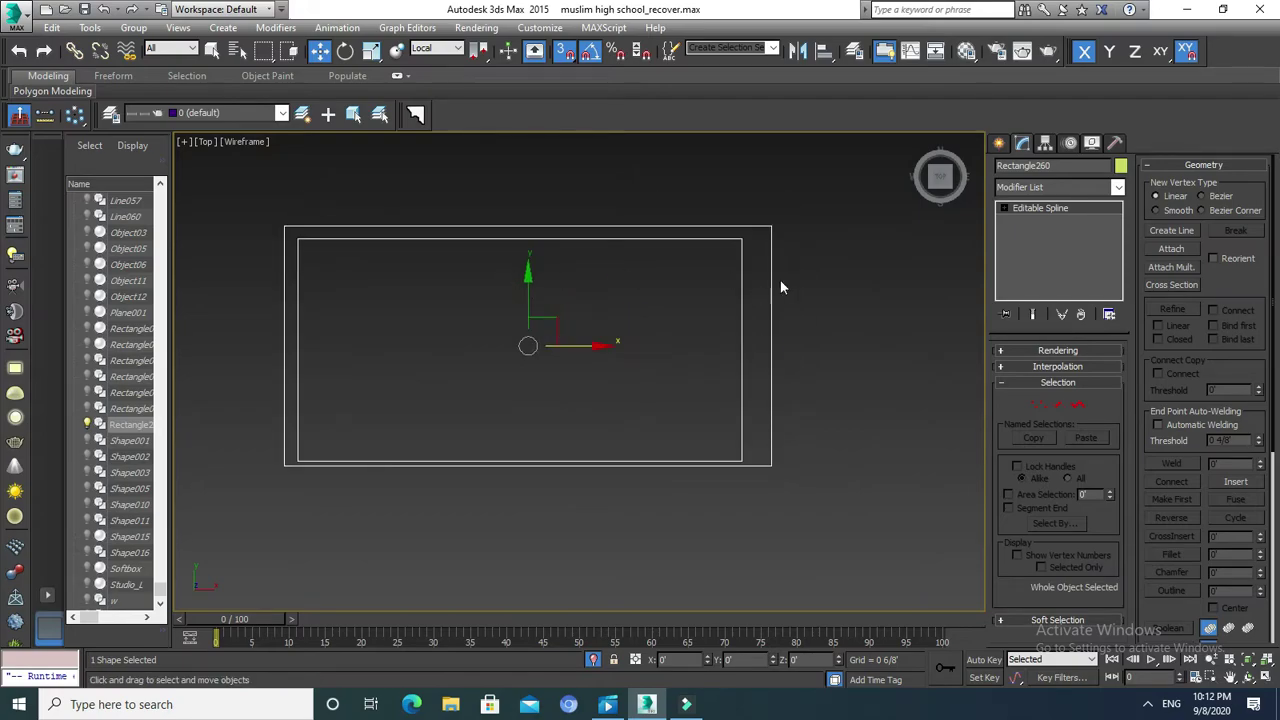
pyautogui.moveTo(715, 293); pyautogui.dragTo(708, 315, button='middle')
pyautogui.click(1120, 187)
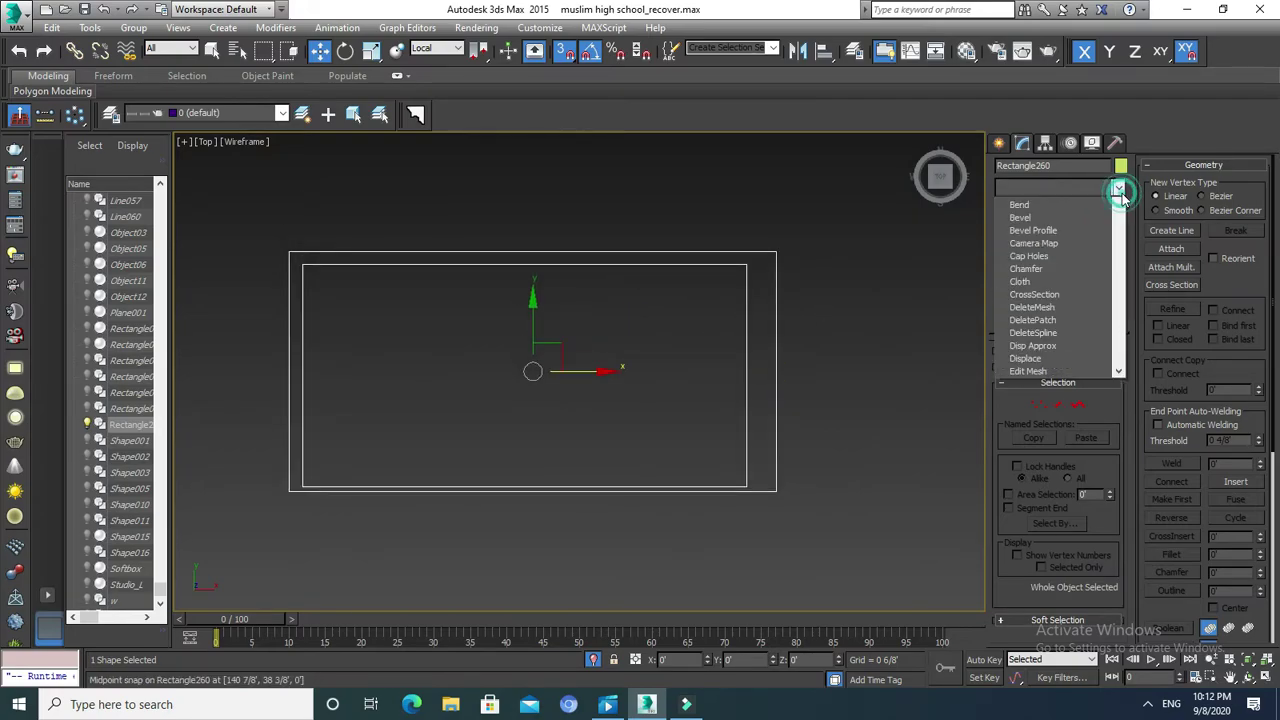
# Add an Extrude modifier to the nested rectangle outline with an Amount of 4.
pyautogui.write('esh')
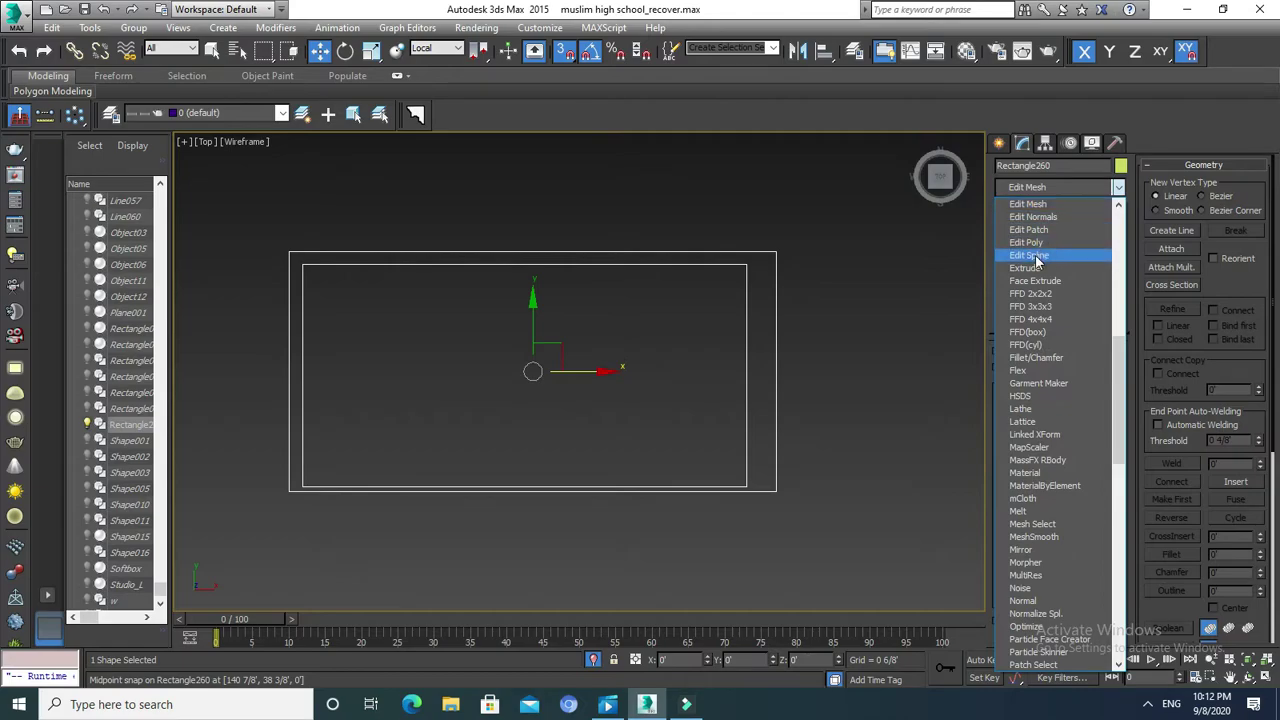
pyautogui.click(1030, 268)
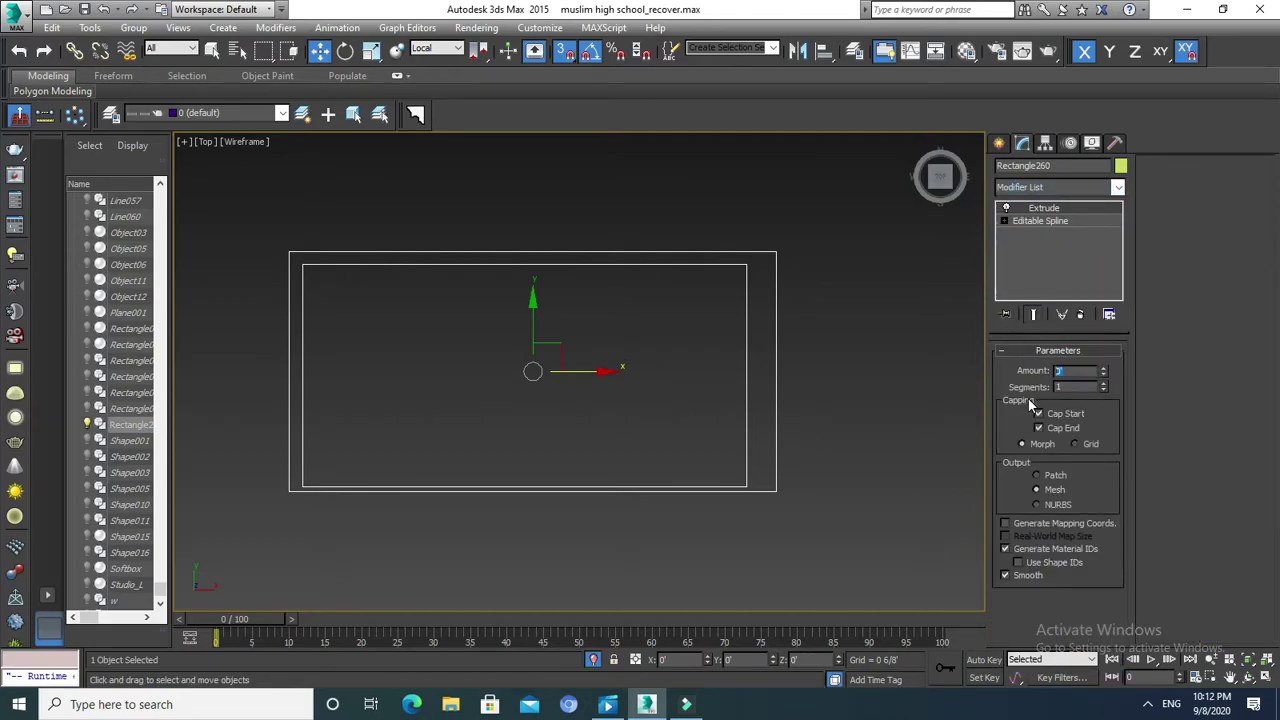
pyautogui.write('4')
# Switch the viewport to shaded display (F3) and return to the default Home perspective view.
pyautogui.click(824, 451)
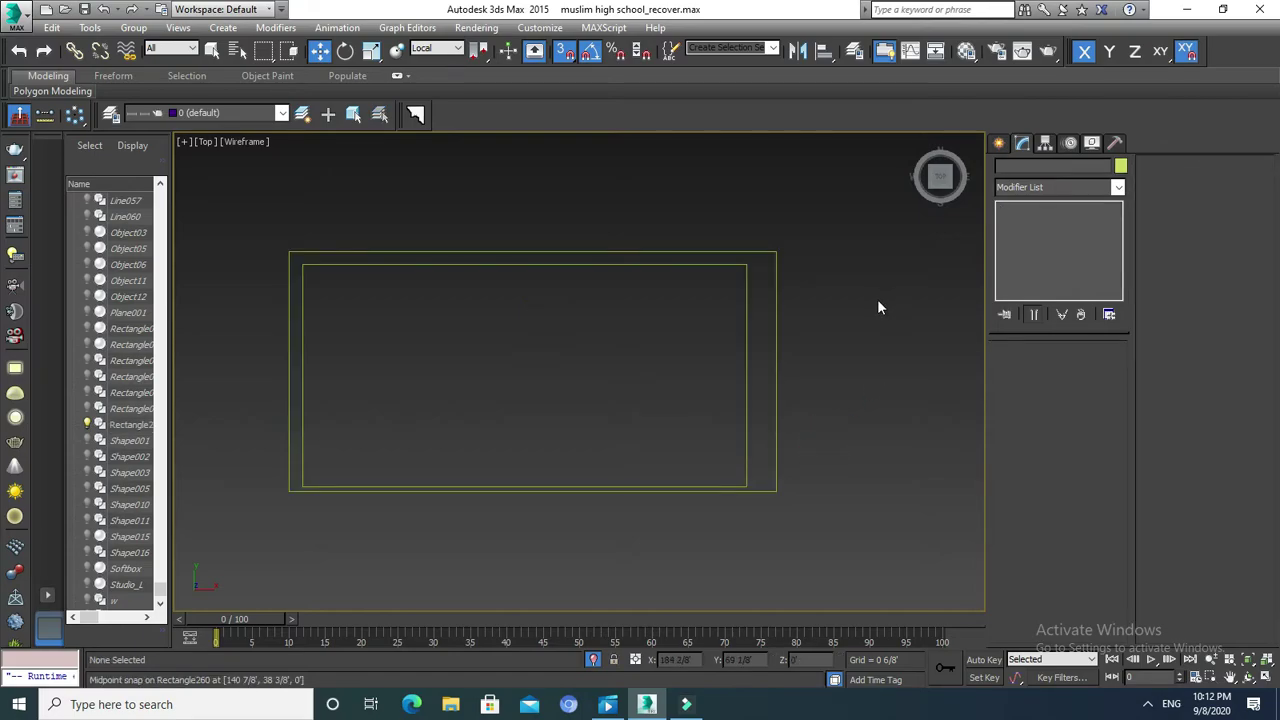
pyautogui.press('F3')
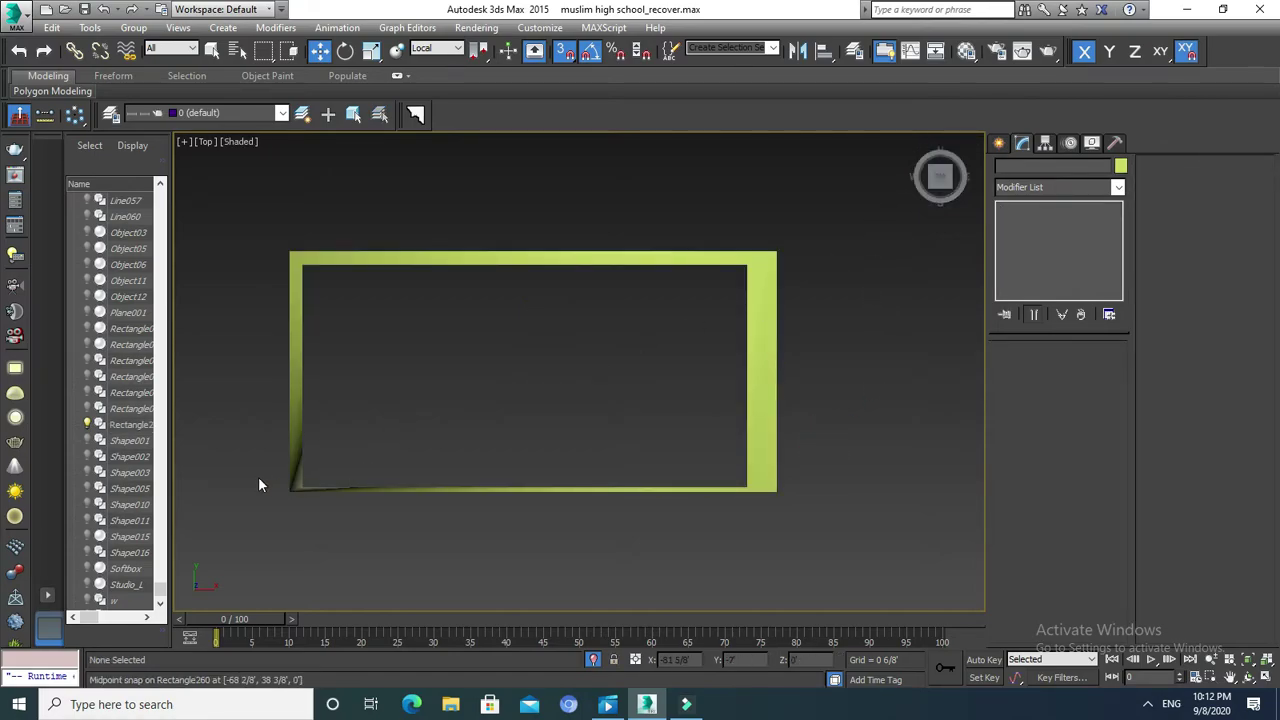
pyautogui.scroll(5, 258, 478)
pyautogui.click(326, 460)
pyautogui.scroll(-5, 326, 457)
pyautogui.moveTo(494, 423); pyautogui.dragTo(480, 438, button='middle')
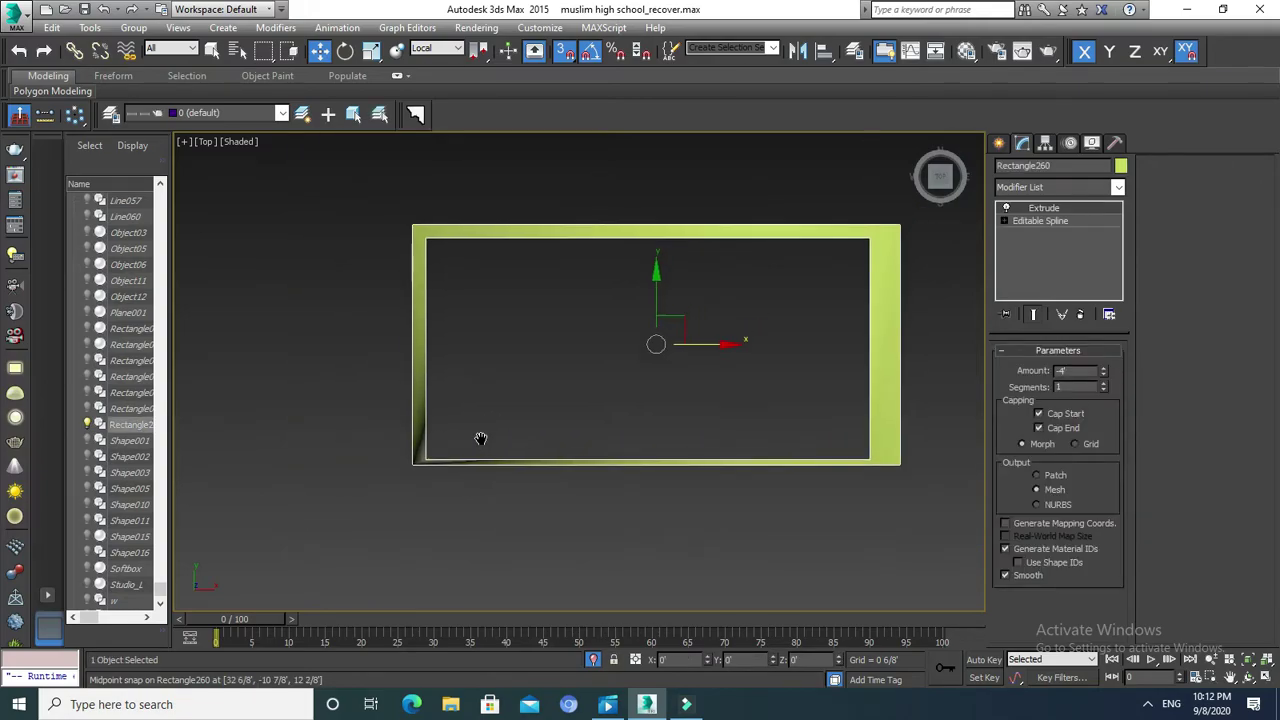
pyautogui.click(918, 146)
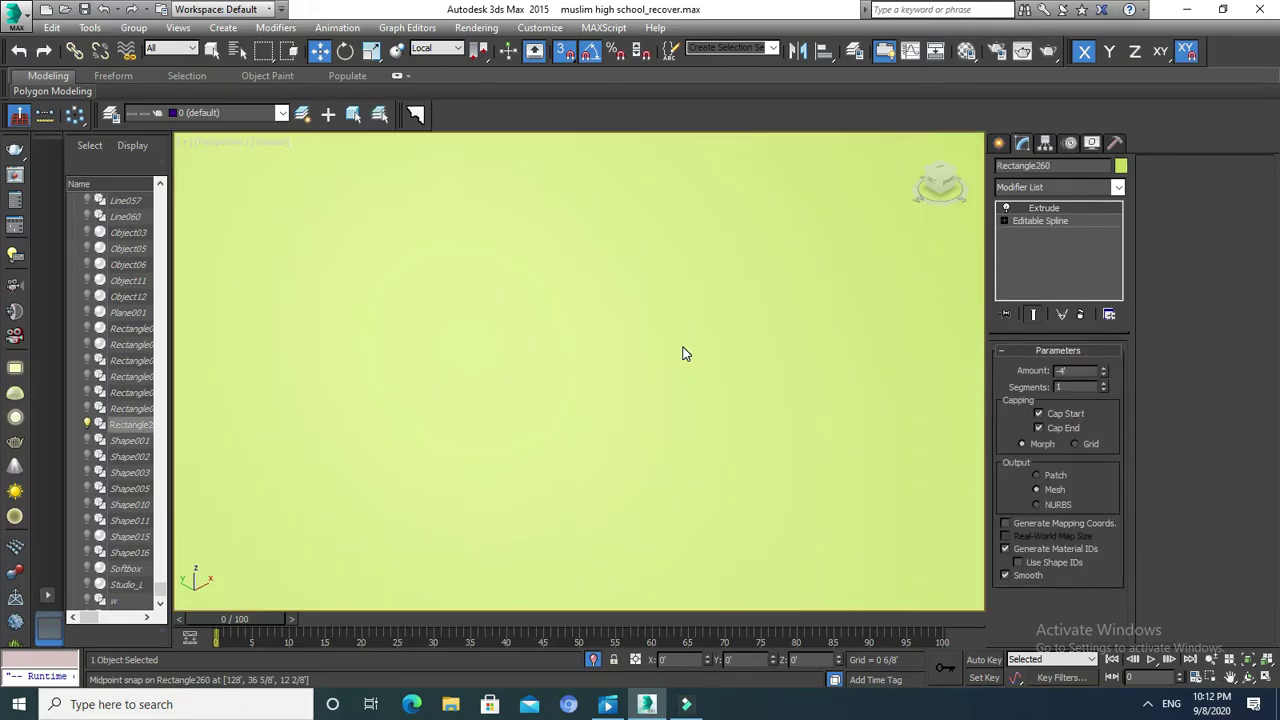
pyautogui.scroll(-2, 683, 432)
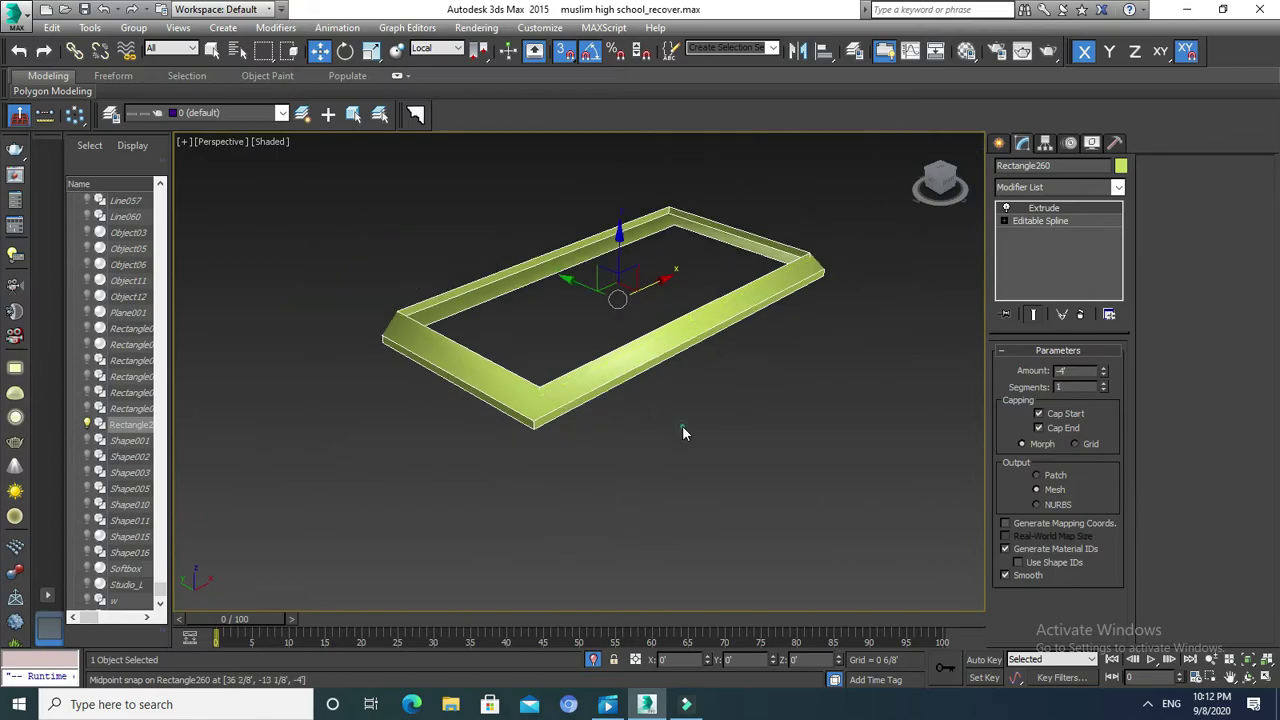
# At Spline sub-object level, snap-move the inner rectangle spline outward to the outer corner.
pyautogui.click(683, 432)
pyautogui.scroll(5, 425, 365)
pyautogui.click(425, 365)
pyautogui.scroll(2, 500, 349)
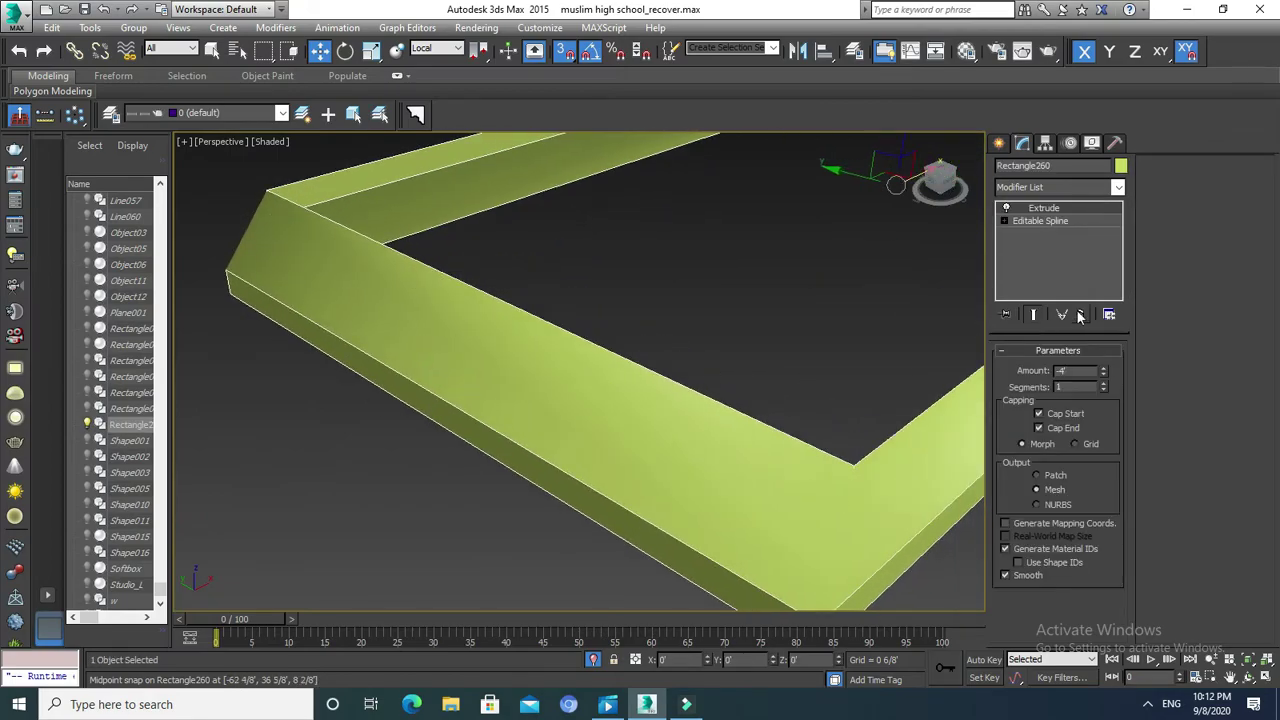
pyautogui.click(1004, 221)
pyautogui.click(1033, 259)
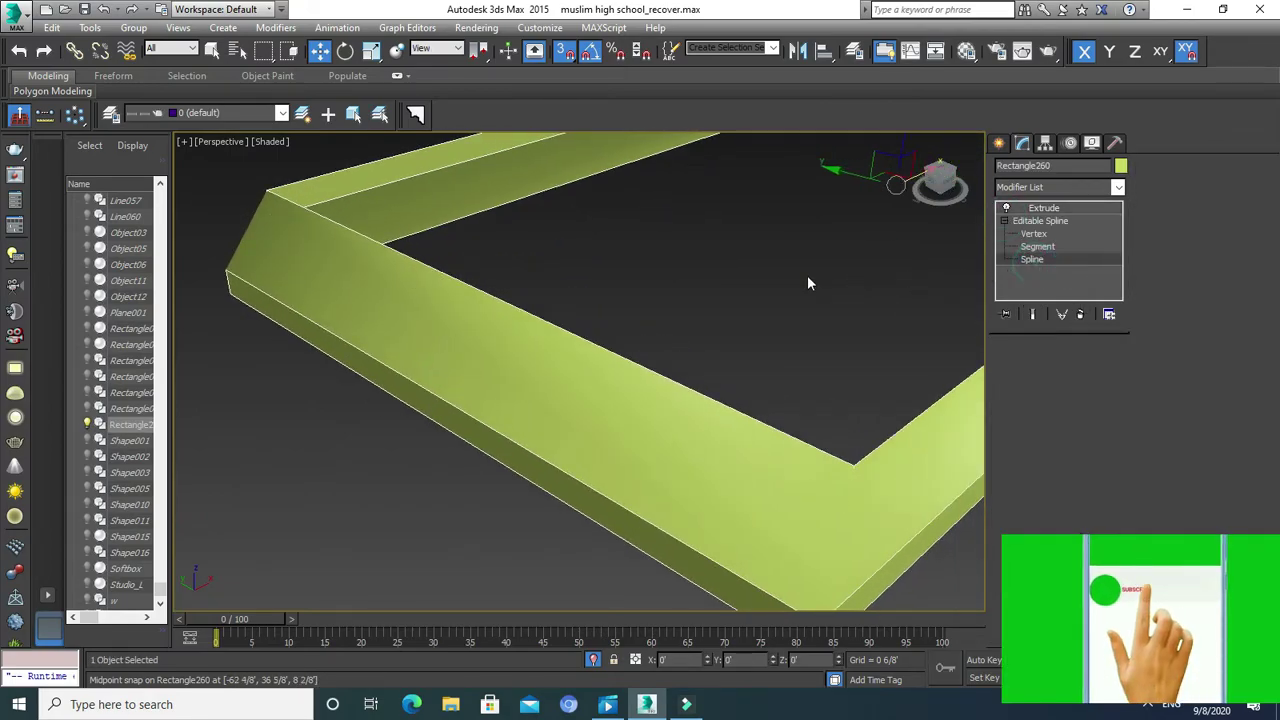
pyautogui.moveTo(783, 300); pyautogui.dragTo(725, 337, button='middle')
pyautogui.click(707, 348)
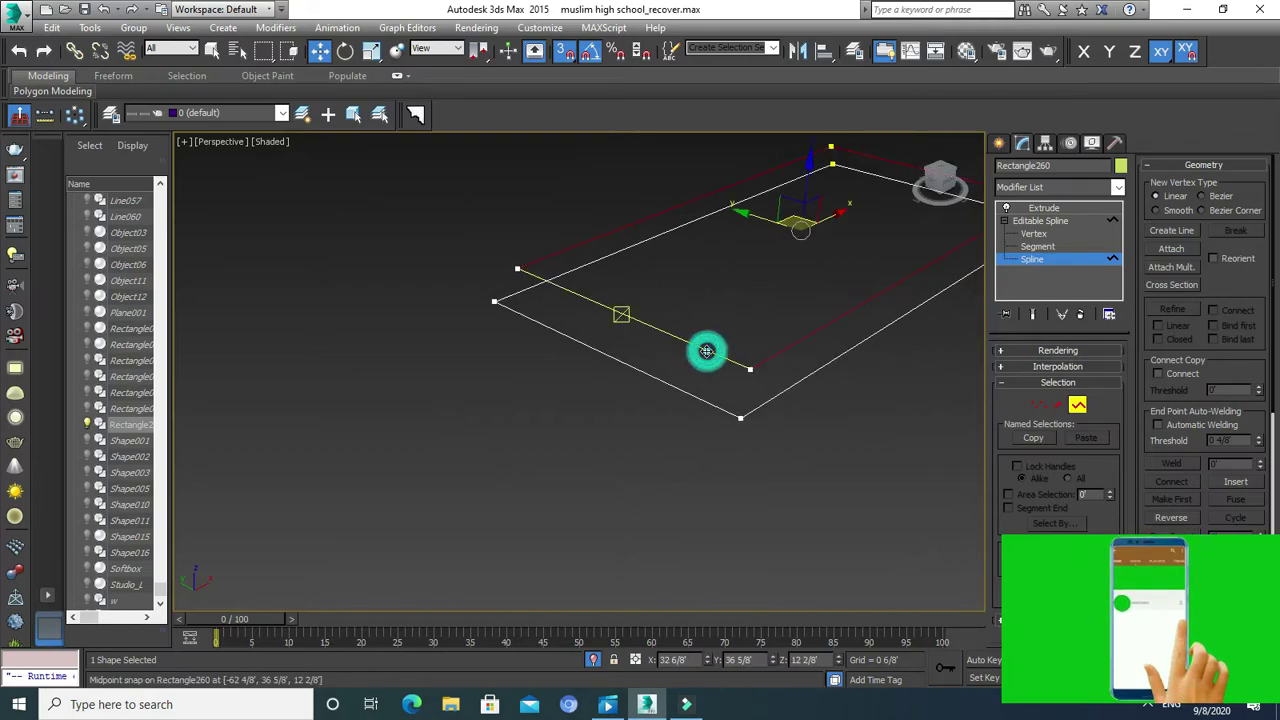
pyautogui.moveTo(801, 228); pyautogui.dragTo(497, 303)
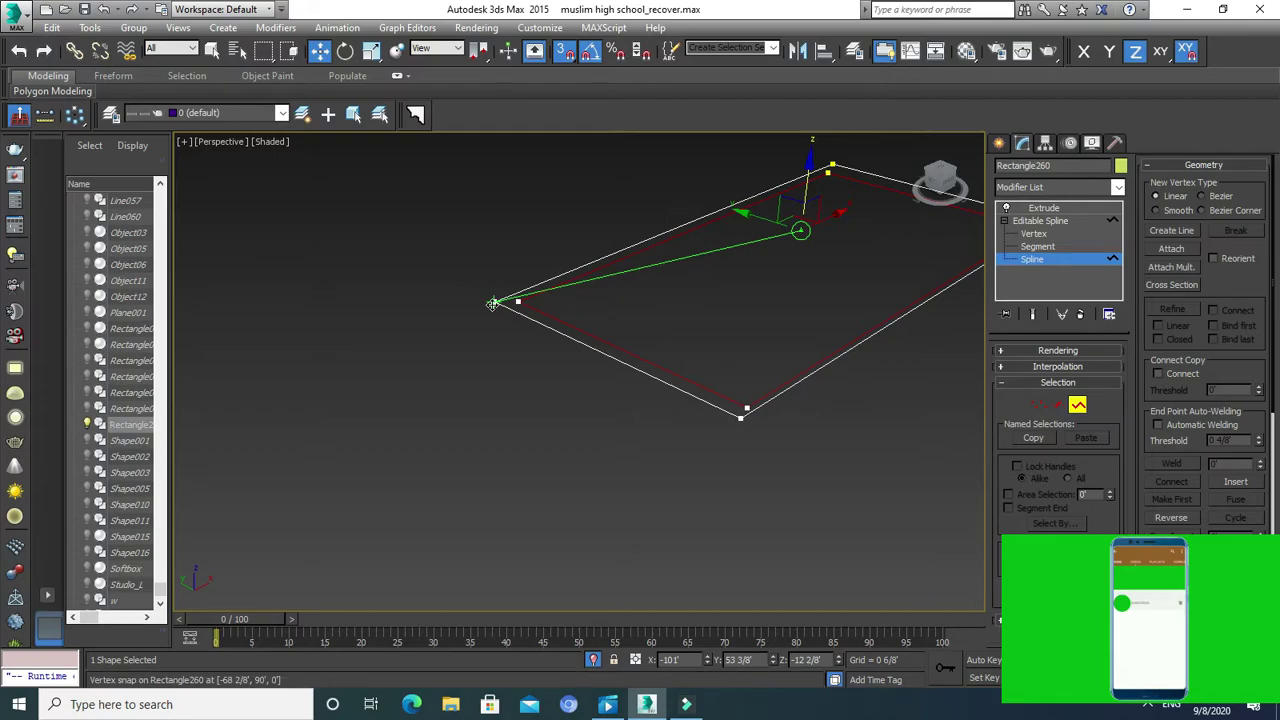
pyautogui.moveTo(497, 303); pyautogui.dragTo(493, 303)
# Check the Grid and Snap Settings, then clear the spline selection.
pyautogui.moveTo(581, 302); pyautogui.dragTo(551, 311, button='middle')
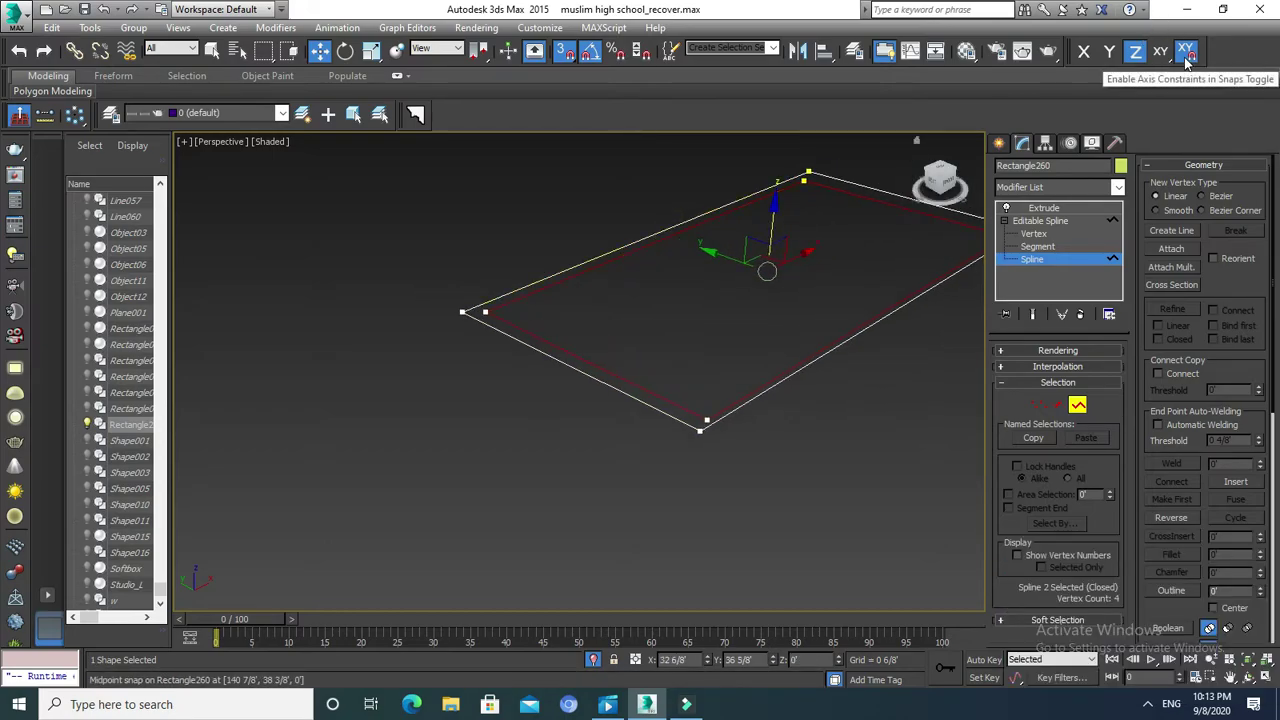
pyautogui.rightClick(563, 52)
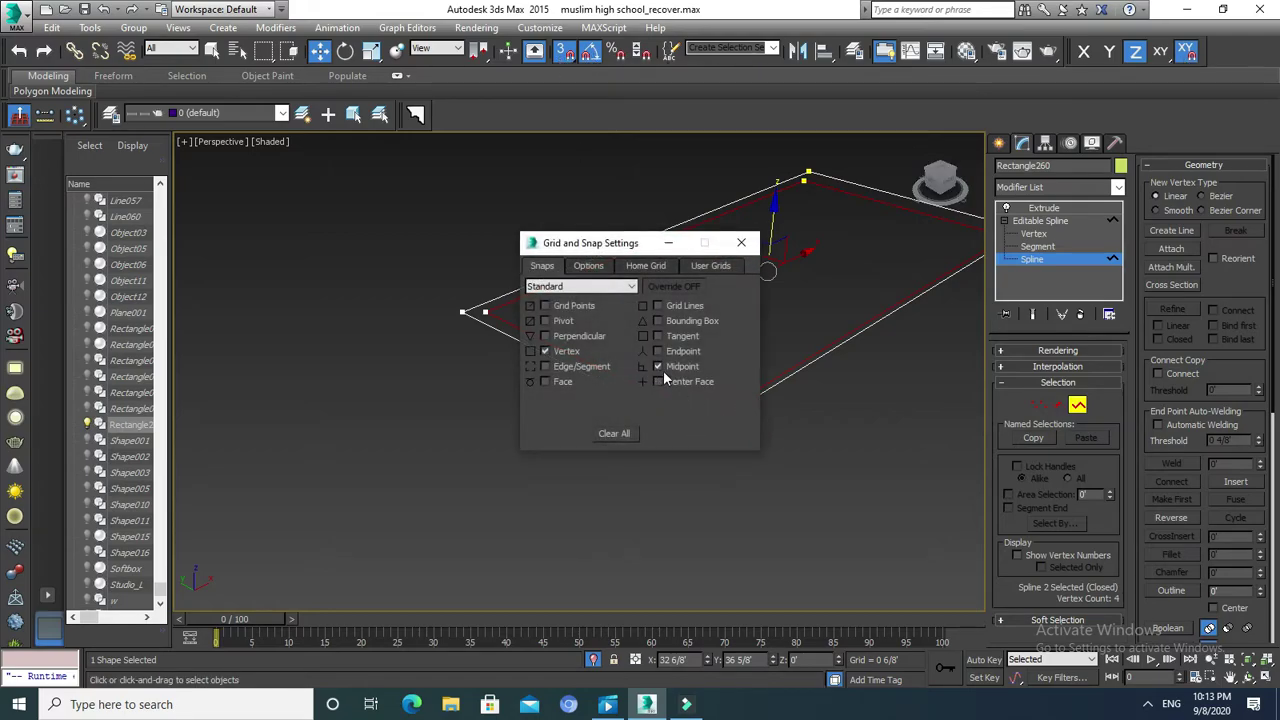
pyautogui.click(866, 460)
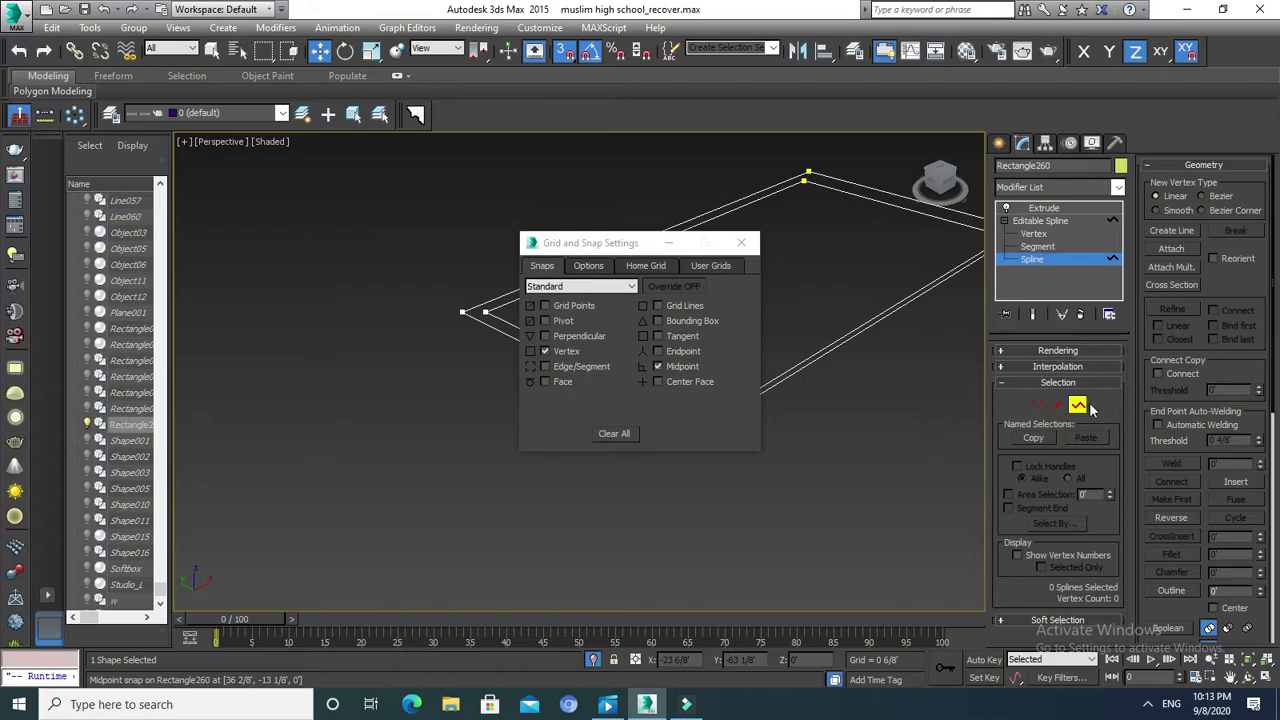
pyautogui.click(929, 429)
pyautogui.click(741, 242)
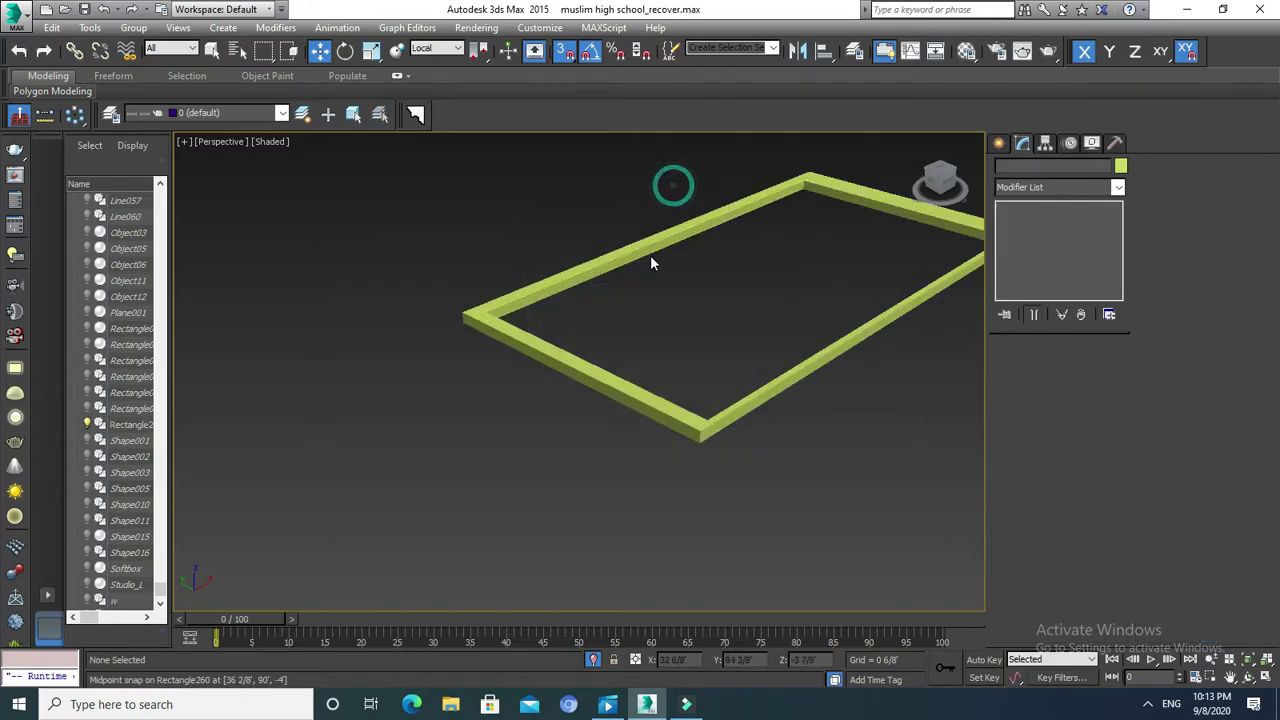
pyautogui.scroll(3, 656, 253)
pyautogui.scroll(-4, 628, 263)
# Exit isolation so the whole school scene reappears around the thin green curb frame.
pyautogui.click(599, 261)
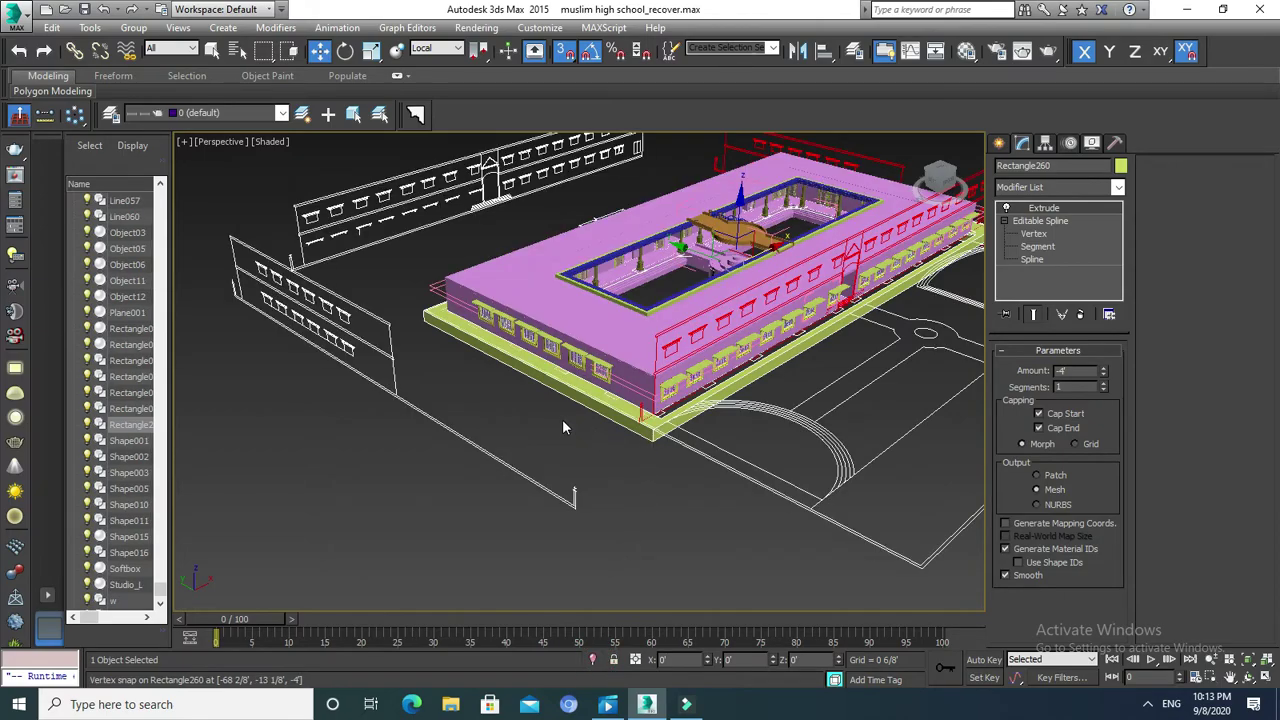
pyautogui.click(632, 476)
pyautogui.scroll(5, 645, 422)
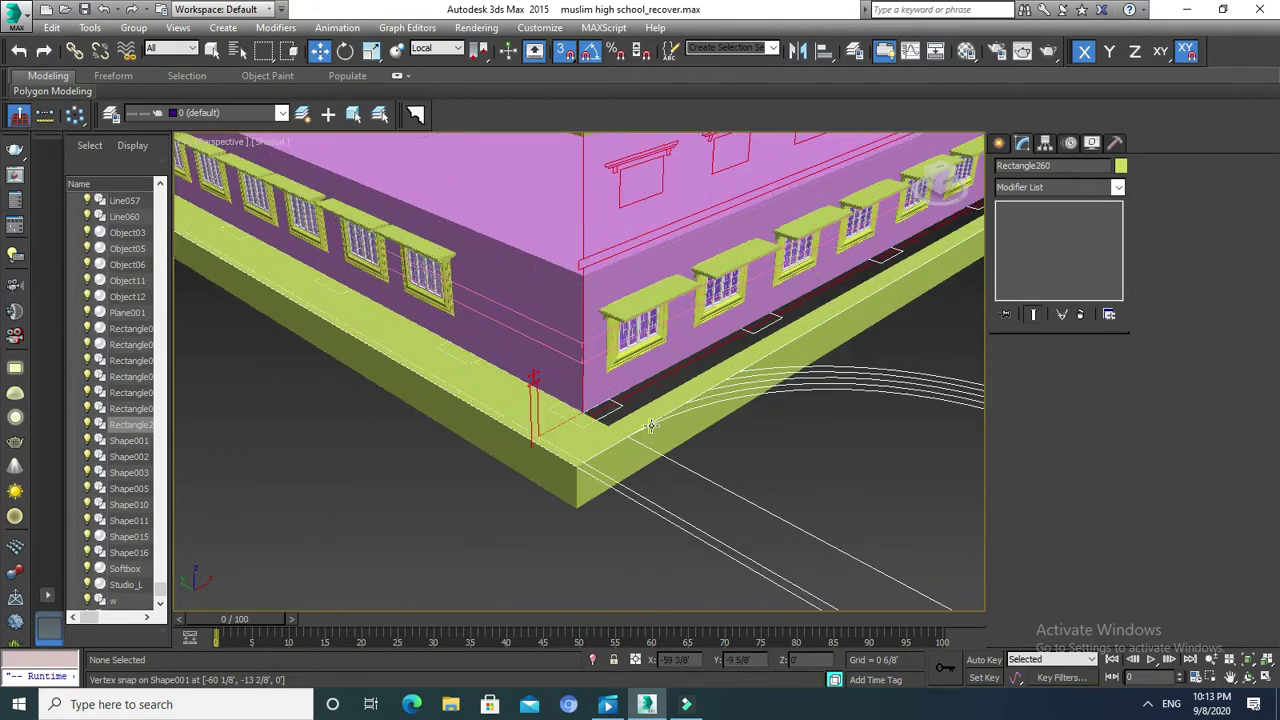
pyautogui.scroll(2, 570, 470)
pyautogui.click(550, 480)
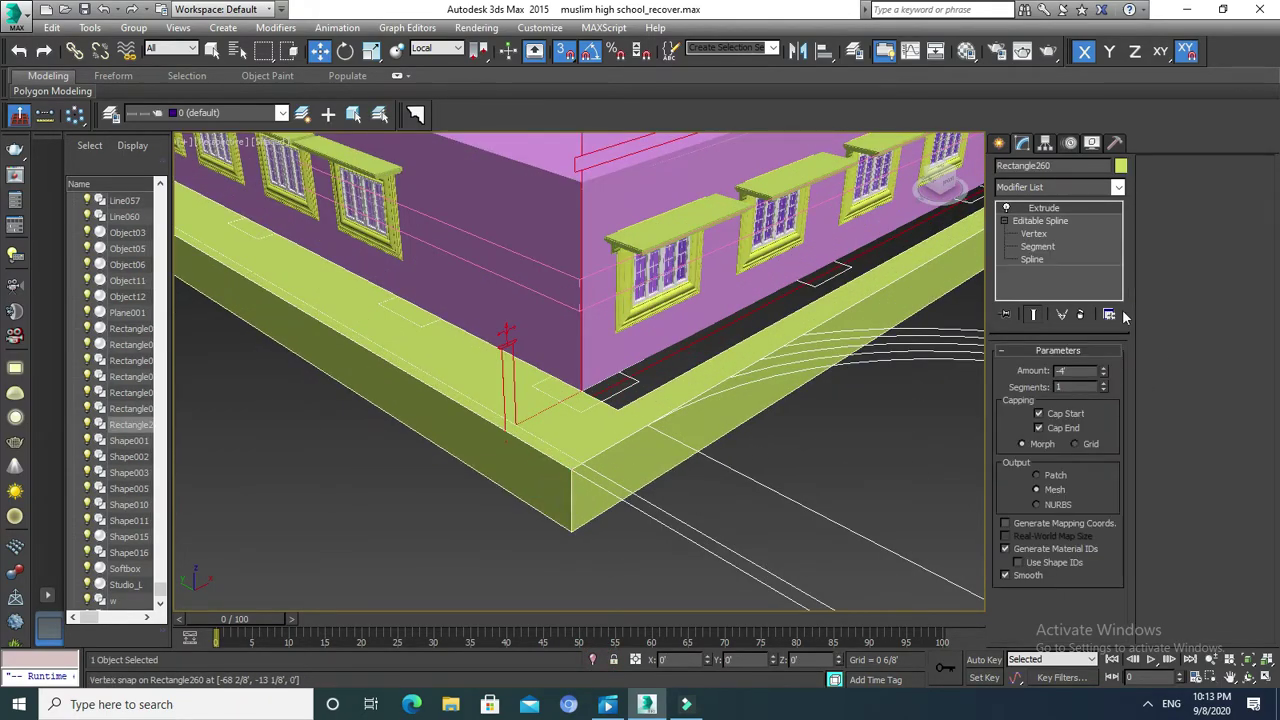
# At Segment sub-object level, select one segment of the inner outline facing the building corner.
pyautogui.click(1033, 259)
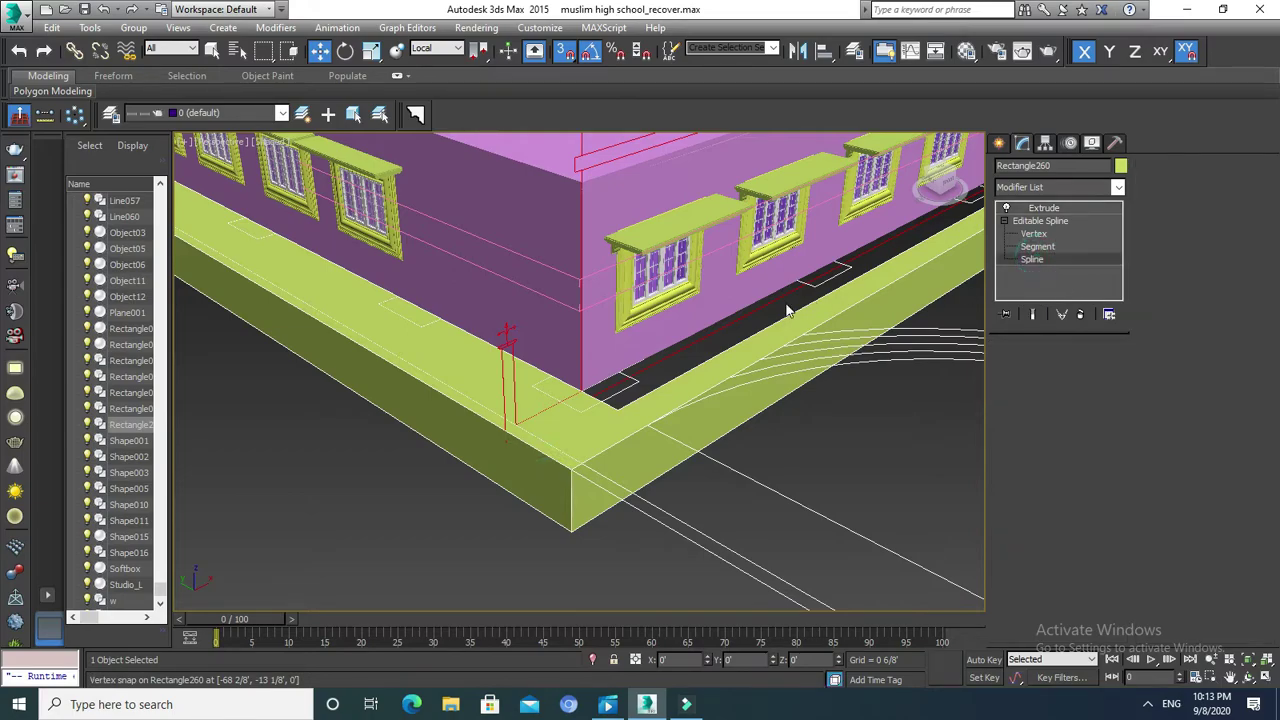
pyautogui.scroll(3, 740, 345)
pyautogui.click(740, 345)
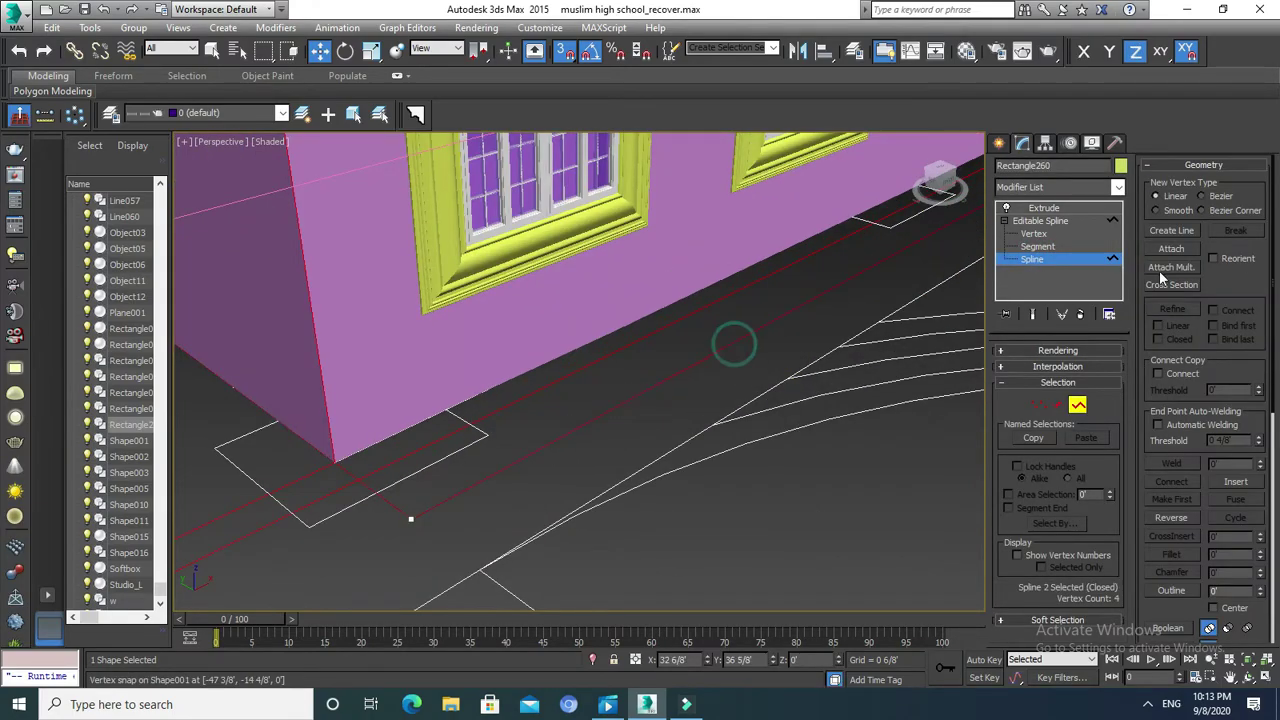
pyautogui.click(1040, 246)
pyautogui.scroll(-5, 960, 300)
pyautogui.scroll(5, 868, 330)
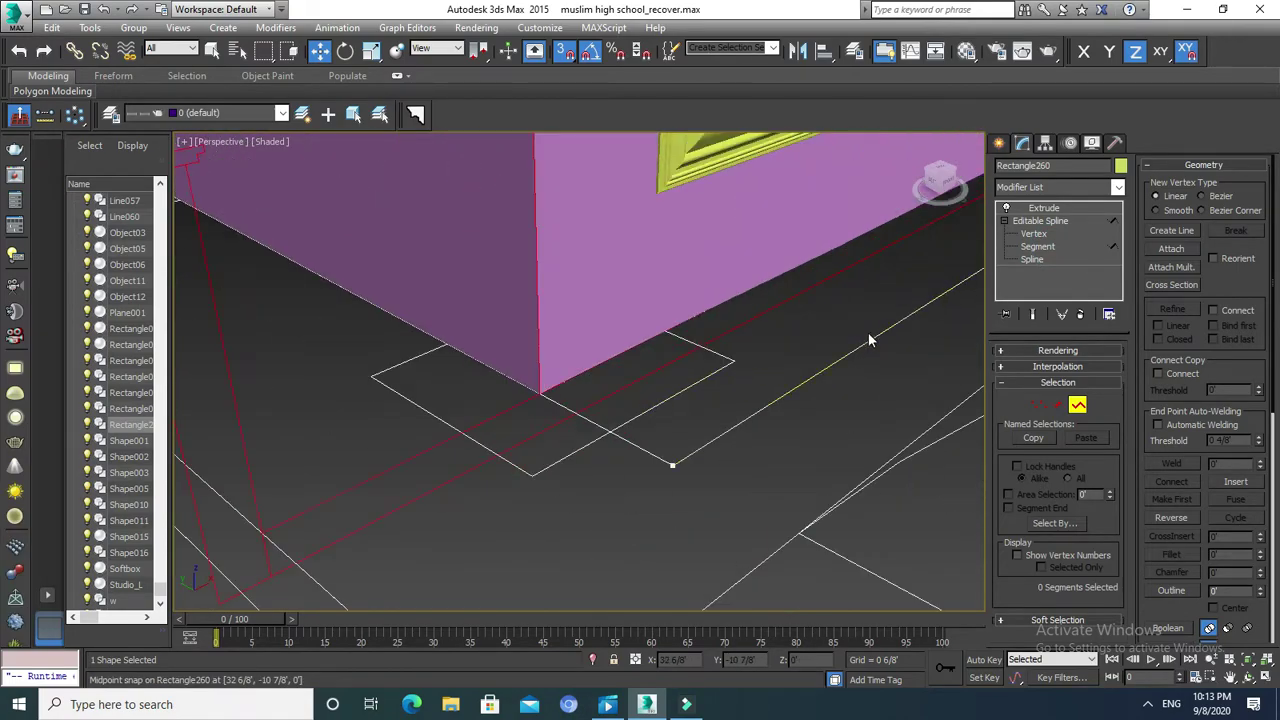
pyautogui.click(851, 350)
pyautogui.scroll(-5, 800, 368)
pyautogui.moveTo(794, 371)
pyautogui.keyDown('alt'); pyautogui.mouseDown(button='middle')
pyautogui.moveTo(651, 429)
pyautogui.moveTo(748, 365)
pyautogui.moveTo(866, 255)
pyautogui.mouseUp(button='middle'); pyautogui.keyUp('alt')
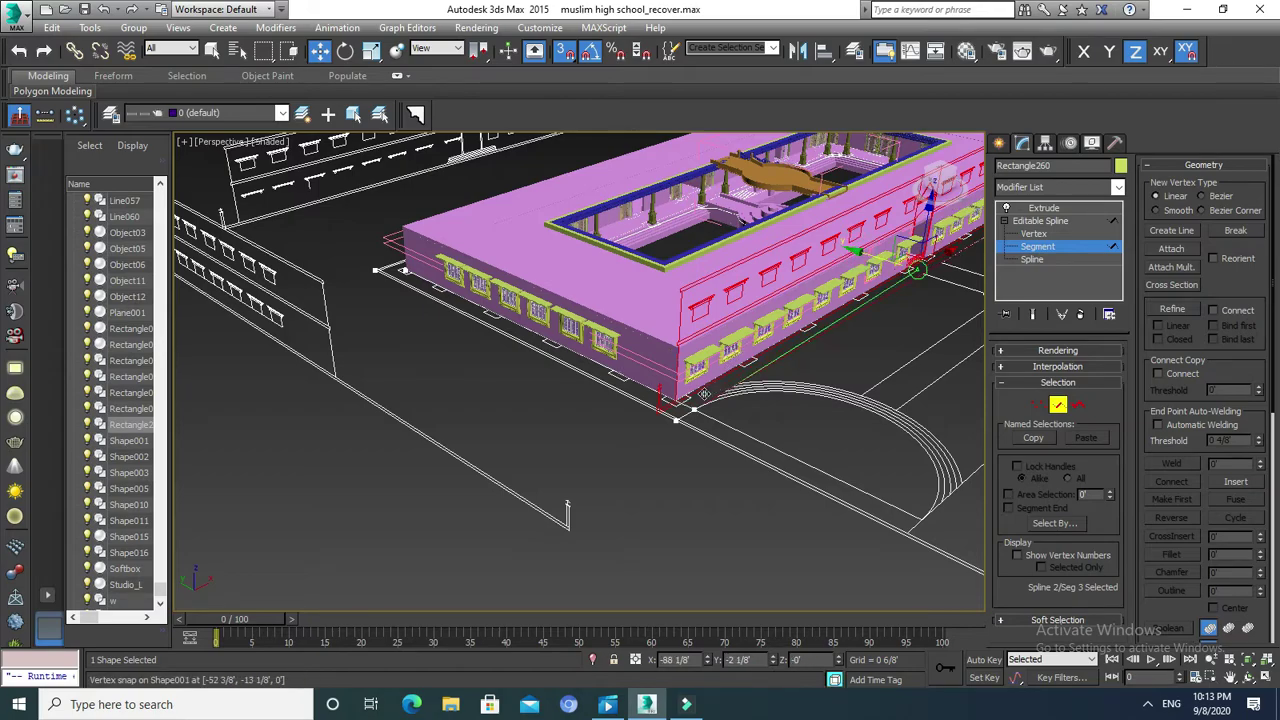
# Restrict movement to the Y axis, go back to Spline level, and clear the selection.
pyautogui.press('F6')
pyautogui.click(1034, 258)
pyautogui.click(778, 455)
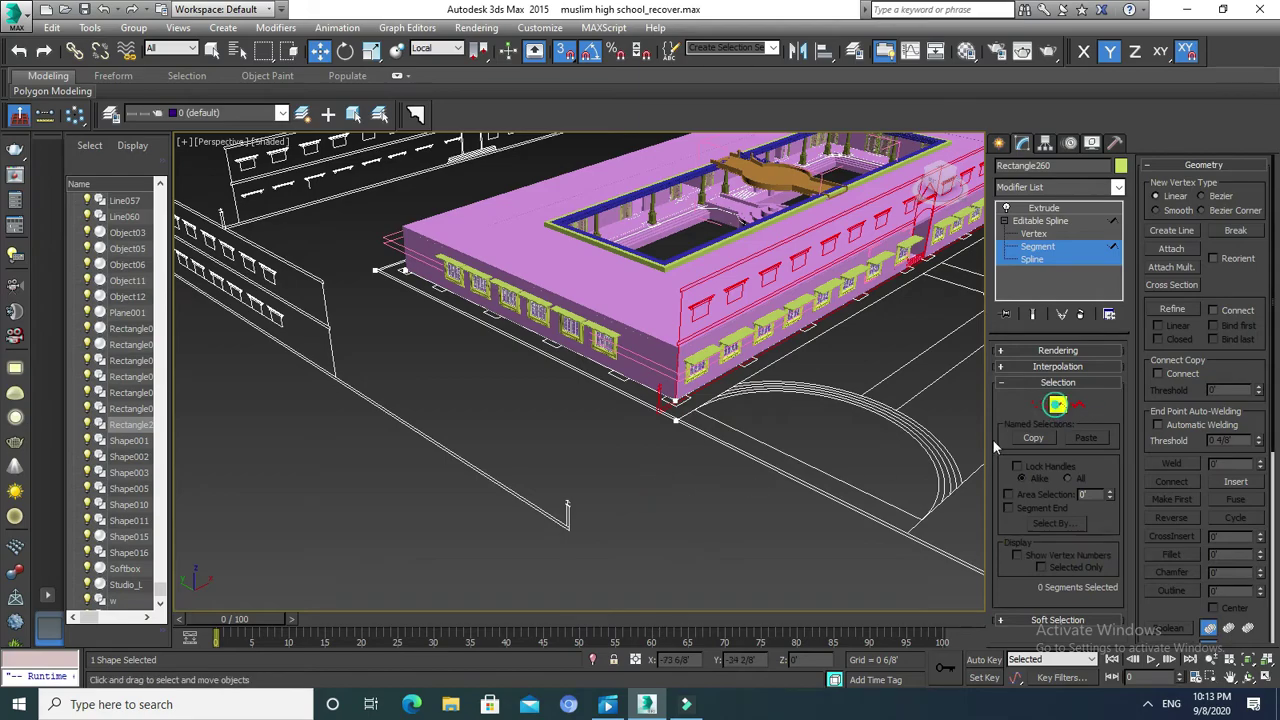
pyautogui.click(651, 534)
pyautogui.scroll(5, 691, 406)
pyautogui.scroll(4, 691, 406)
pyautogui.scroll(-8, 691, 406)
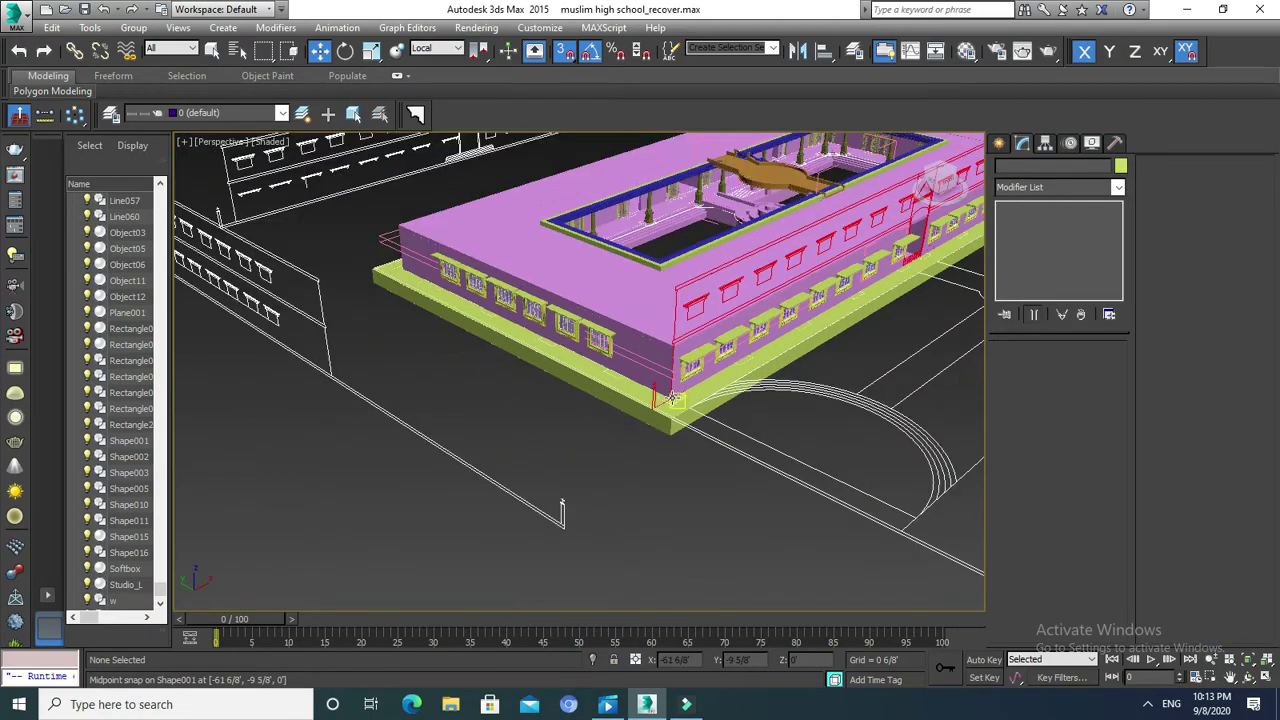
# Turn the view to the building's other side and select the white-framed window group.
pyautogui.moveTo(643, 380)
pyautogui.mouseDown(button='middle')
pyautogui.moveTo(634, 520)
pyautogui.moveTo(803, 383)
pyautogui.mouseUp(button='middle')
pyautogui.moveTo(534, 429)
pyautogui.mouseDown(button='middle')
pyautogui.moveTo(857, 309)
pyautogui.moveTo(725, 340)
pyautogui.moveTo(645, 392)
pyautogui.mouseUp(button='middle')
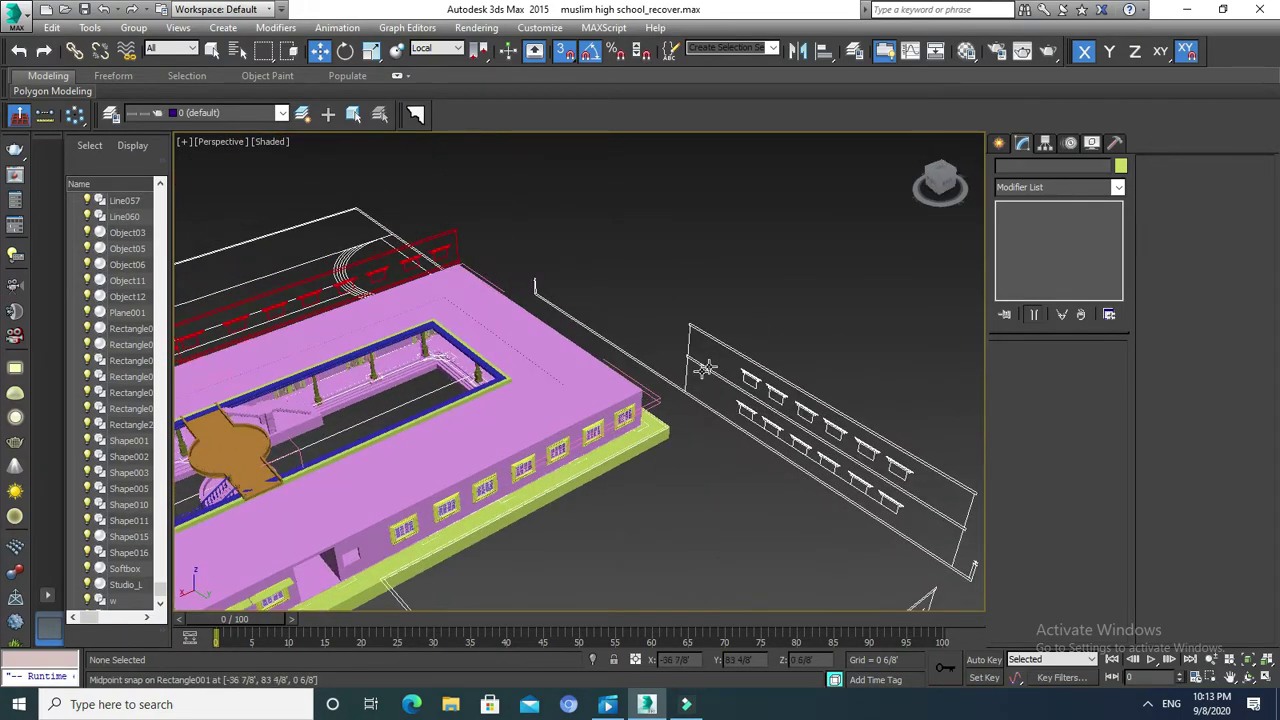
pyautogui.scroll(2, 645, 392)
pyautogui.scroll(2, 641, 330)
pyautogui.scroll(2, 637, 268)
pyautogui.scroll(-2, 637, 268)
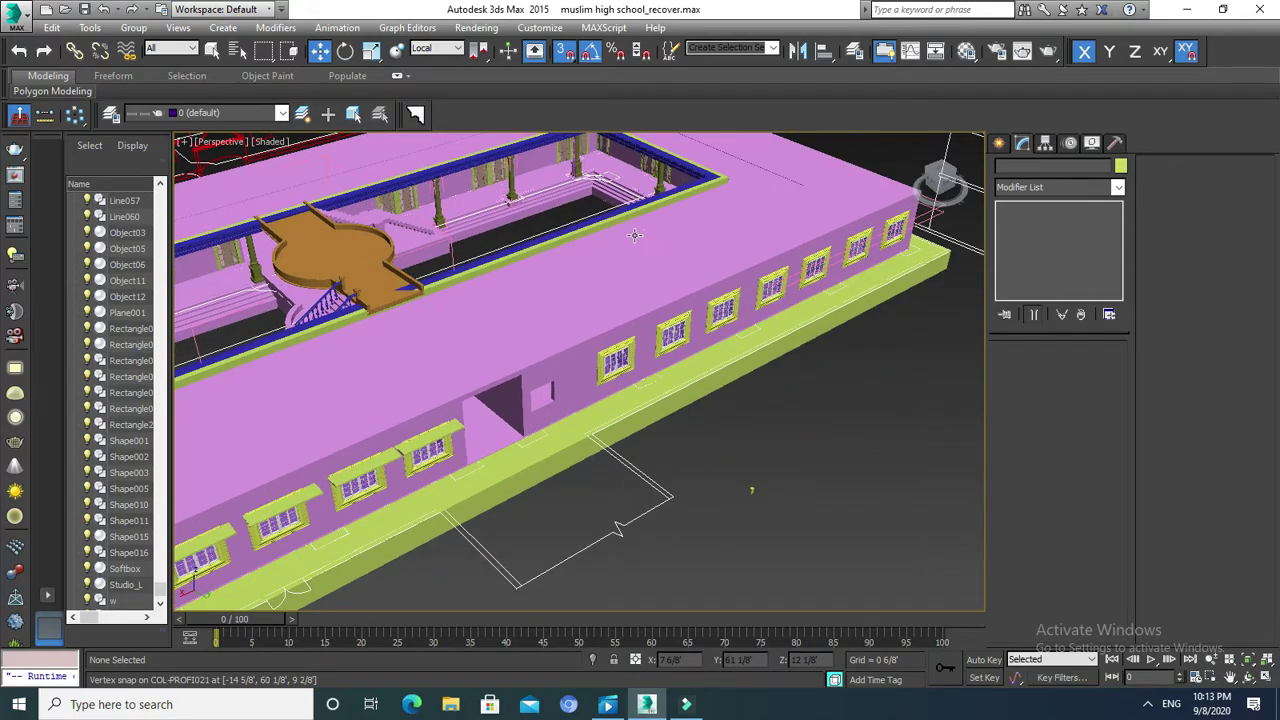
pyautogui.scroll(-2, 634, 238)
pyautogui.scroll(-2, 600, 300)
pyautogui.scroll(8, 603, 302)
pyautogui.scroll(-3, 603, 302)
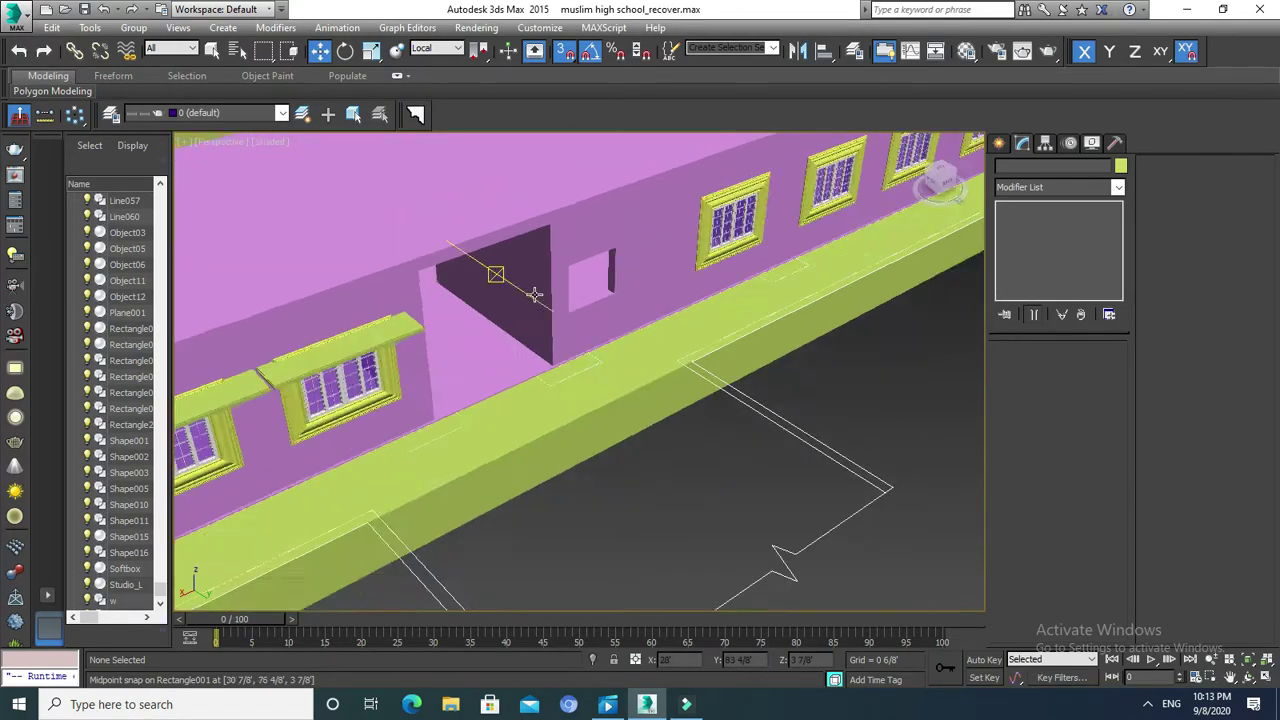
pyautogui.scroll(-2, 603, 302)
pyautogui.scroll(1, 620, 285)
pyautogui.click(647, 245)
# Shift-drag a copy of the window left beside the recessed corner, accept Clone Options, and zoom in.
pyautogui.scroll(1, 647, 245)
pyautogui.scroll(1, 660, 248)
pyautogui.scroll(1, 675, 250)
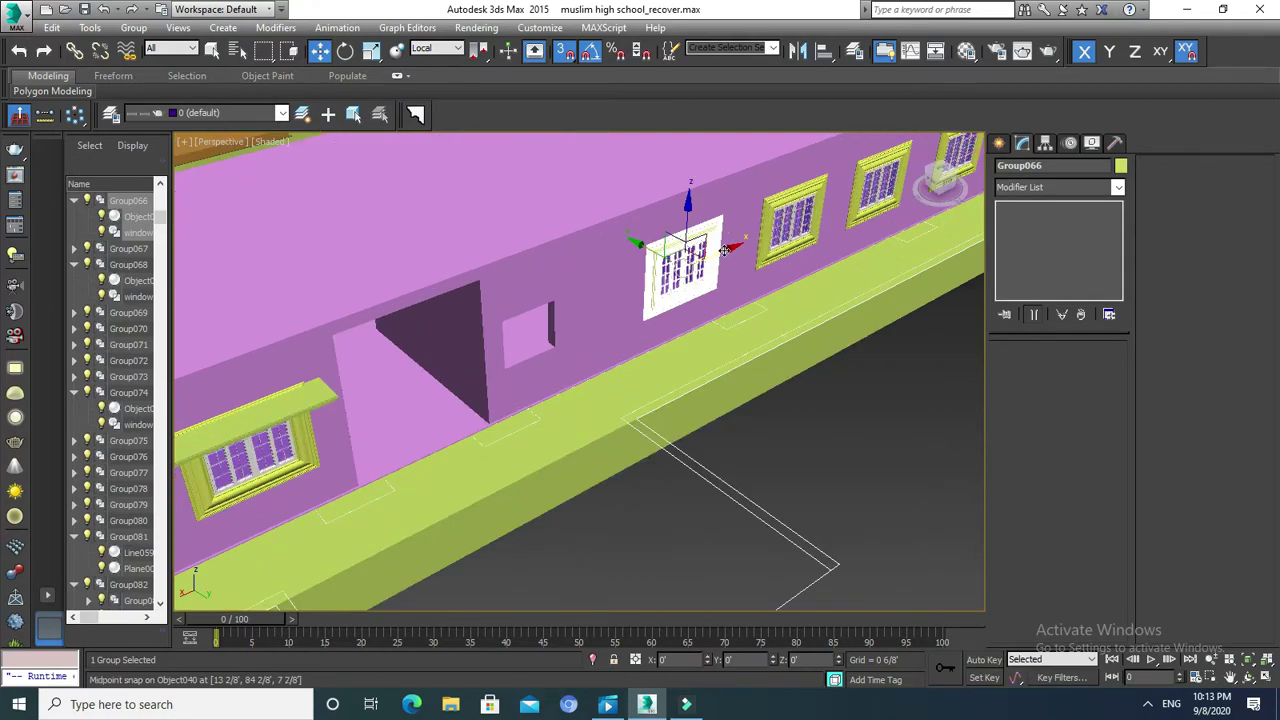
pyautogui.moveTo(688, 247); pyautogui.dragTo(525, 313)
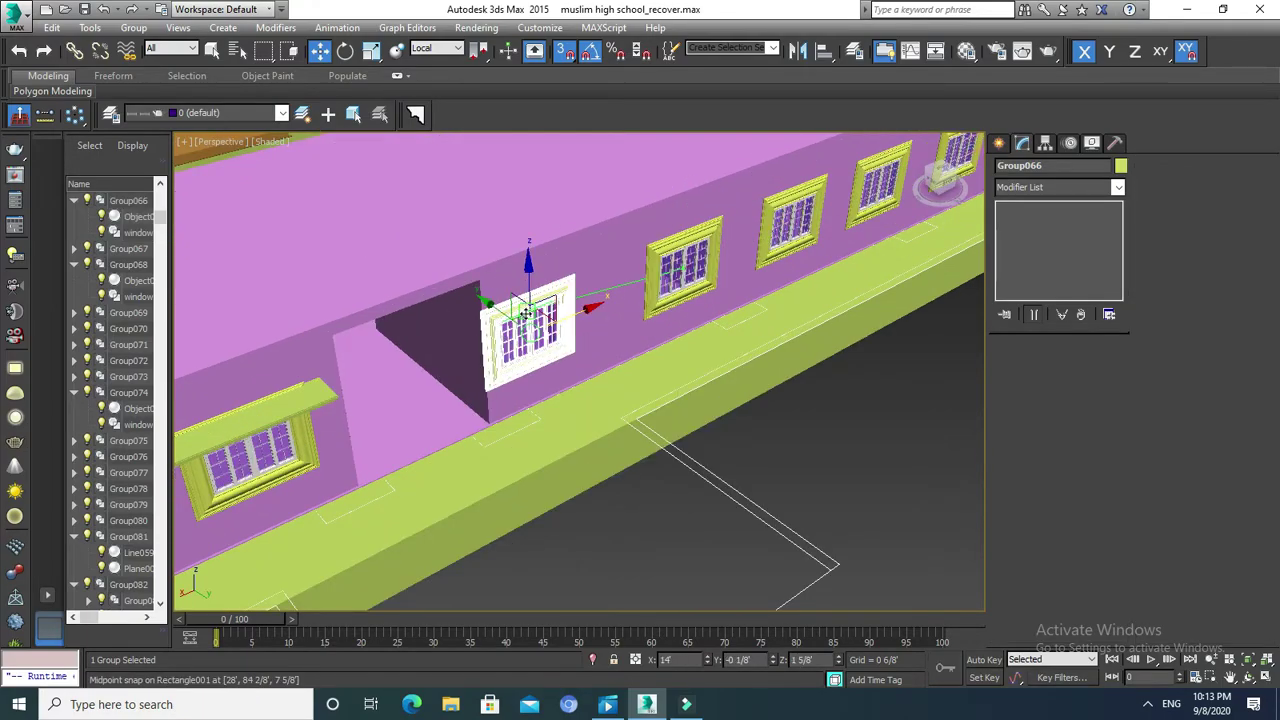
pyautogui.click(640, 420)
pyautogui.scroll(5, 482, 337)
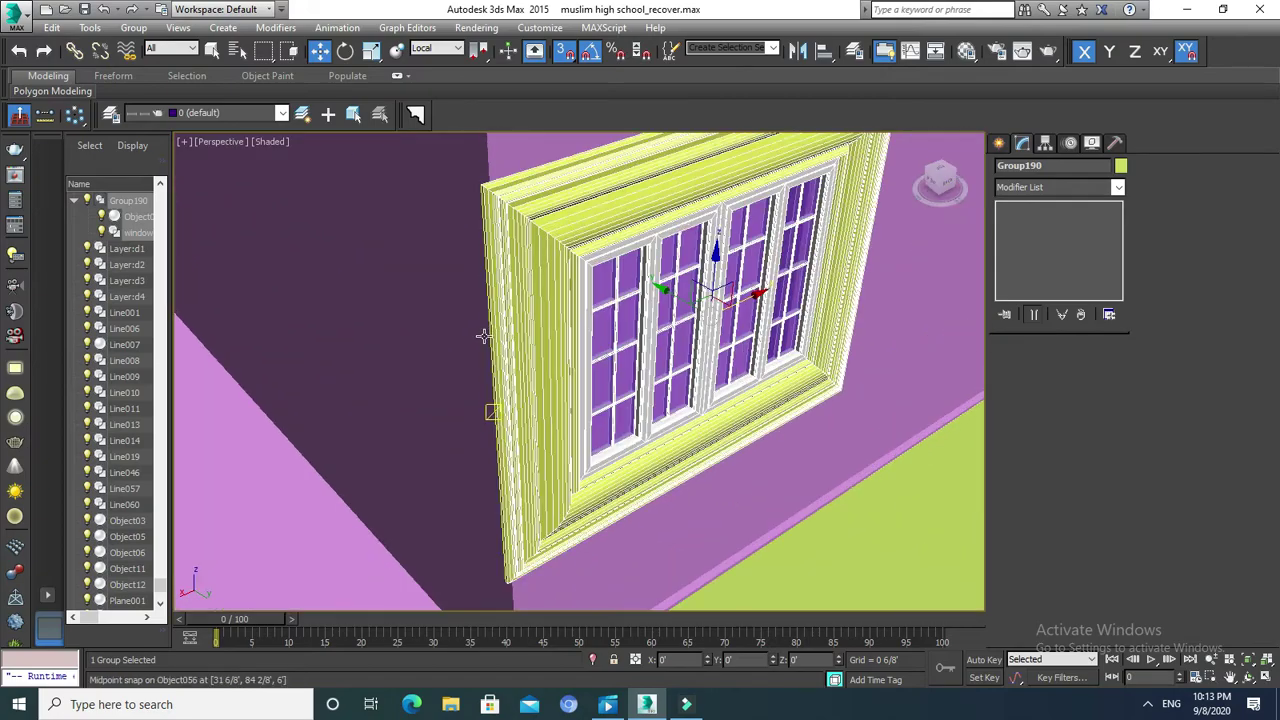
pyautogui.scroll(-1, 482, 337)
pyautogui.scroll(-1, 508, 300)
pyautogui.scroll(-2, 508, 300)
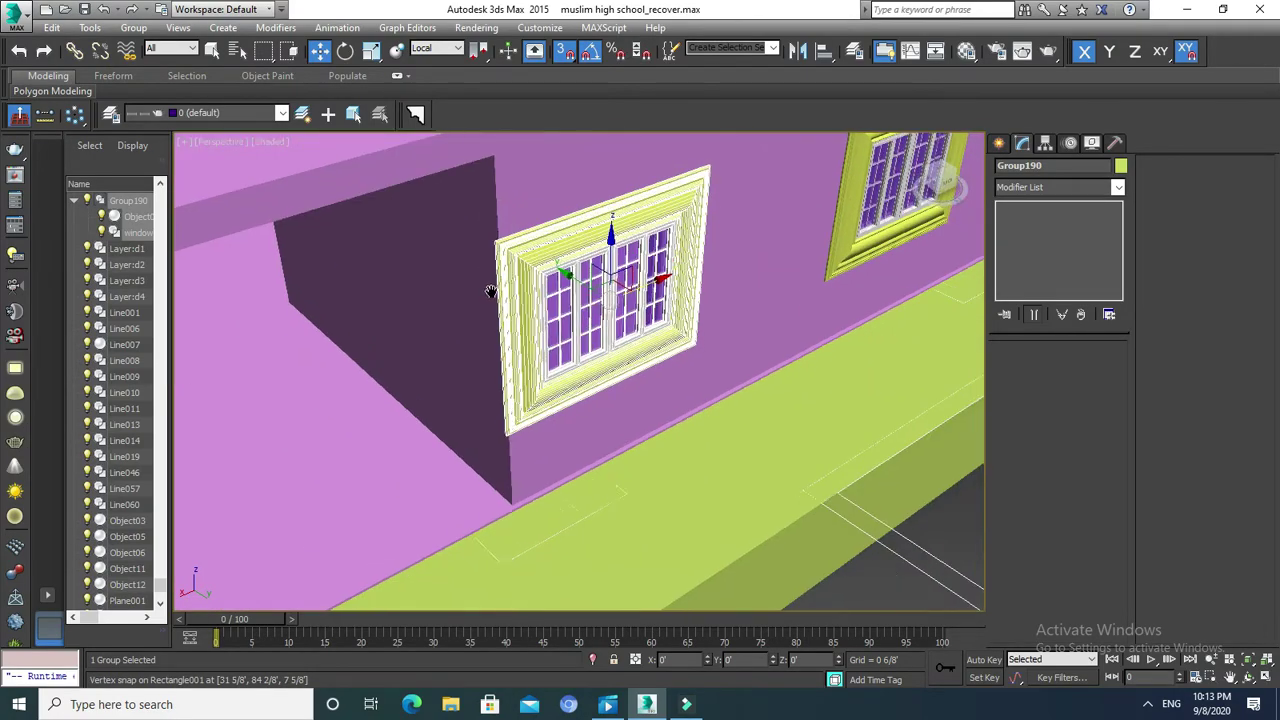
pyautogui.scroll(4, 506, 246)
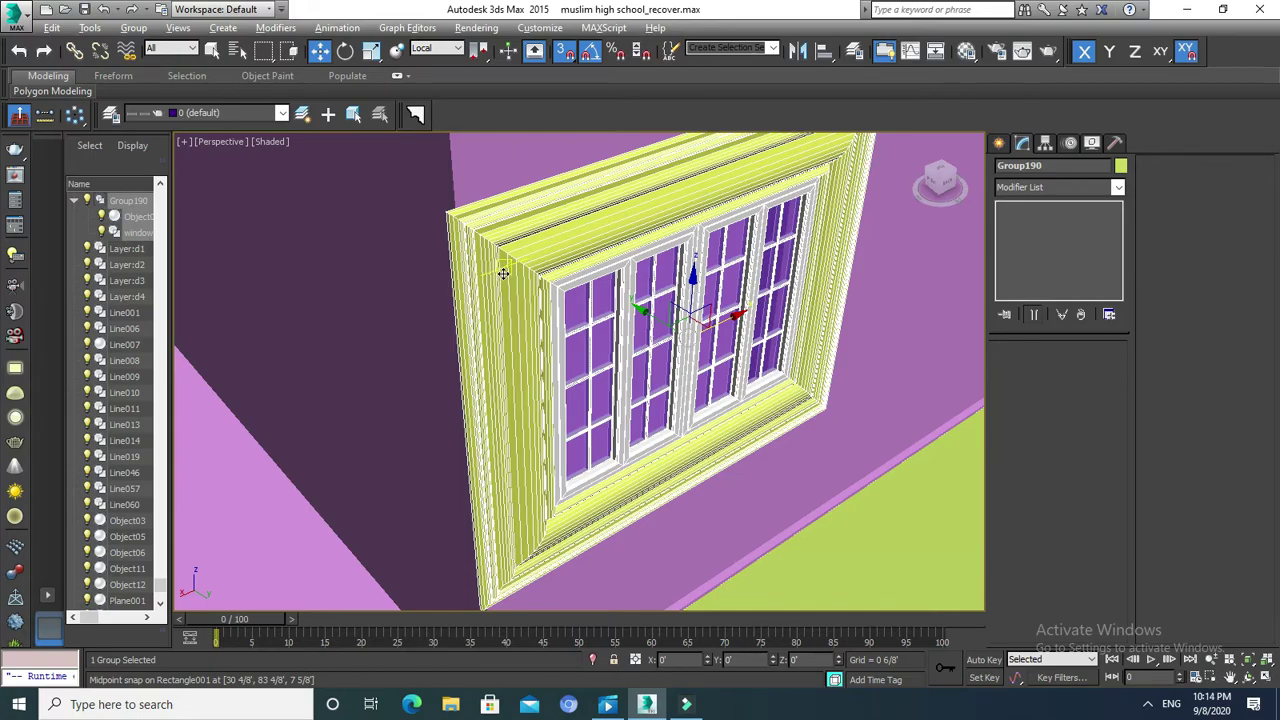
# Isolate the copied window and scale its frame along the X axis to adjust its width.
pyautogui.hotkey('alt', 'q')
pyautogui.click(370, 50)
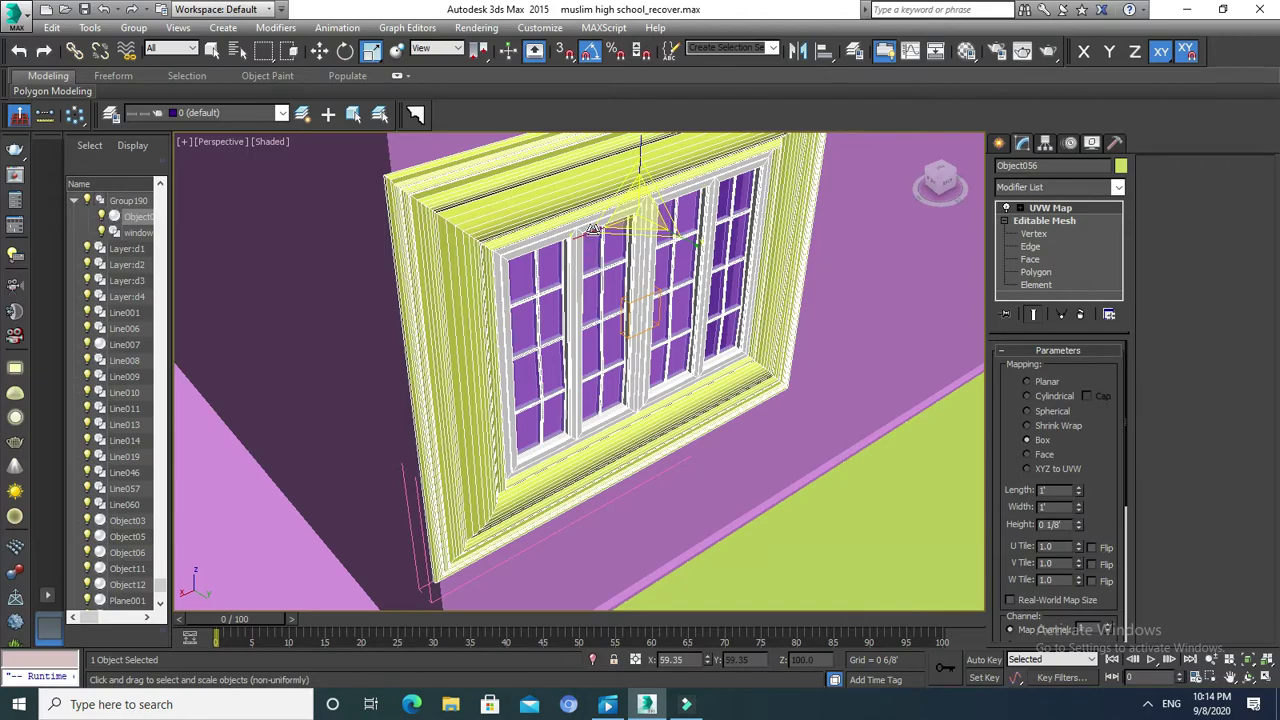
pyautogui.moveTo(580, 236); pyautogui.dragTo(577, 240)
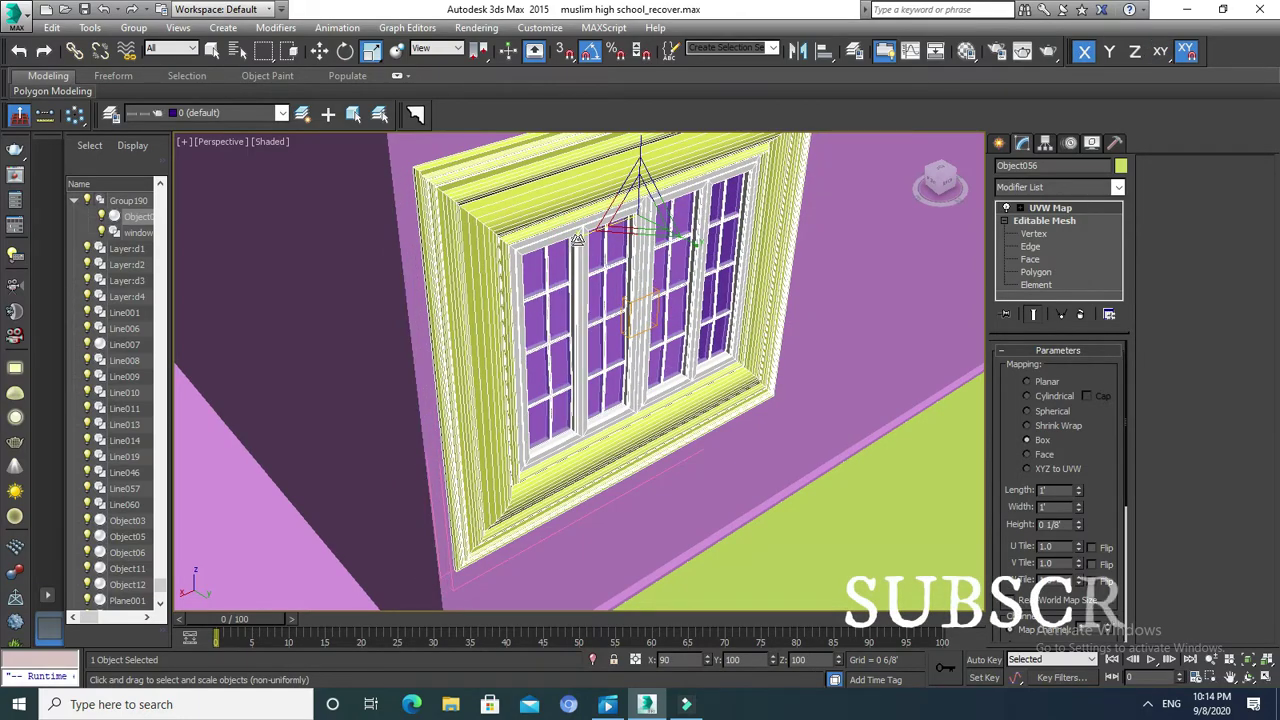
pyautogui.moveTo(577, 240); pyautogui.dragTo(561, 227)
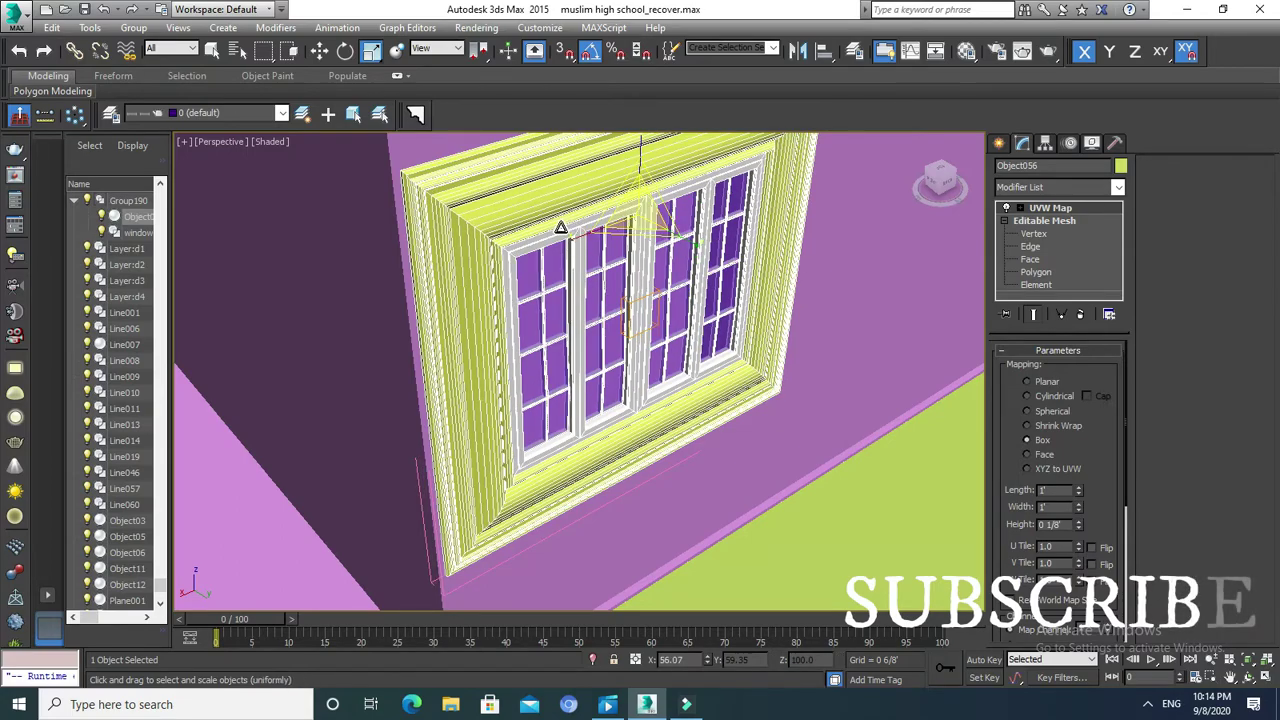
# Deselect, return to Select and Move (W), zoom out, and select the green base strip.
pyautogui.scroll(-5, 650, 270)
pyautogui.scroll(-3, 886, 543)
pyautogui.click(886, 543)
pyautogui.scroll(-3, 701, 457)
pyautogui.press('w')
pyautogui.scroll(-3, 701, 457)
pyautogui.scroll(-3, 720, 445)
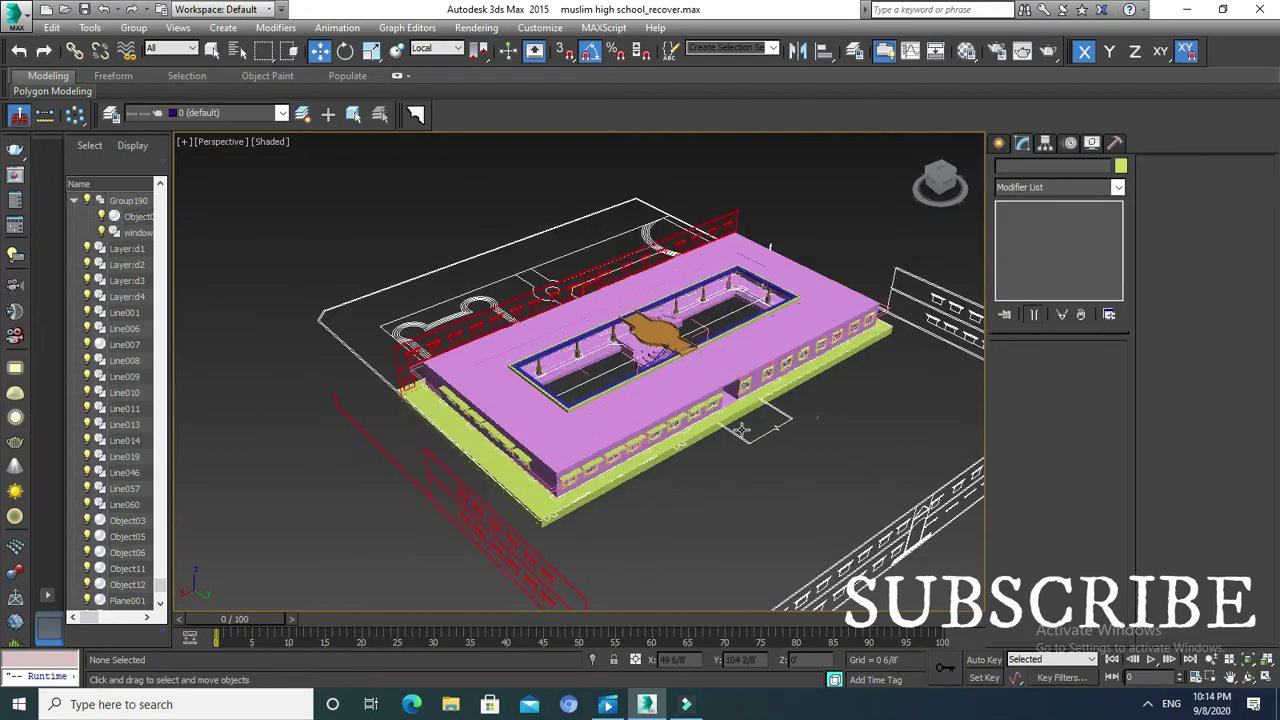
pyautogui.scroll(5, 742, 429)
pyautogui.click(726, 390)
pyautogui.moveTo(726, 390)
pyautogui.mouseDown(button='middle')
pyautogui.moveTo(600, 380)
pyautogui.moveTo(584, 410)
pyautogui.mouseUp(button='middle')
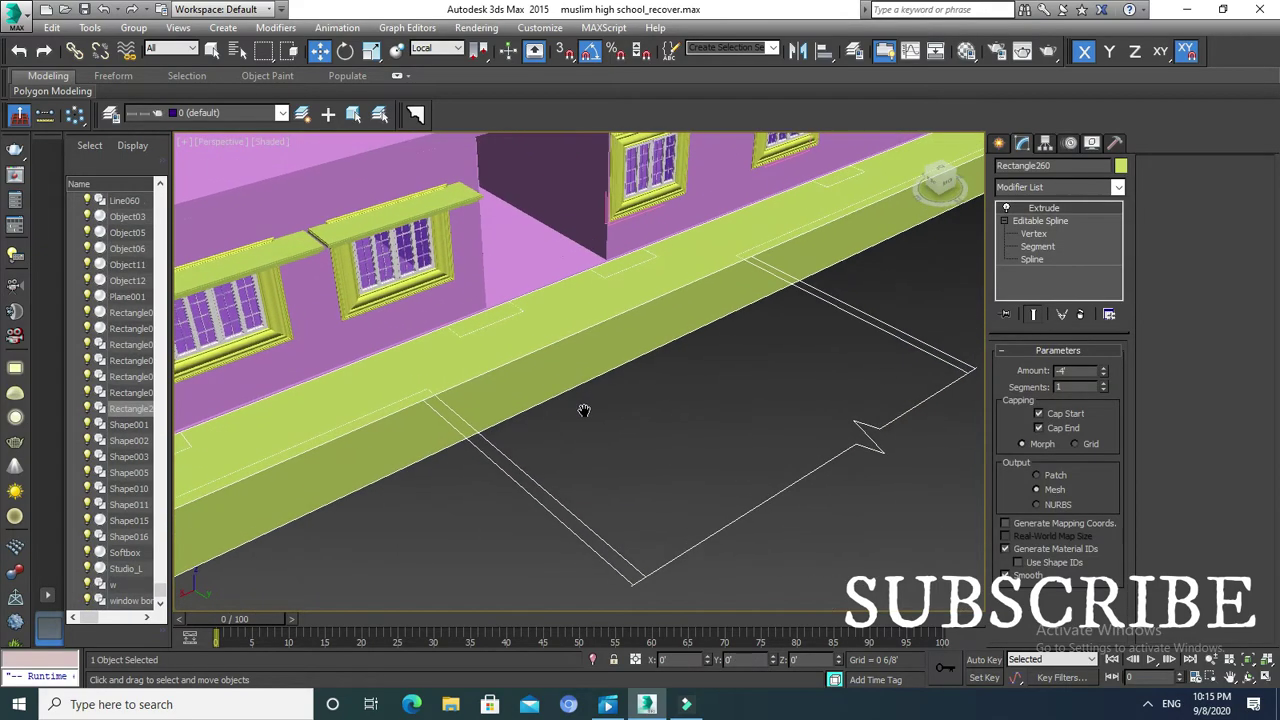
# Convert Rectangle260, the green base strip, to an Editable Poly.
pyautogui.rightClick(562, 353)
pyautogui.click(591, 513)
pyautogui.click(782, 525)
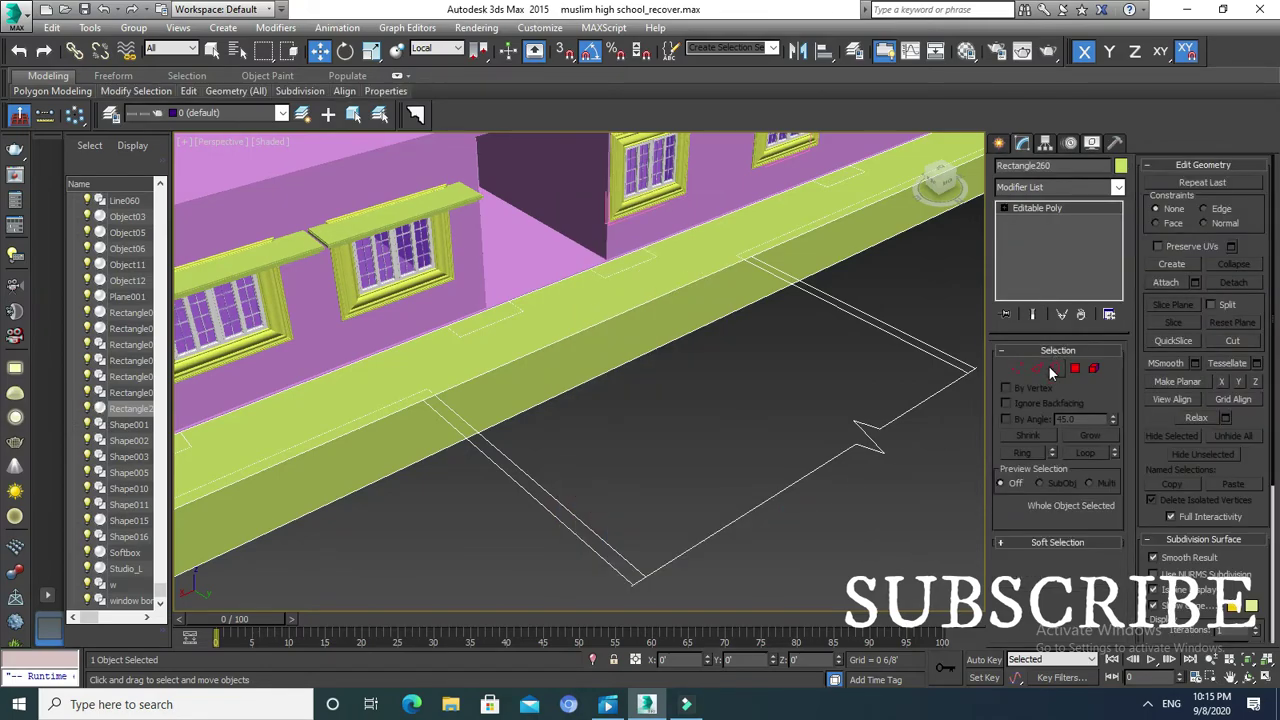
# Select the strip's two long edges and Connect them with 2 segments.
pyautogui.click(1036, 369)
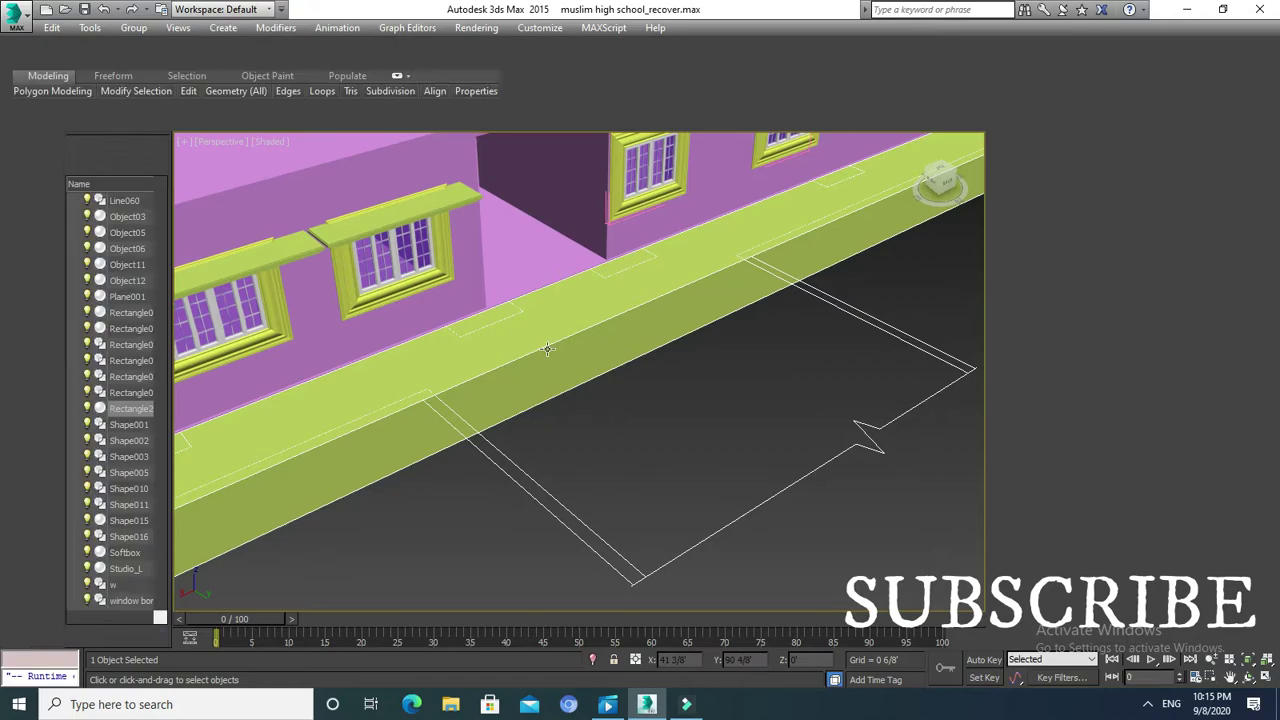
pyautogui.click(548, 347)
pyautogui.keyDown('ctrl'); pyautogui.click(578, 390); pyautogui.keyUp('ctrl')
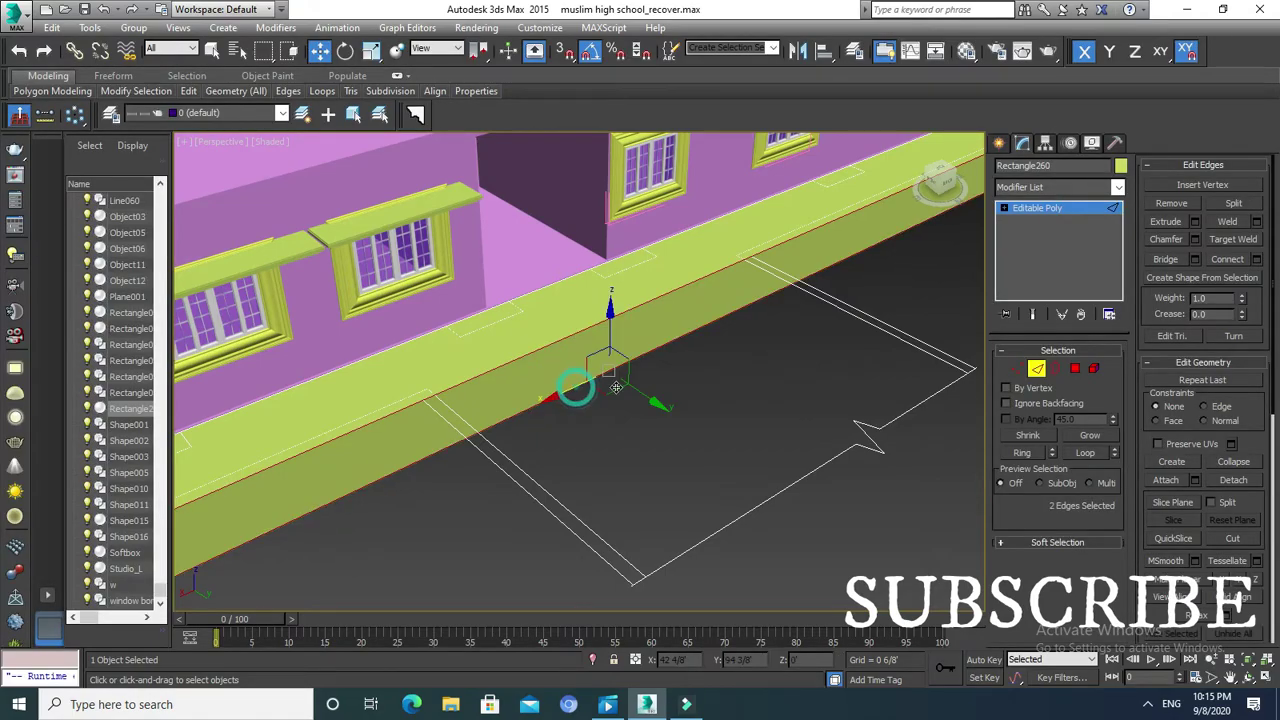
pyautogui.click(1256, 259)
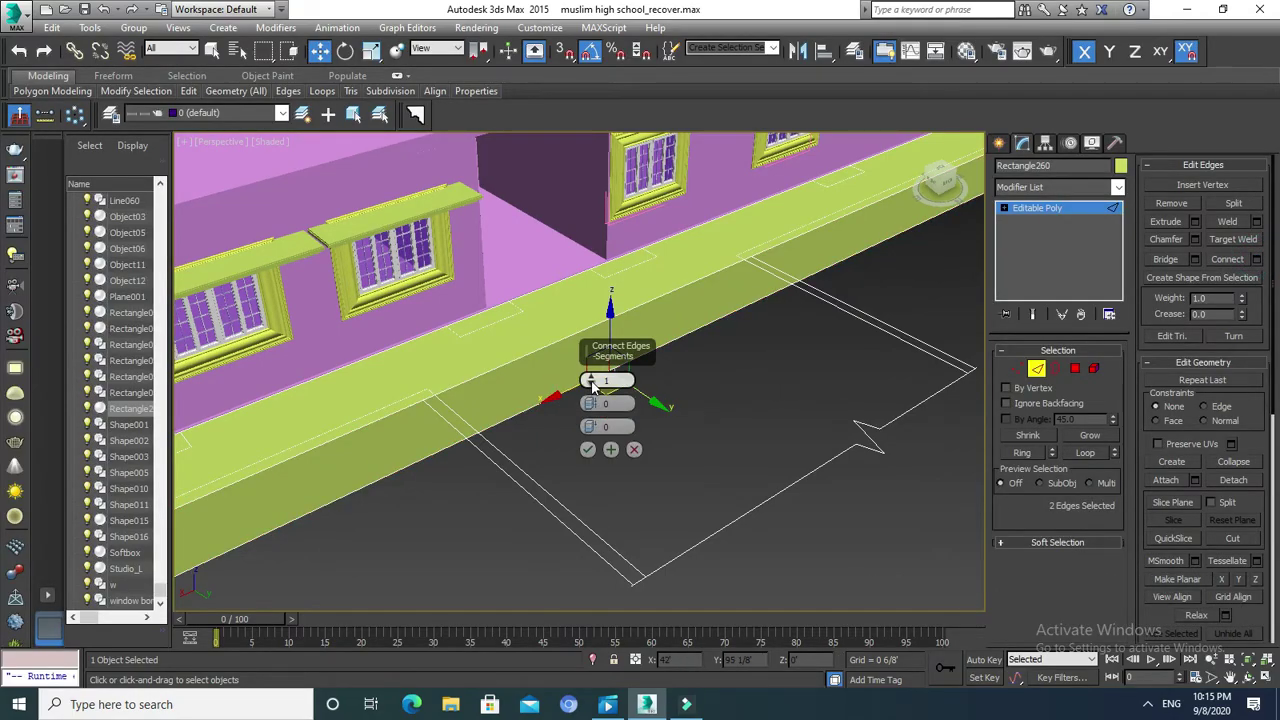
pyautogui.click(588, 450)
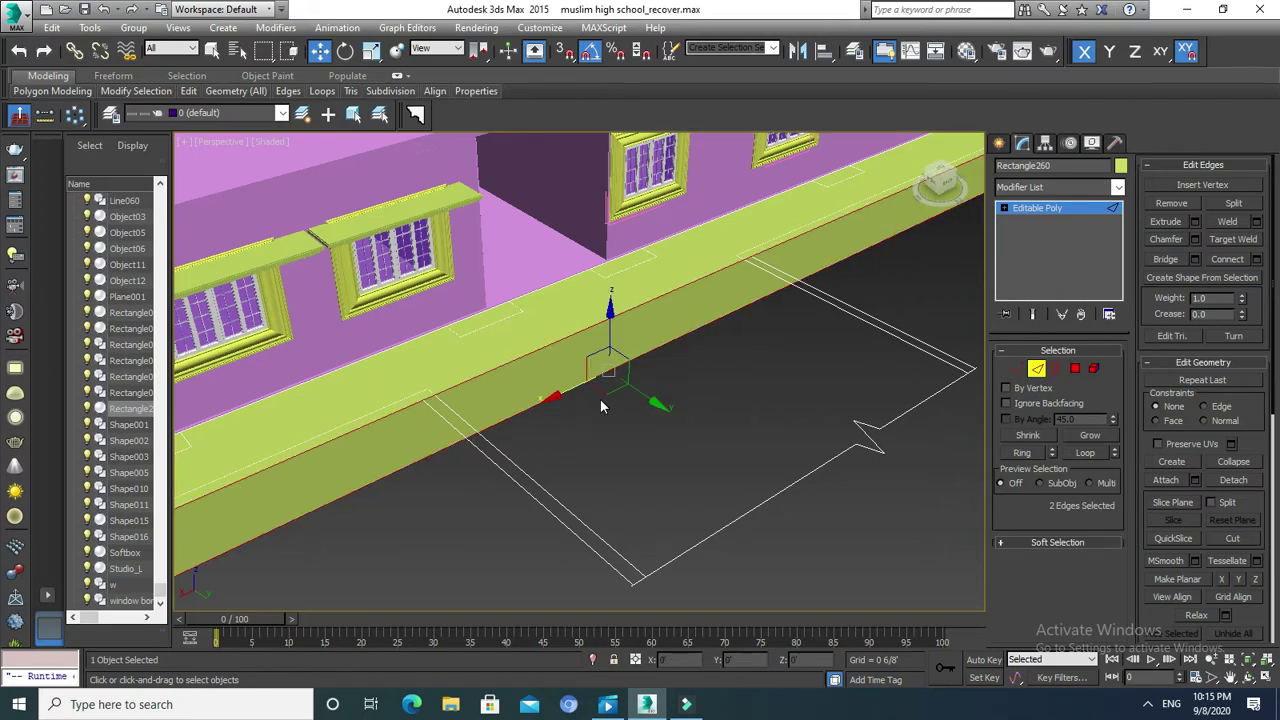
pyautogui.click(1256, 260)
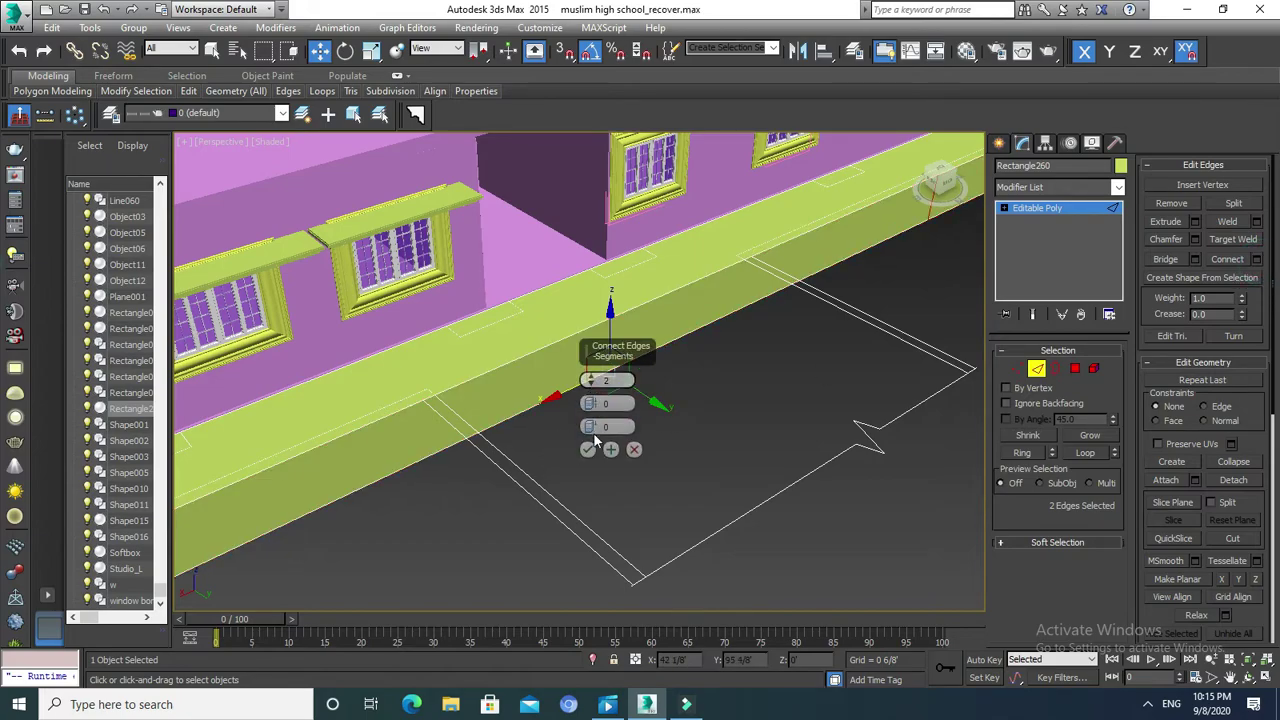
pyautogui.scroll(-5, 570, 405)
pyautogui.scroll(2, 585, 400)
pyautogui.scroll(2, 588, 402)
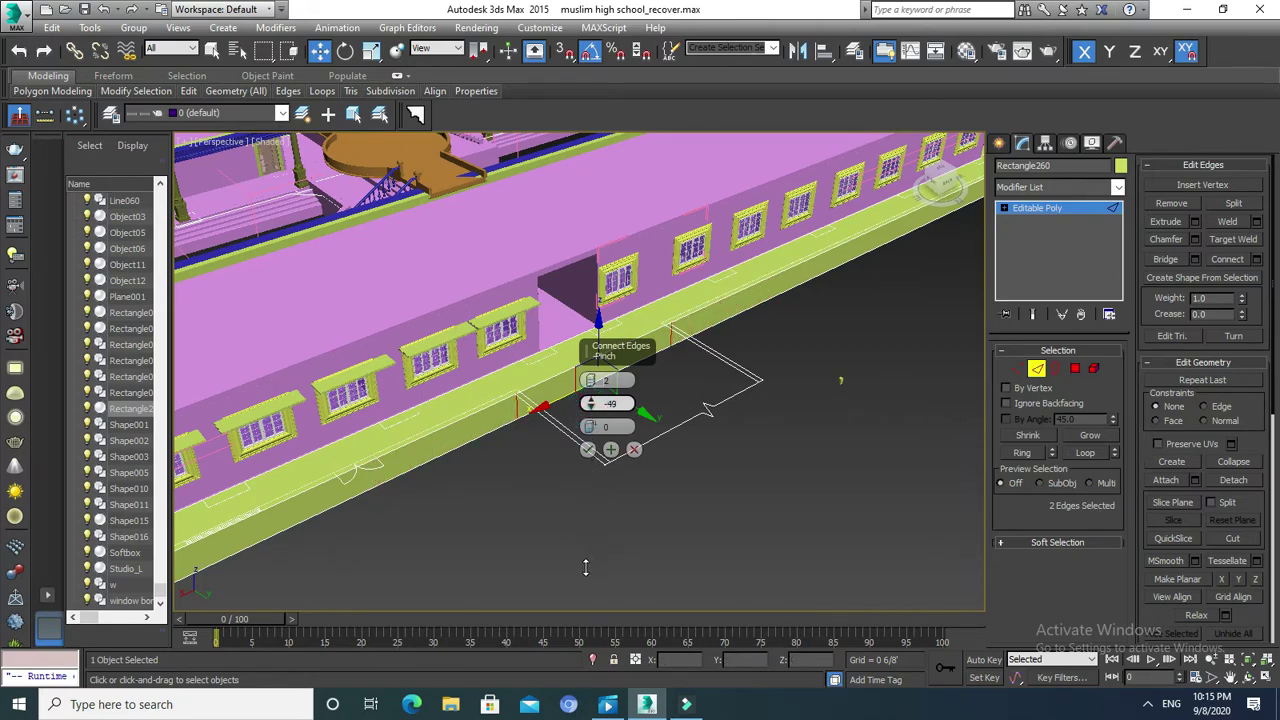
pyautogui.scroll(2, 520, 499)
pyautogui.scroll(2, 520, 499)
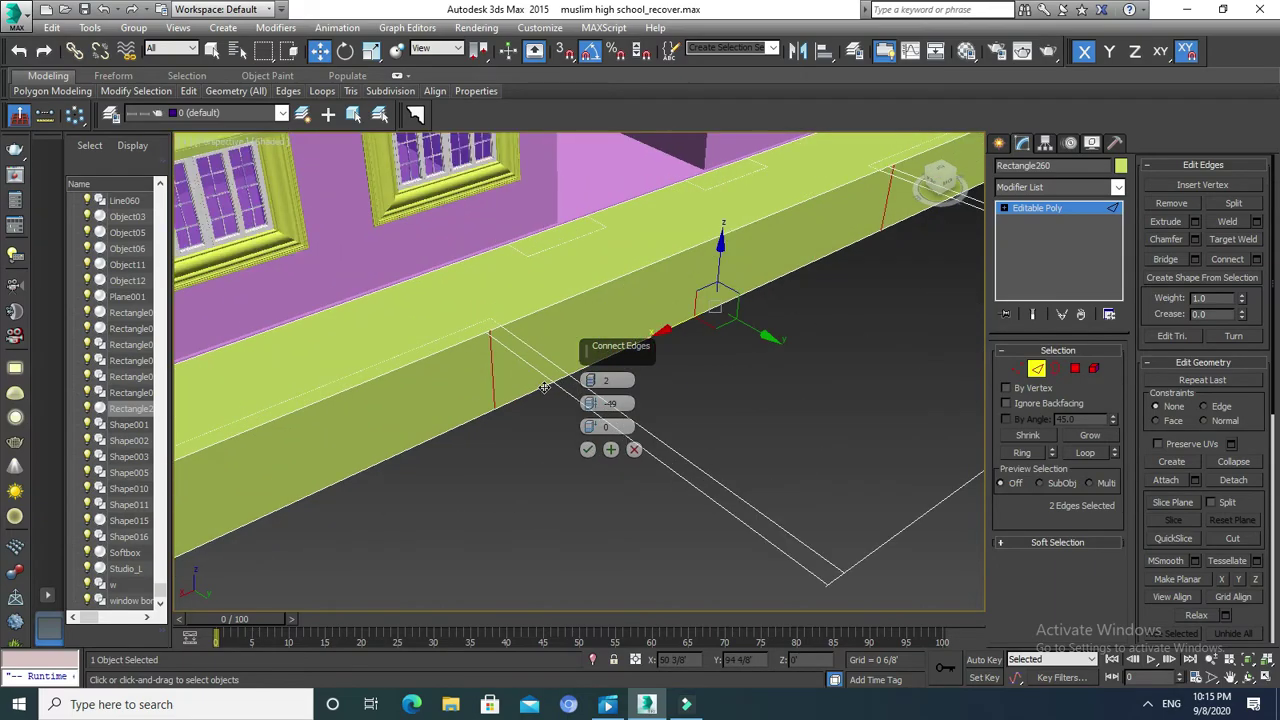
pyautogui.click(587, 452)
# With 3D Snap on, move one new edge onto the entrance outline's corner vertex.
pyautogui.scroll(2, 566, 486)
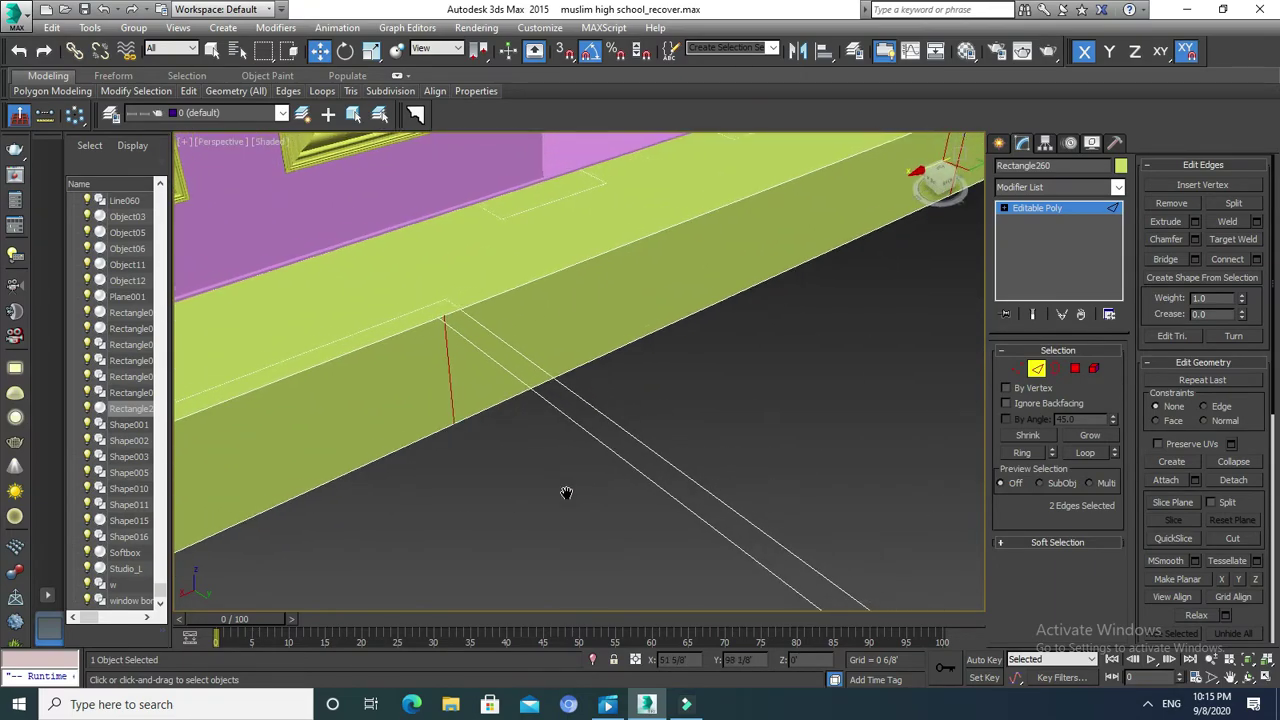
pyautogui.scroll(-1, 570, 510)
pyautogui.click(558, 518)
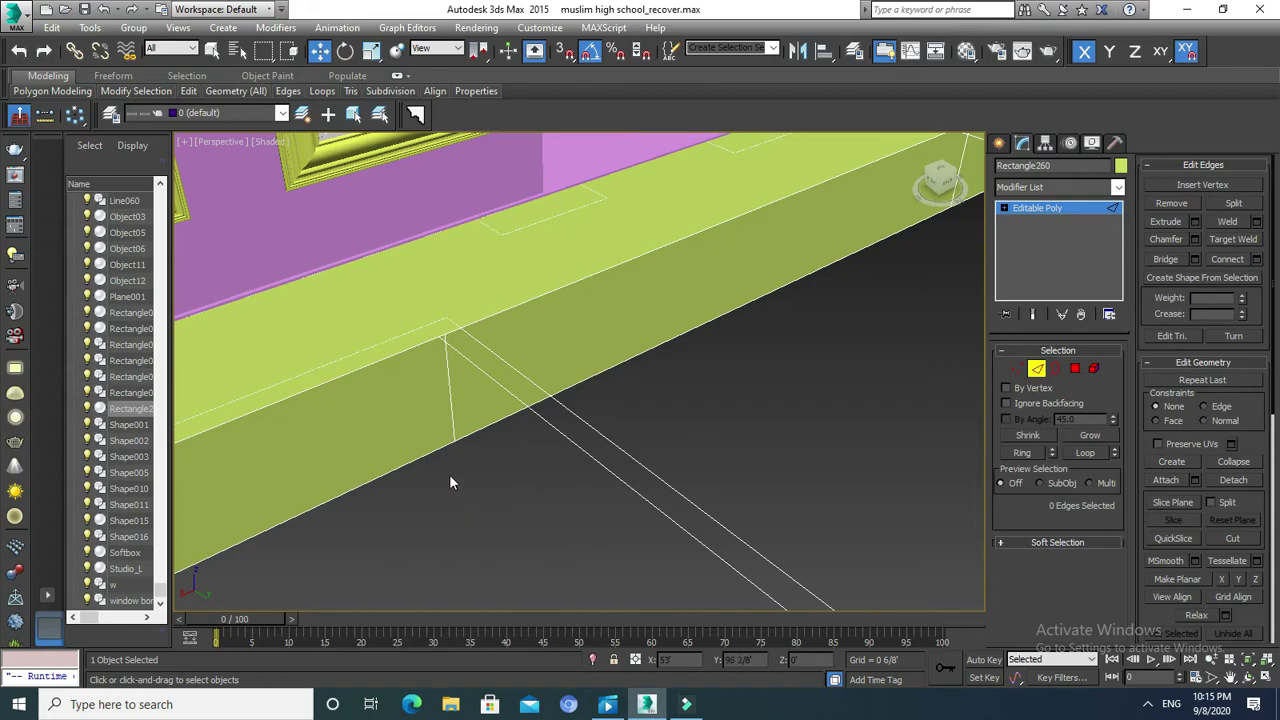
pyautogui.click(452, 394)
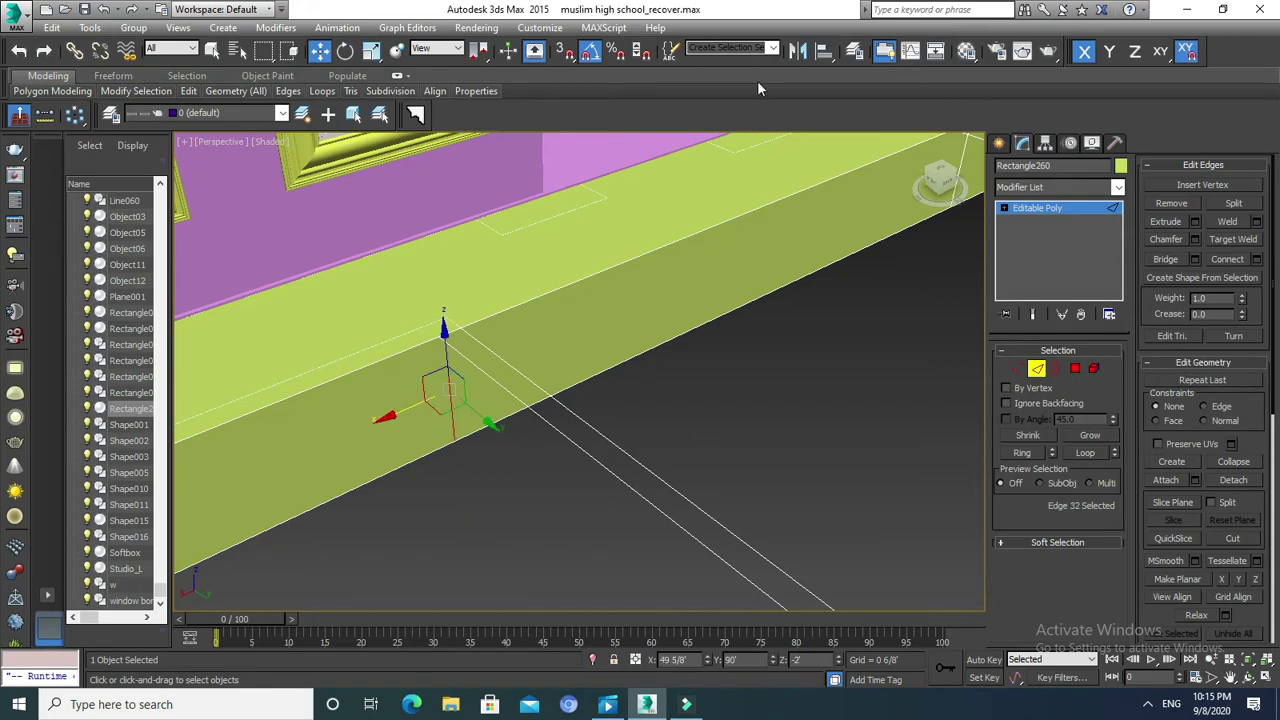
pyautogui.click(573, 55)
pyautogui.scroll(-4, 370, 318)
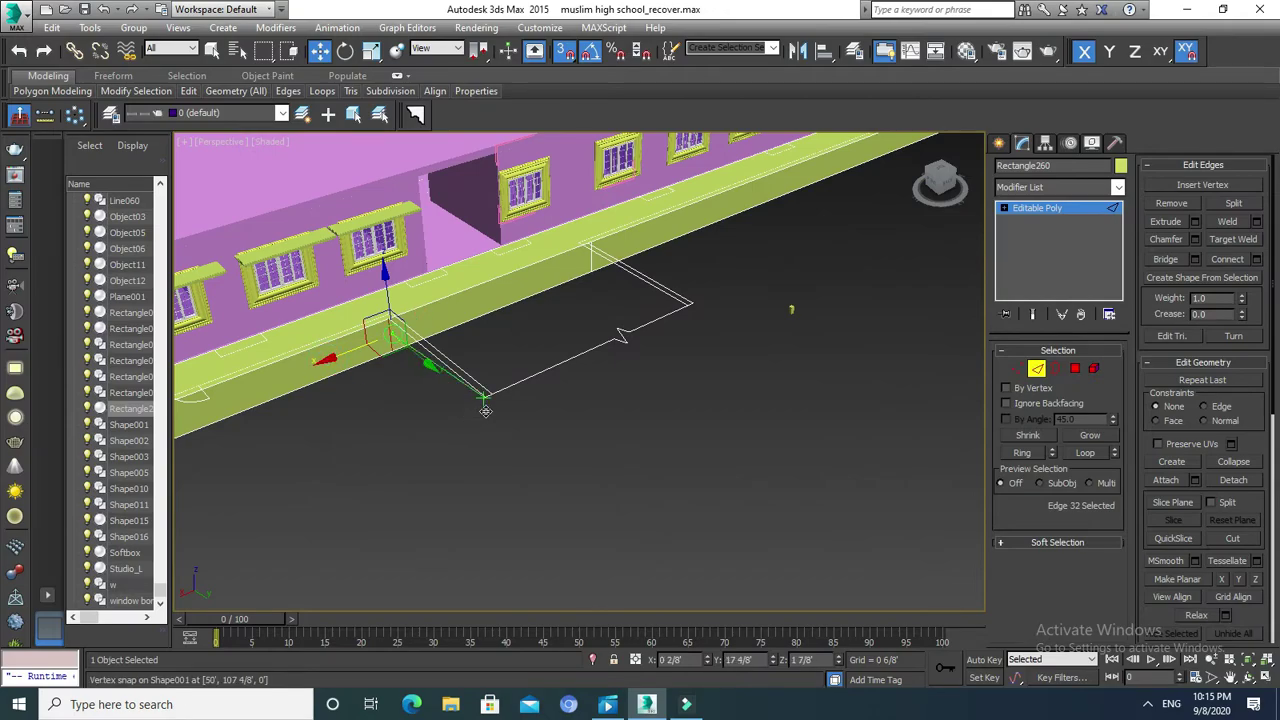
pyautogui.moveTo(628, 406); pyautogui.dragTo(598, 496, button='middle')
pyautogui.moveTo(567, 345); pyautogui.dragTo(549, 357)
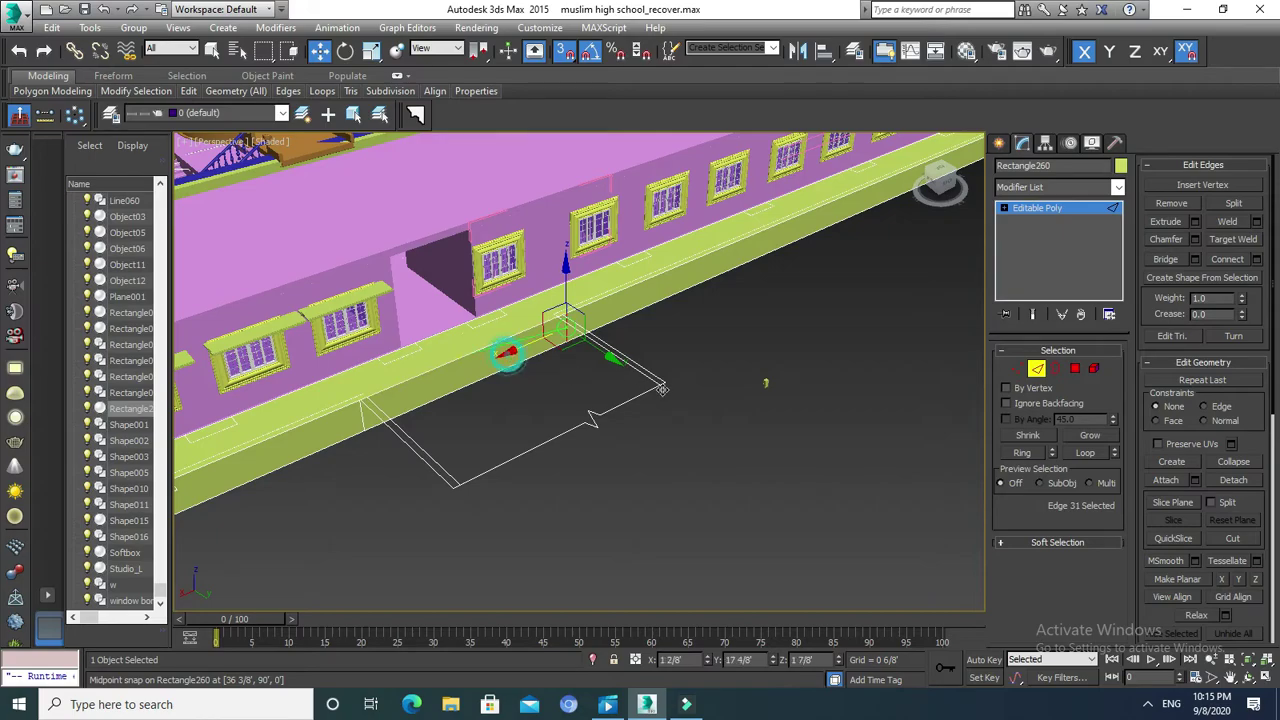
pyautogui.moveTo(507, 352); pyautogui.dragTo(705, 383)
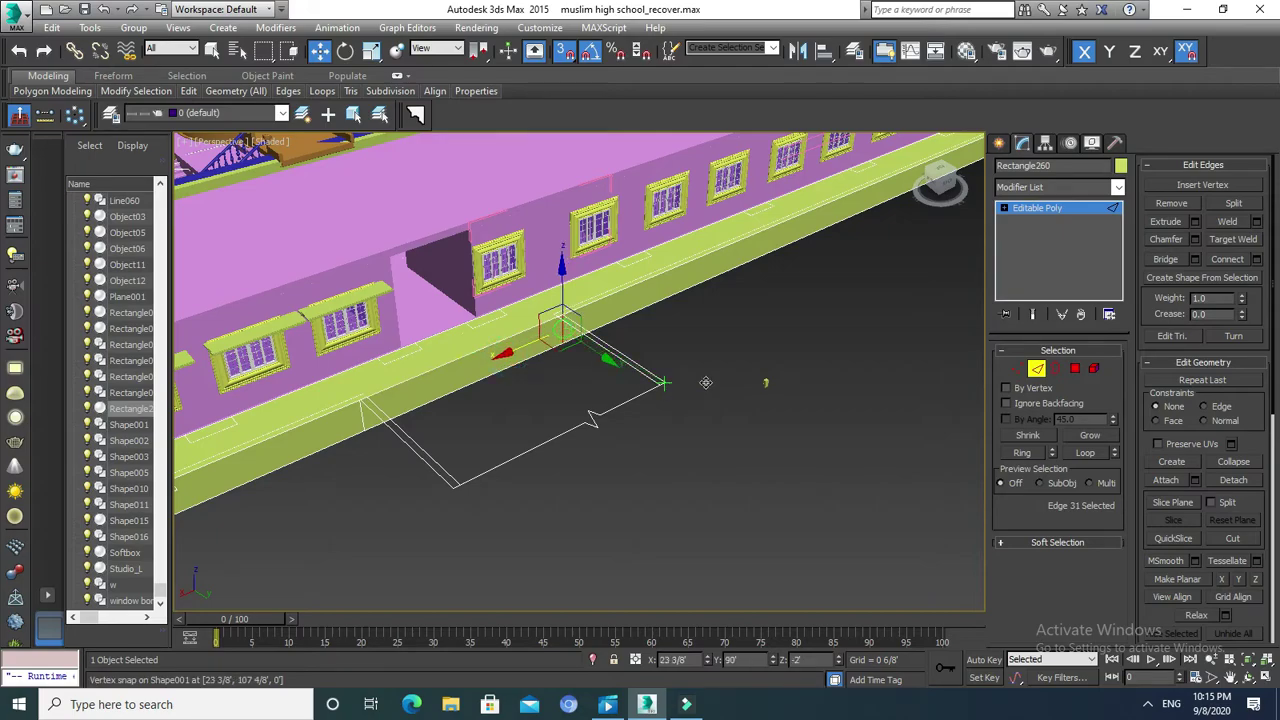
pyautogui.click(1036, 372)
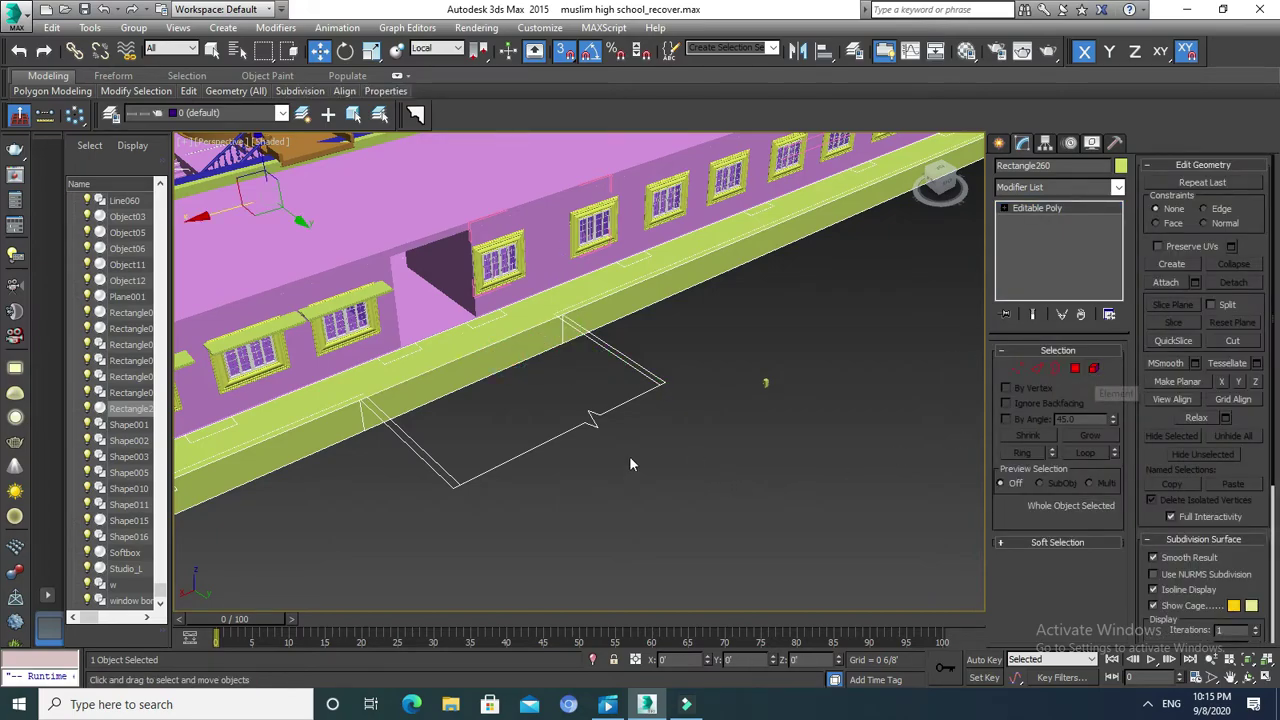
pyautogui.press('4')
pyautogui.click(506, 360)
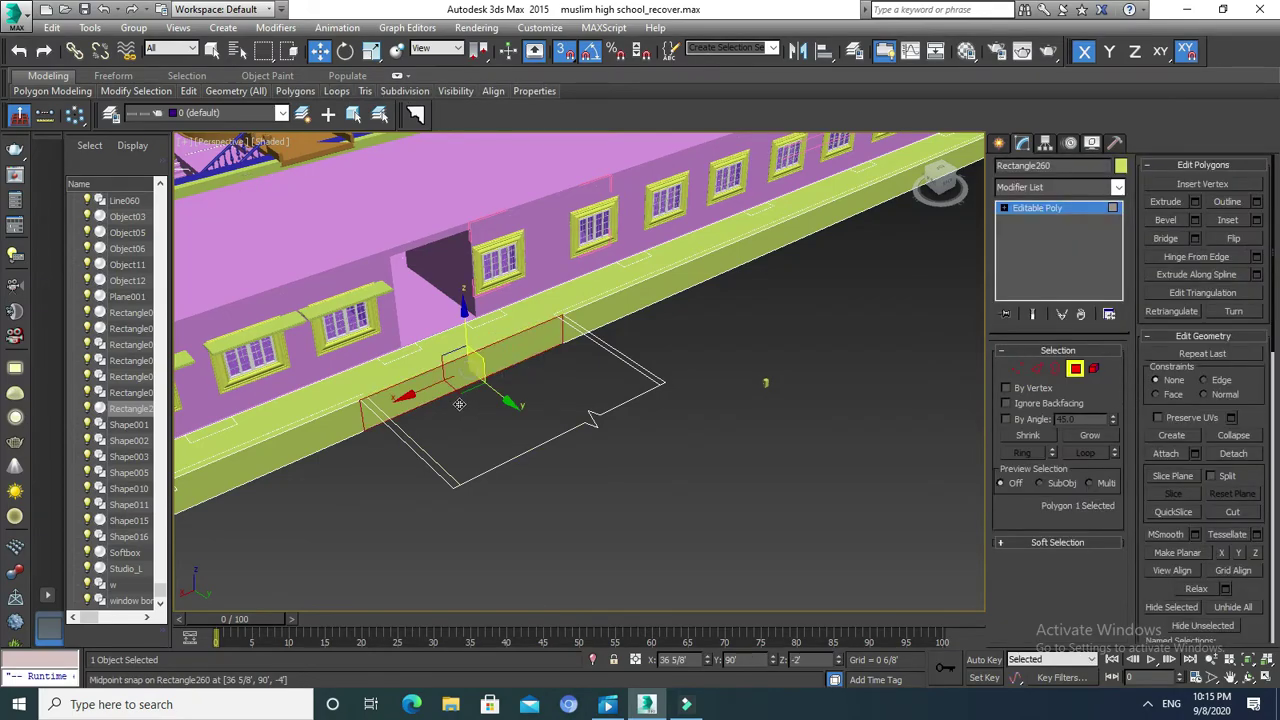
pyautogui.moveTo(459, 403); pyautogui.dragTo(522, 372, button='middle')
pyautogui.rightClick(735, 436)
pyautogui.click(600, 488)
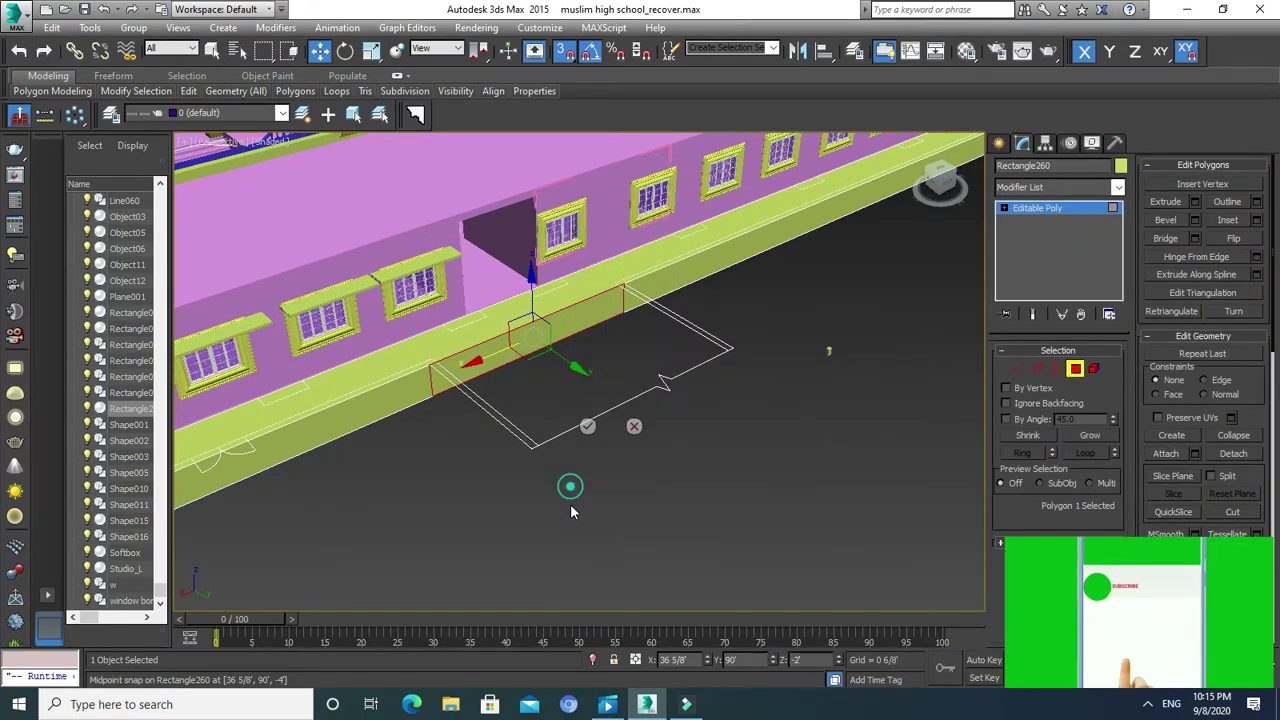
pyautogui.click(587, 426)
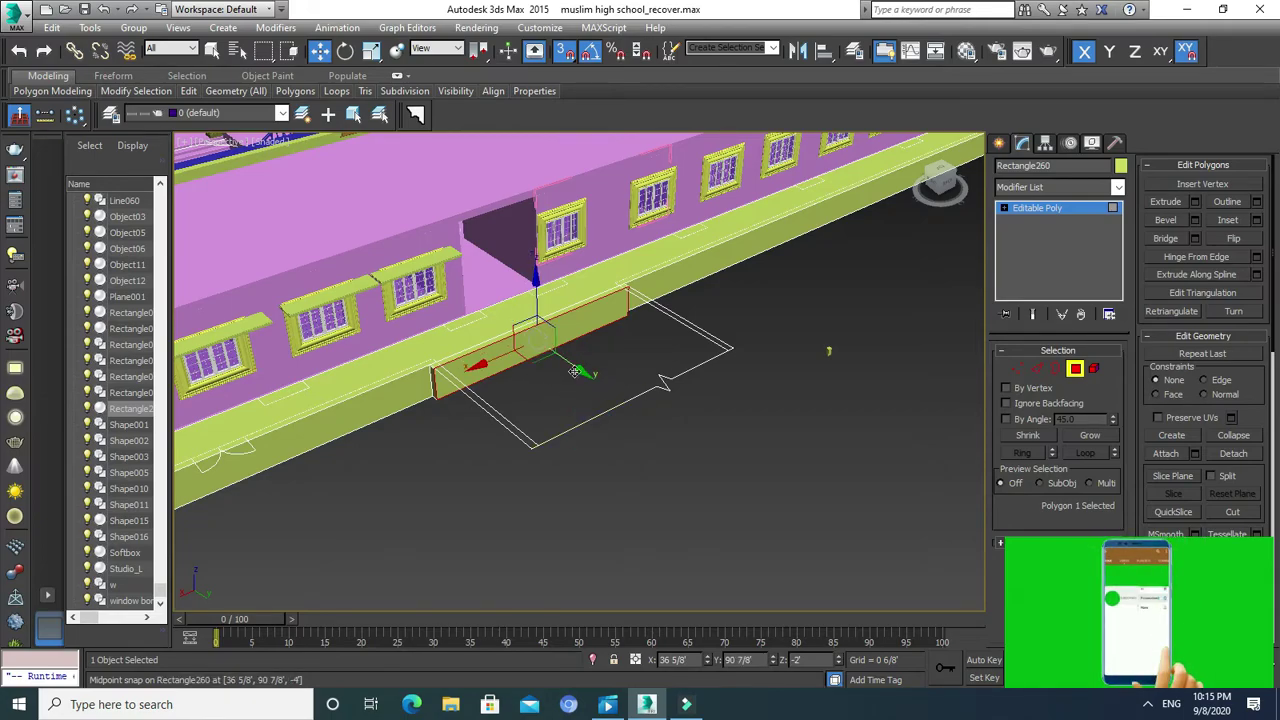
pyautogui.moveTo(580, 373); pyautogui.dragTo(635, 400)
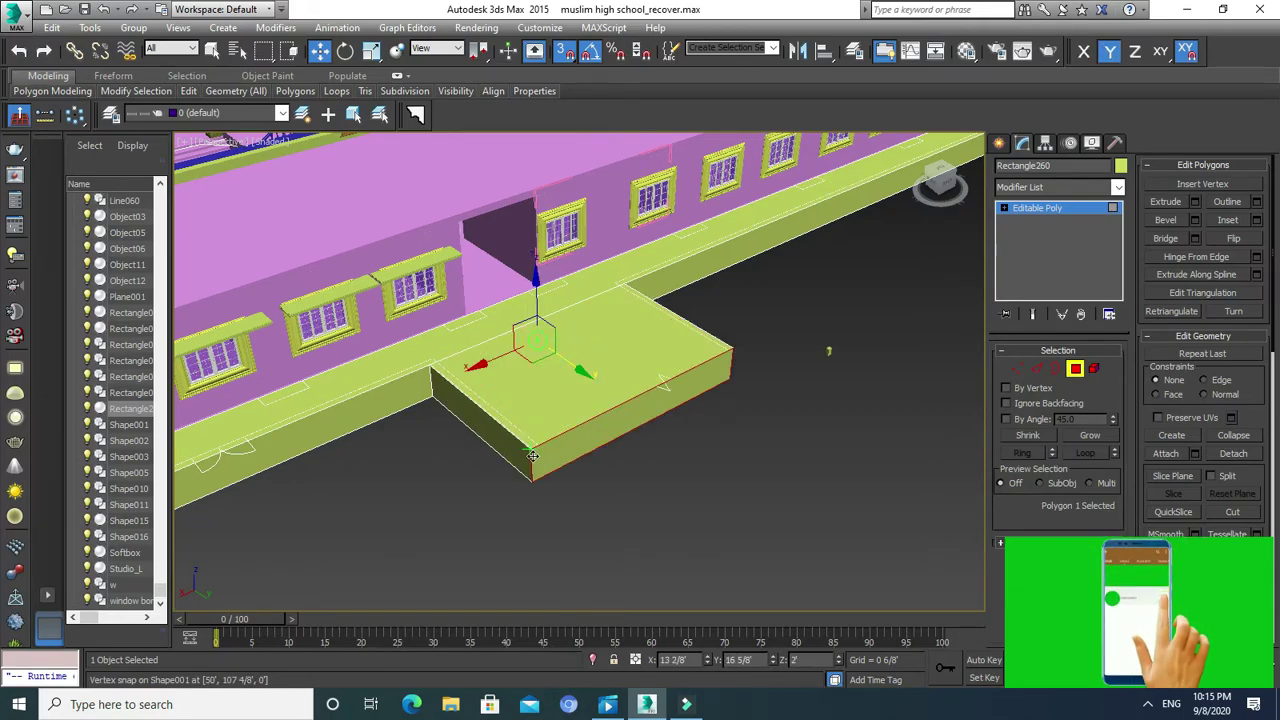
pyautogui.click(691, 418)
pyautogui.scroll(-5, 686, 416)
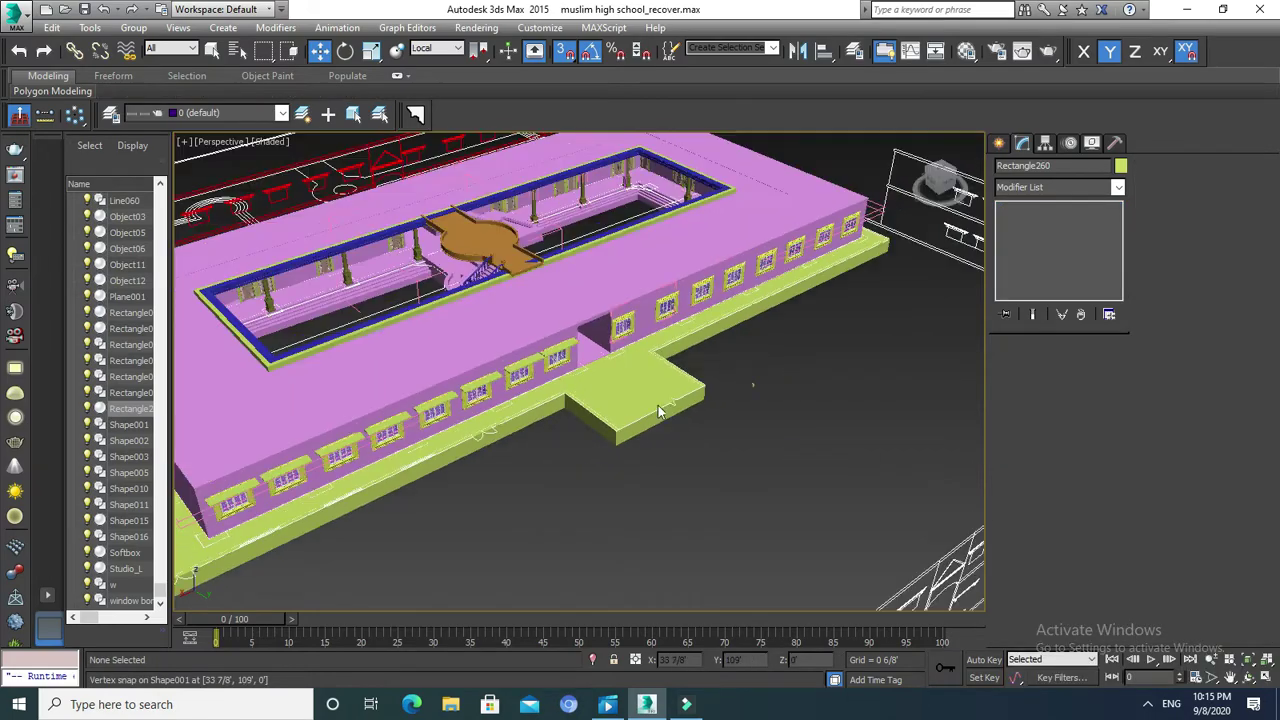
pyautogui.scroll(5, 628, 418)
pyautogui.scroll(4, 700, 470)
pyautogui.moveTo(743, 500); pyautogui.dragTo(674, 440, button='middle')
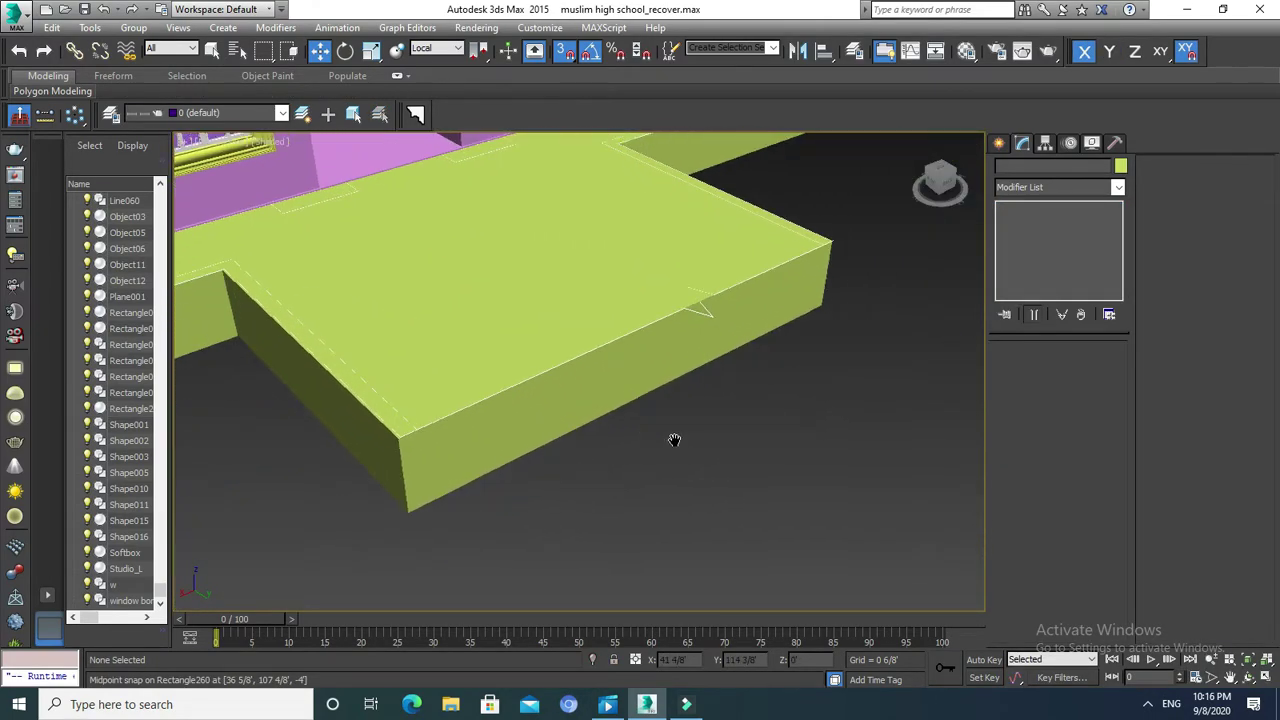
pyautogui.scroll(-3, 672, 440)
pyautogui.scroll(-5, 662, 436)
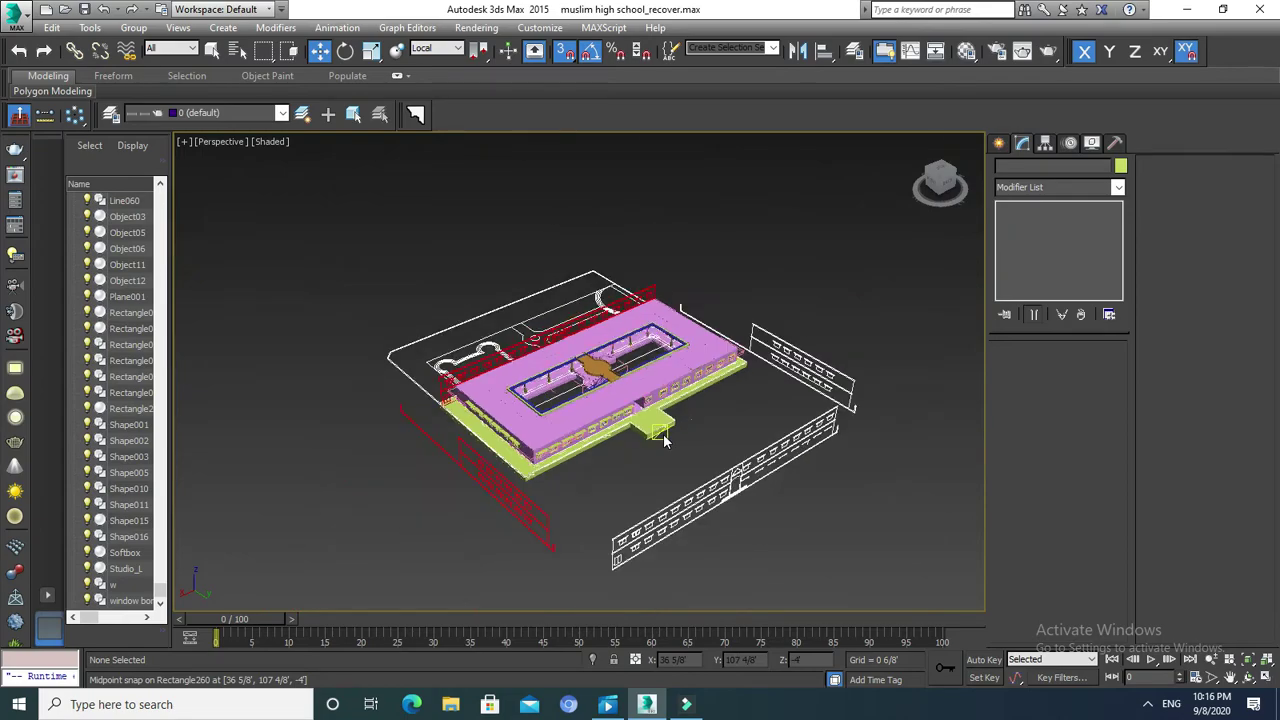
pyautogui.scroll(5, 661, 427)
pyautogui.scroll(2, 497, 440)
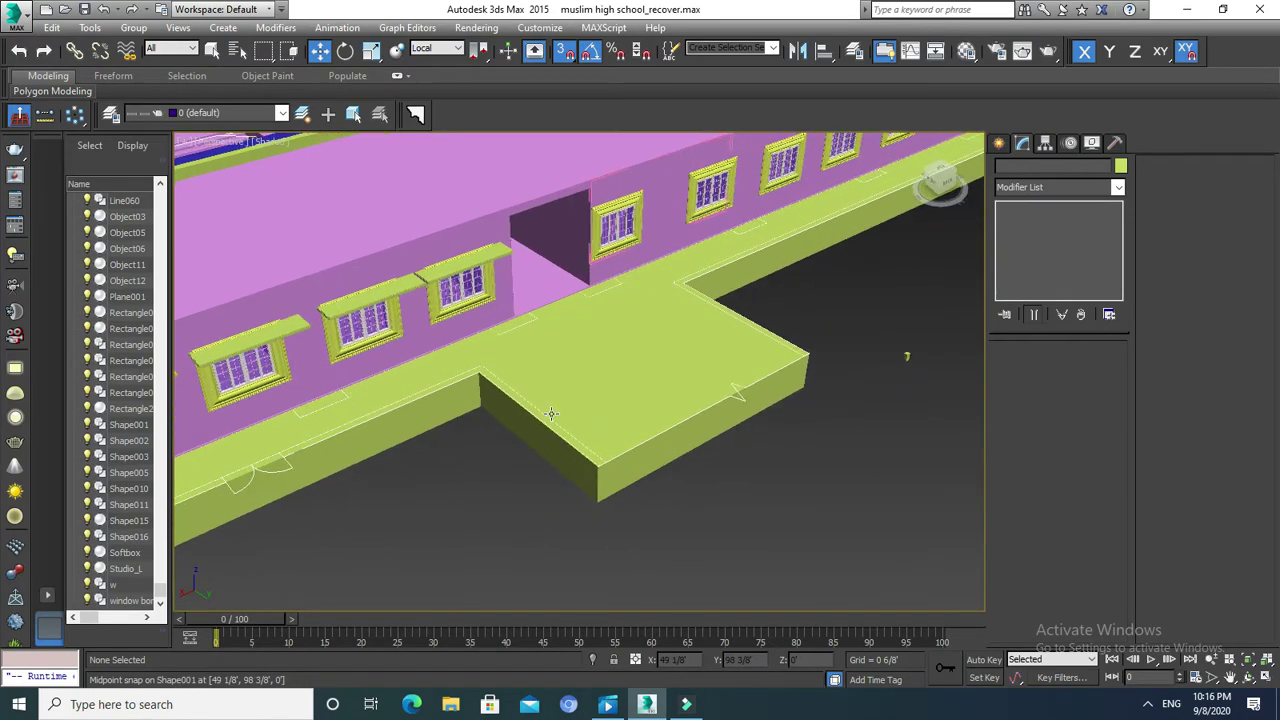
pyautogui.scroll(2, 494, 405)
pyautogui.scroll(2, 494, 403)
pyautogui.scroll(-3, 660, 474)
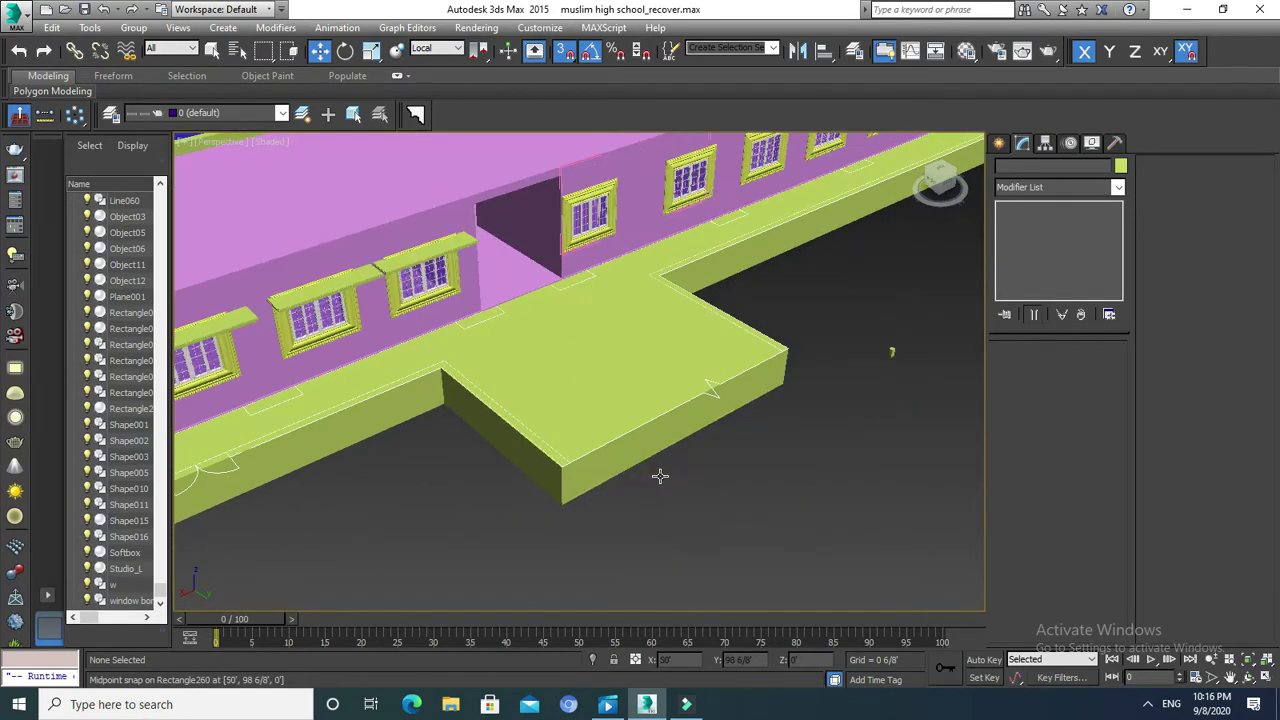
# Zoom into the central courtyard and select the stairs Editable Poly object.
pyautogui.scroll(-1, 620, 461)
pyautogui.scroll(-1, 676, 430)
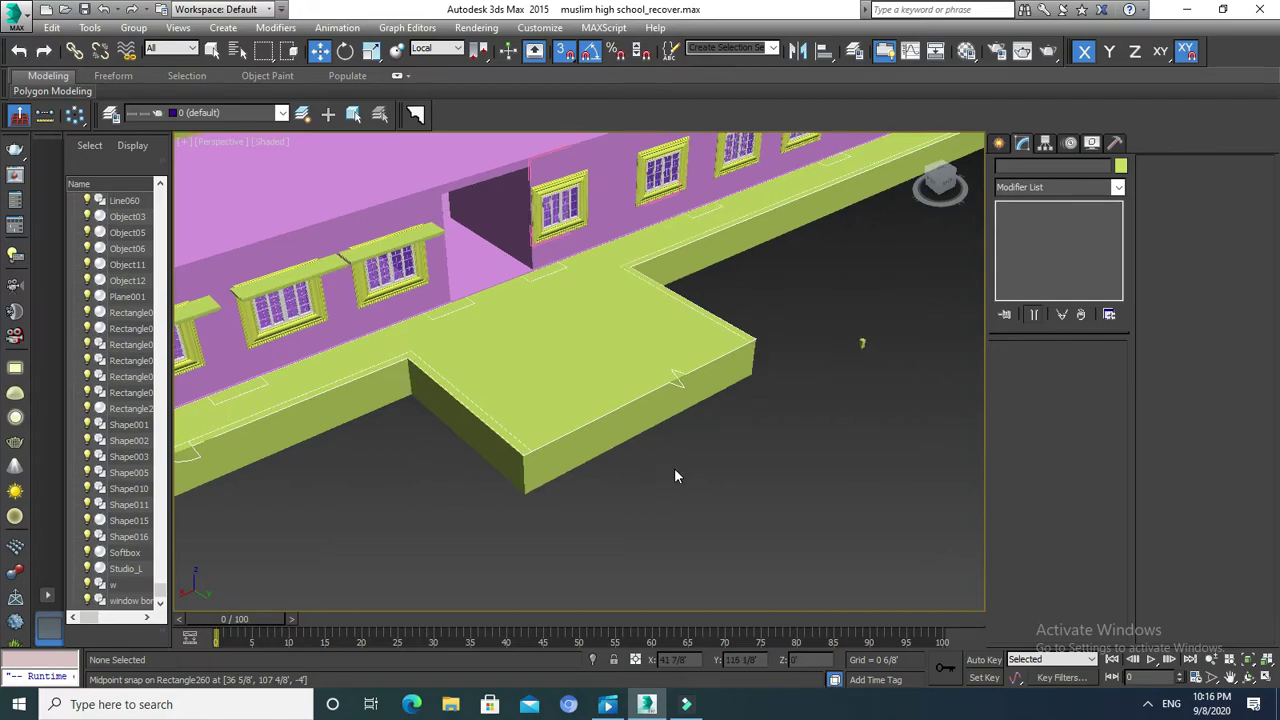
pyautogui.scroll(-2, 665, 400)
pyautogui.scroll(-2, 660, 400)
pyautogui.scroll(2, 655, 400)
pyautogui.scroll(-4, 655, 400)
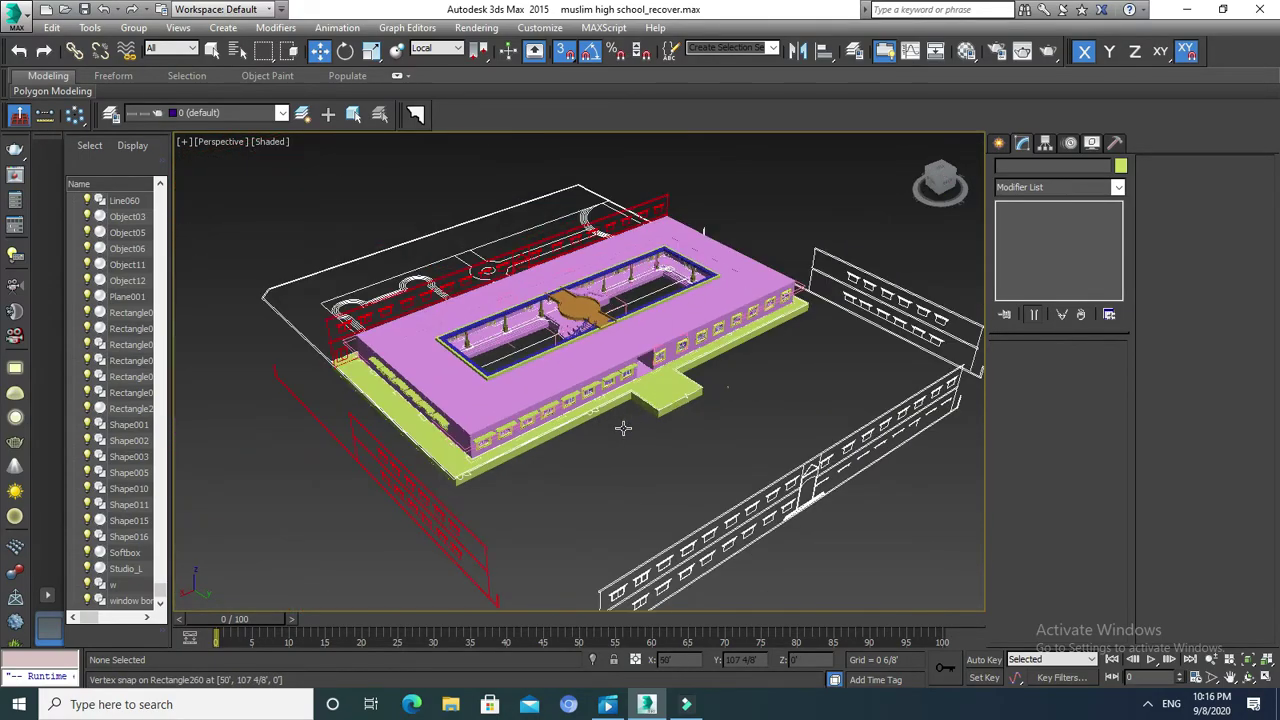
pyautogui.scroll(2, 593, 428)
pyautogui.scroll(1, 598, 412)
pyautogui.scroll(1, 598, 412)
pyautogui.scroll(1, 692, 335)
pyautogui.scroll(-2, 687, 330)
pyautogui.scroll(-3, 683, 323)
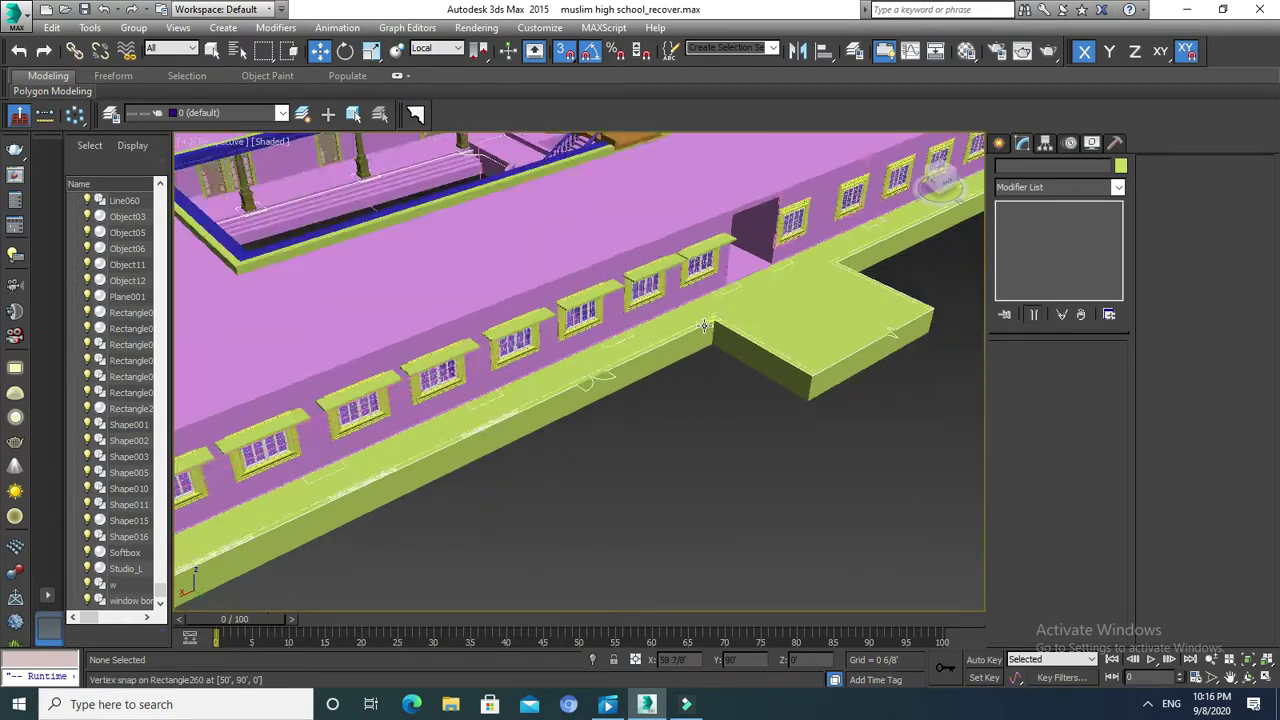
pyautogui.scroll(-1, 704, 326)
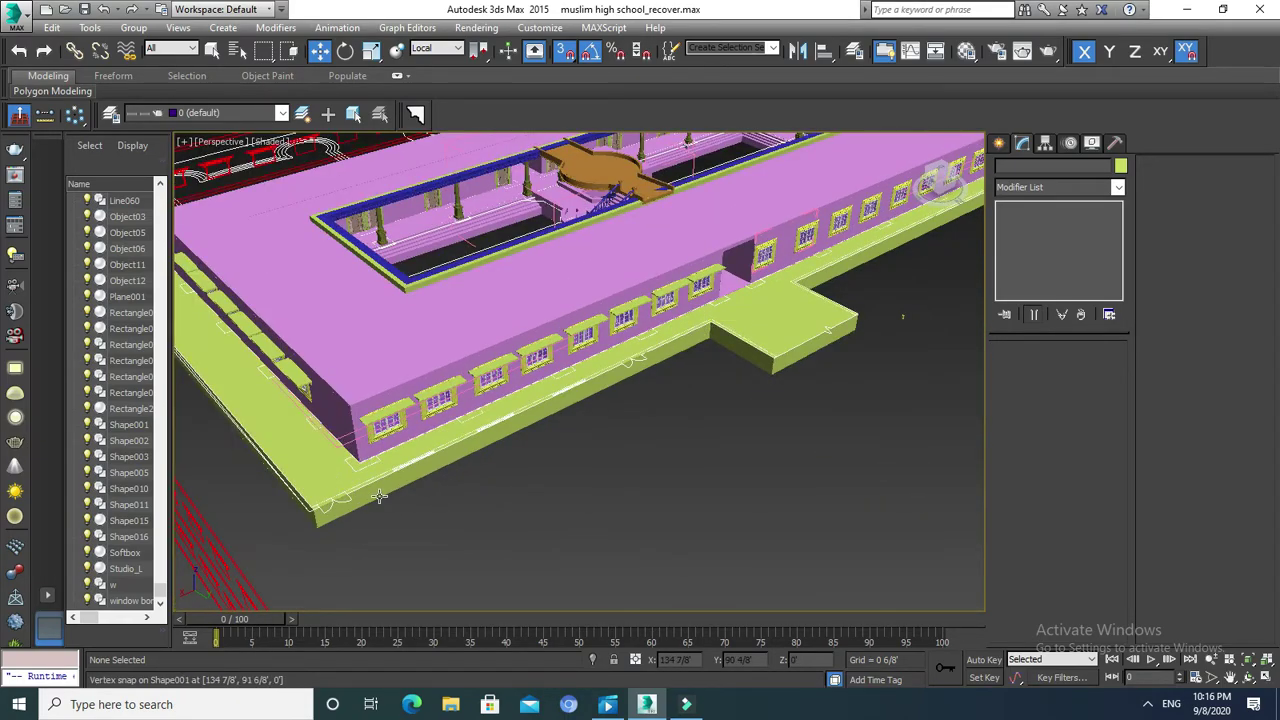
pyautogui.scroll(-3, 555, 448)
pyautogui.scroll(-1, 368, 428)
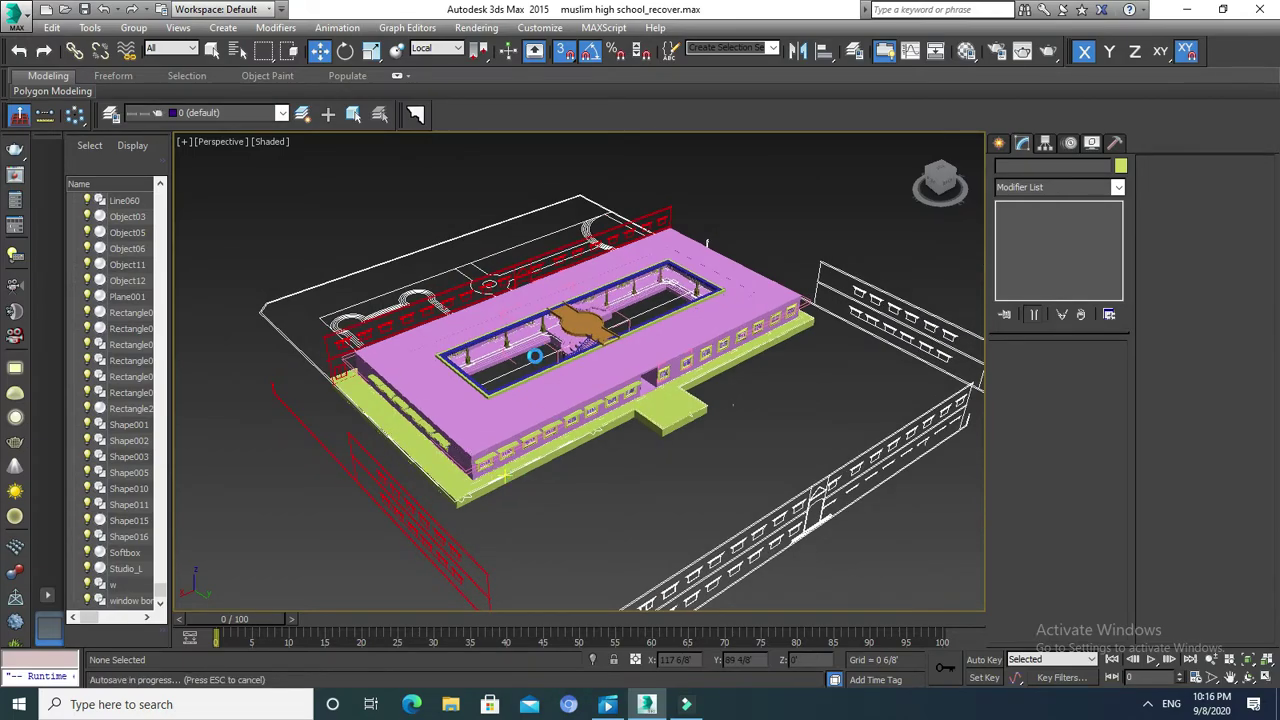
pyautogui.scroll(1, 535, 356)
pyautogui.scroll(2, 600, 330)
pyautogui.scroll(2, 667, 297)
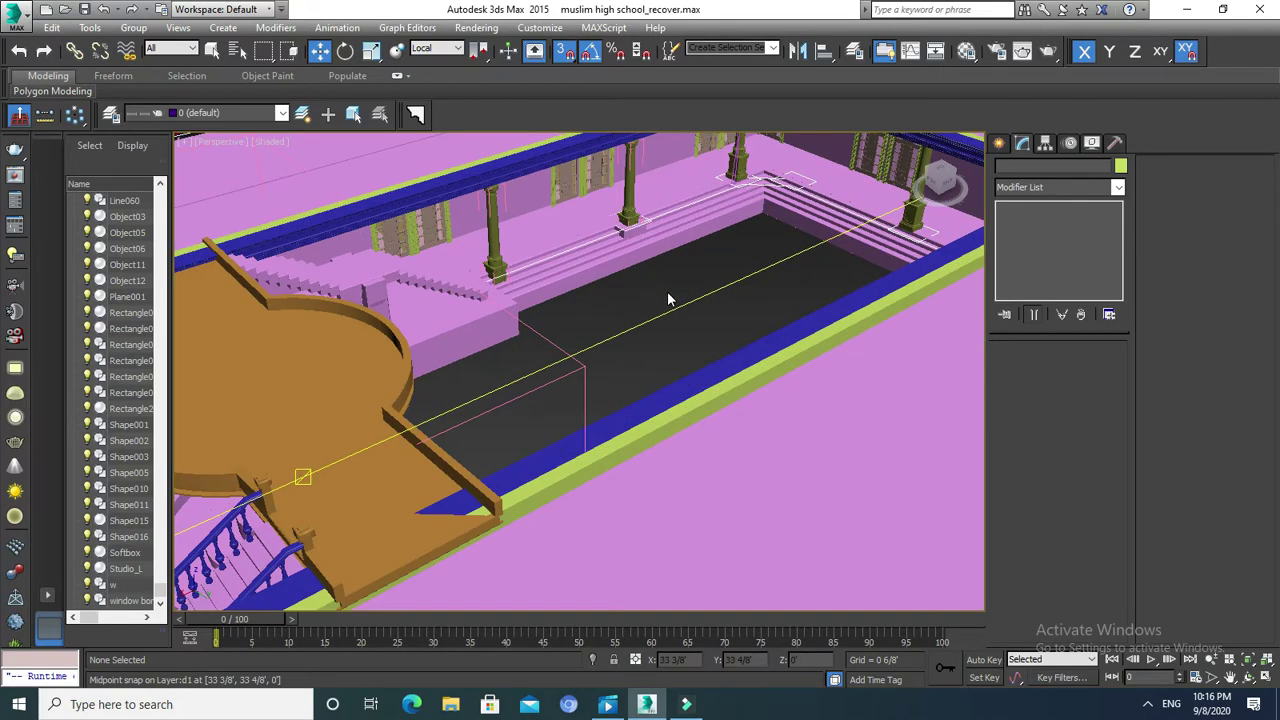
pyautogui.click(612, 263)
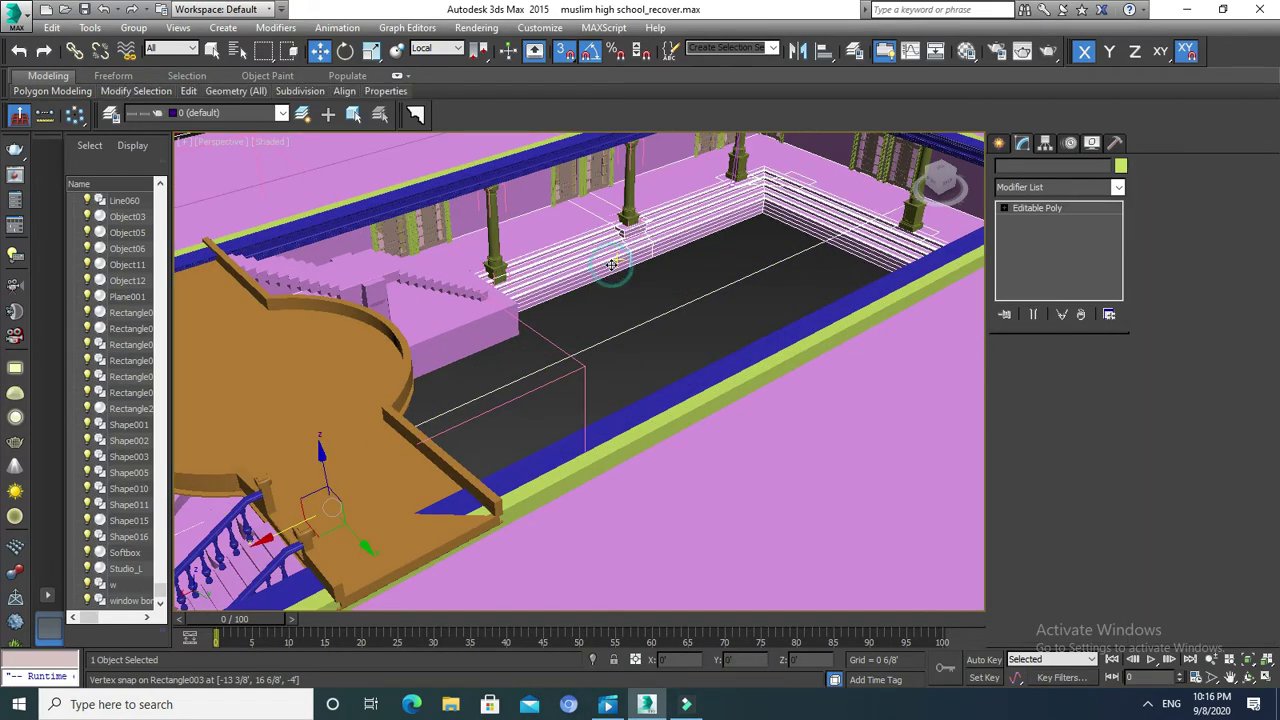
# Add Line007 to the current selection alongside the stairs.
pyautogui.scroll(-2, 615, 262)
pyautogui.scroll(-2, 625, 261)
pyautogui.scroll(-3, 638, 259)
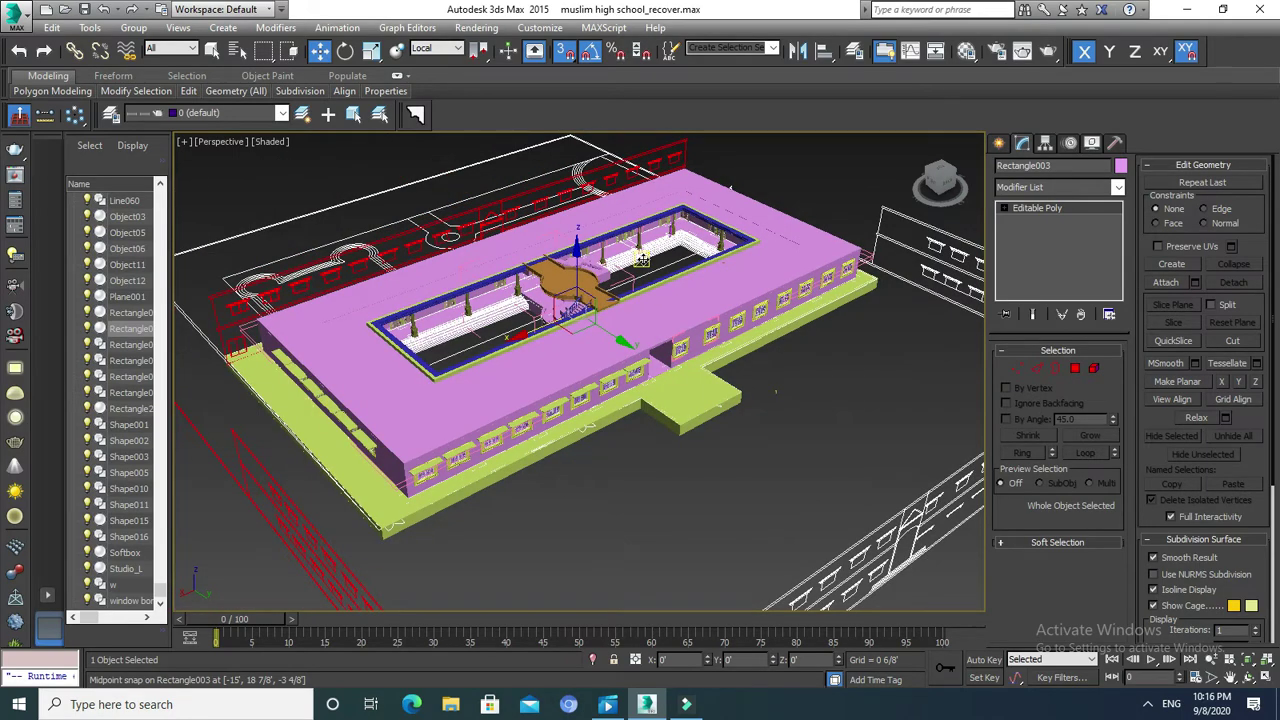
pyautogui.scroll(2, 590, 280)
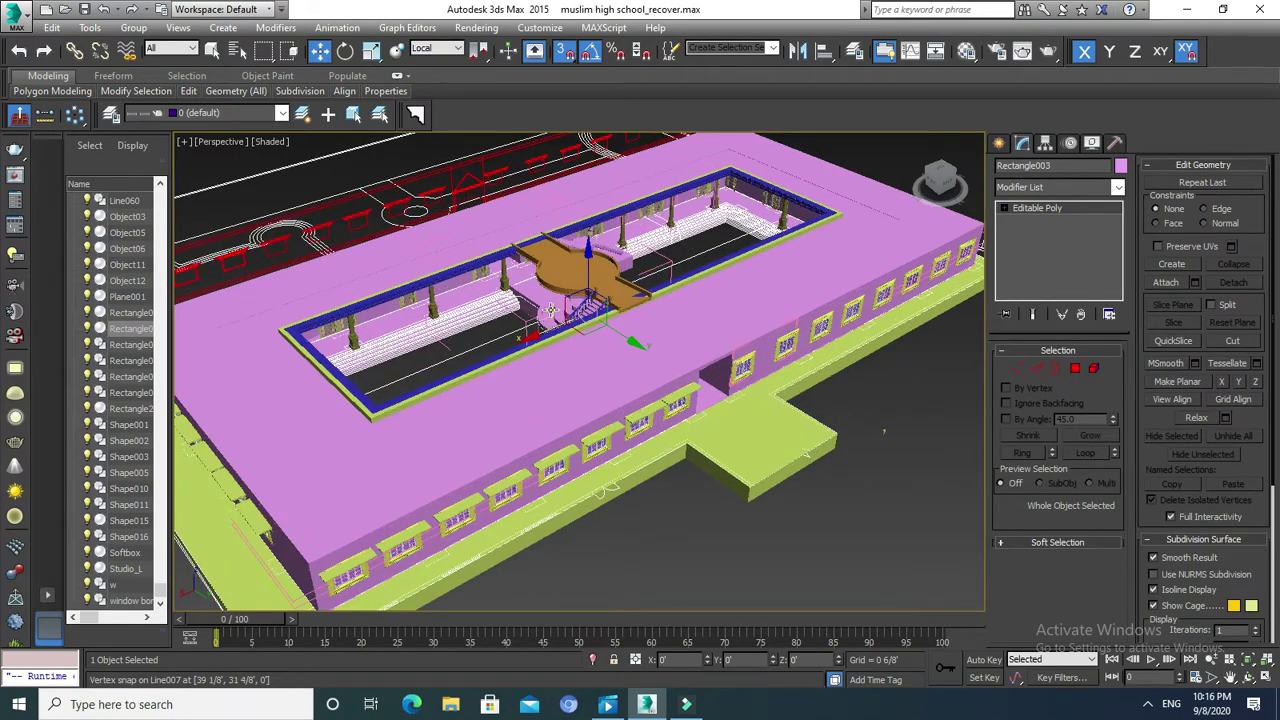
pyautogui.scroll(3, 570, 300)
pyautogui.keyDown('ctrl'); pyautogui.click(548, 318); pyautogui.keyUp('ctrl')
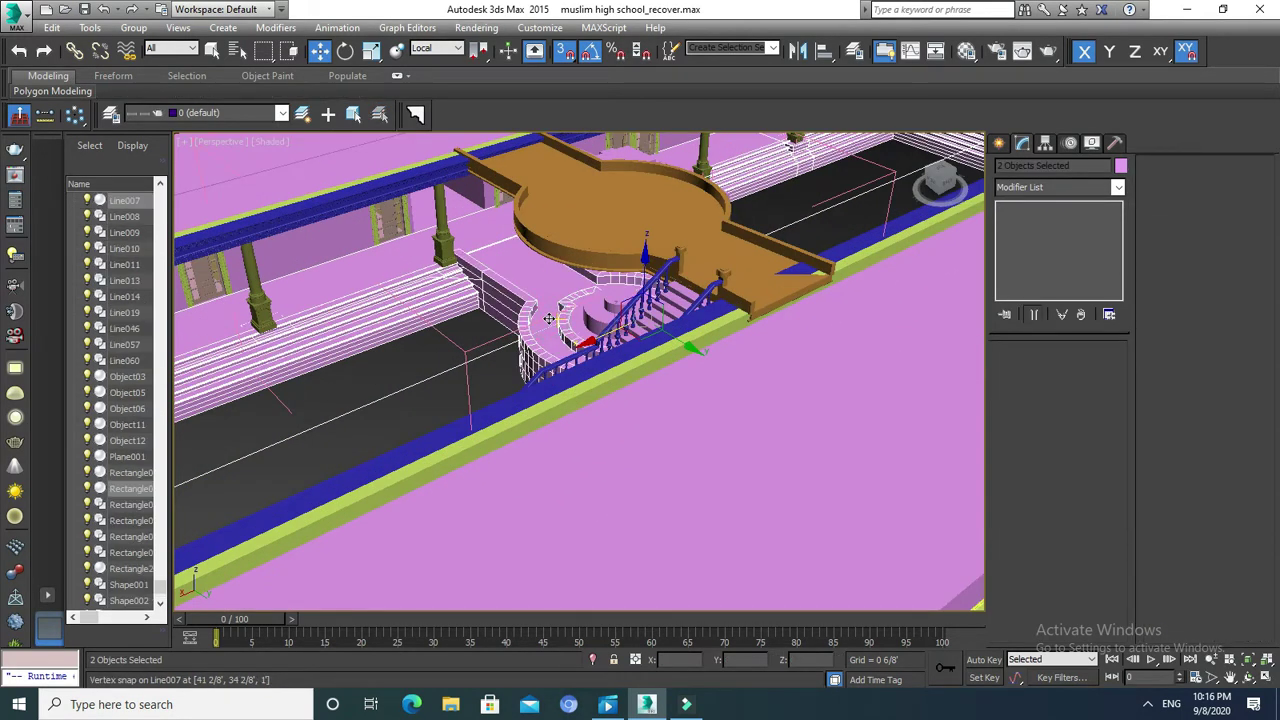
# Switch to the Top view and center the pink school plan in the viewport.
pyautogui.scroll(-10, 548, 318)
pyautogui.press('t')
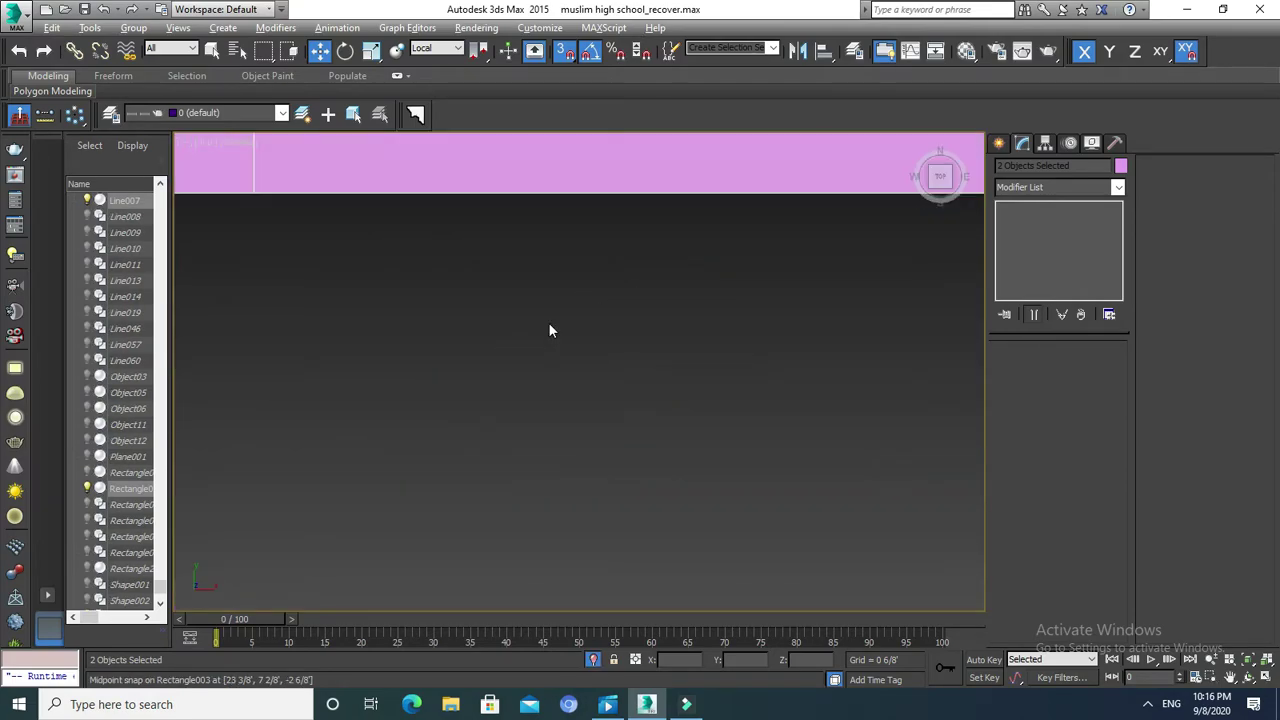
pyautogui.scroll(-5, 560, 330)
pyautogui.moveTo(579, 242); pyautogui.dragTo(554, 346, button='middle')
pyautogui.scroll(2, 566, 320)
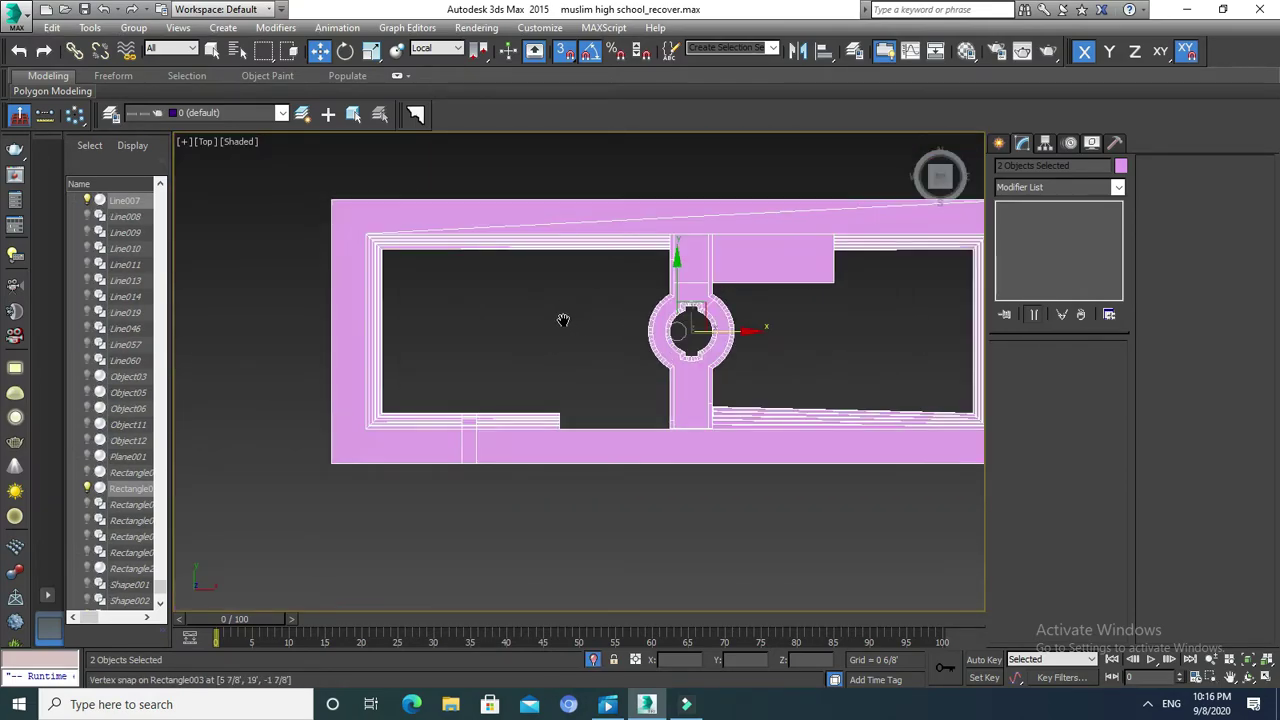
pyautogui.scroll(1, 566, 320)
# Turn on Vertex and Midpoint snapping in 2.5D snap mode for line drawing.
pyautogui.click(999, 143)
pyautogui.click(1027, 258)
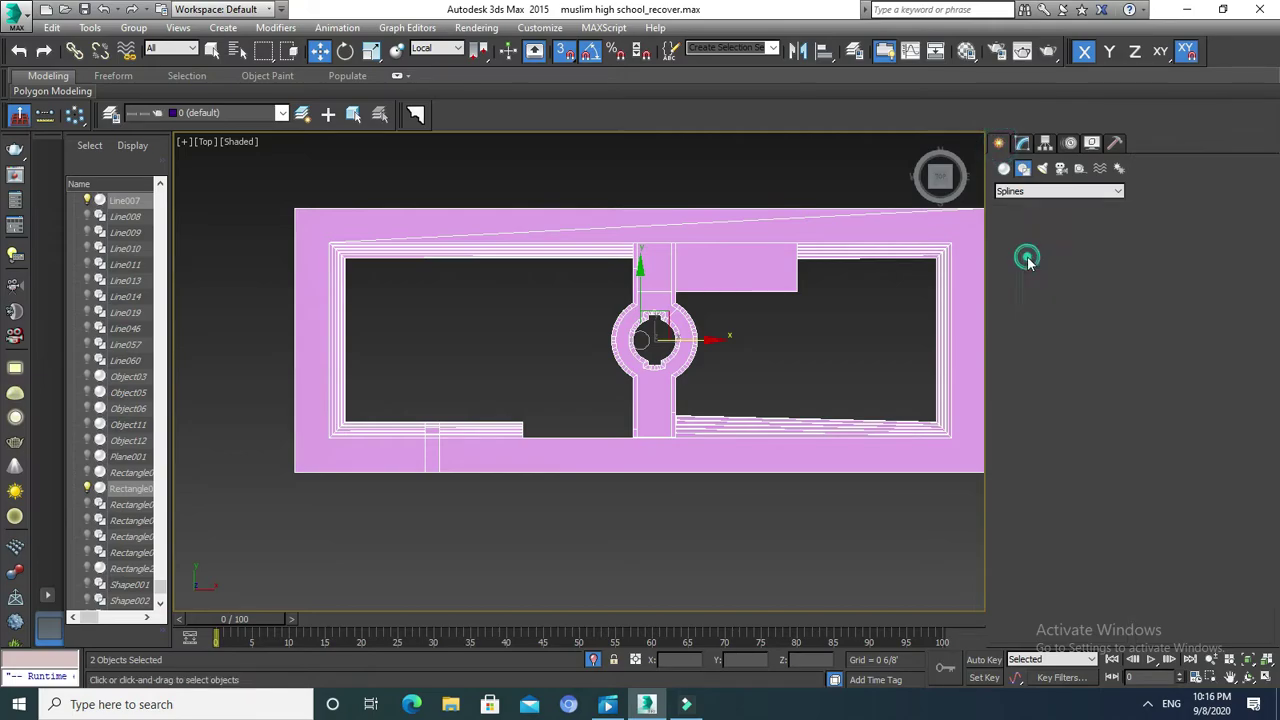
pyautogui.rightClick(563, 52)
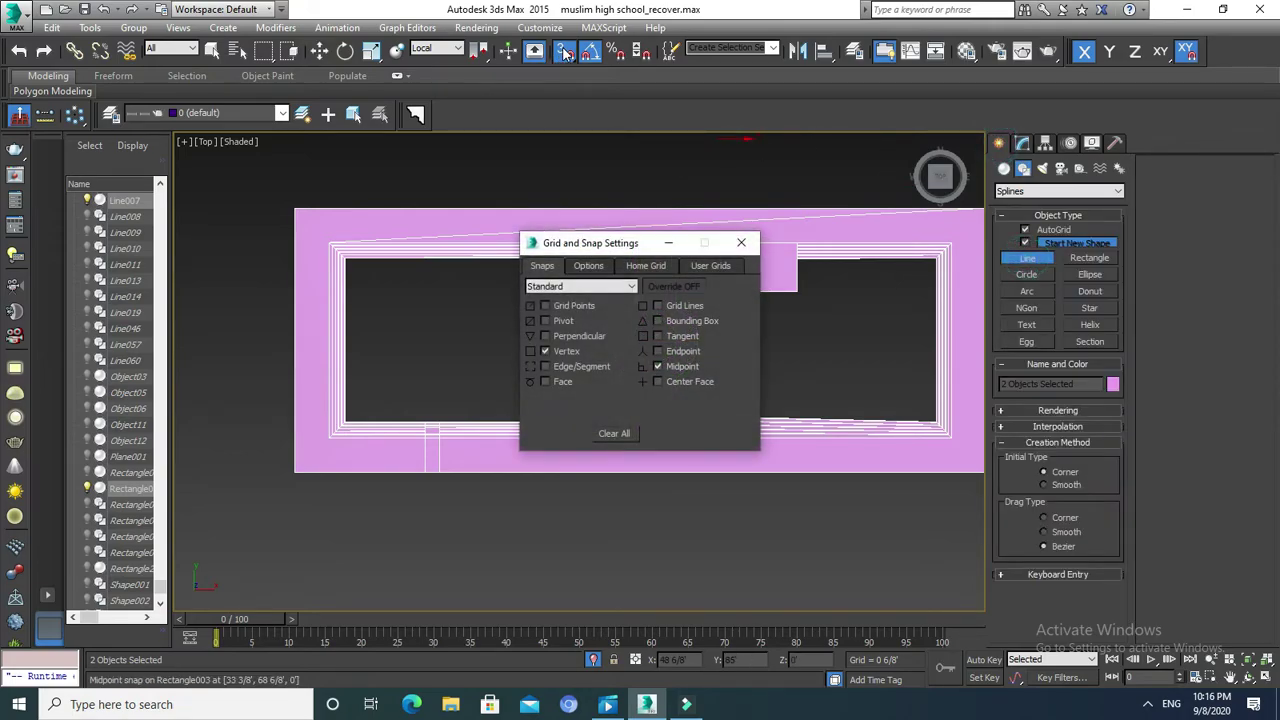
pyautogui.press('w')
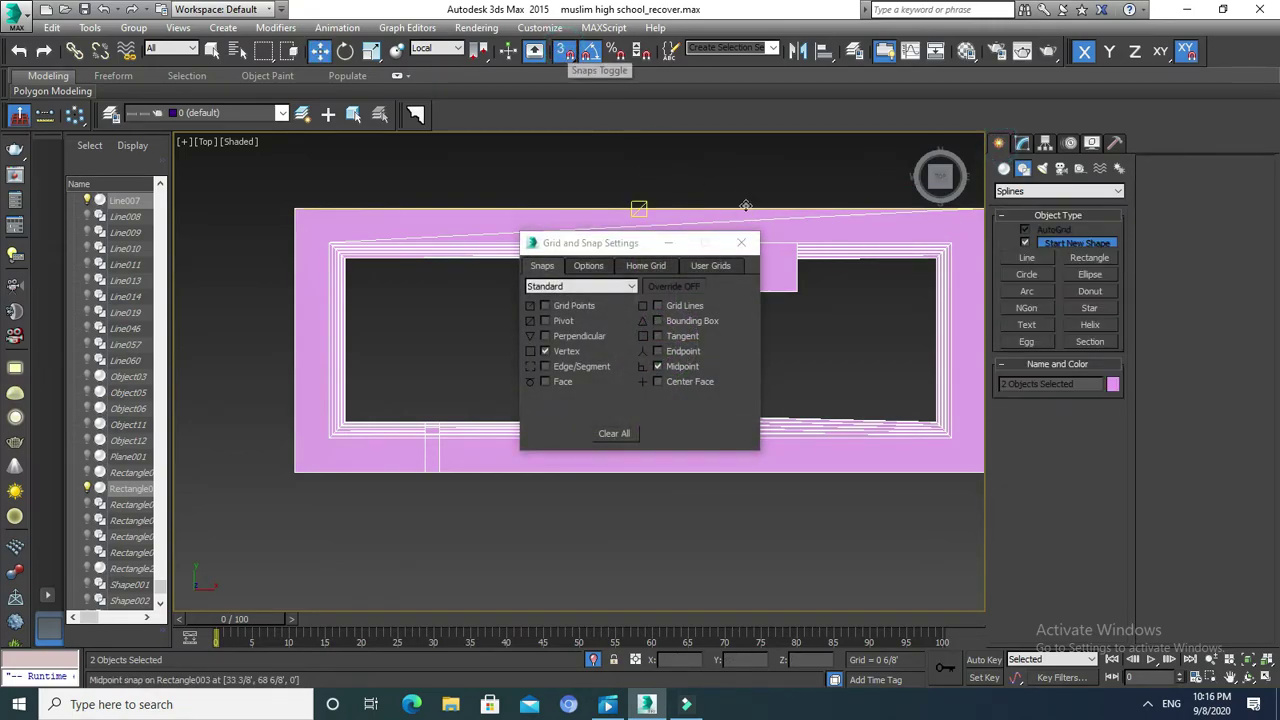
pyautogui.click(741, 242)
pyautogui.click(566, 57)
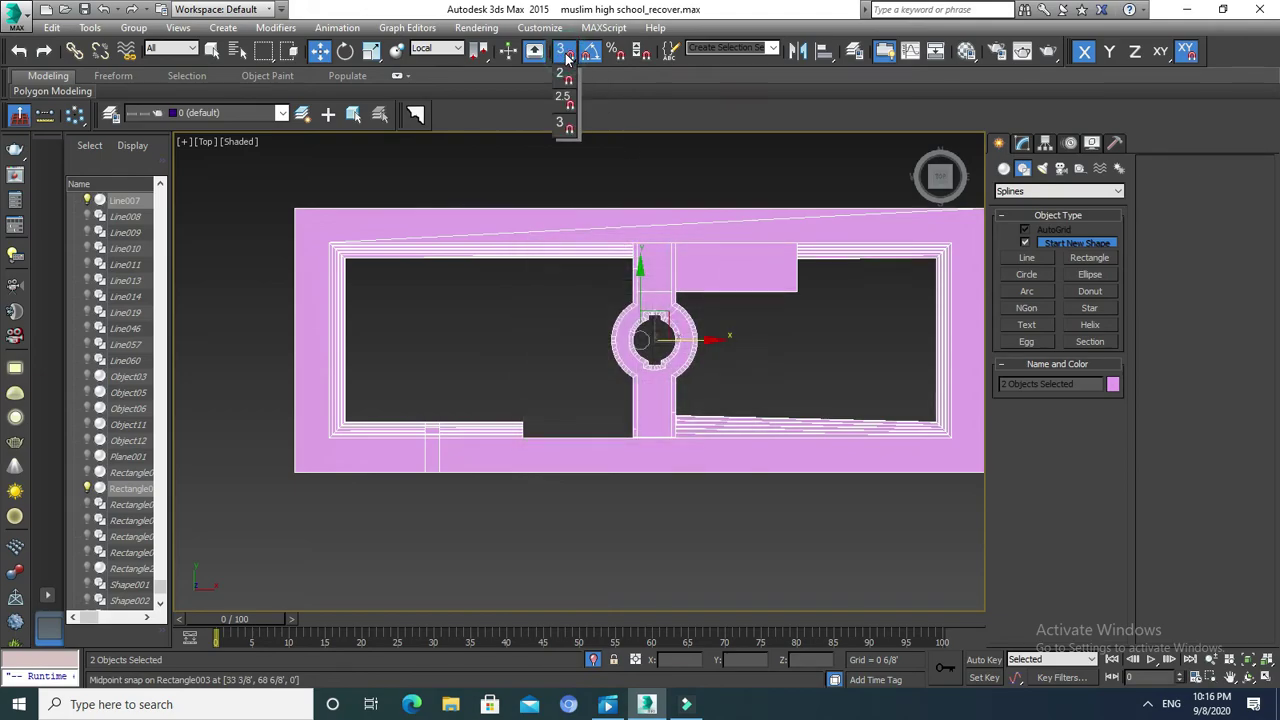
pyautogui.click(566, 100)
# Draw a trial line from the courtyard outline's corner, then discard it.
pyautogui.click(1027, 258)
pyautogui.moveTo(367, 306); pyautogui.dragTo(325, 300, button='middle')
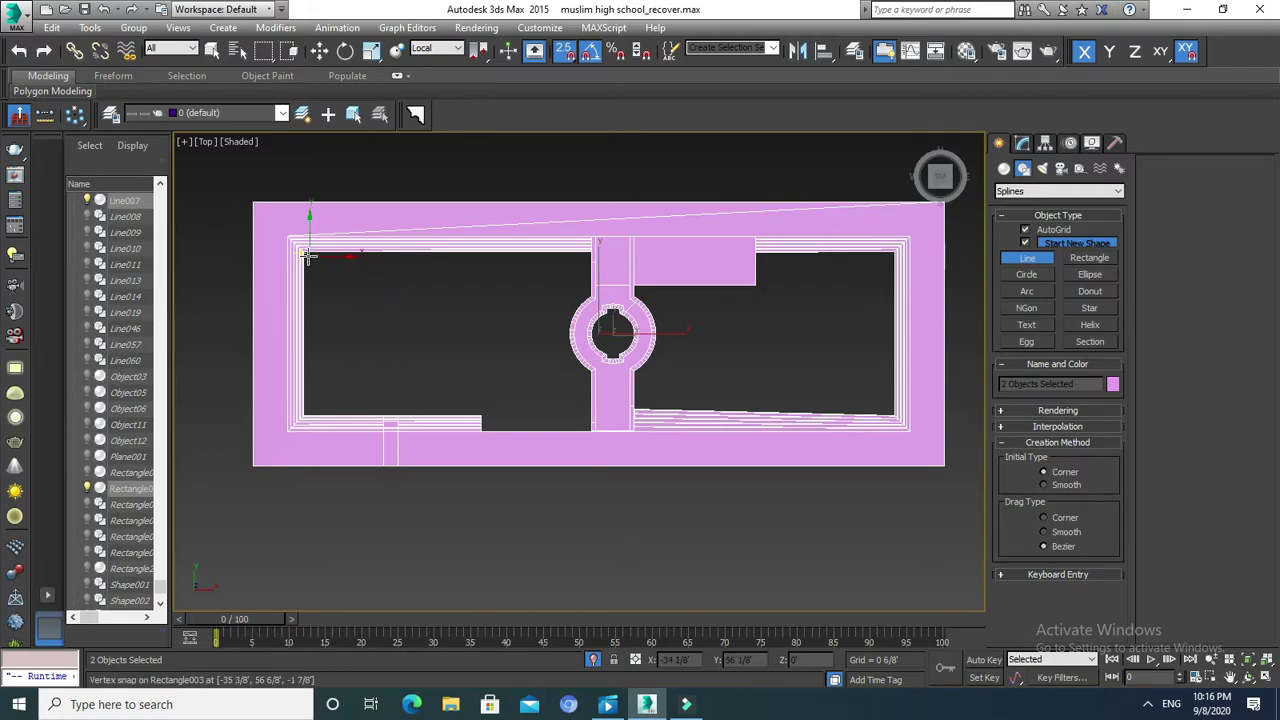
pyautogui.click(308, 255)
pyautogui.click(584, 260)
pyautogui.rightClick(583, 260)
pyautogui.rightClick(584, 260)
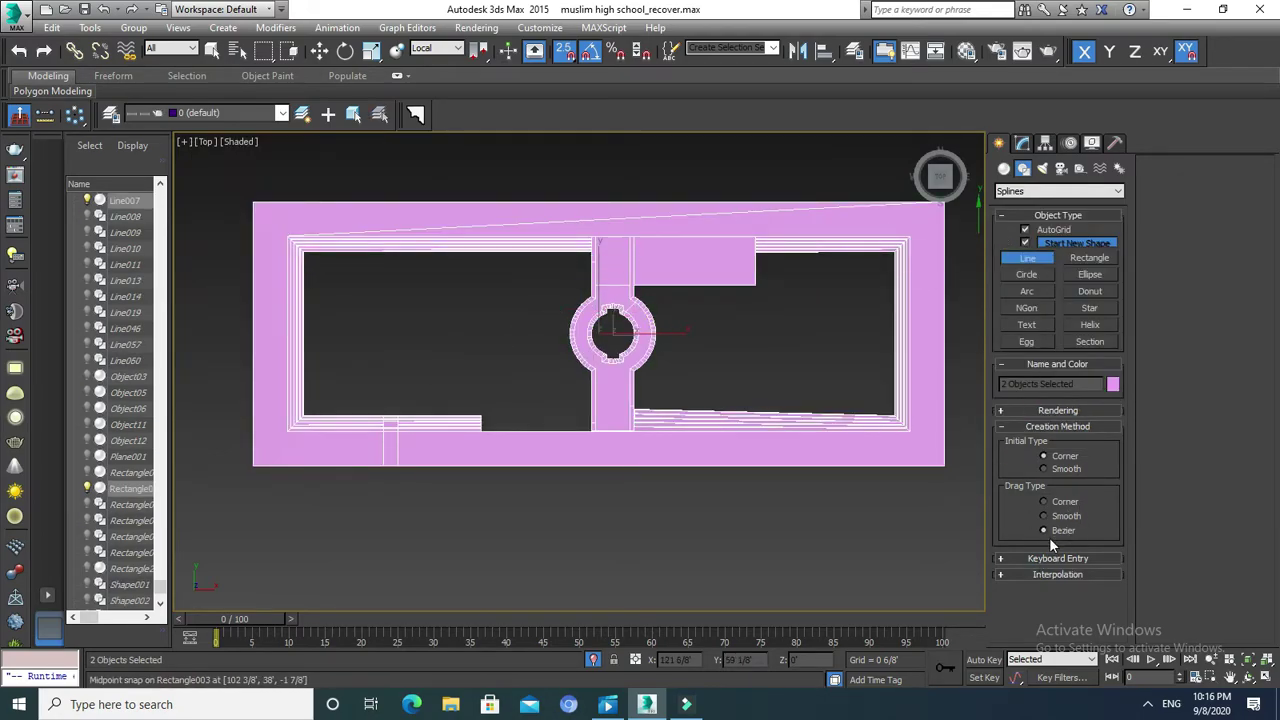
# Set new line points to Corner and trace from the courtyard's top-left corner along the ring's outer edge.
pyautogui.click(1045, 503)
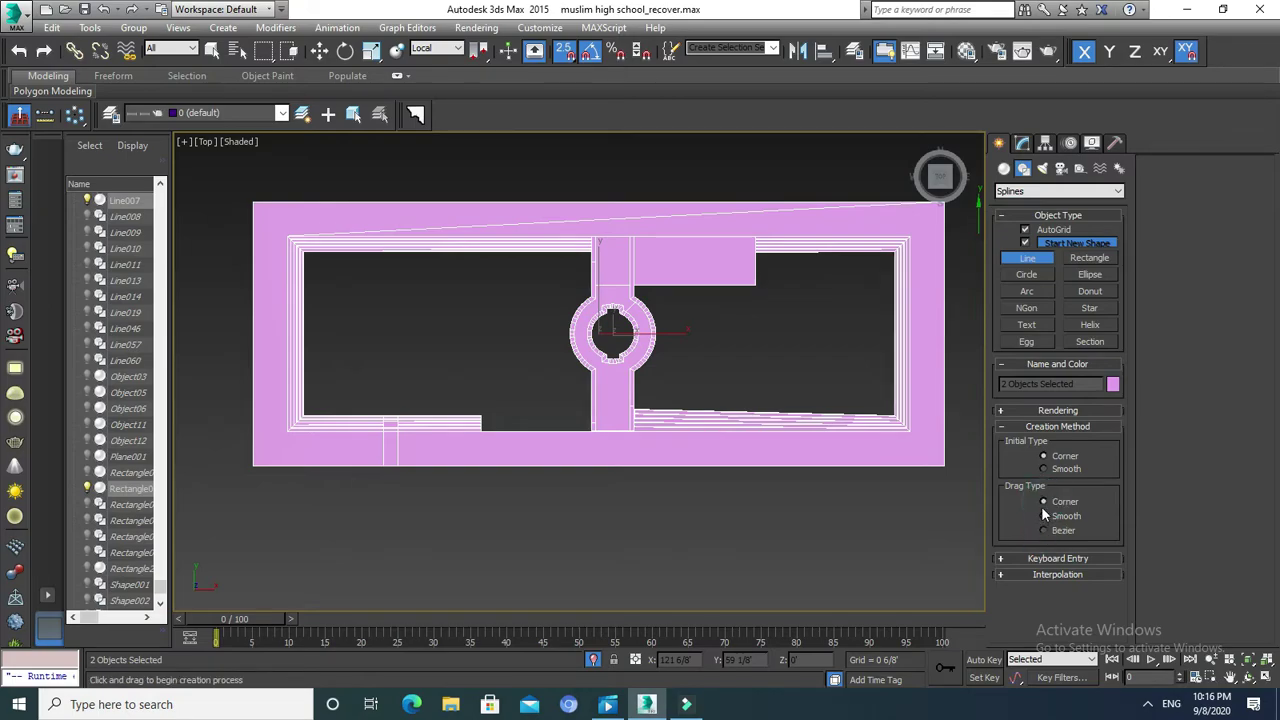
pyautogui.click(306, 255)
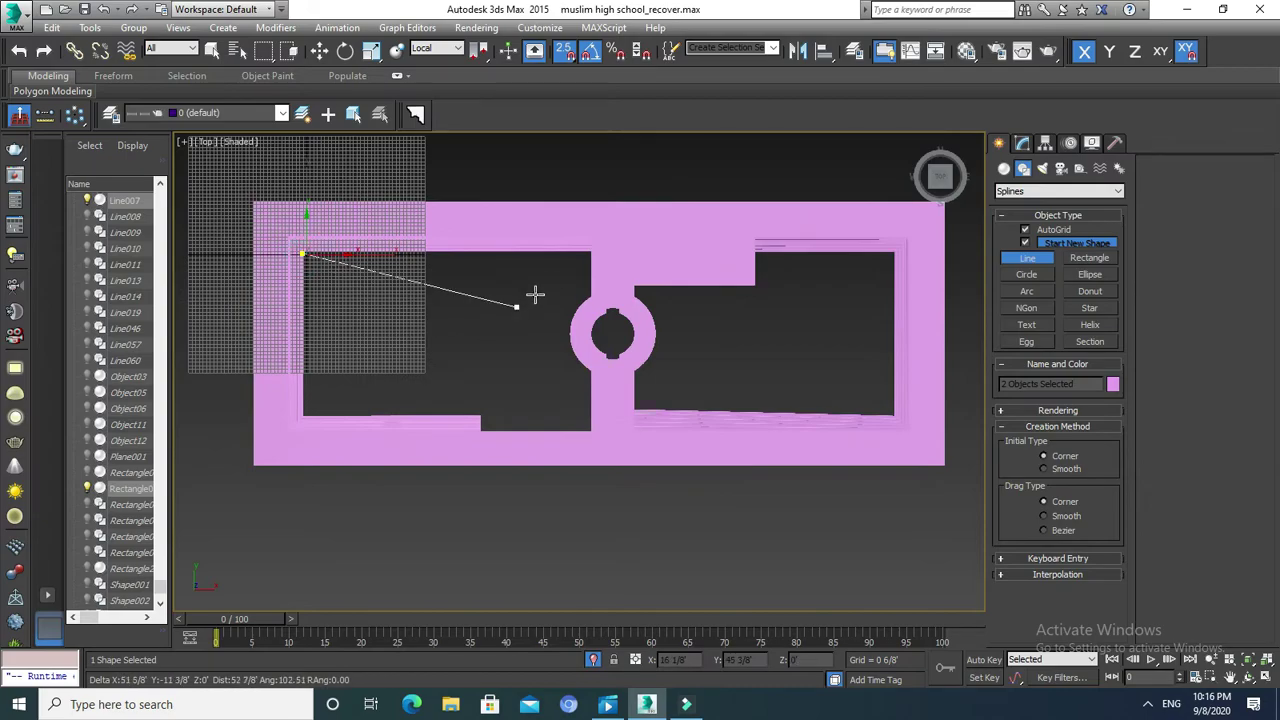
pyautogui.scroll(4, 595, 295)
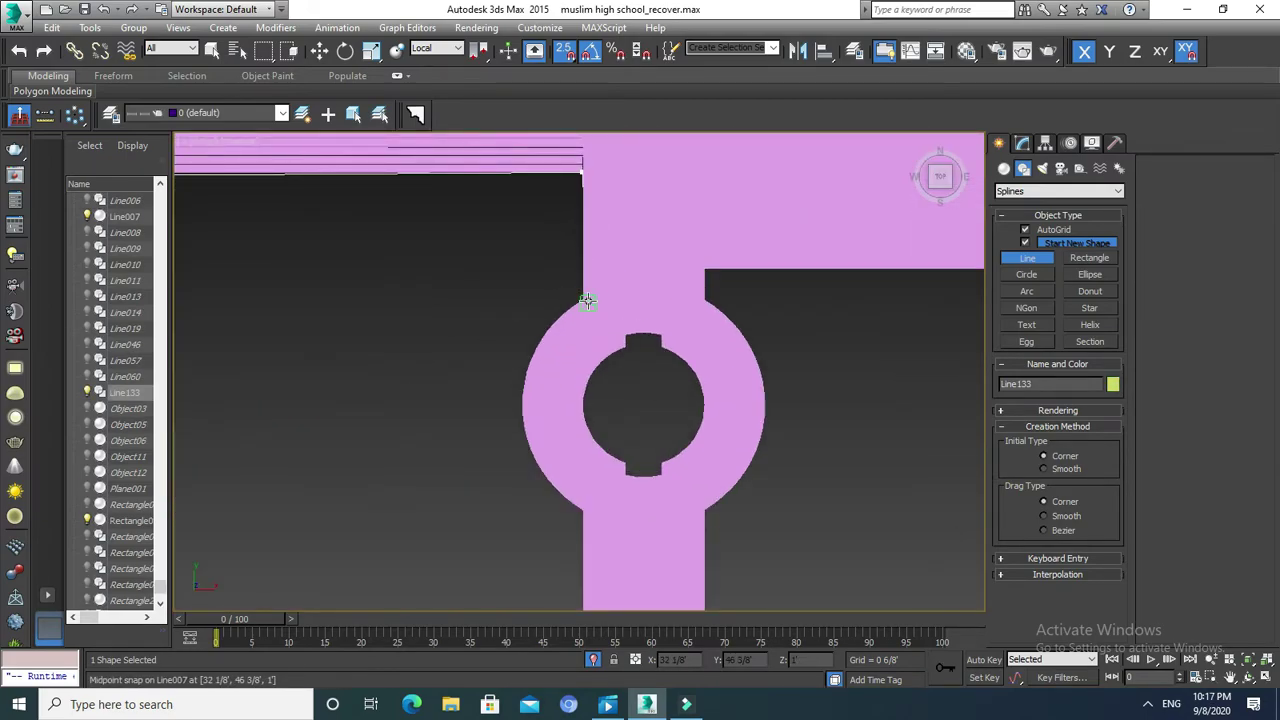
pyautogui.scroll(4, 568, 305)
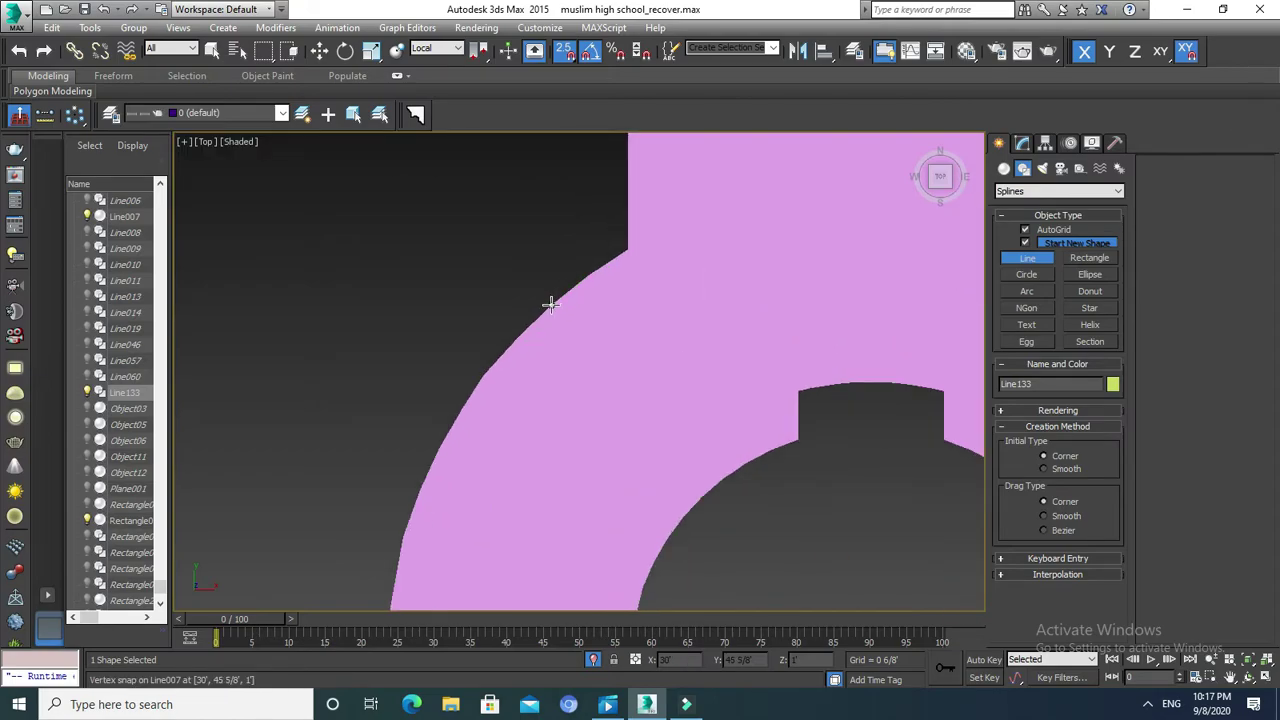
pyautogui.click(503, 358)
pyautogui.click(460, 408)
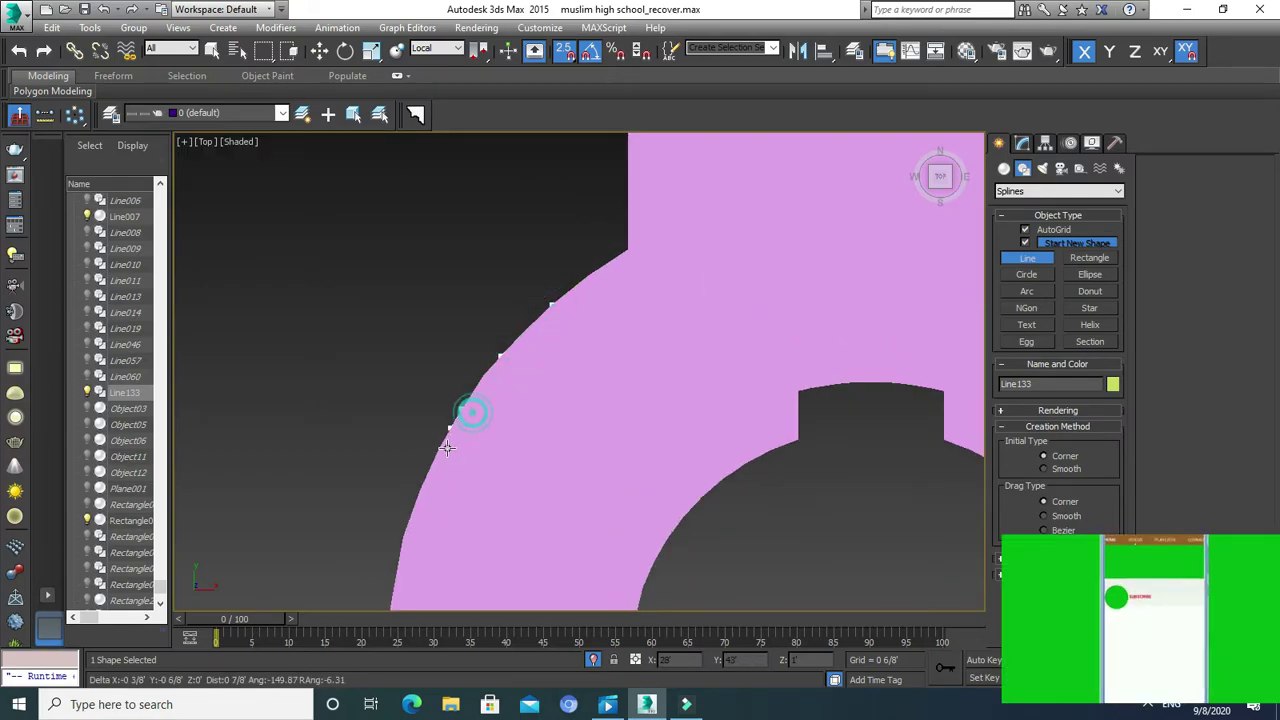
pyautogui.click(437, 448)
pyautogui.click(415, 496)
# Continue placing line points down the curved ring edge.
pyautogui.scroll(-4, 418, 486)
pyautogui.scroll(3, 457, 380)
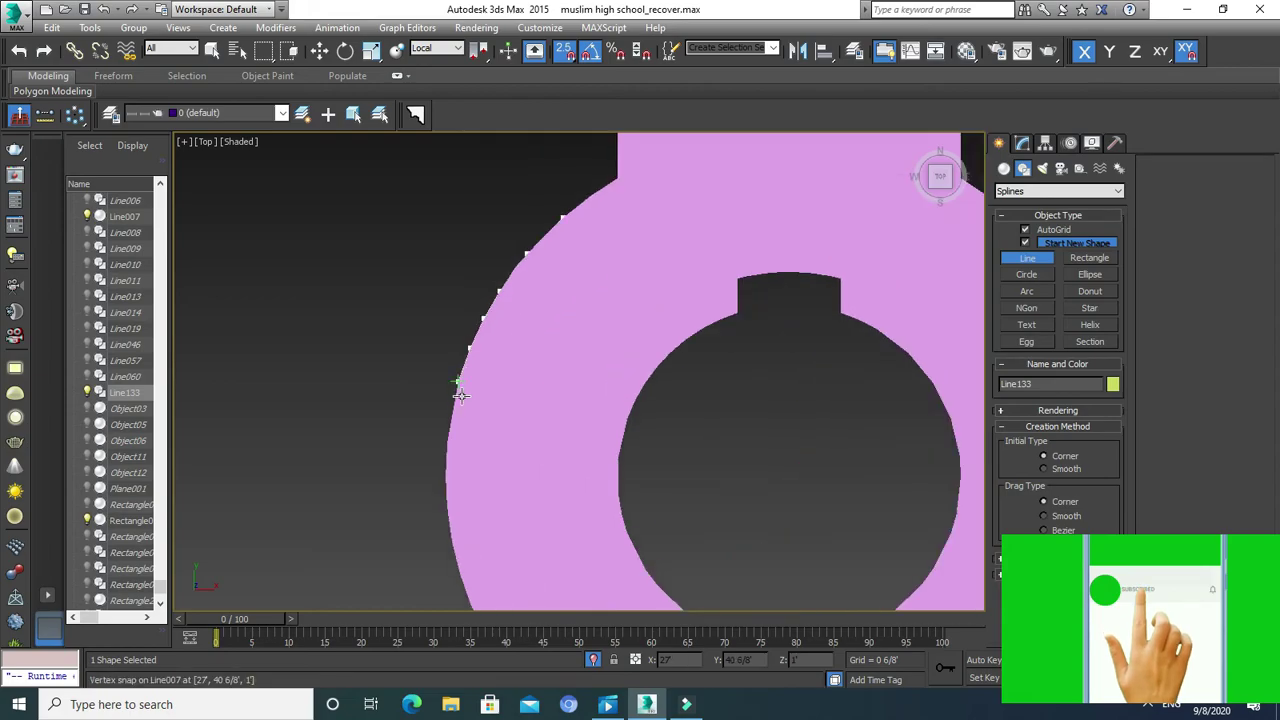
pyautogui.click(452, 412)
pyautogui.click(443, 461)
pyautogui.scroll(-3, 443, 461)
pyautogui.scroll(-1, 443, 423)
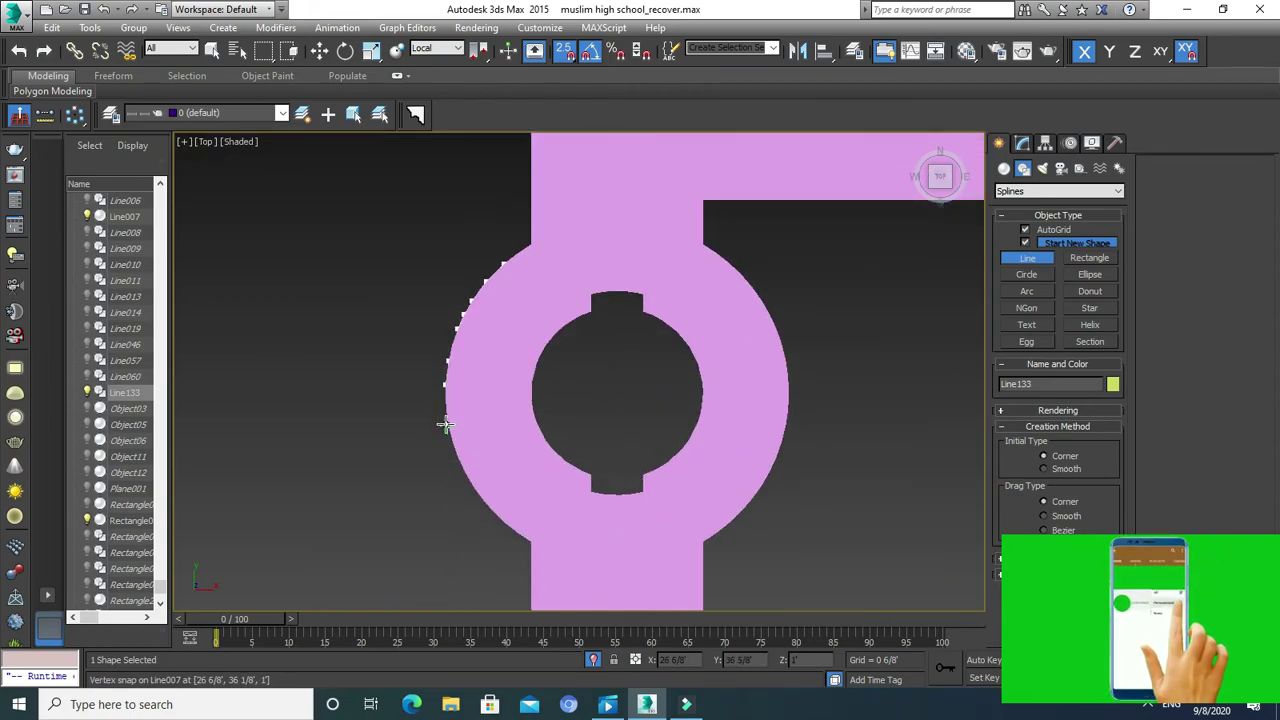
pyautogui.scroll(1, 443, 418)
pyautogui.scroll(1, 448, 425)
pyautogui.click(455, 448)
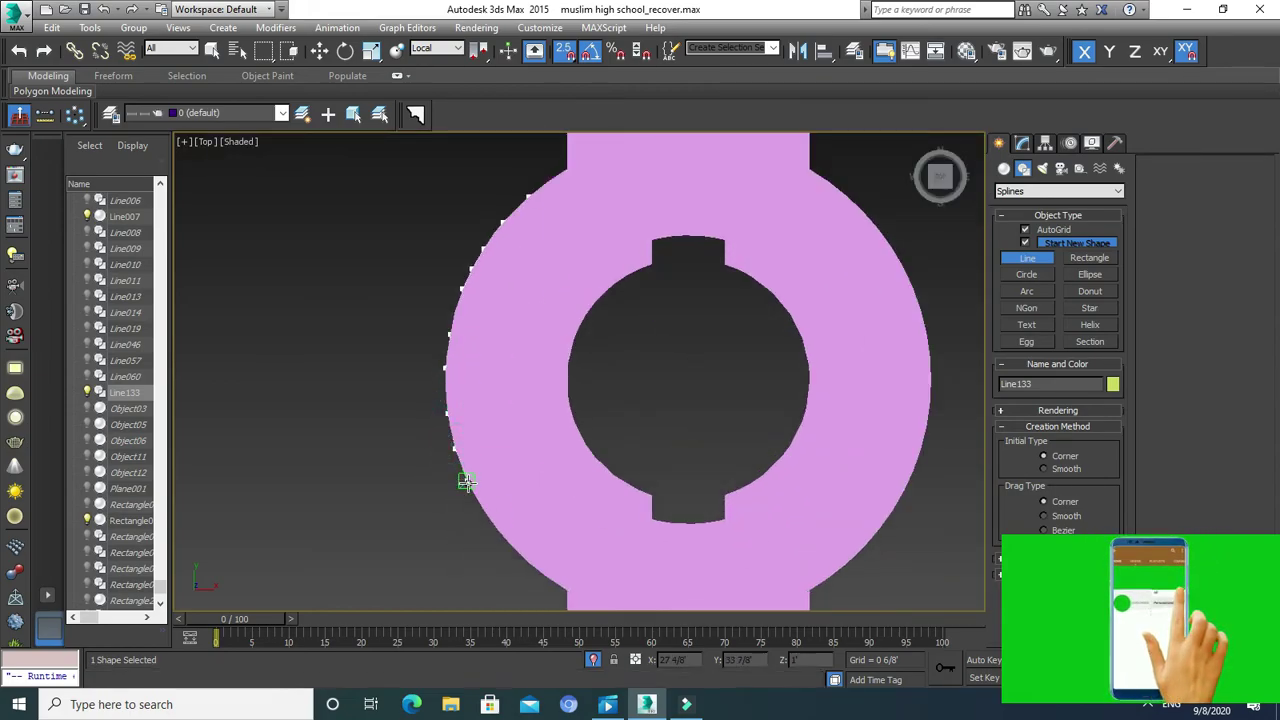
pyautogui.click(471, 491)
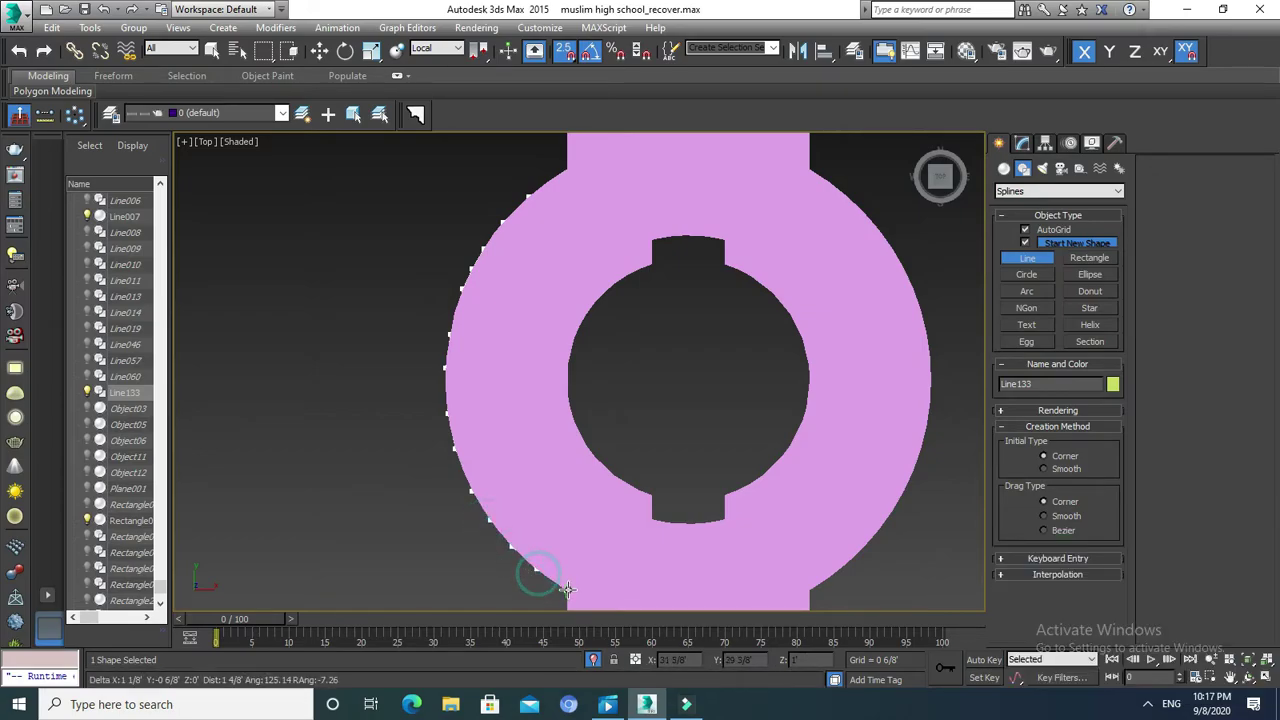
# Snap the last point onto the first vertex and confirm closing the spline.
pyautogui.scroll(-4, 618, 329)
pyautogui.scroll(3, 600, 477)
pyautogui.scroll(1, 606, 496)
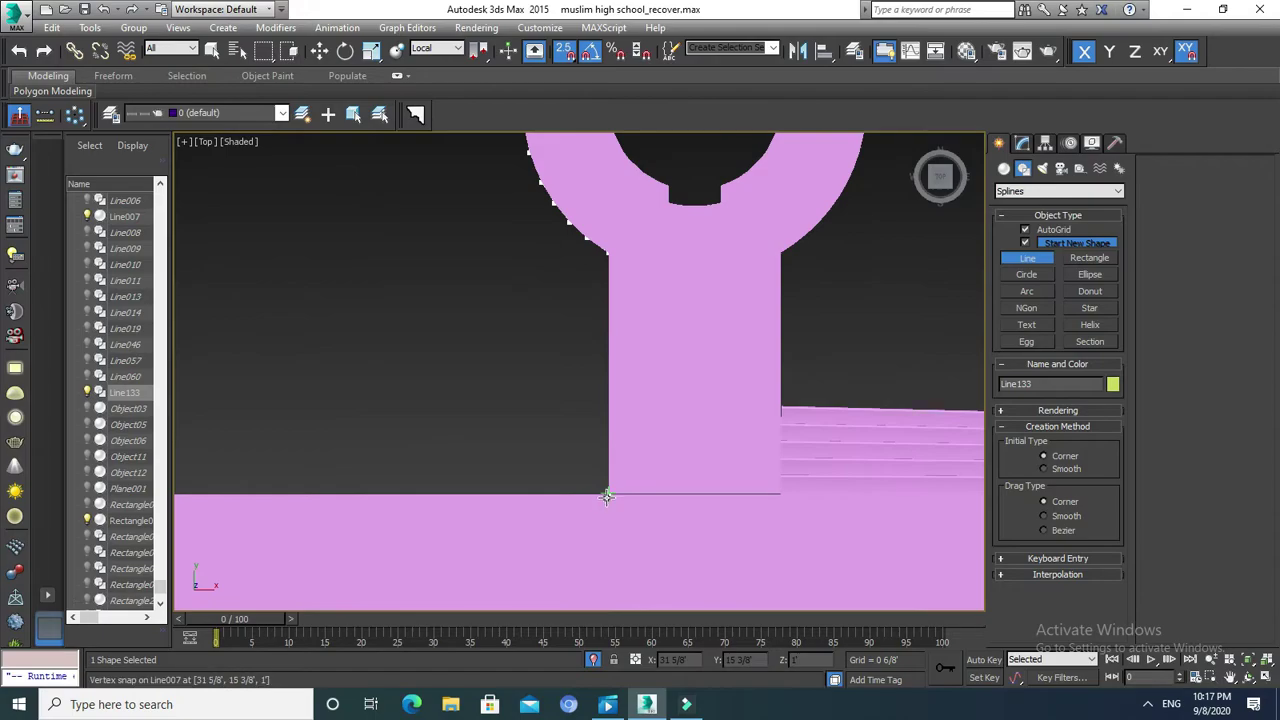
pyautogui.scroll(-5, 620, 468)
pyautogui.scroll(4, 505, 472)
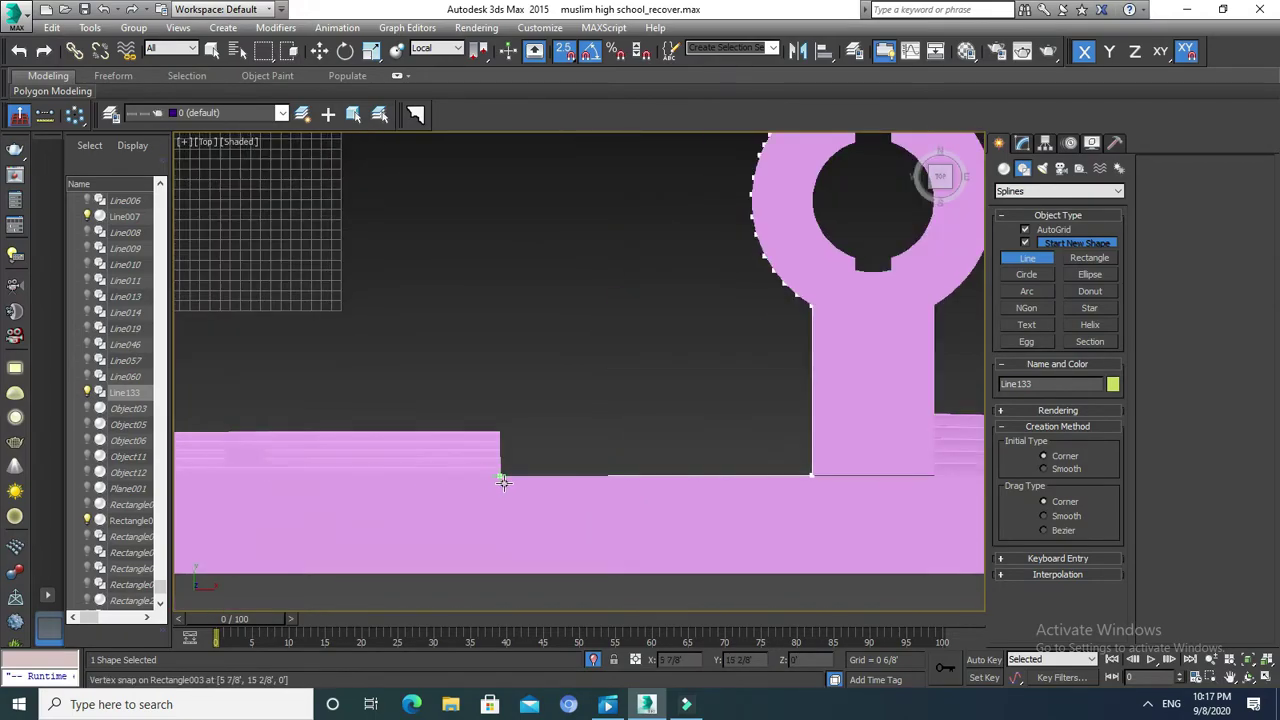
pyautogui.scroll(-4, 498, 428)
pyautogui.scroll(1, 429, 423)
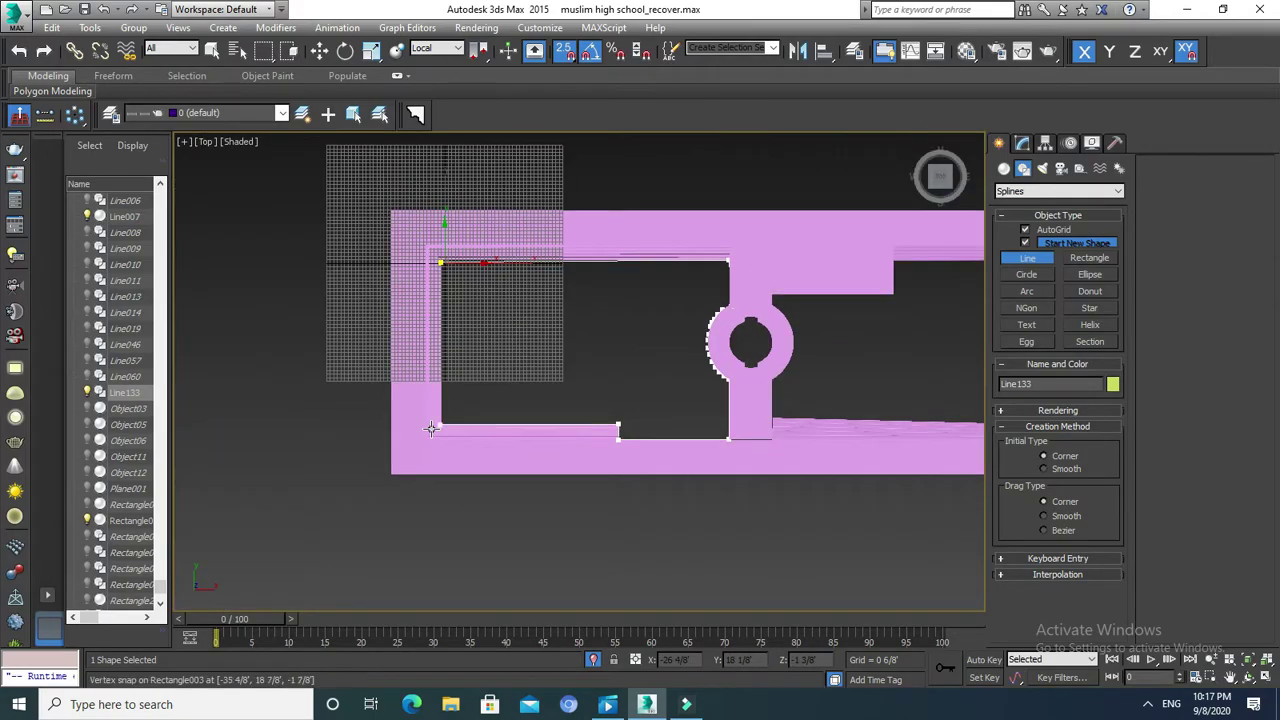
pyautogui.scroll(3, 457, 417)
pyautogui.scroll(-4, 465, 412)
pyautogui.scroll(1, 457, 455)
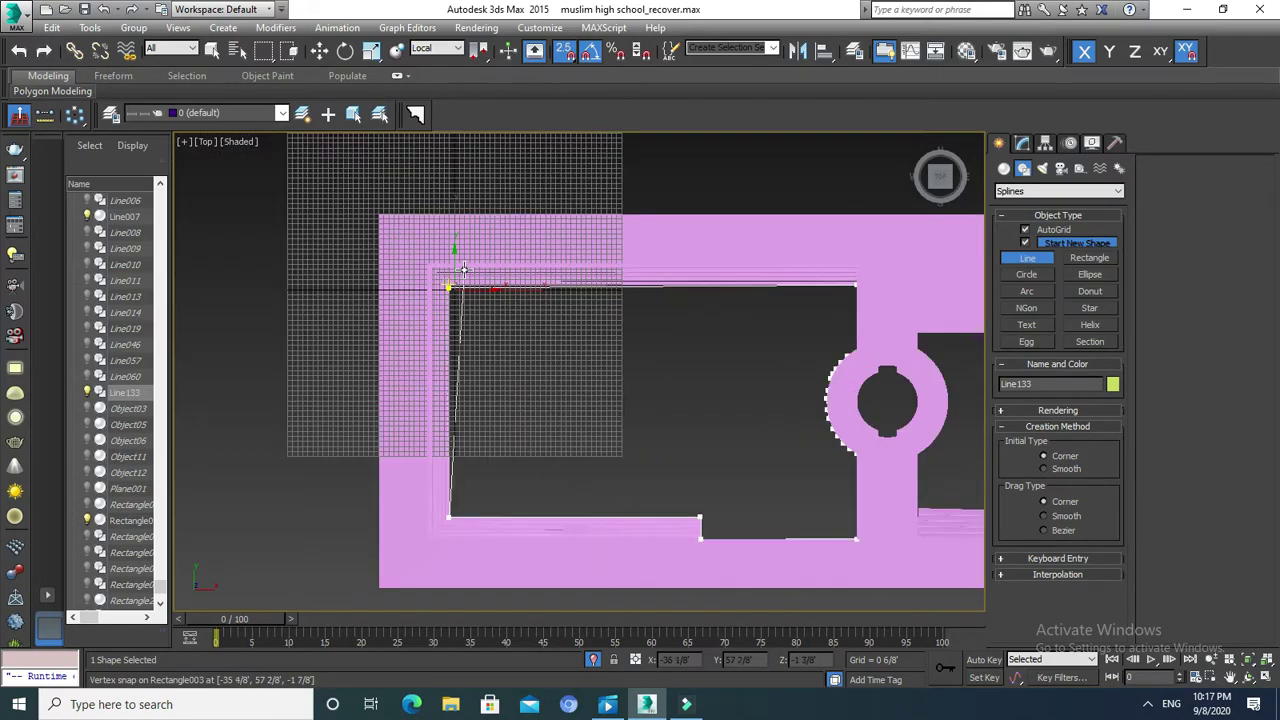
pyautogui.scroll(3, 445, 285)
pyautogui.click(425, 320)
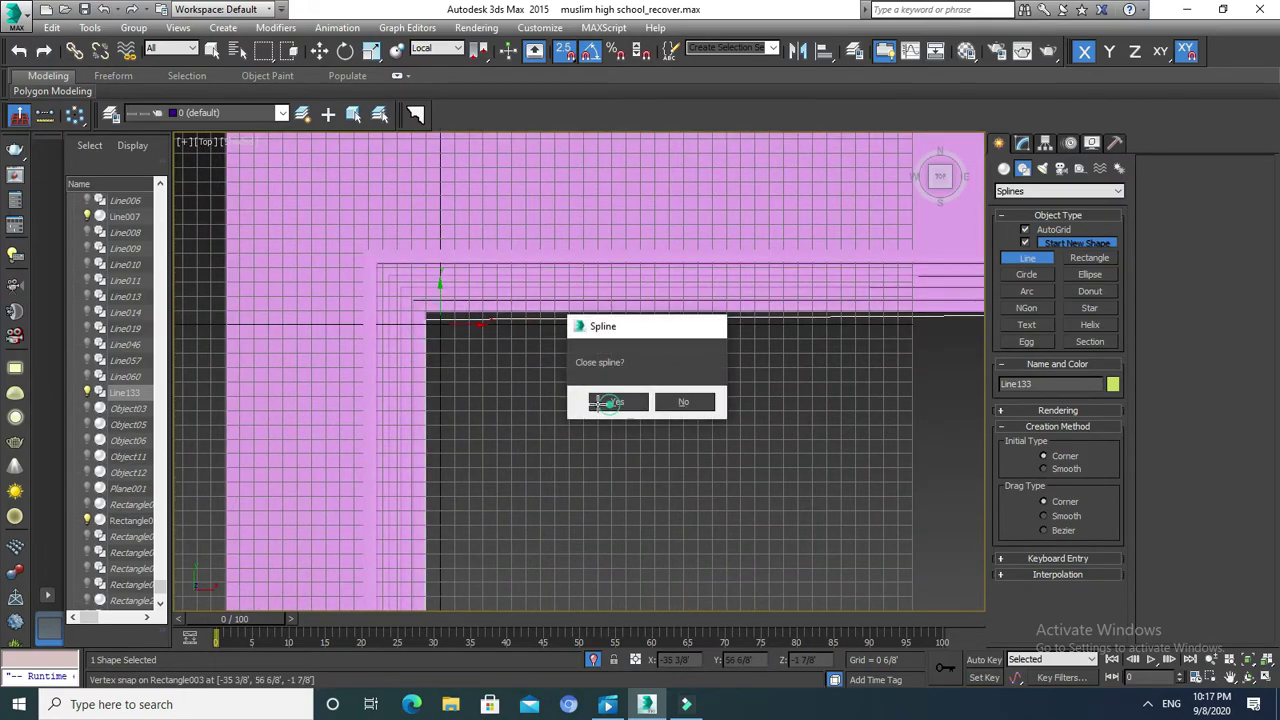
pyautogui.click(609, 403)
# In Line133's Vertex sub-object mode, nudge the corner vertex onto the wall corner.
pyautogui.click(1022, 143)
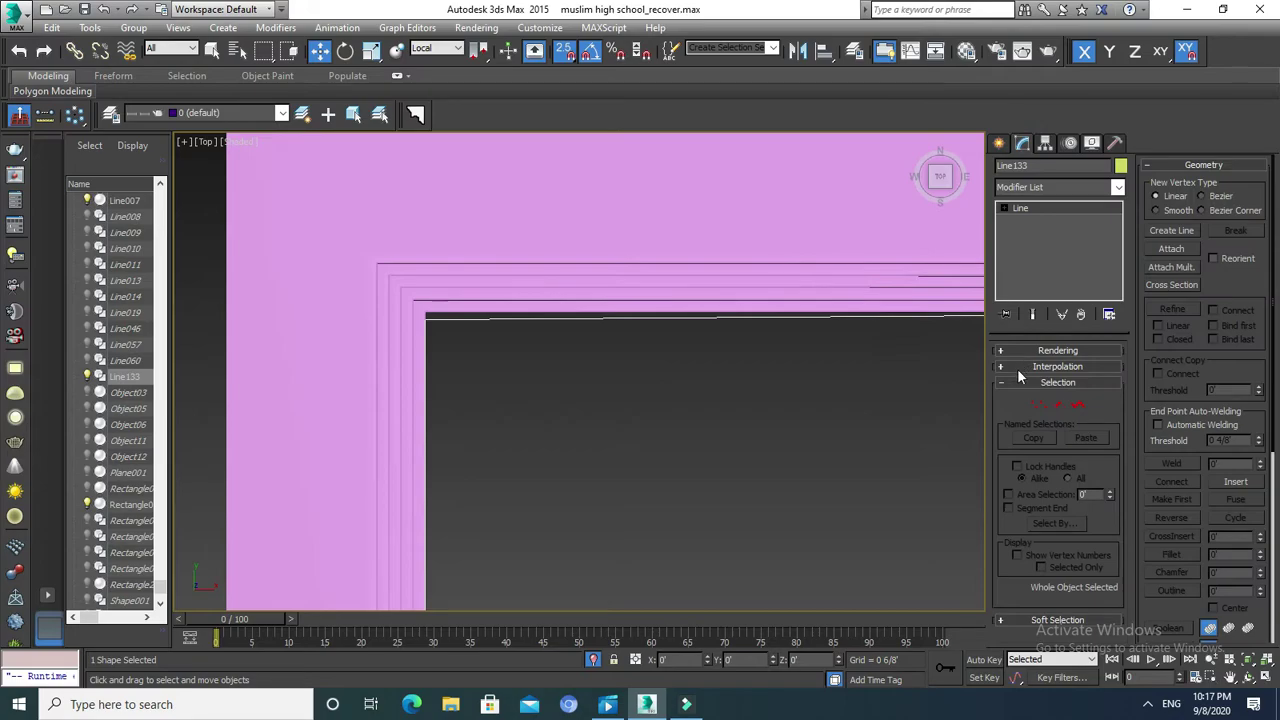
pyautogui.click(1038, 405)
pyautogui.click(426, 320)
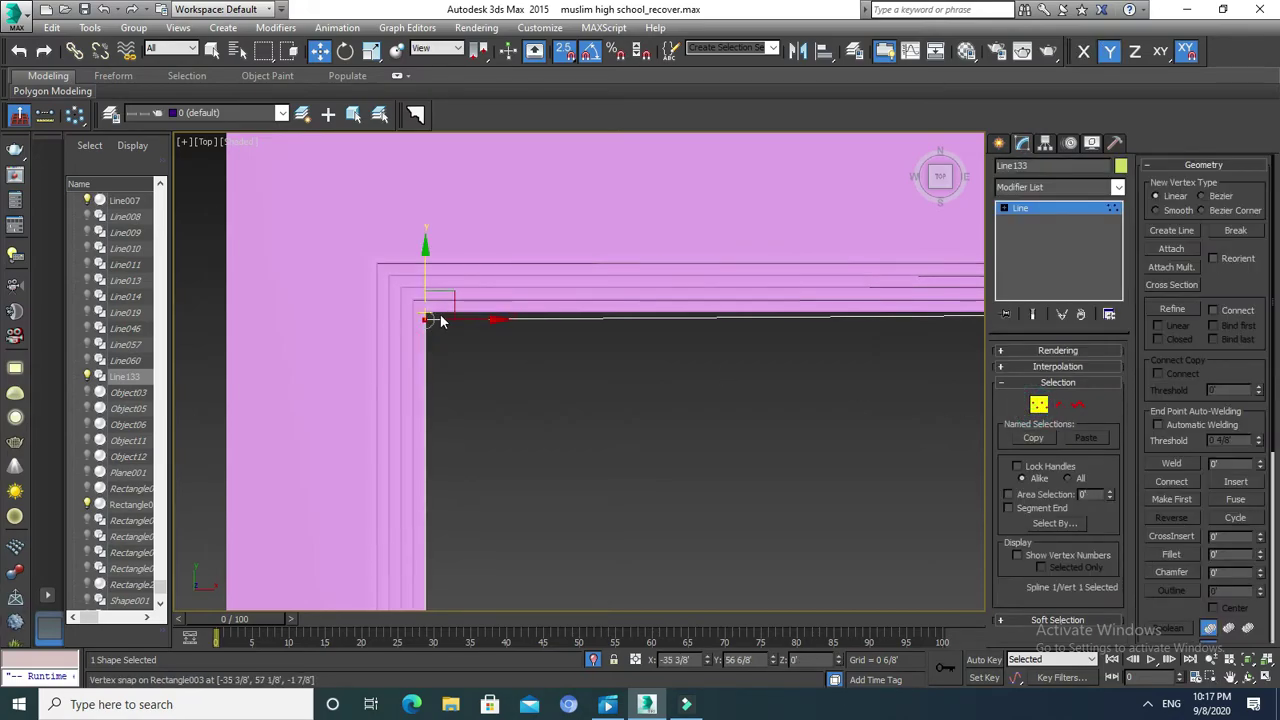
pyautogui.moveTo(426, 290); pyautogui.dragTo(426, 307)
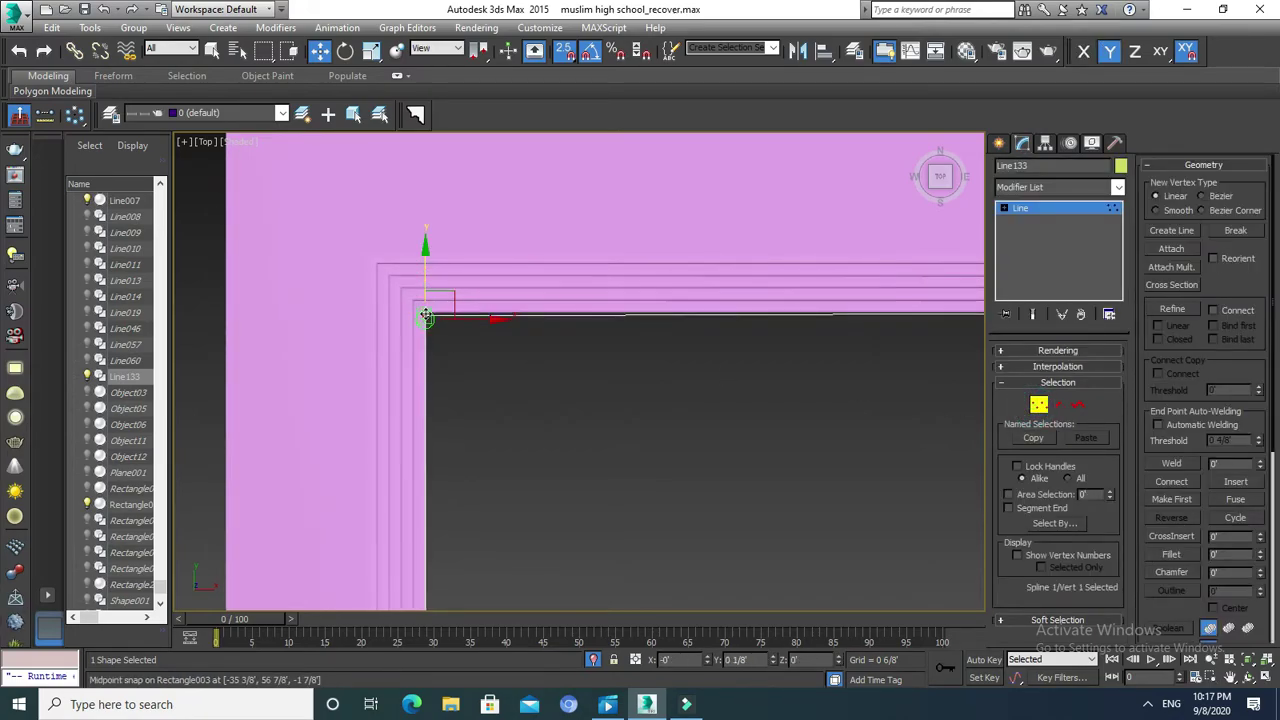
pyautogui.scroll(-3, 337, 314)
pyautogui.scroll(5, 766, 380)
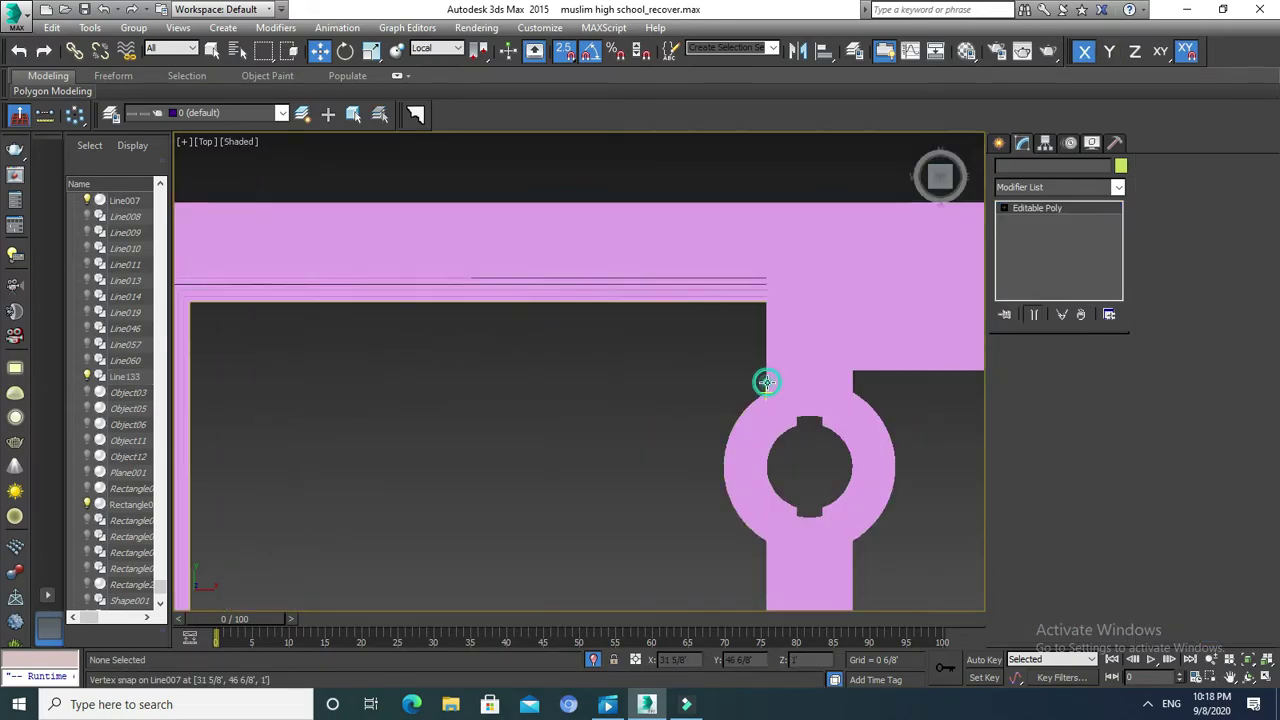
# Switch to wireframe with F3 and snap a Line133 vertex onto Line007's edge.
pyautogui.click(766, 382)
pyautogui.press('F3')
pyautogui.scroll(2, 764, 382)
pyautogui.scroll(2, 764, 382)
pyautogui.scroll(3, 762, 380)
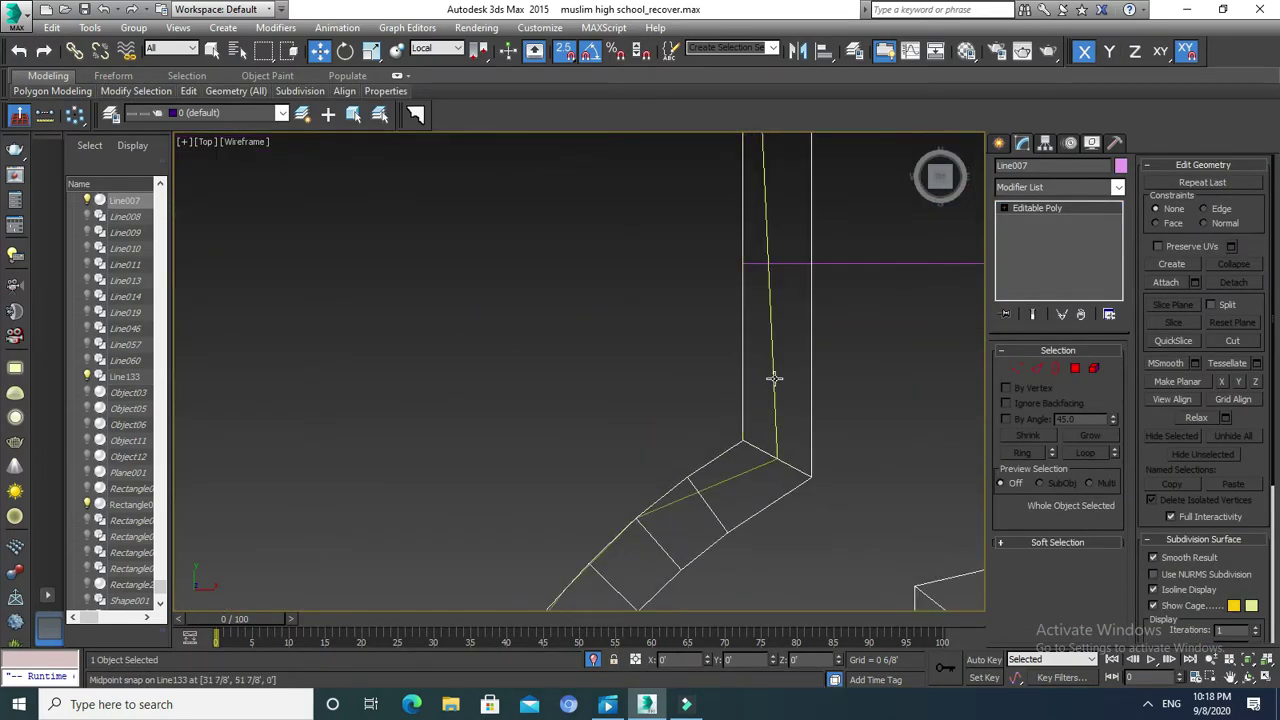
pyautogui.click(774, 378)
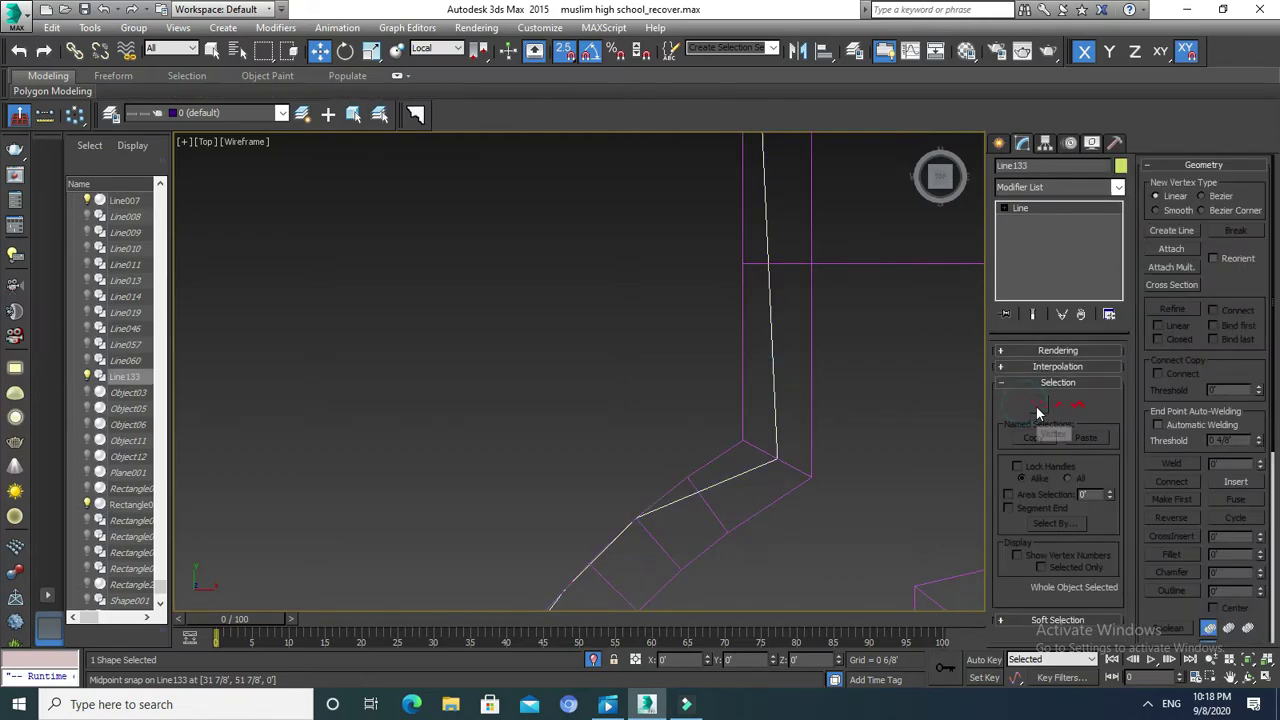
pyautogui.click(1038, 404)
pyautogui.moveTo(776, 459); pyautogui.dragTo(740, 438)
# Snap the spline's end vertex down onto the neighbouring Rectangle003 edge.
pyautogui.scroll(-3, 716, 413)
pyautogui.scroll(5, 730, 354)
pyautogui.scroll(2, 716, 254)
pyautogui.scroll(-2, 712, 252)
pyautogui.scroll(3, 766, 314)
pyautogui.moveTo(672, 376); pyautogui.dragTo(652, 232, button='middle')
pyautogui.moveTo(705, 235); pyautogui.dragTo(716, 410)
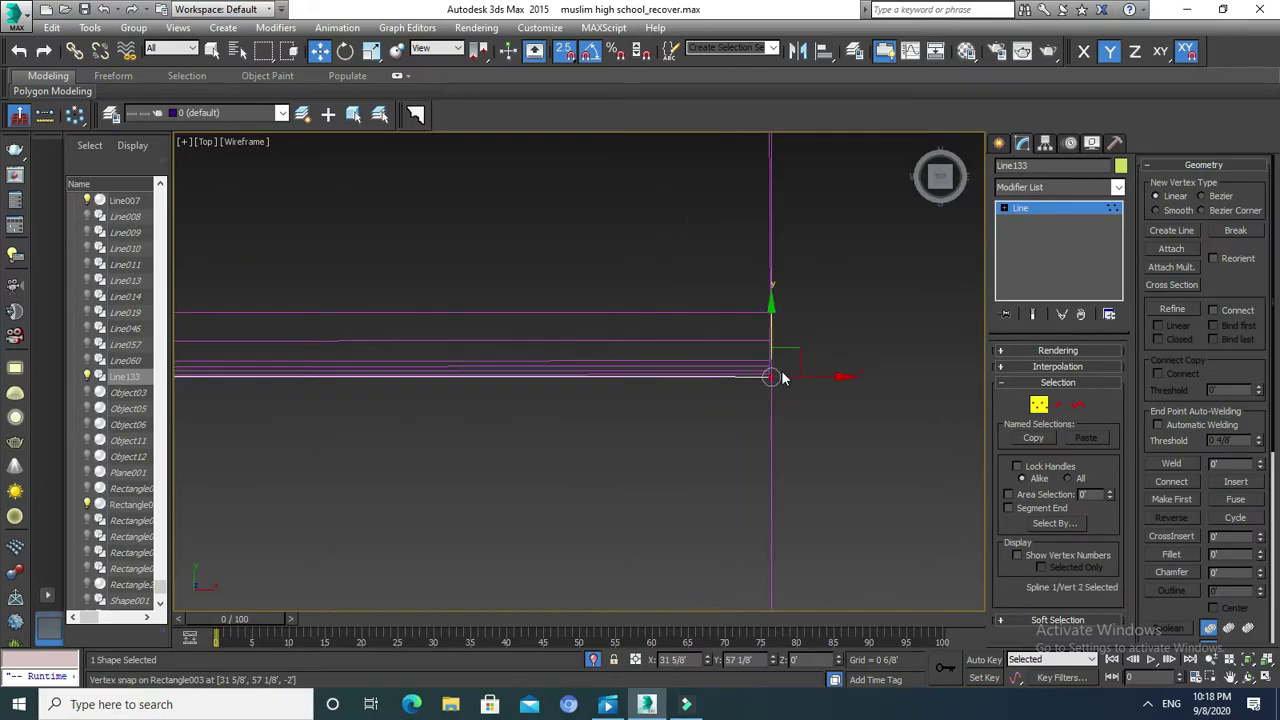
pyautogui.scroll(2, 439, 405)
pyautogui.scroll(-2, 439, 405)
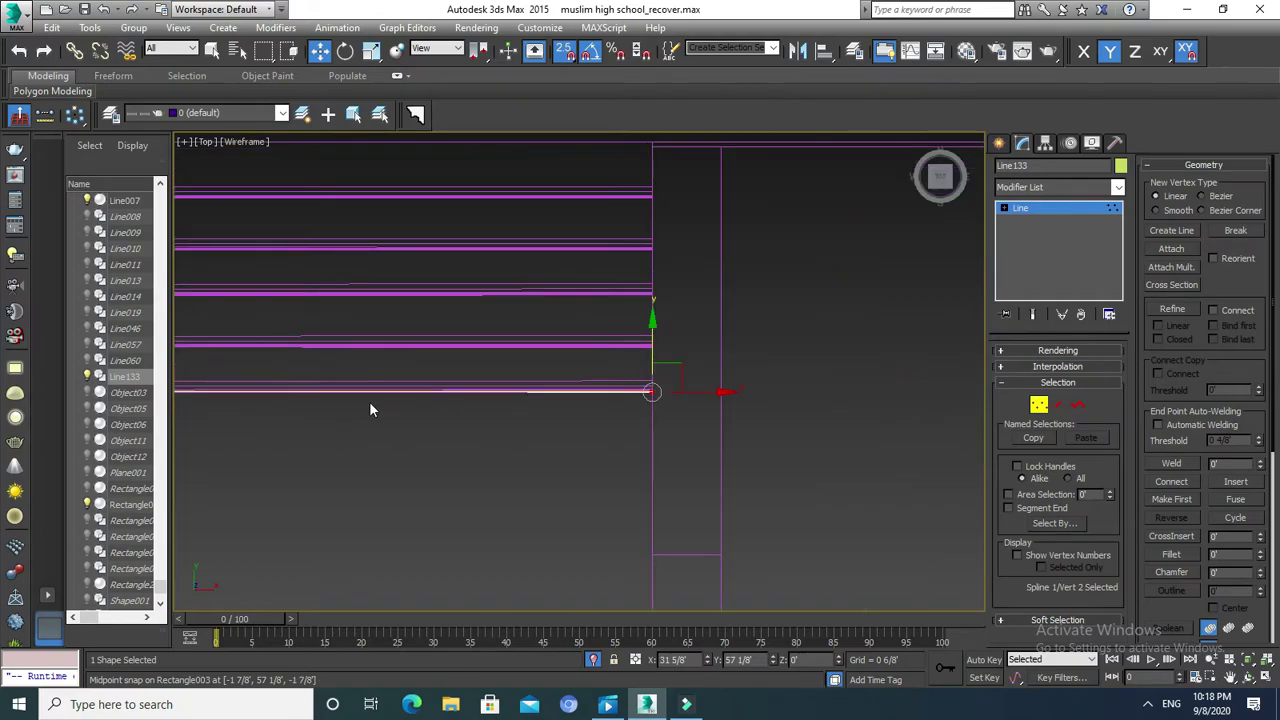
pyautogui.scroll(2, 623, 420)
pyautogui.scroll(-2, 754, 421)
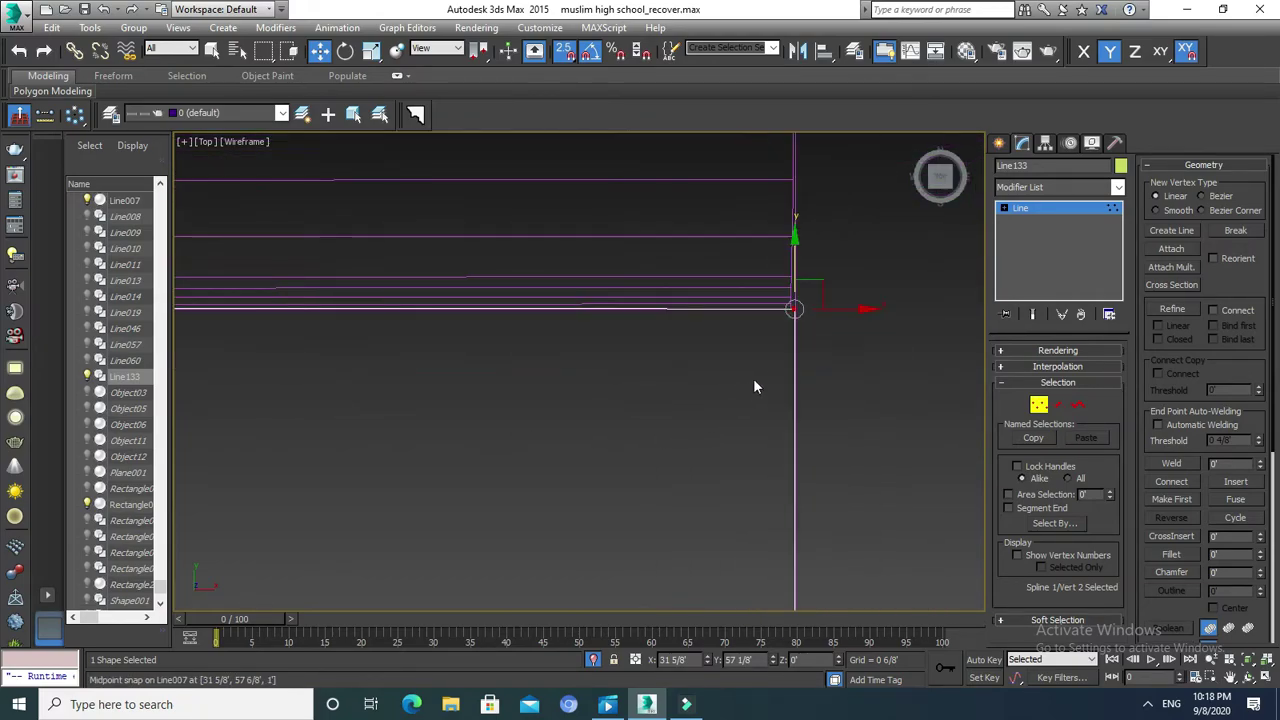
pyautogui.scroll(2, 735, 420)
# Exit vertex editing and select Rectangle003.
pyautogui.click(1039, 404)
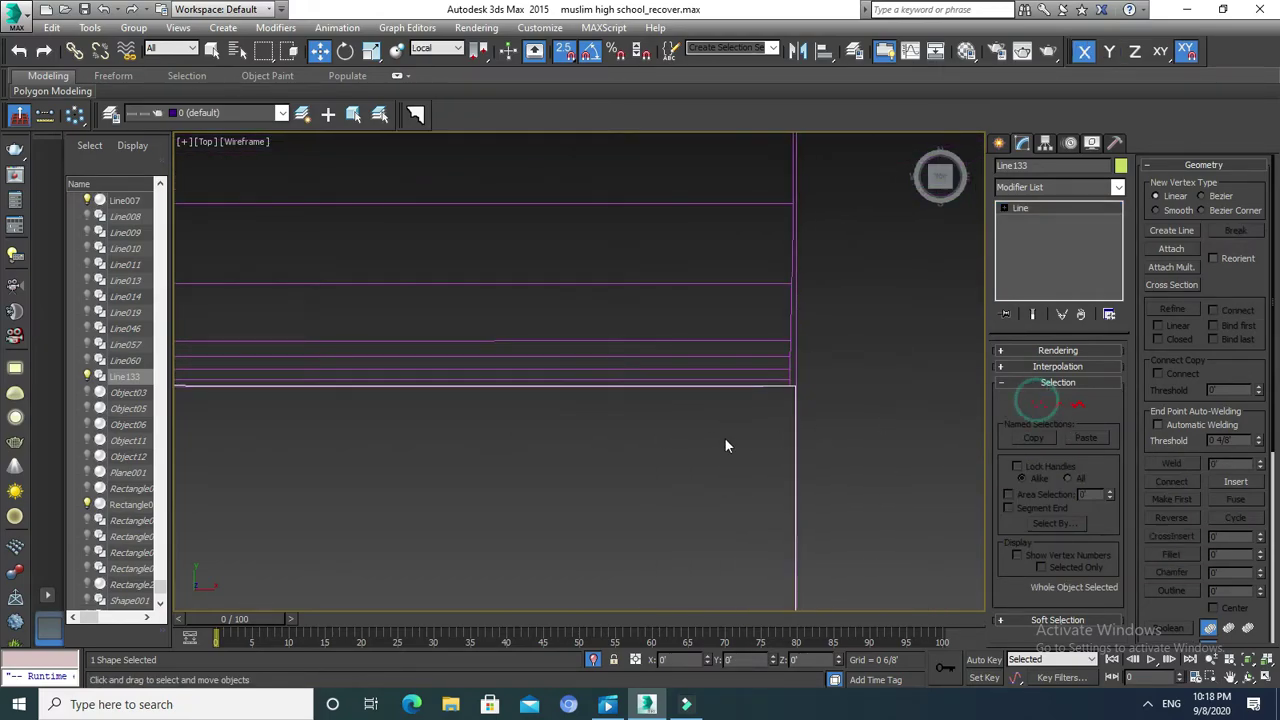
pyautogui.click(724, 437)
pyautogui.click(743, 341)
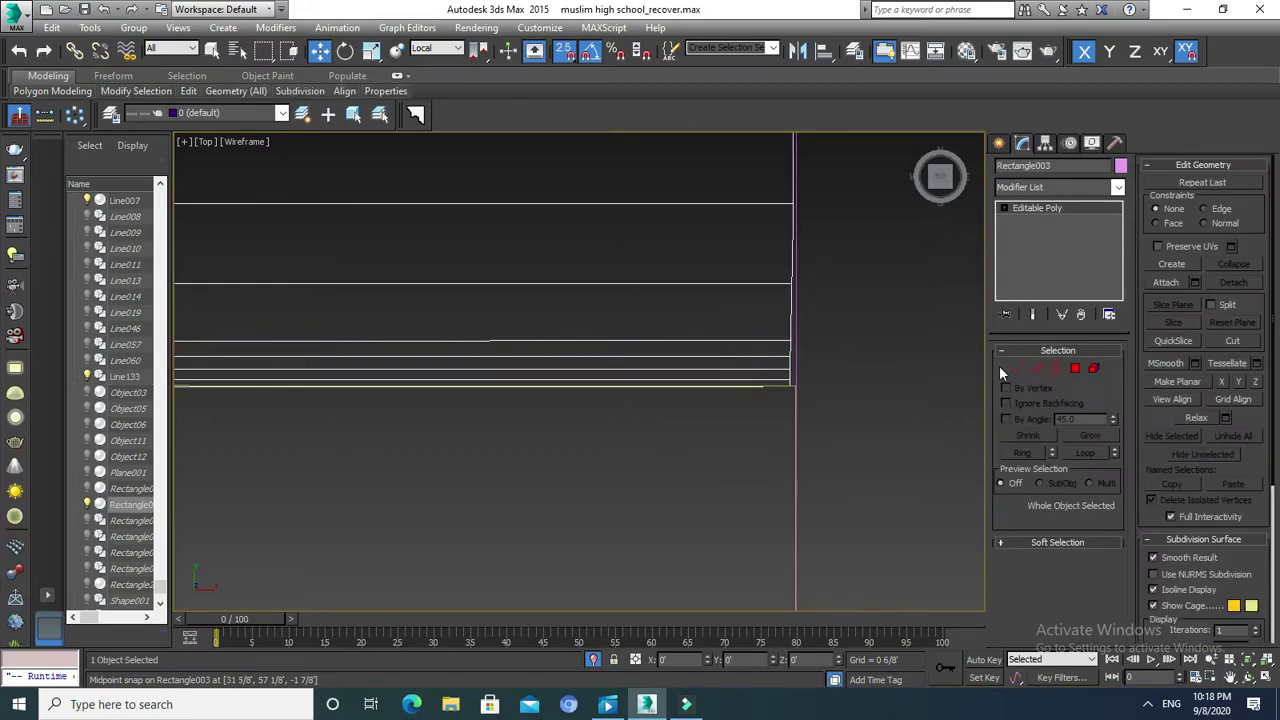
# Box-select Rectangle003's eight line-end vertices and snap them onto the vertical courtyard edge.
pyautogui.click(1017, 370)
pyautogui.moveTo(702, 450); pyautogui.dragTo(839, 326)
pyautogui.scroll(3, 768, 393)
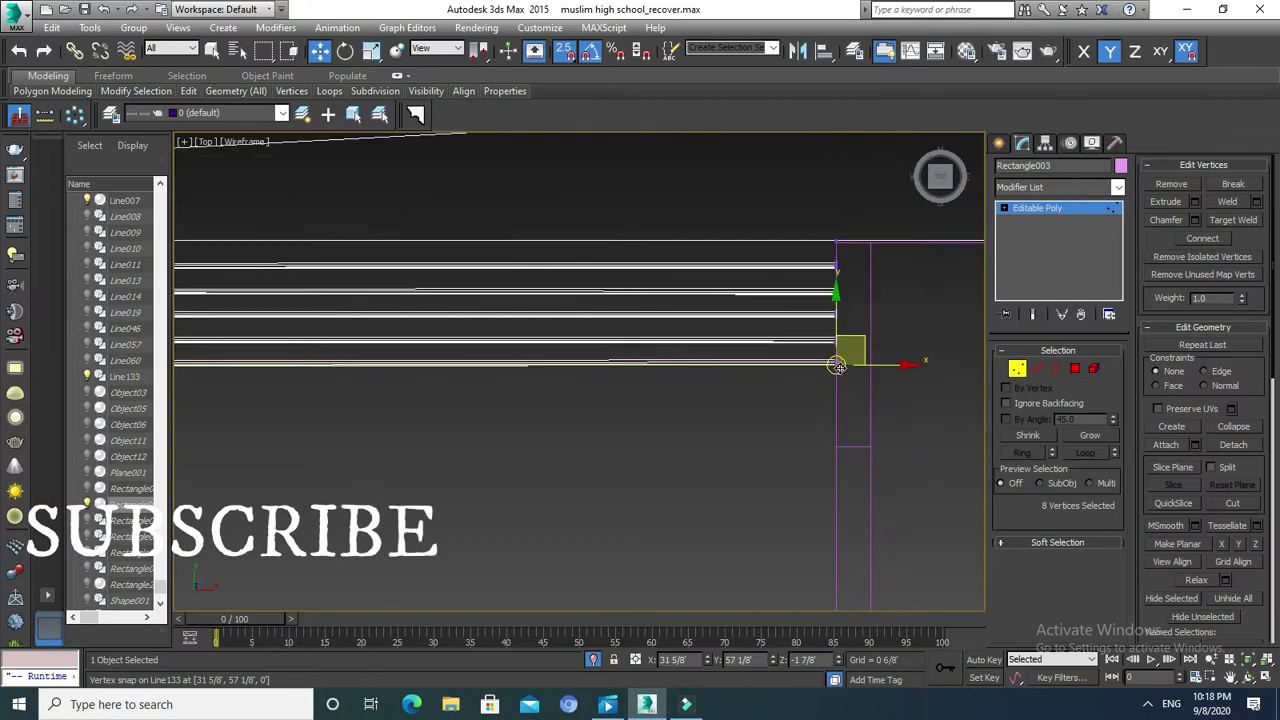
pyautogui.moveTo(920, 352); pyautogui.dragTo(419, 397)
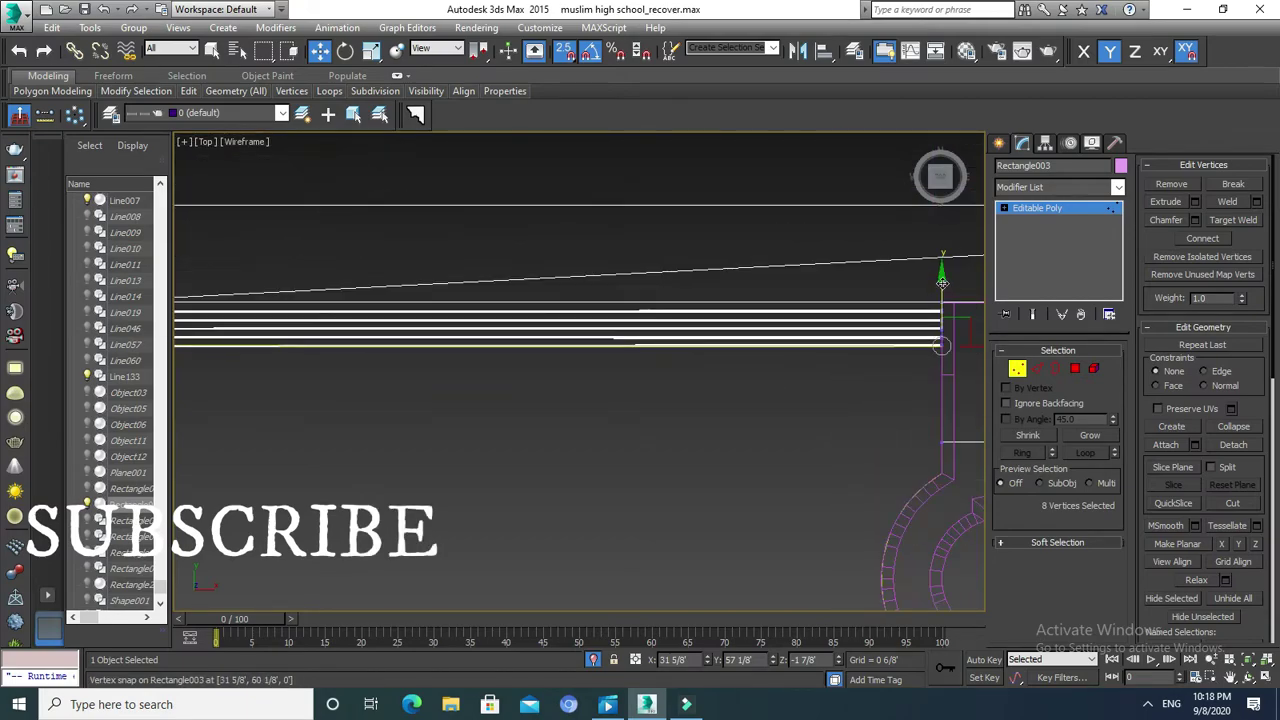
pyautogui.moveTo(419, 397); pyautogui.dragTo(506, 400, button='middle')
pyautogui.scroll(4, 349, 400)
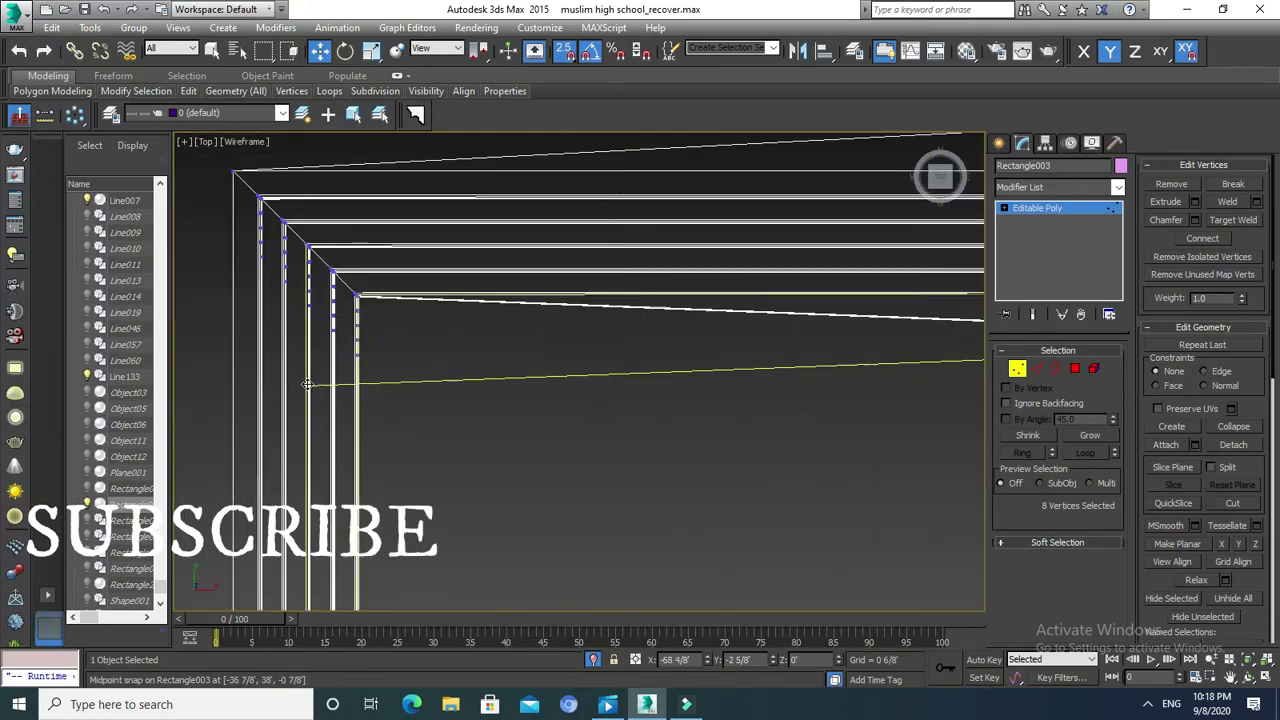
pyautogui.moveTo(365, 297); pyautogui.dragTo(367, 297)
# Check the moved line ends, then deselect the vertices and Rectangle003.
pyautogui.scroll(-3, 383, 341)
pyautogui.moveTo(383, 341); pyautogui.dragTo(255, 364, button='middle')
pyautogui.scroll(2, 744, 372)
pyautogui.scroll(-1, 683, 383)
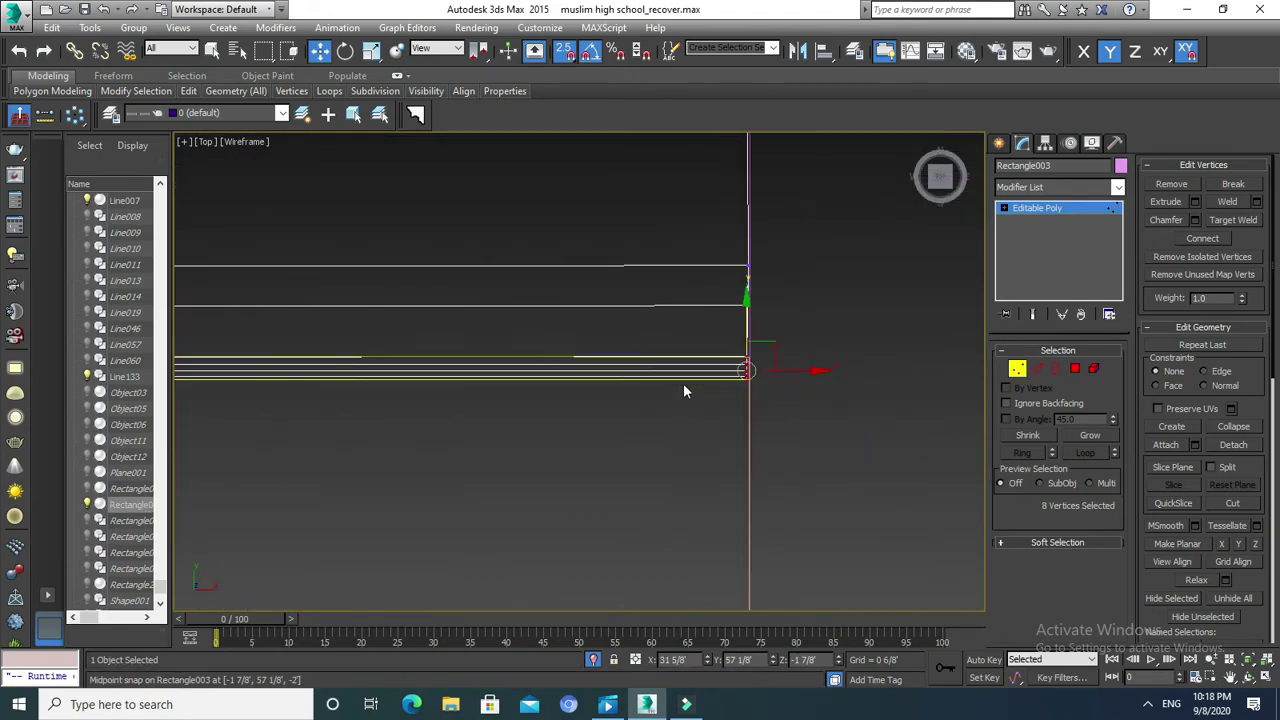
pyautogui.scroll(1, 684, 384)
pyautogui.moveTo(705, 398); pyautogui.dragTo(700, 449, button='middle')
pyautogui.click(701, 476)
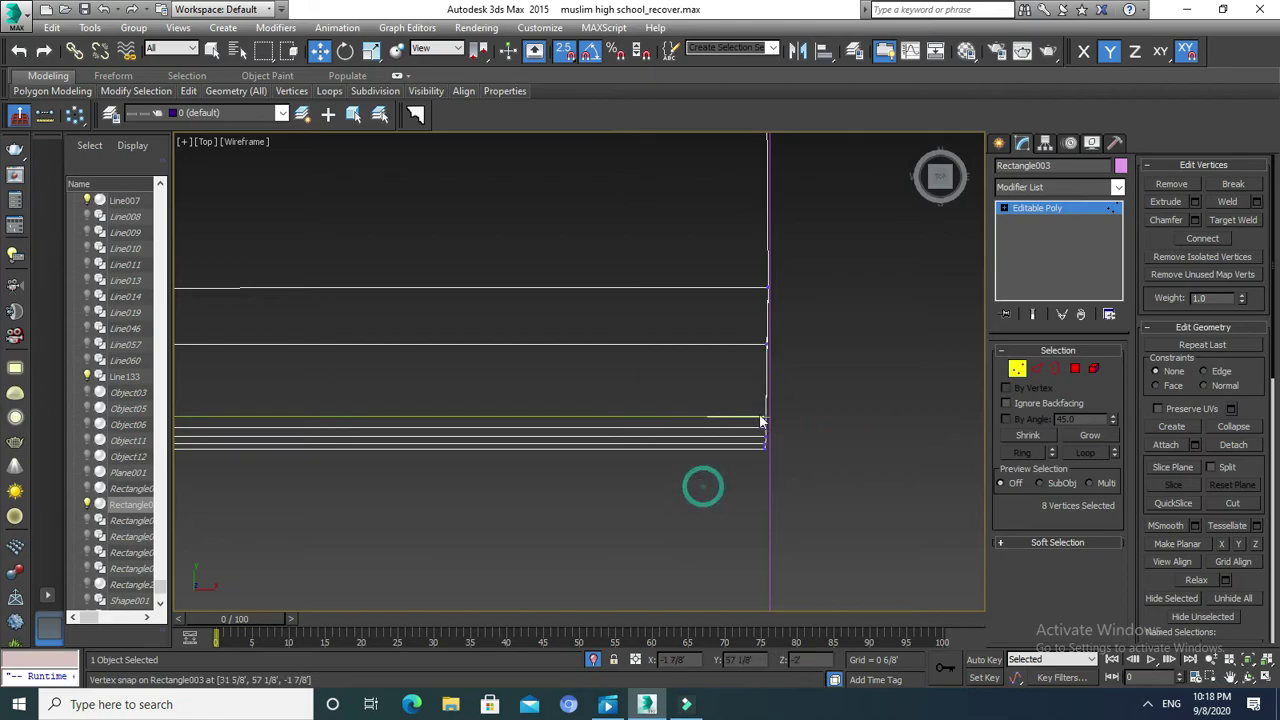
pyautogui.scroll(2, 784, 418)
pyautogui.scroll(-2, 745, 277)
pyautogui.scroll(-1, 745, 334)
pyautogui.scroll(2, 728, 542)
pyautogui.scroll(1, 740, 553)
pyautogui.scroll(1, 705, 515)
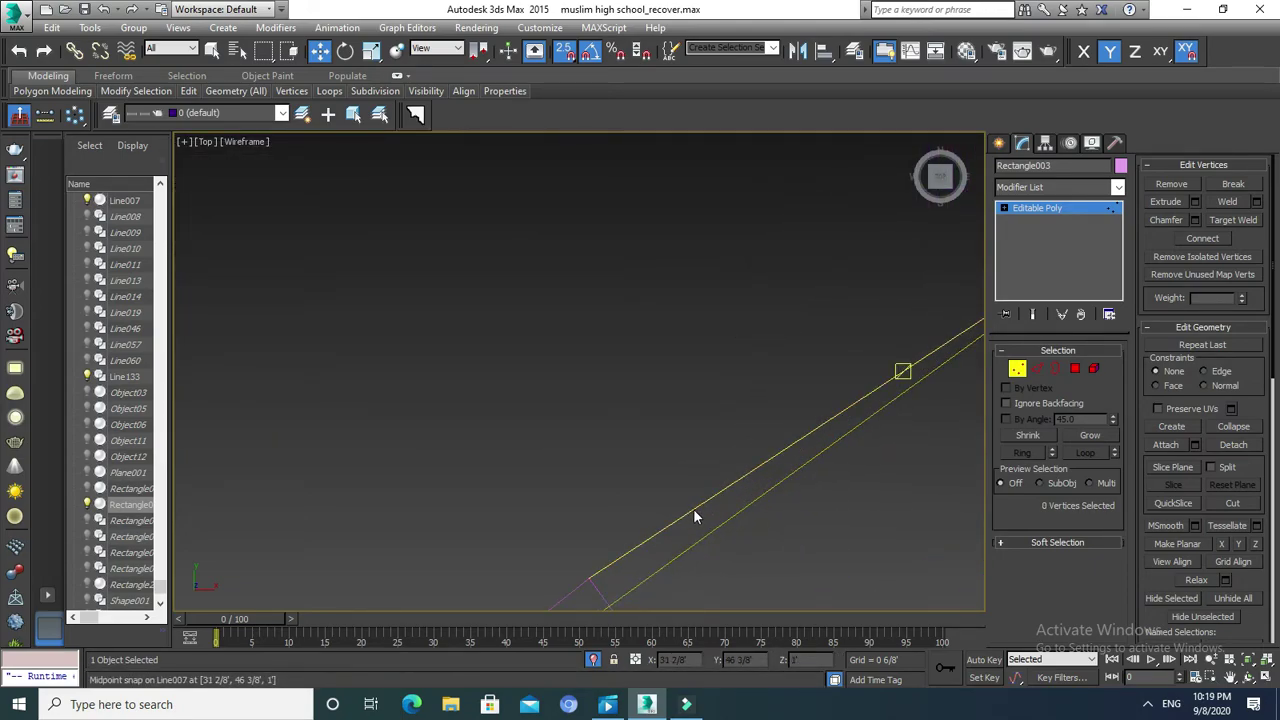
pyautogui.click(686, 323)
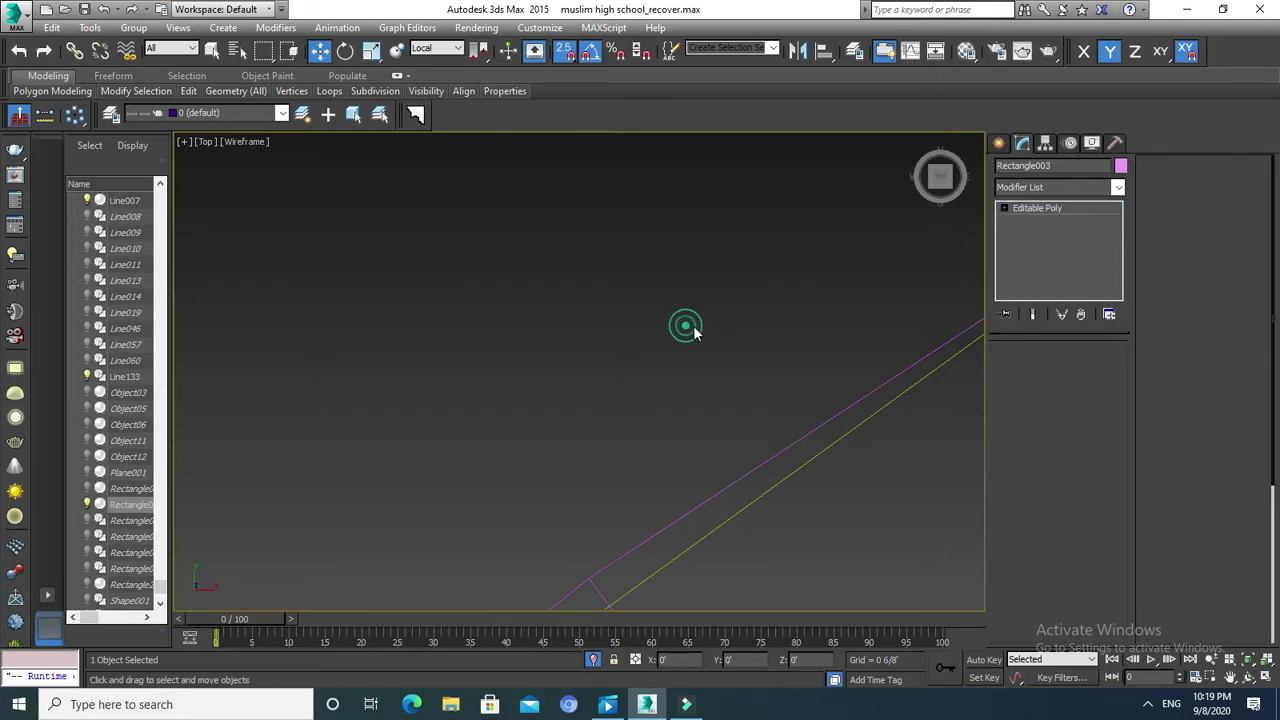
# Select Line133 and snap-move it onto the inner magenta courtyard shape.
pyautogui.click(742, 478)
pyautogui.click(757, 497)
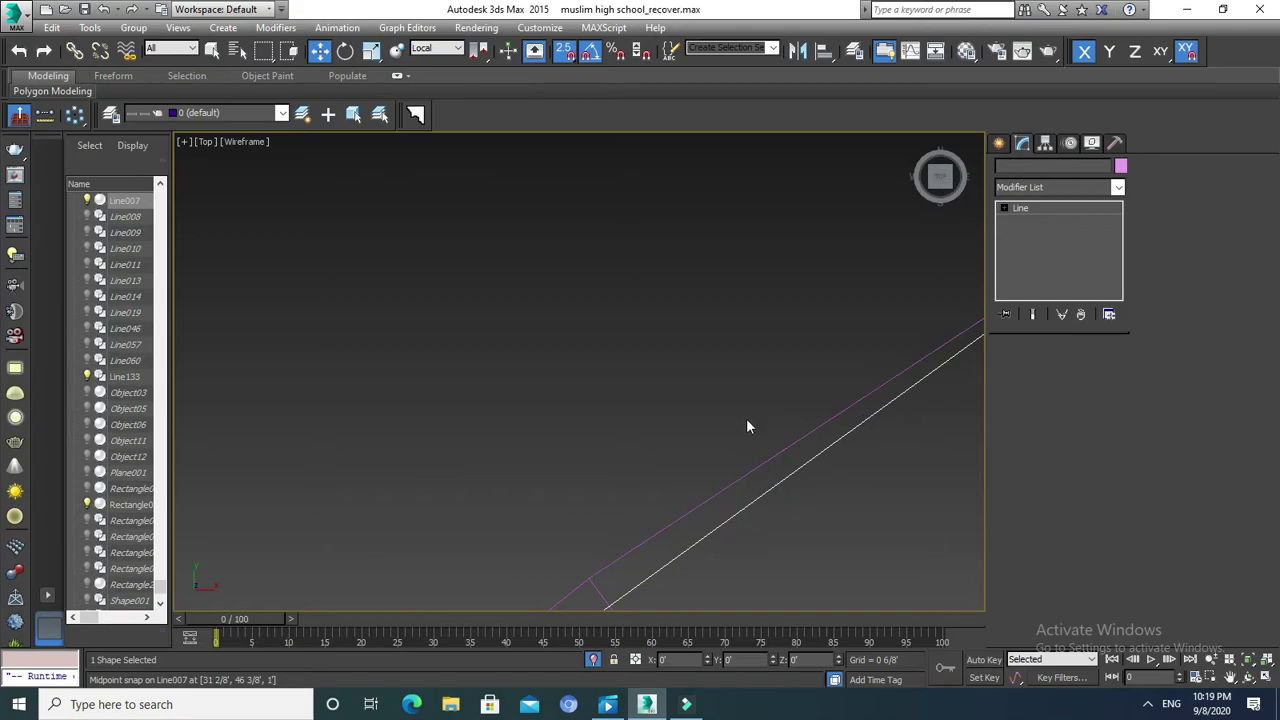
pyautogui.scroll(-5, 750, 423)
pyautogui.scroll(-2, 790, 415)
pyautogui.scroll(-4, 810, 425)
pyautogui.moveTo(784, 473); pyautogui.dragTo(778, 313, button='middle')
pyautogui.moveTo(804, 304); pyautogui.dragTo(662, 329)
pyautogui.moveTo(662, 329)
pyautogui.mouseDown(button='middle')
pyautogui.moveTo(614, 320)
pyautogui.moveTo(609, 305)
pyautogui.mouseUp(button='middle')
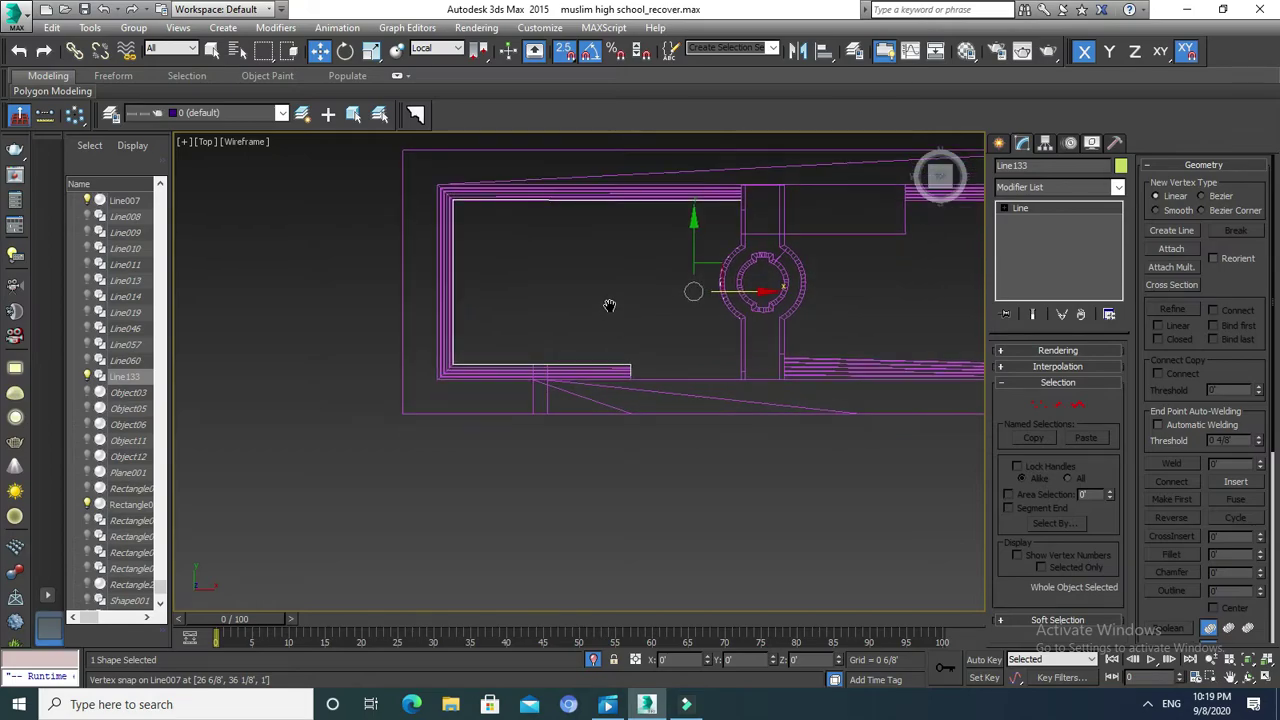
# In Spline sub-object mode, drag an Outline offset on the courtyard spline for the curb.
pyautogui.click(1077, 405)
pyautogui.scroll(5, 734, 380)
pyautogui.scroll(2, 734, 380)
pyautogui.scroll(-2, 767, 381)
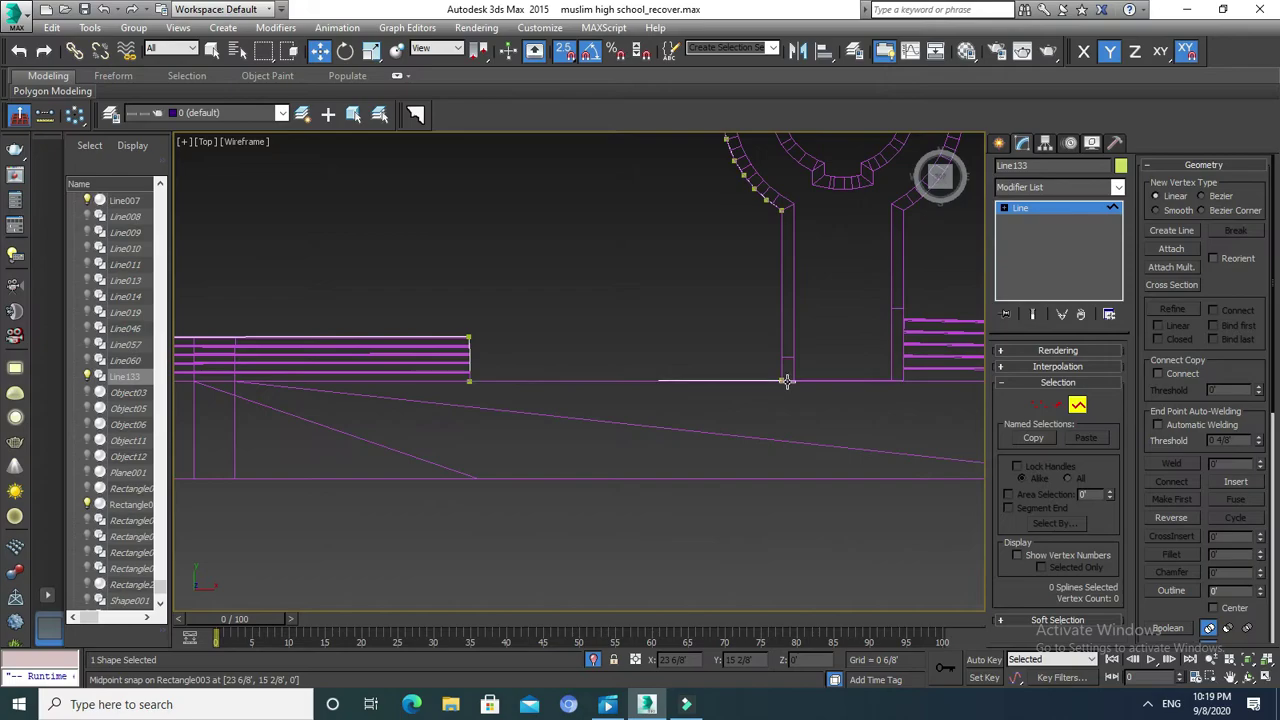
pyautogui.click(779, 352)
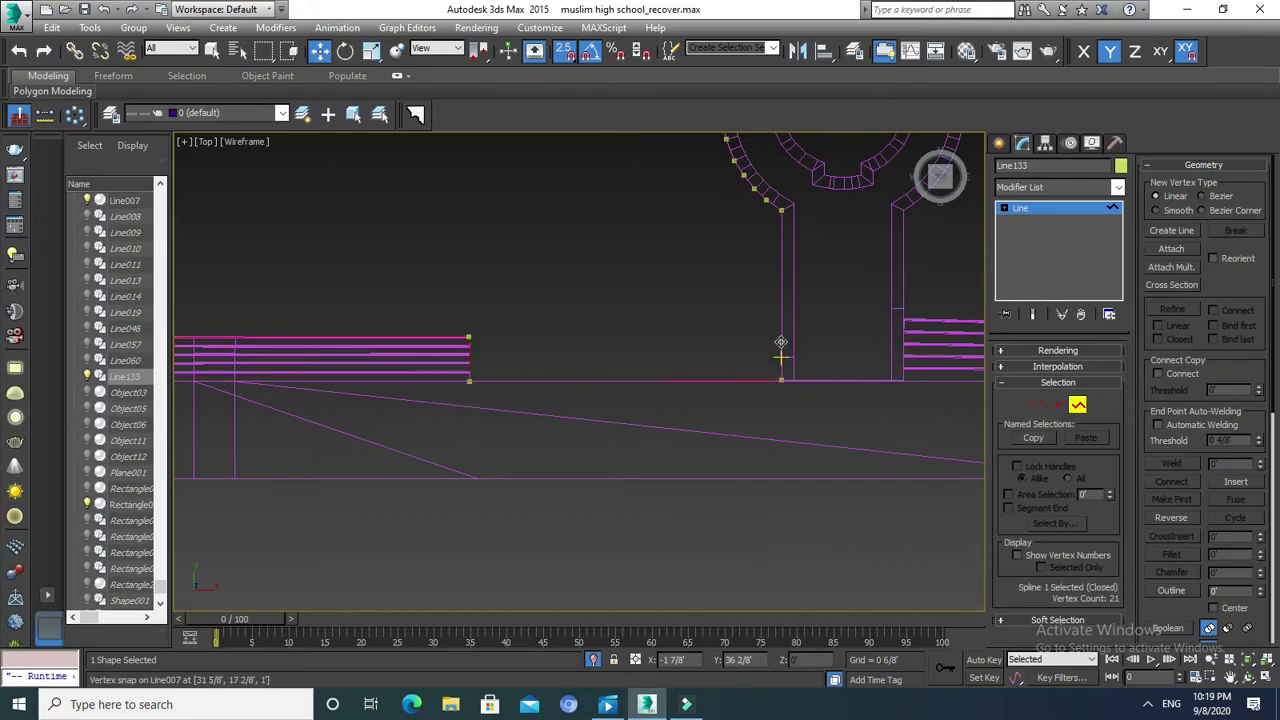
pyautogui.click(1174, 591)
pyautogui.moveTo(610, 381); pyautogui.dragTo(607, 430)
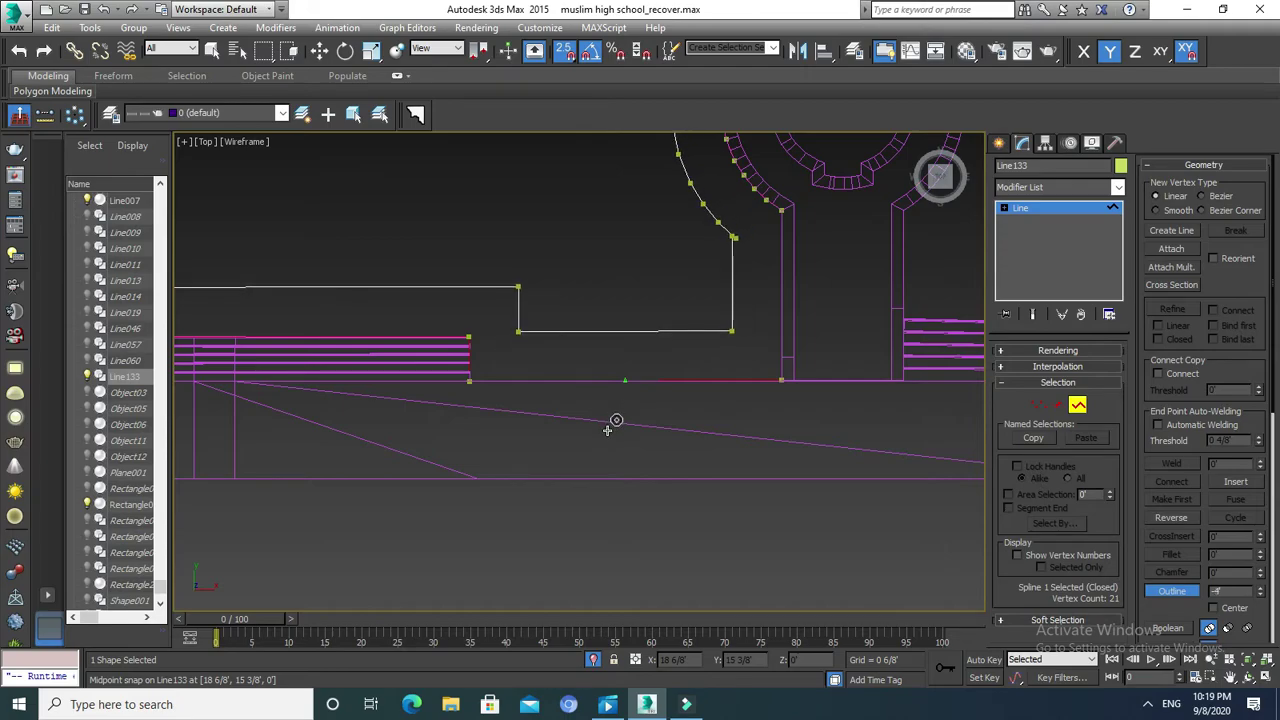
pyautogui.scroll(1, 624, 302)
# Delete the stray segment and the two short vertical segments from the courtyard outline.
pyautogui.scroll(1, 628, 294)
pyautogui.scroll(-4, 628, 294)
pyautogui.scroll(2, 661, 328)
pyautogui.scroll(2, 661, 328)
pyautogui.scroll(1, 651, 331)
pyautogui.scroll(1, 651, 329)
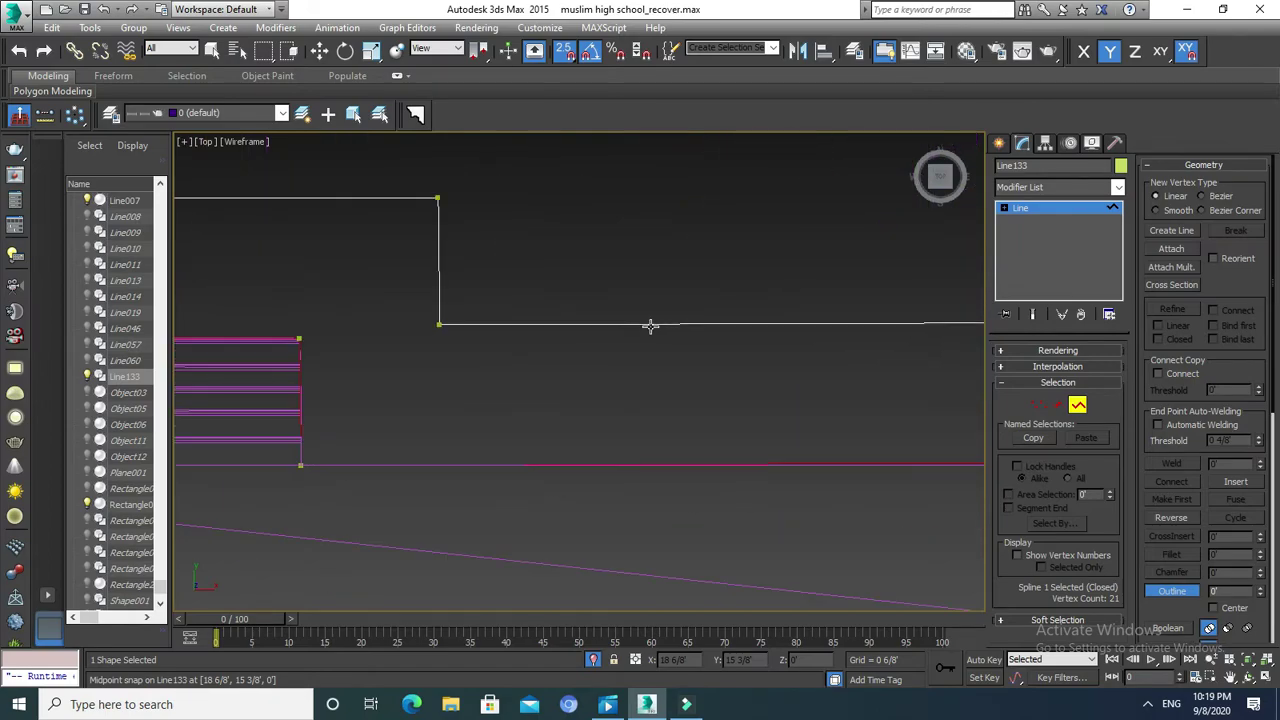
pyautogui.click(1058, 403)
pyautogui.moveTo(623, 266); pyautogui.dragTo(630, 351)
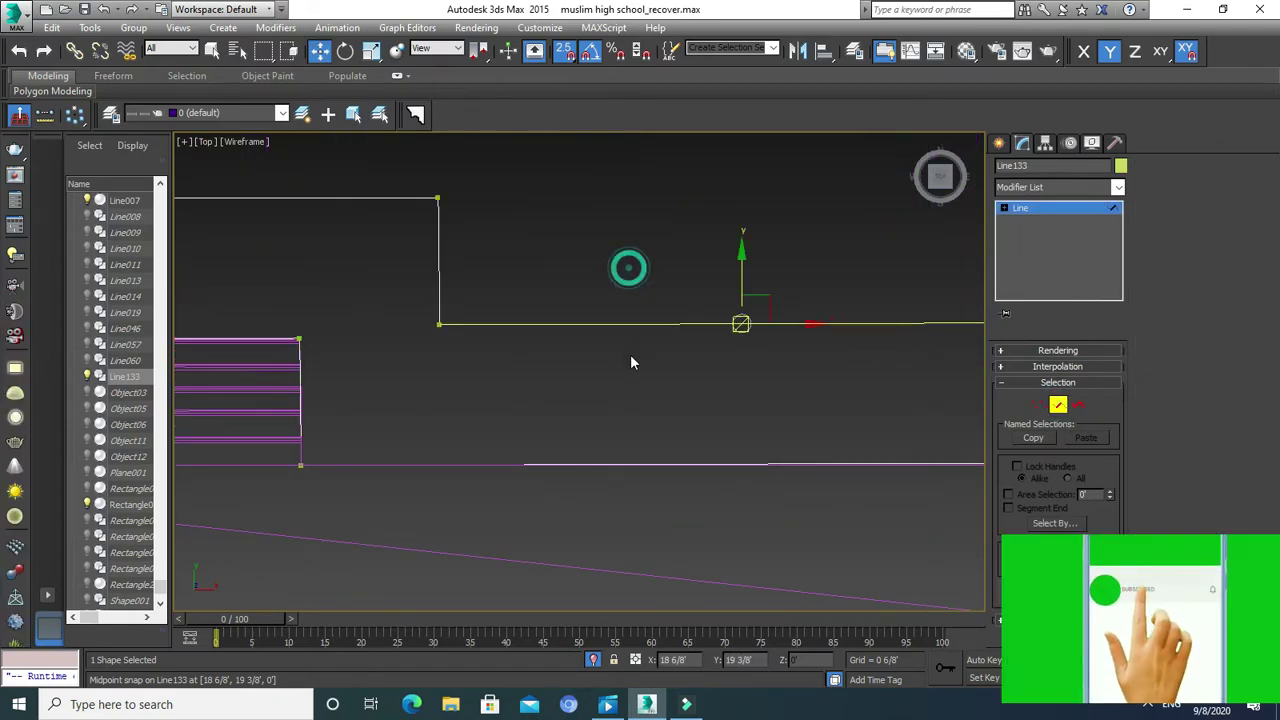
pyautogui.scroll(-2, 612, 362)
pyautogui.scroll(-1, 611, 364)
pyautogui.press('Delete')
pyautogui.moveTo(580, 326); pyautogui.dragTo(500, 363)
pyautogui.press('Delete')
pyautogui.moveTo(548, 357); pyautogui.dragTo(531, 363, button='middle')
pyautogui.press('Delete')
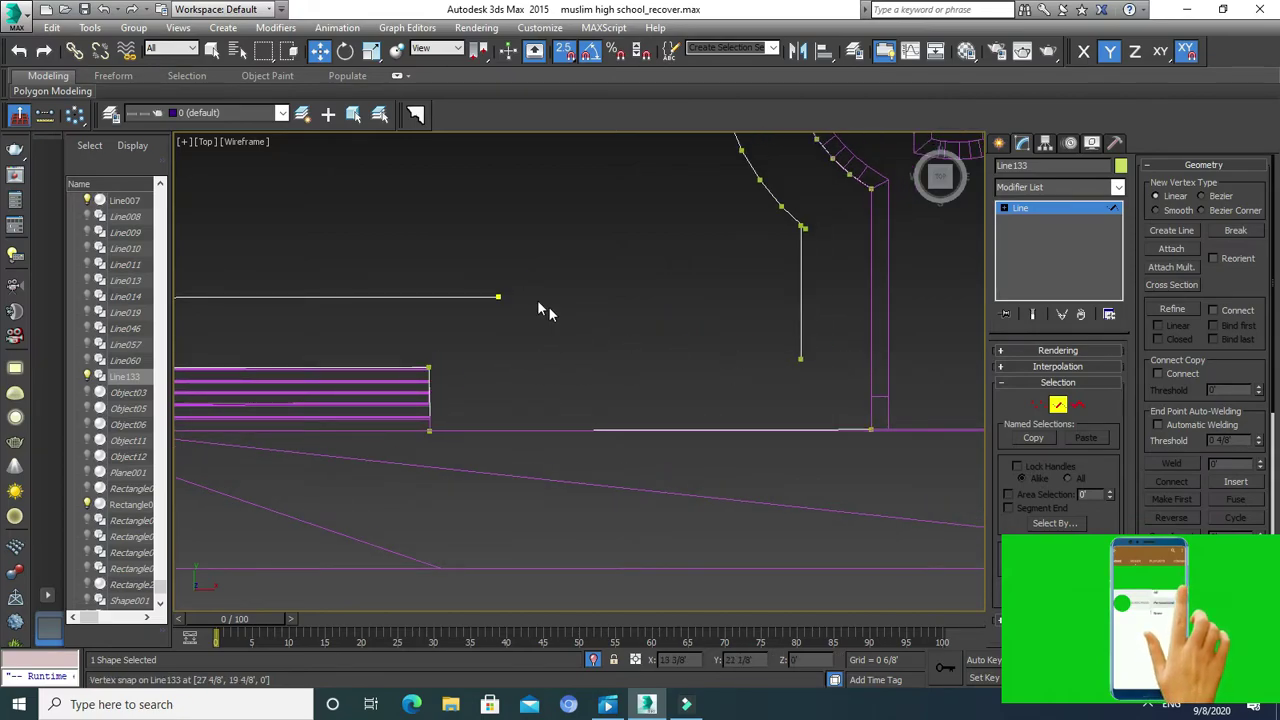
# At Vertex level, drag the outline's open end vertex across the gap to the vertical segment.
pyautogui.click(496, 297)
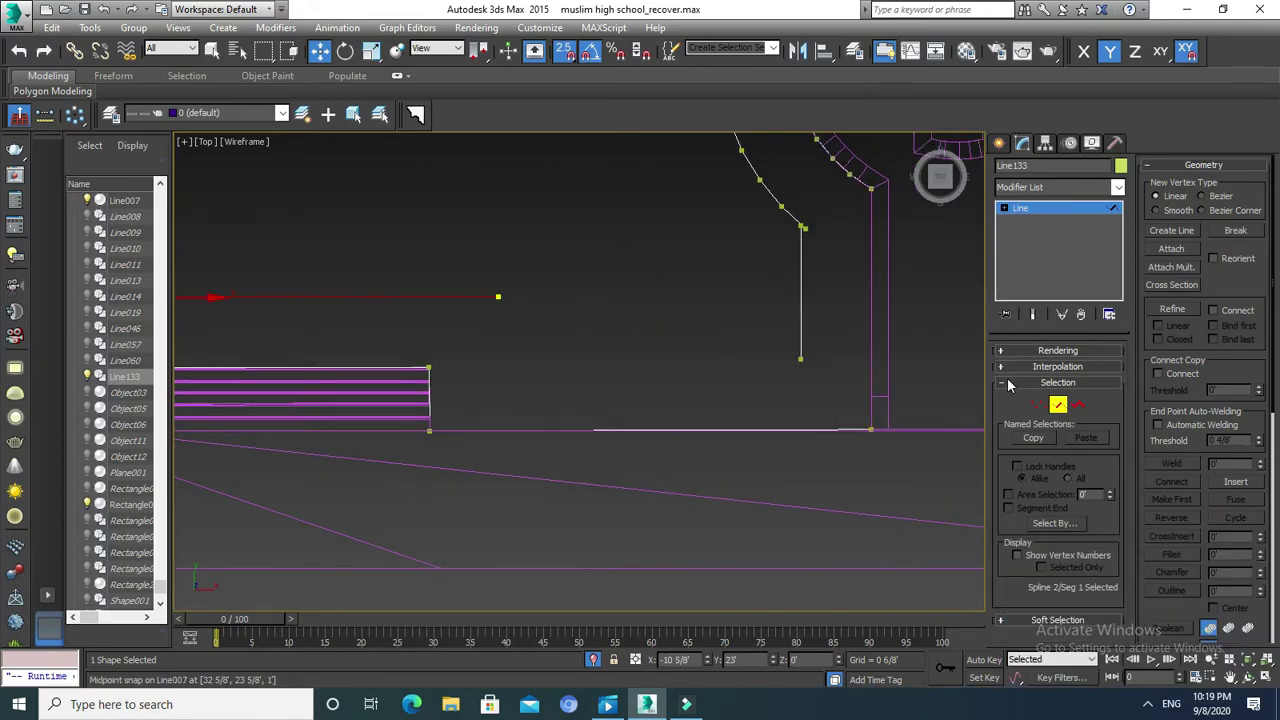
pyautogui.press('1')
pyautogui.click(498, 296)
pyautogui.moveTo(508, 268); pyautogui.dragTo(812, 387)
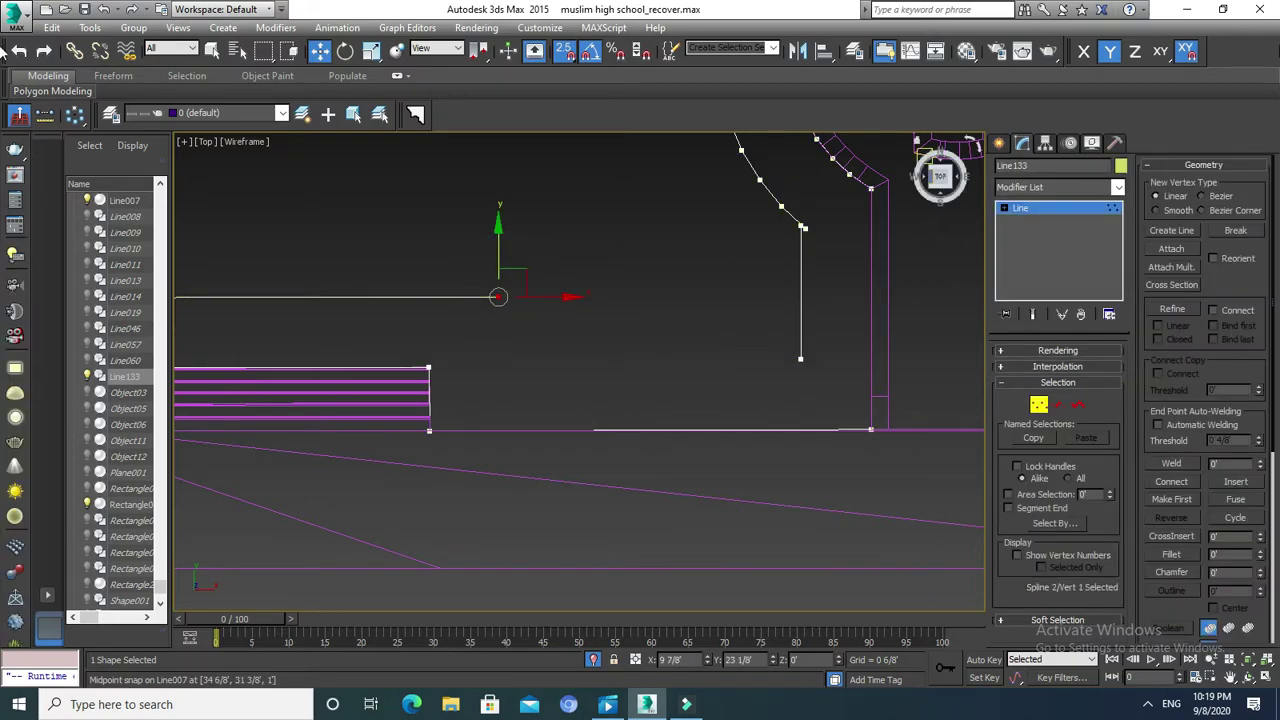
pyautogui.moveTo(567, 298)
pyautogui.mouseDown()
pyautogui.moveTo(808, 371)
pyautogui.moveTo(804, 388)
pyautogui.mouseUp()
pyautogui.moveTo(761, 388); pyautogui.dragTo(746, 408, button='middle')
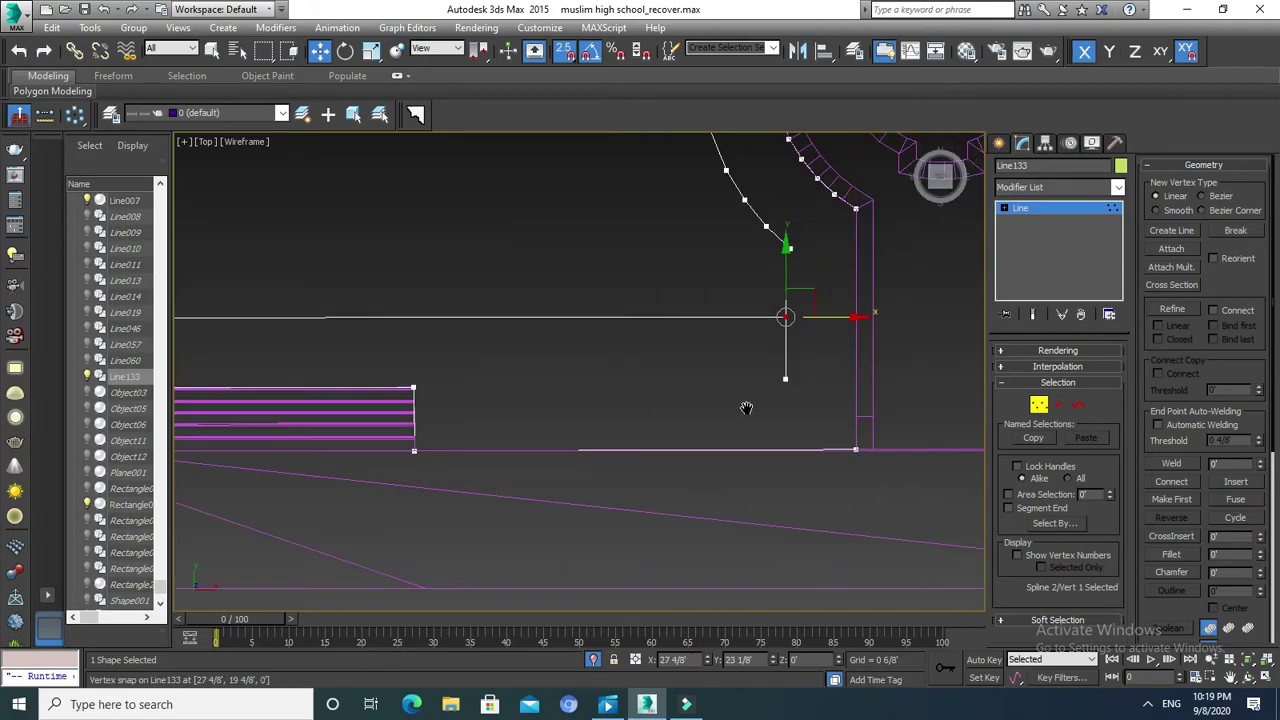
pyautogui.click(786, 380)
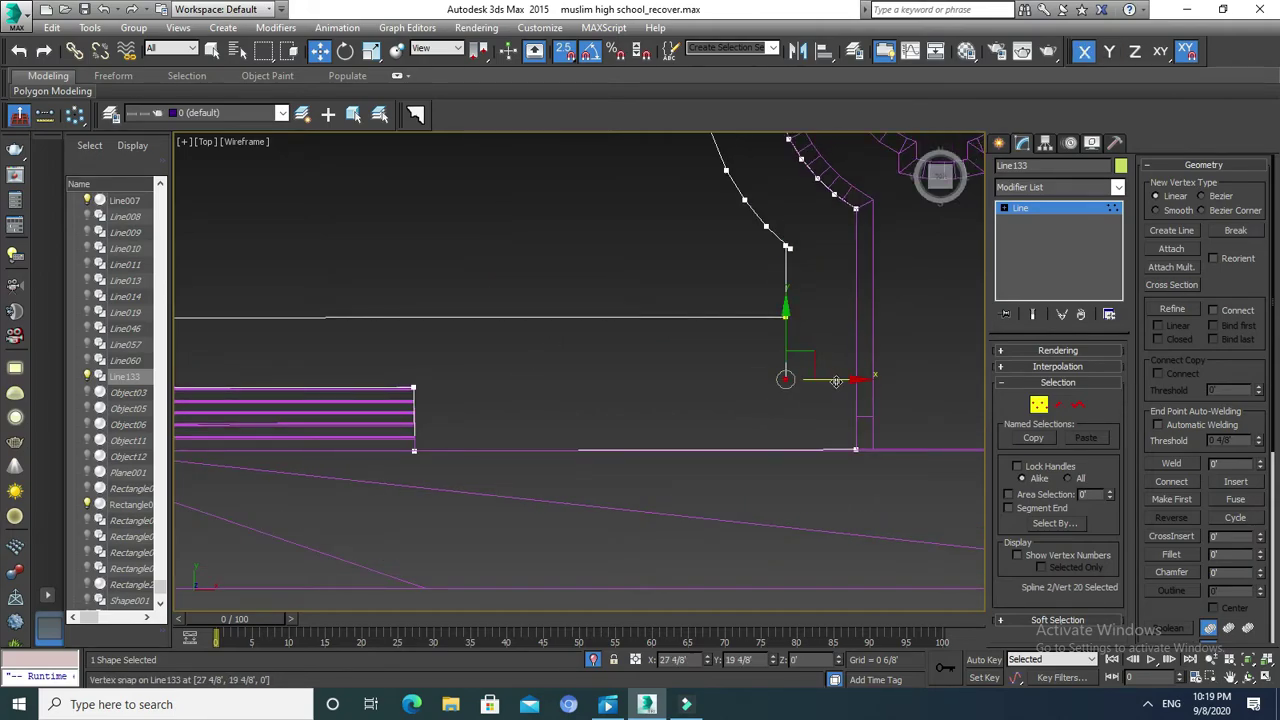
pyautogui.scroll(2, 836, 381)
pyautogui.moveTo(754, 329); pyautogui.dragTo(688, 324, button='middle')
# At Spline level, clear the selection and box-select the outline's vertical spline.
pyautogui.click(1077, 404)
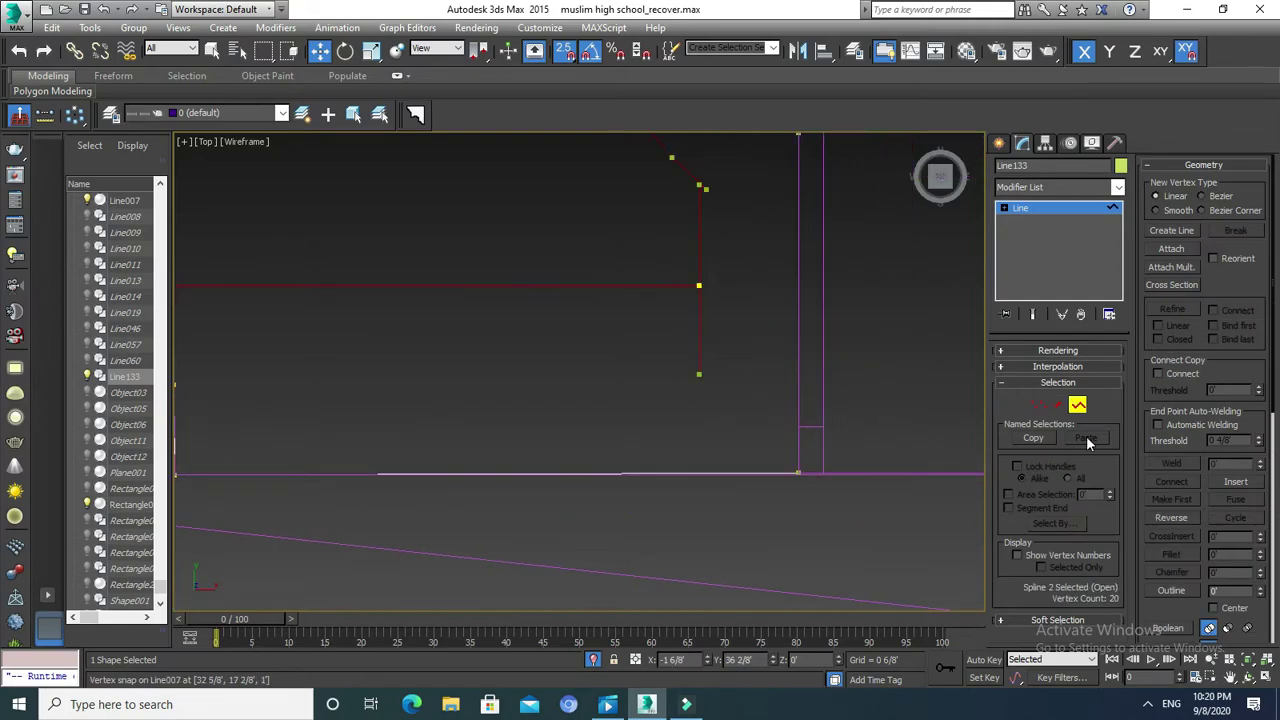
pyautogui.scroll(-3, 1207, 600)
pyautogui.scroll(-3, 1193, 572)
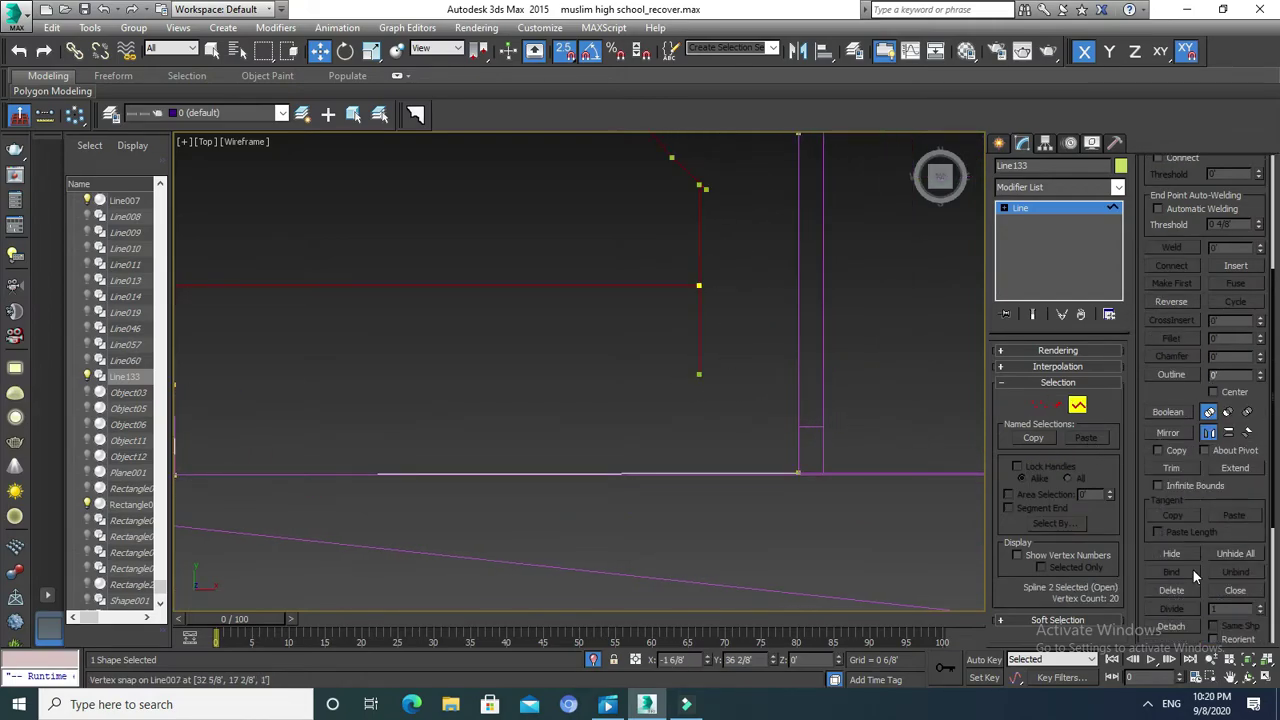
pyautogui.click(739, 366)
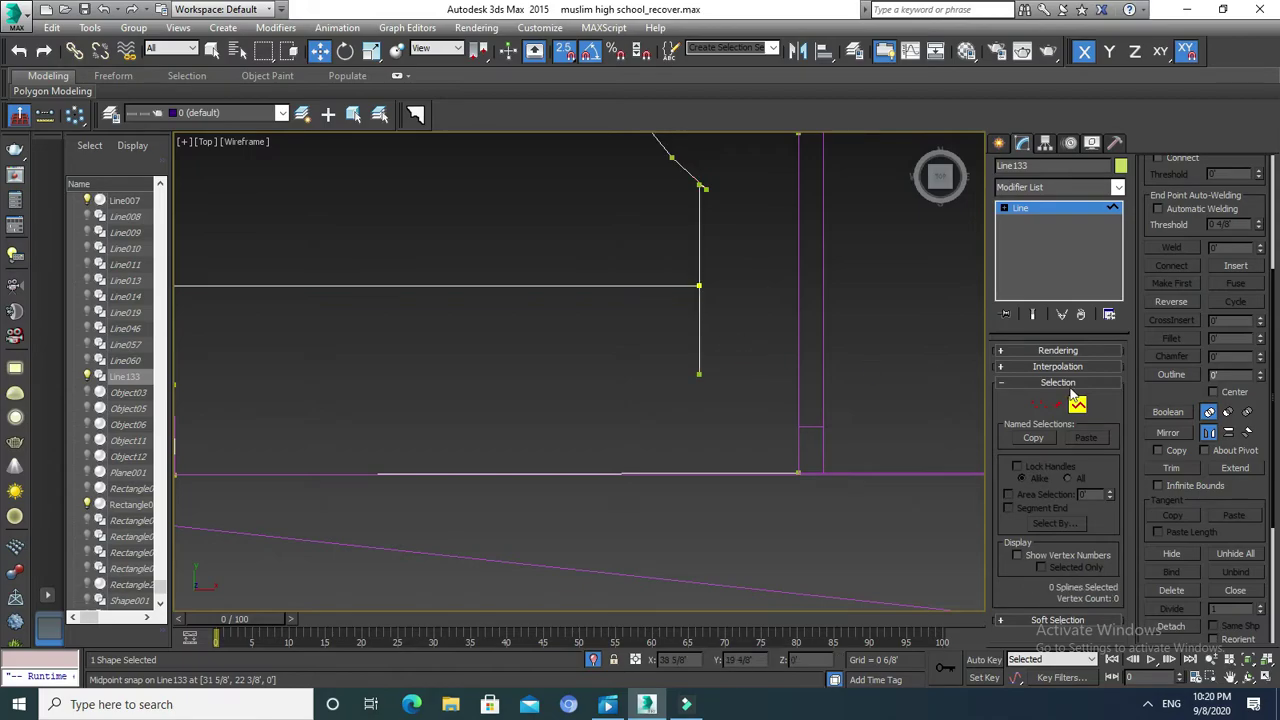
pyautogui.moveTo(742, 262); pyautogui.dragTo(683, 388)
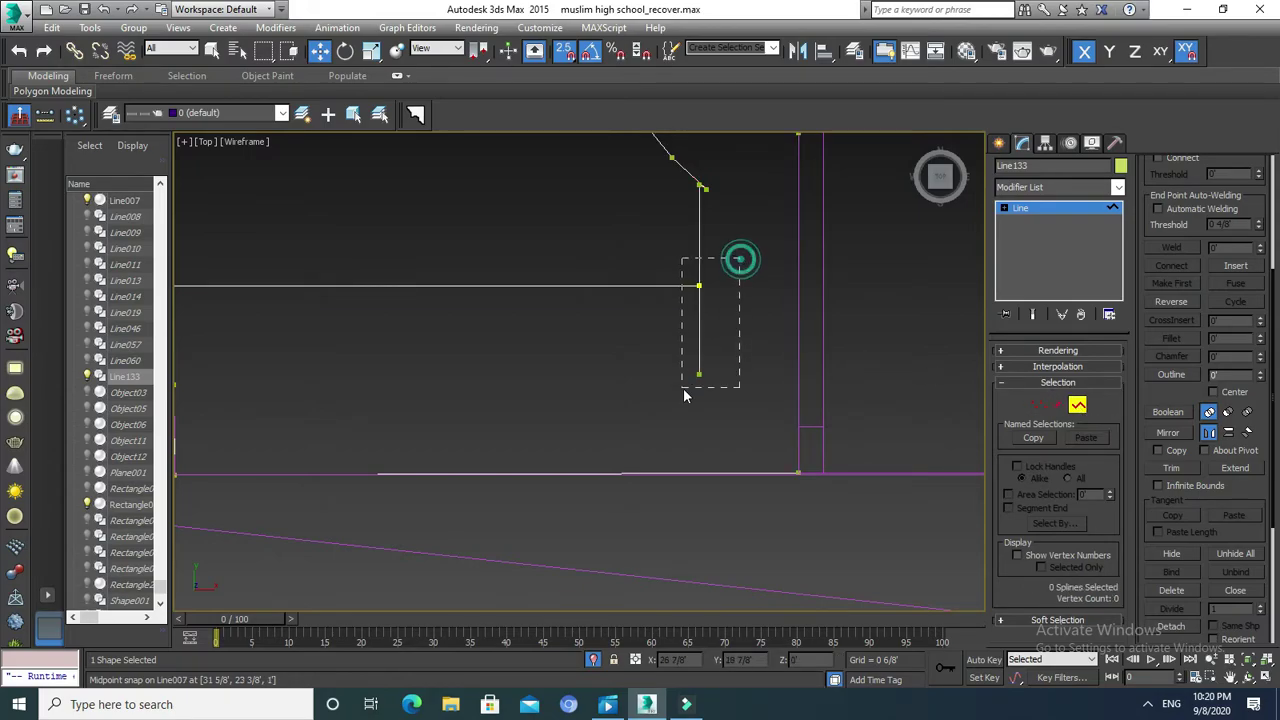
# Trim the overhanging end of the diagonal segment where it meets the vertical line.
pyautogui.click(1168, 468)
pyautogui.moveTo(716, 319); pyautogui.dragTo(692, 326, button='middle')
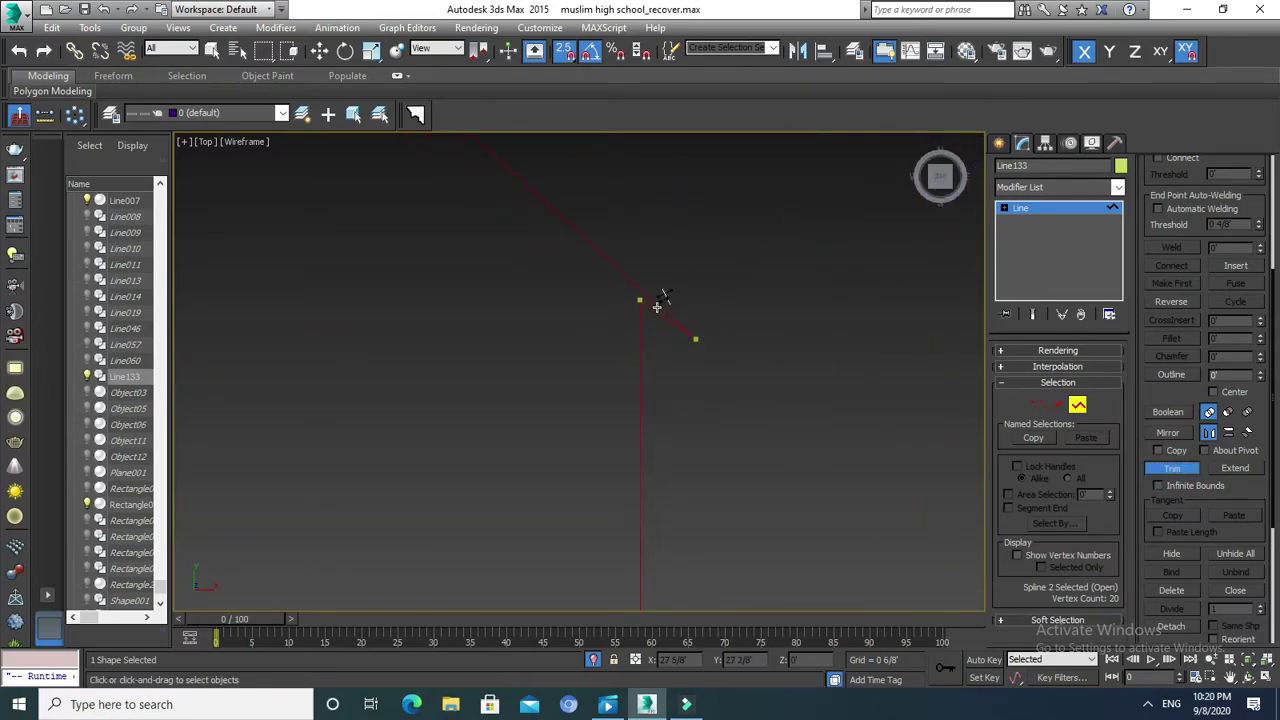
pyautogui.scroll(5, 700, 309)
pyautogui.moveTo(735, 373); pyautogui.dragTo(683, 306, button='middle')
pyautogui.click(671, 297)
pyautogui.click(1162, 472)
# Select the corner vertex, undo an accidental vertex move, and return to object level.
pyautogui.click(755, 363)
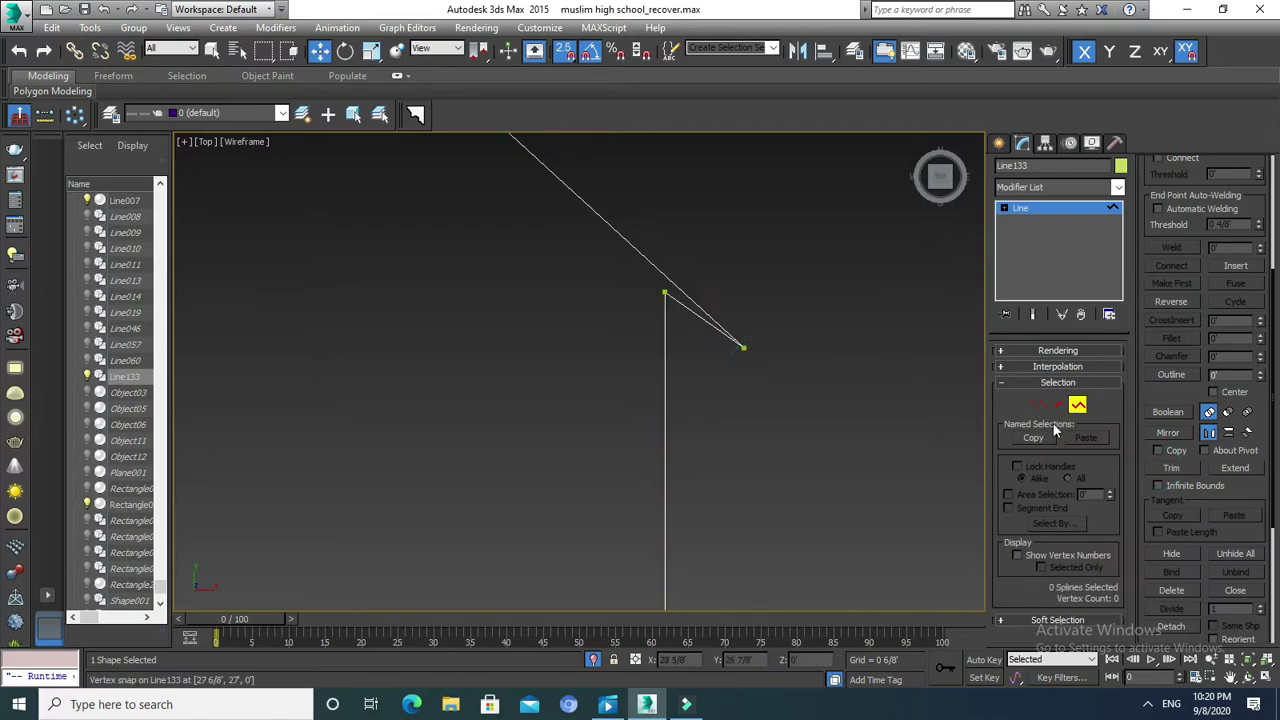
pyautogui.click(1039, 404)
pyautogui.click(744, 348)
pyautogui.moveTo(740, 390); pyautogui.dragTo(735, 405, button='middle')
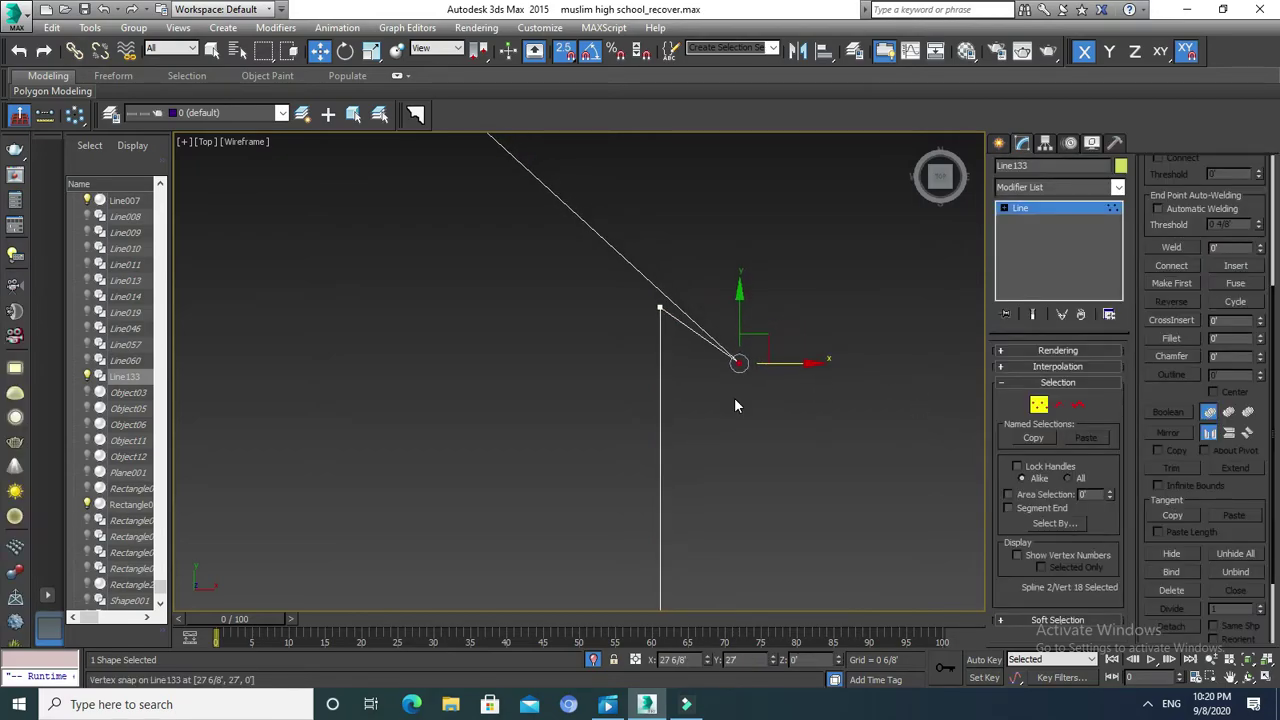
pyautogui.hotkey('ctrl', 'z')
pyautogui.moveTo(713, 354); pyautogui.dragTo(765, 402, button='middle')
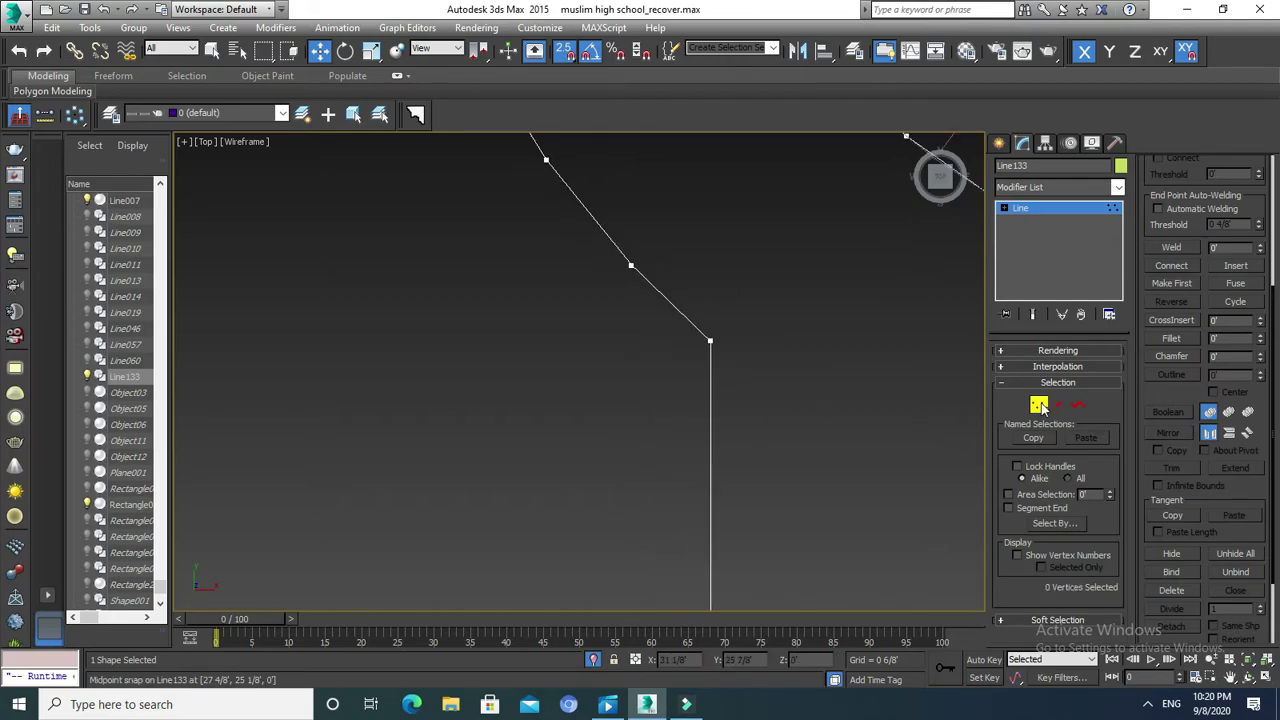
pyautogui.click(1040, 405)
pyautogui.scroll(-3, 796, 378)
pyautogui.scroll(-2, 780, 375)
pyautogui.scroll(2, 740, 370)
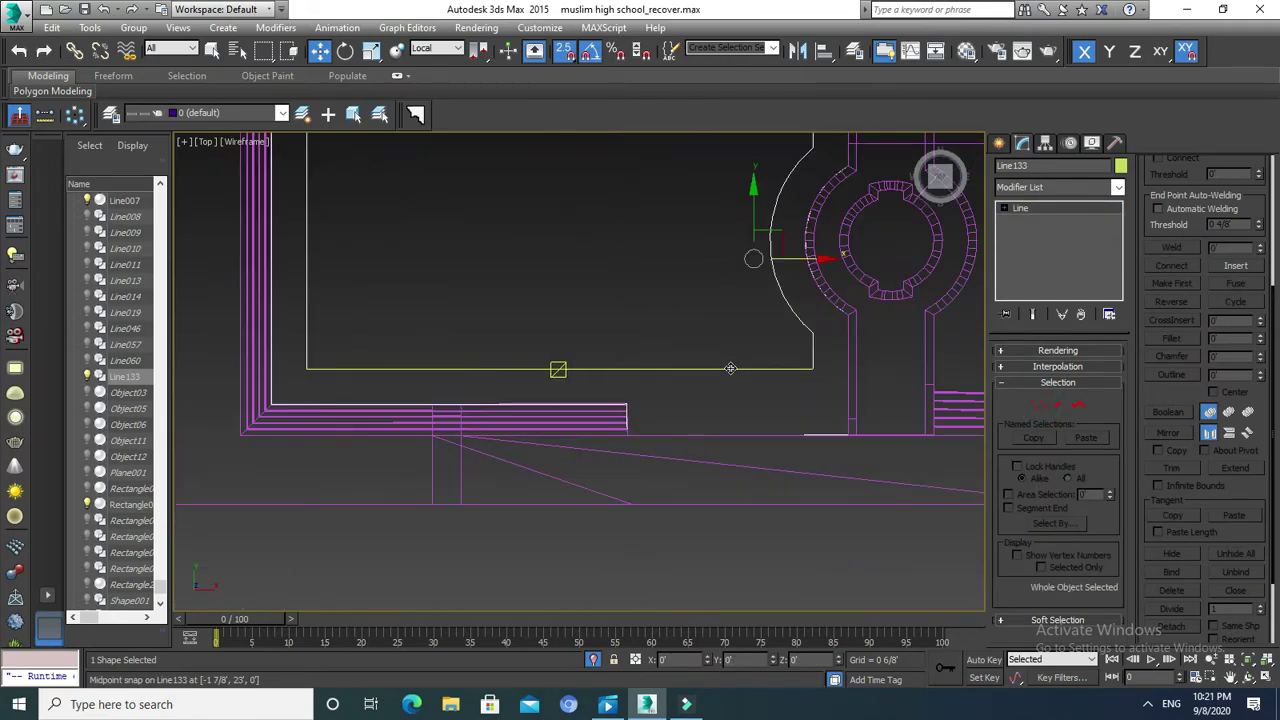
# At Vertex level, move the two corner vertices left to snap onto the neighbouring corner point.
pyautogui.moveTo(730, 369); pyautogui.dragTo(748, 354, button='middle')
pyautogui.click(1038, 404)
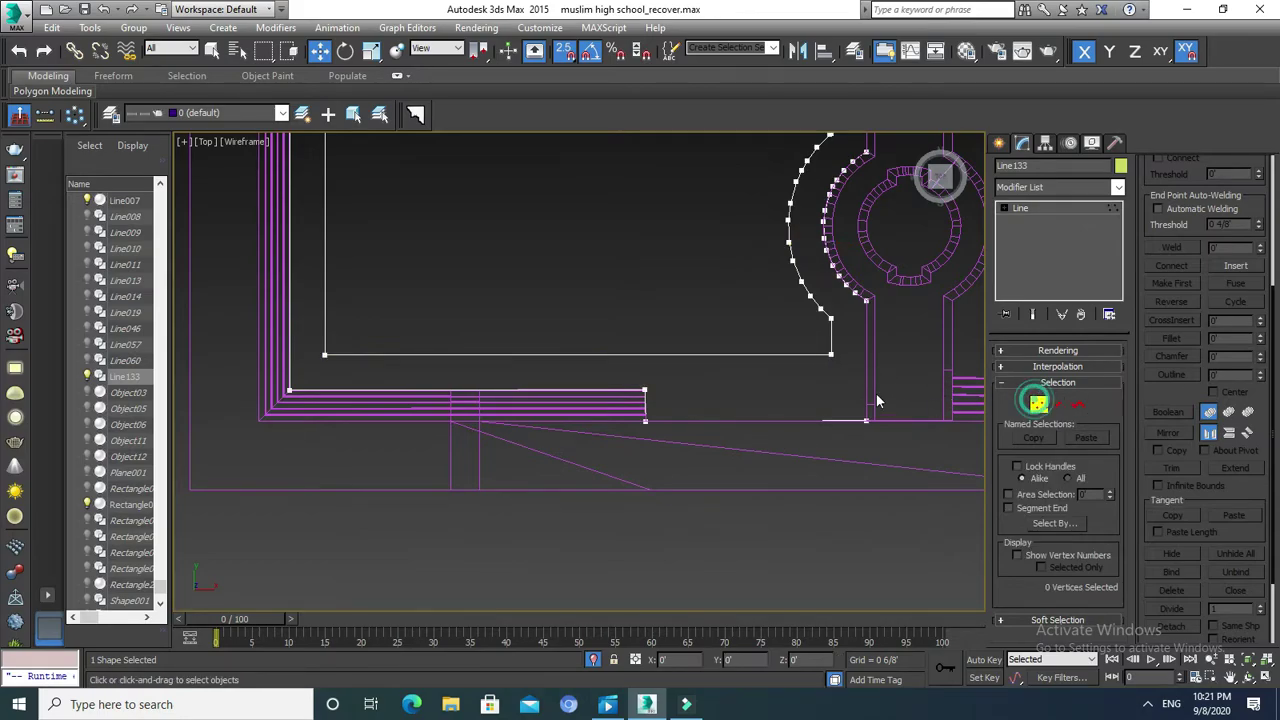
pyautogui.moveTo(850, 360); pyautogui.dragTo(860, 338, button='middle')
pyautogui.moveTo(825, 348)
pyautogui.mouseDown()
pyautogui.moveTo(862, 280)
pyautogui.moveTo(342, 330)
pyautogui.mouseUp()
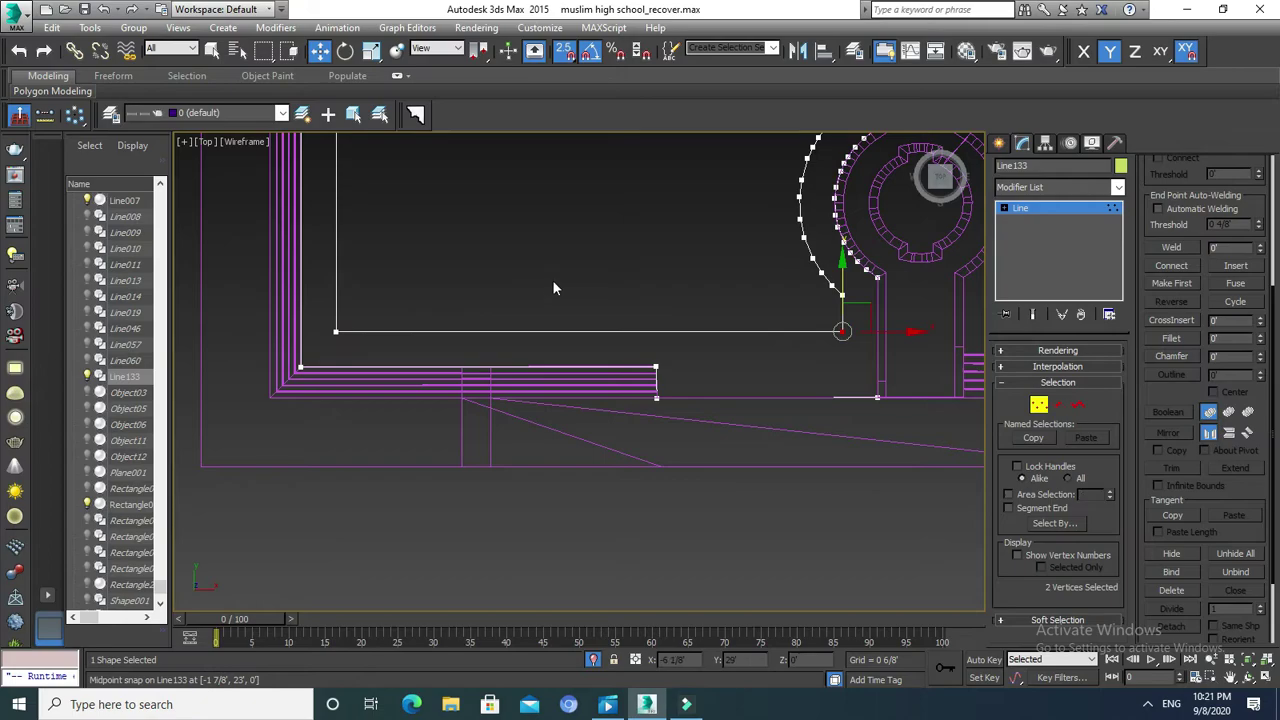
pyautogui.scroll(3, 500, 406)
pyautogui.moveTo(500, 406); pyautogui.dragTo(498, 434, button='middle')
pyautogui.scroll(-3, 498, 434)
pyautogui.scroll(4, 702, 358)
pyautogui.moveTo(702, 358); pyautogui.dragTo(705, 268, button='middle')
pyautogui.scroll(8, 705, 268)
pyautogui.scroll(2, 713, 339)
pyautogui.scroll(-2, 950, 400)
# Exit Vertex level and reselect the courtyard outline Line133.
pyautogui.click(1032, 412)
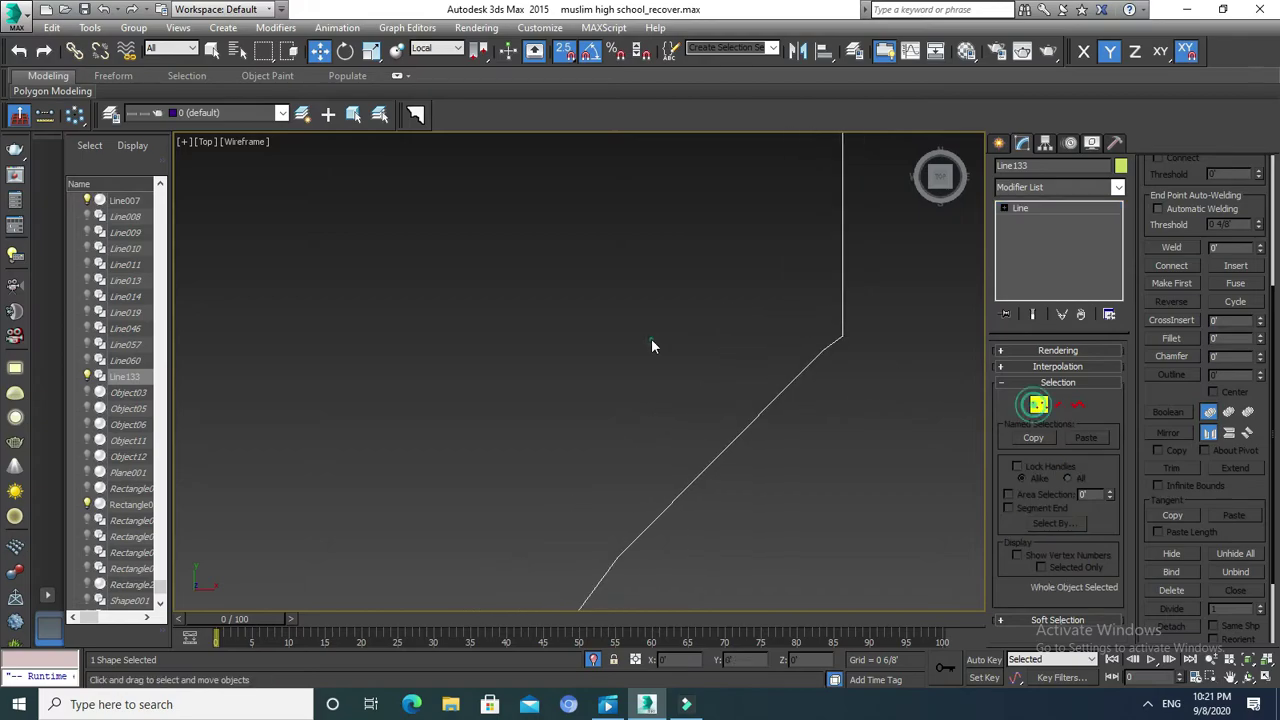
pyautogui.click(651, 343)
pyautogui.scroll(-4, 777, 322)
pyautogui.scroll(-2, 788, 277)
pyautogui.scroll(-1, 793, 256)
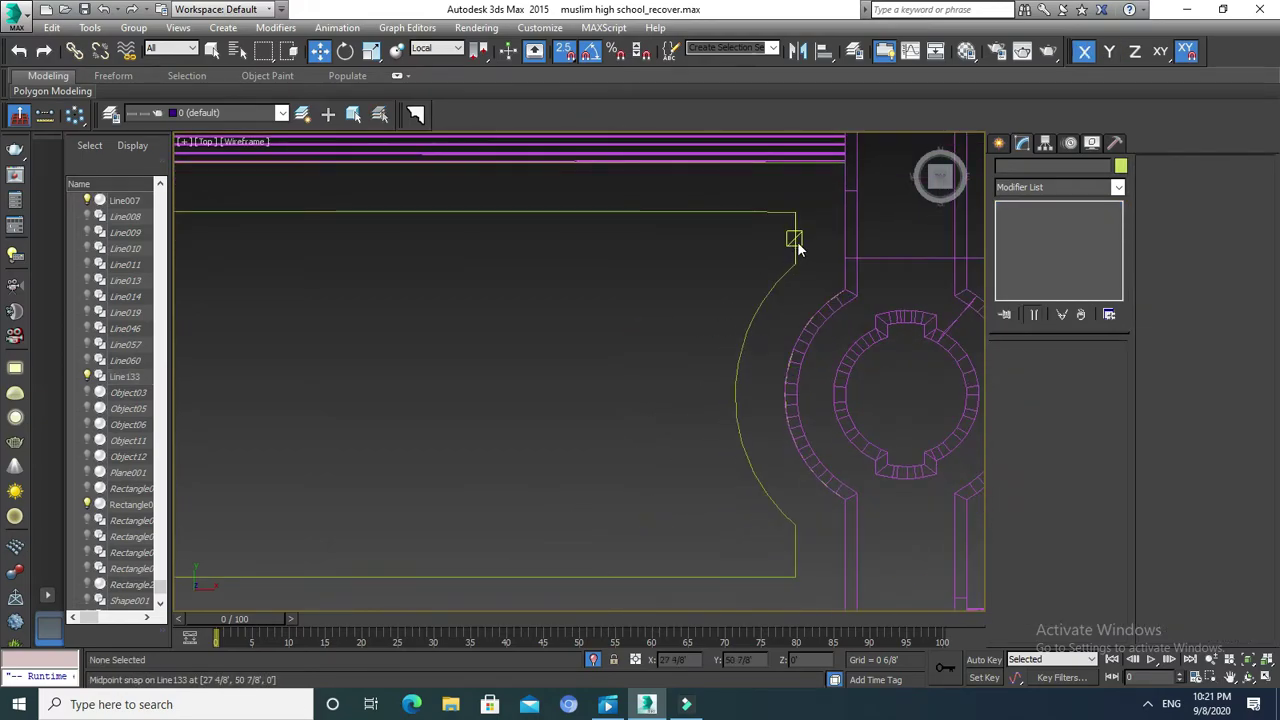
pyautogui.click(793, 239)
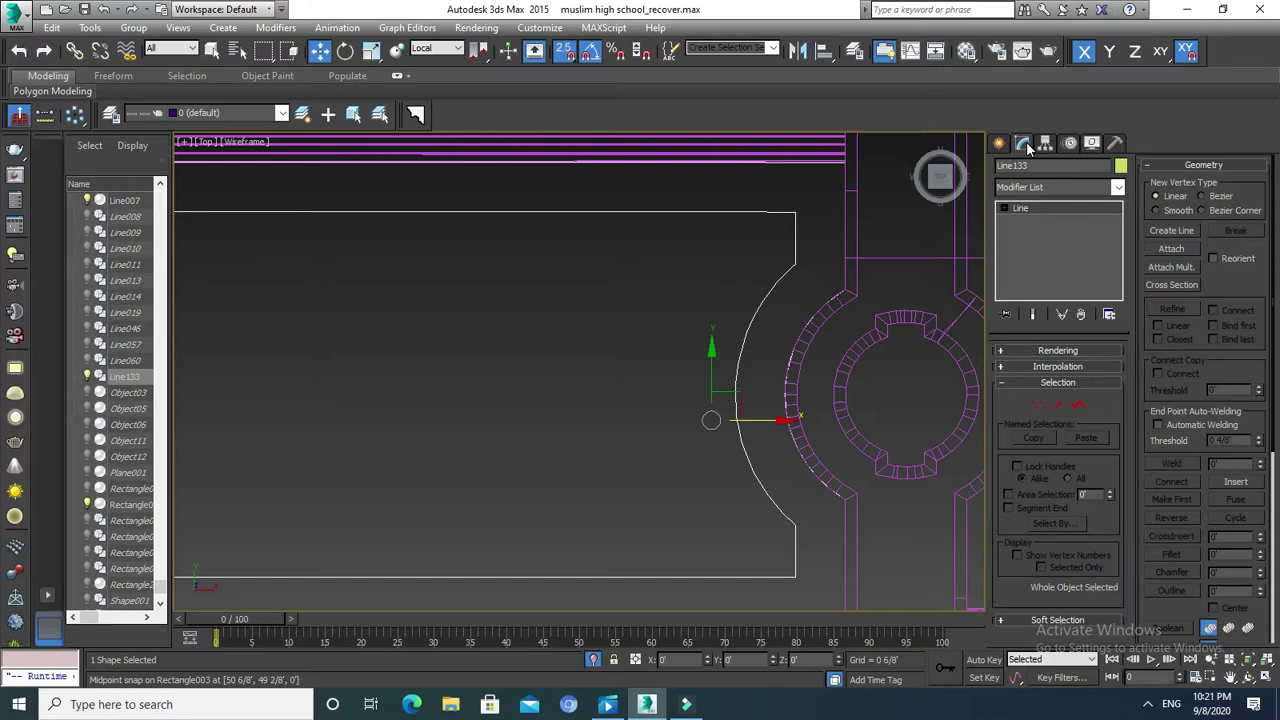
pyautogui.press('e')
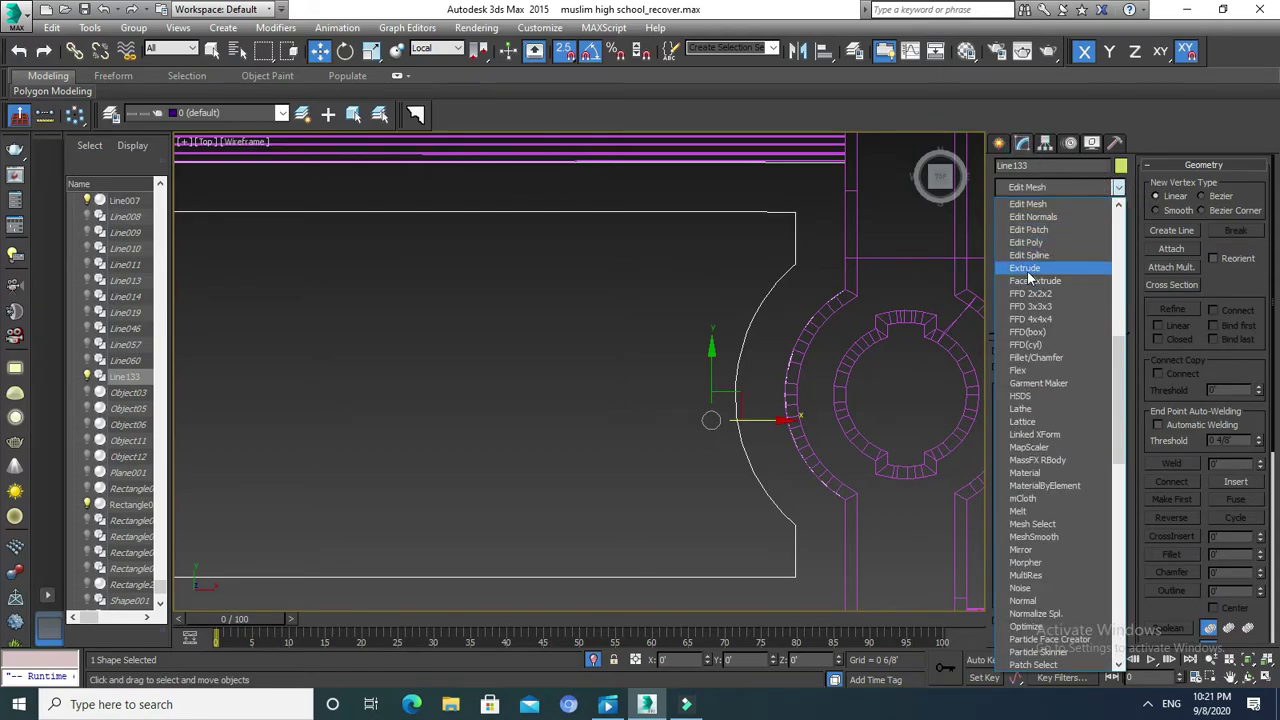
# Add an Extrude modifier (Amount -4) to Line133 and view the slab shaded from a tilted angle.
pyautogui.click(1029, 272)
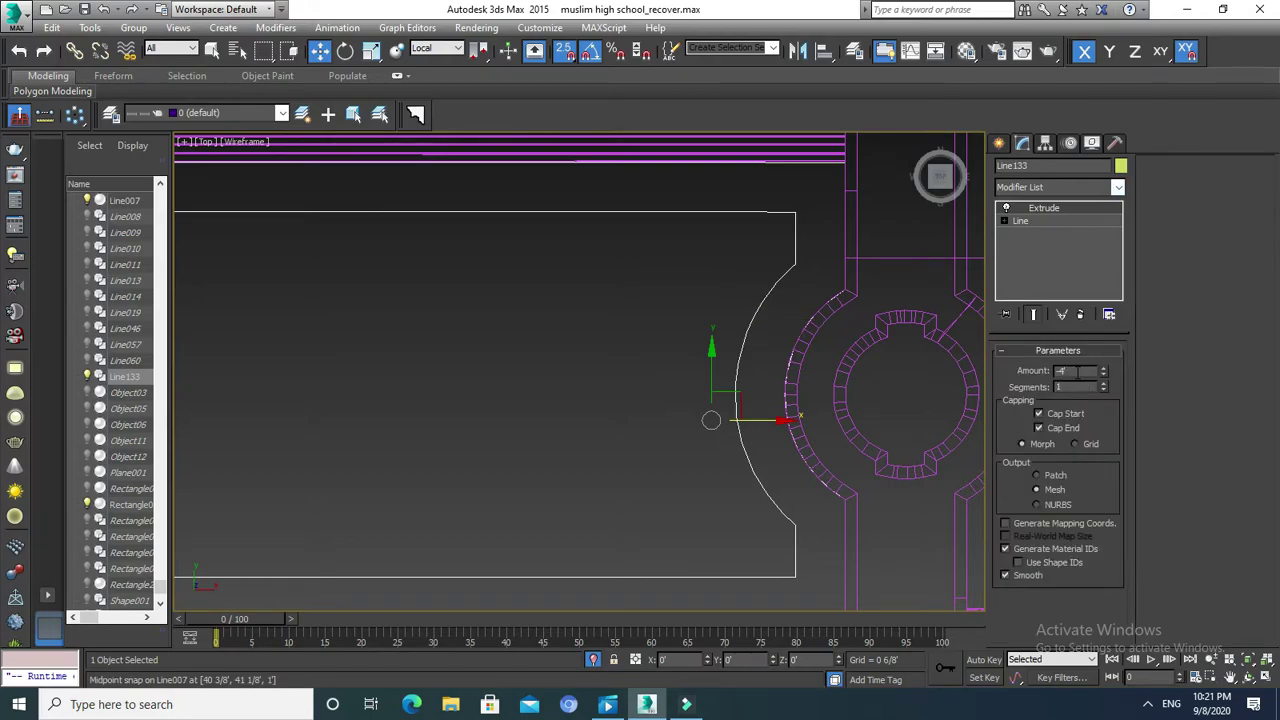
pyautogui.press('F3')
pyautogui.scroll(-5, 742, 320)
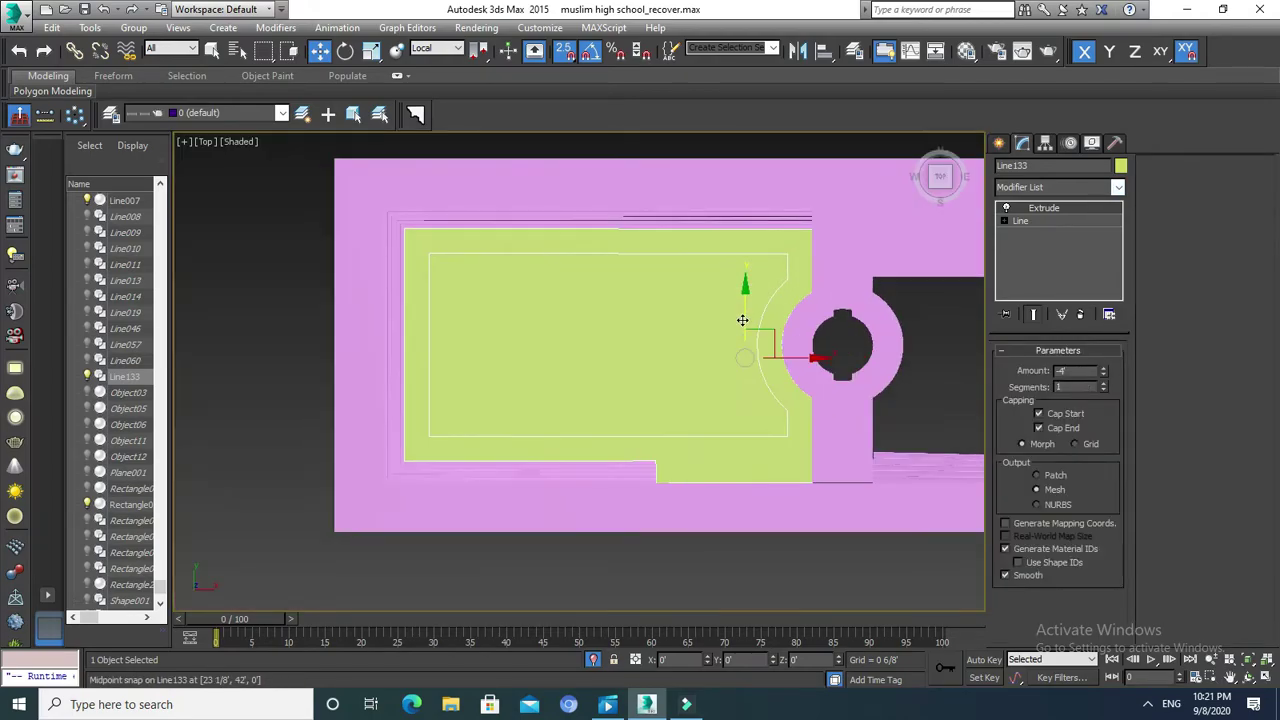
pyautogui.moveTo(694, 437); pyautogui.dragTo(694, 412, button='middle')
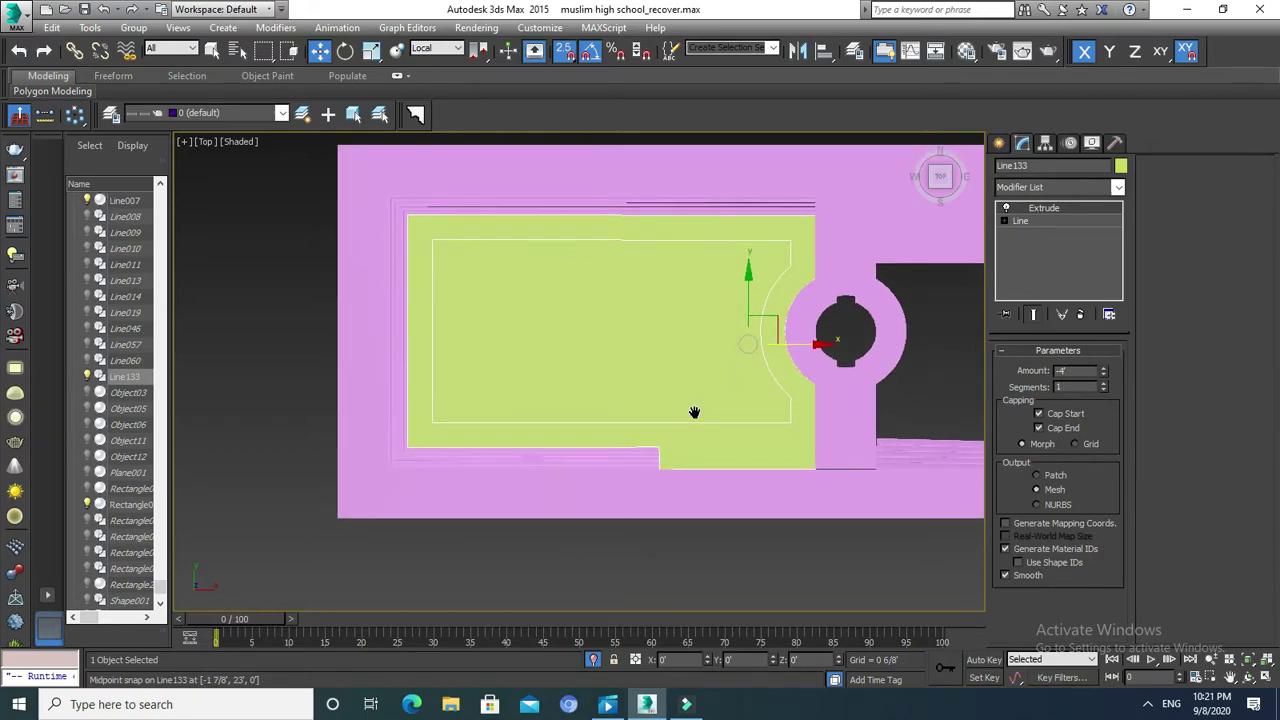
pyautogui.keyDown('alt'); pyautogui.moveTo(674, 366); pyautogui.dragTo(698, 271, button='middle'); pyautogui.keyUp('alt')
pyautogui.scroll(3, 680, 343)
pyautogui.scroll(3, 686, 351)
pyautogui.click(680, 349)
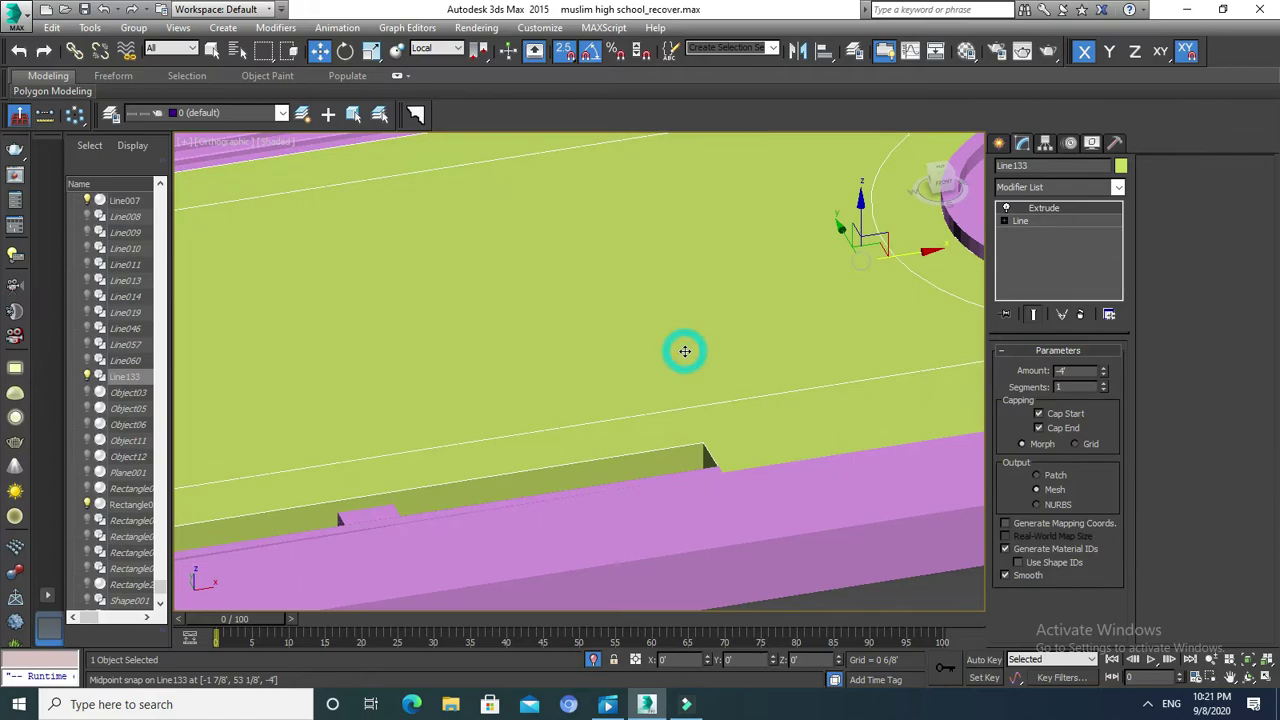
# At Spline level, attach the inner outline spline to the courtyard spline Line133.
pyautogui.scroll(-3, 734, 354)
pyautogui.scroll(-2, 734, 354)
pyautogui.scroll(3, 783, 290)
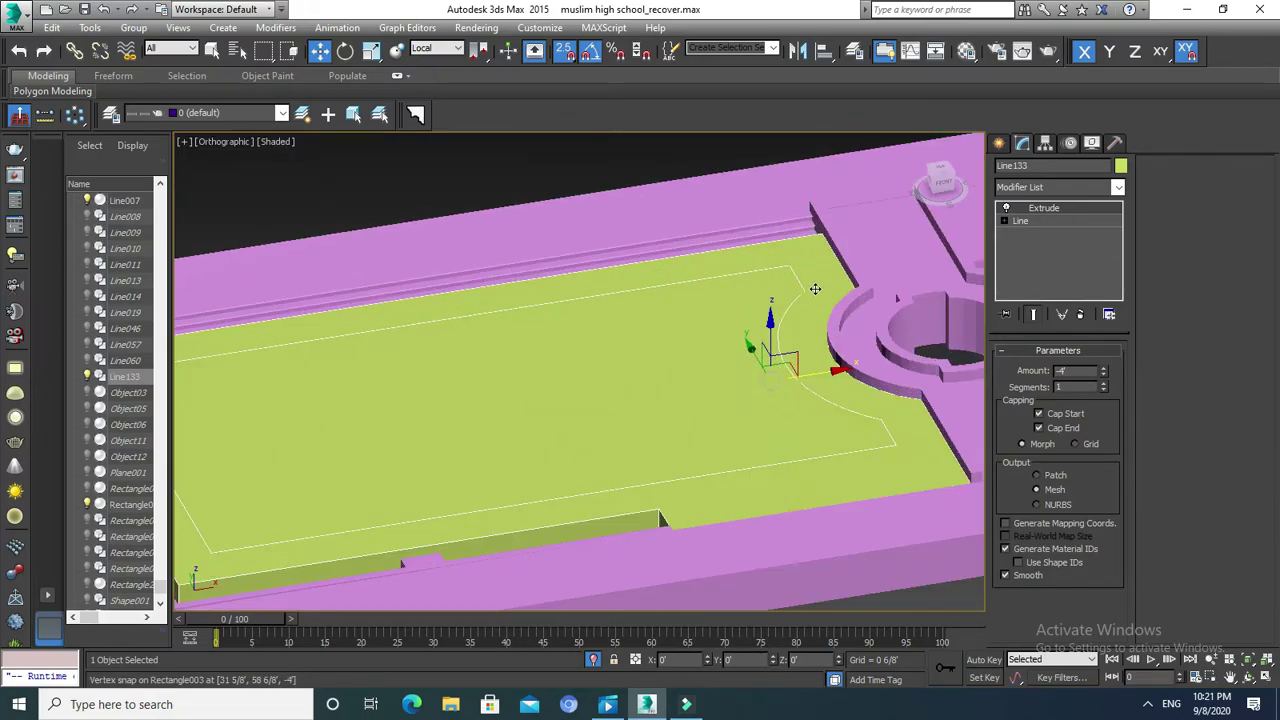
pyautogui.click(1020, 221)
pyautogui.click(1004, 220)
pyautogui.click(1037, 261)
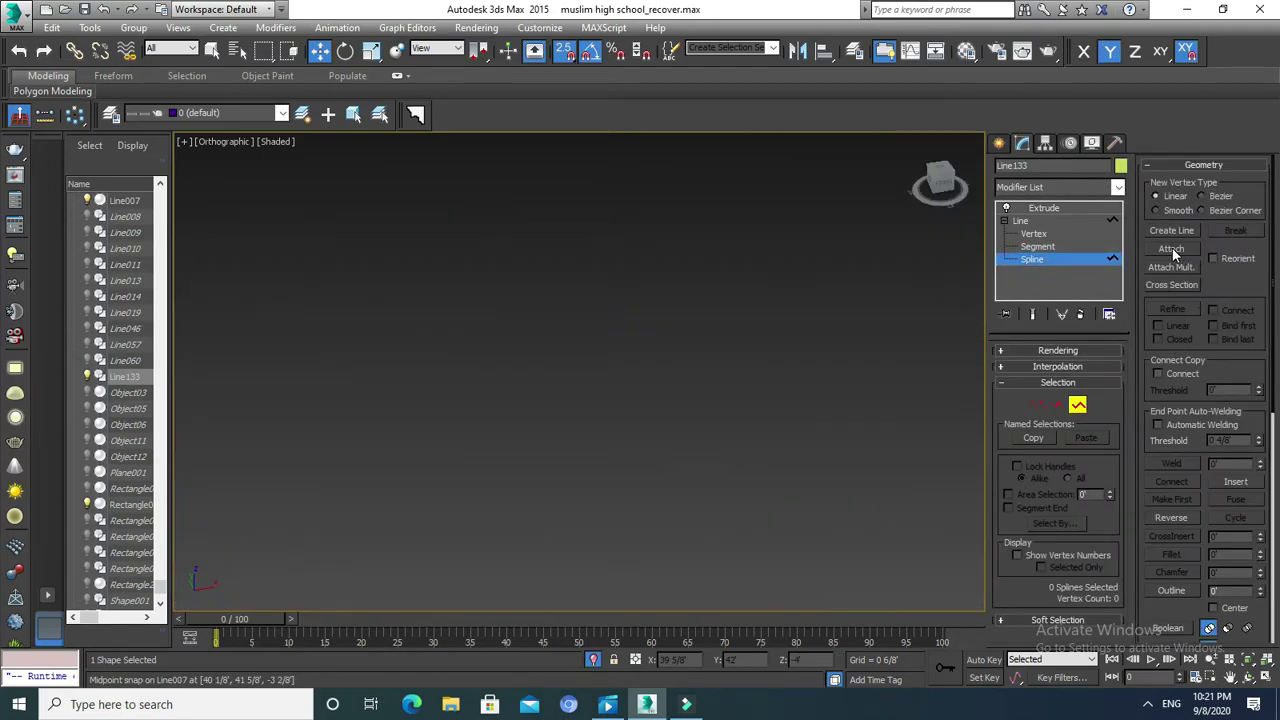
pyautogui.click(1172, 249)
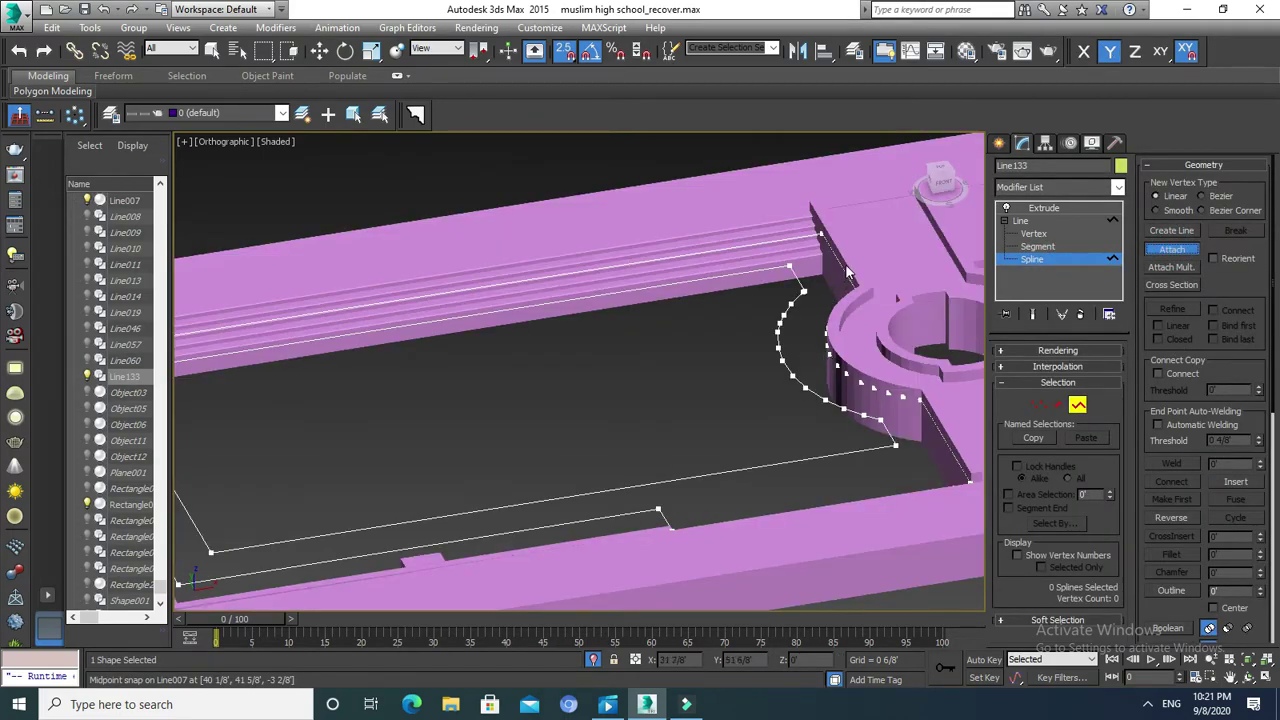
pyautogui.scroll(-3, 848, 272)
pyautogui.scroll(4, 848, 272)
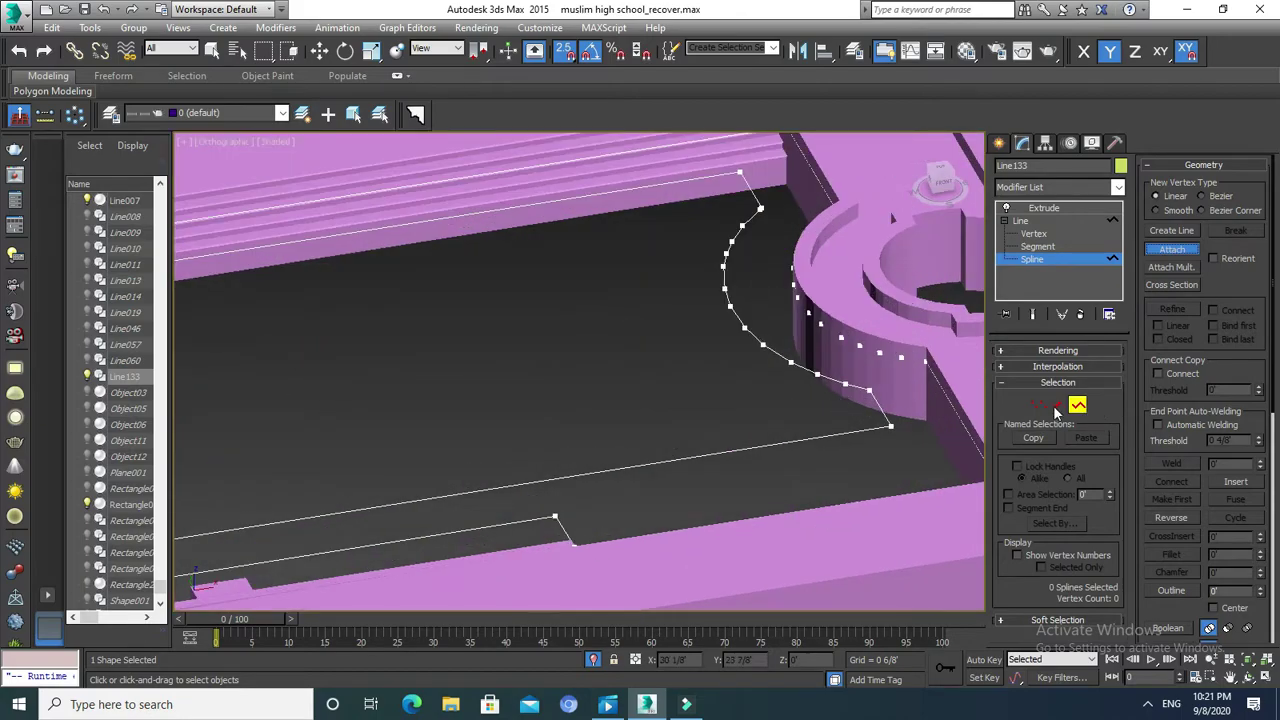
# Weld the selected end vertices at Vertex level, then return to object level.
pyautogui.click(1038, 404)
pyautogui.scroll(5, 944, 407)
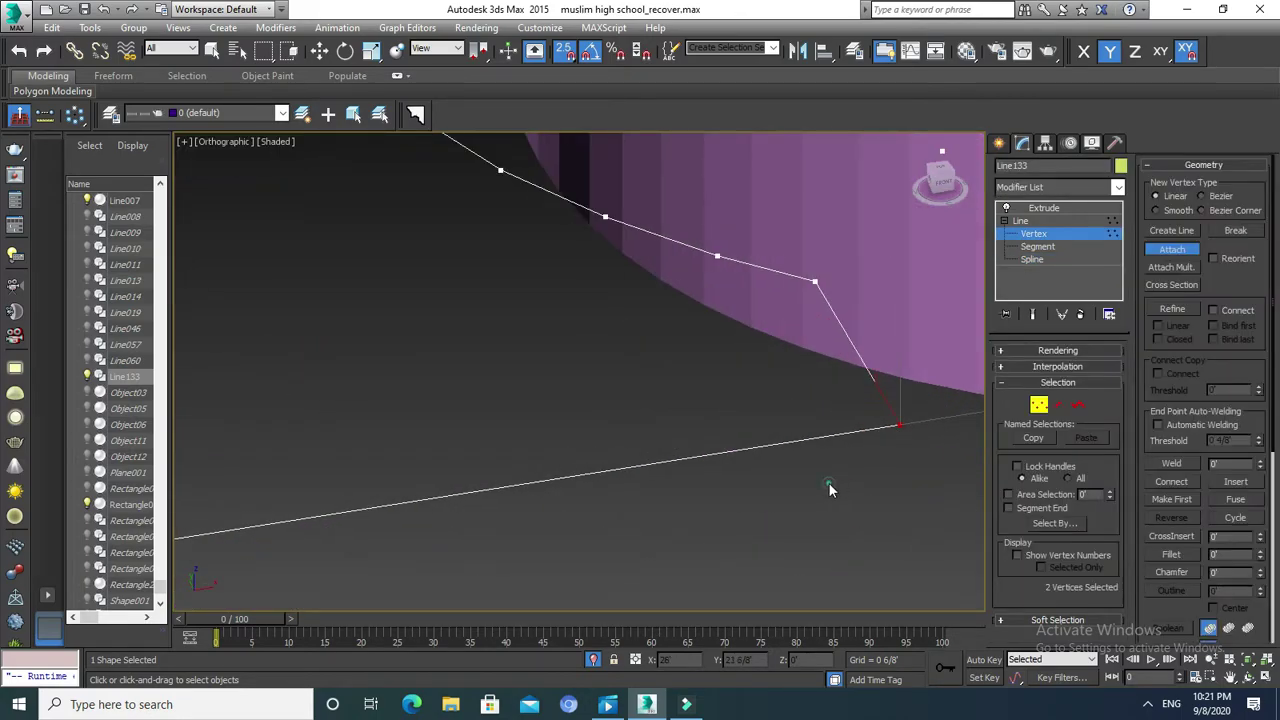
pyautogui.press('w')
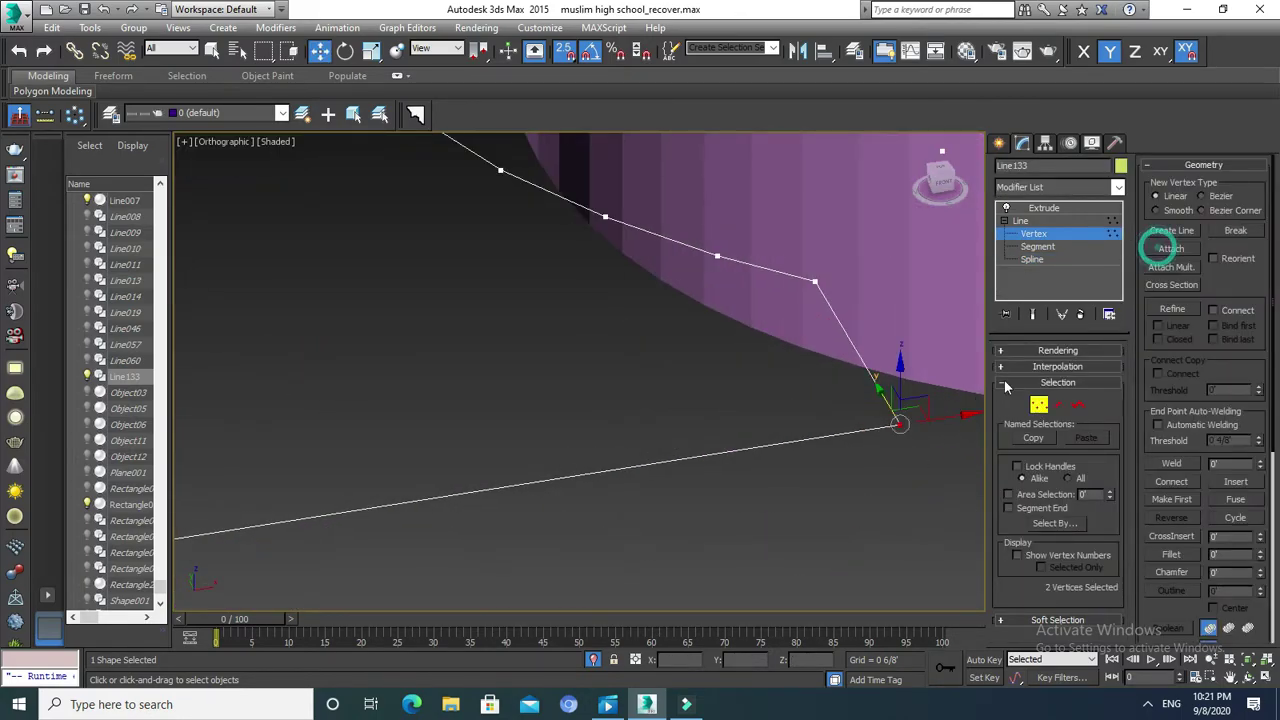
pyautogui.click(1166, 462)
pyautogui.click(1040, 405)
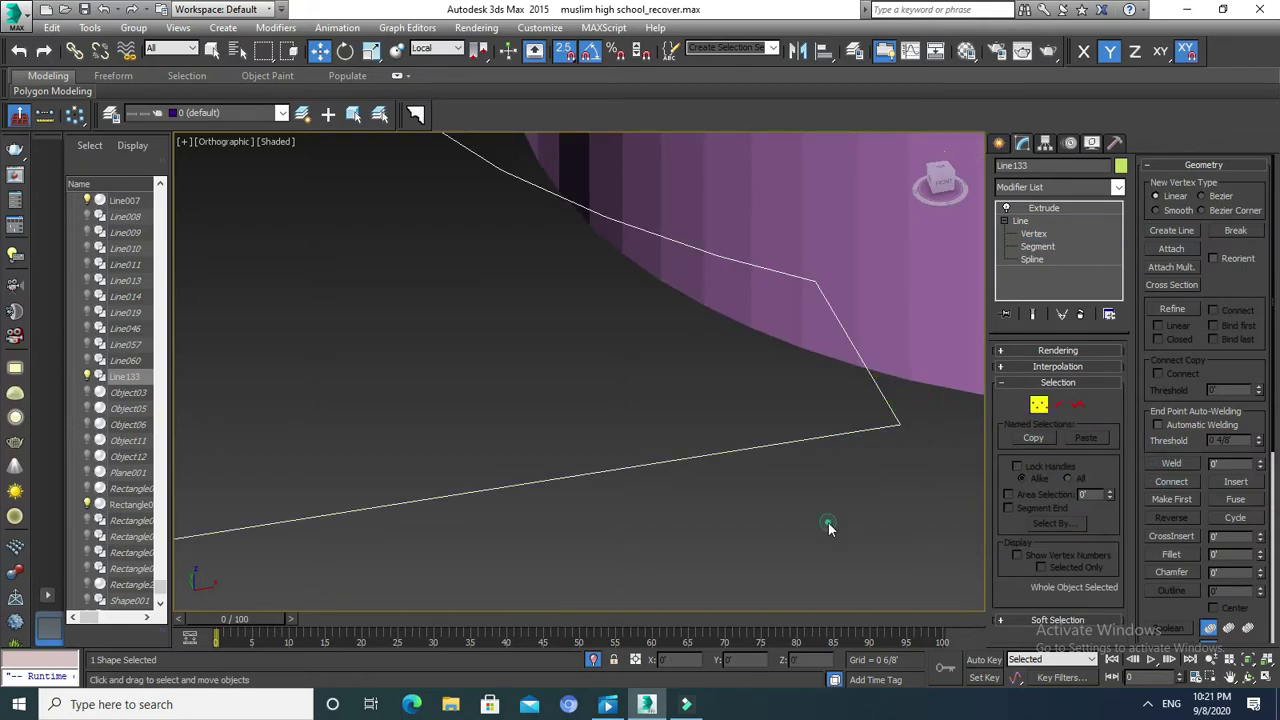
pyautogui.click(828, 528)
pyautogui.scroll(-5, 800, 430)
pyautogui.scroll(1, 770, 360)
pyautogui.scroll(-2, 759, 332)
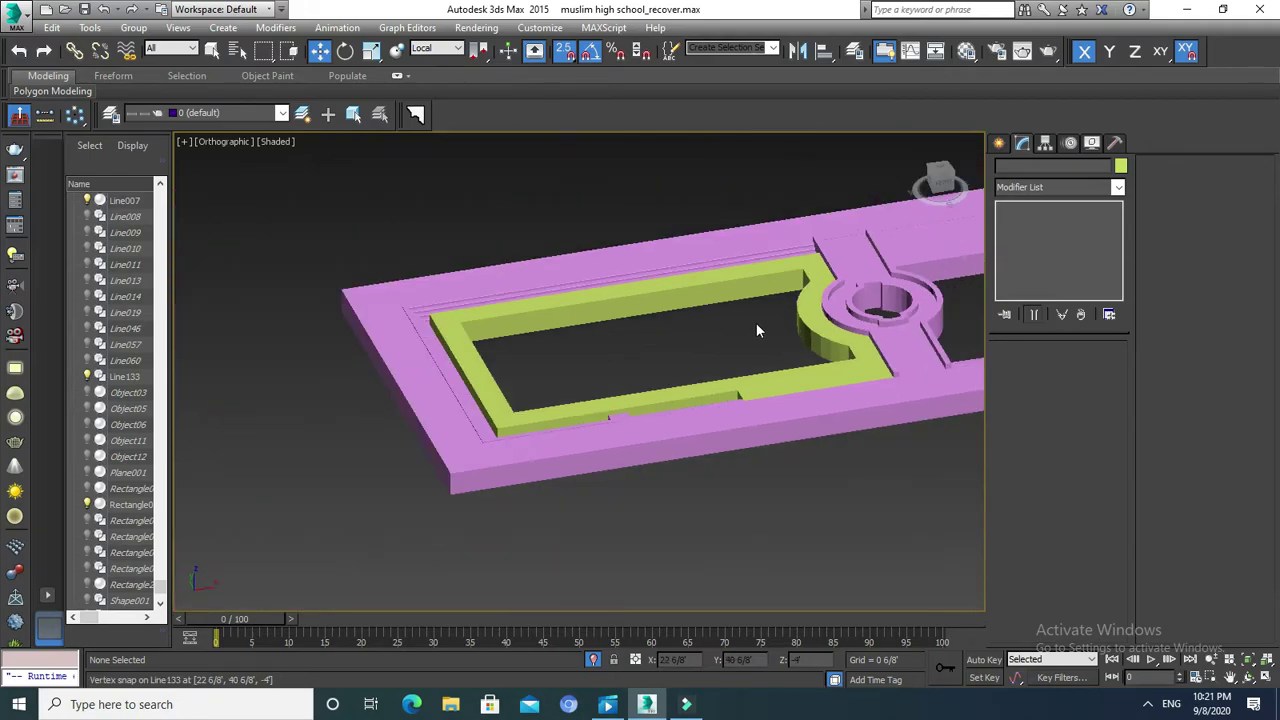
# Select the courtyard slab and reduce its Extrude Amount to -1'.
pyautogui.scroll(2, 759, 332)
pyautogui.click(780, 345)
pyautogui.moveTo(705, 355); pyautogui.dragTo(648, 357, button='middle')
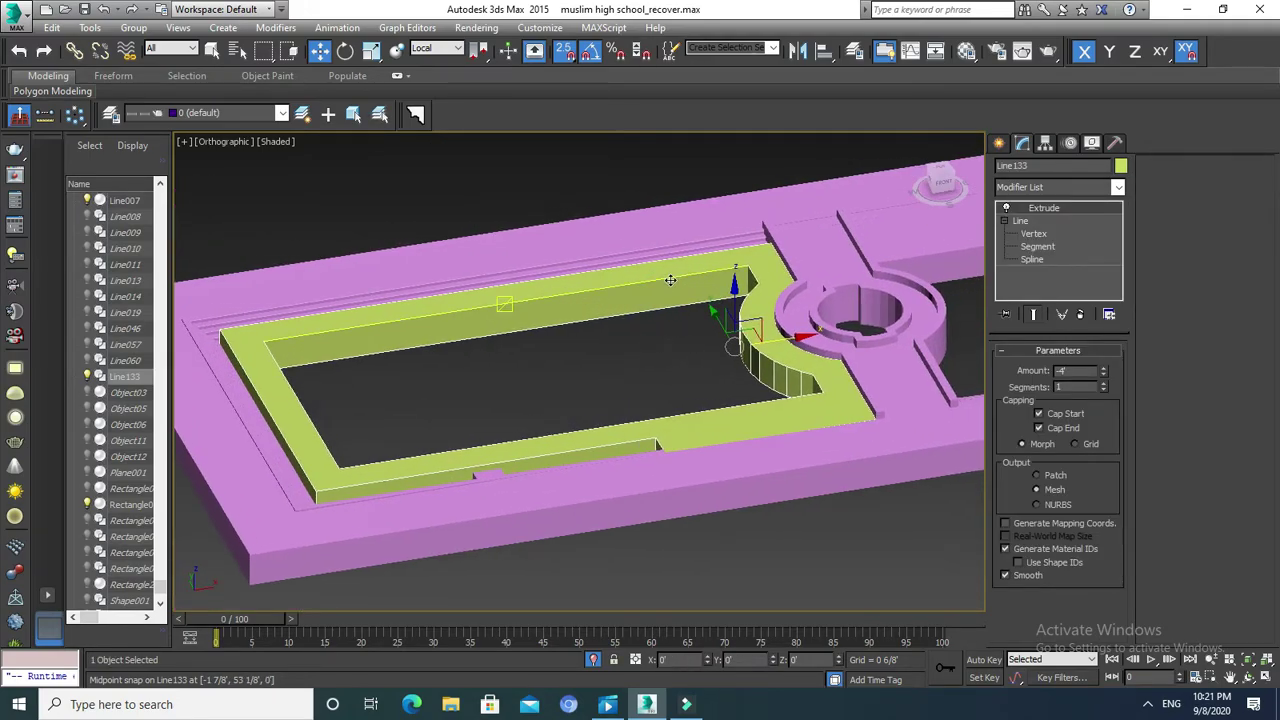
pyautogui.scroll(3, 669, 283)
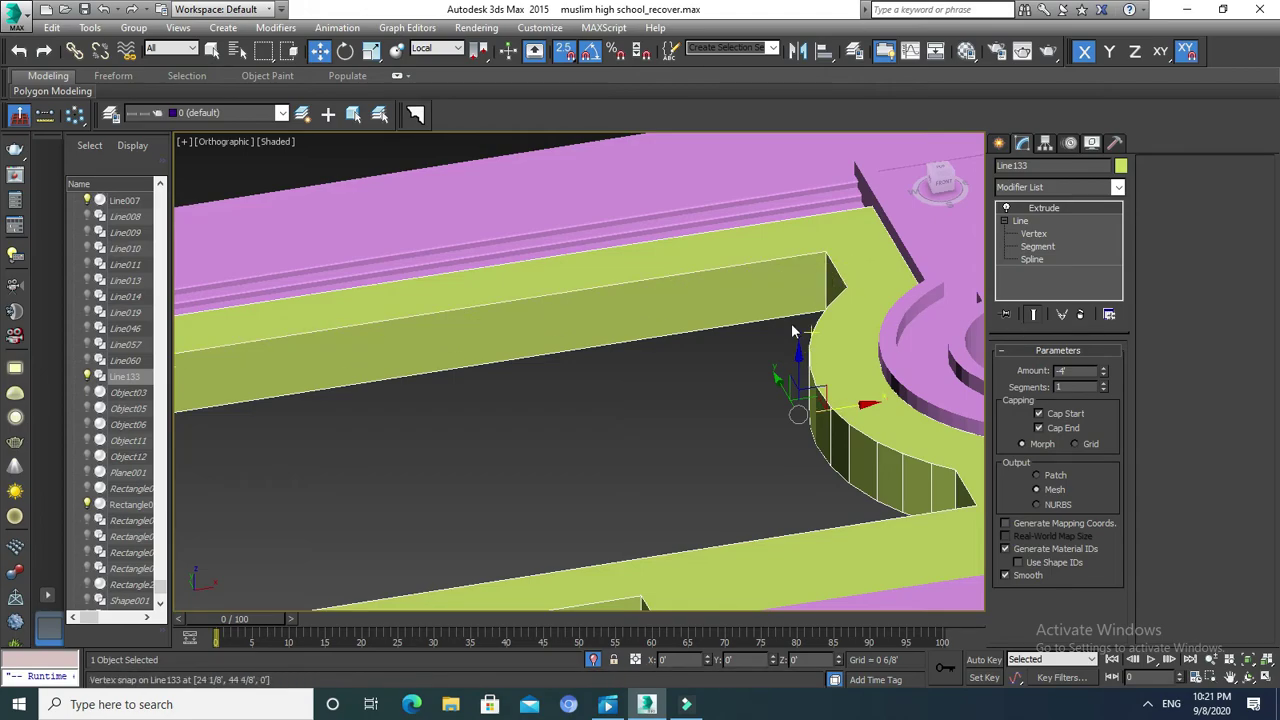
pyautogui.moveTo(1103, 373); pyautogui.dragTo(1097, 316)
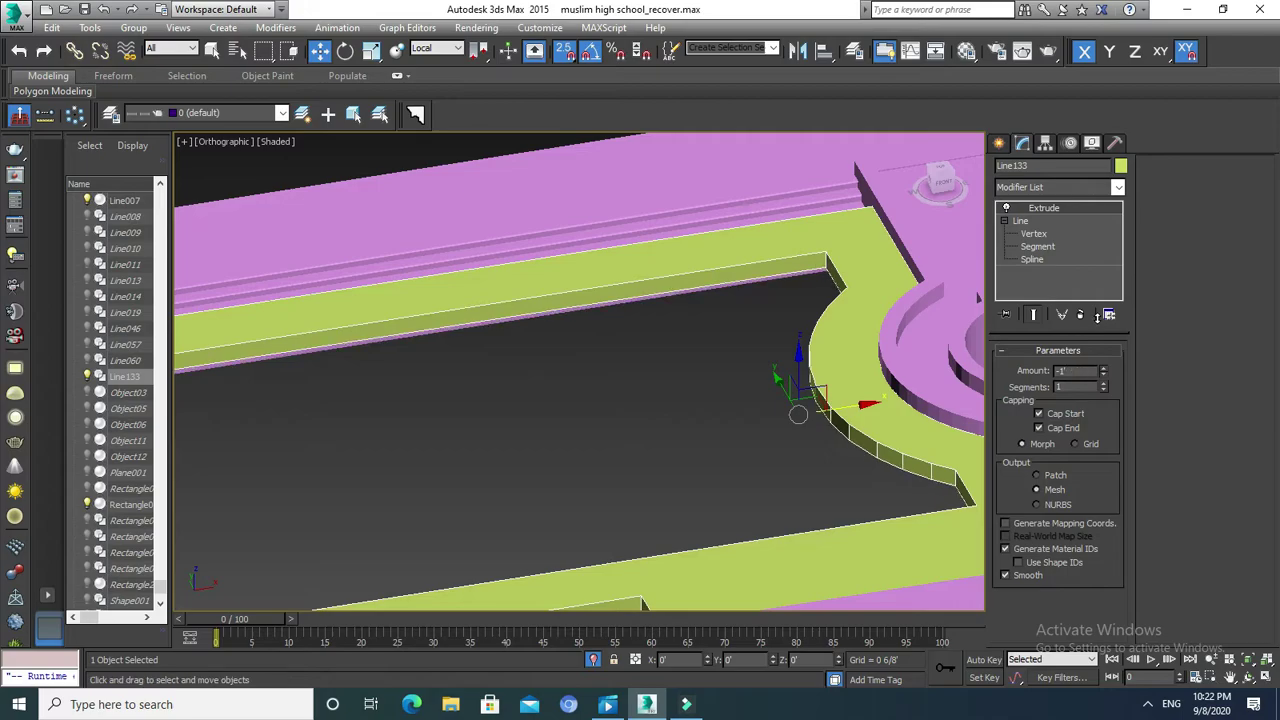
# Shift+drag Line133 with the Move tool to start a clone.
pyautogui.moveTo(798, 360)
pyautogui.mouseDown()
pyautogui.moveTo(789, 417)
pyautogui.moveTo(789, 403)
pyautogui.mouseUp()
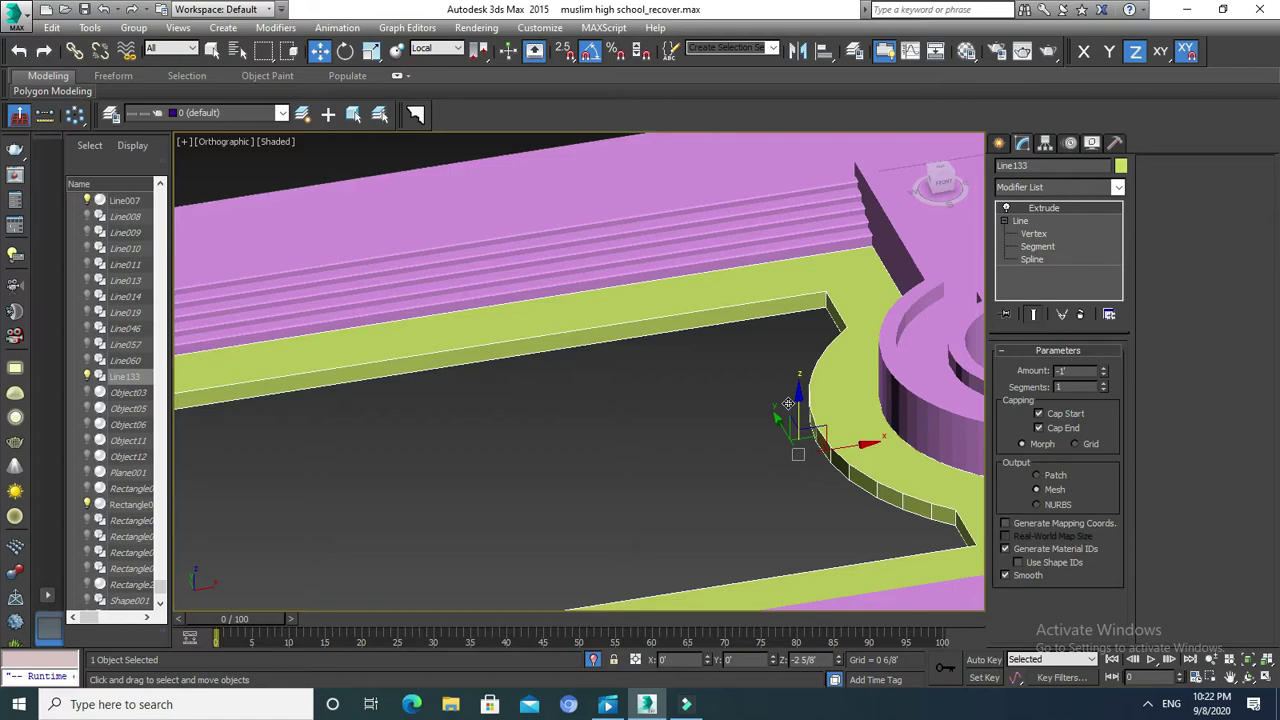
pyautogui.moveTo(789, 403)
pyautogui.keyDown('alt'); pyautogui.mouseDown(button='middle')
pyautogui.moveTo(782, 314)
pyautogui.moveTo(742, 295)
pyautogui.moveTo(727, 231)
pyautogui.moveTo(728, 301)
pyautogui.moveTo(797, 402)
pyautogui.moveTo(720, 309)
pyautogui.mouseUp(button='middle'); pyautogui.keyUp('alt')
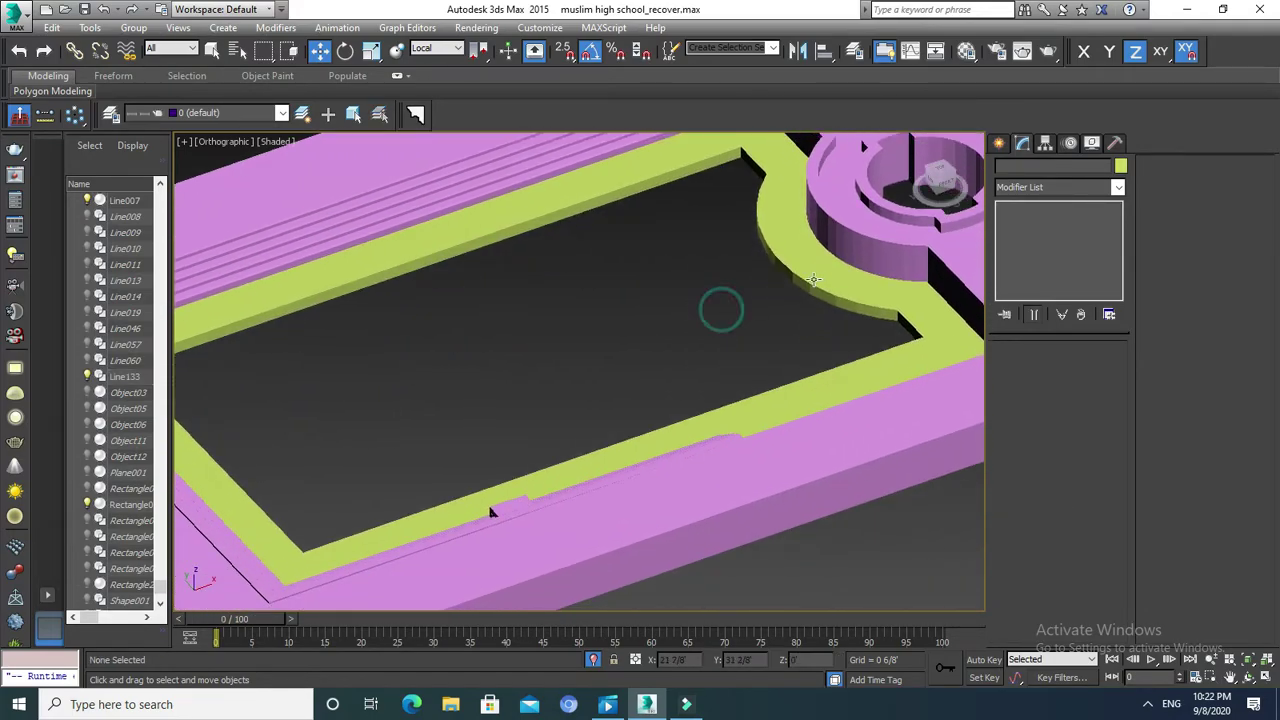
pyautogui.moveTo(811, 280); pyautogui.dragTo(756, 330, button='middle')
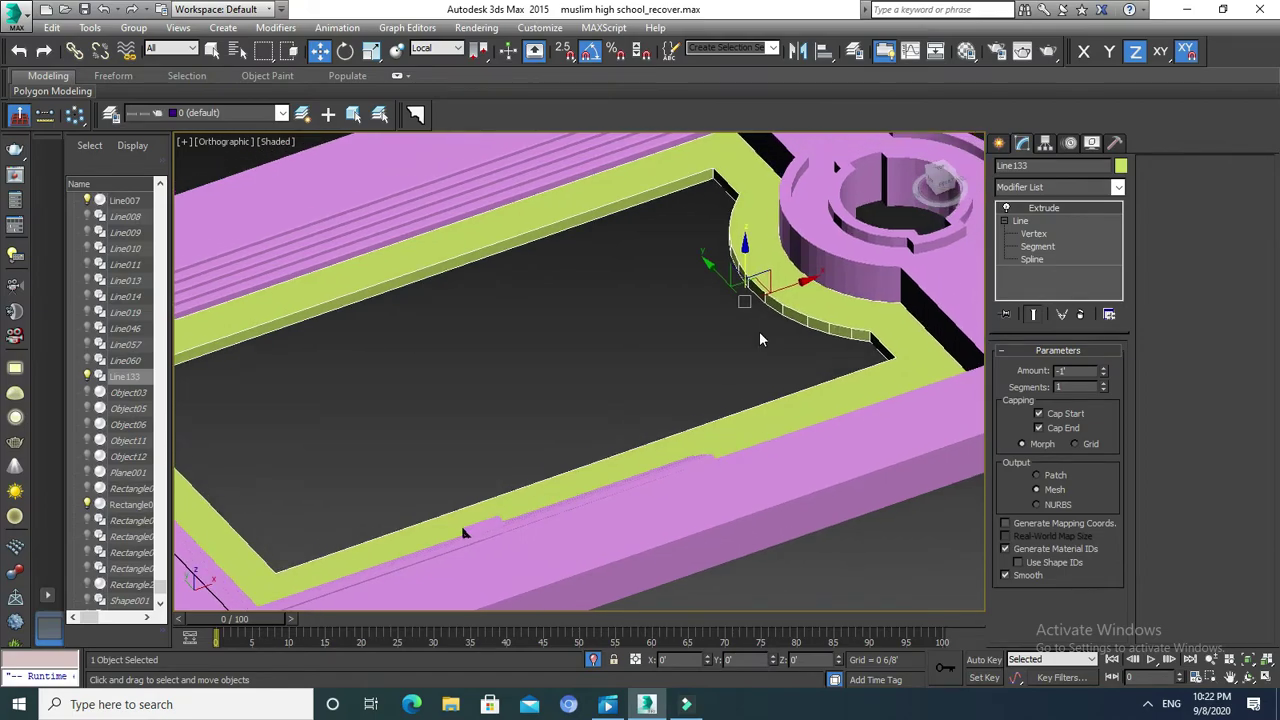
pyautogui.keyDown('shift'); pyautogui.moveTo(759, 331); pyautogui.dragTo(749, 325); pyautogui.keyUp('shift')
# Create the Line134 clone, inspect its spline, then reselect it at object level.
pyautogui.click(595, 412)
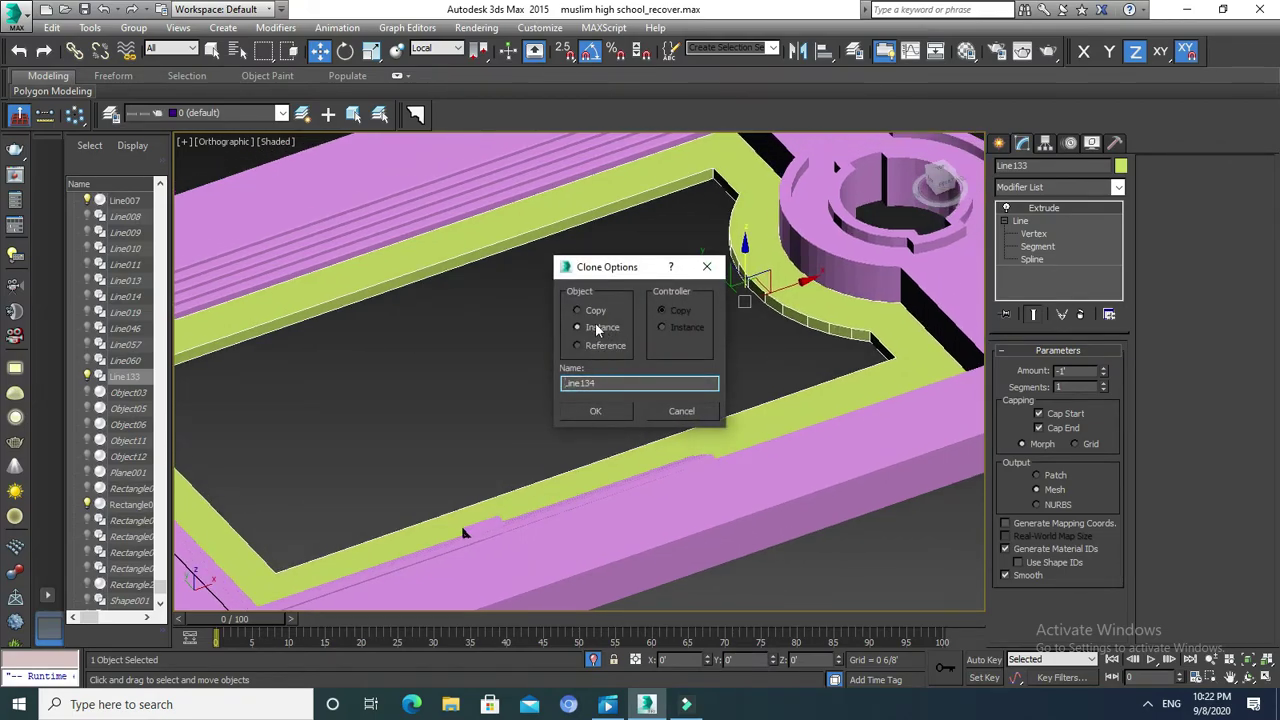
pyautogui.click(595, 412)
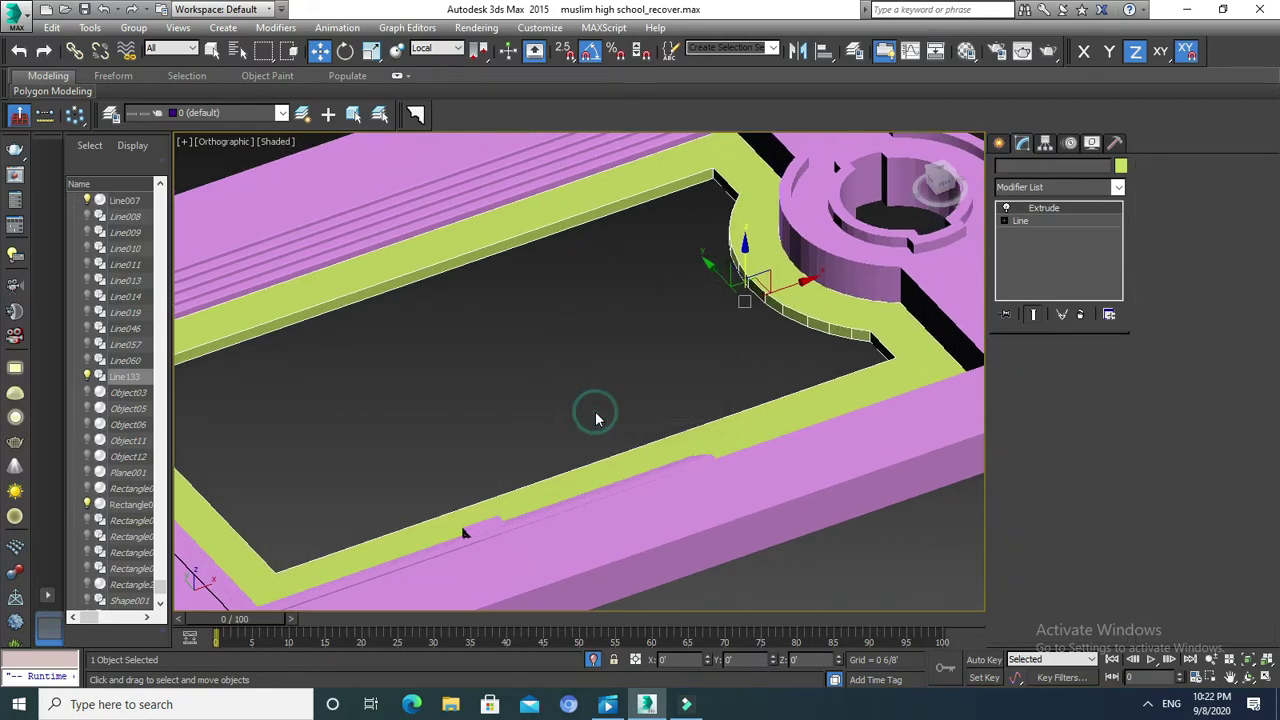
pyautogui.click(1004, 220)
pyautogui.click(1035, 258)
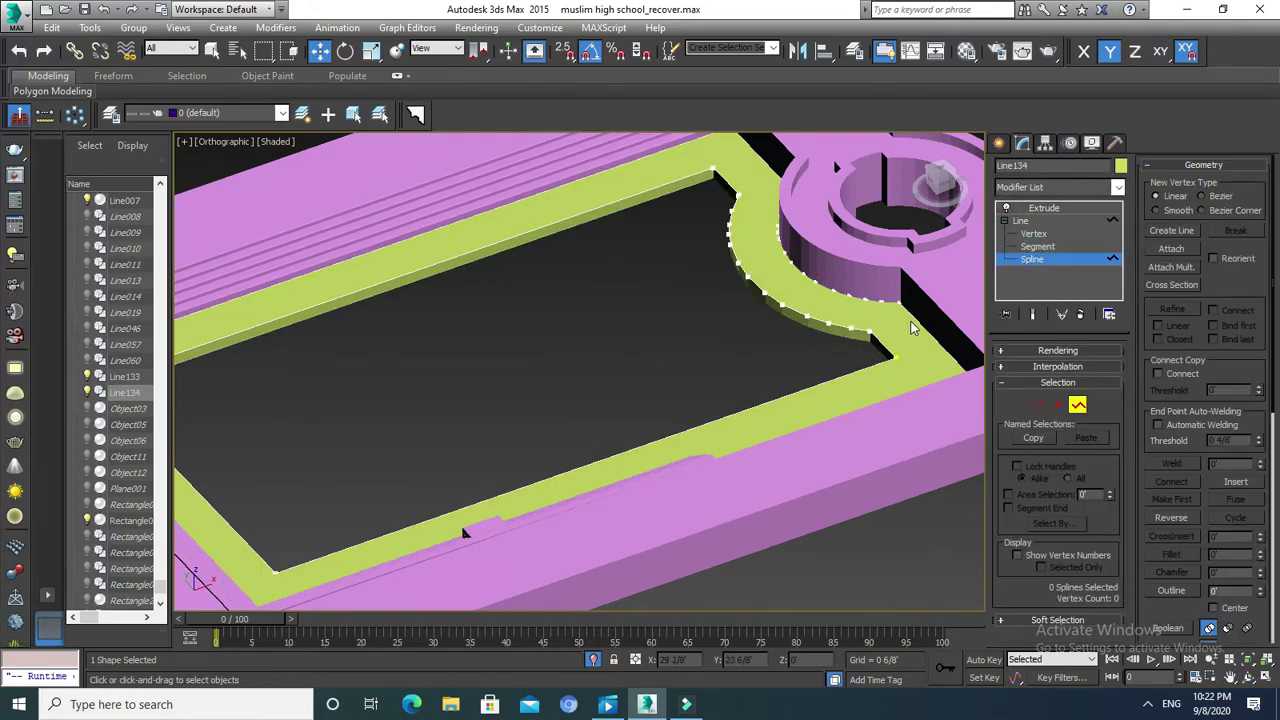
pyautogui.click(926, 329)
pyautogui.click(1077, 404)
pyautogui.click(626, 370)
pyautogui.click(664, 340)
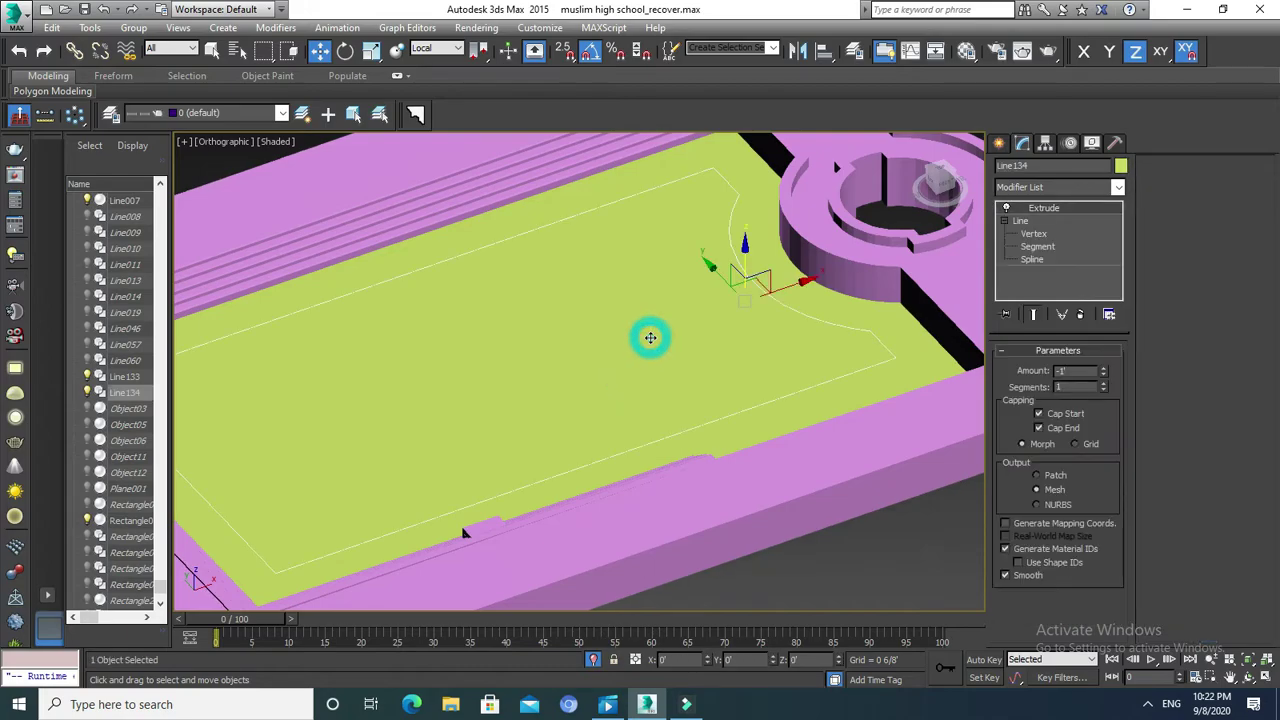
# Set Line134's Extrude Amount to 1'.
pyautogui.moveTo(1105, 378); pyautogui.dragTo(1101, 353)
pyautogui.moveTo(1099, 355); pyautogui.dragTo(1097, 355)
pyautogui.click(1090, 371)
pyautogui.press('Return')
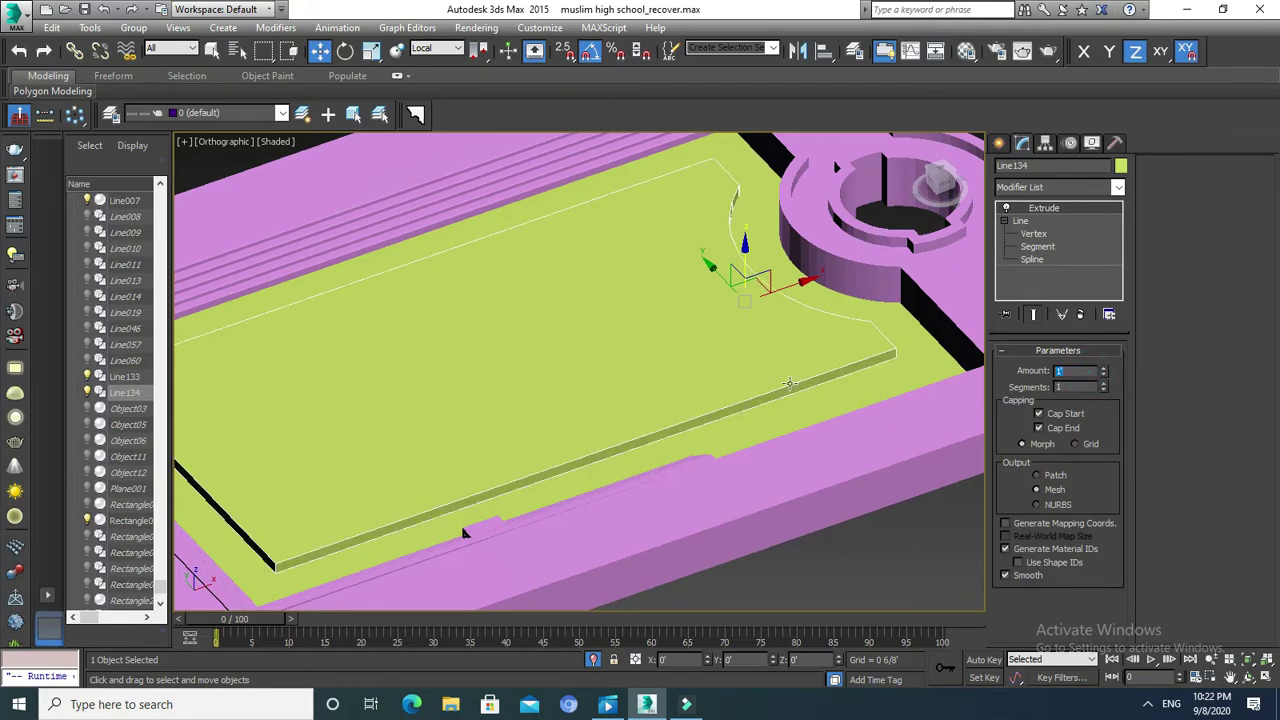
# Undo a trial move of the curb and switch snapping to 3D mode.
pyautogui.moveTo(756, 366); pyautogui.dragTo(752, 242, button='middle')
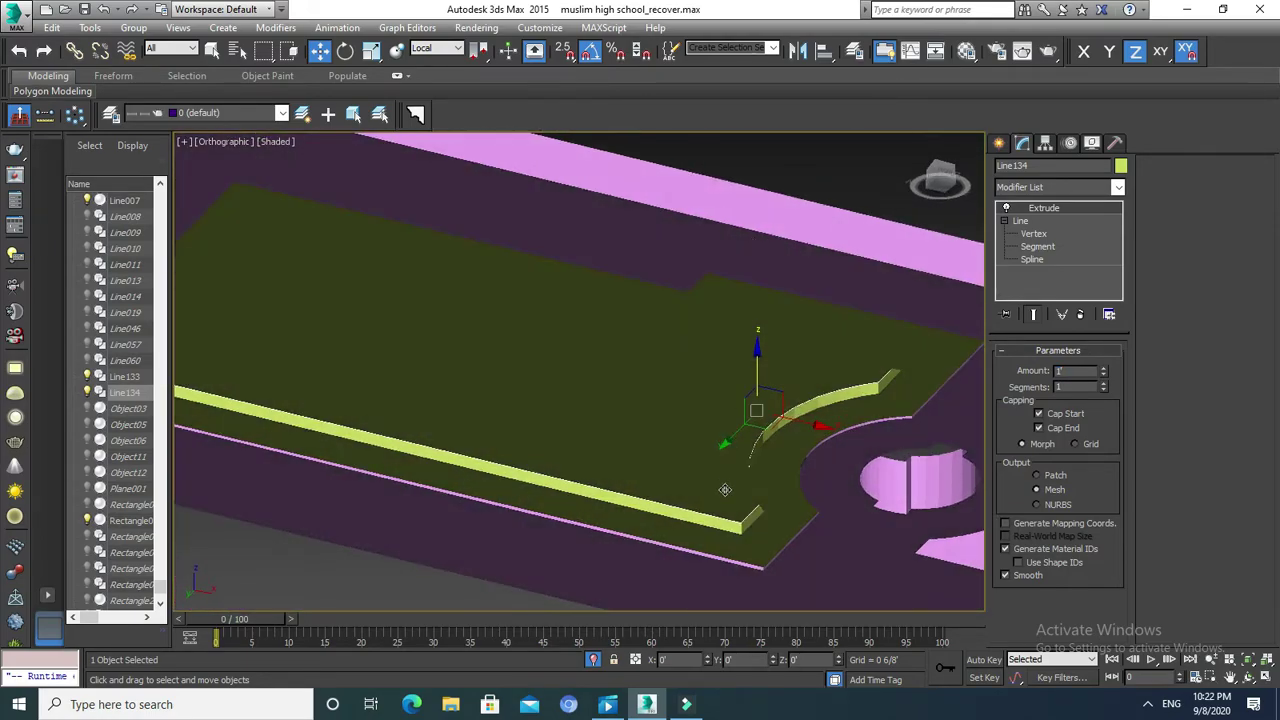
pyautogui.scroll(3, 724, 482)
pyautogui.scroll(-3, 746, 420)
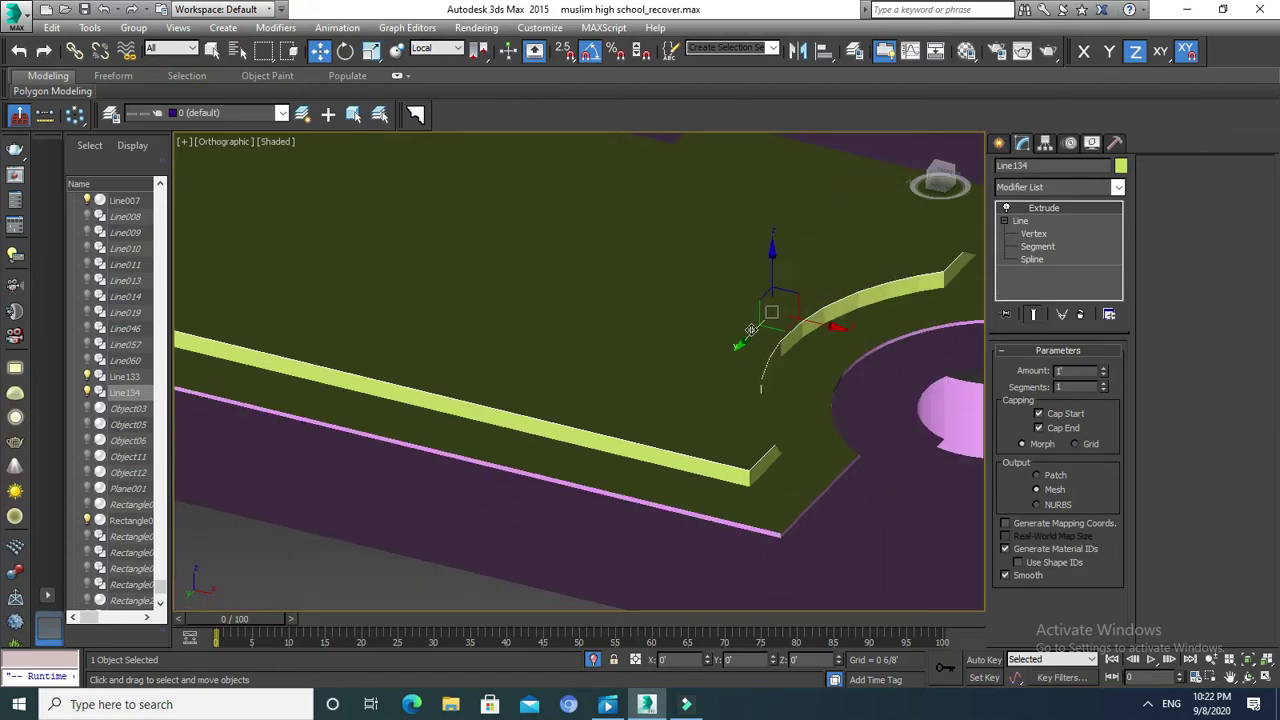
pyautogui.moveTo(781, 381)
pyautogui.keyDown('alt'); pyautogui.mouseDown(button='middle')
pyautogui.moveTo(754, 383)
pyautogui.moveTo(754, 414)
pyautogui.mouseUp(button='middle'); pyautogui.keyUp('alt')
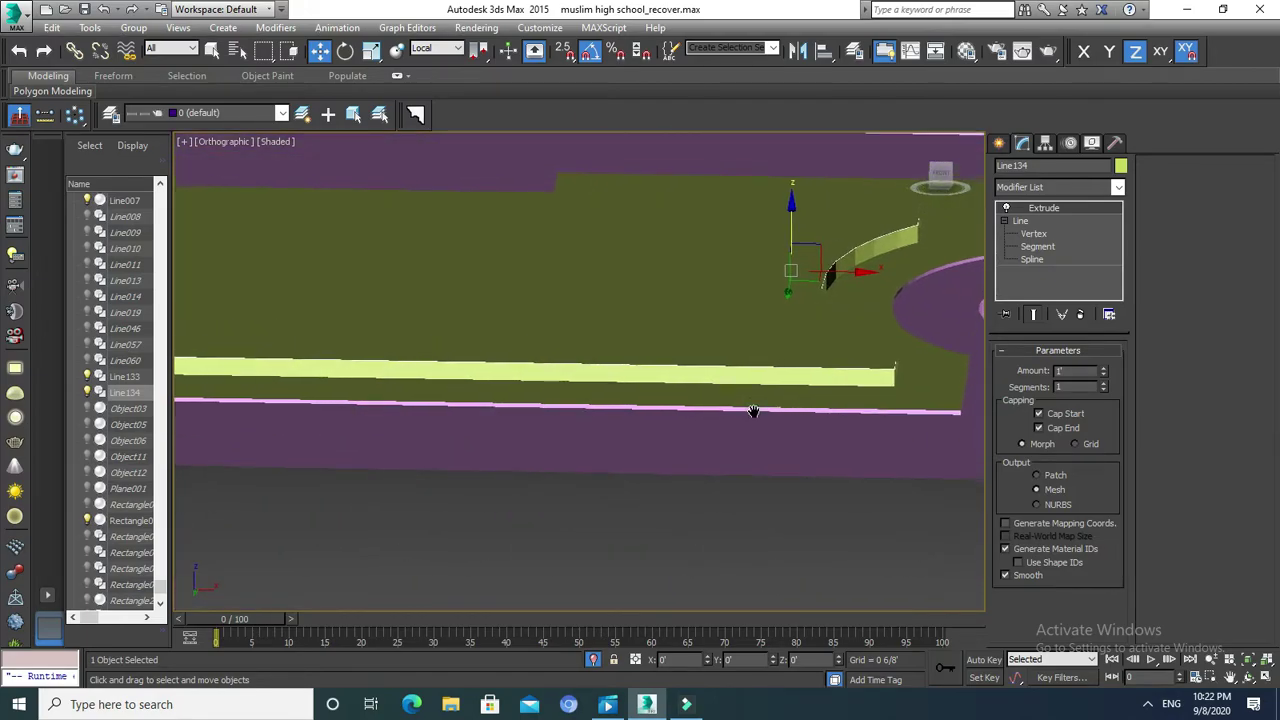
pyautogui.moveTo(790, 208); pyautogui.dragTo(888, 382)
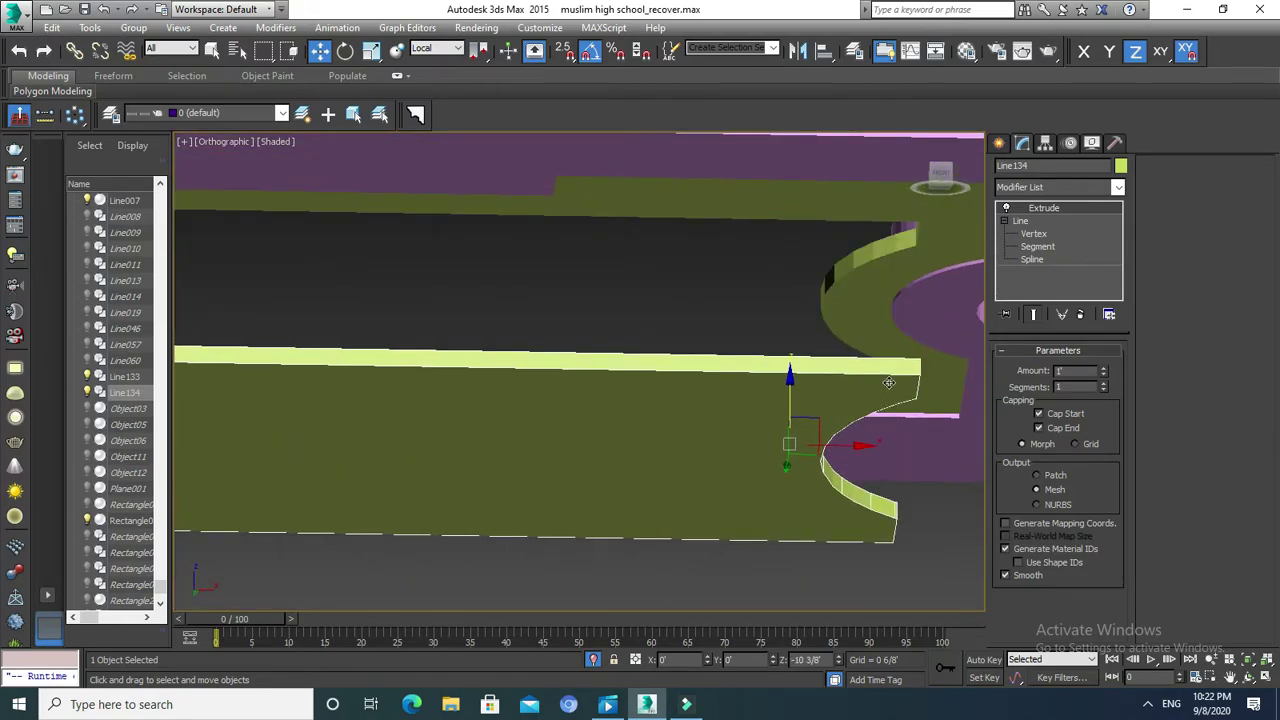
pyautogui.hotkey('ctrl', 'z')
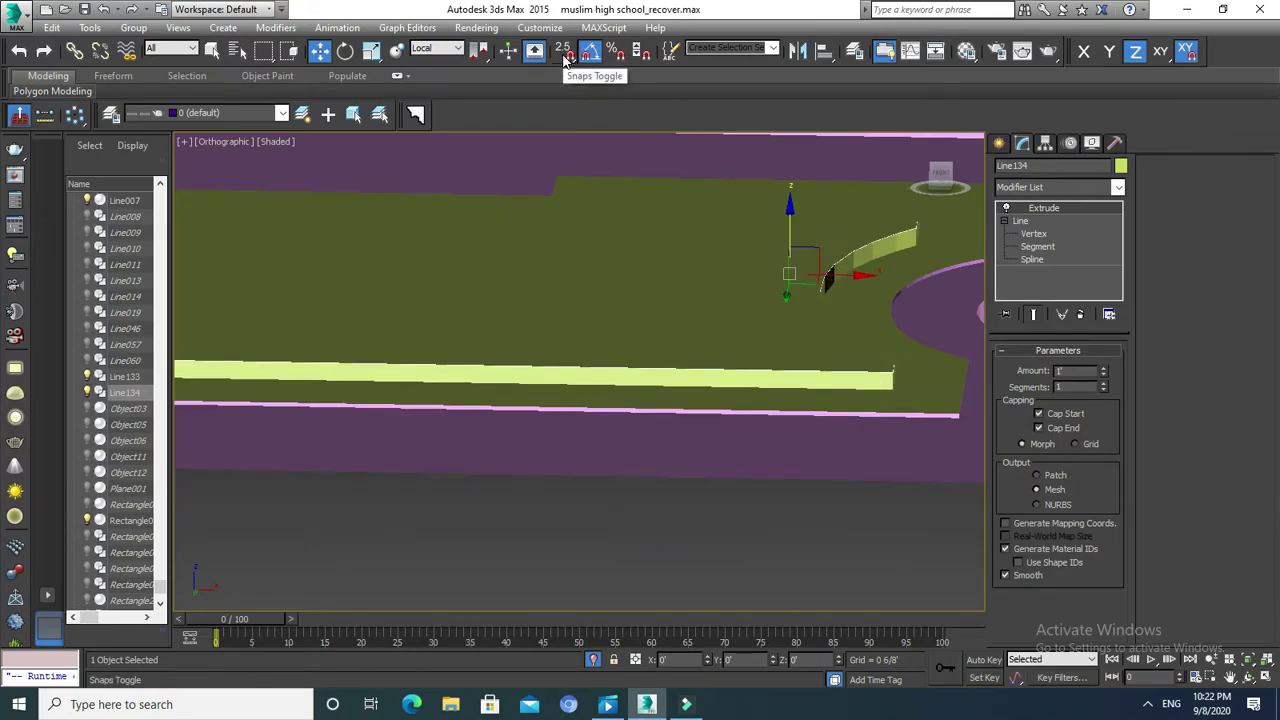
pyautogui.rightClick(565, 55)
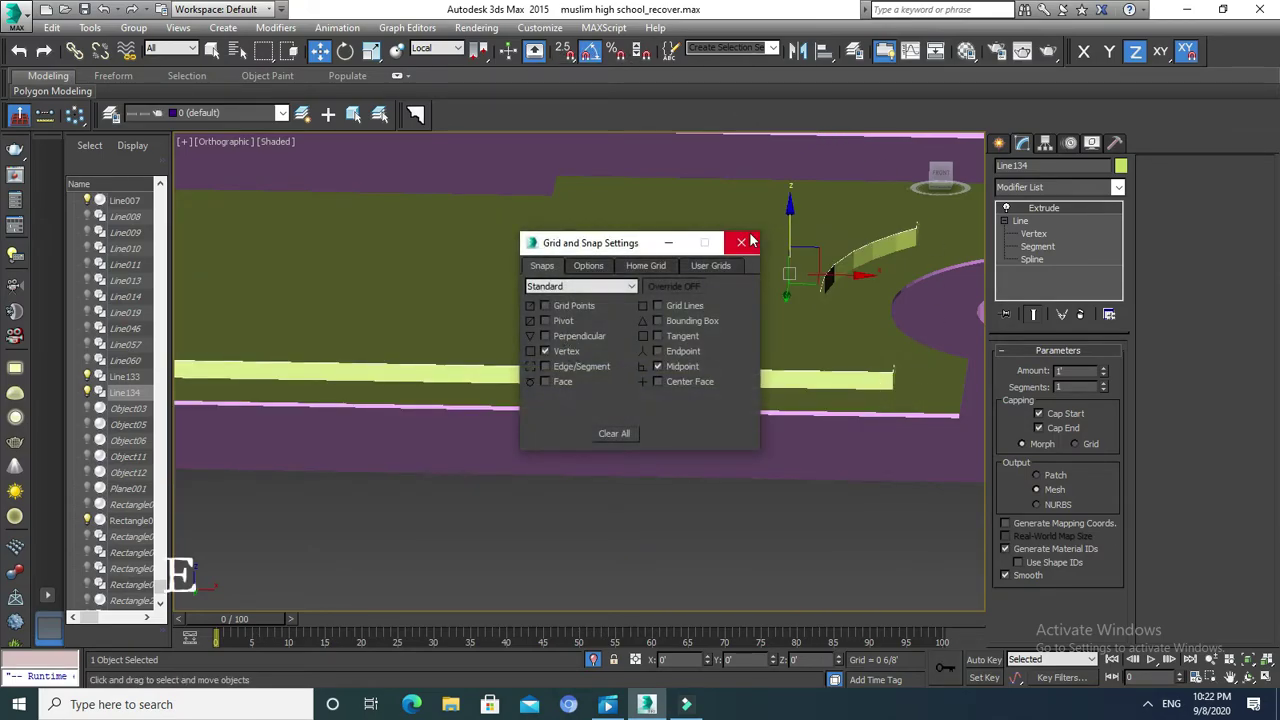
pyautogui.click(741, 242)
pyautogui.click(565, 55)
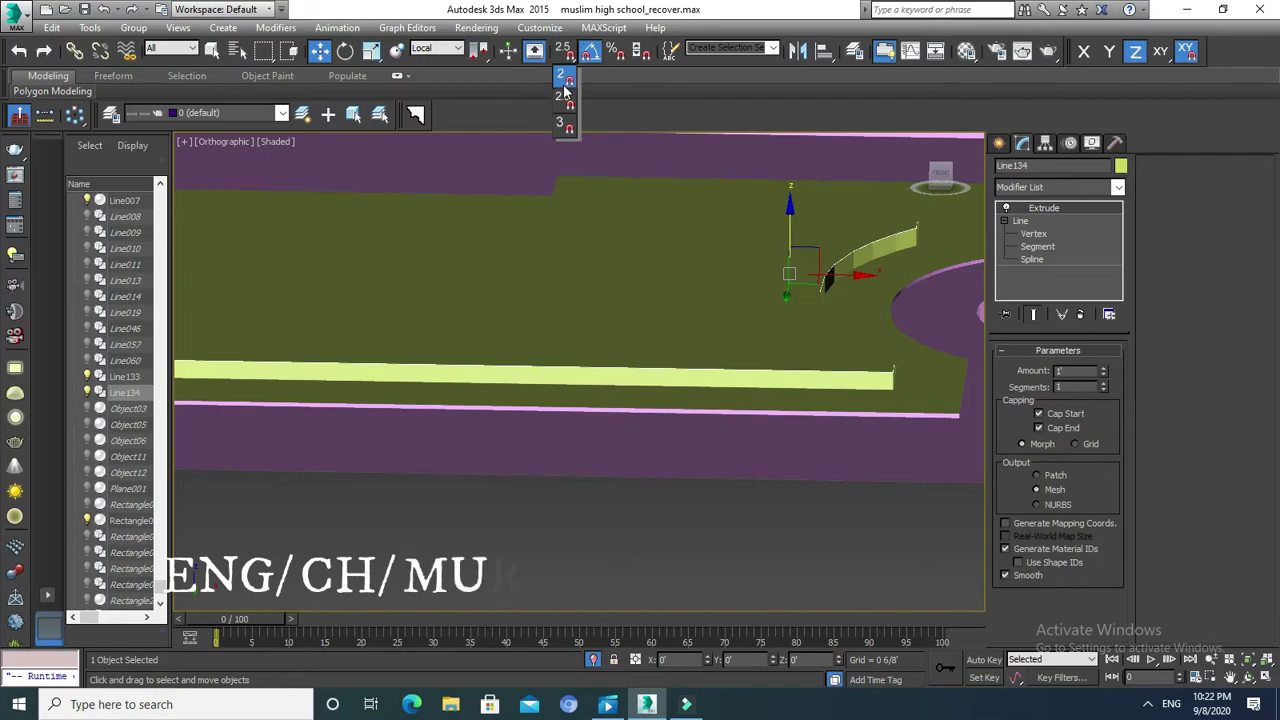
pyautogui.click(563, 122)
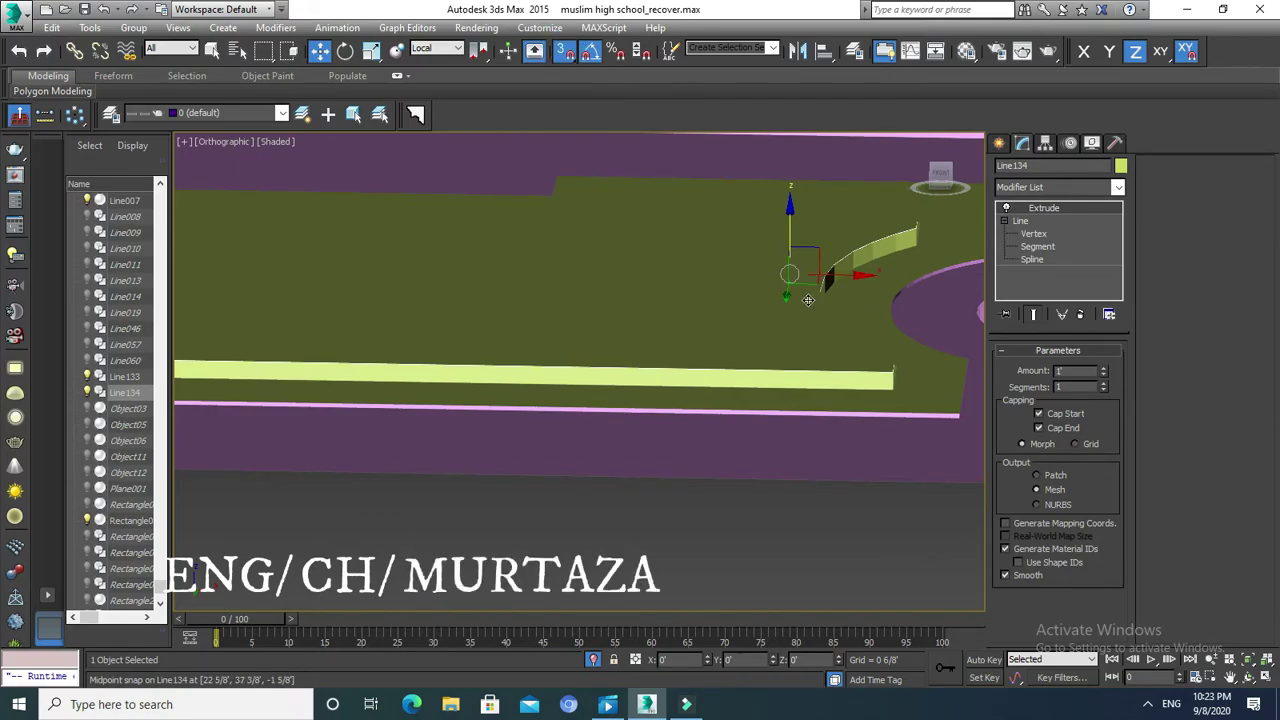
# Reselect Line134 and snap it down onto Line133's vertex.
pyautogui.keyDown('alt'); pyautogui.moveTo(796, 322); pyautogui.dragTo(770, 310, button='middle'); pyautogui.keyUp('alt')
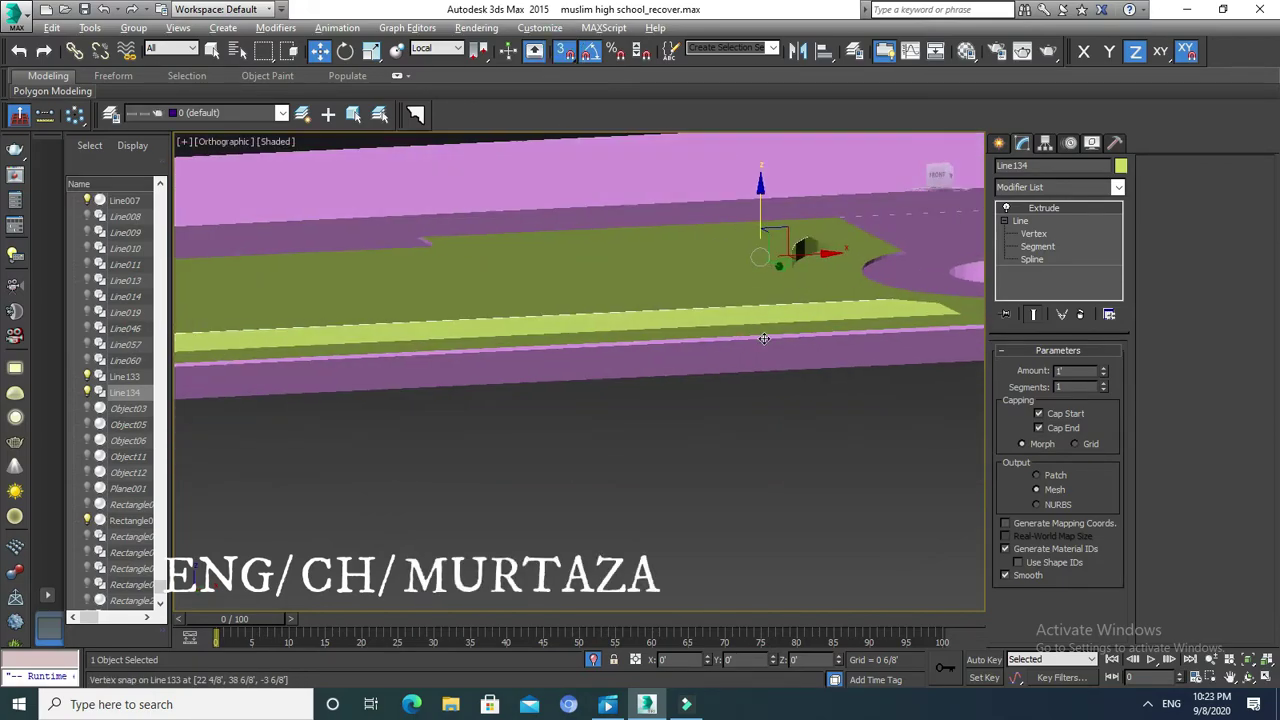
pyautogui.click(958, 322)
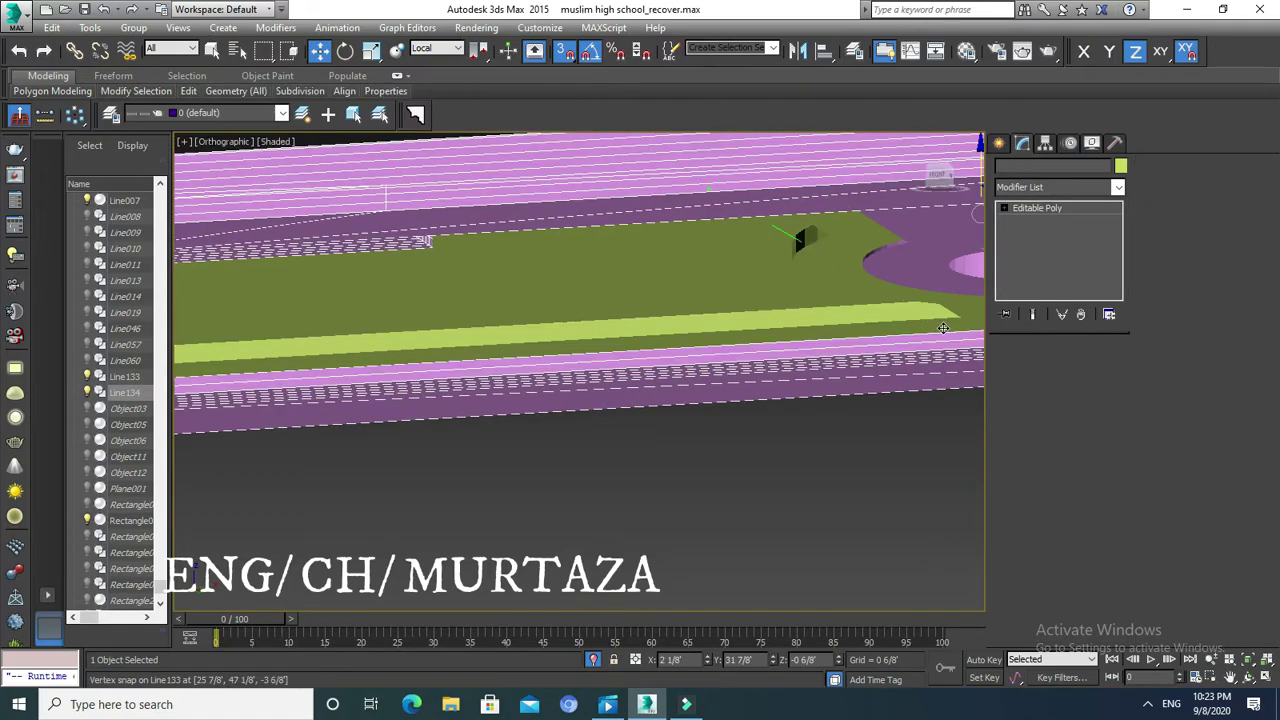
pyautogui.click(723, 257)
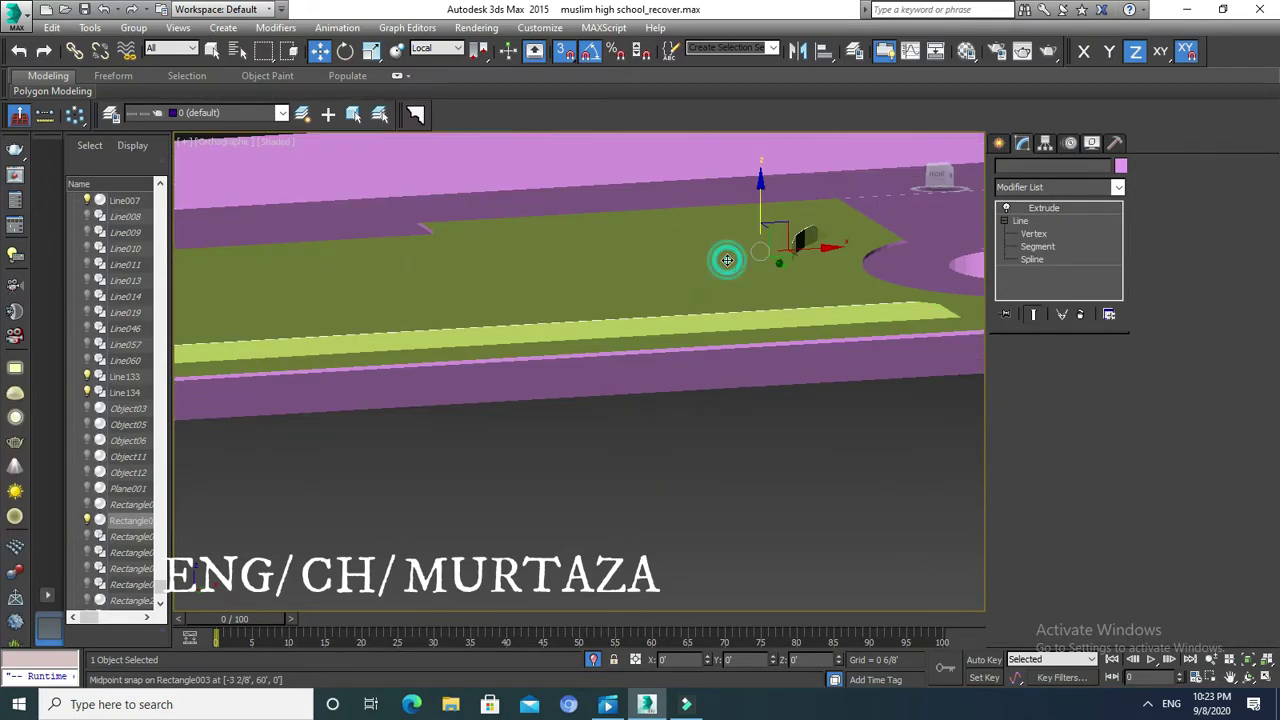
pyautogui.moveTo(761, 178); pyautogui.dragTo(954, 318)
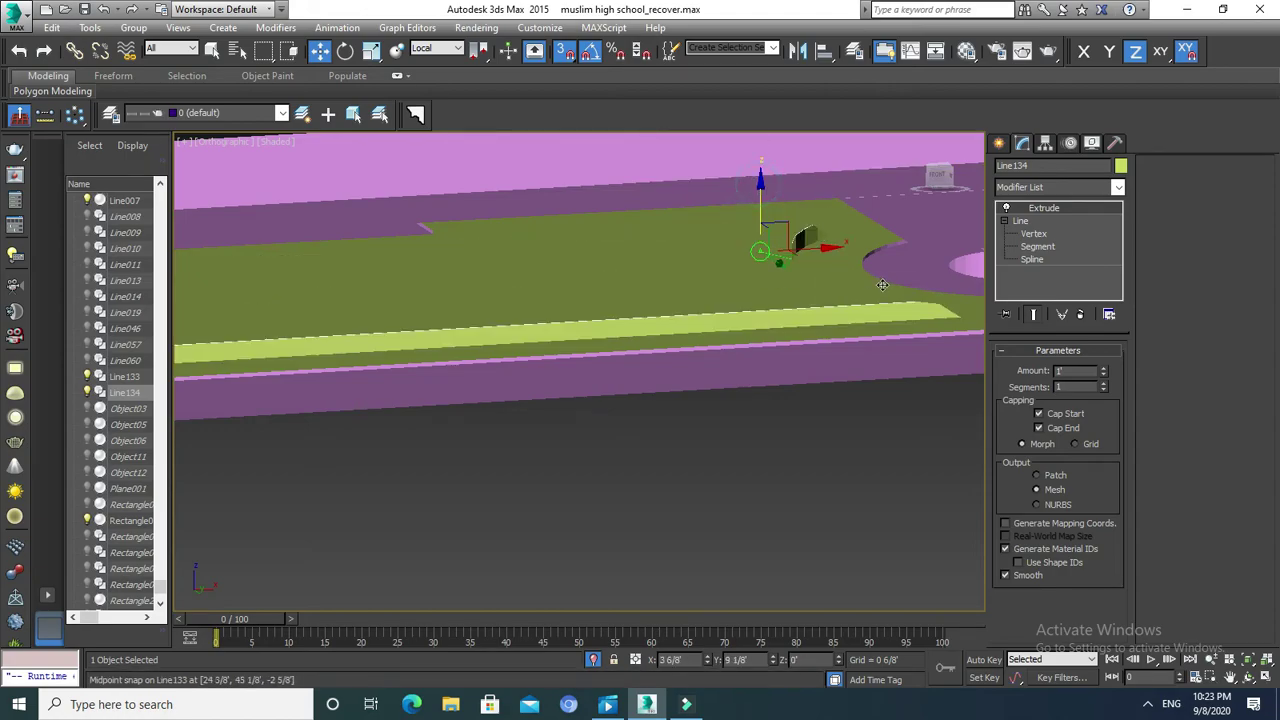
pyautogui.click(766, 466)
pyautogui.scroll(-3, 686, 374)
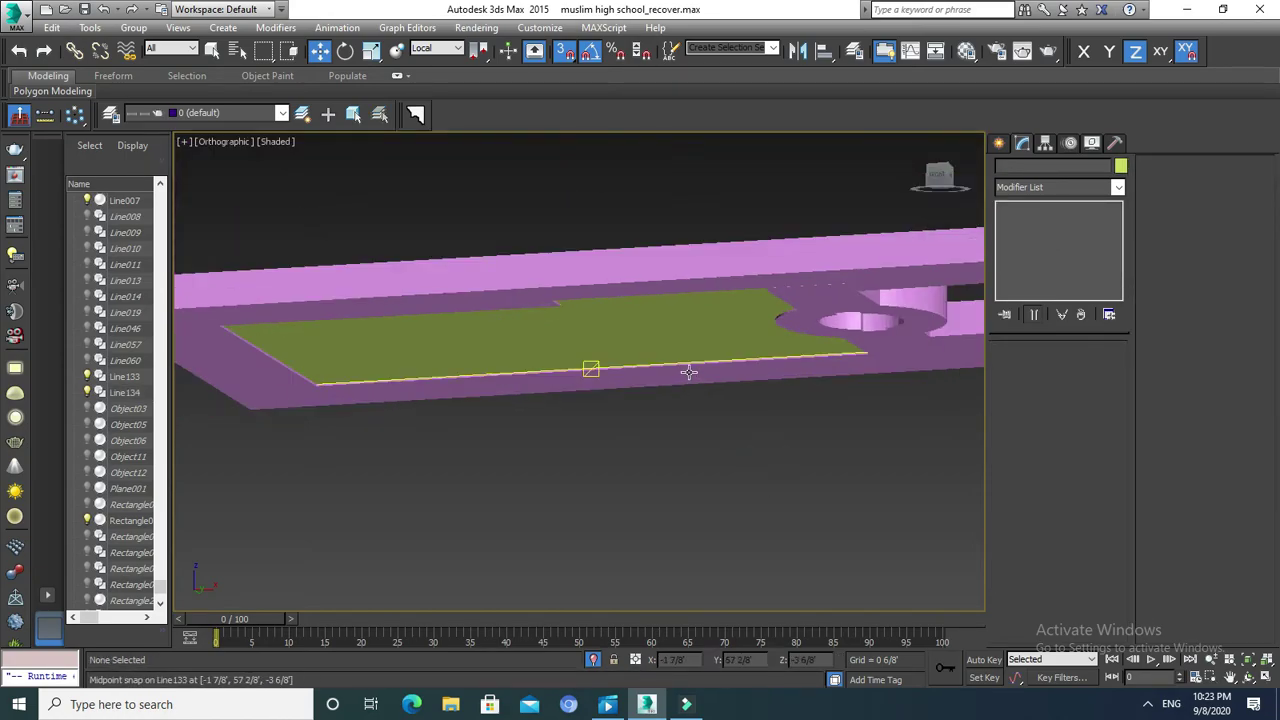
# Set the Line134 curb's extrusion amount to 6, making it 0 4/8' tall.
pyautogui.scroll(-3, 686, 374)
pyautogui.scroll(5, 761, 478)
pyautogui.scroll(-3, 761, 478)
pyautogui.scroll(8, 674, 360)
pyautogui.click(760, 440)
pyautogui.click(1103, 371)
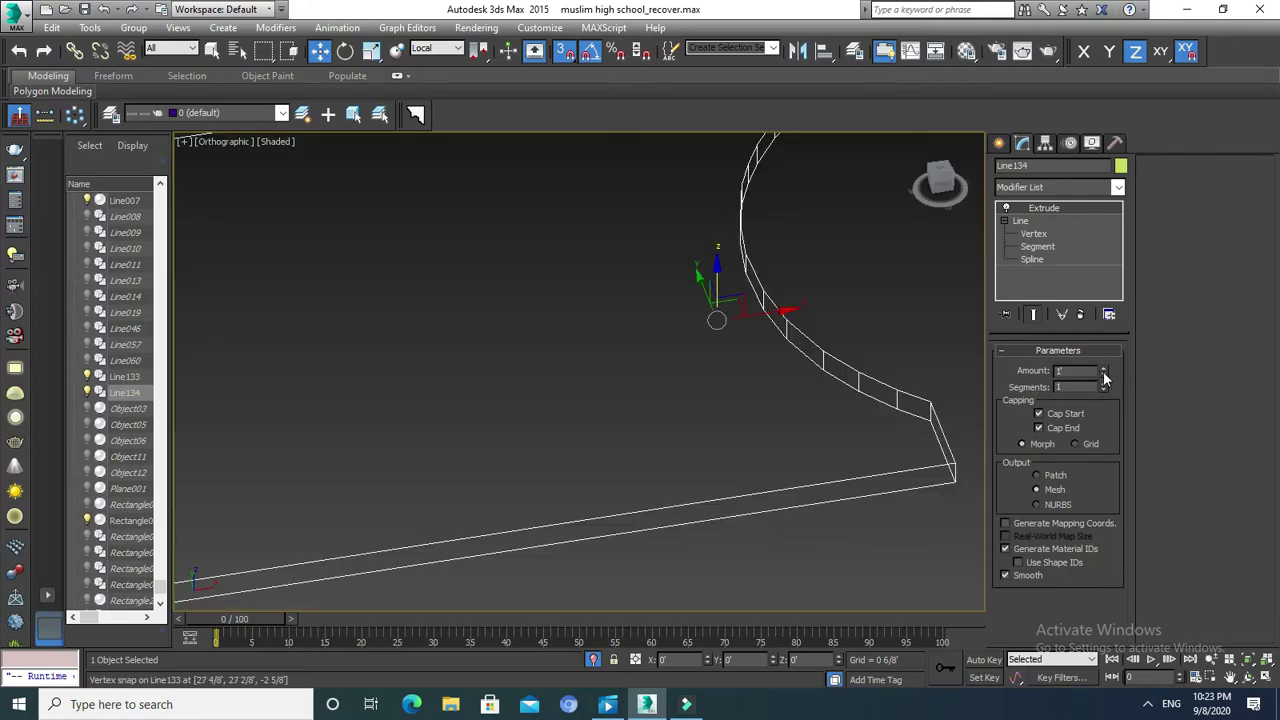
pyautogui.write('6')
pyautogui.press('Return')
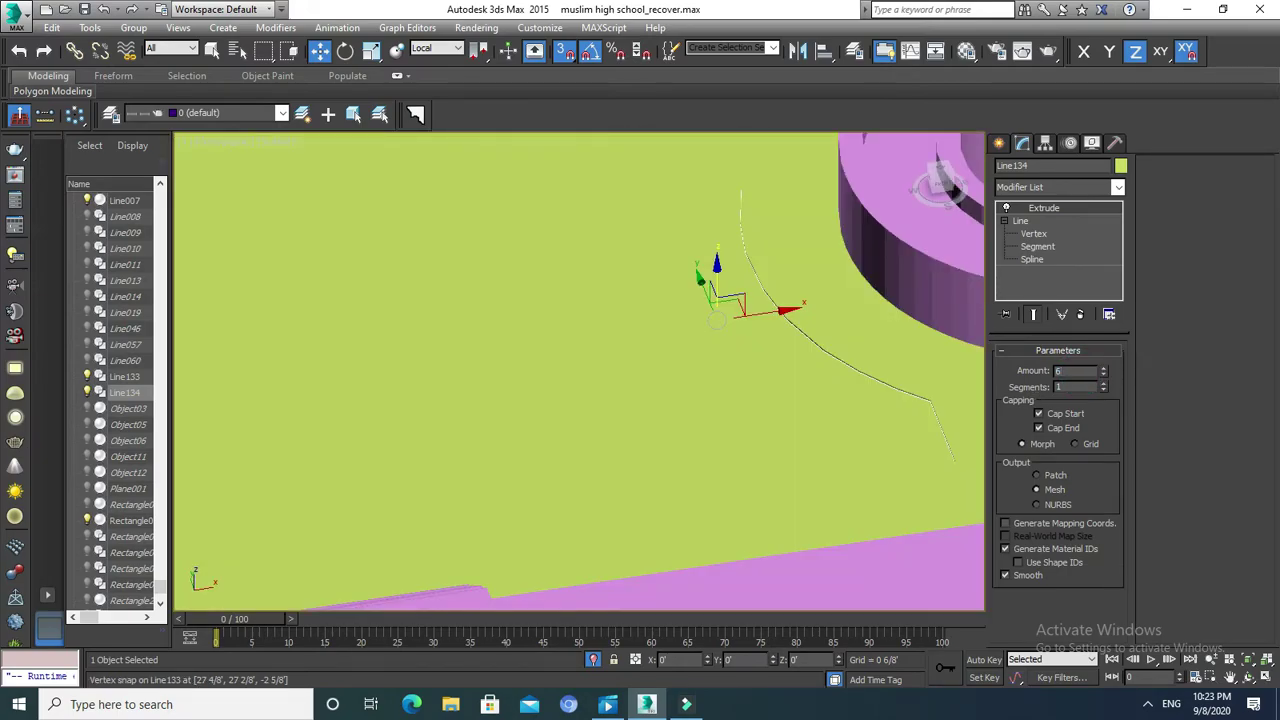
pyautogui.press('Return')
# Zoom in on the curved curb corner and Shift-drag Line134 to clone it as Line135.
pyautogui.scroll(-5, 600, 315)
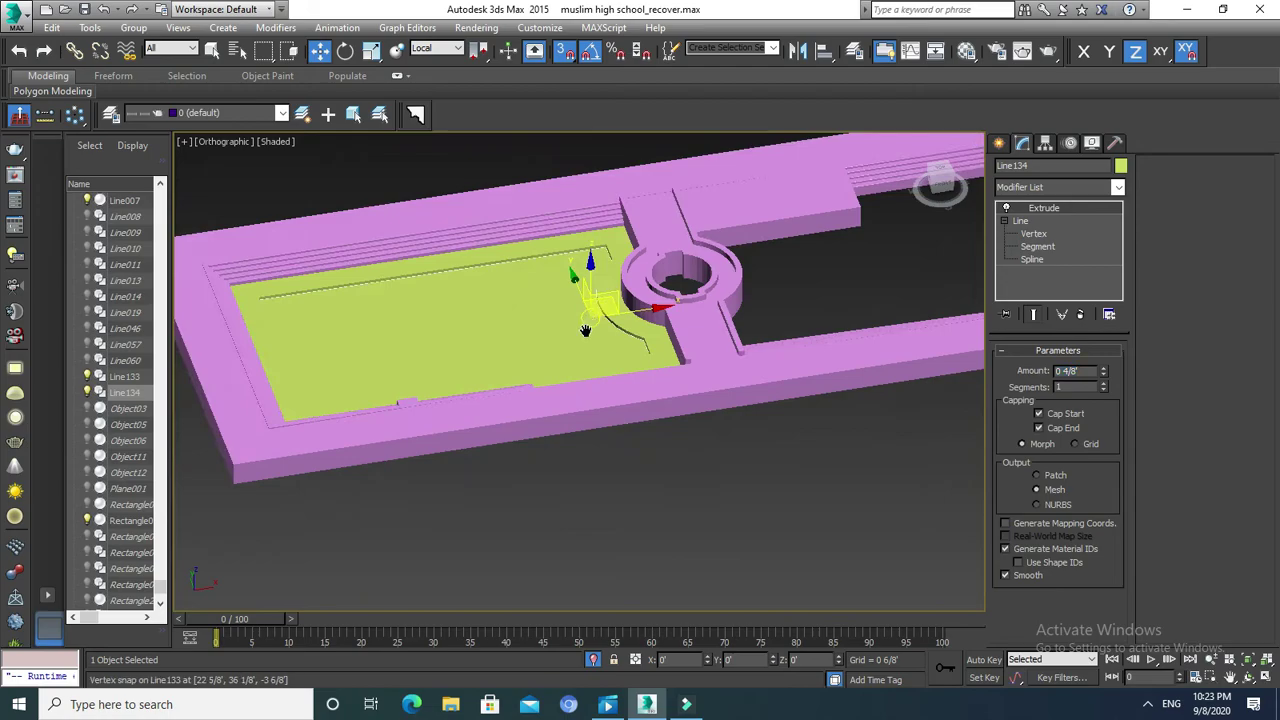
pyautogui.scroll(-2, 590, 323)
pyautogui.scroll(3, 721, 368)
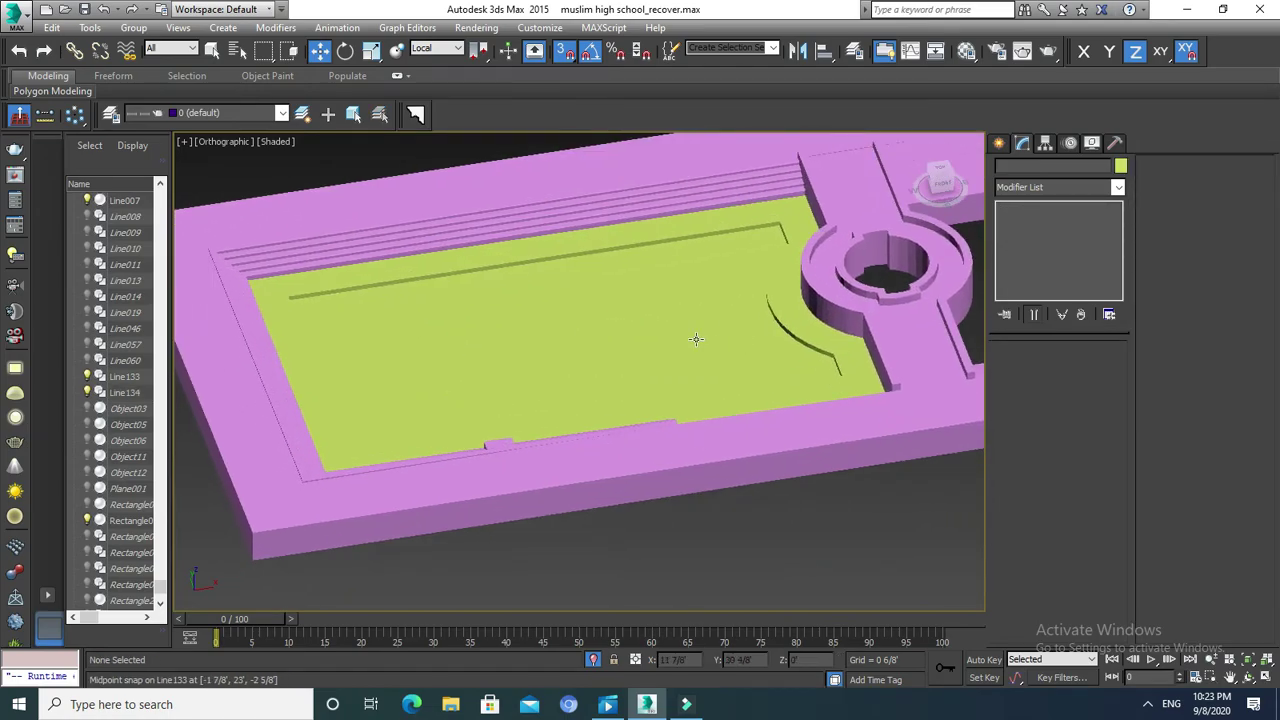
pyautogui.click(699, 339)
pyautogui.moveTo(701, 333)
pyautogui.mouseDown(button='middle')
pyautogui.moveTo(662, 314)
pyautogui.moveTo(617, 338)
pyautogui.mouseUp(button='middle')
pyautogui.scroll(4, 734, 257)
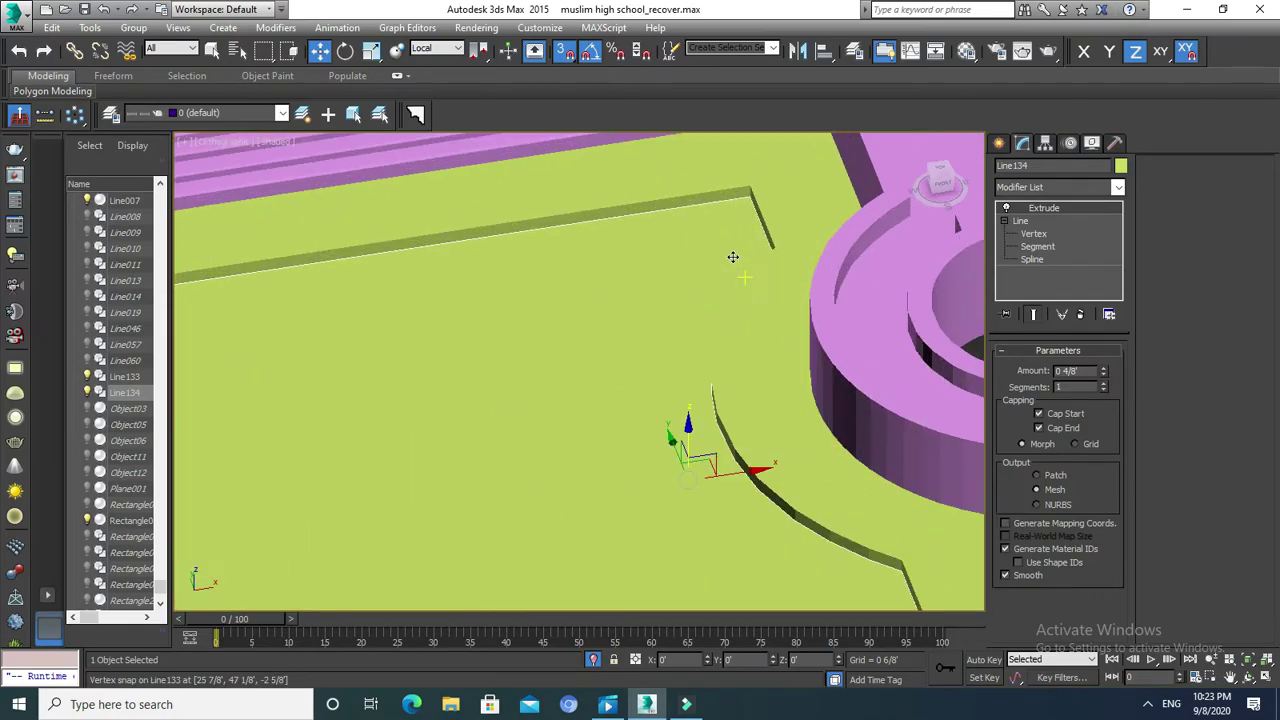
pyautogui.moveTo(683, 243); pyautogui.dragTo(680, 228, button='middle')
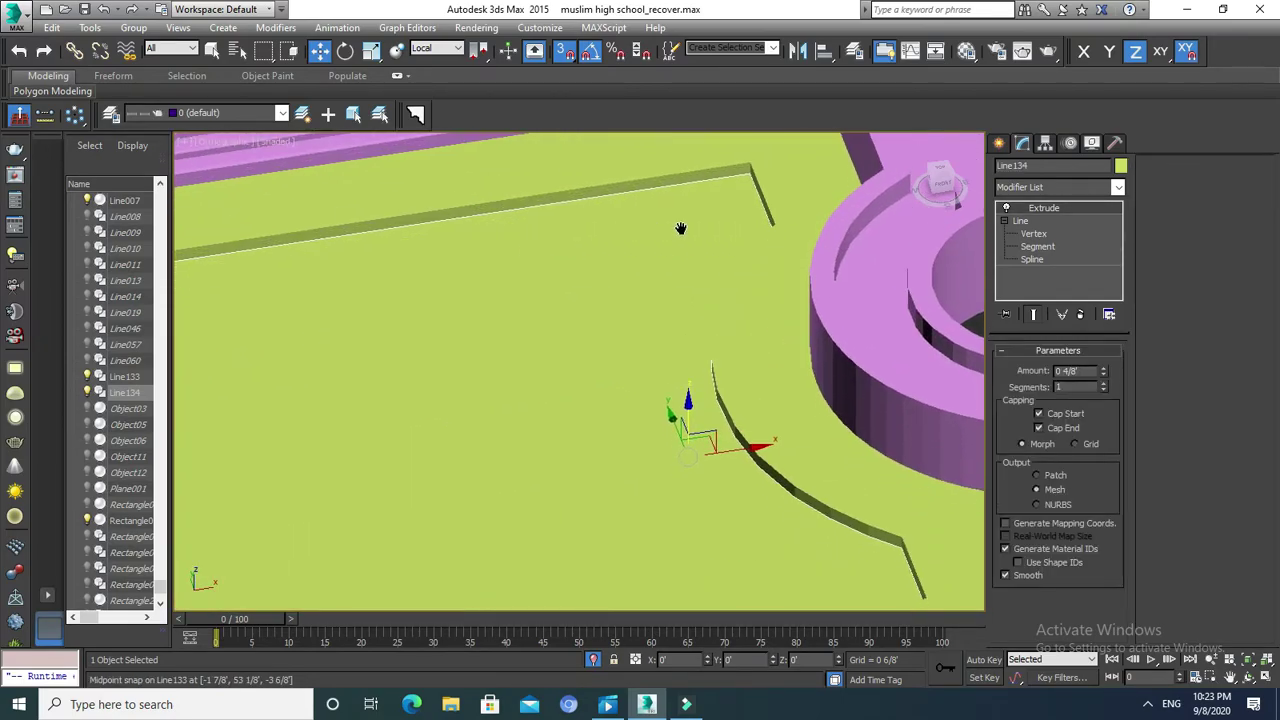
pyautogui.scroll(-4, 680, 228)
pyautogui.scroll(1, 676, 250)
pyautogui.scroll(1, 674, 265)
pyautogui.moveTo(674, 265); pyautogui.dragTo(671, 277, button='middle')
pyautogui.scroll(2, 668, 262)
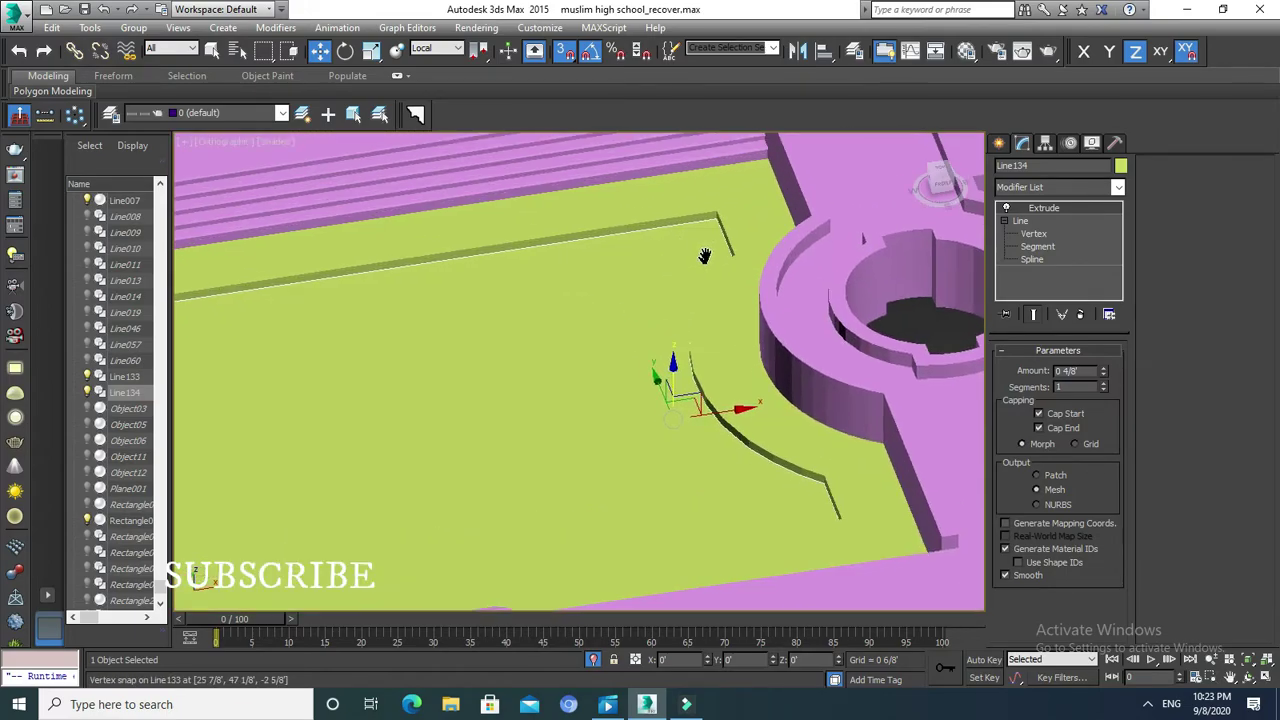
pyautogui.scroll(2, 664, 247)
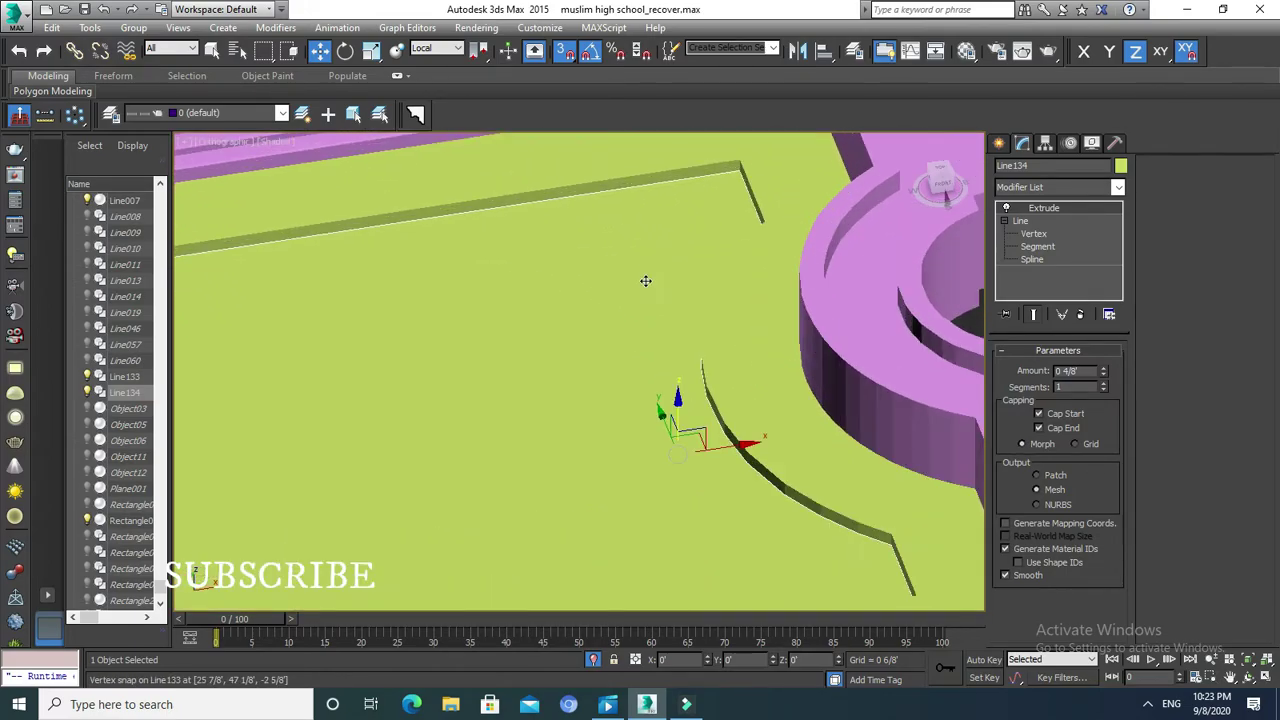
pyautogui.keyDown('shift'); pyautogui.moveTo(646, 281); pyautogui.dragTo(646, 284); pyautogui.keyUp('shift')
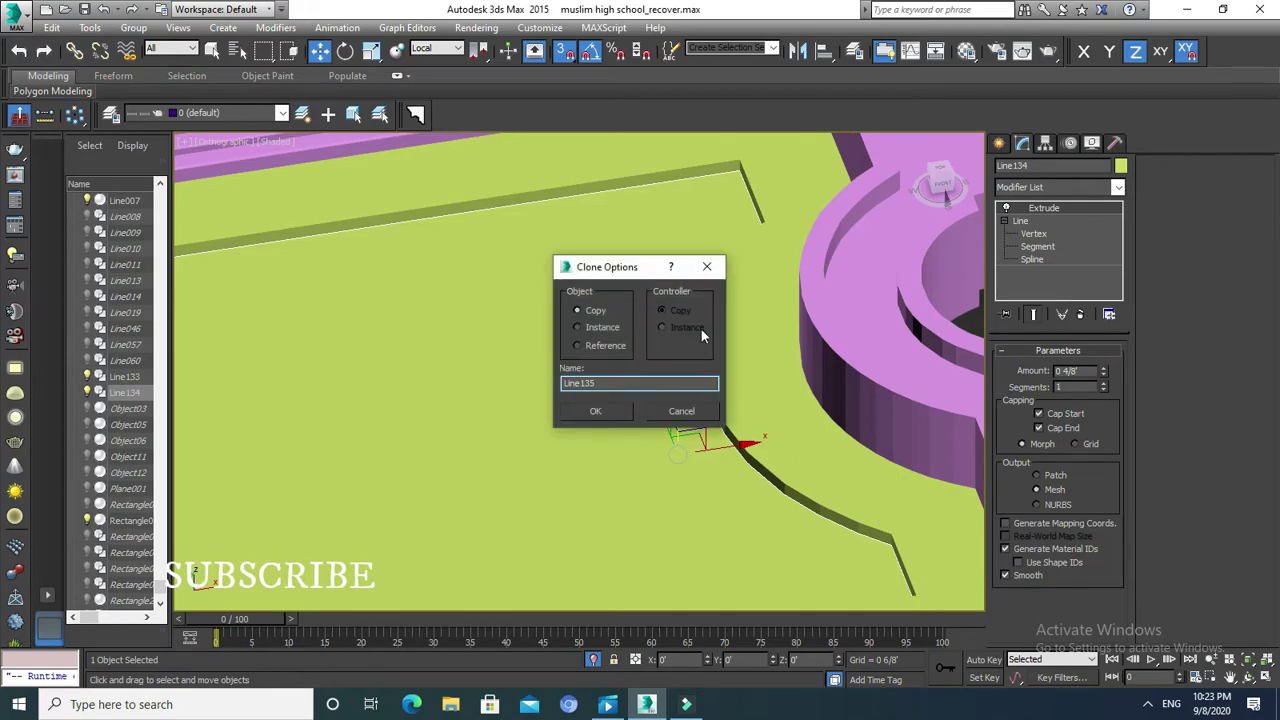
# Accept the curb copy and snap Line136 into place along the courtyard outline.
pyautogui.press('Return')
pyautogui.scroll(-4, 705, 327)
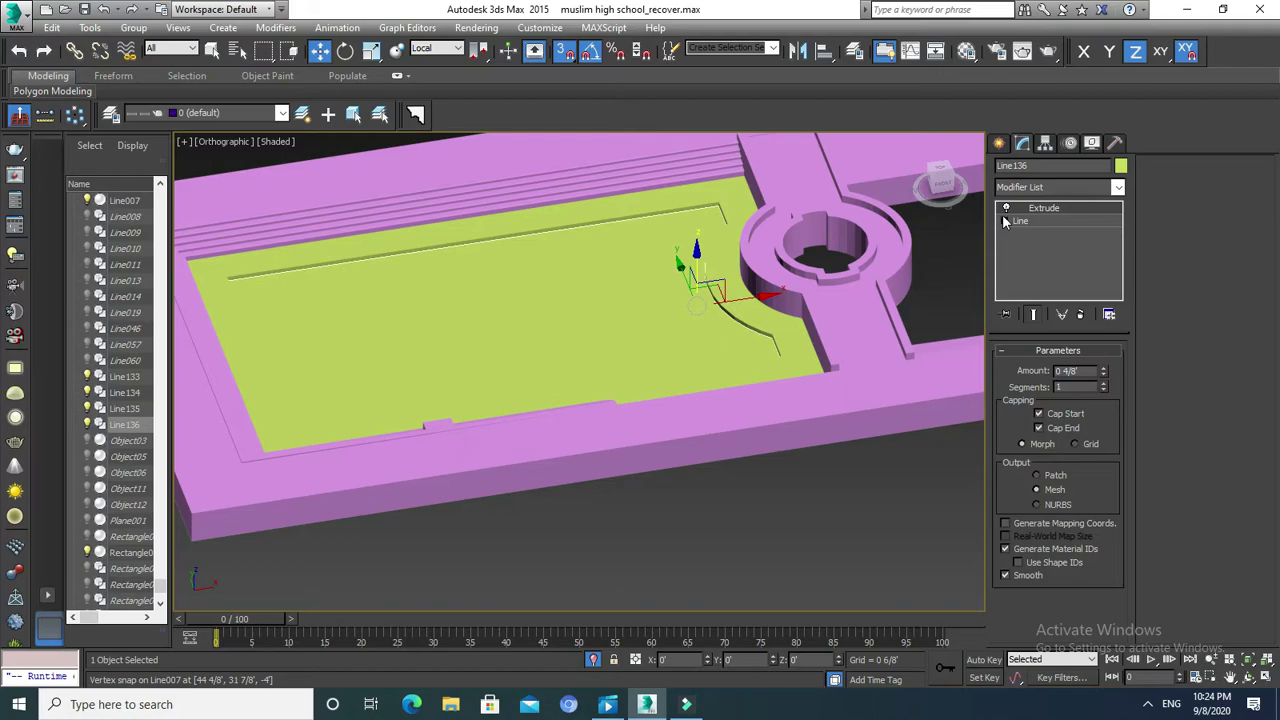
pyautogui.moveTo(697, 256); pyautogui.dragTo(698, 212)
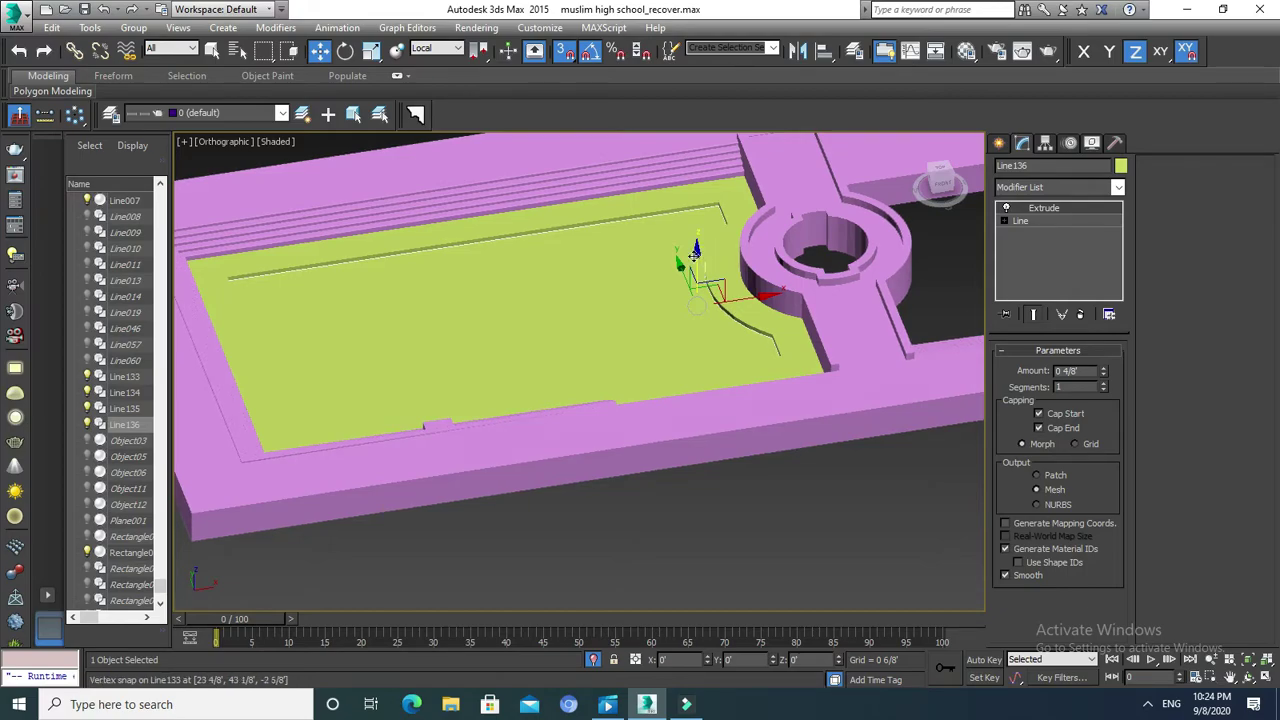
# Raise Line136 slightly on Z and delete its Extrude modifier, leaving the bare spline.
pyautogui.moveTo(695, 255); pyautogui.dragTo(695, 227)
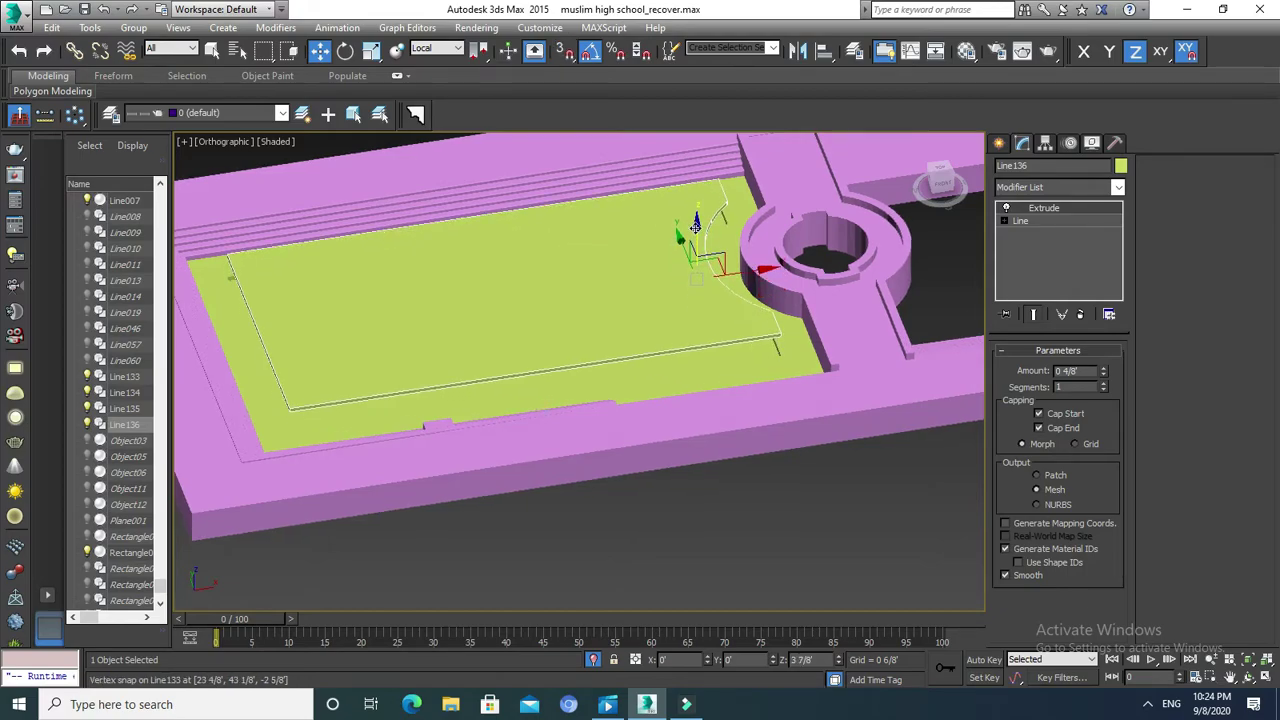
pyautogui.scroll(3, 791, 244)
pyautogui.click(1006, 208)
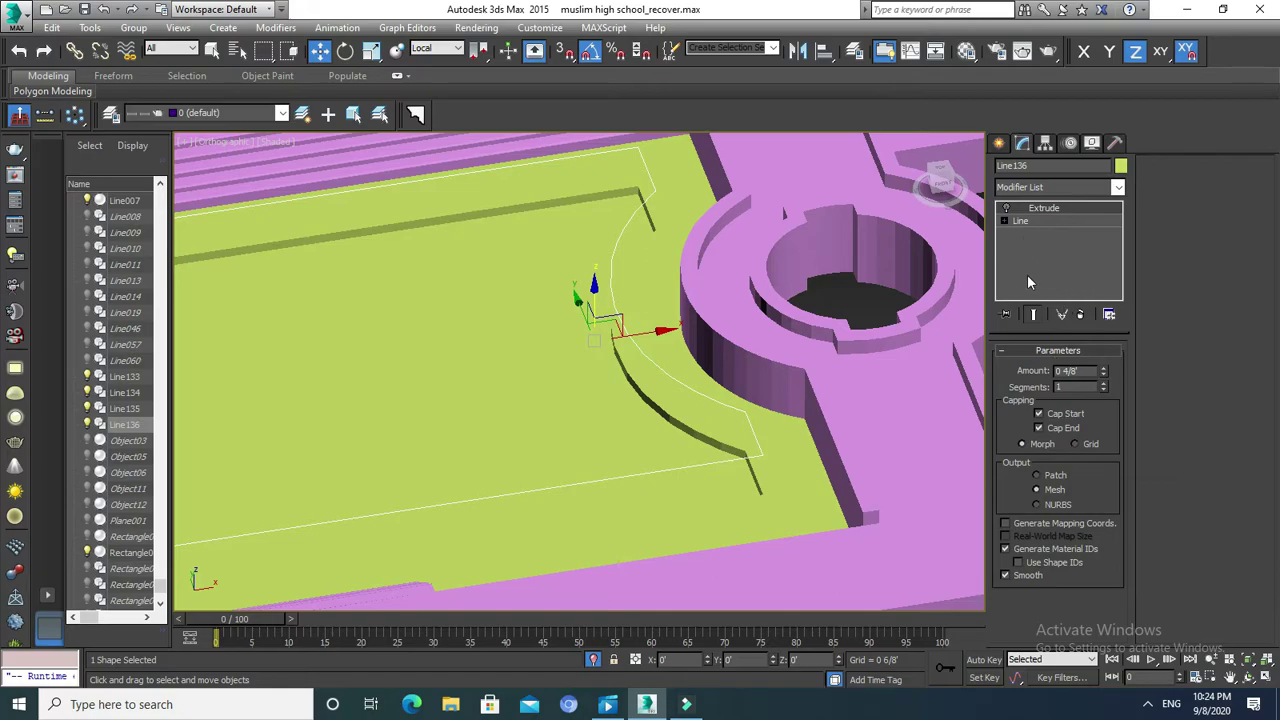
pyautogui.click(1006, 208)
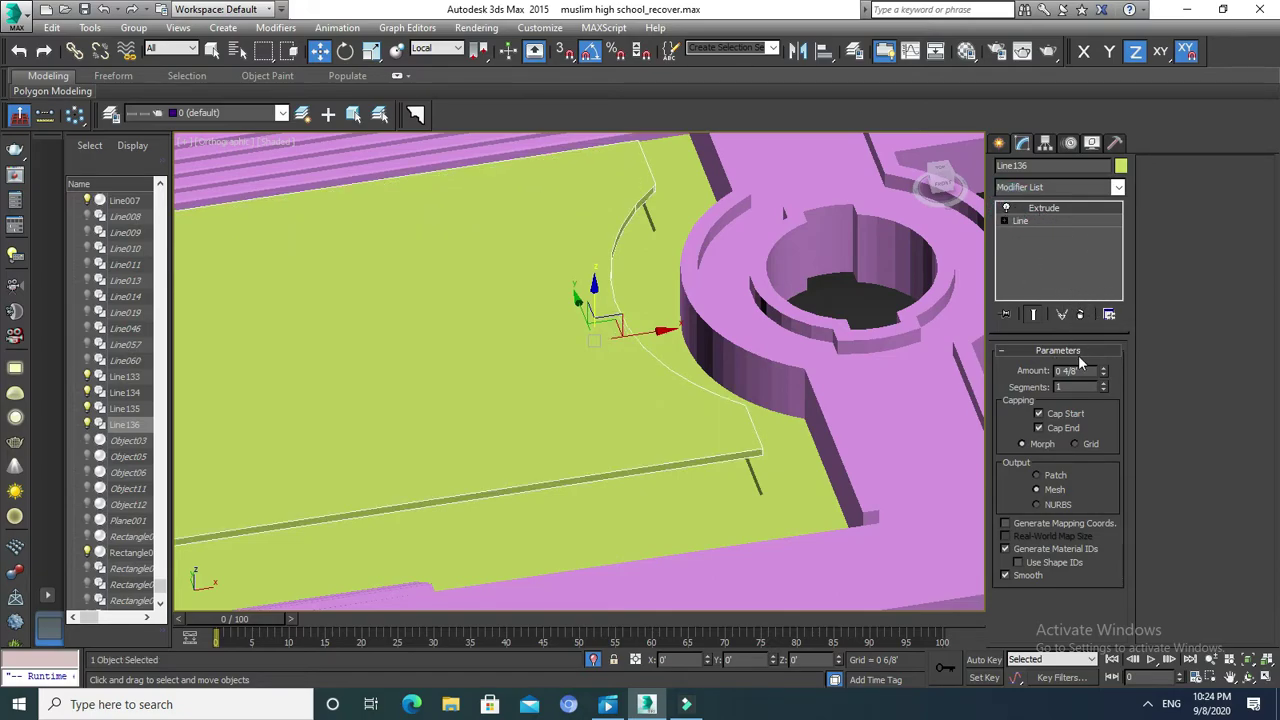
pyautogui.click(1080, 314)
pyautogui.scroll(-5, 700, 150)
pyautogui.moveTo(690, 160)
pyautogui.mouseDown(button='middle')
pyautogui.moveTo(702, 144)
pyautogui.moveTo(690, 165)
pyautogui.mouseUp(button='middle')
pyautogui.scroll(3, 679, 184)
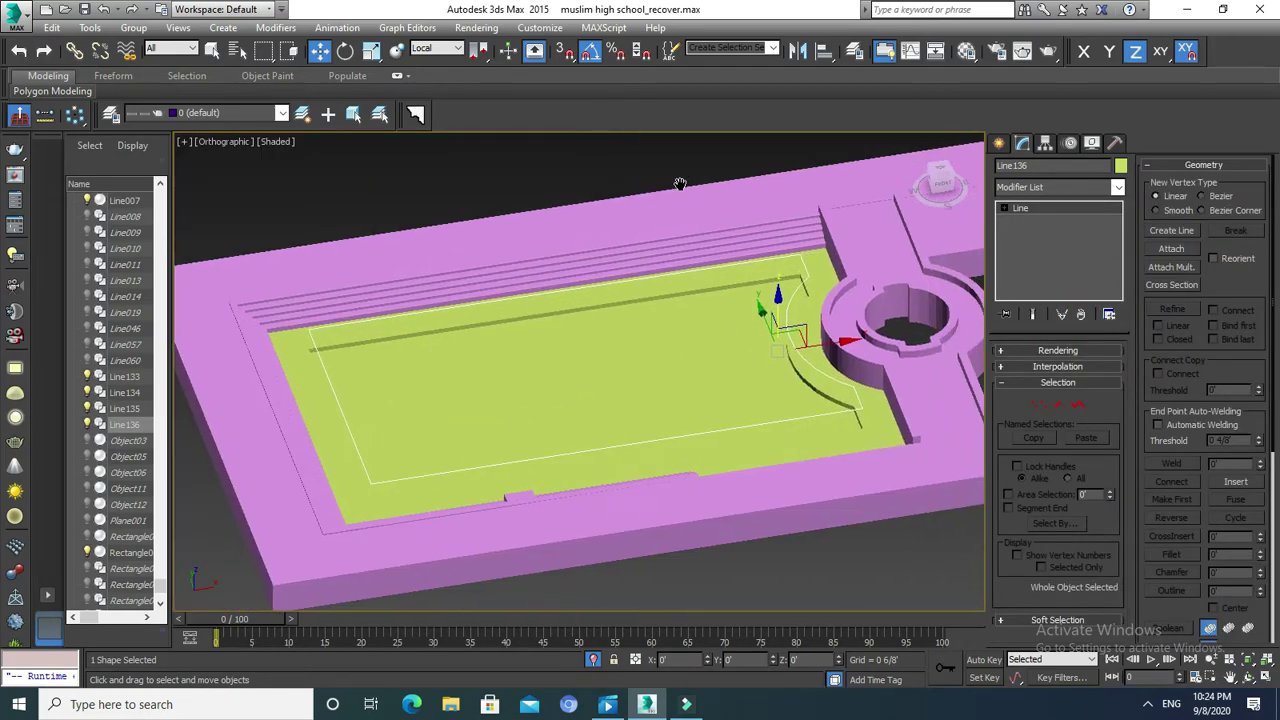
# Add a Sweep modifier to Line136 from the Modifier List.
pyautogui.click(1115, 189)
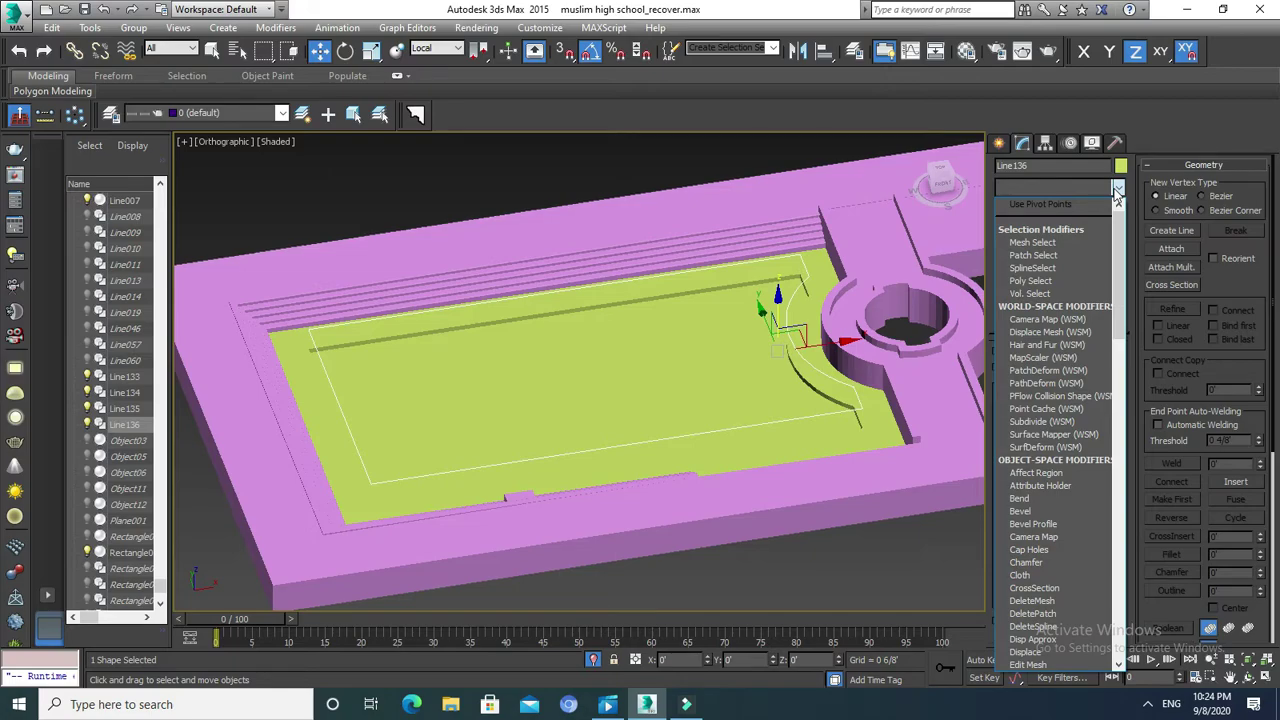
pyautogui.scroll(-2, 1110, 230)
pyautogui.scroll(-4, 1108, 250)
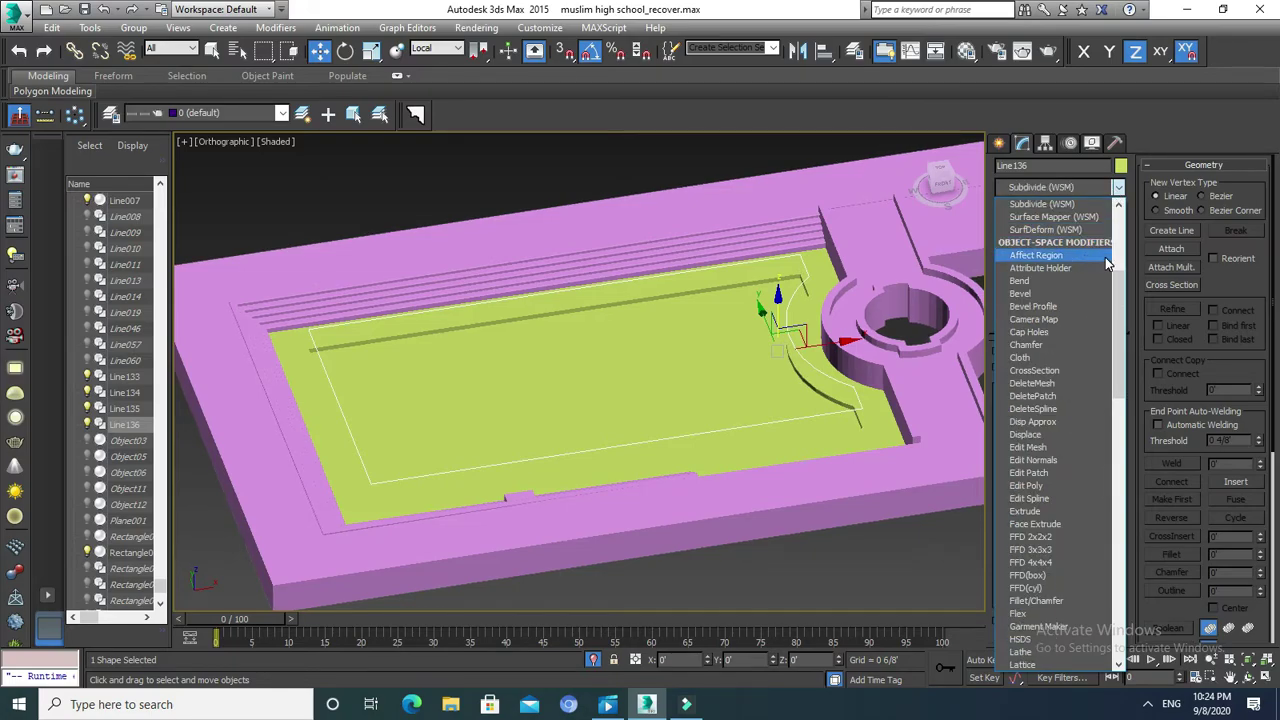
pyautogui.scroll(-10, 1050, 290)
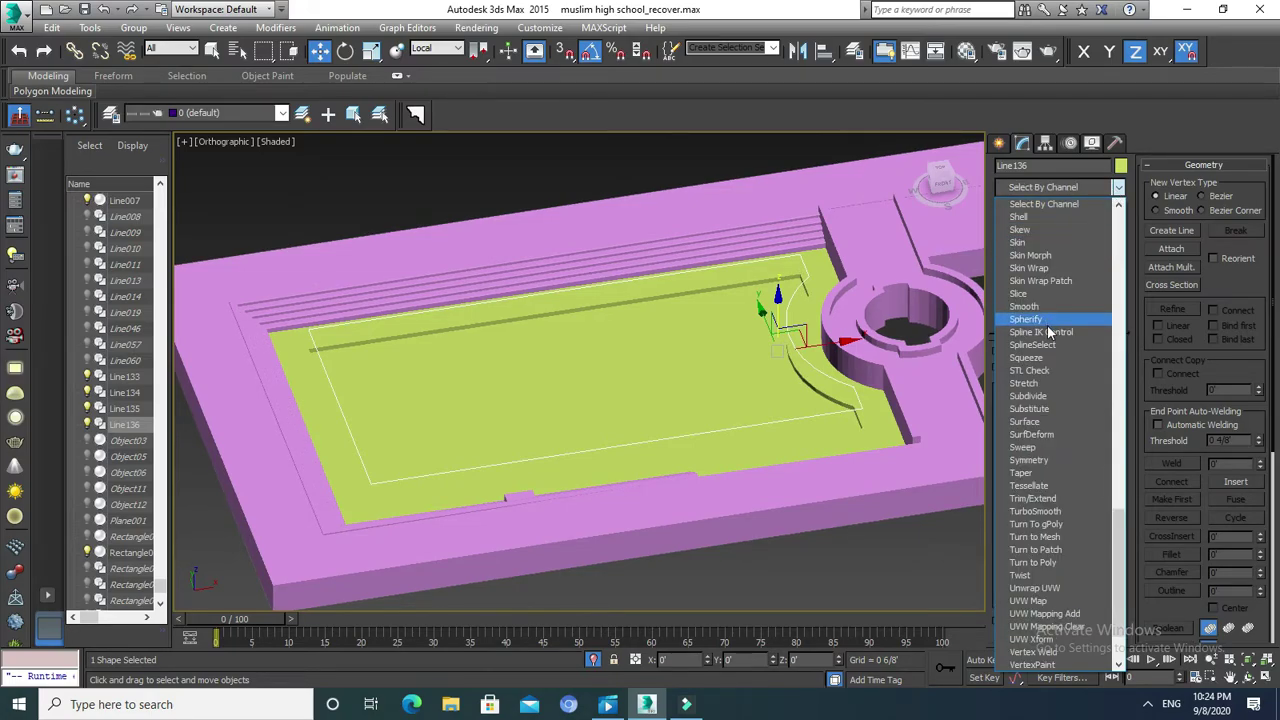
pyautogui.click(1040, 452)
pyautogui.scroll(5, 824, 372)
pyautogui.scroll(2, 824, 372)
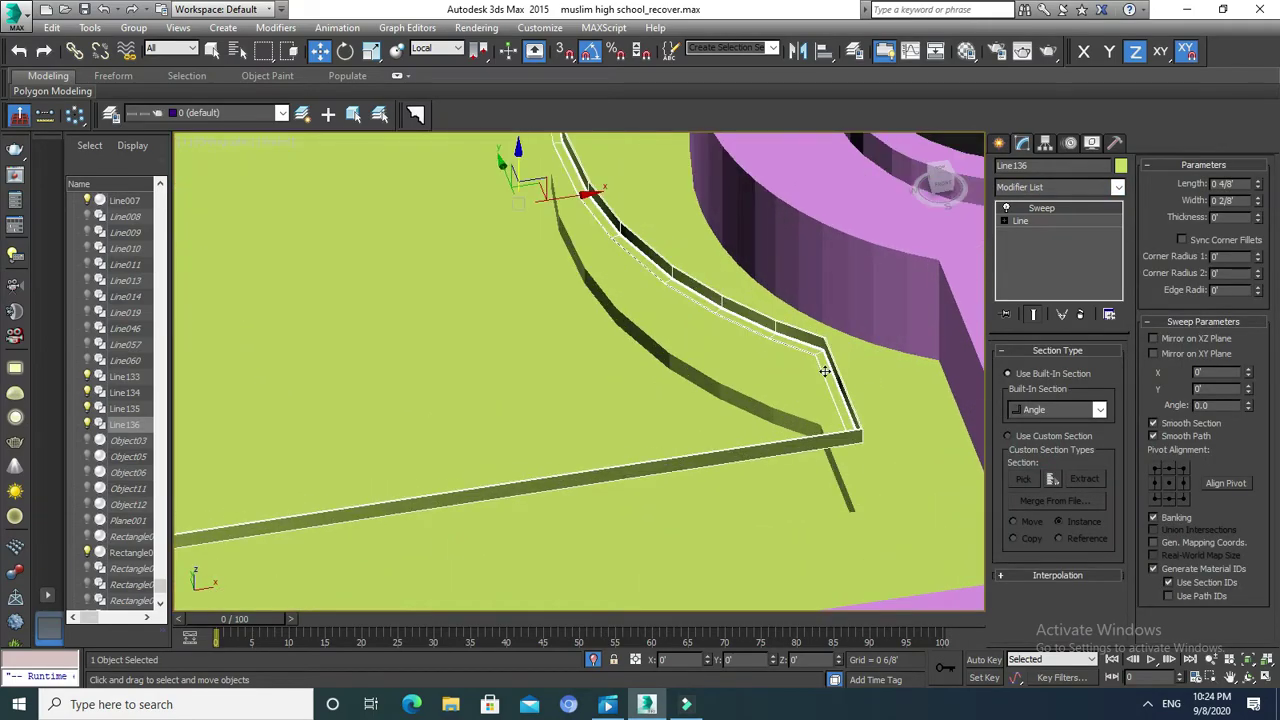
# Set the sweep's built-in section to Bar with Length 1 and Width 0 4/8'.
pyautogui.click(1099, 409)
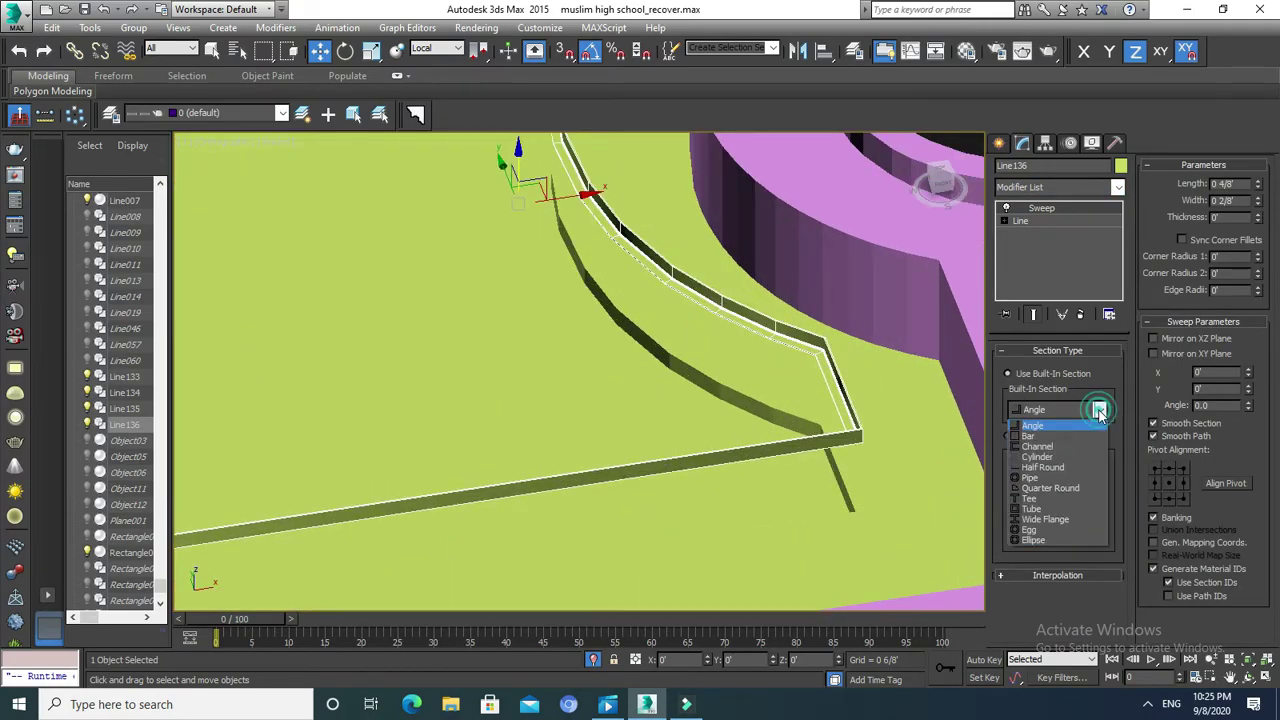
pyautogui.click(1035, 436)
pyautogui.scroll(-3, 948, 412)
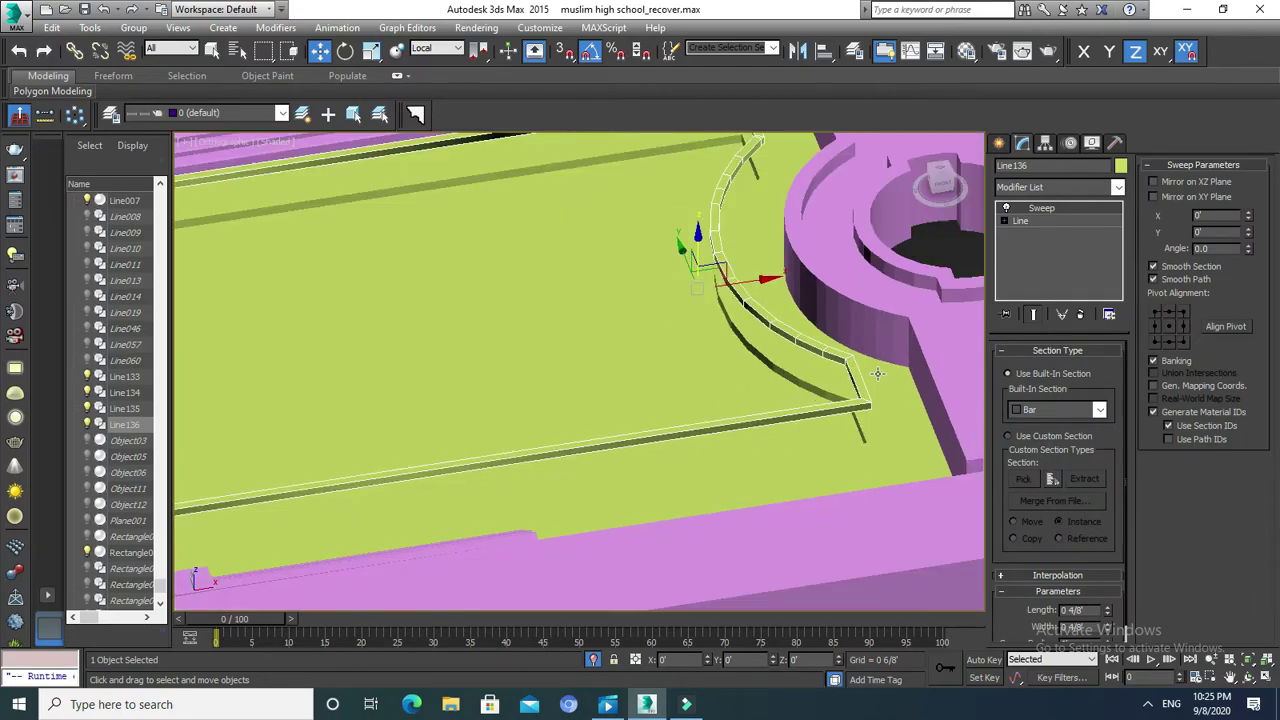
pyautogui.scroll(1, 868, 355)
pyautogui.scroll(1, 868, 355)
pyautogui.scroll(1, 926, 362)
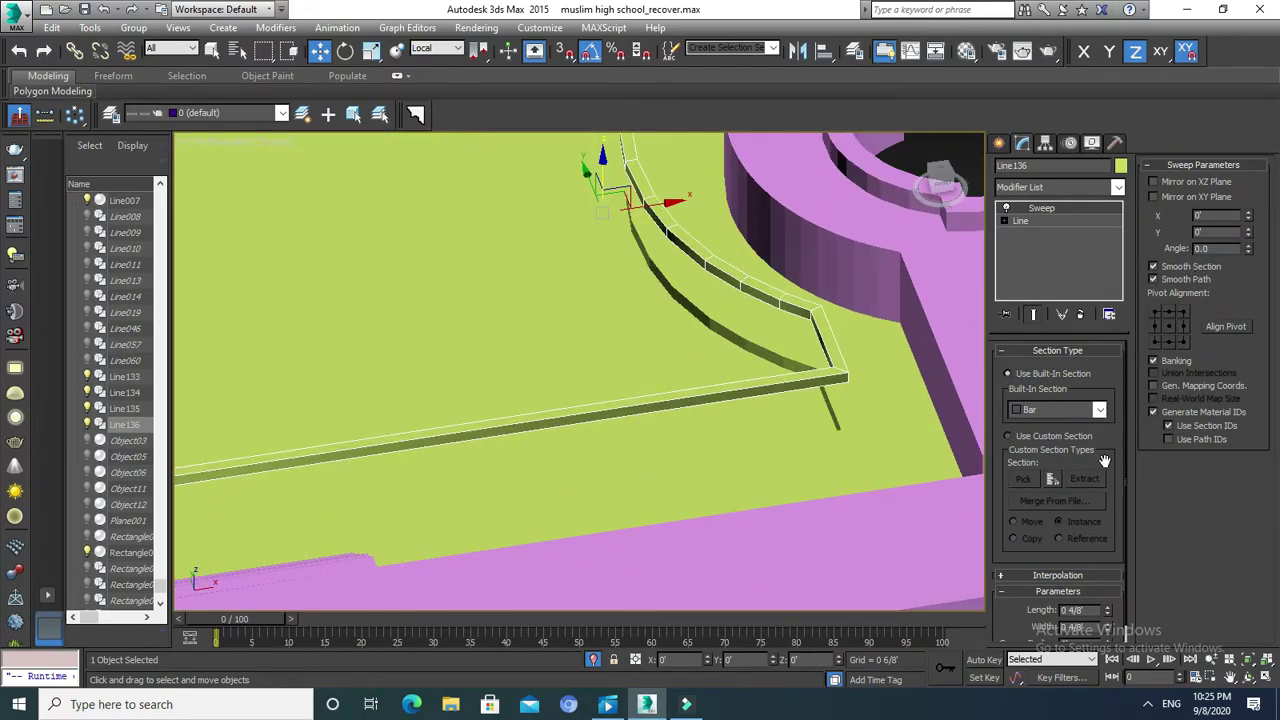
pyautogui.scroll(-1, 1079, 540)
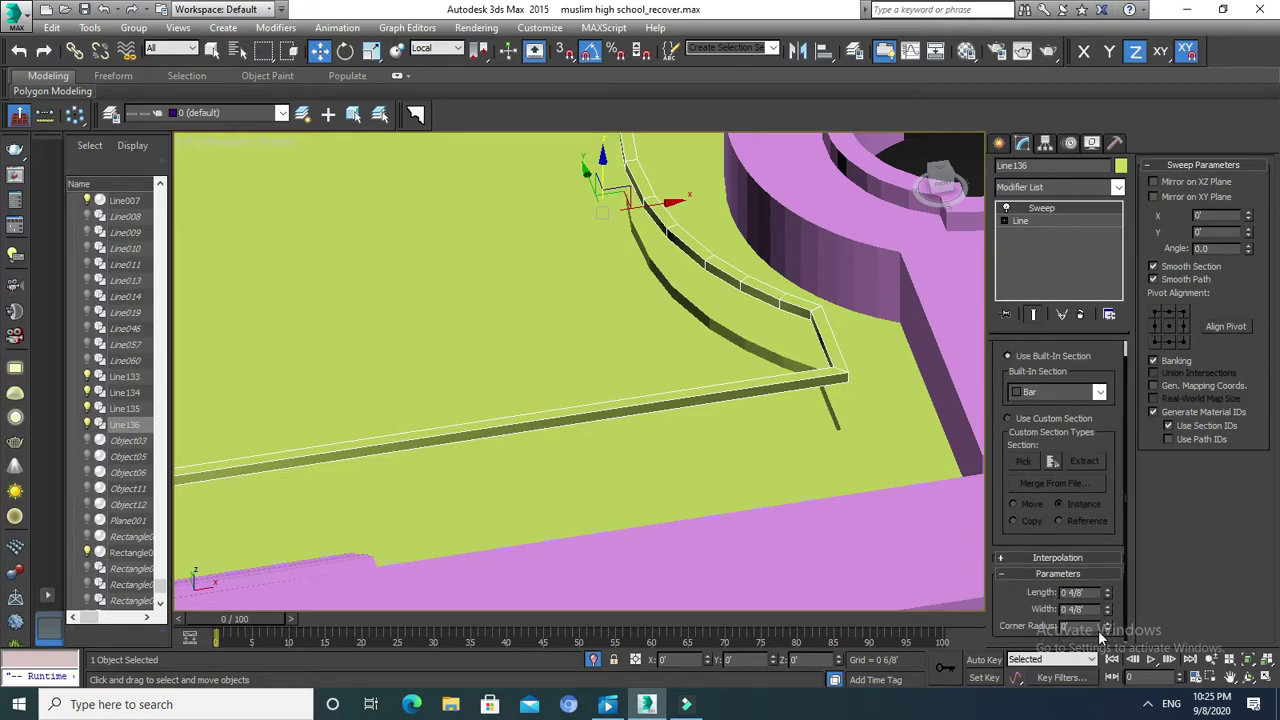
pyautogui.moveTo(1107, 596); pyautogui.dragTo(1104, 542)
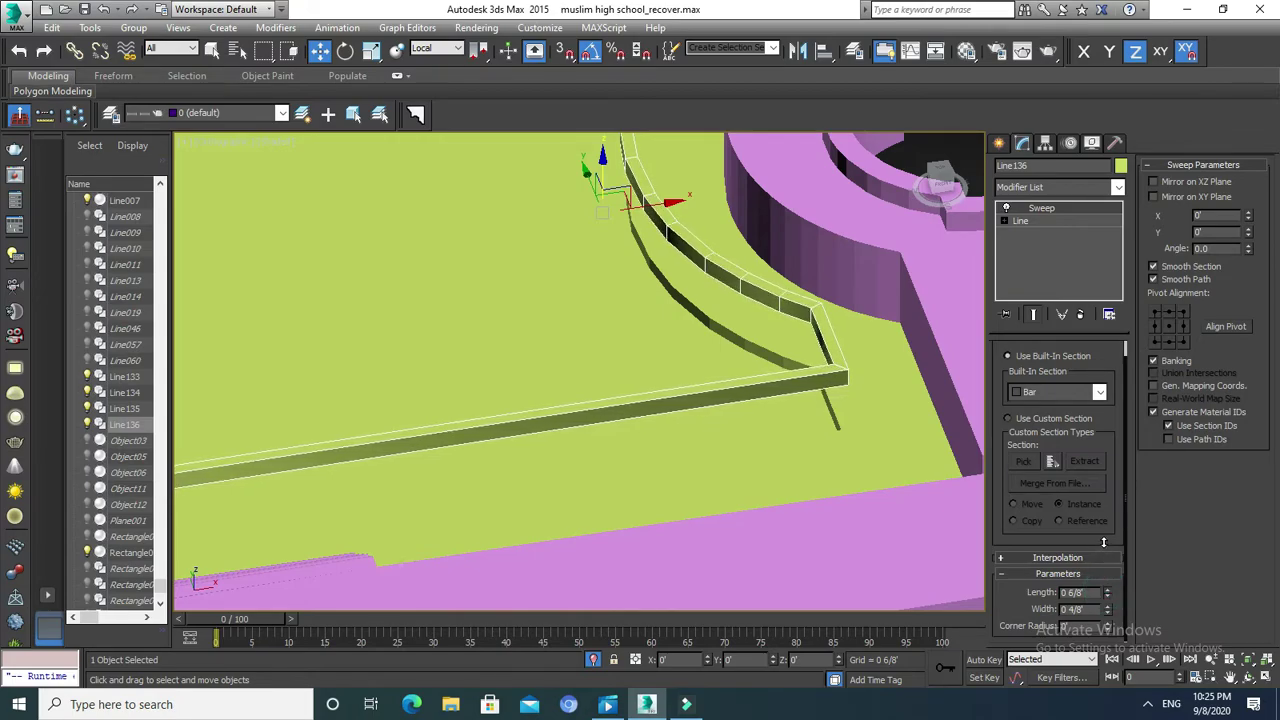
pyautogui.doubleClick(1095, 592)
pyautogui.write('1')
pyautogui.press('Return')
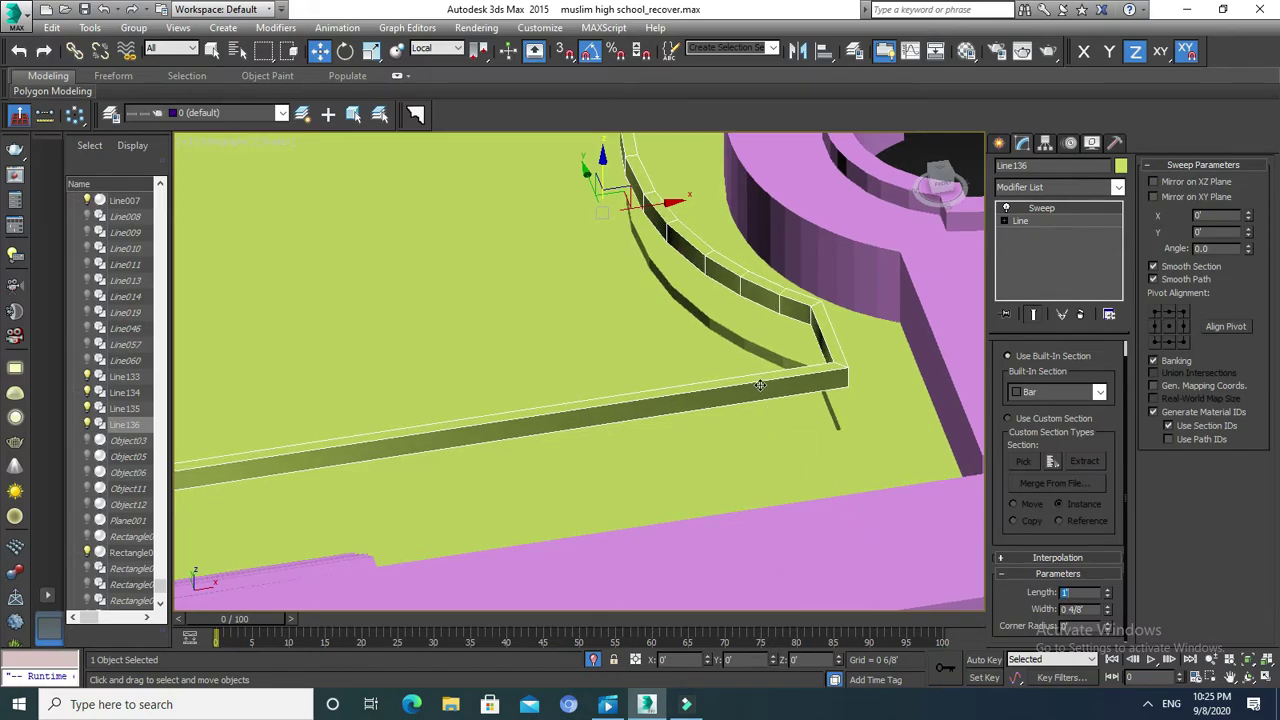
# With 3D Snap on, snap the curb line's end onto the courtyard border corner.
pyautogui.moveTo(760, 385); pyautogui.dragTo(742, 369, button='middle')
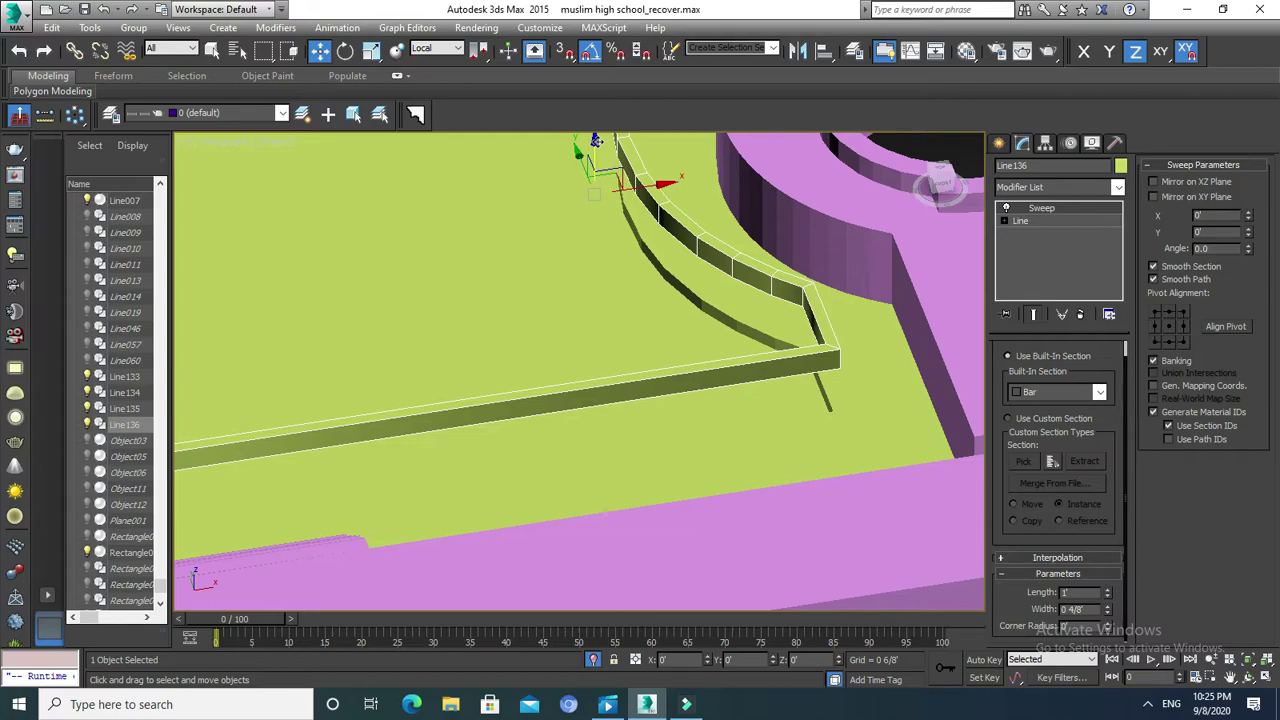
pyautogui.press('s')
pyautogui.moveTo(808, 350); pyautogui.dragTo(805, 417)
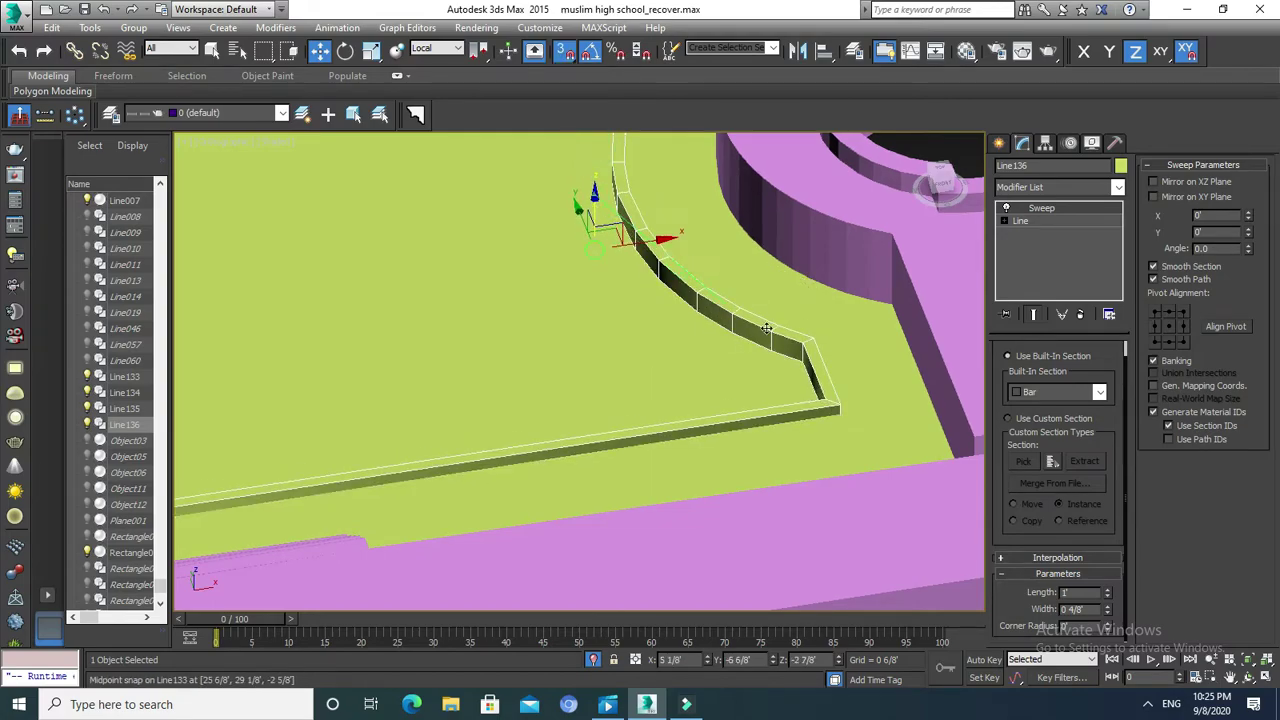
pyautogui.moveTo(805, 382); pyautogui.dragTo(832, 421)
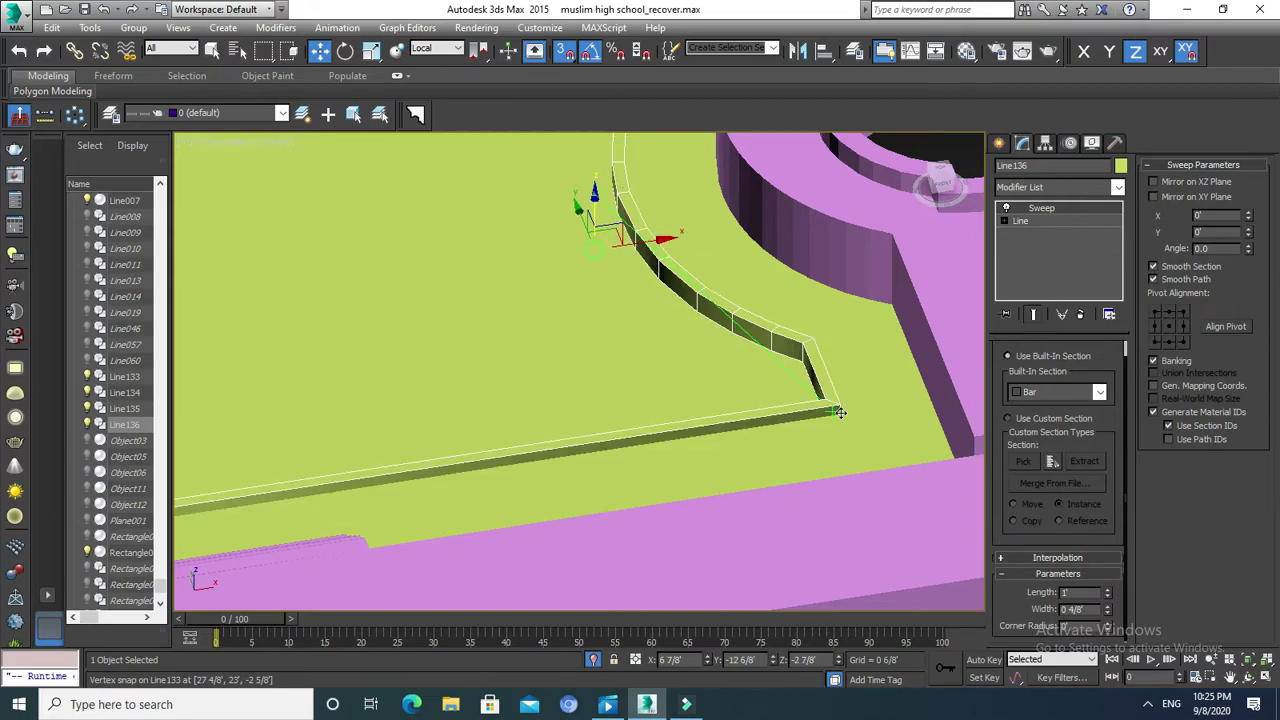
pyautogui.scroll(-3, 775, 353)
pyautogui.scroll(-3, 795, 331)
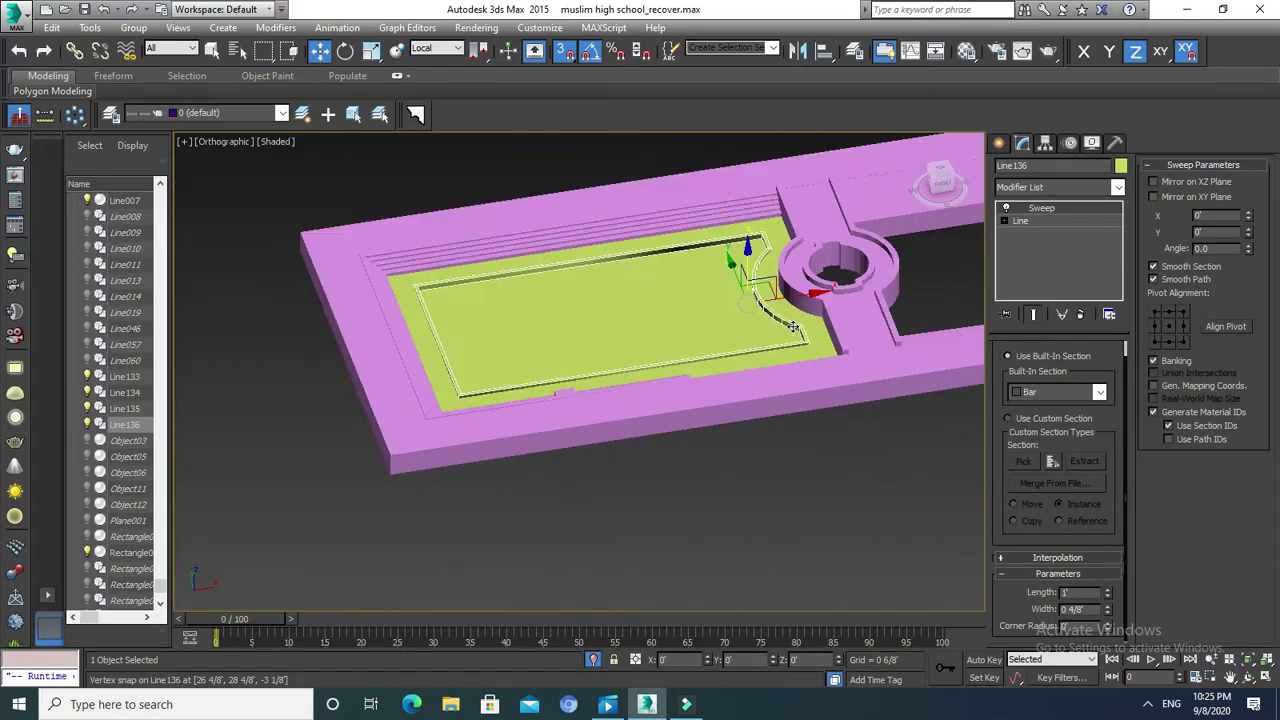
# Reselect Line136 and isolate it with Alt+Q.
pyautogui.click(810, 481)
pyautogui.scroll(5, 766, 307)
pyautogui.click(766, 307)
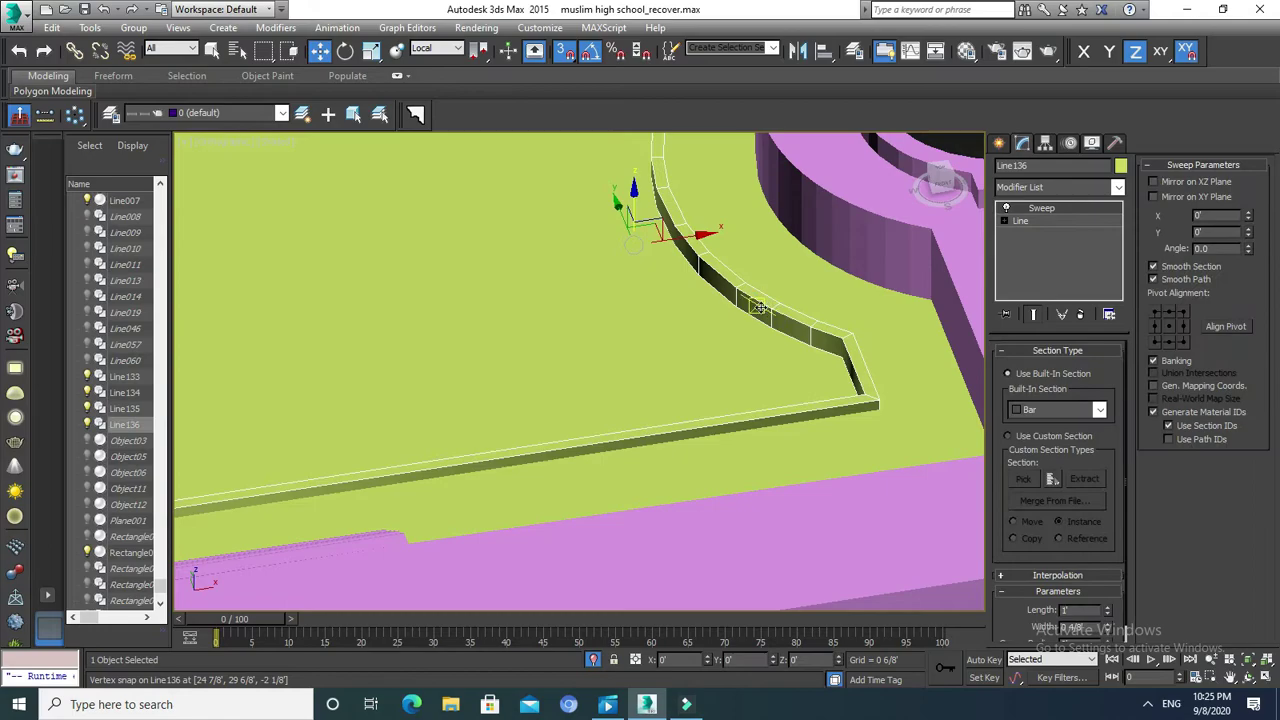
pyautogui.moveTo(766, 307); pyautogui.dragTo(724, 313, button='middle')
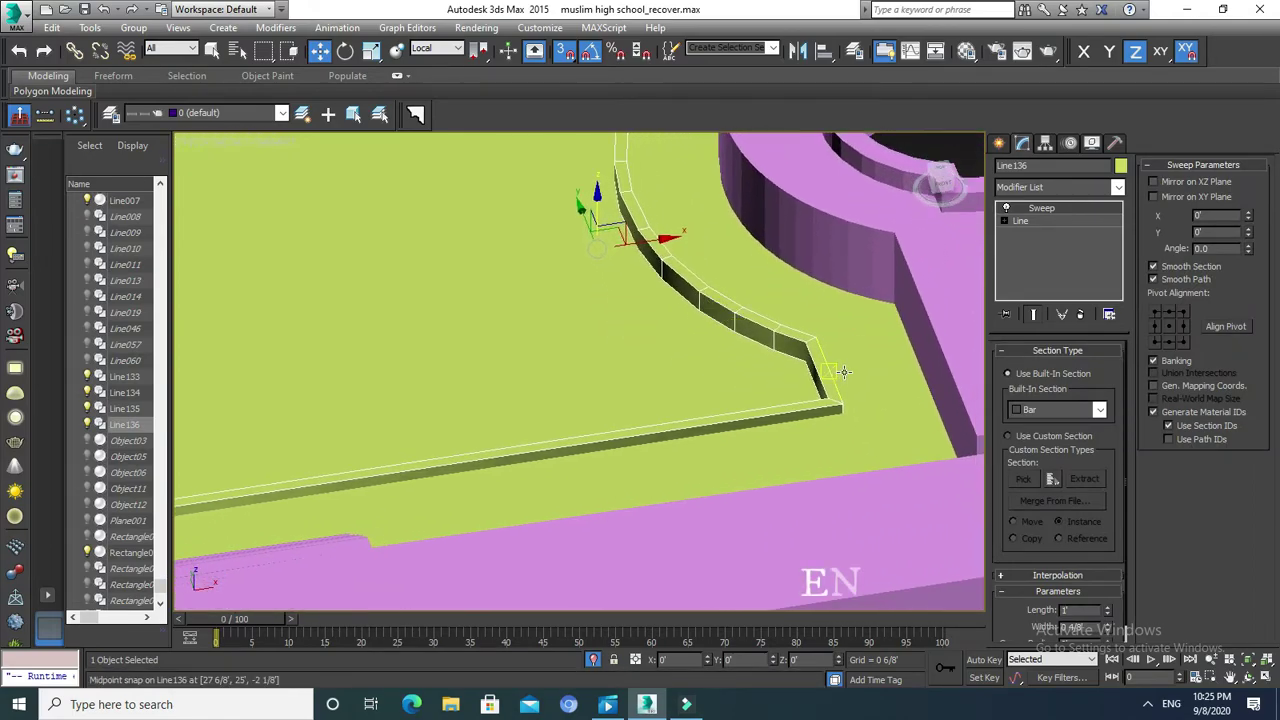
pyautogui.scroll(4, 844, 367)
pyautogui.scroll(-3, 753, 374)
pyautogui.moveTo(765, 378); pyautogui.dragTo(782, 382, button='middle')
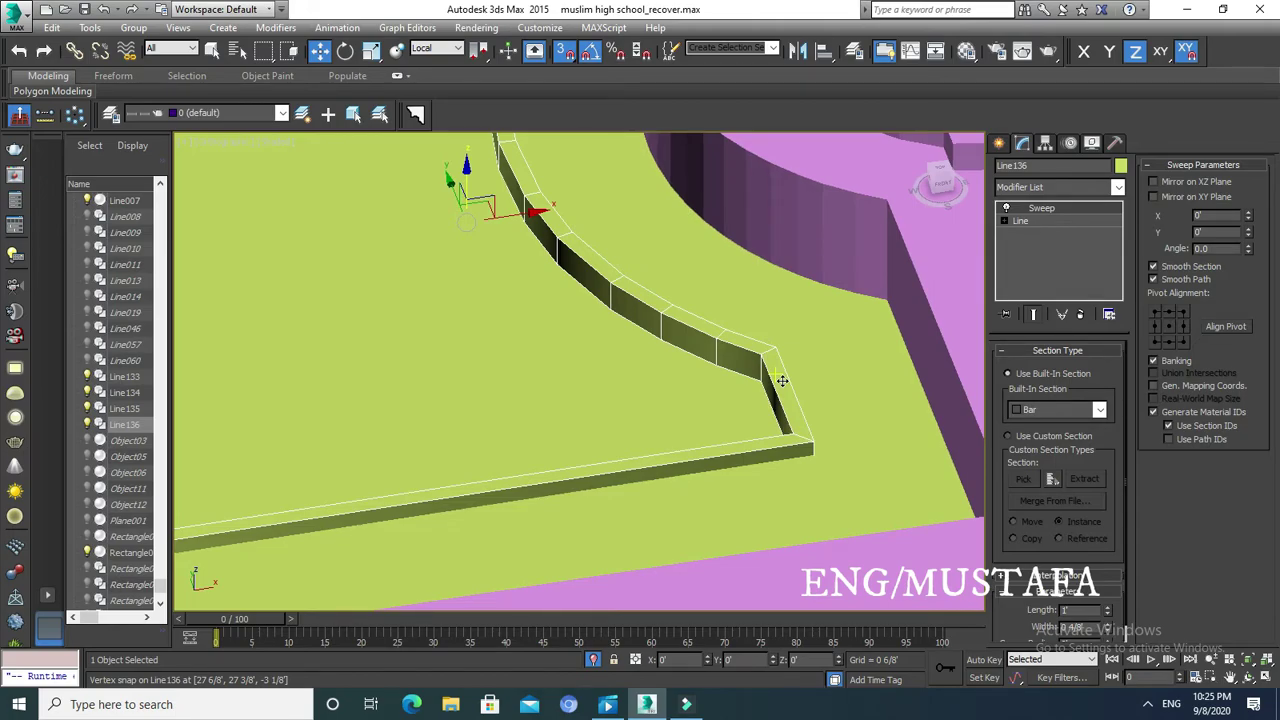
pyautogui.hotkey('alt', 'q')
# Uncheck Smooth Path and Smooth Section in the Sweep parameters.
pyautogui.scroll(3, 855, 390)
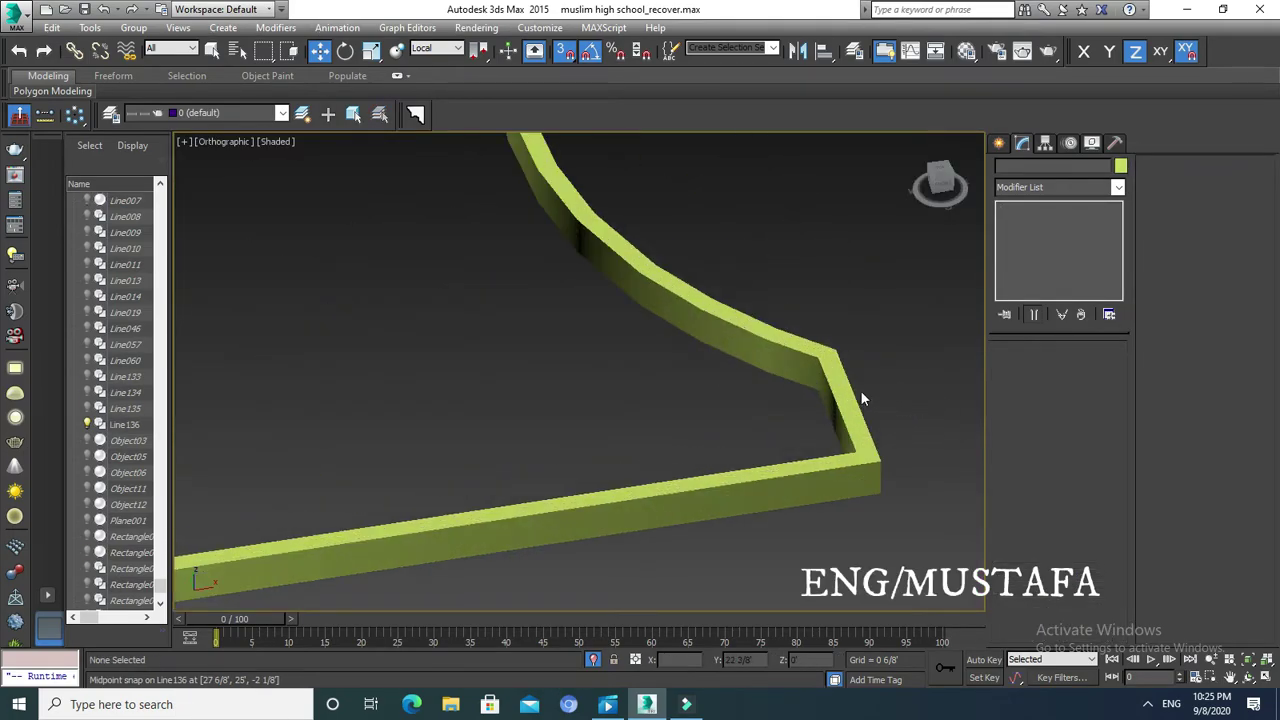
pyautogui.scroll(2, 833, 374)
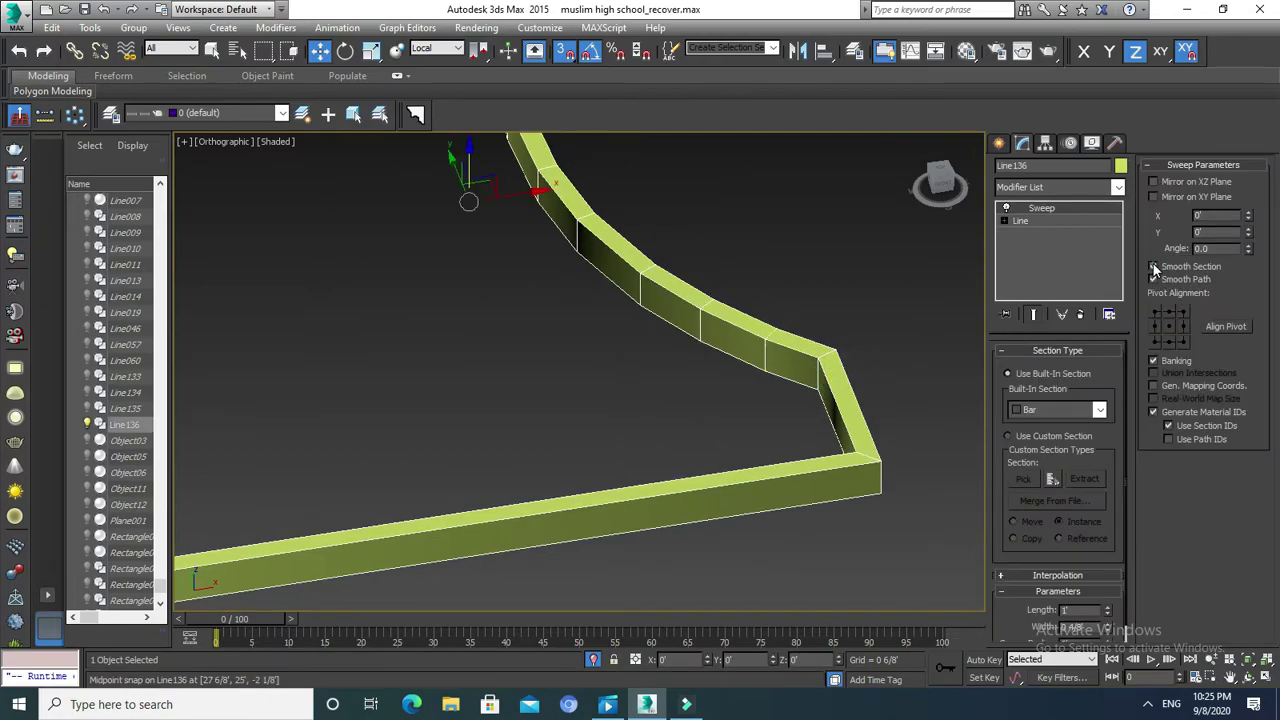
pyautogui.click(1155, 279)
pyautogui.moveTo(918, 296); pyautogui.dragTo(898, 296, button='middle')
pyautogui.scroll(-2, 787, 291)
pyautogui.moveTo(787, 291); pyautogui.dragTo(784, 304, button='middle')
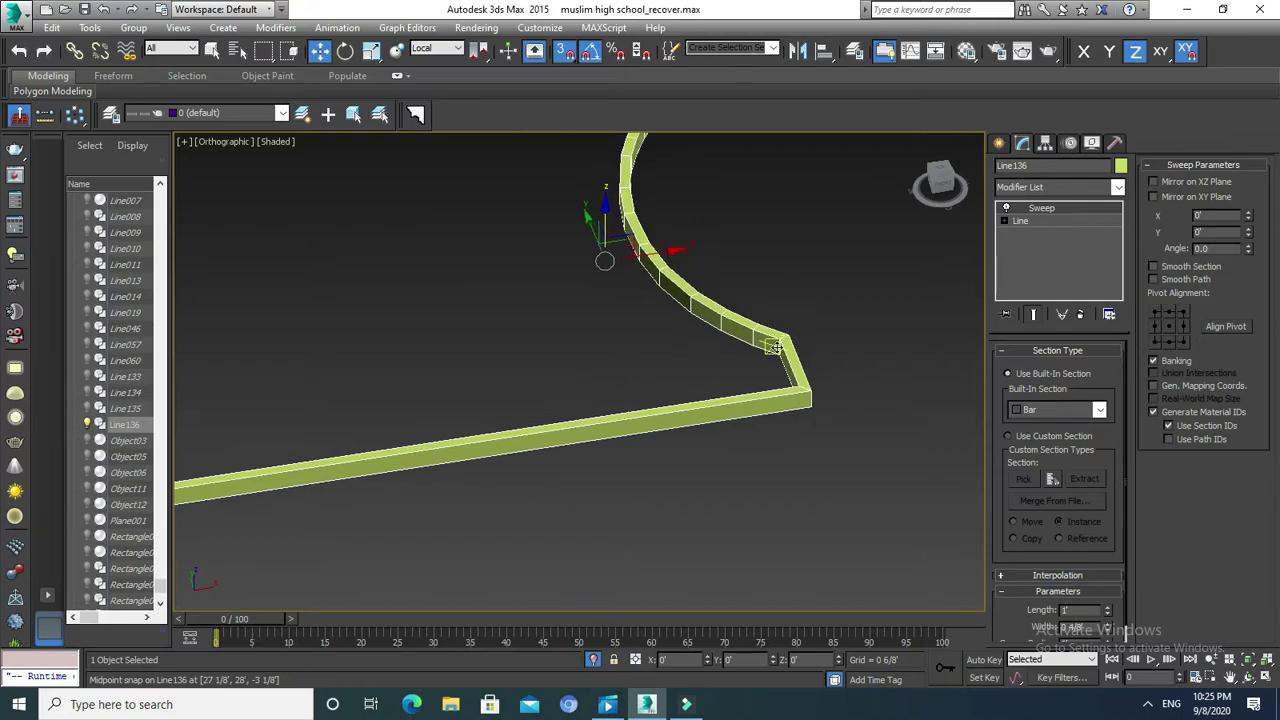
pyautogui.scroll(4, 779, 342)
pyautogui.rightClick(779, 340)
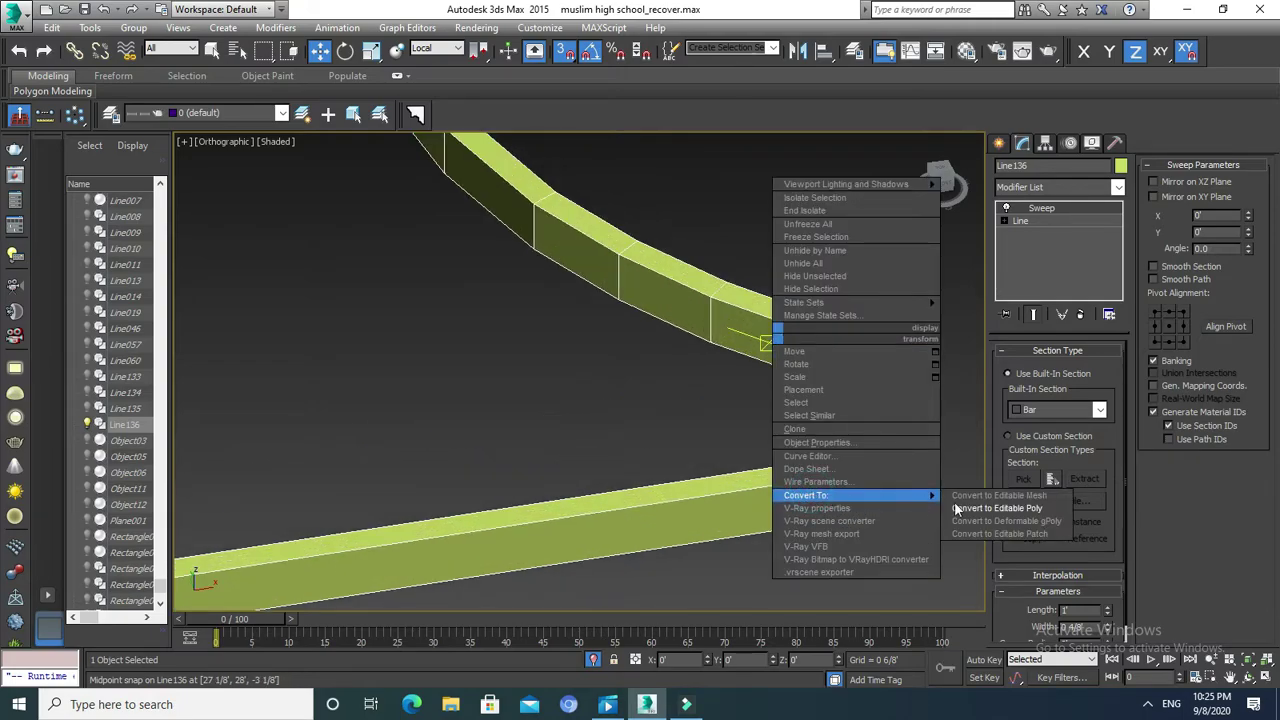
# Convert the curb to Editable Poly and select its loop of top faces.
pyautogui.click(1000, 508)
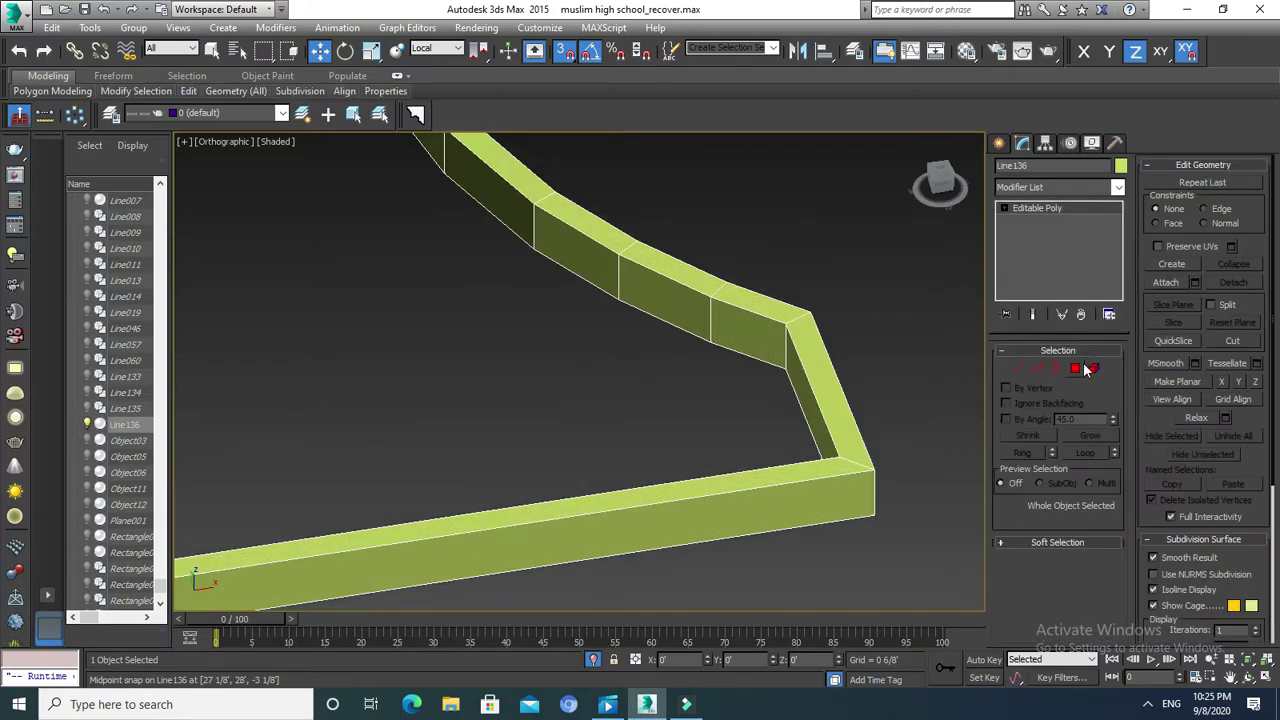
pyautogui.click(1075, 369)
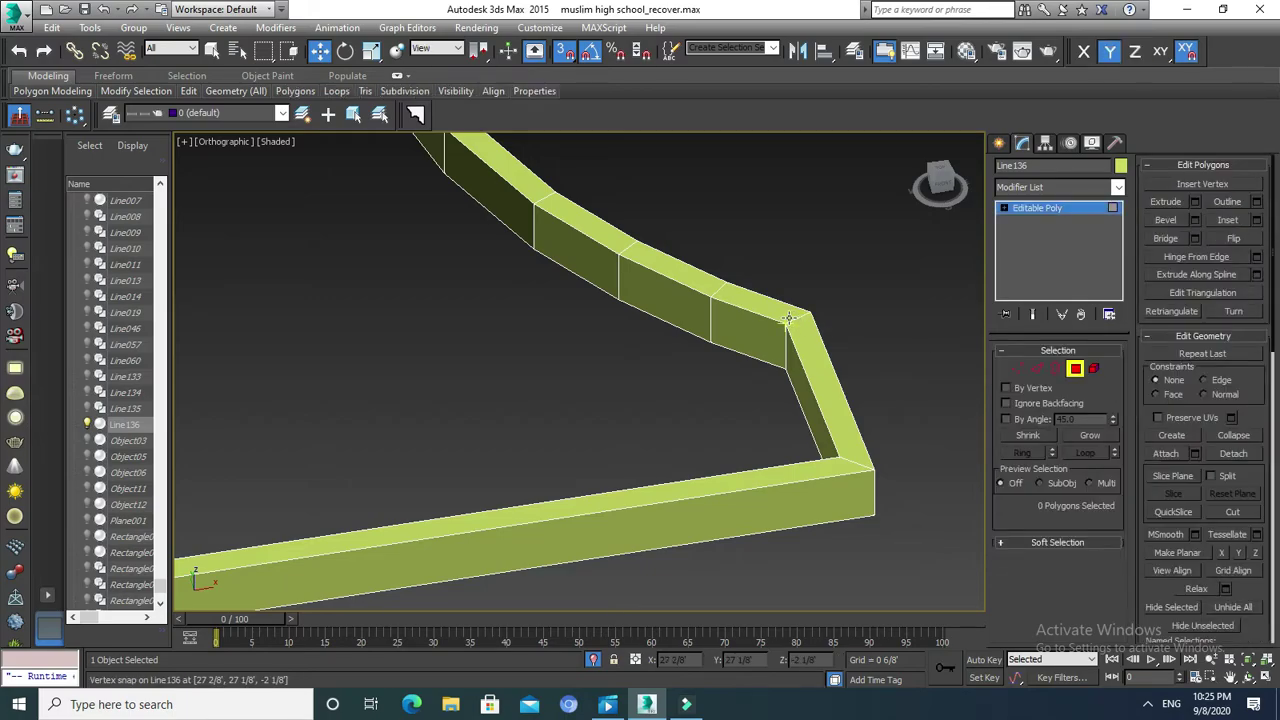
pyautogui.click(805, 366)
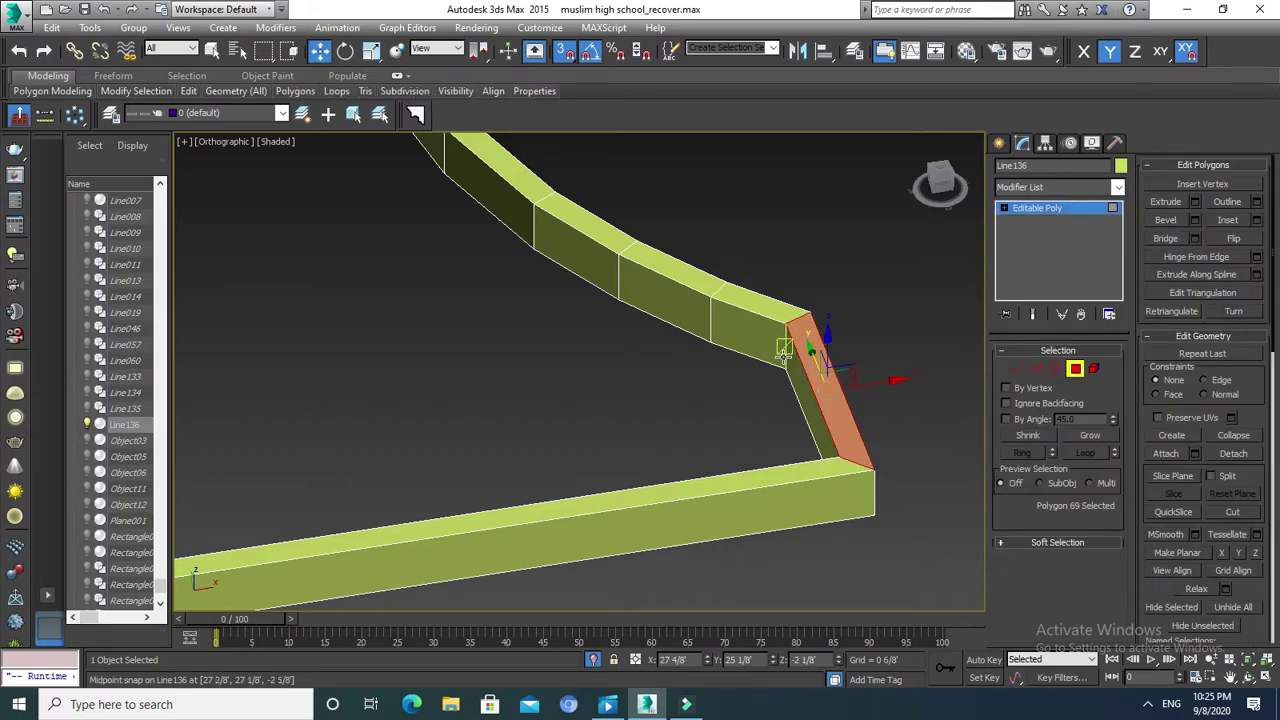
pyautogui.keyDown('shift'); pyautogui.click(668, 272); pyautogui.keyUp('shift')
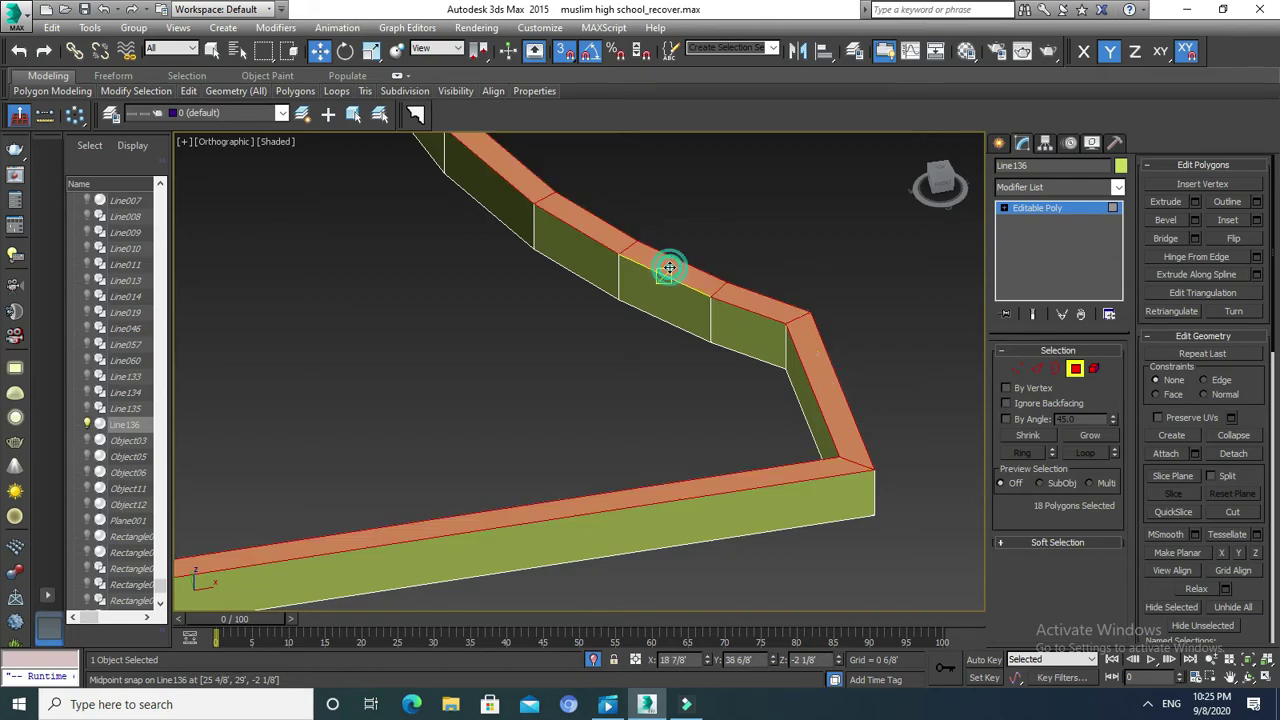
pyautogui.moveTo(712, 288); pyautogui.dragTo(701, 302, button='middle')
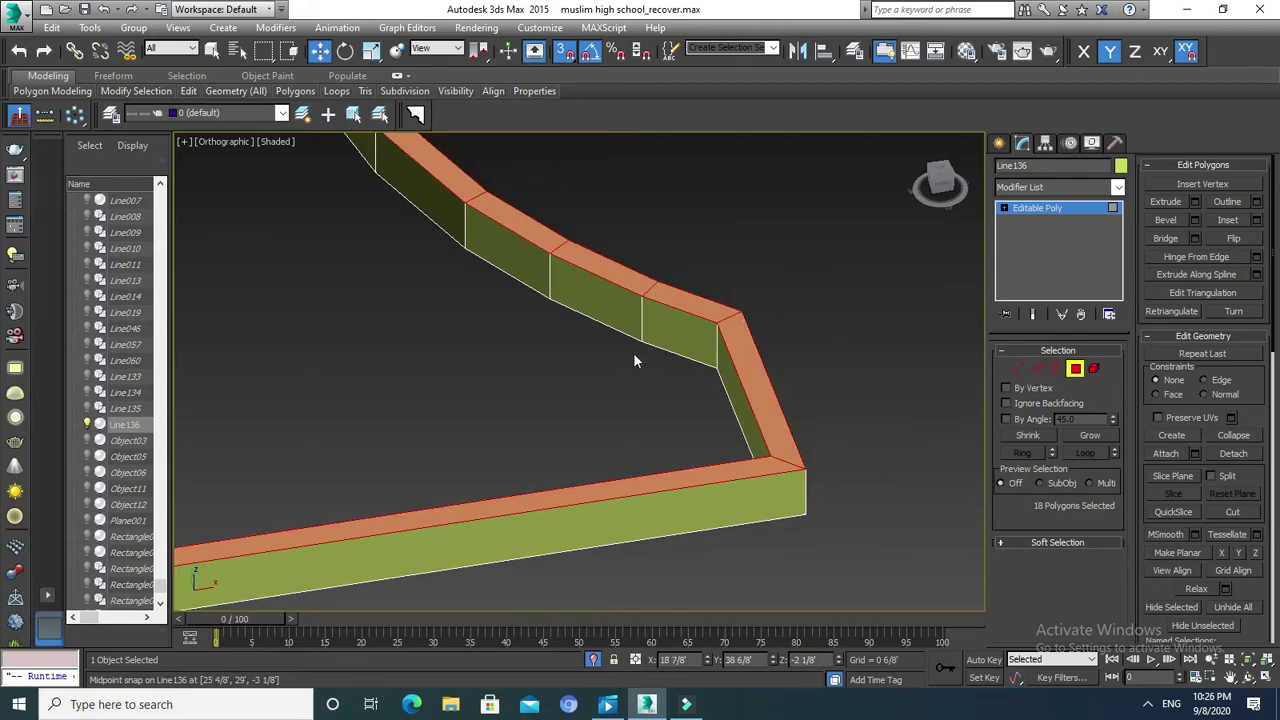
pyautogui.click(1036, 369)
pyautogui.scroll(2, 771, 440)
pyautogui.scroll(2, 771, 440)
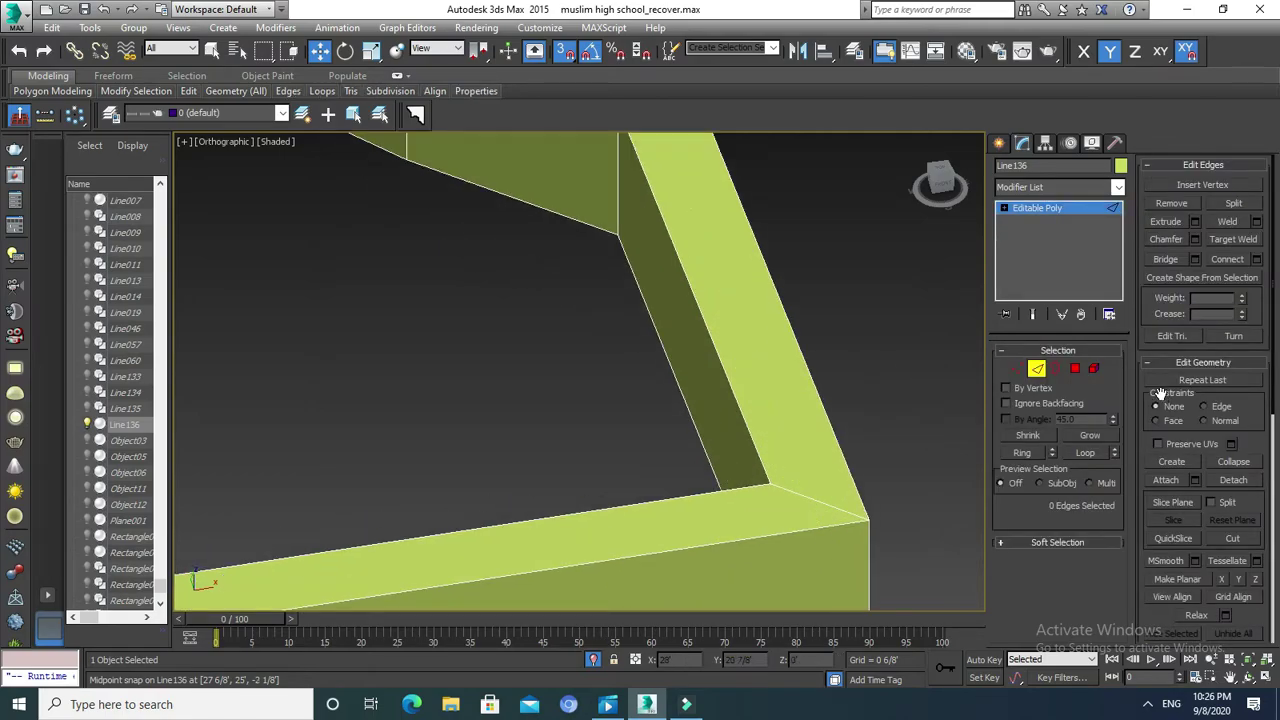
# Reselect the top faces along the curb and switch to their border edges in Edge mode.
pyautogui.click(1075, 369)
pyautogui.click(740, 330)
pyautogui.keyDown('alt'); pyautogui.moveTo(740, 330); pyautogui.dragTo(729, 318, button='middle'); pyautogui.keyUp('alt')
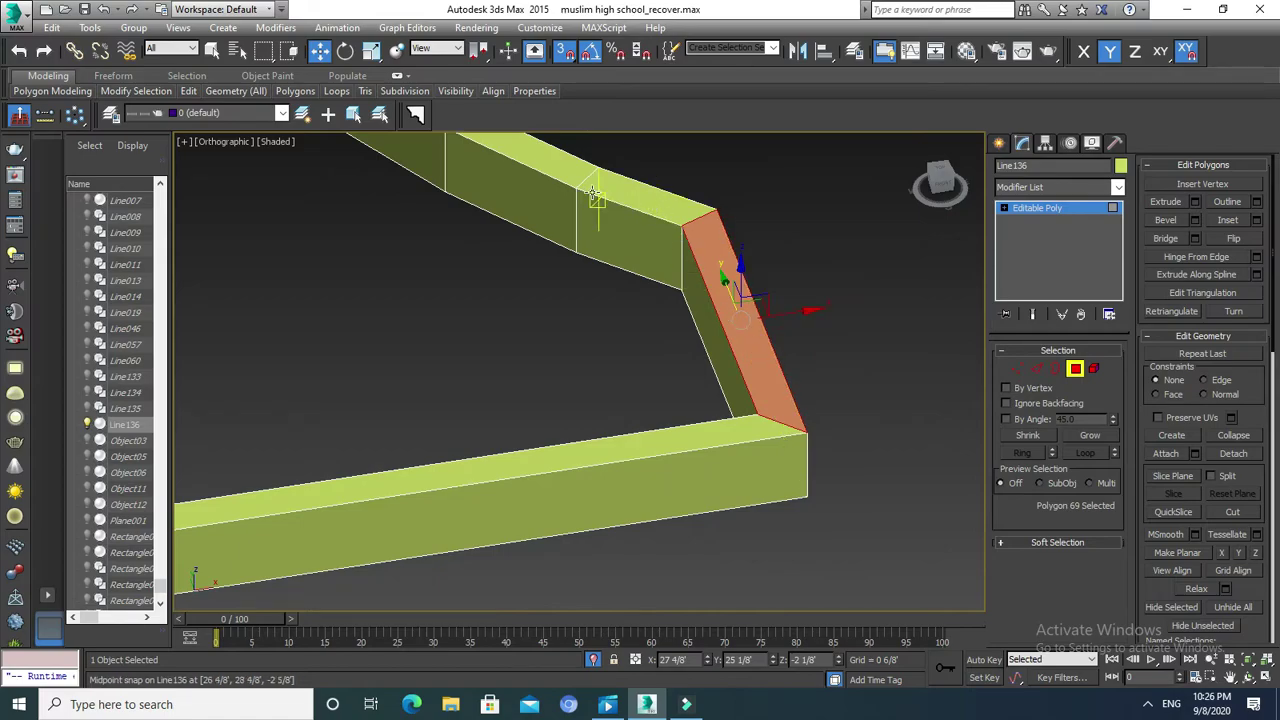
pyautogui.hotkey('ctrl', 'z')
pyautogui.scroll(2, 680, 257)
pyautogui.scroll(-1, 695, 248)
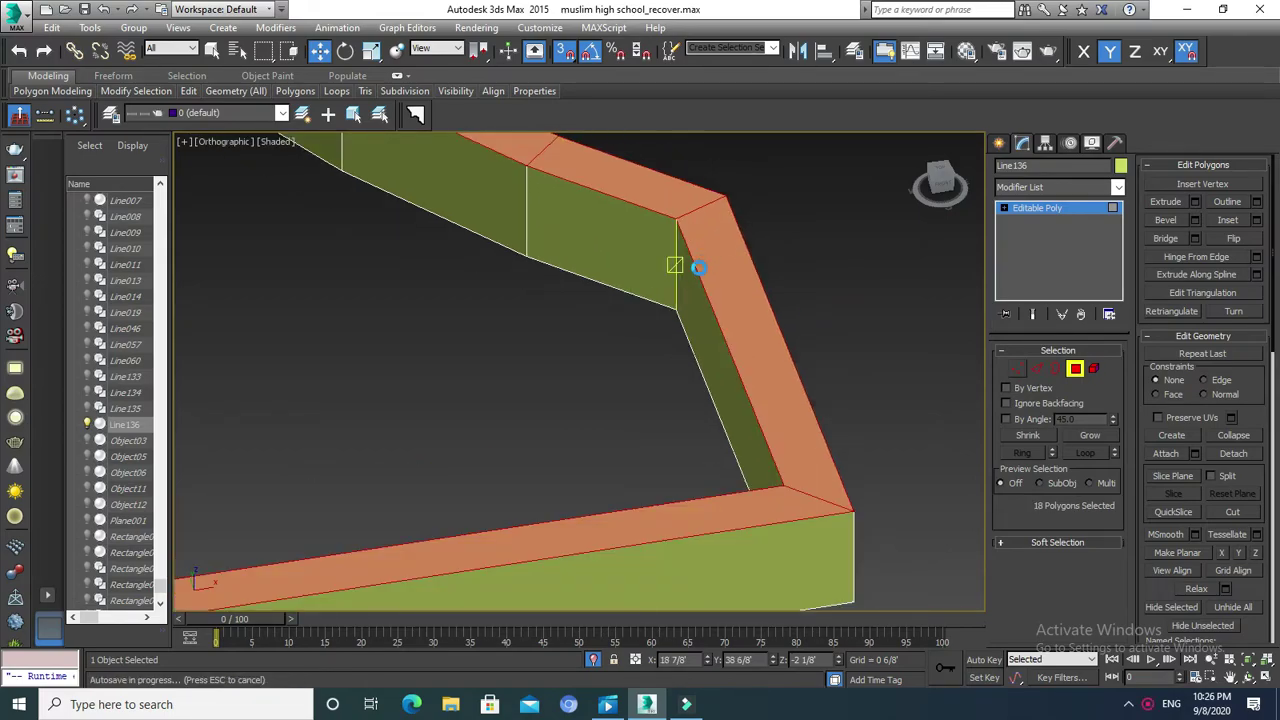
pyautogui.click(1040, 368)
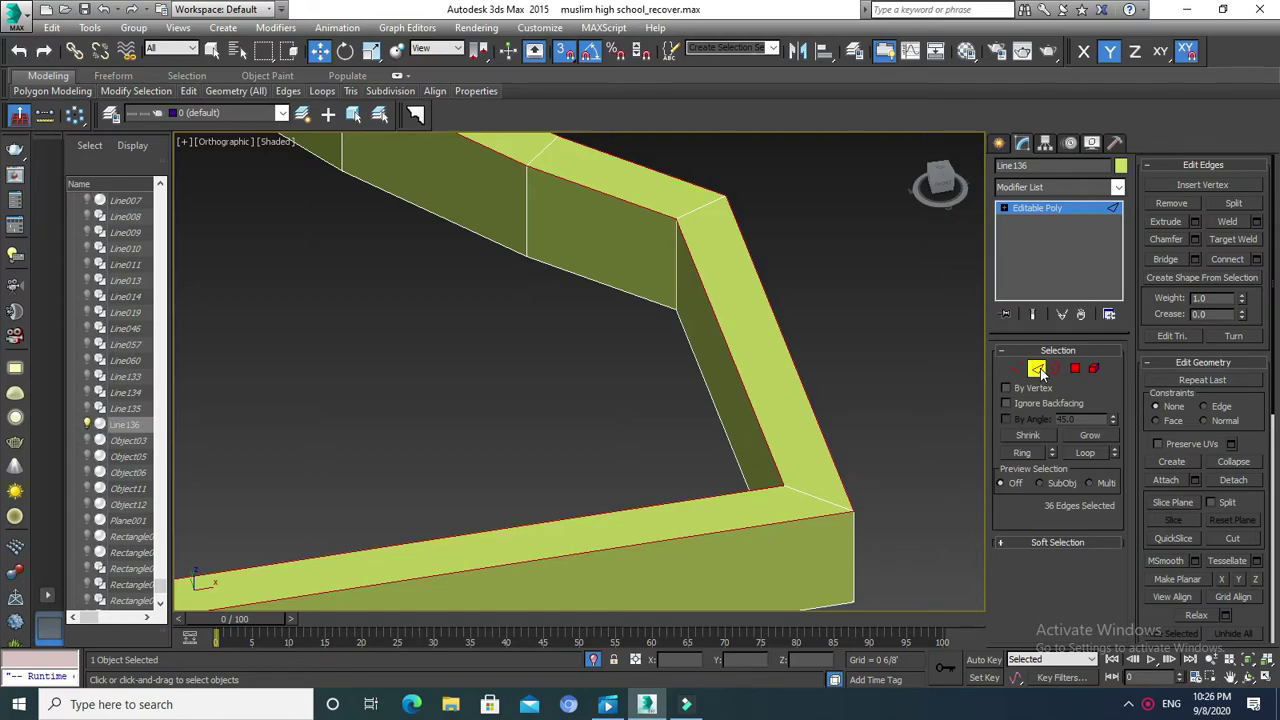
pyautogui.scroll(3, 672, 206)
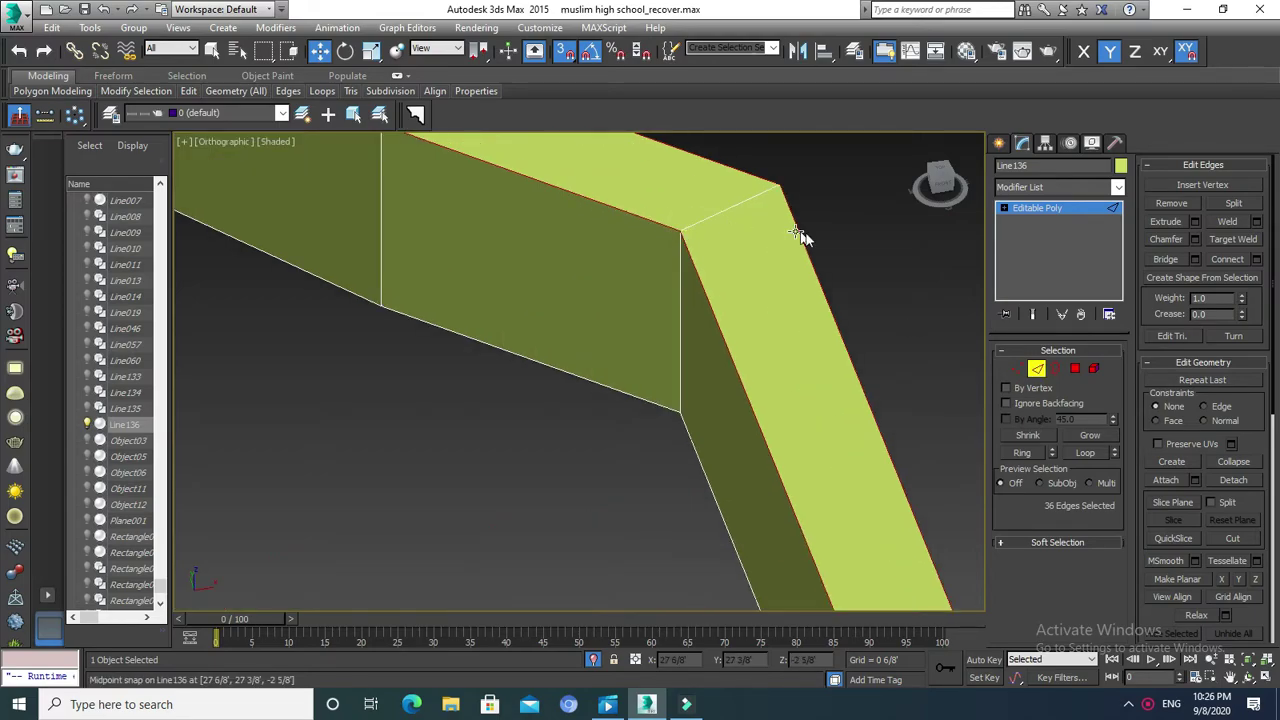
pyautogui.scroll(-2, 797, 234)
pyautogui.scroll(-3, 705, 234)
pyautogui.rightClick(834, 279)
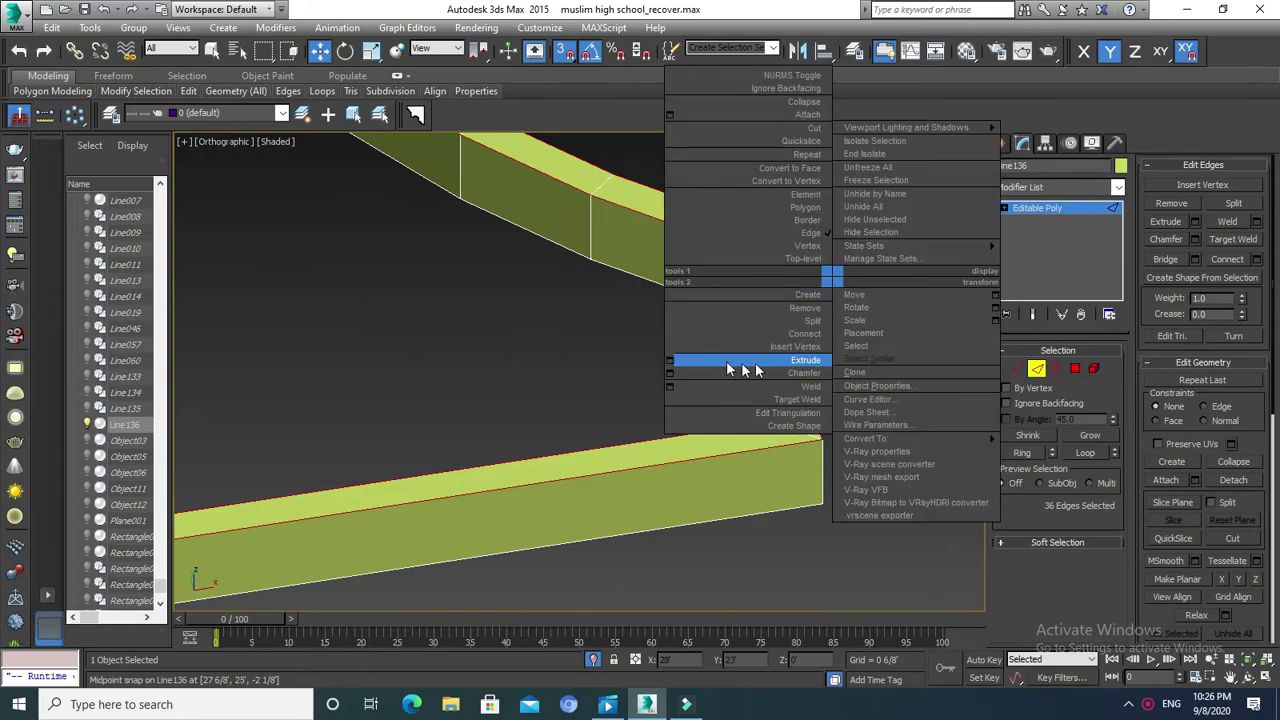
# Chamfer the curb's top edges by 0 1/8' with 1 segment.
pyautogui.click(670, 376)
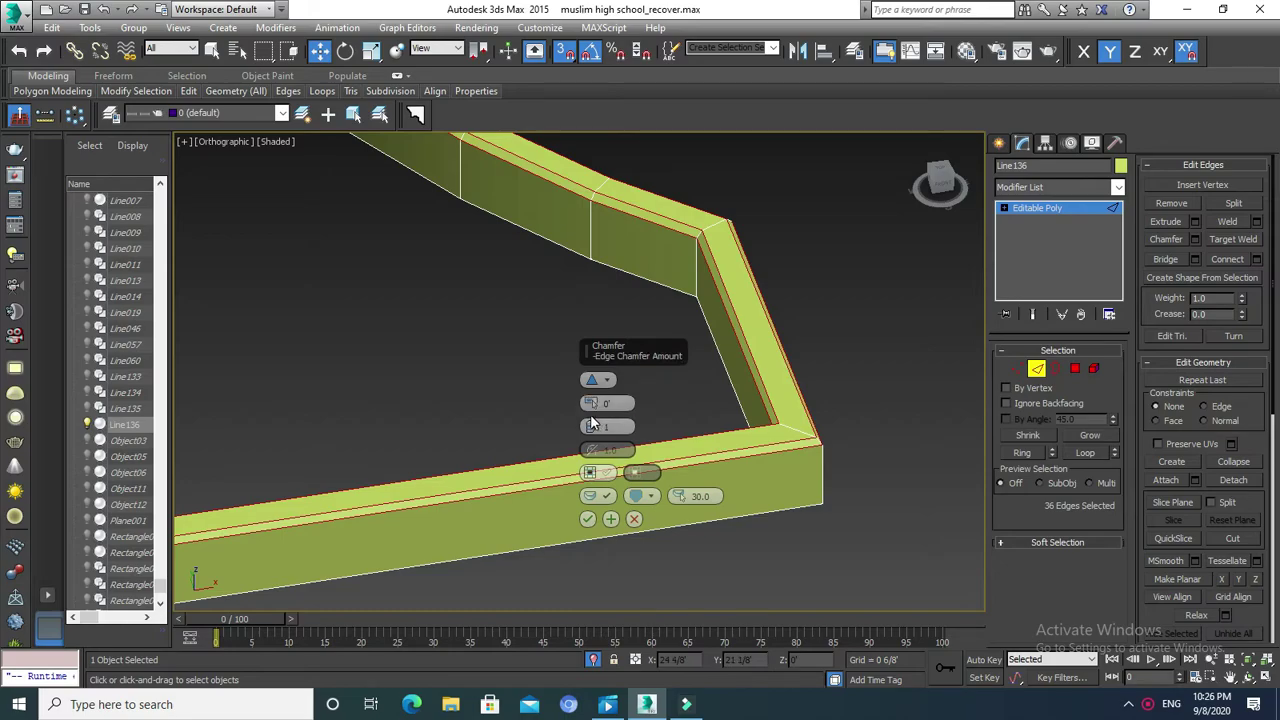
pyautogui.click(590, 425)
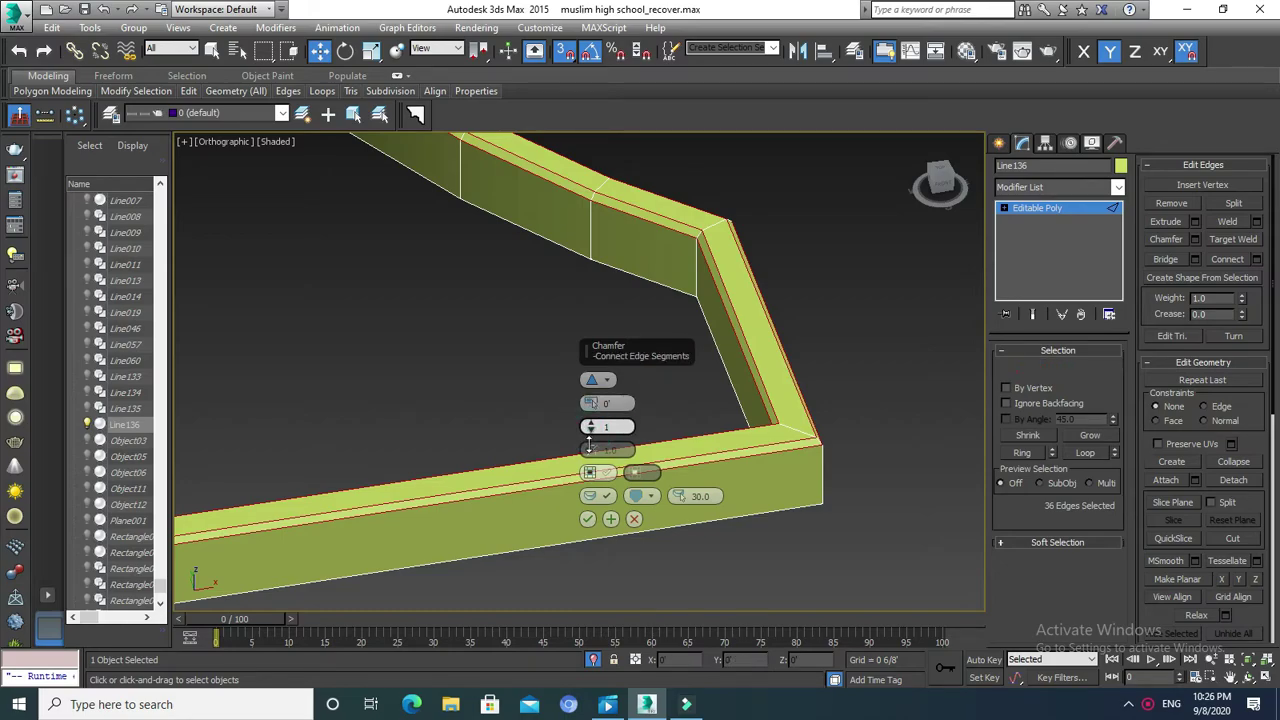
pyautogui.moveTo(590, 403); pyautogui.dragTo(594, 400)
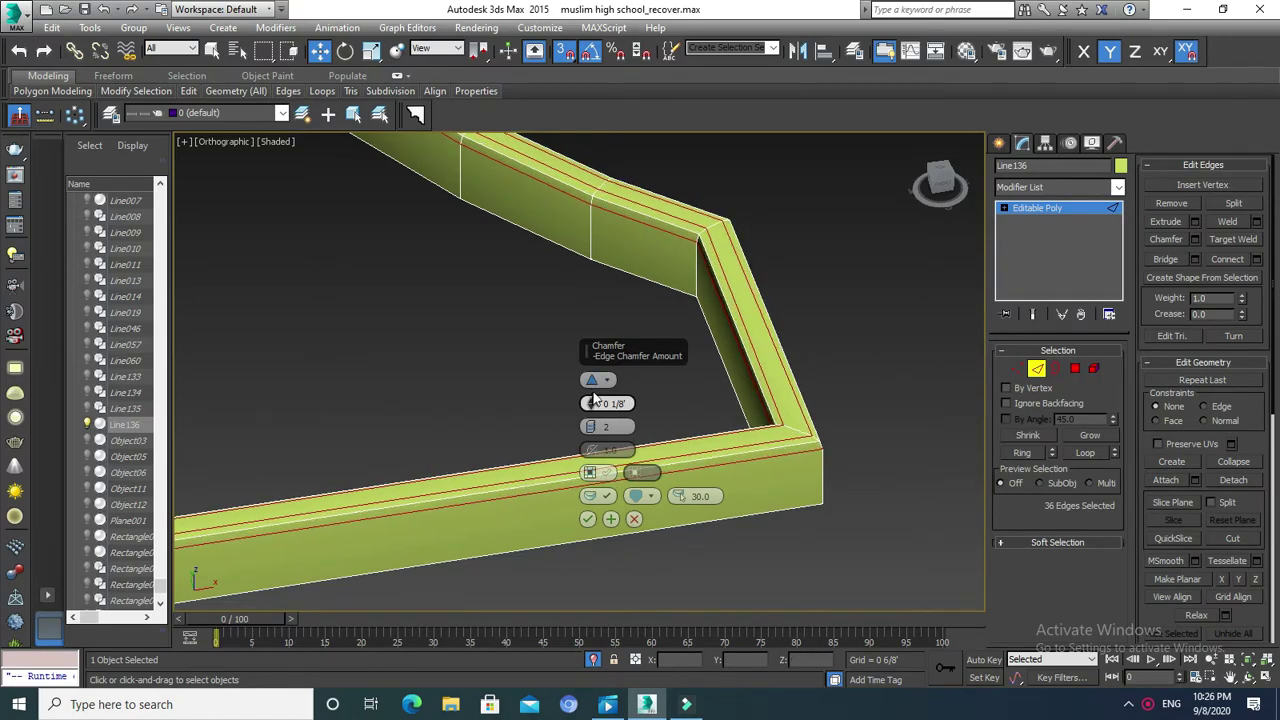
pyautogui.click(591, 430)
pyautogui.moveTo(591, 430)
pyautogui.keyDown('alt'); pyautogui.mouseDown(button='middle')
pyautogui.moveTo(798, 365)
pyautogui.moveTo(771, 337)
pyautogui.moveTo(738, 437)
pyautogui.mouseUp(button='middle'); pyautogui.keyUp('alt')
pyautogui.scroll(2, 785, 385)
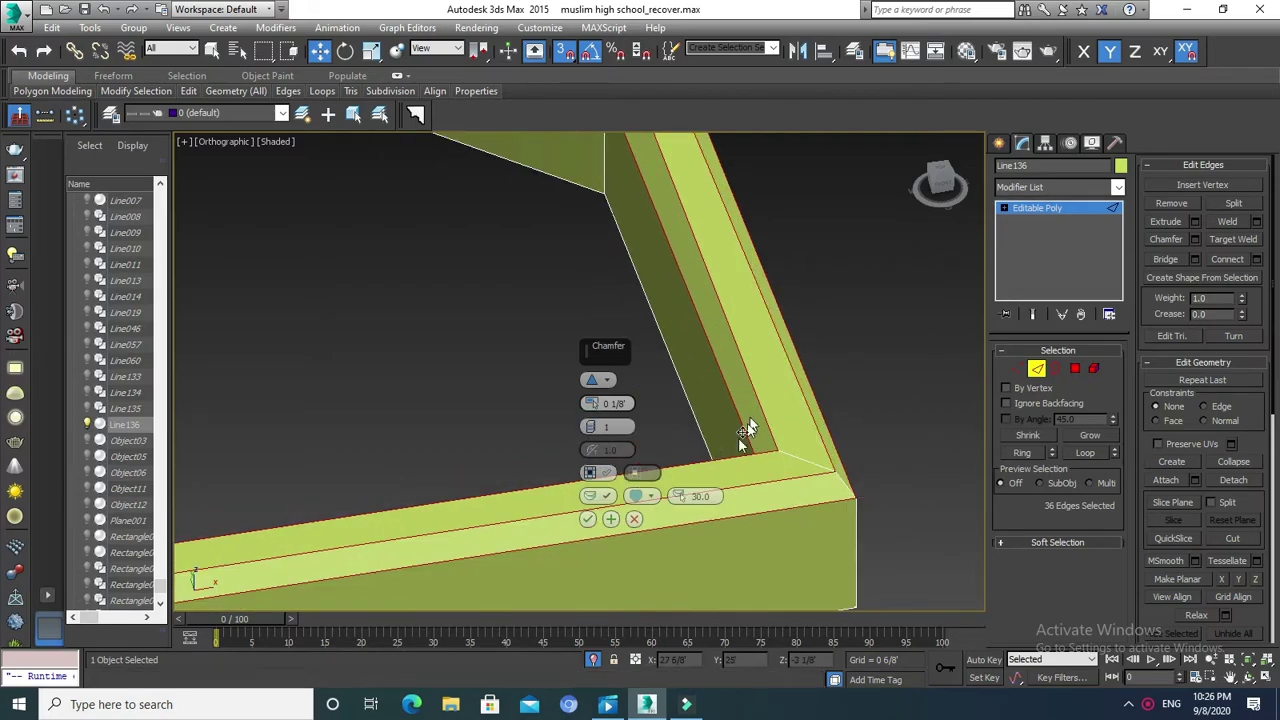
pyautogui.click(587, 519)
pyautogui.scroll(-3, 849, 313)
pyautogui.moveTo(849, 313)
pyautogui.mouseDown(button='middle')
pyautogui.moveTo(884, 278)
pyautogui.moveTo(1076, 377)
pyautogui.mouseUp(button='middle')
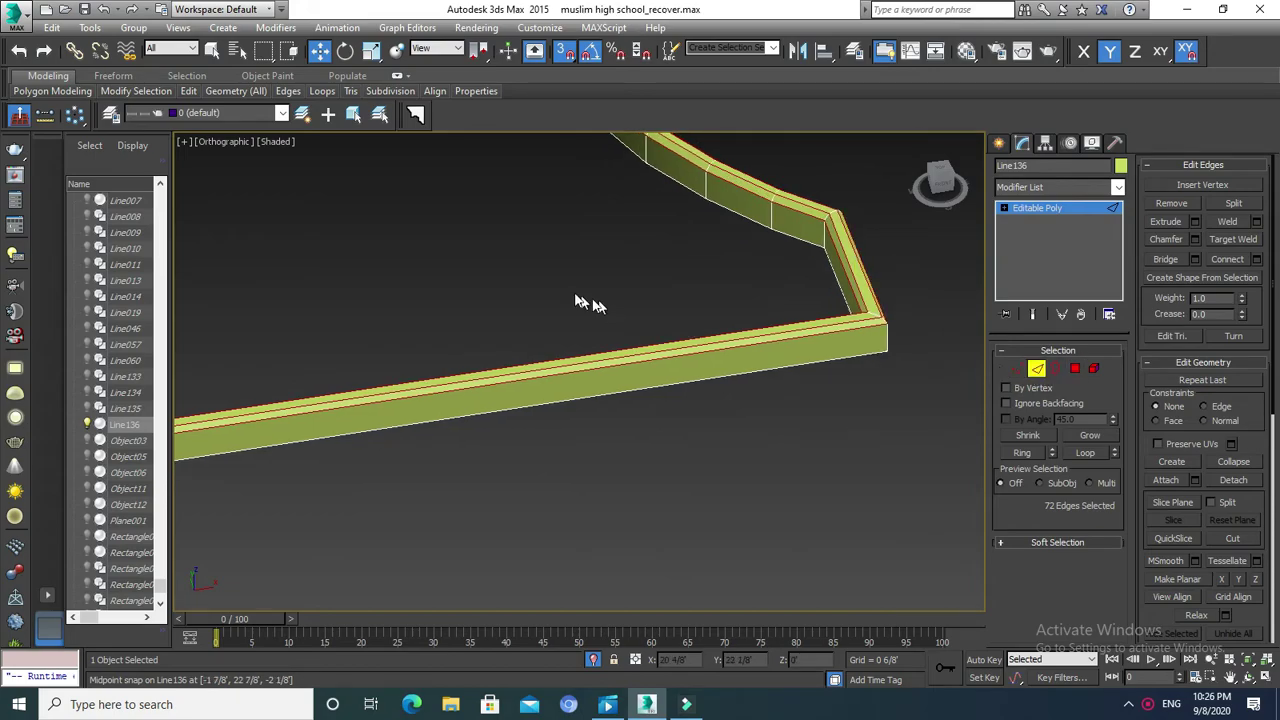
# Connect the six long edges of the straight run with 27 evenly spaced cross cuts.
pyautogui.moveTo(573, 273); pyautogui.dragTo(516, 470)
pyautogui.keyDown('alt'); pyautogui.moveTo(575, 457); pyautogui.dragTo(650, 434, button='middle'); pyautogui.keyUp('alt')
pyautogui.scroll(2, 650, 434)
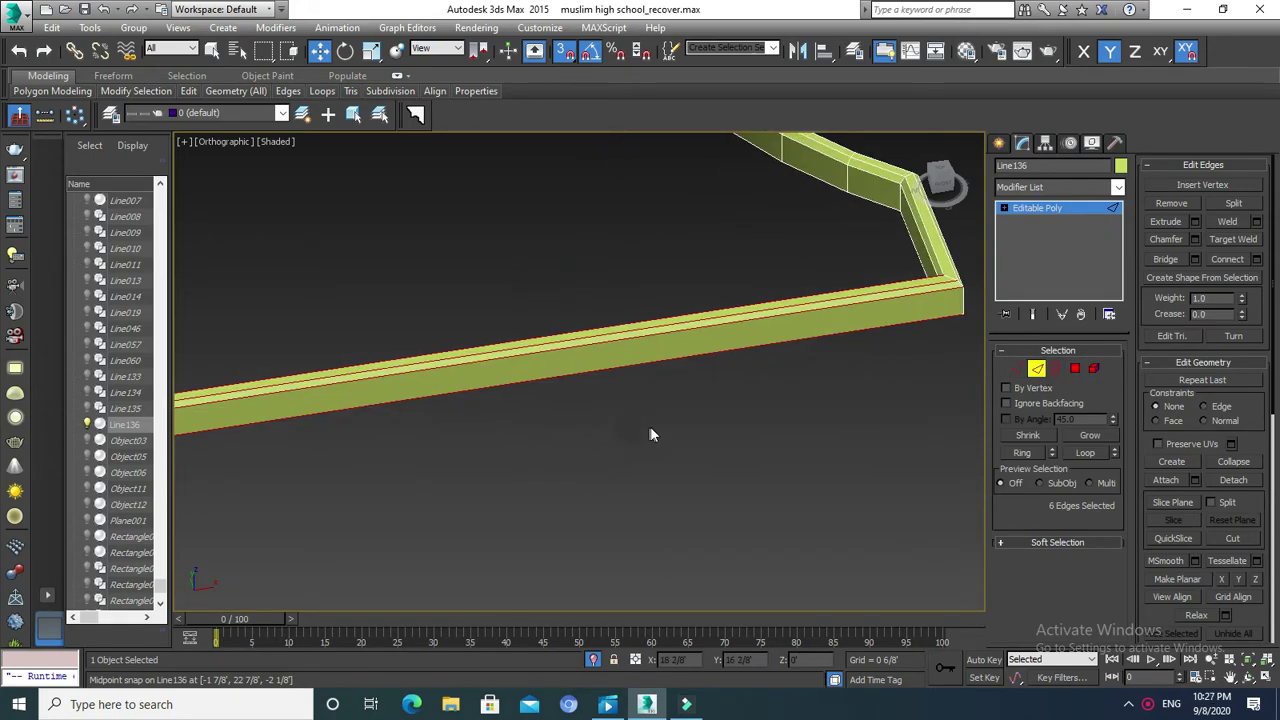
pyautogui.click(1256, 259)
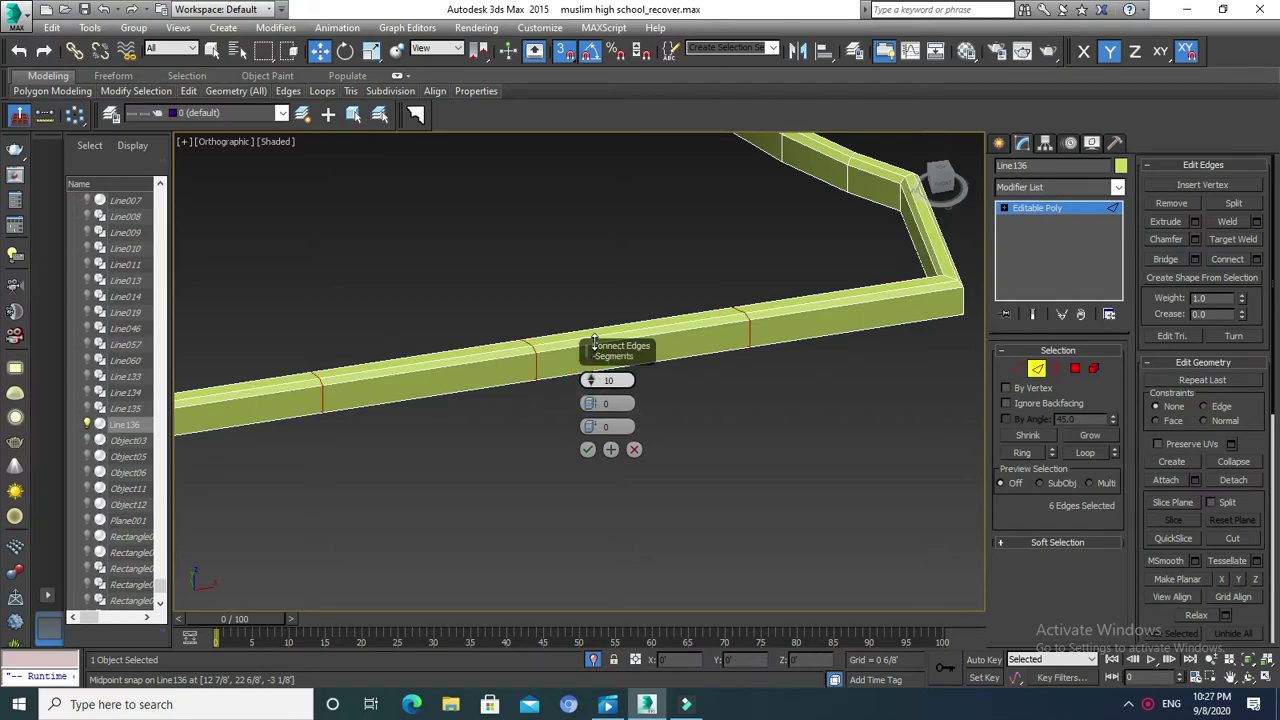
pyautogui.moveTo(594, 328); pyautogui.dragTo(594, 290)
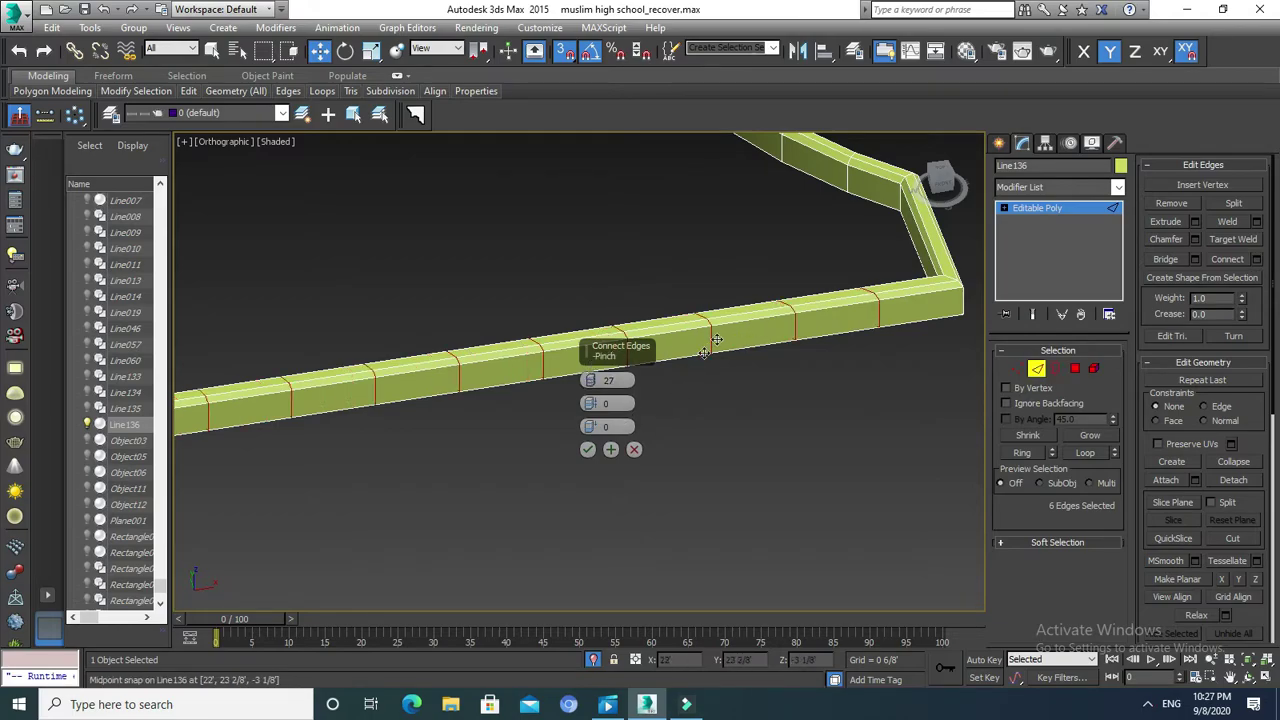
pyautogui.click(588, 452)
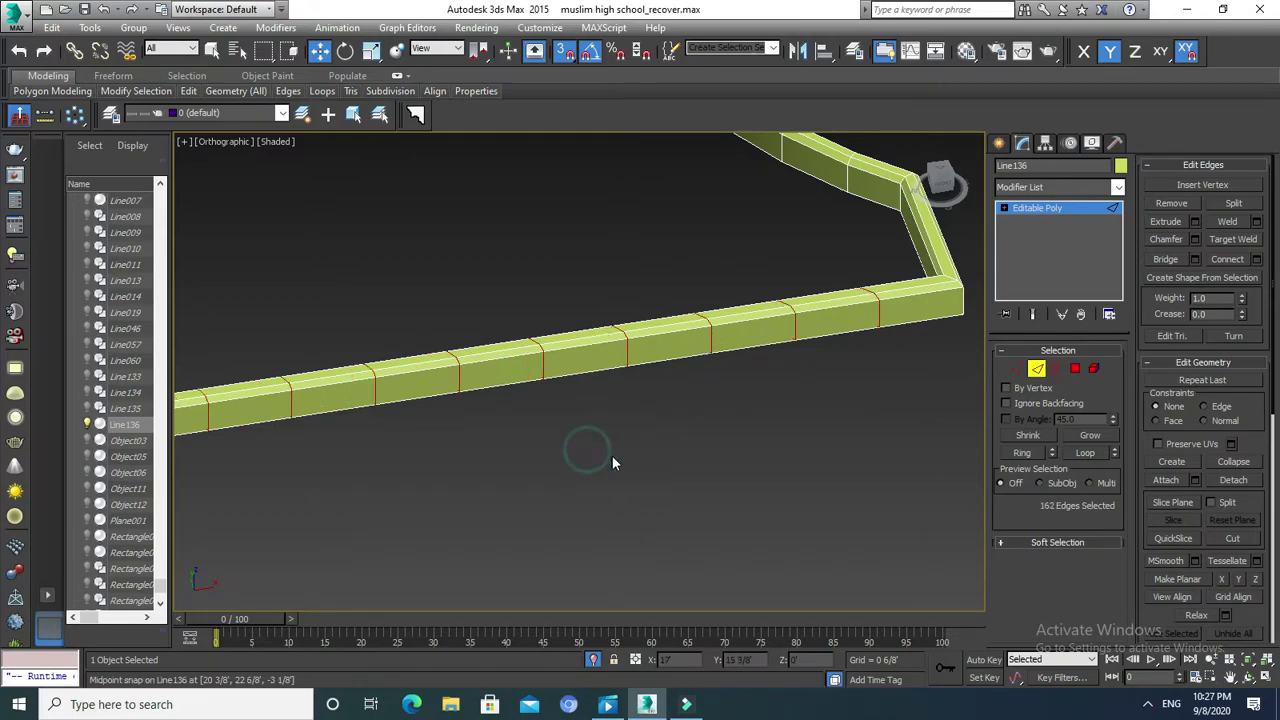
pyautogui.keyDown('alt'); pyautogui.moveTo(586, 451); pyautogui.dragTo(566, 437, button='middle'); pyautogui.keyUp('alt')
# Switch to Top view and frame the curb's straight run.
pyautogui.scroll(-3, 596, 395)
pyautogui.scroll(2, 296, 405)
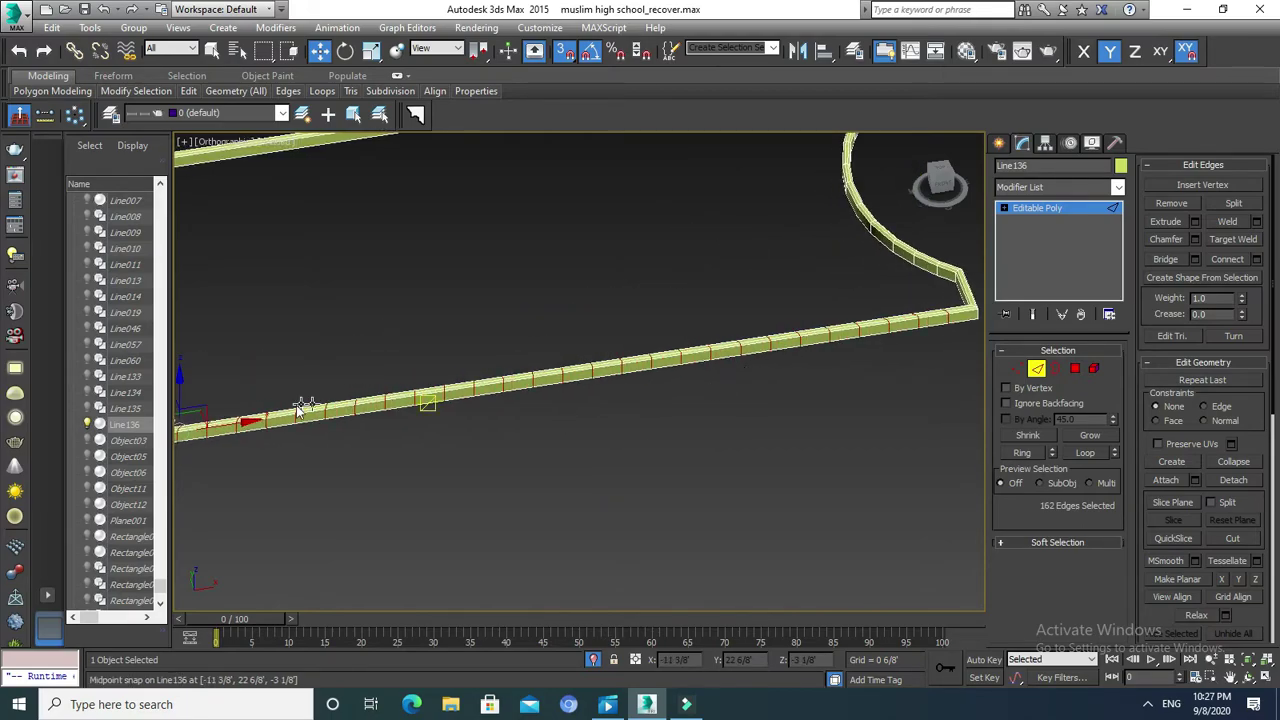
pyautogui.scroll(3, 290, 410)
pyautogui.scroll(2, 286, 415)
pyautogui.press('t')
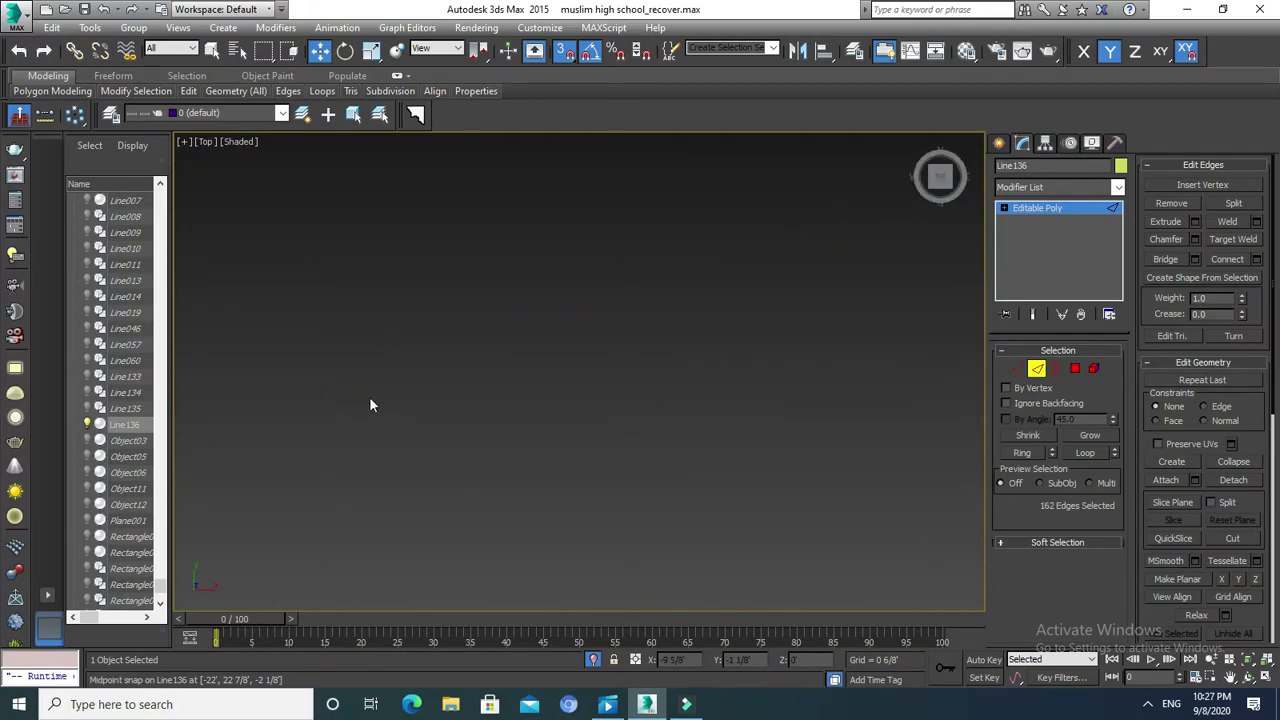
pyautogui.moveTo(430, 402); pyautogui.dragTo(515, 580, button='middle')
pyautogui.scroll(2, 564, 386)
pyautogui.scroll(2, 590, 360)
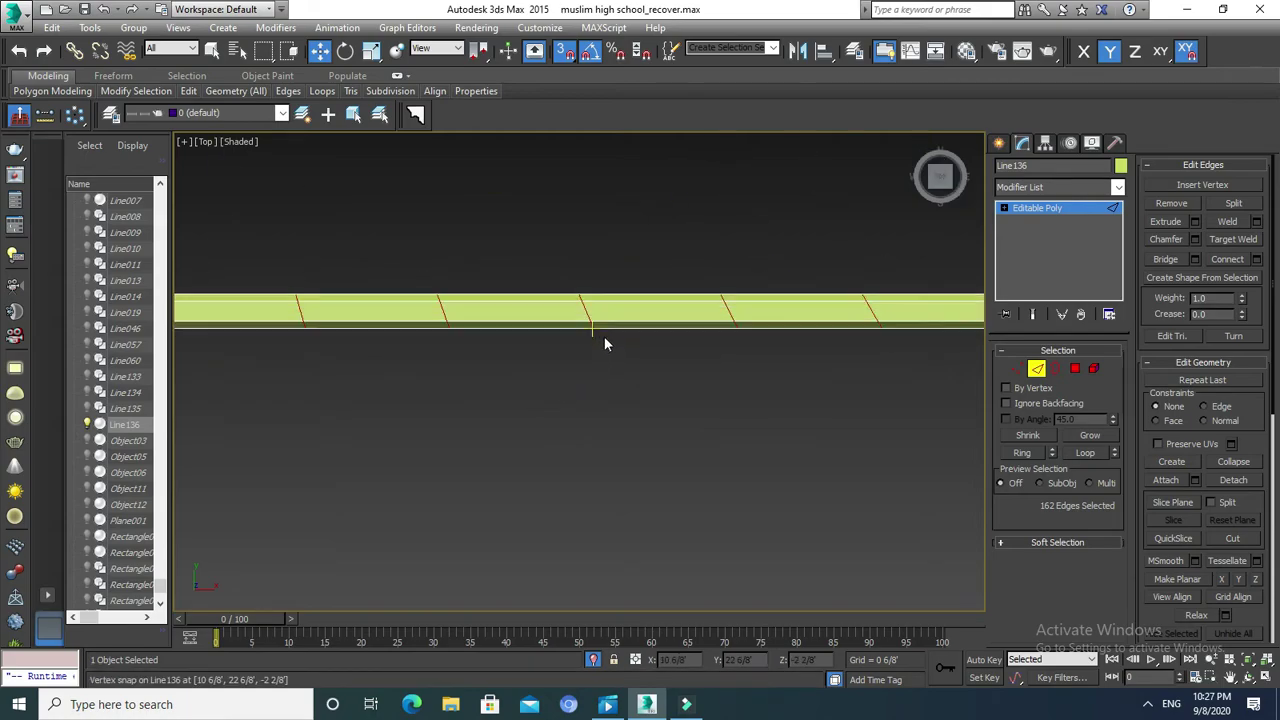
pyautogui.scroll(-1, 600, 340)
pyautogui.moveTo(562, 344); pyautogui.dragTo(564, 364, button='middle')
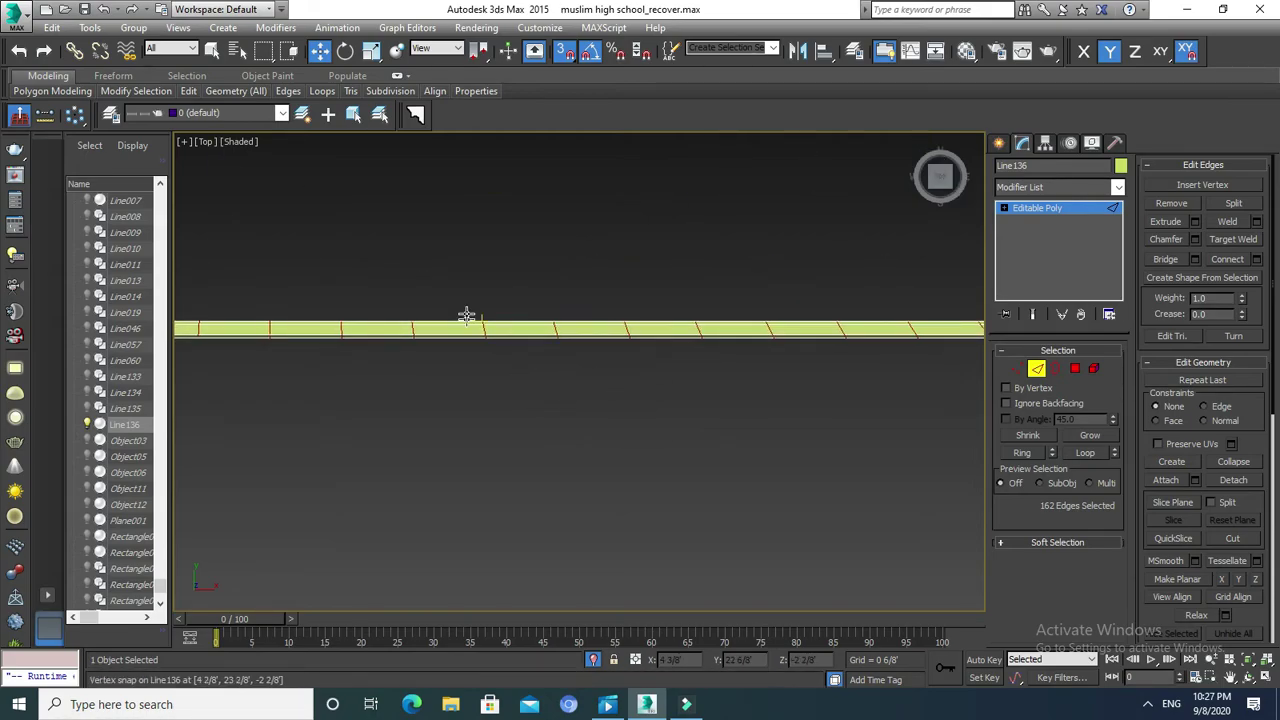
# Scale the cross cuts along X so they spread over the full straight run.
pyautogui.press('e')
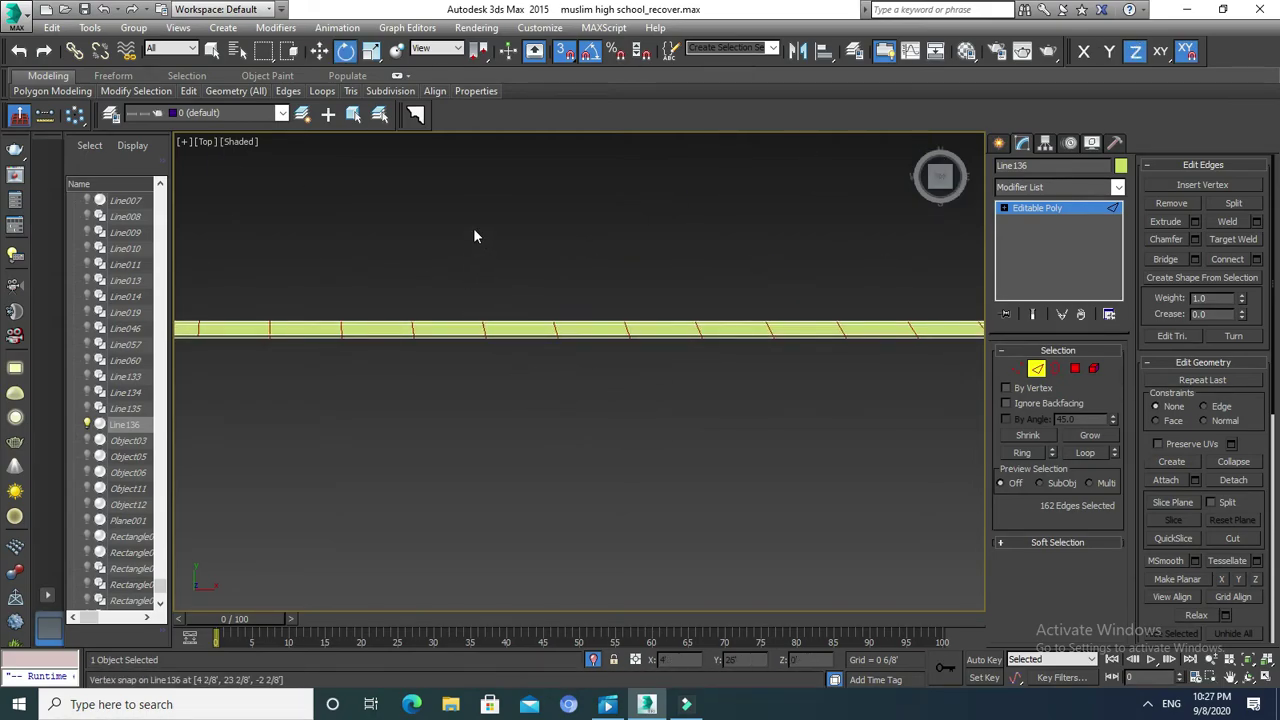
pyautogui.press('r')
pyautogui.scroll(-5, 492, 215)
pyautogui.moveTo(432, 247); pyautogui.dragTo(824, 250)
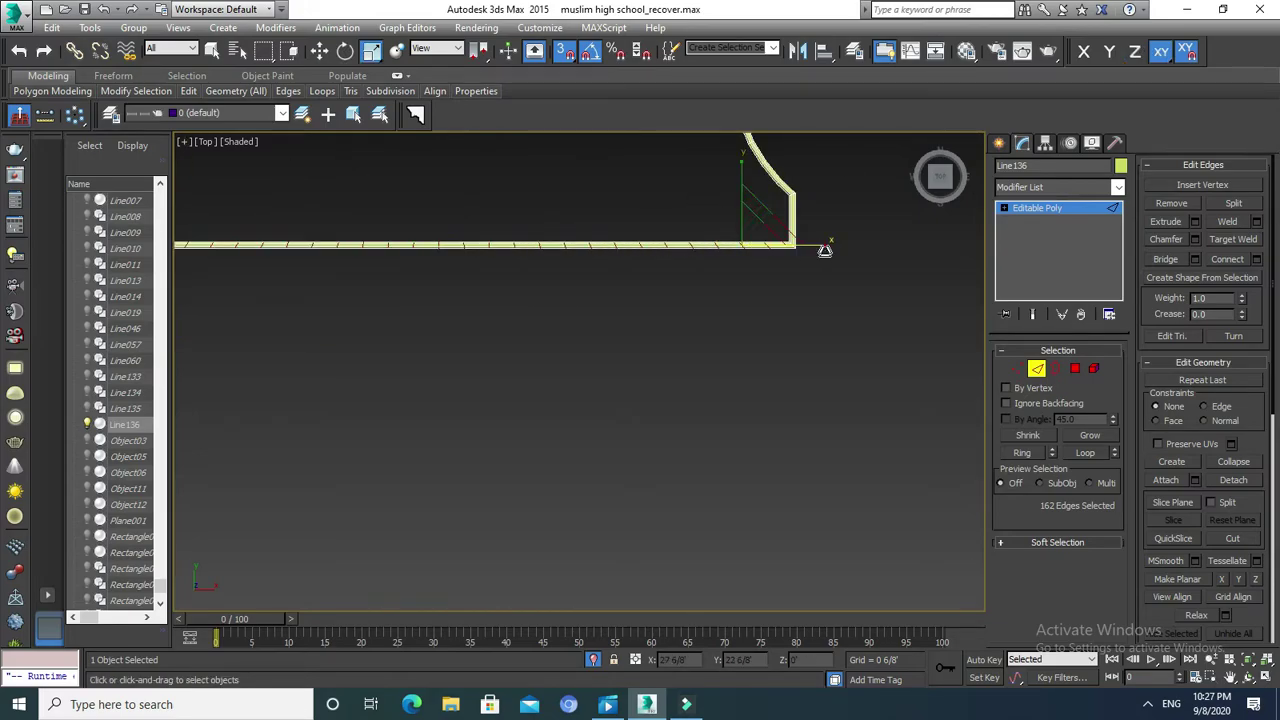
pyautogui.click(821, 246)
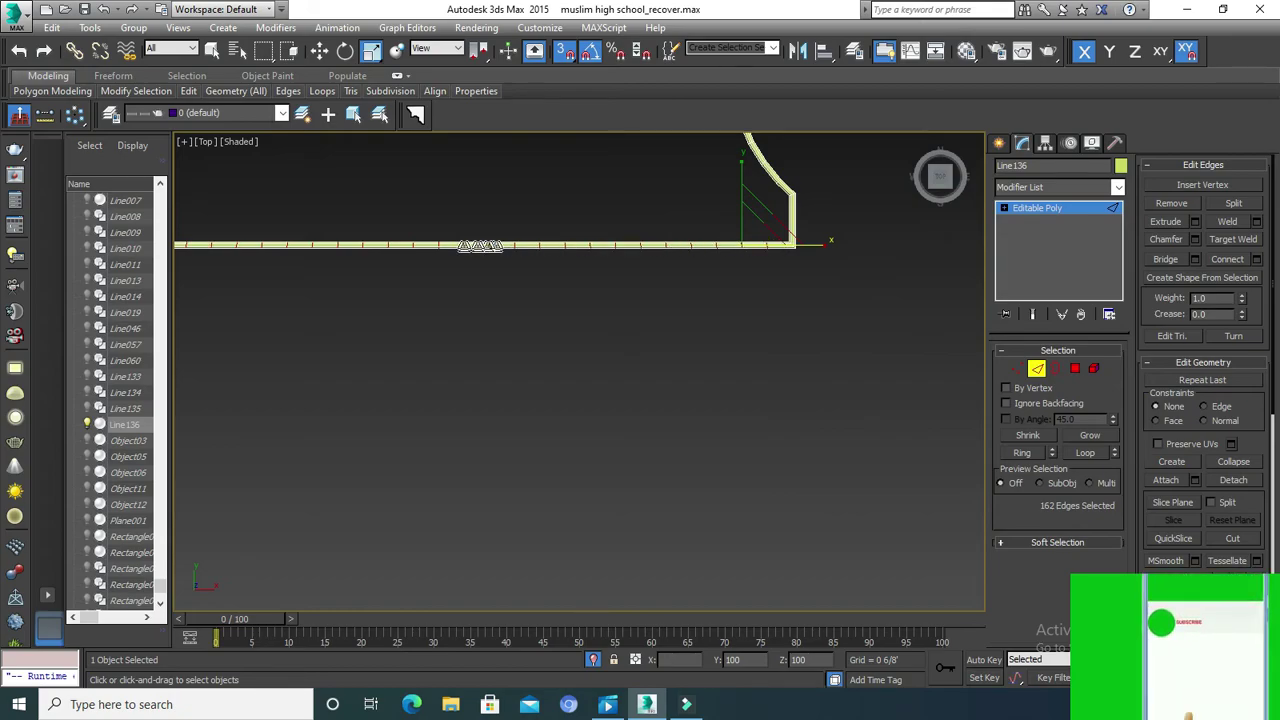
pyautogui.moveTo(814, 240); pyautogui.dragTo(826, 258)
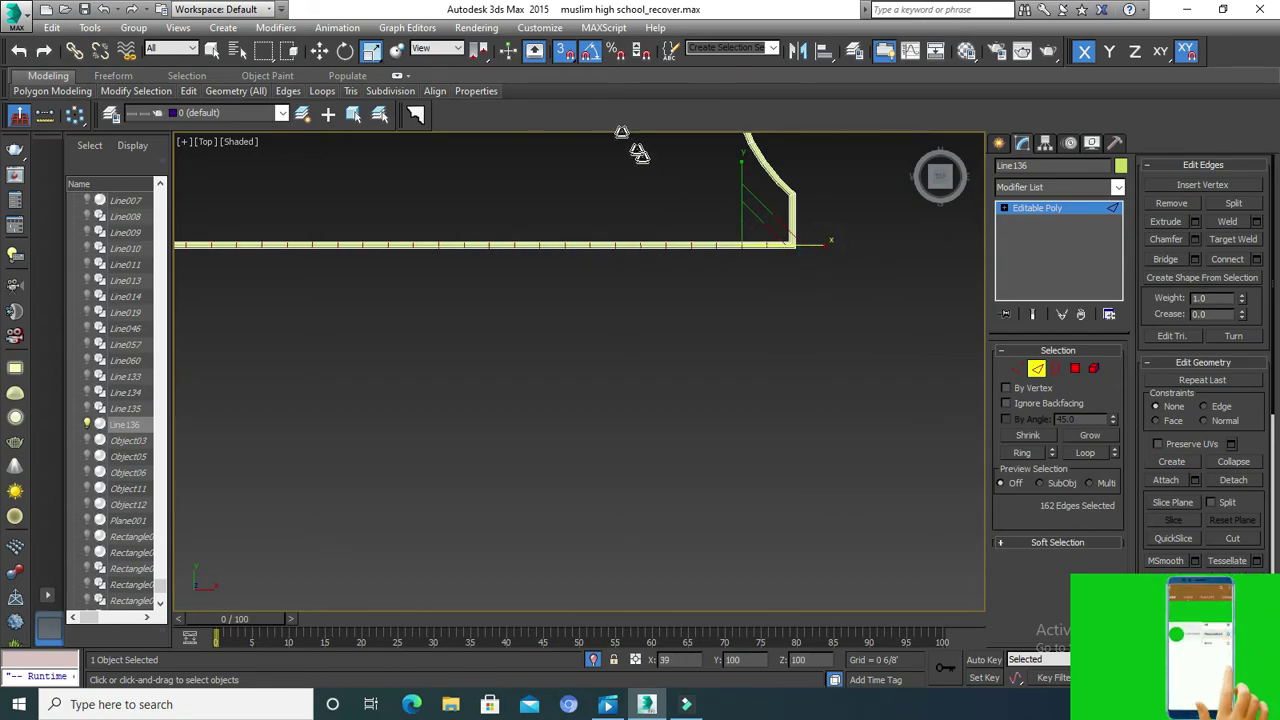
pyautogui.scroll(3, 805, 246)
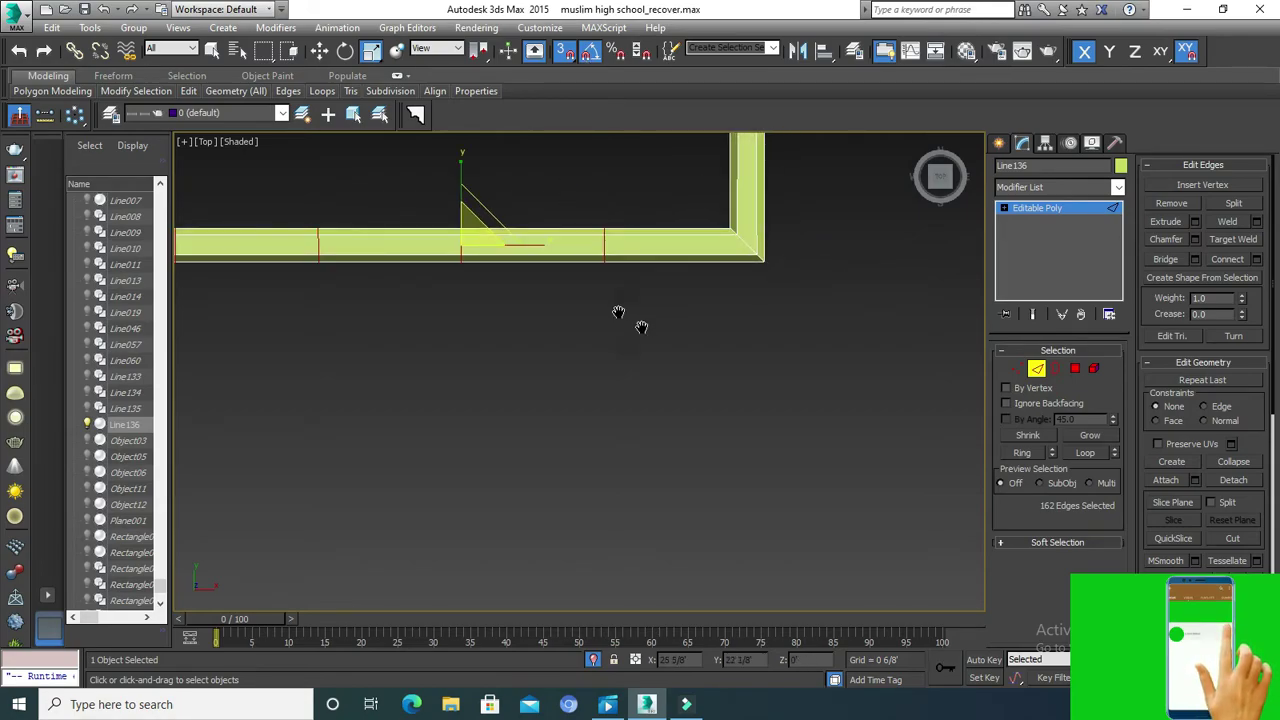
pyautogui.moveTo(640, 322); pyautogui.dragTo(810, 367, button='middle')
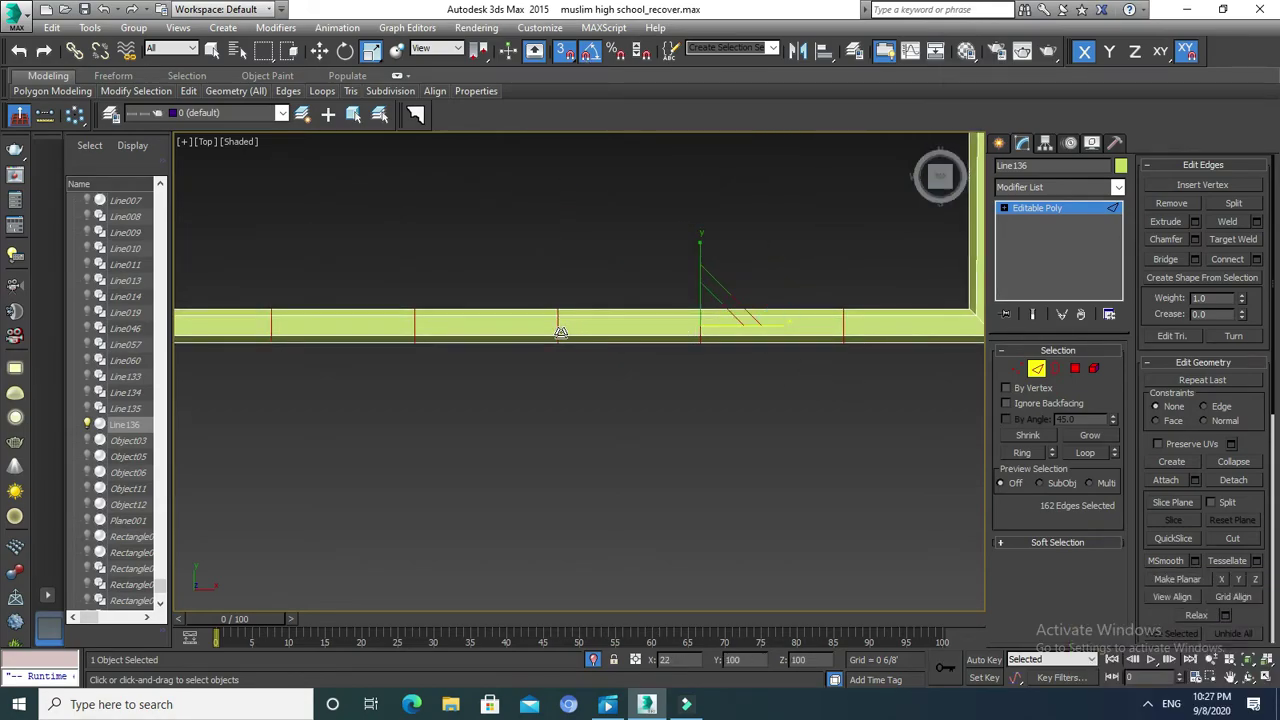
pyautogui.click(1038, 370)
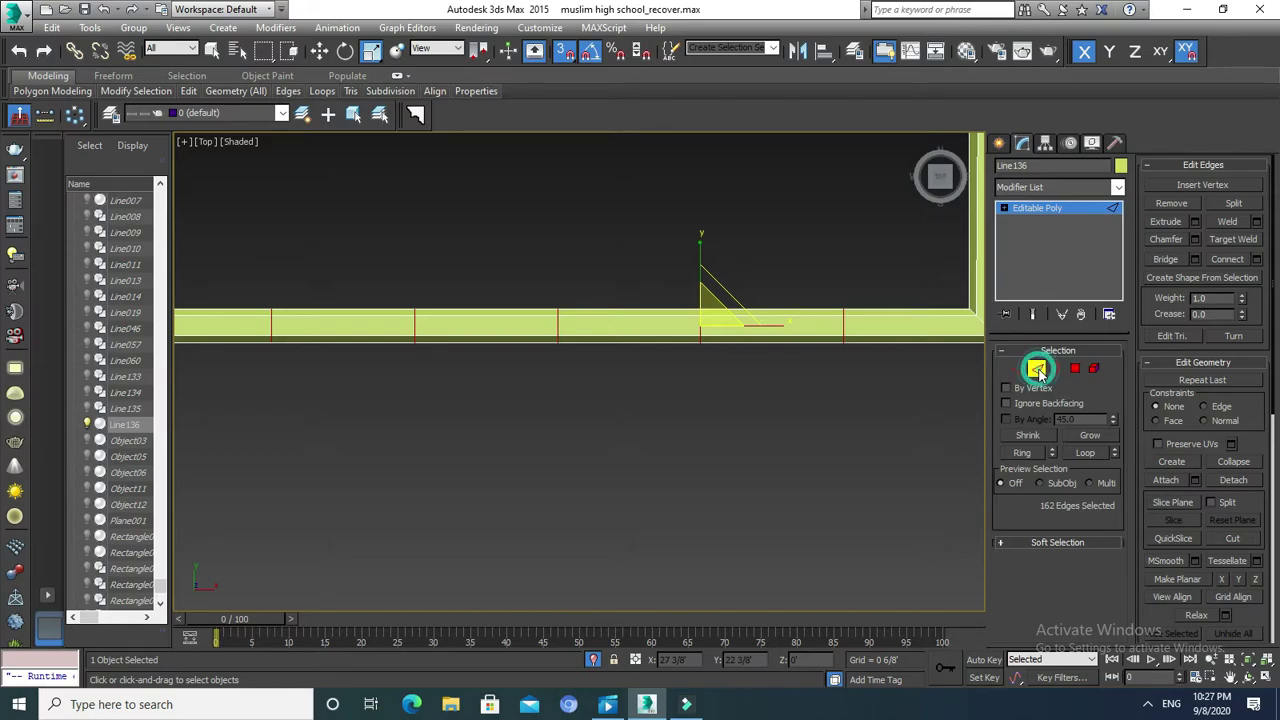
# Chamfer the cross-cut edges with Amount 0 to split each into a pair.
pyautogui.rightClick(768, 406)
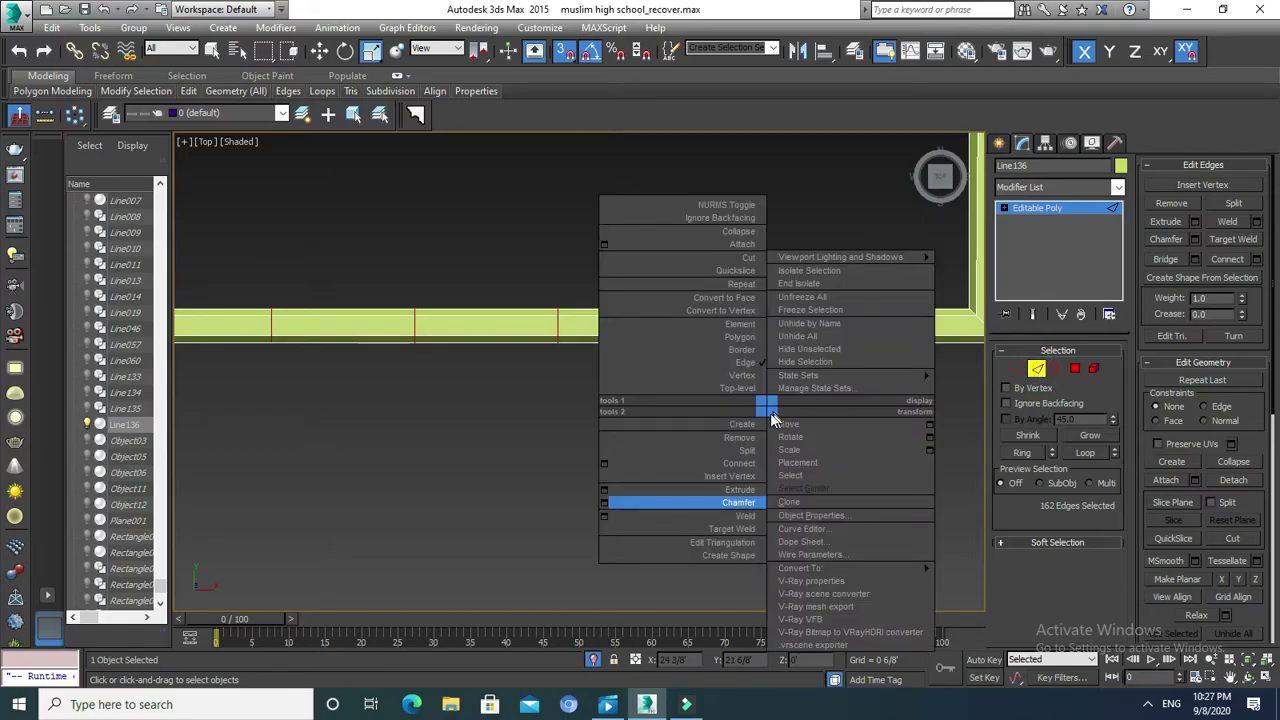
pyautogui.click(603, 503)
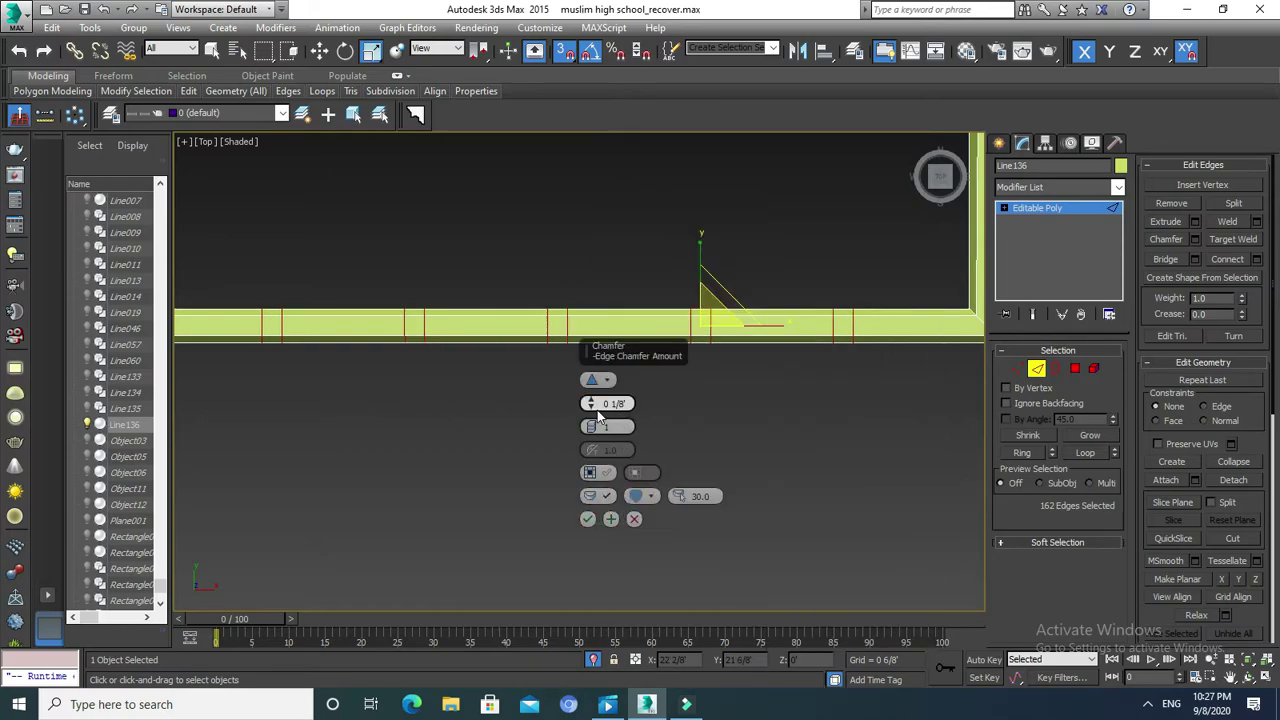
pyautogui.rightClick(590, 408)
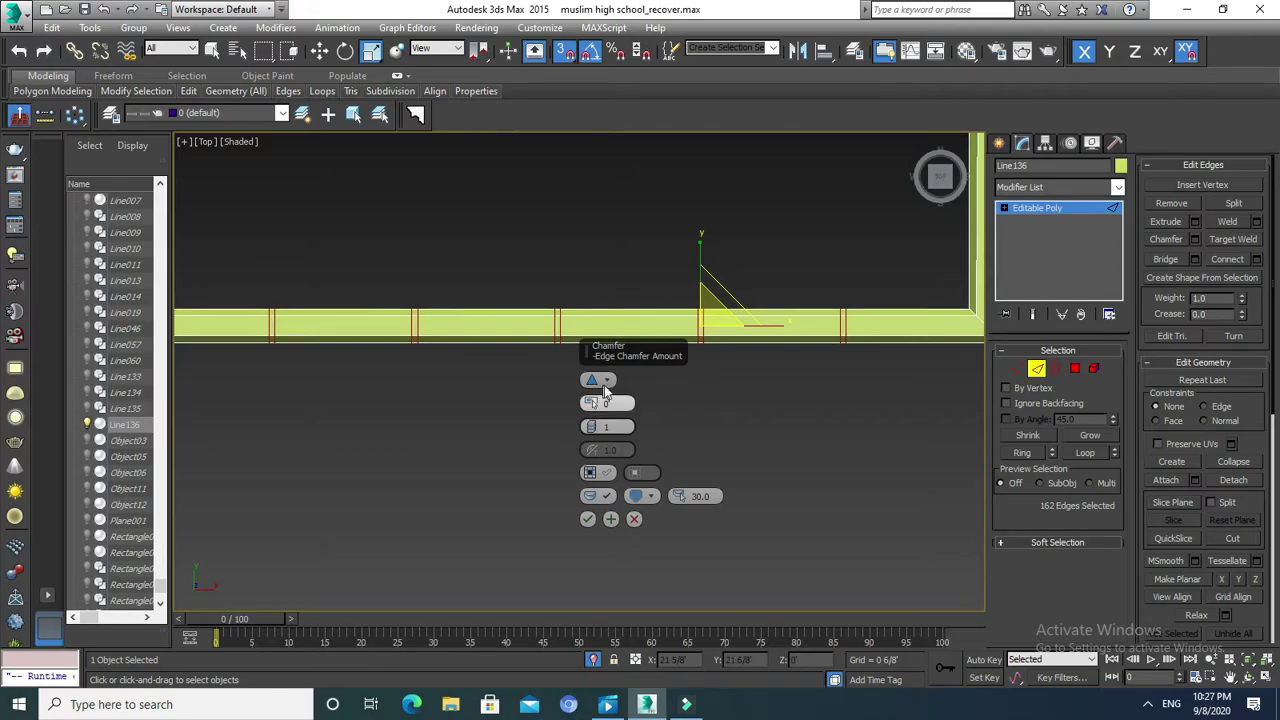
pyautogui.click(588, 518)
pyautogui.moveTo(590, 517)
pyautogui.mouseDown(button='middle')
pyautogui.moveTo(581, 487)
pyautogui.moveTo(512, 489)
pyautogui.mouseUp(button='middle')
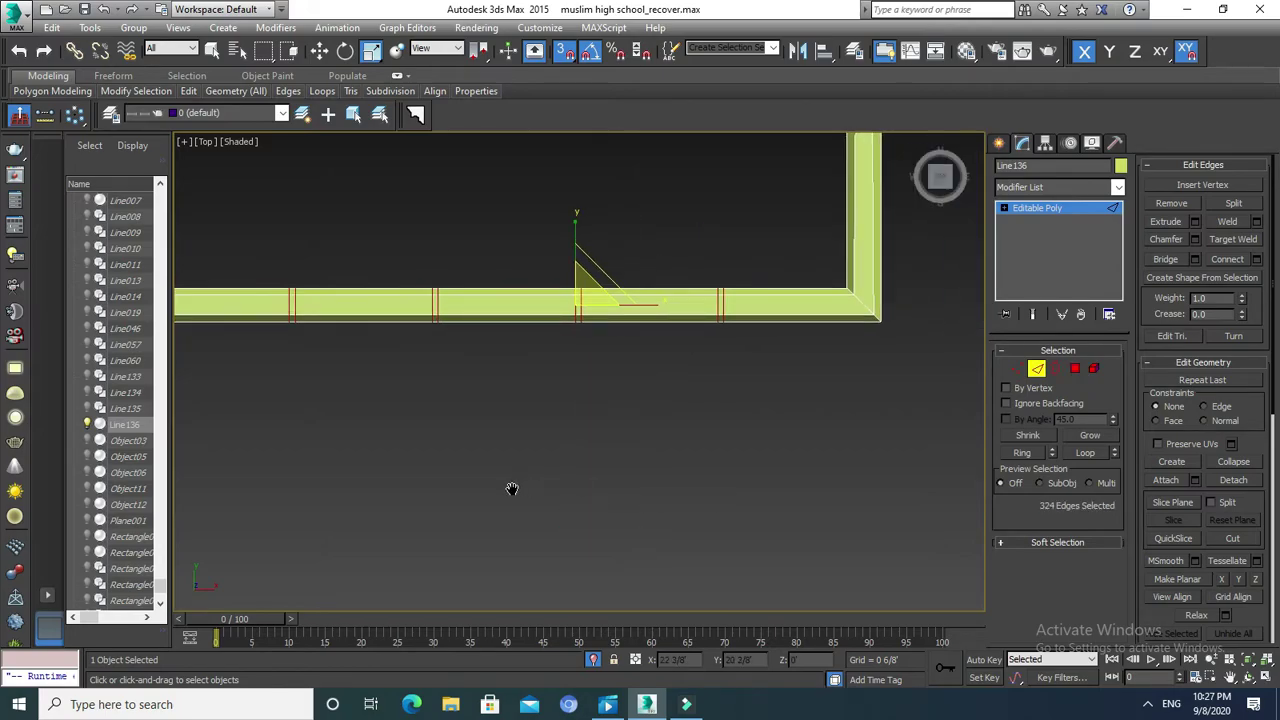
pyautogui.scroll(-2, 786, 400)
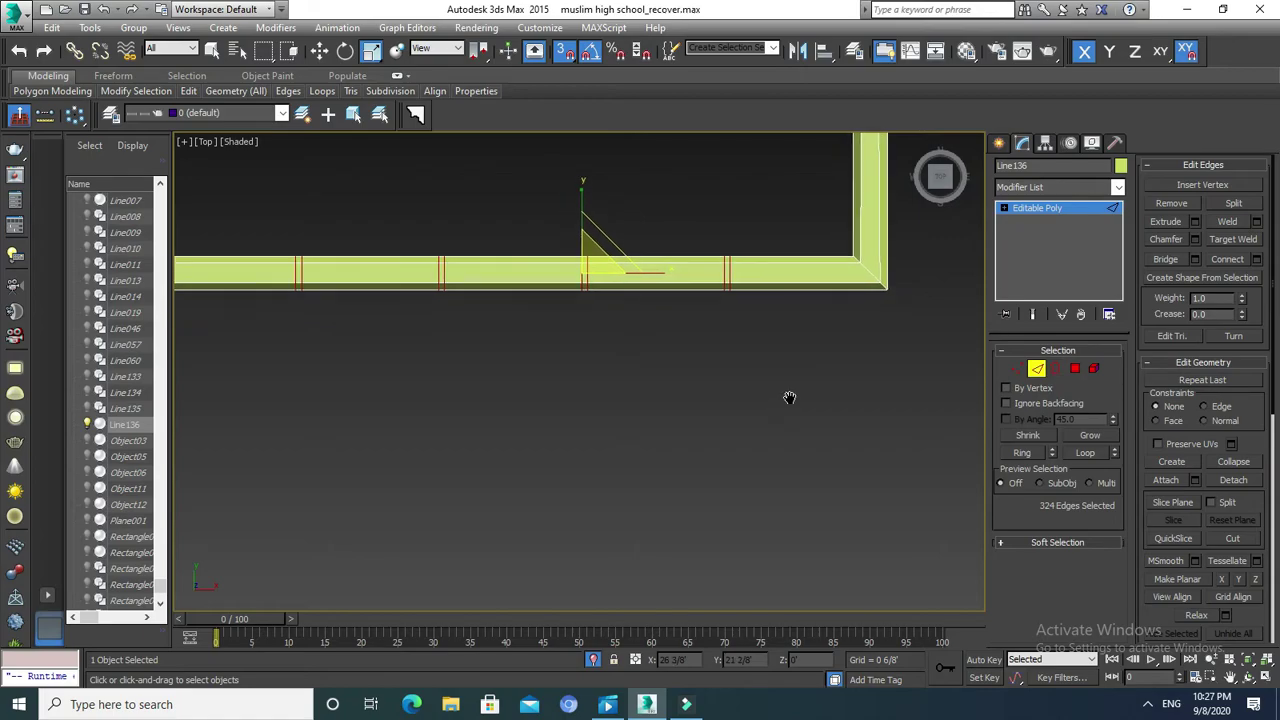
pyautogui.scroll(-3, 800, 403)
# Clear the selection and crossing-select the edges along the curved end and bottom run.
pyautogui.moveTo(800, 403); pyautogui.dragTo(770, 401, button='middle')
pyautogui.scroll(2, 820, 400)
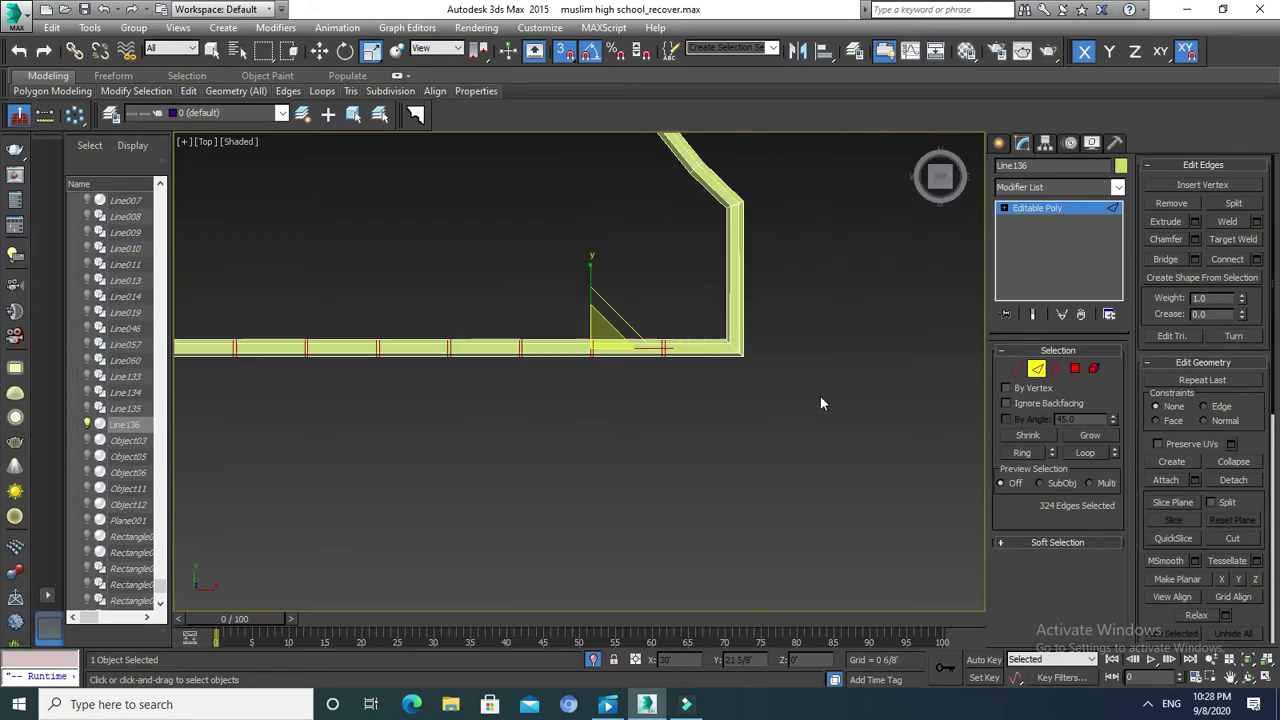
pyautogui.click(823, 369)
pyautogui.scroll(-2, 838, 404)
pyautogui.scroll(-2, 840, 408)
pyautogui.scroll(-3, 844, 410)
pyautogui.moveTo(868, 315); pyautogui.dragTo(773, 469)
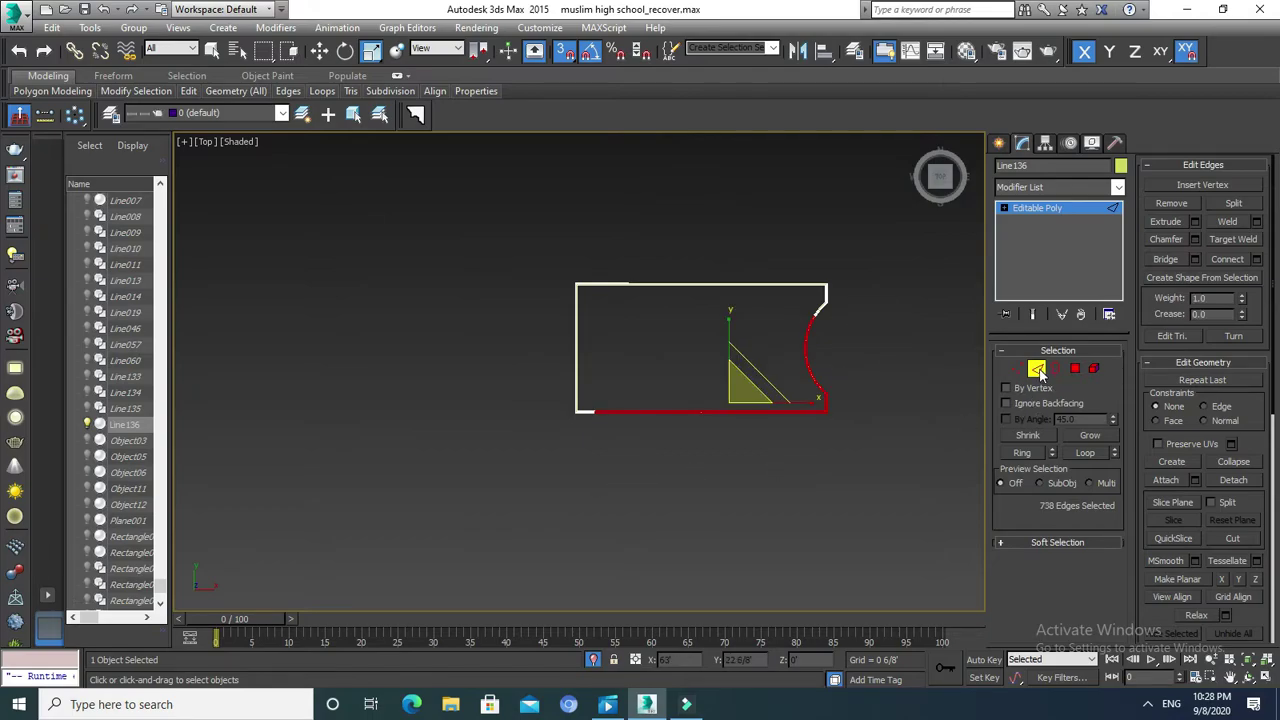
pyautogui.click(1040, 373)
# Return to the Move tool and check the curb in wireframe before restoring shaded display.
pyautogui.press('w')
pyautogui.moveTo(860, 271)
pyautogui.keyDown('alt'); pyautogui.mouseDown(button='middle')
pyautogui.moveTo(640, 471)
pyautogui.moveTo(722, 316)
pyautogui.mouseUp(button='middle'); pyautogui.keyUp('alt')
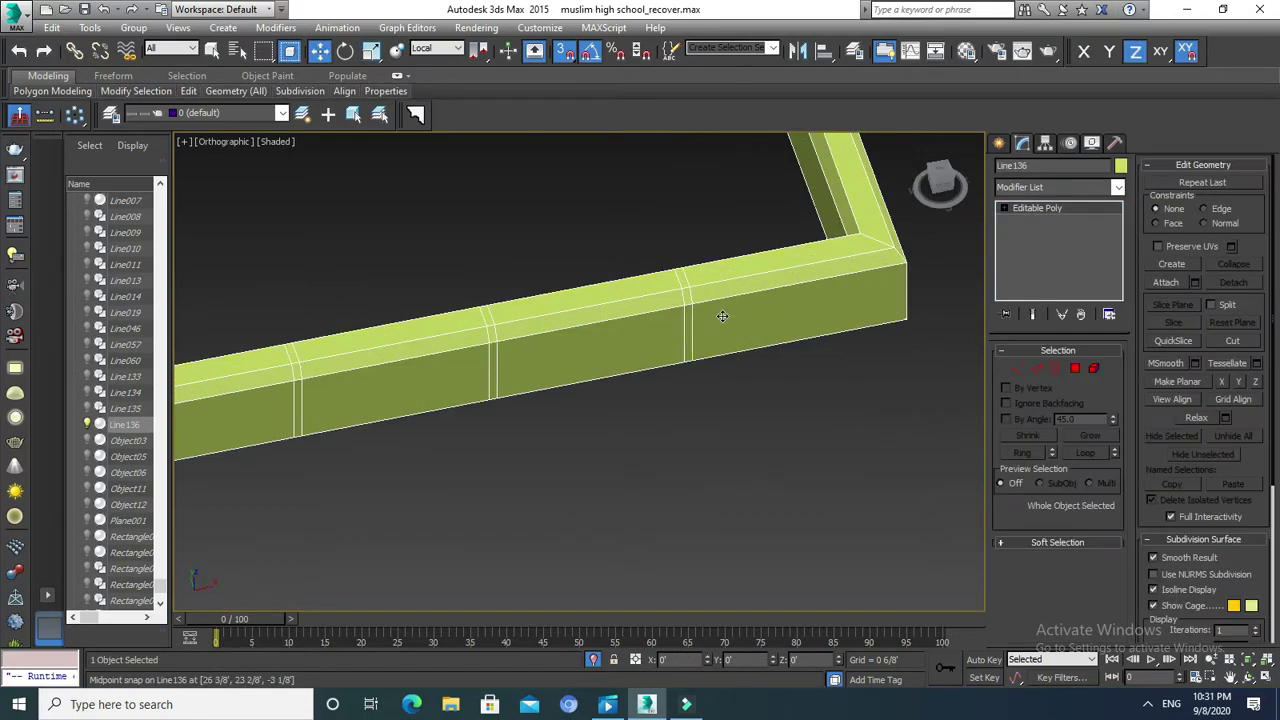
pyautogui.moveTo(749, 360)
pyautogui.keyDown('alt'); pyautogui.mouseDown(button='middle')
pyautogui.moveTo(726, 426)
pyautogui.moveTo(741, 321)
pyautogui.mouseUp(button='middle'); pyautogui.keyUp('alt')
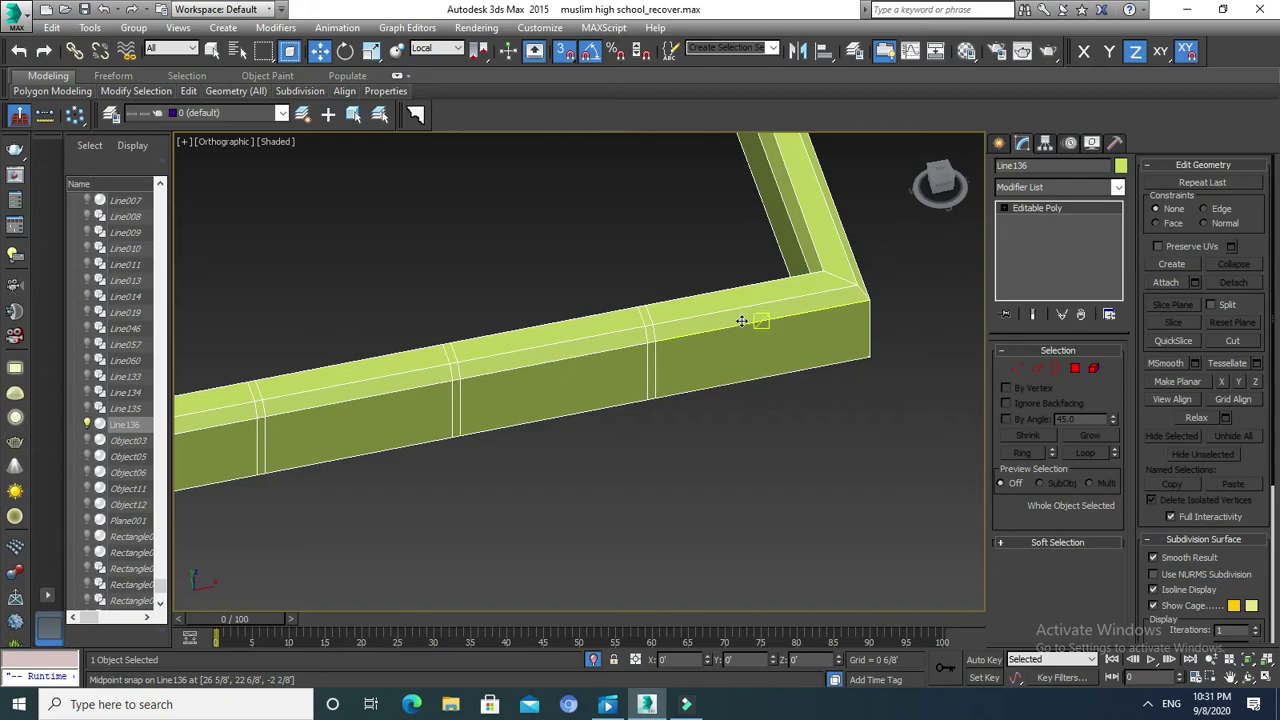
pyautogui.press('F3')
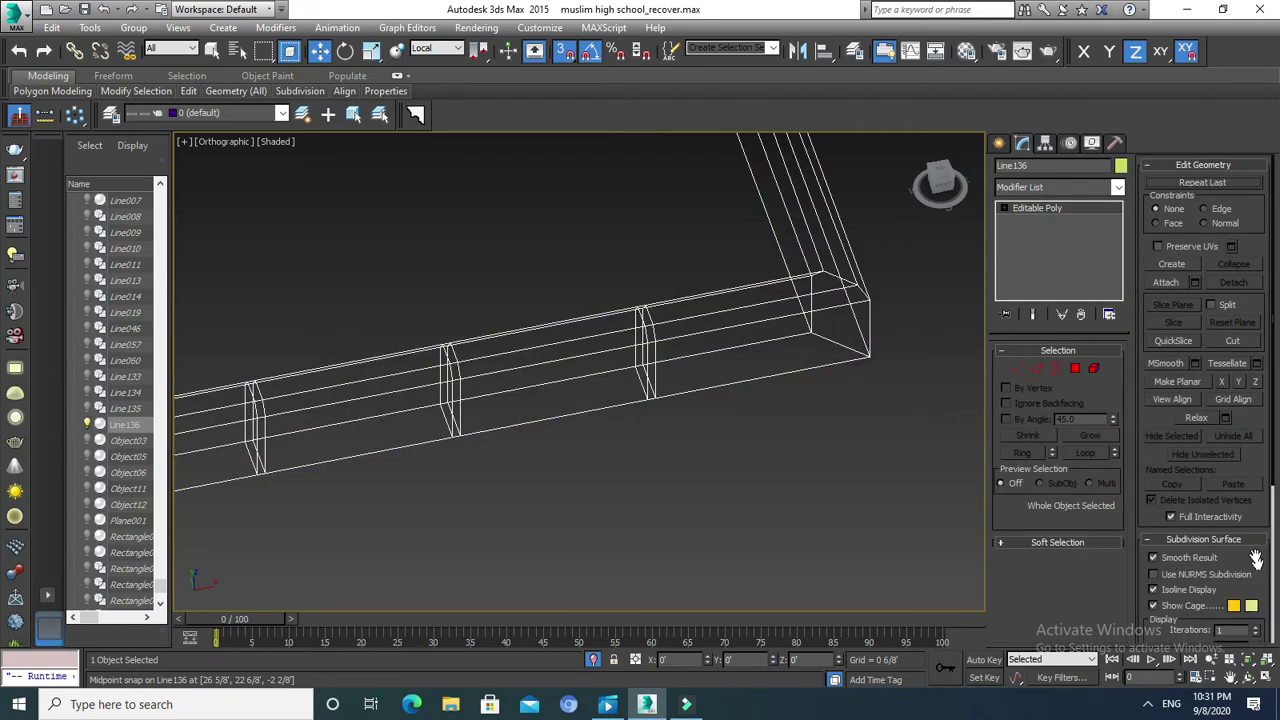
pyautogui.scroll(-2, 1253, 550)
pyautogui.scroll(-2, 1258, 540)
pyautogui.scroll(-2, 1262, 530)
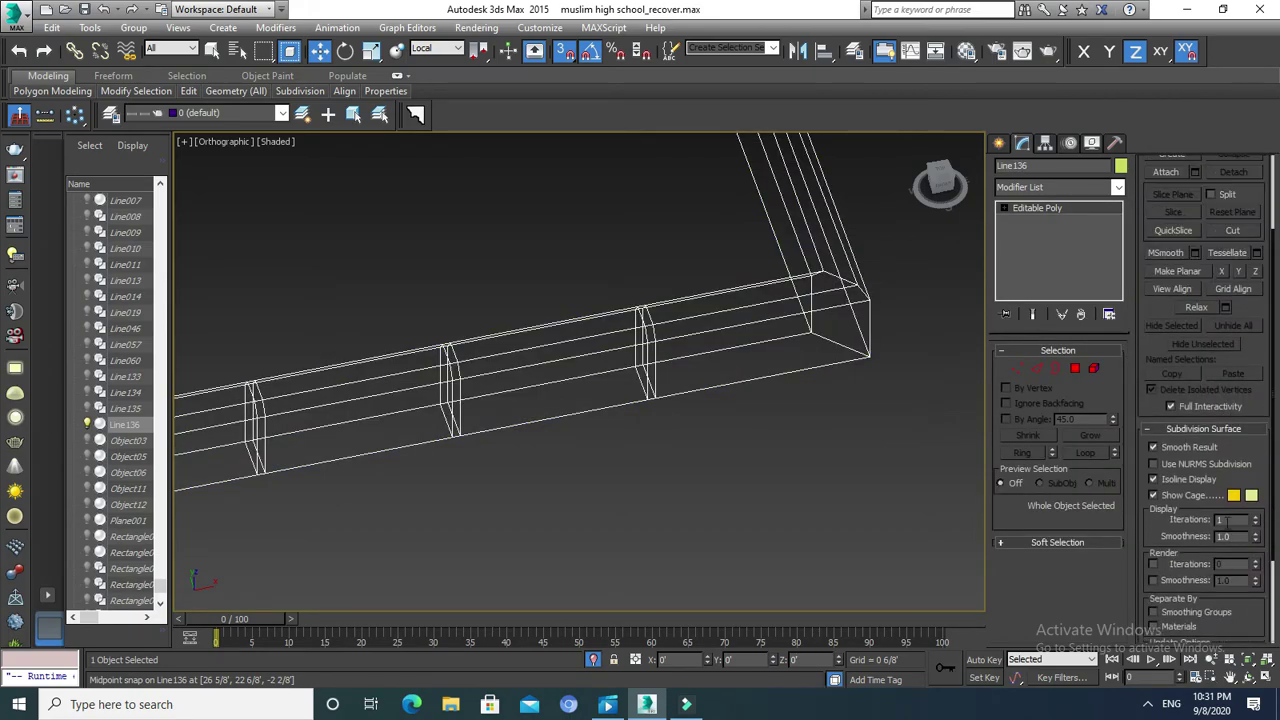
pyautogui.press('F3')
pyautogui.scroll(3, 1220, 510)
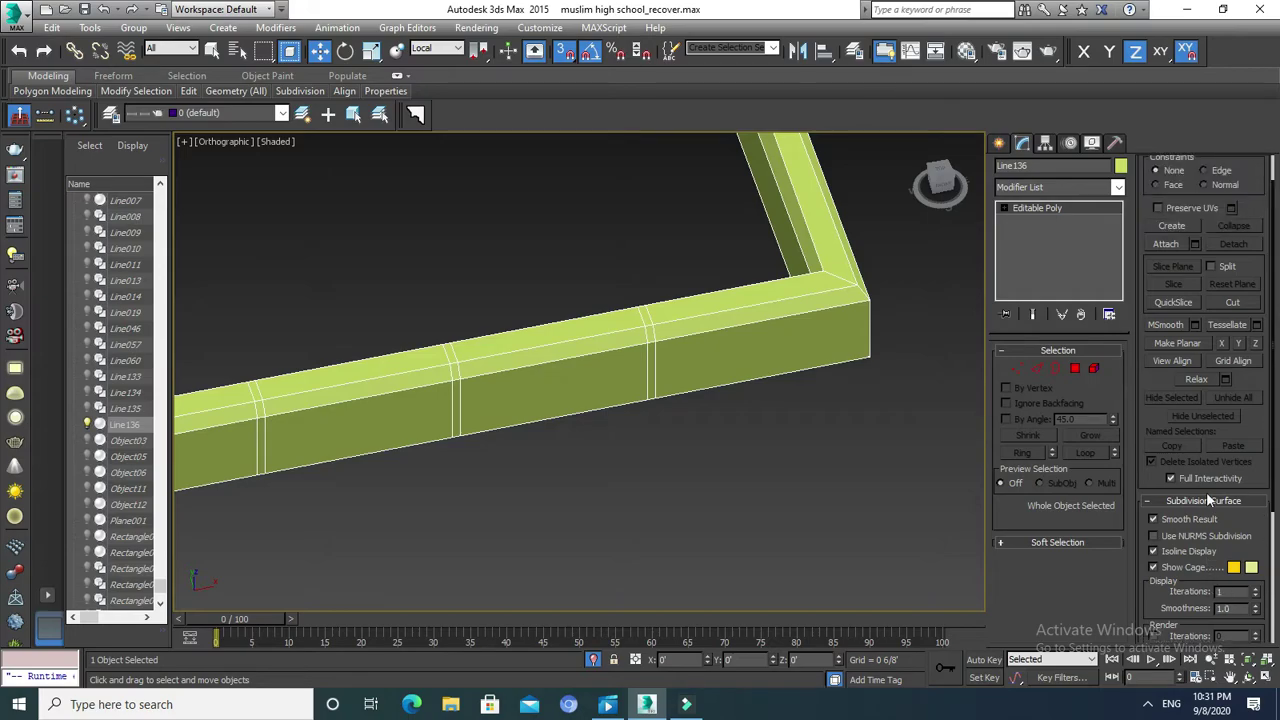
# Enter Element mode, clear any element selection, and orbit to a near top-down view.
pyautogui.click(1093, 369)
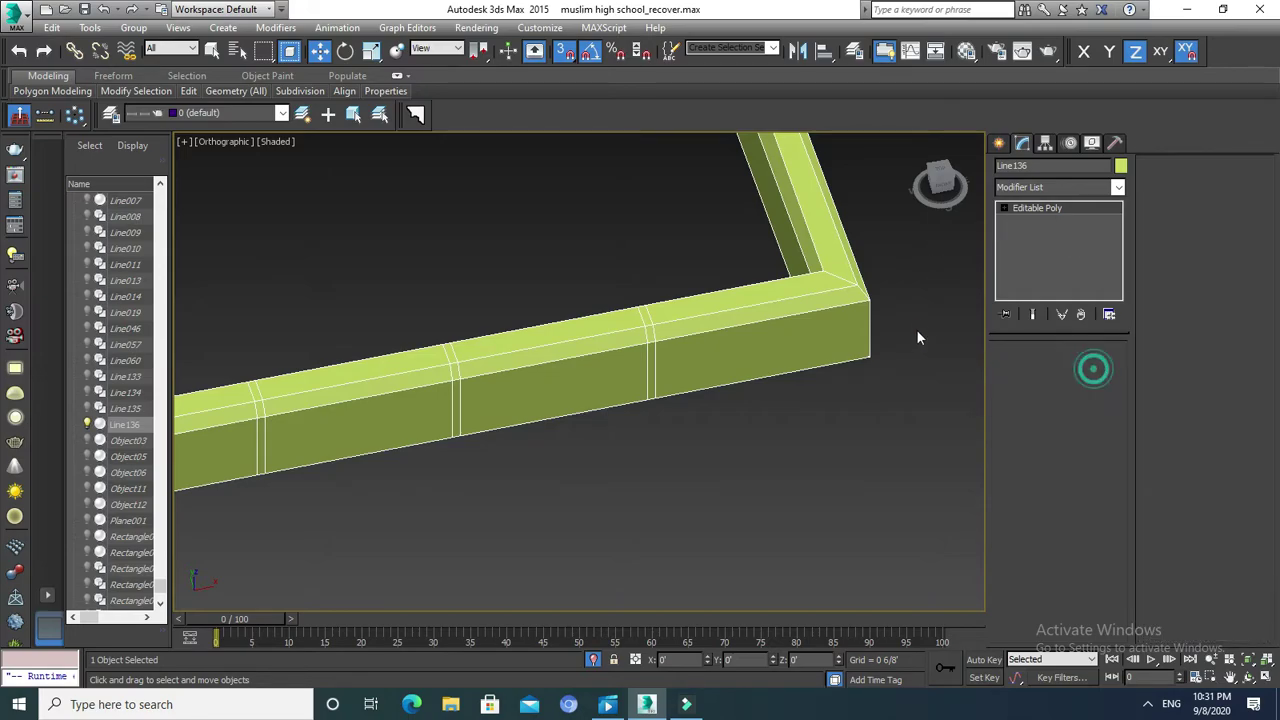
pyautogui.click(833, 305)
pyautogui.click(1224, 558)
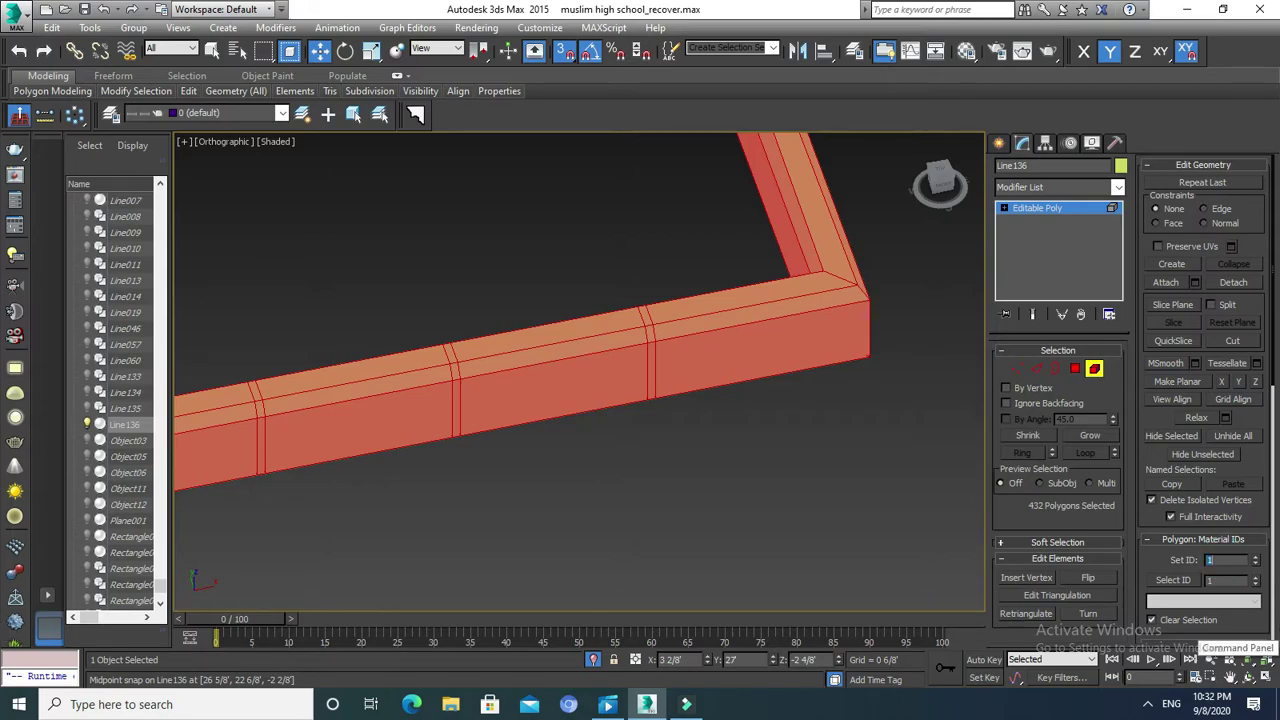
pyautogui.click(770, 540)
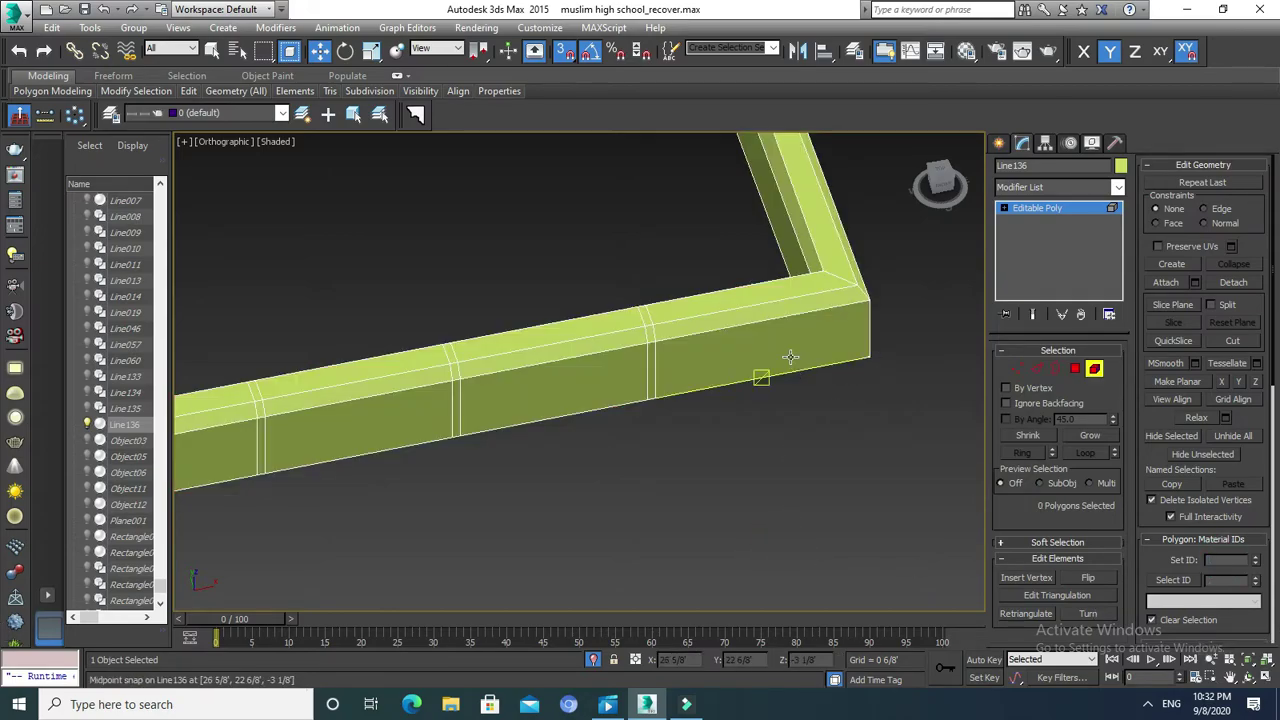
pyautogui.moveTo(790, 357); pyautogui.dragTo(777, 368, button='middle')
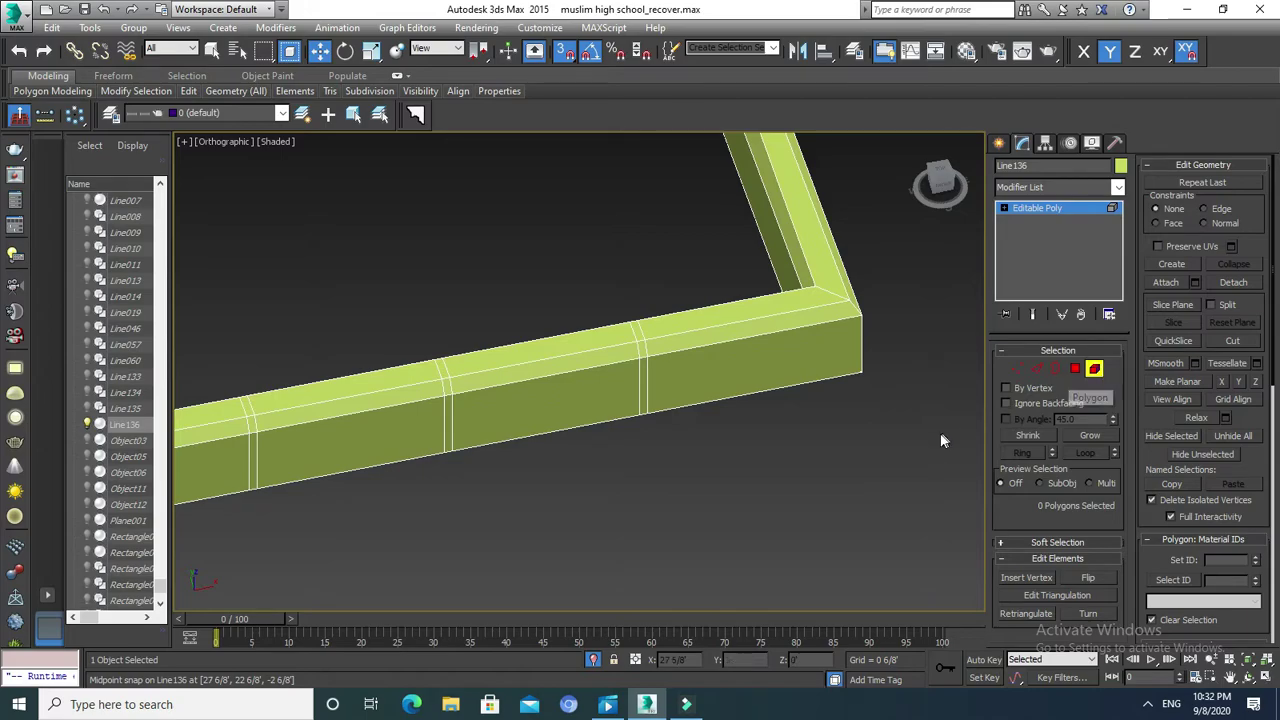
pyautogui.scroll(-2, 937, 443)
pyautogui.moveTo(813, 453)
pyautogui.keyDown('alt'); pyautogui.mouseDown(button='middle')
pyautogui.moveTo(765, 452)
pyautogui.moveTo(763, 436)
pyautogui.mouseUp(button='middle'); pyautogui.keyUp('alt')
pyautogui.scroll(3, 763, 436)
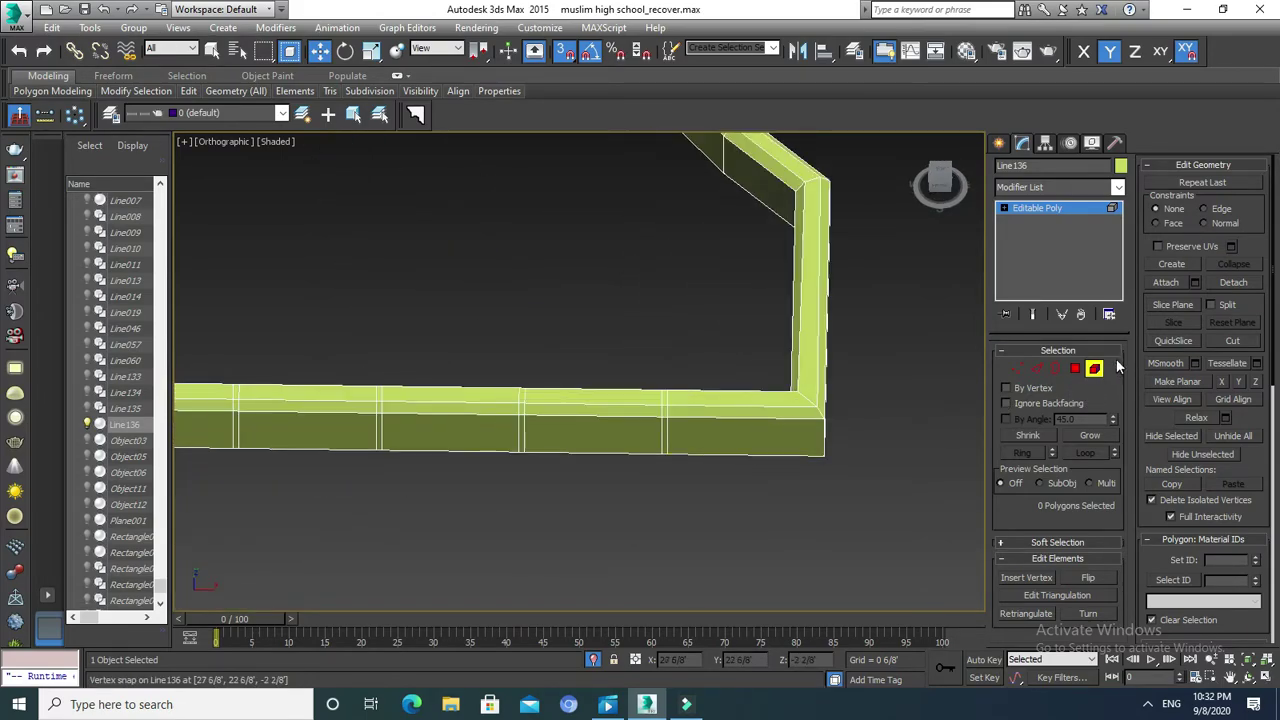
pyautogui.click(1075, 370)
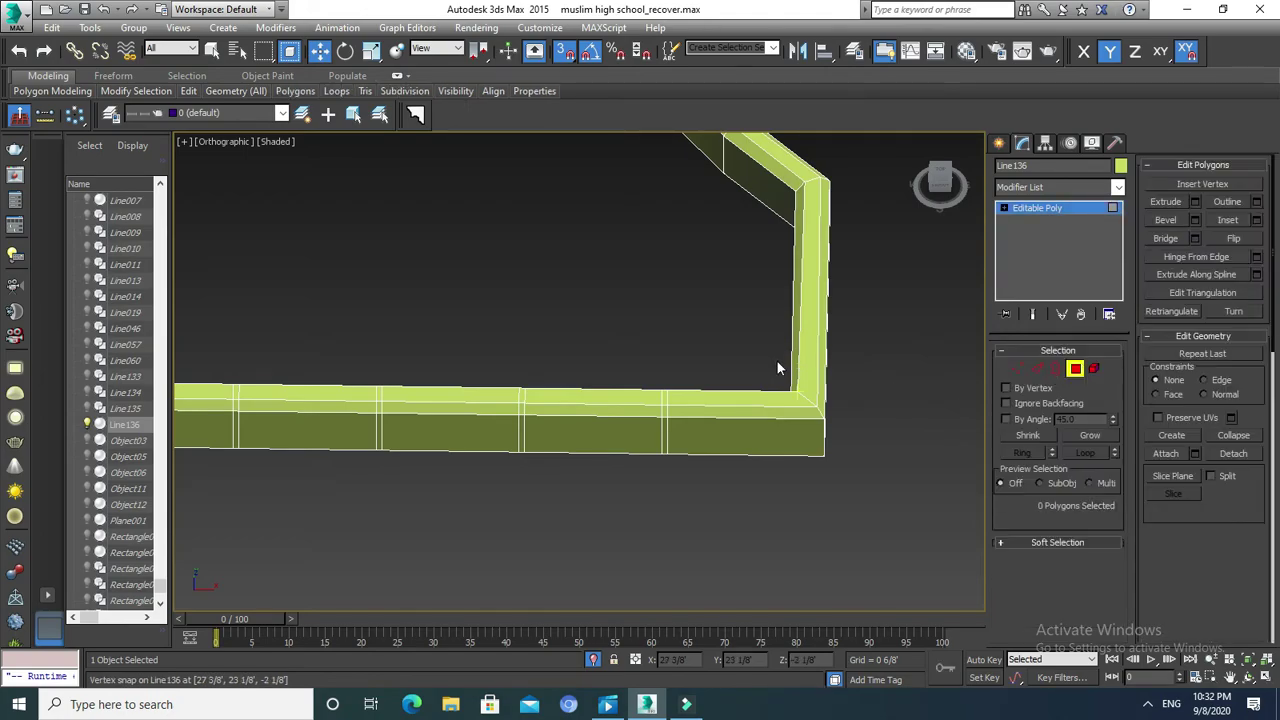
# Select the first alternate curb blocks, starting from the right end of the straight run.
pyautogui.keyDown('alt'); pyautogui.moveTo(730, 500); pyautogui.dragTo(817, 479, button='middle'); pyautogui.keyUp('alt')
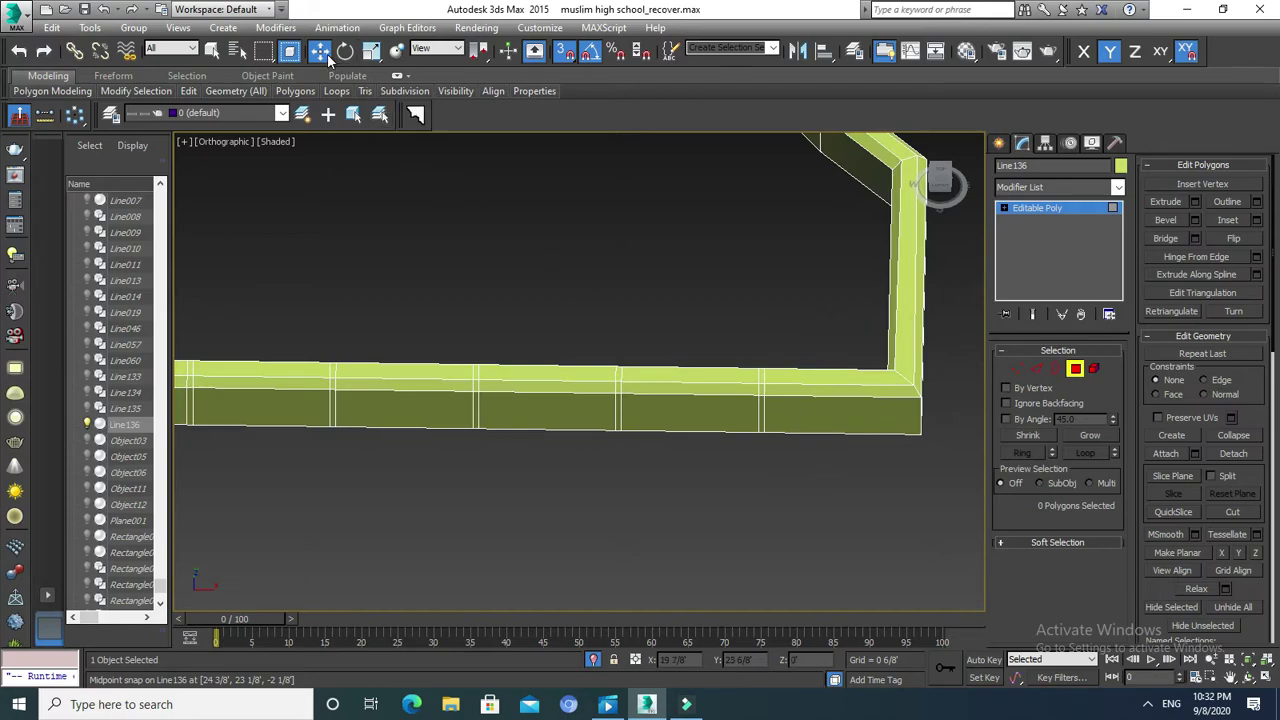
pyautogui.moveTo(814, 320); pyautogui.dragTo(826, 480)
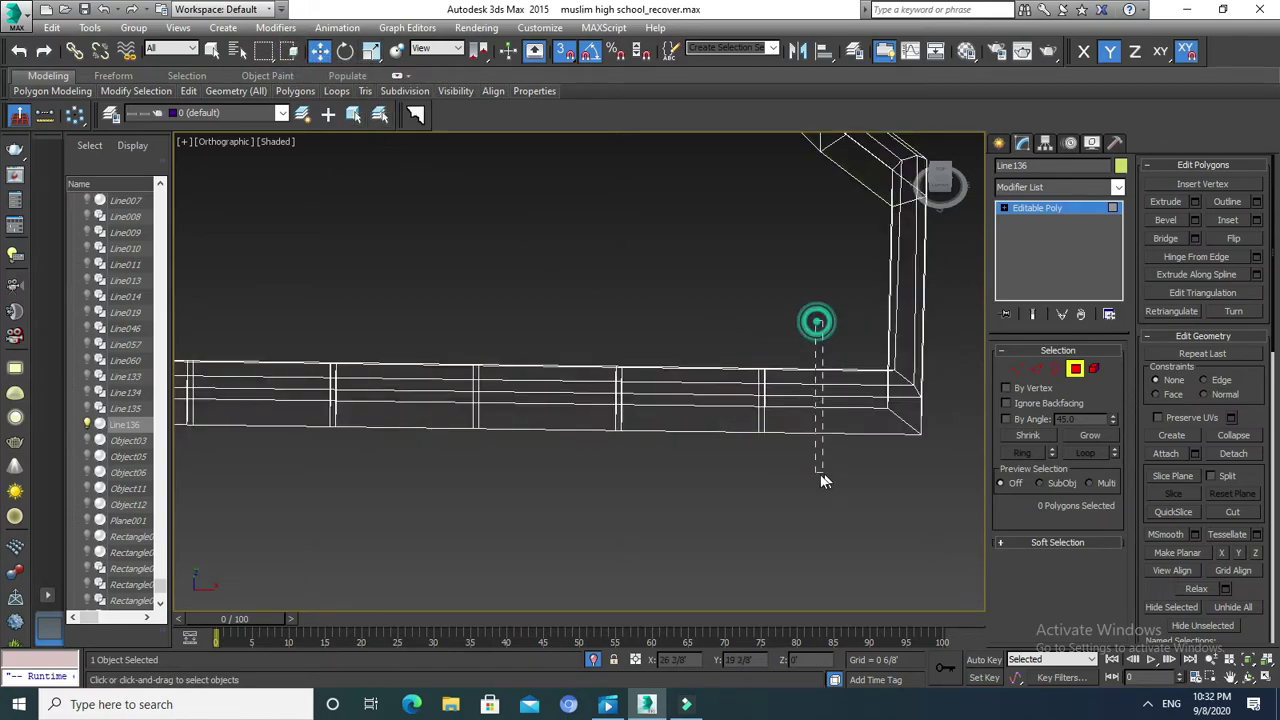
pyautogui.keyDown('alt'); pyautogui.moveTo(663, 422); pyautogui.dragTo(586, 389, button='middle'); pyautogui.keyUp('alt')
pyautogui.keyDown('ctrl'); pyautogui.click(586, 389); pyautogui.keyUp('ctrl')
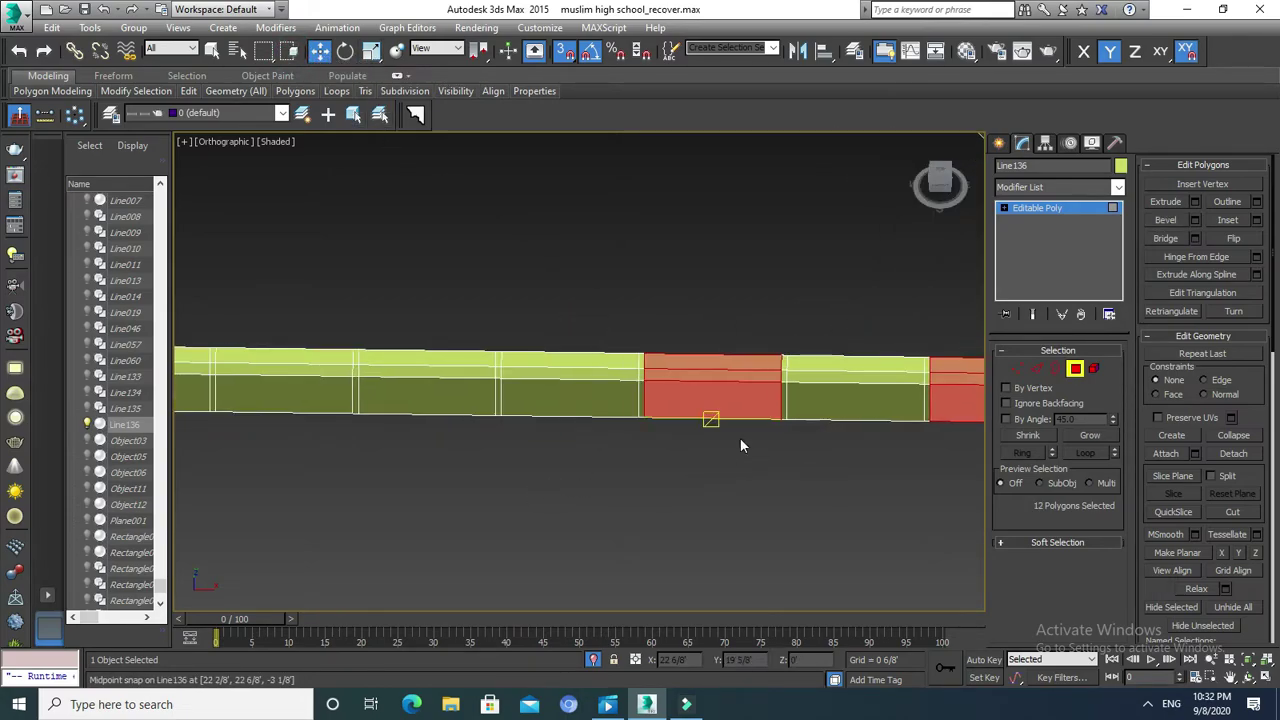
pyautogui.scroll(-3, 740, 438)
pyautogui.keyDown('ctrl'); pyautogui.click(580, 405); pyautogui.keyUp('ctrl')
pyautogui.moveTo(447, 370); pyautogui.dragTo(443, 480)
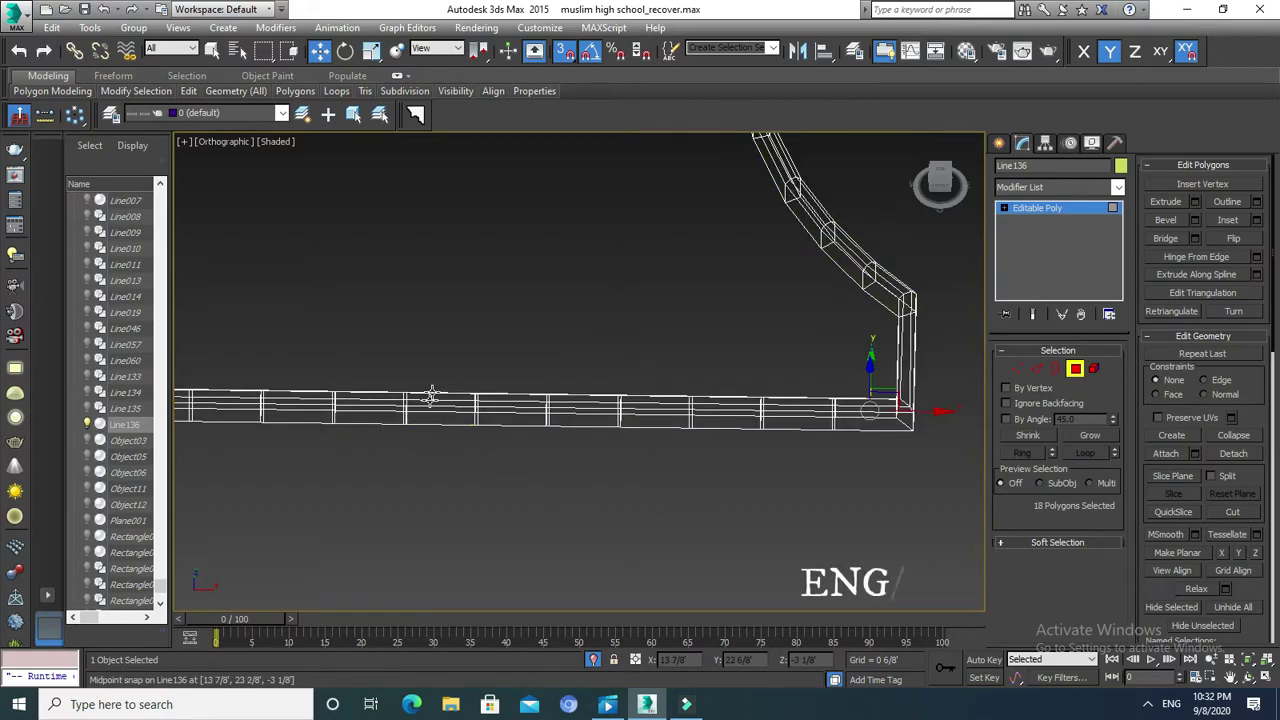
pyautogui.scroll(3, 443, 480)
pyautogui.moveTo(594, 480); pyautogui.dragTo(800, 463, button='middle')
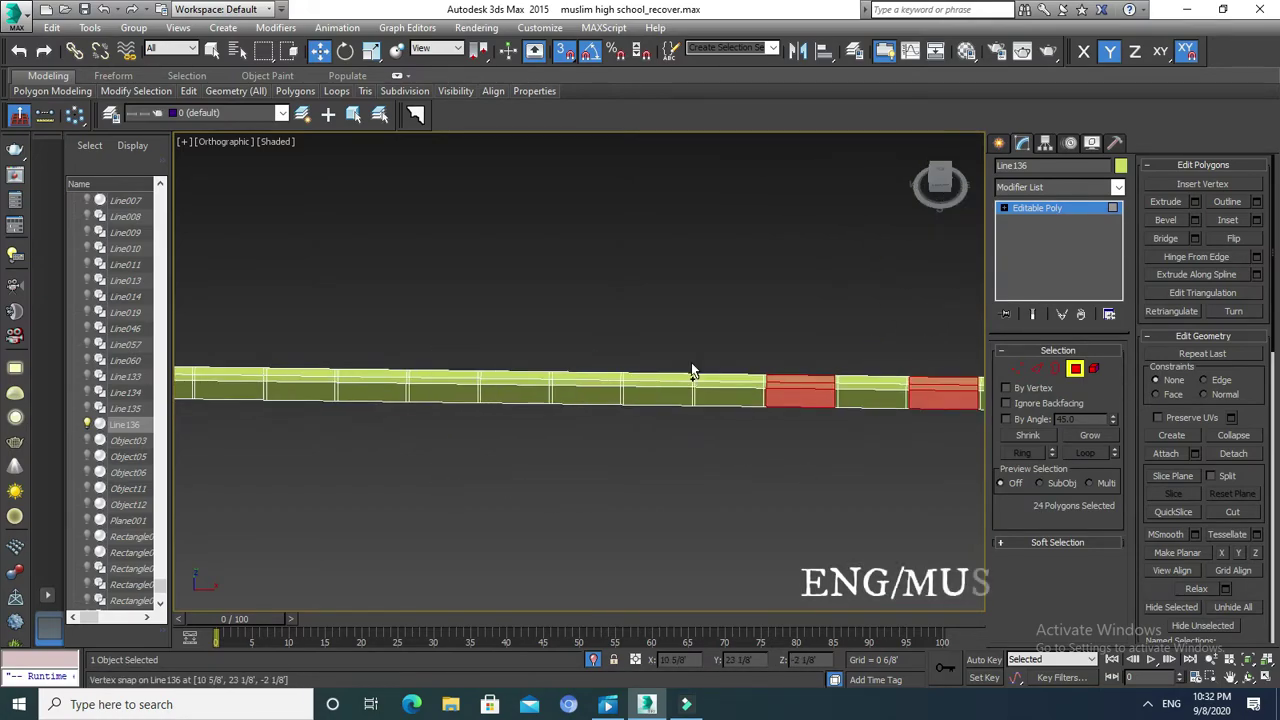
pyautogui.keyDown('ctrl'); pyautogui.click(660, 390); pyautogui.keyUp('ctrl')
pyautogui.moveTo(662, 467); pyautogui.dragTo(631, 452, button='middle')
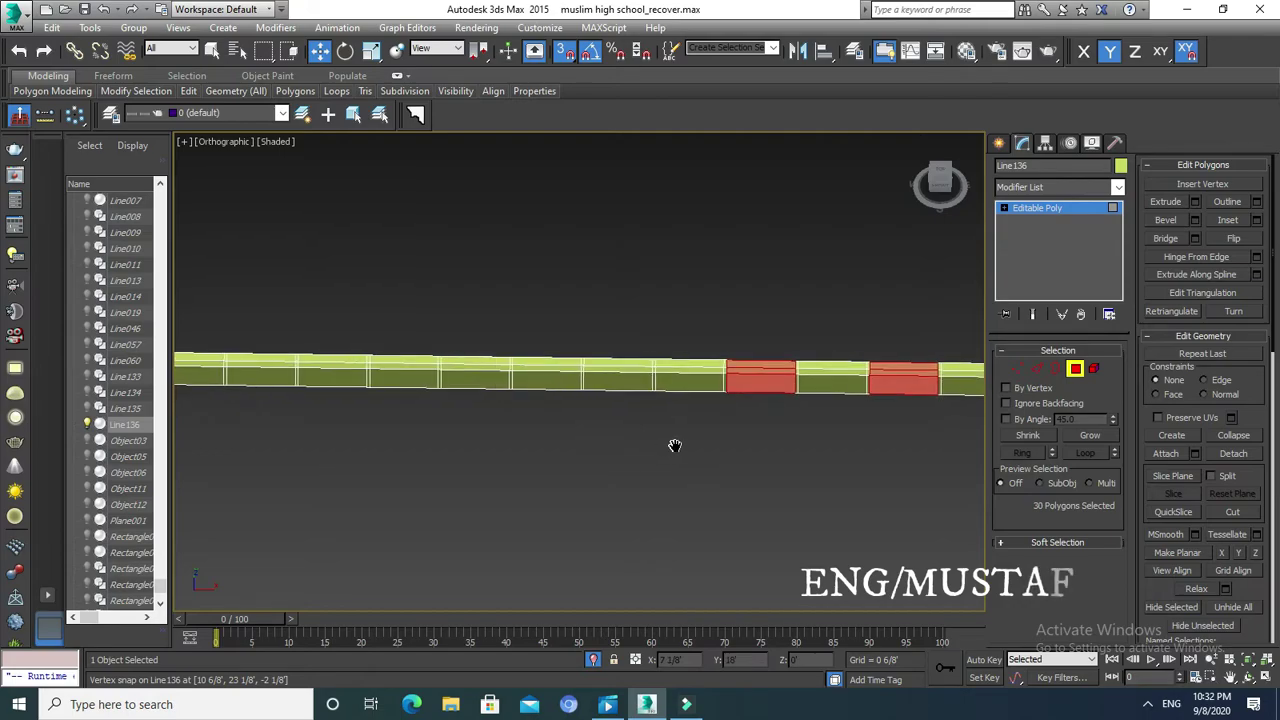
pyautogui.keyDown('ctrl'); pyautogui.click(630, 372); pyautogui.keyUp('ctrl')
pyautogui.keyDown('ctrl'); pyautogui.click(484, 372); pyautogui.keyUp('ctrl')
# Add the remaining alternate blocks up to the left end and give them material ID 2.
pyautogui.keyDown('alt'); pyautogui.moveTo(463, 453); pyautogui.dragTo(643, 451, button='middle'); pyautogui.keyUp('alt')
pyautogui.keyDown('ctrl'); pyautogui.click(638, 372); pyautogui.keyUp('ctrl')
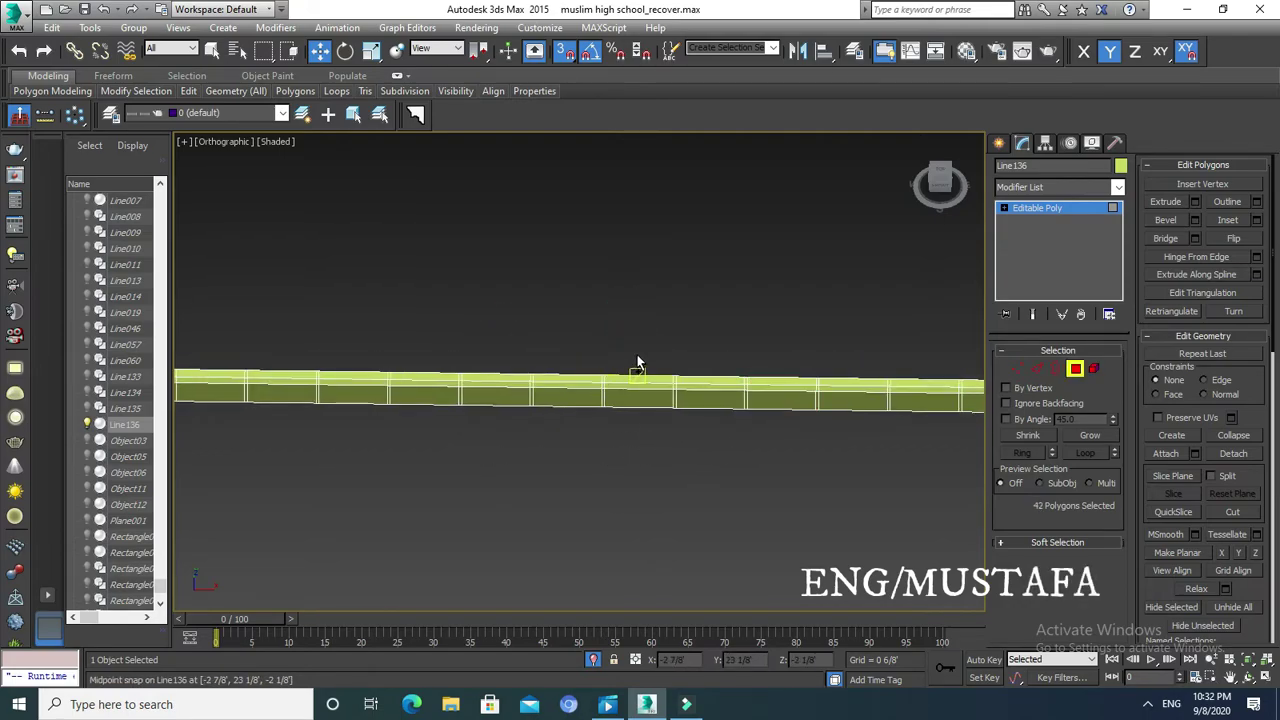
pyautogui.keyDown('ctrl'); pyautogui.click(638, 368); pyautogui.keyUp('ctrl')
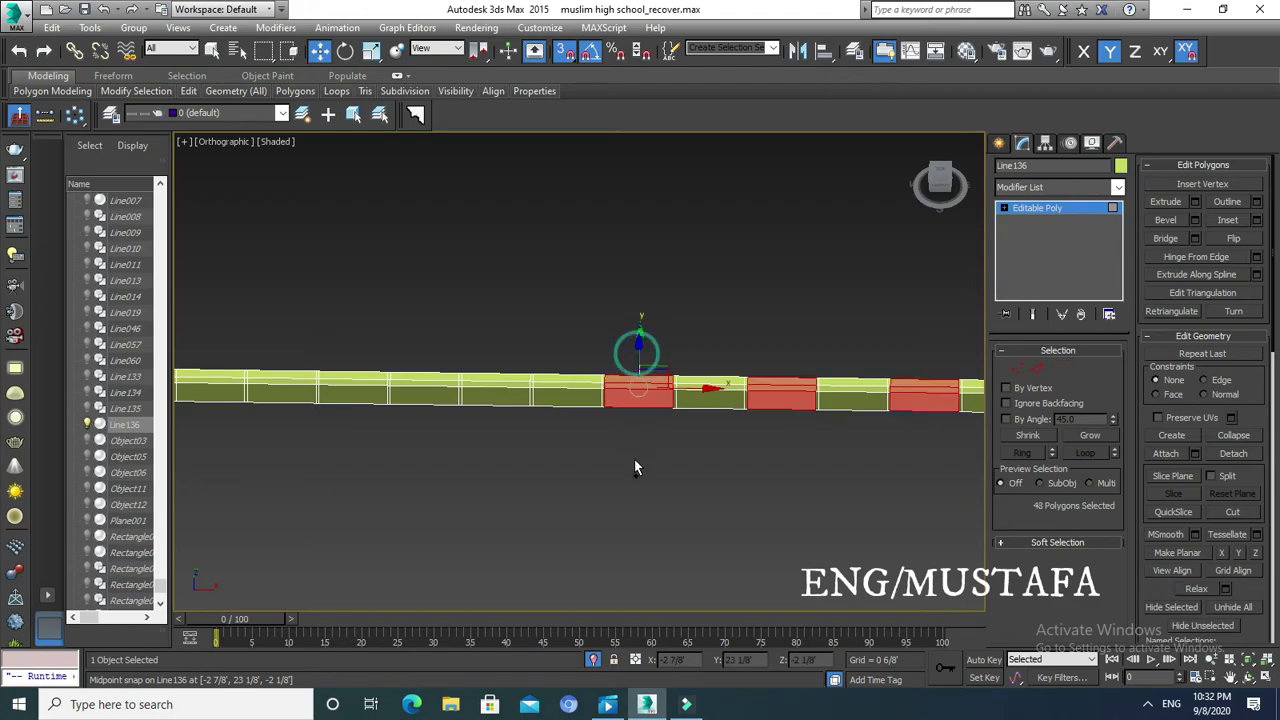
pyautogui.keyDown('ctrl'); pyautogui.click(500, 385); pyautogui.keyUp('ctrl')
pyautogui.keyDown('ctrl'); pyautogui.click(350, 388); pyautogui.keyUp('ctrl')
pyautogui.moveTo(363, 466); pyautogui.dragTo(690, 455, button='middle')
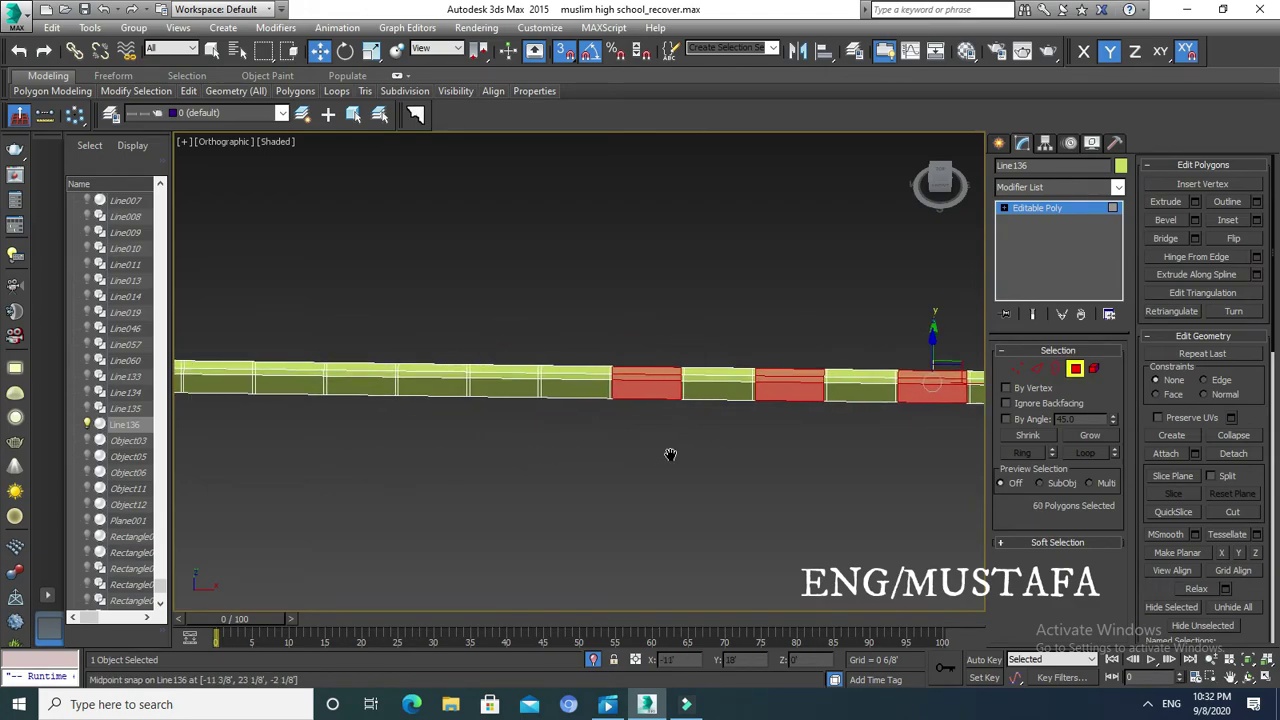
pyautogui.keyDown('ctrl'); pyautogui.click(540, 385); pyautogui.keyUp('ctrl')
pyautogui.keyDown('ctrl'); pyautogui.click(400, 385); pyautogui.keyUp('ctrl')
pyautogui.moveTo(424, 462); pyautogui.dragTo(614, 449, button='middle')
pyautogui.keyDown('ctrl'); pyautogui.click(486, 349); pyautogui.keyUp('ctrl')
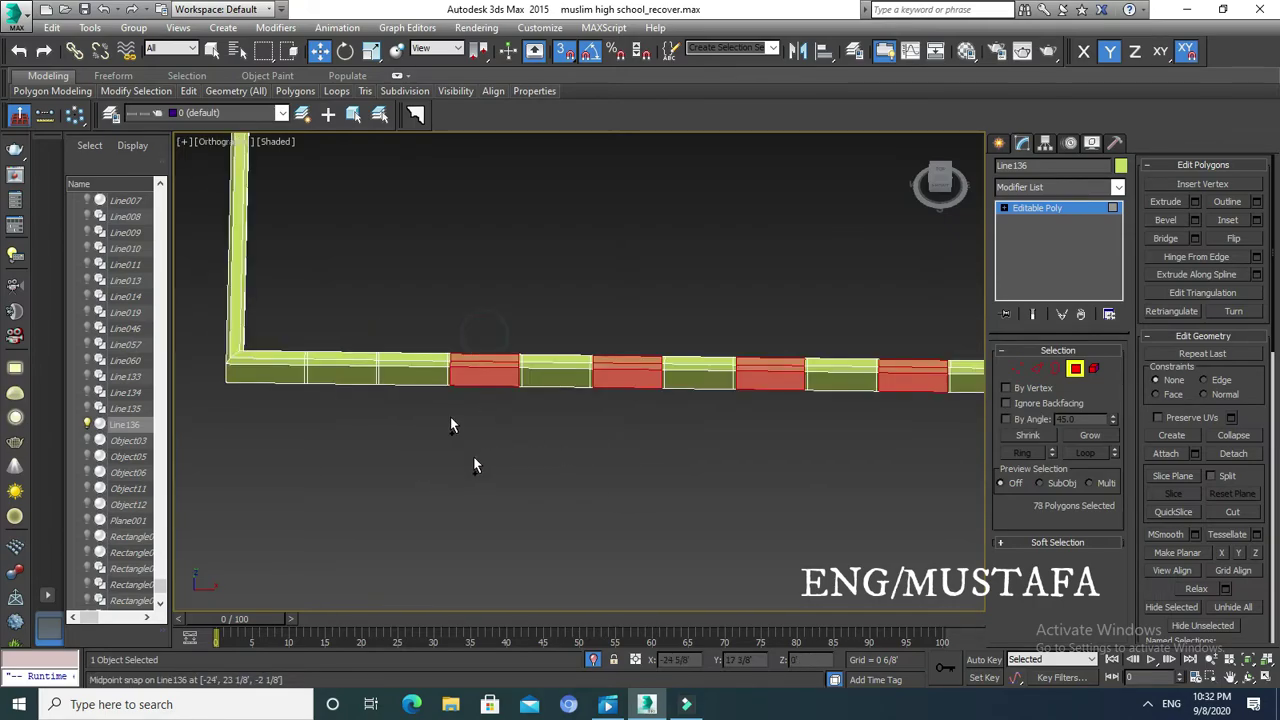
pyautogui.keyDown('ctrl'); pyautogui.click(352, 332); pyautogui.keyUp('ctrl')
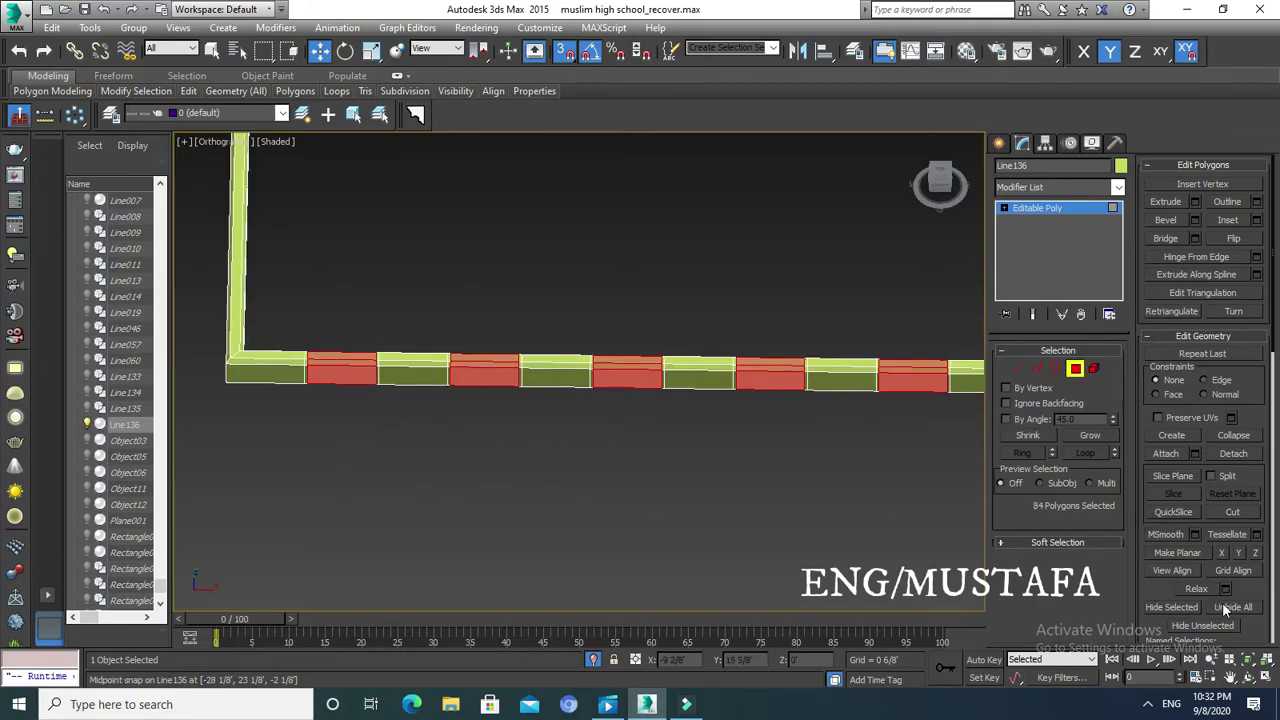
pyautogui.scroll(-4, 1250, 628)
pyautogui.click(1228, 528)
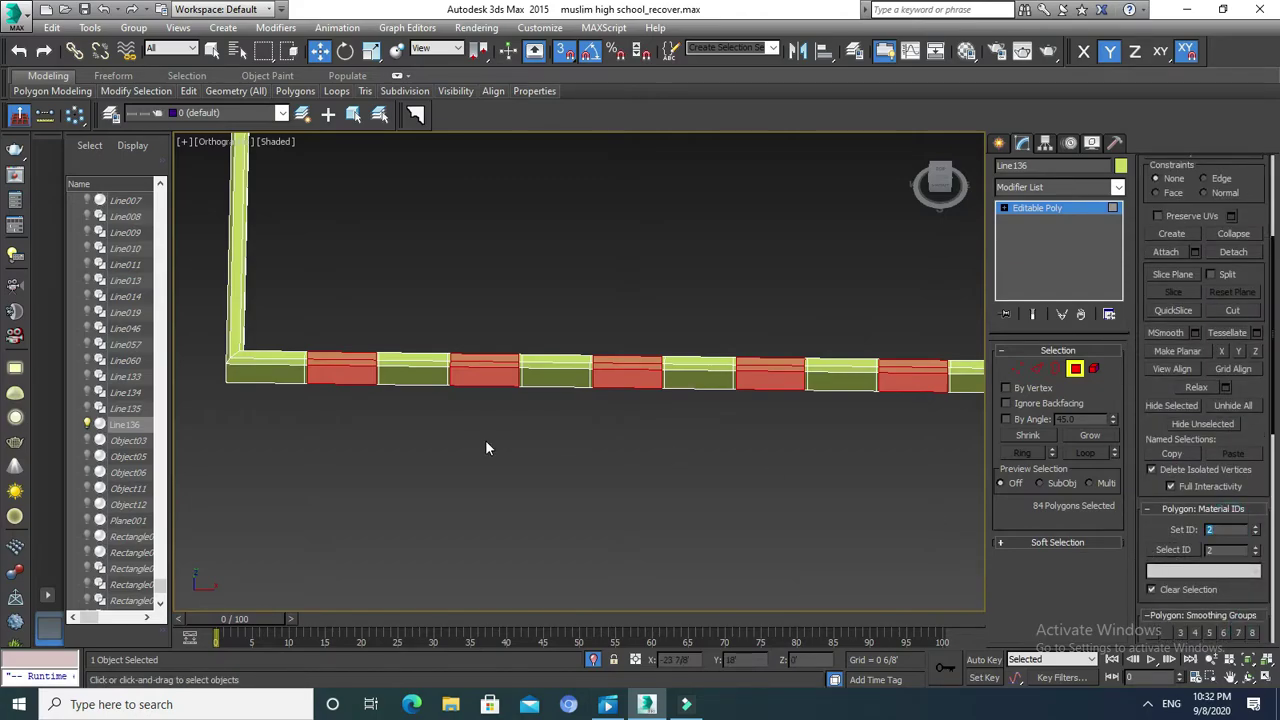
# Start a new selection of the in-between curb blocks along the run.
pyautogui.click(412, 370)
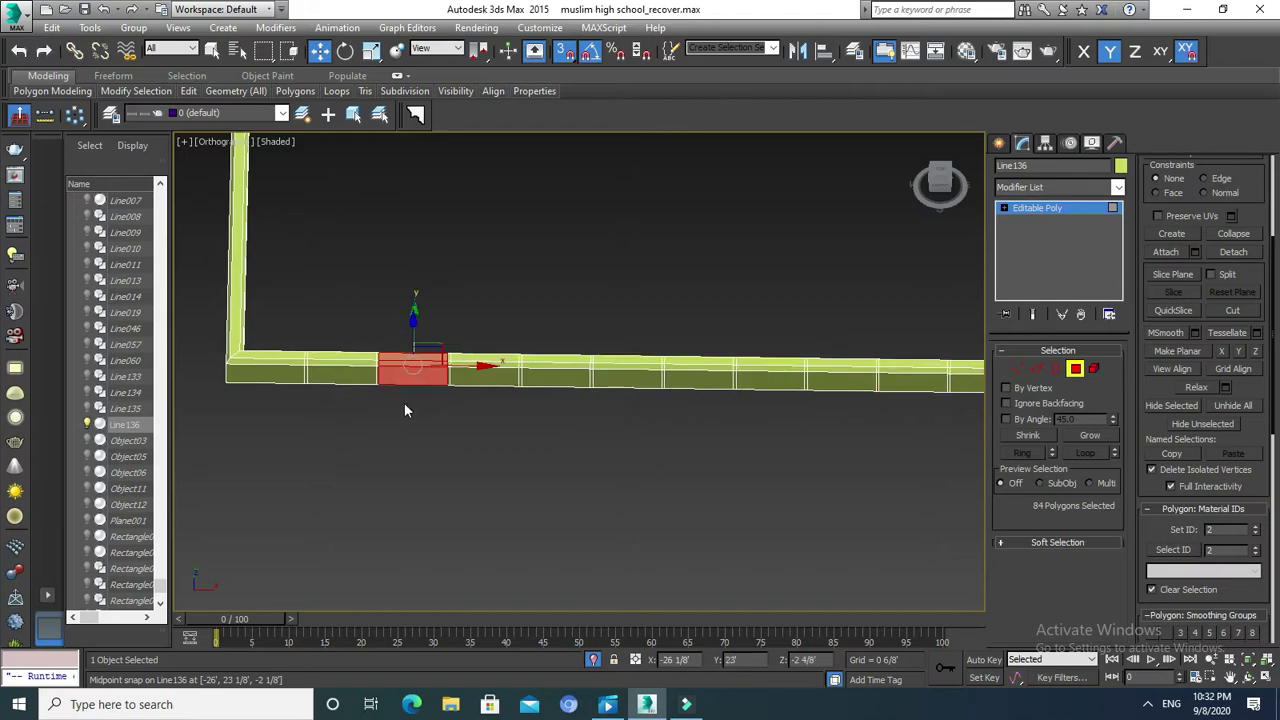
pyautogui.keyDown('ctrl'); pyautogui.click(555, 372); pyautogui.keyUp('ctrl')
pyautogui.moveTo(677, 489); pyautogui.dragTo(560, 491, button='middle')
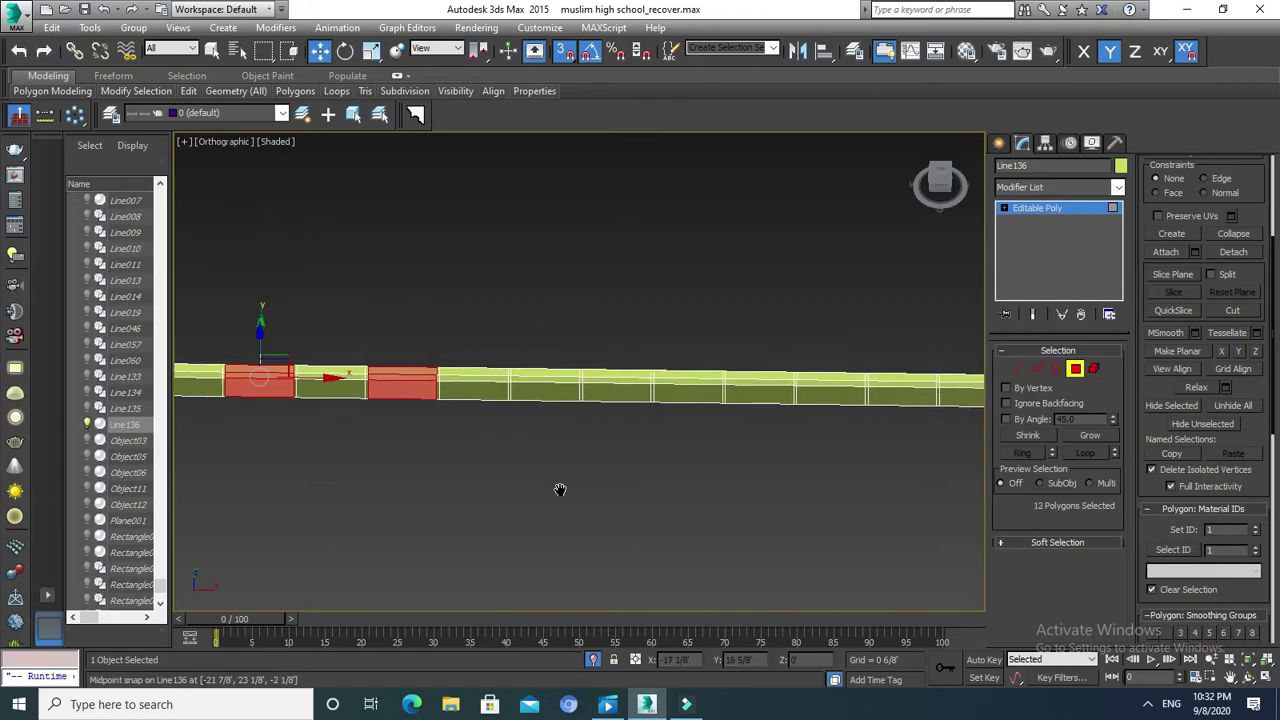
pyautogui.keyDown('ctrl'); pyautogui.click(548, 375); pyautogui.keyUp('ctrl')
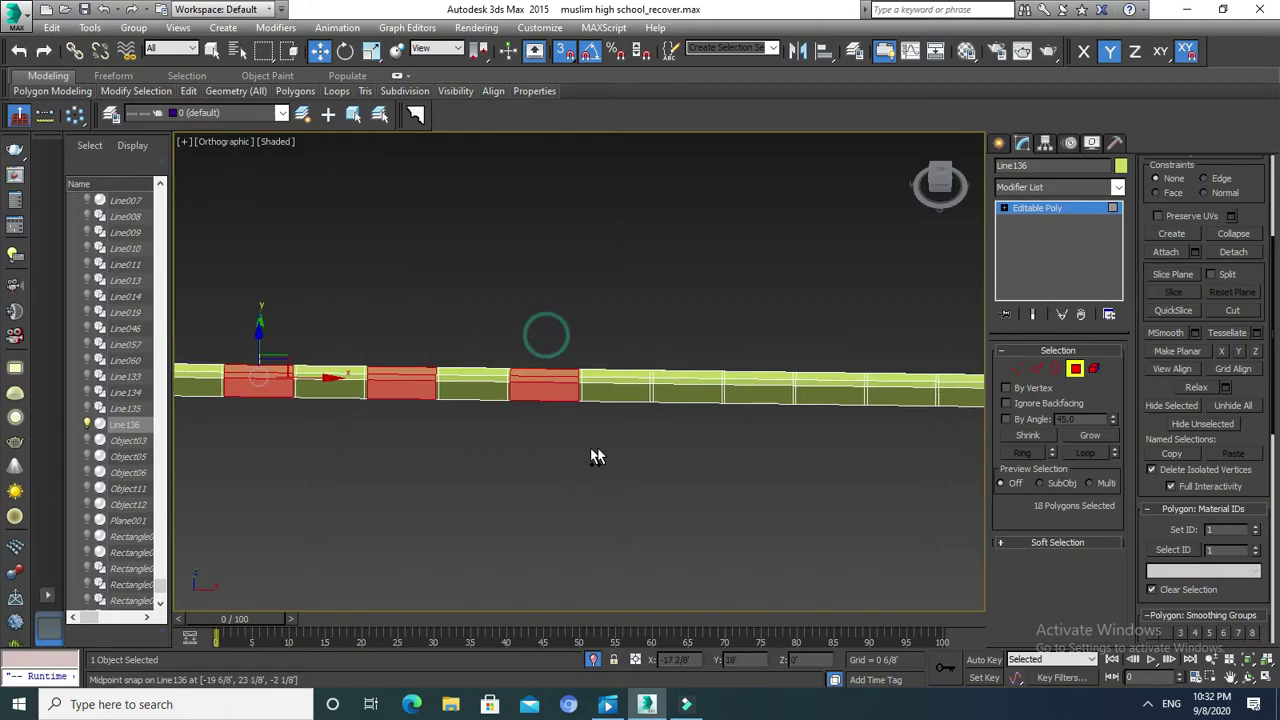
pyautogui.scroll(2, 686, 409)
pyautogui.keyDown('ctrl'); pyautogui.click(696, 439); pyautogui.keyUp('ctrl')
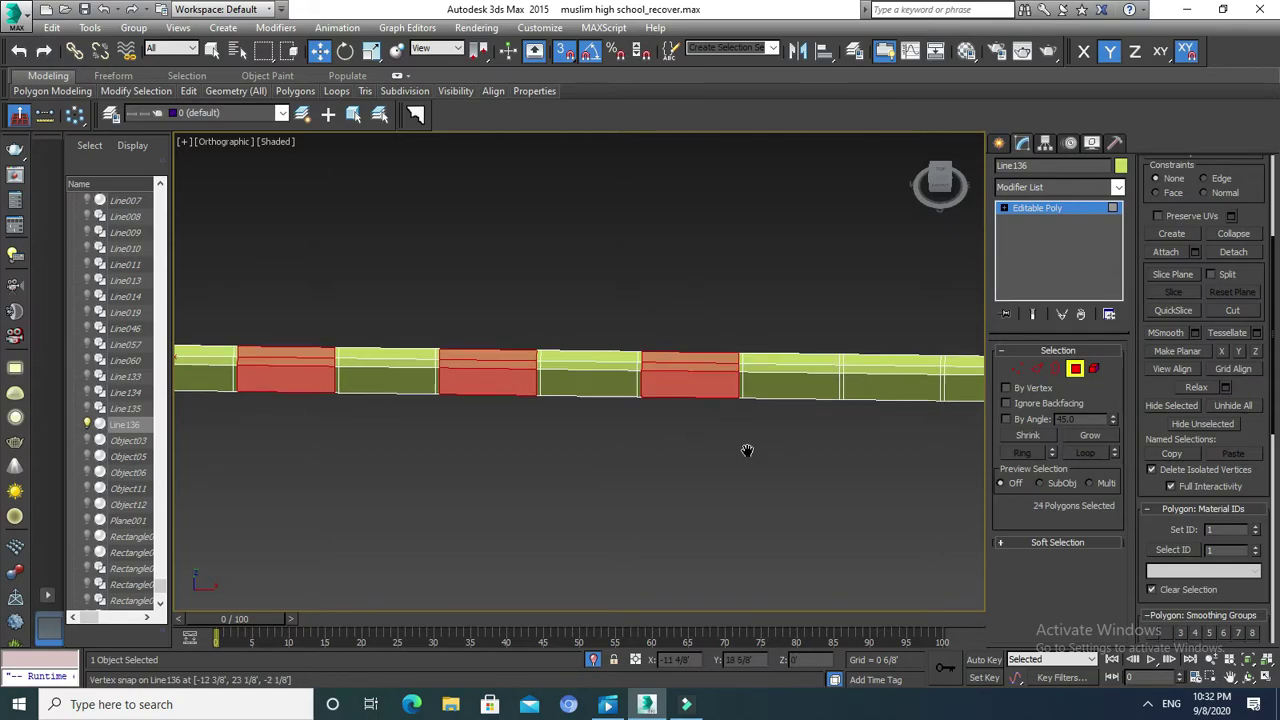
pyautogui.moveTo(746, 449); pyautogui.dragTo(503, 469, button='middle')
pyautogui.moveTo(802, 533); pyautogui.dragTo(654, 517, button='middle')
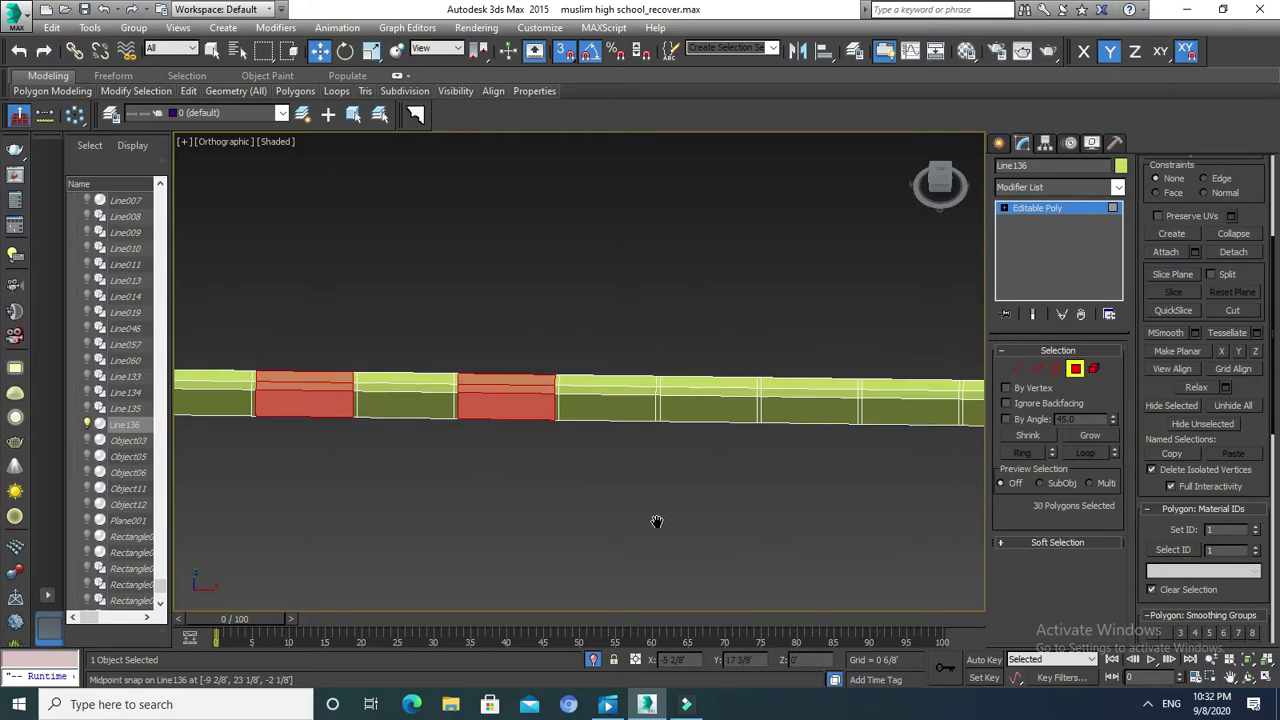
pyautogui.keyDown('ctrl'); pyautogui.click(650, 380); pyautogui.keyUp('ctrl')
pyautogui.moveTo(799, 508)
pyautogui.mouseDown(button='middle')
pyautogui.moveTo(686, 507)
pyautogui.moveTo(606, 480)
pyautogui.mouseUp(button='middle')
pyautogui.keyDown('ctrl'); pyautogui.click(605, 415); pyautogui.keyUp('ctrl')
# Add further in-between blocks, deselect two wrong faces, and switch to wireframe to reach the bent end.
pyautogui.moveTo(803, 497); pyautogui.dragTo(514, 506, button='middle')
pyautogui.keyDown('ctrl'); pyautogui.click(640, 418); pyautogui.keyUp('ctrl')
pyautogui.moveTo(732, 548)
pyautogui.mouseDown(button='middle')
pyautogui.moveTo(603, 537)
pyautogui.moveTo(660, 528)
pyautogui.moveTo(547, 497)
pyautogui.moveTo(714, 437)
pyautogui.mouseUp(button='middle')
pyautogui.keyDown('ctrl'); pyautogui.click(677, 430); pyautogui.keyUp('ctrl')
pyautogui.scroll(-1, 620, 466)
pyautogui.scroll(-3, 609, 477)
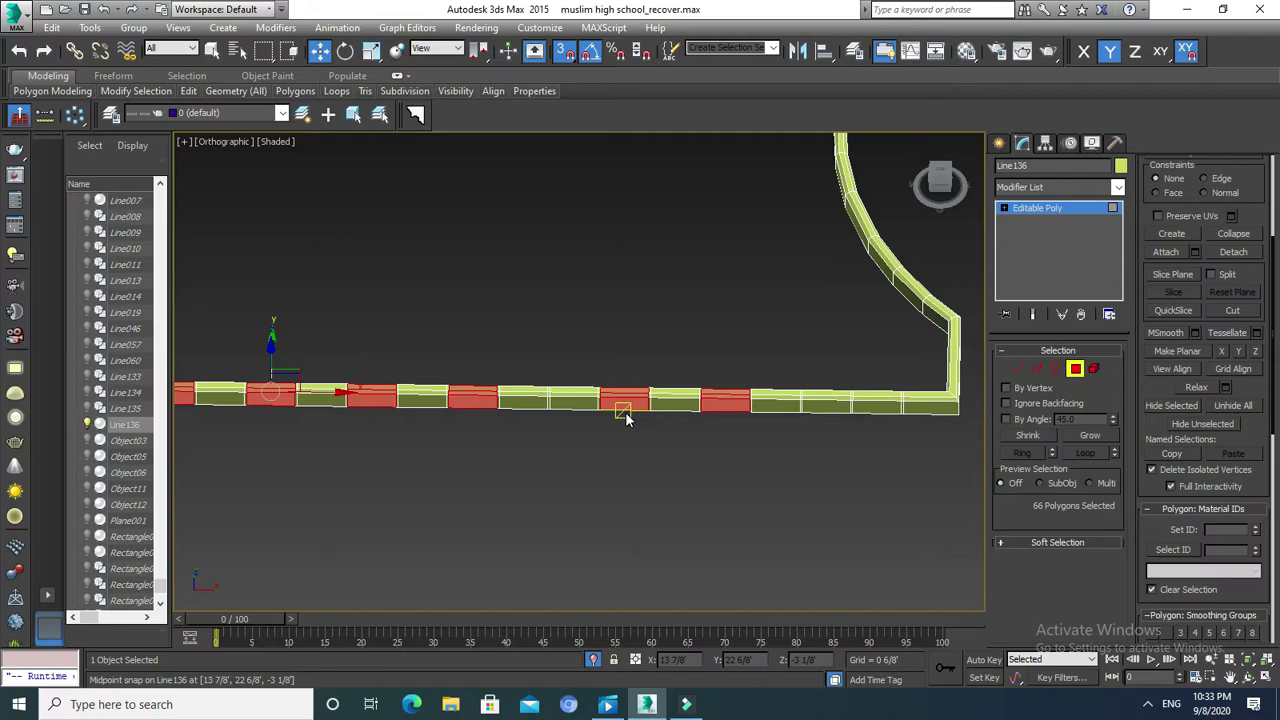
pyautogui.keyDown('alt'); pyautogui.moveTo(740, 335); pyautogui.dragTo(593, 462); pyautogui.keyUp('alt')
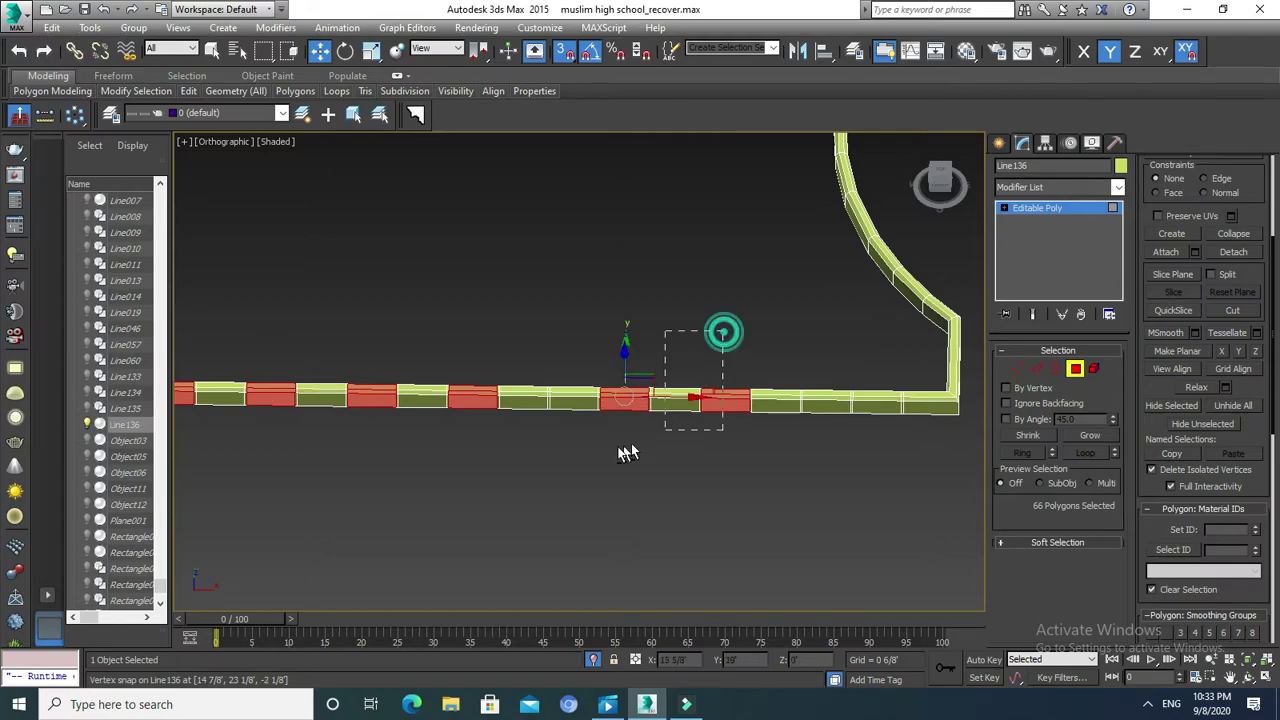
pyautogui.scroll(1, 548, 421)
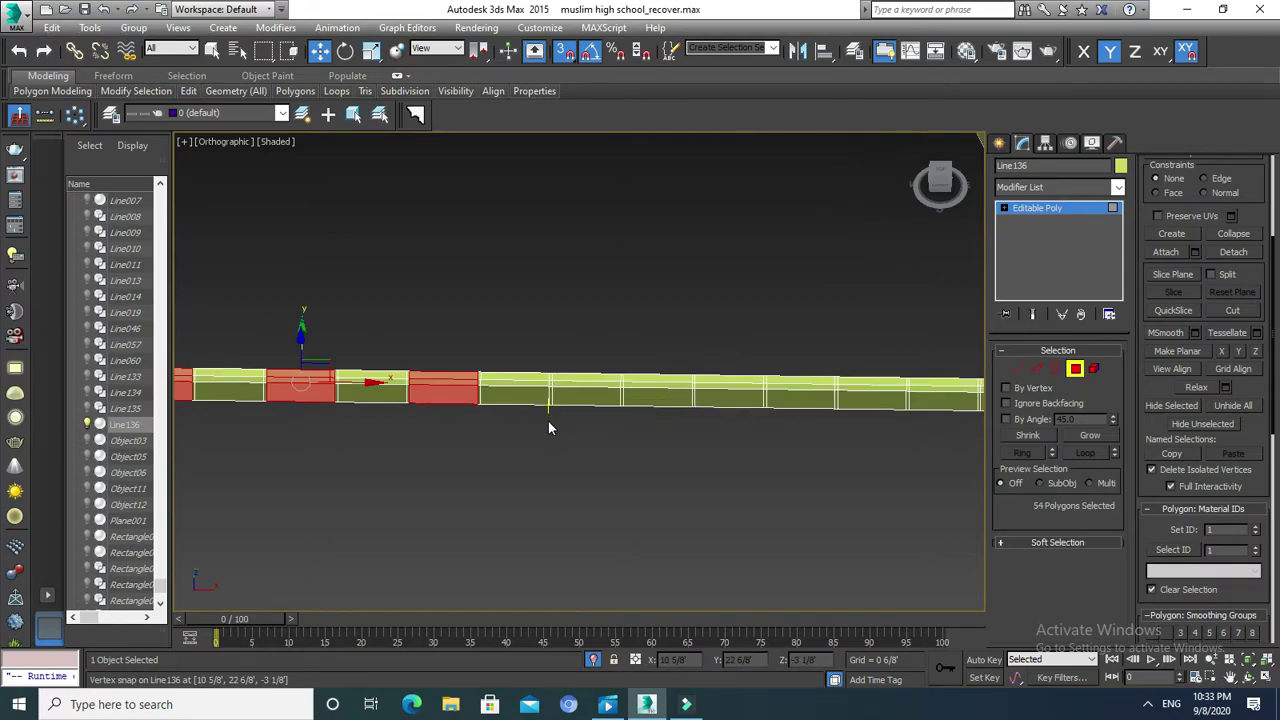
pyautogui.press('F3')
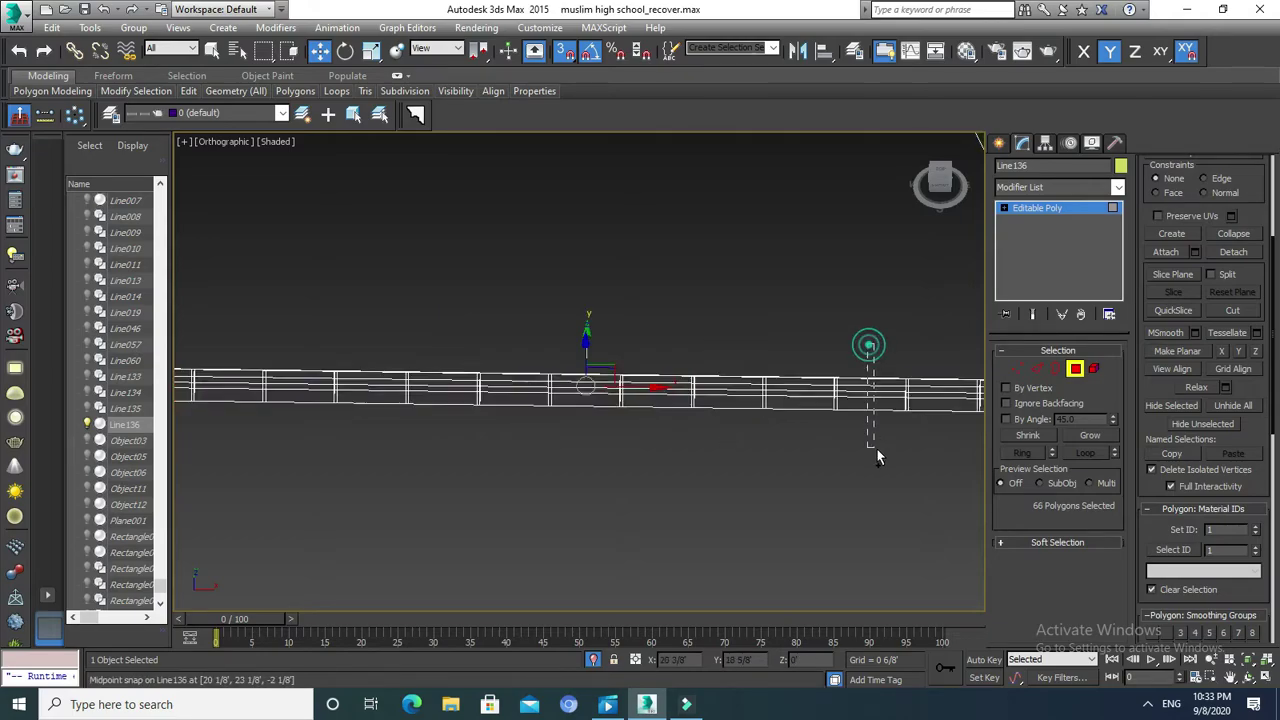
pyautogui.moveTo(850, 463); pyautogui.dragTo(572, 463, button='middle')
pyautogui.keyDown('ctrl'); pyautogui.click(695, 395); pyautogui.keyUp('ctrl')
pyautogui.write('3')
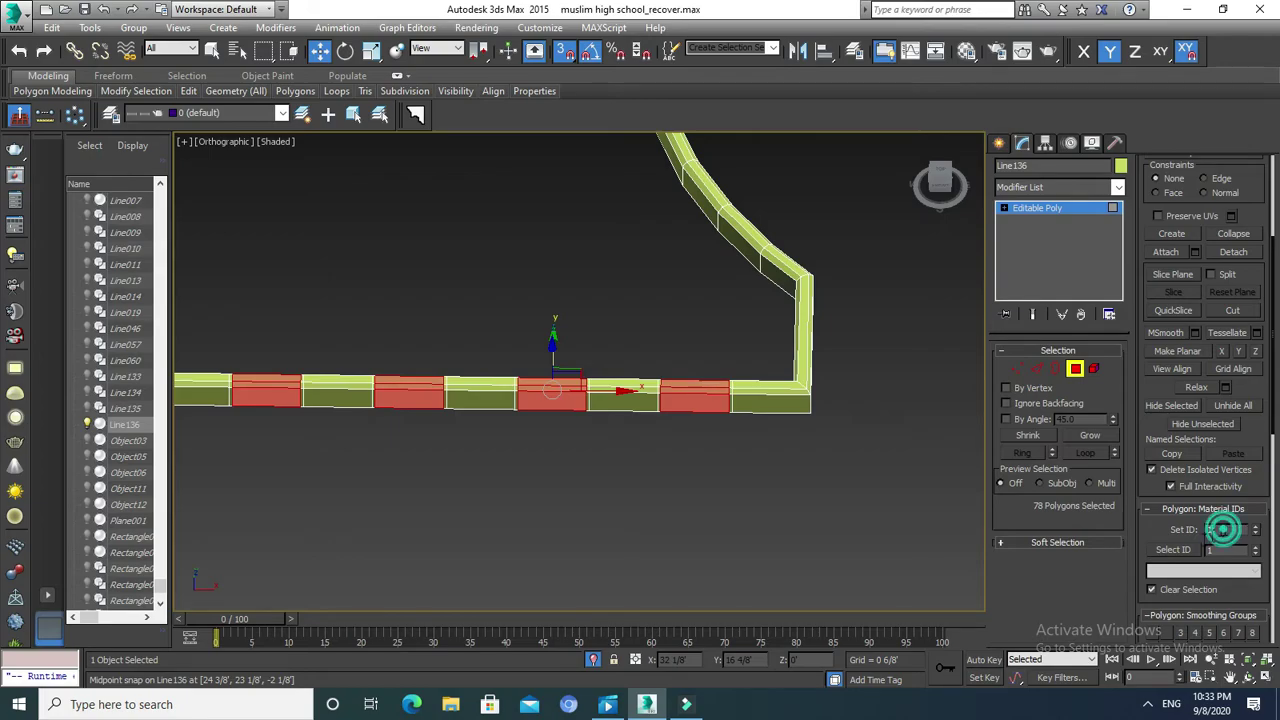
# Set material ID 3 on the selected blocks, exit Polygon mode, and reselect Line136.
pyautogui.click(1148, 528)
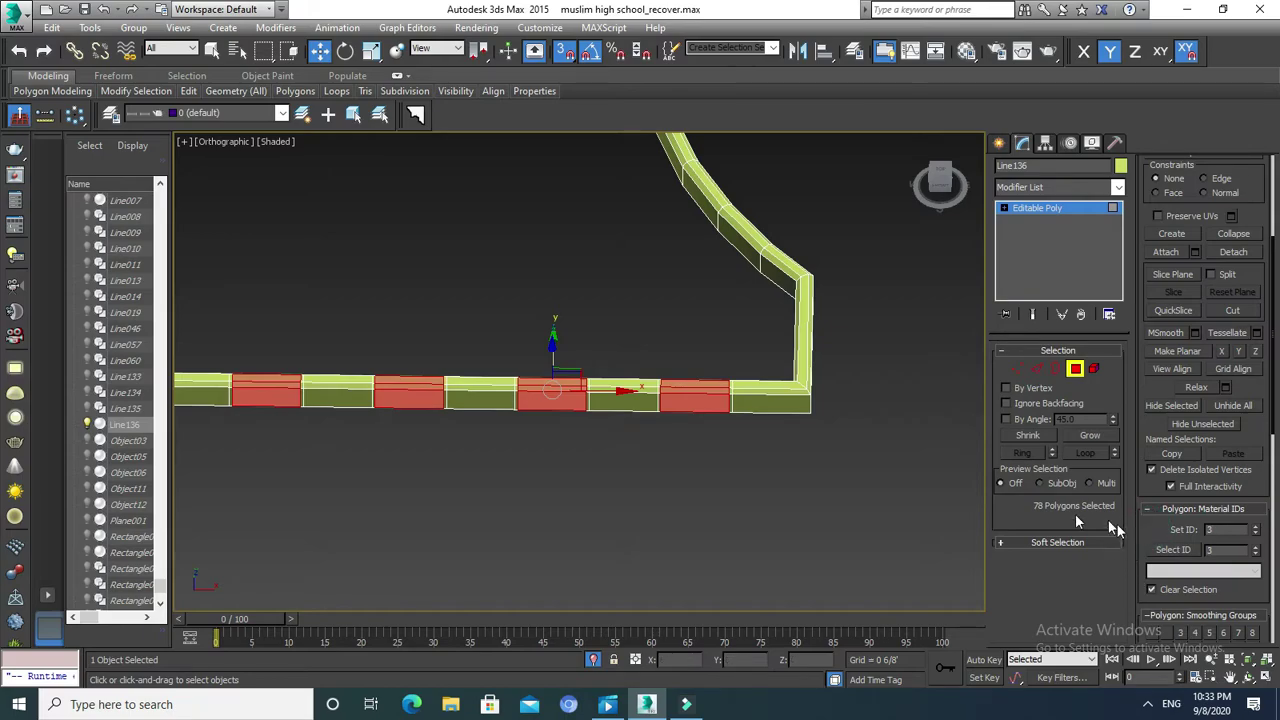
pyautogui.scroll(2, 741, 414)
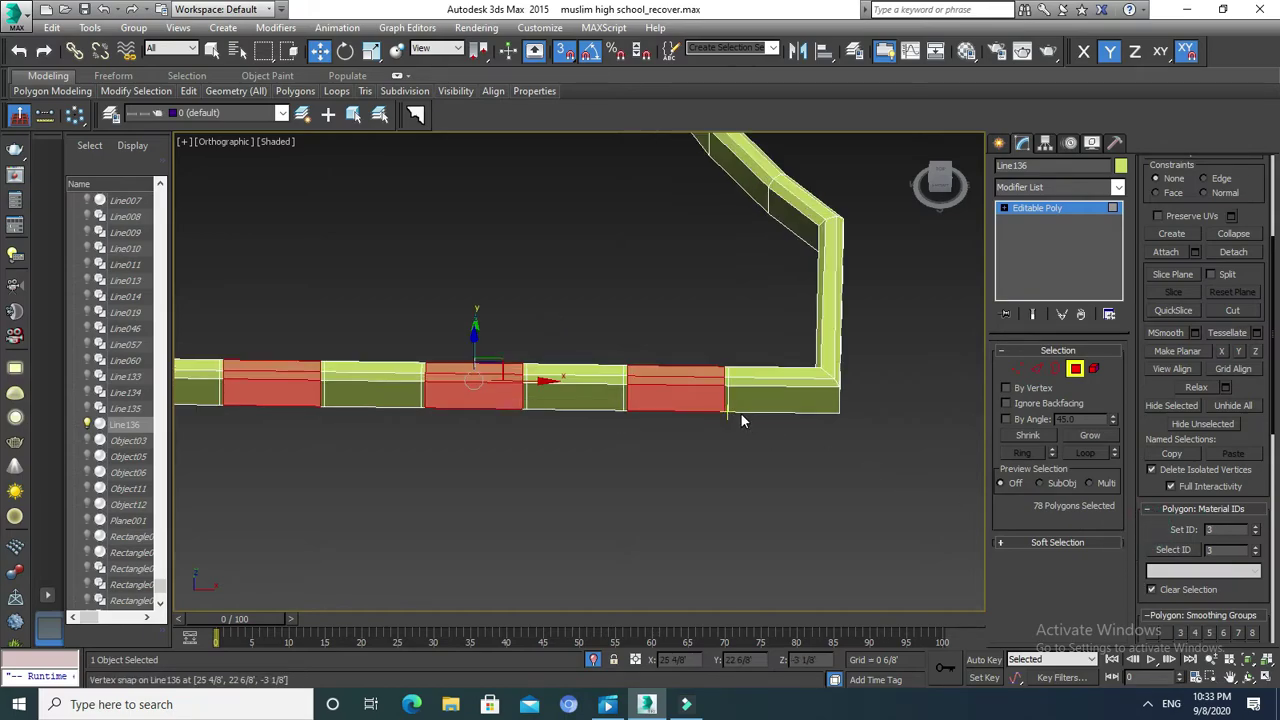
pyautogui.click(1078, 369)
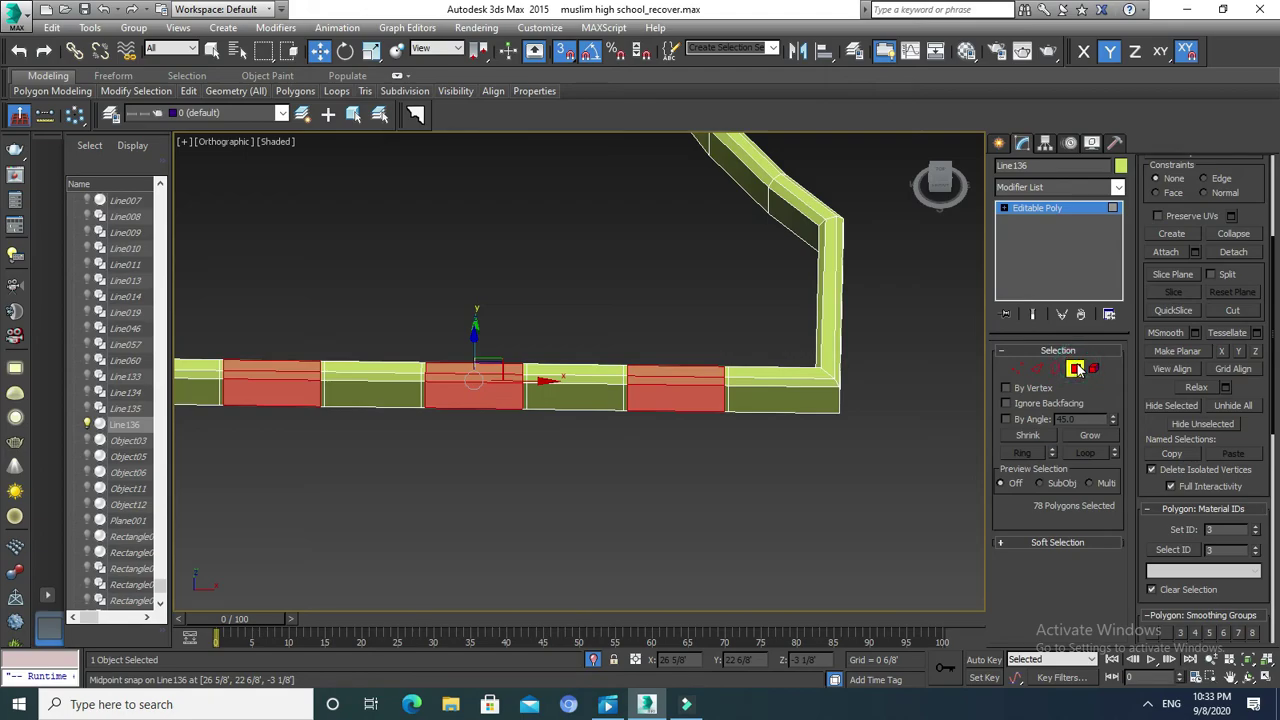
pyautogui.click(1078, 369)
pyautogui.click(800, 480)
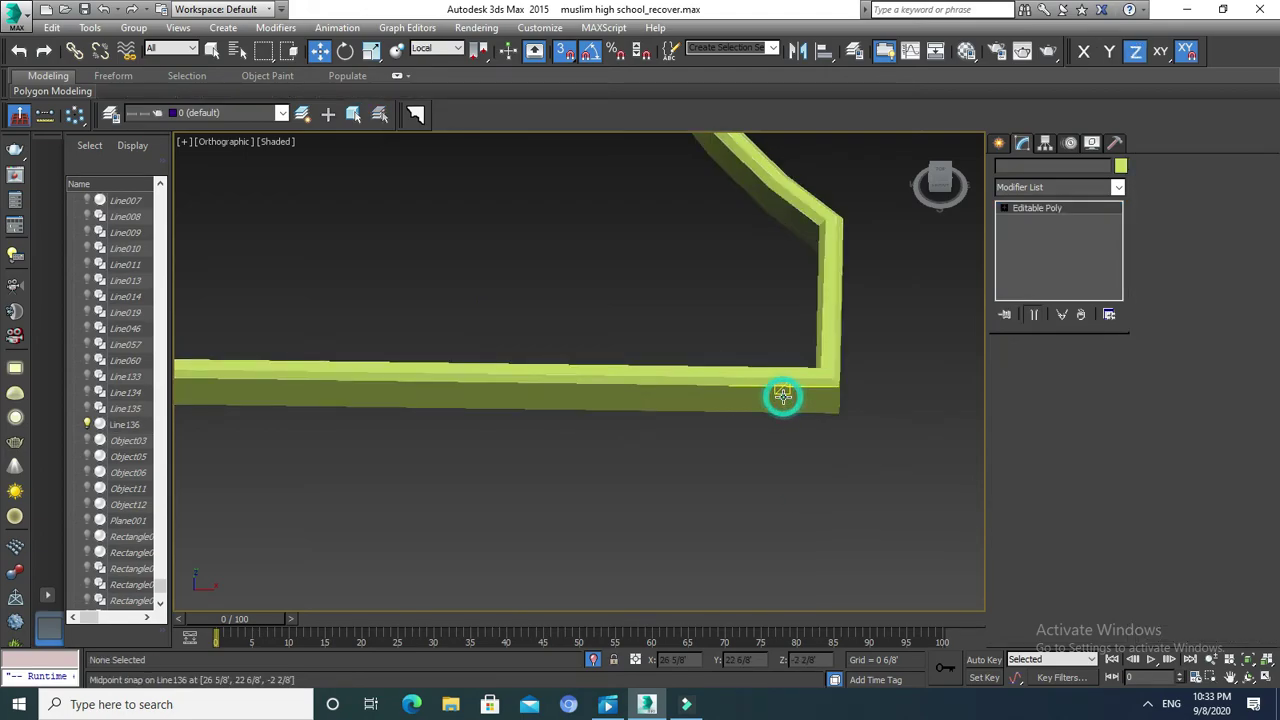
pyautogui.click(783, 396)
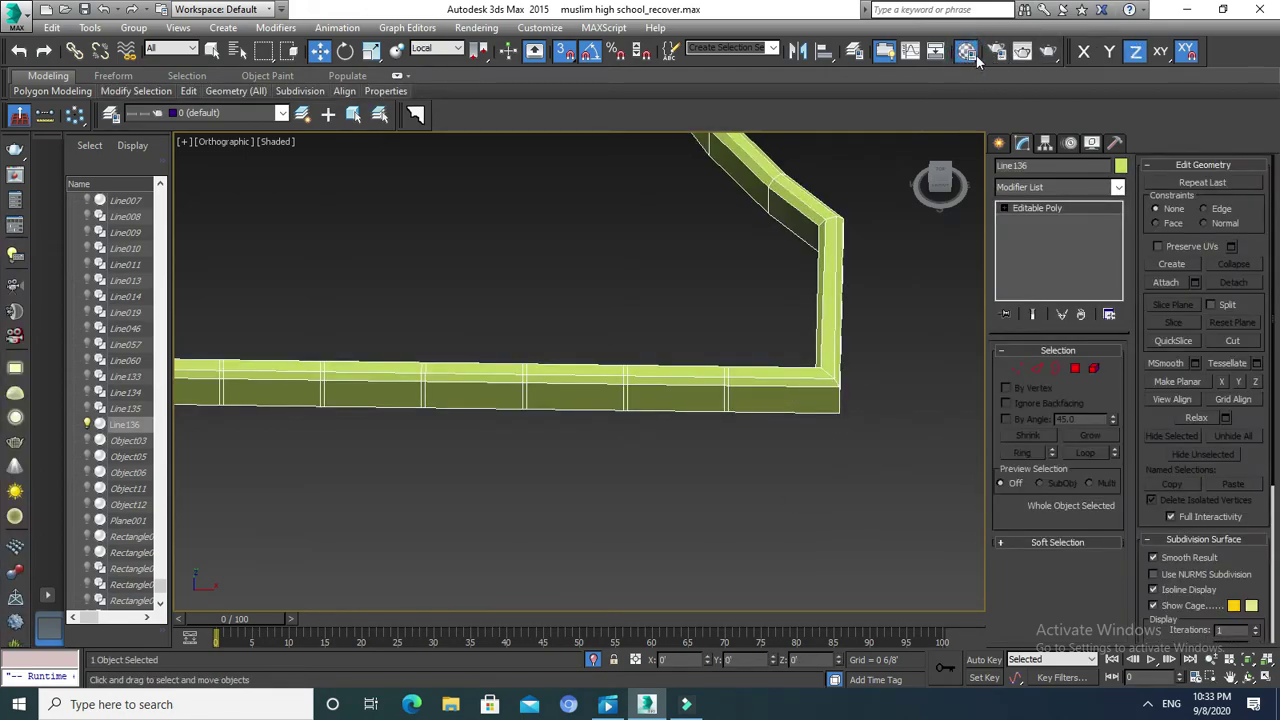
# Turn material slot 09 into a Multi/Sub-Object material with 3 sub-materials, discarding the old one.
pyautogui.click(972, 55)
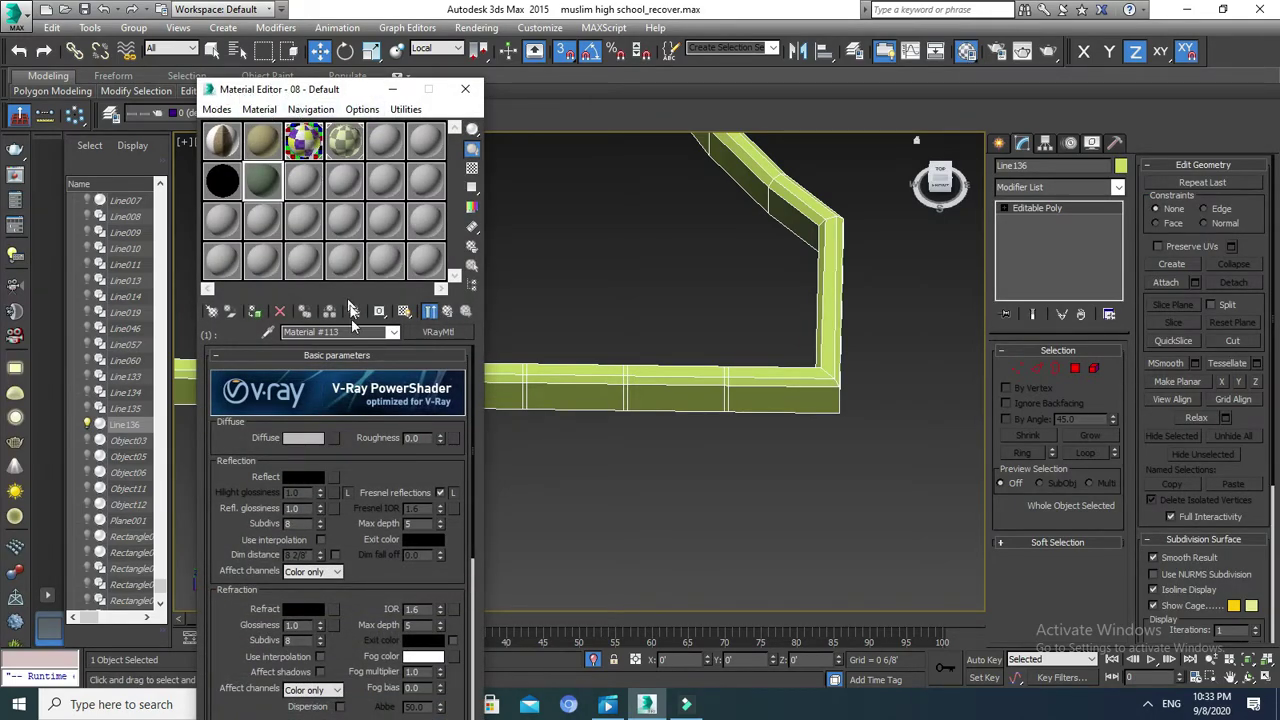
pyautogui.click(312, 188)
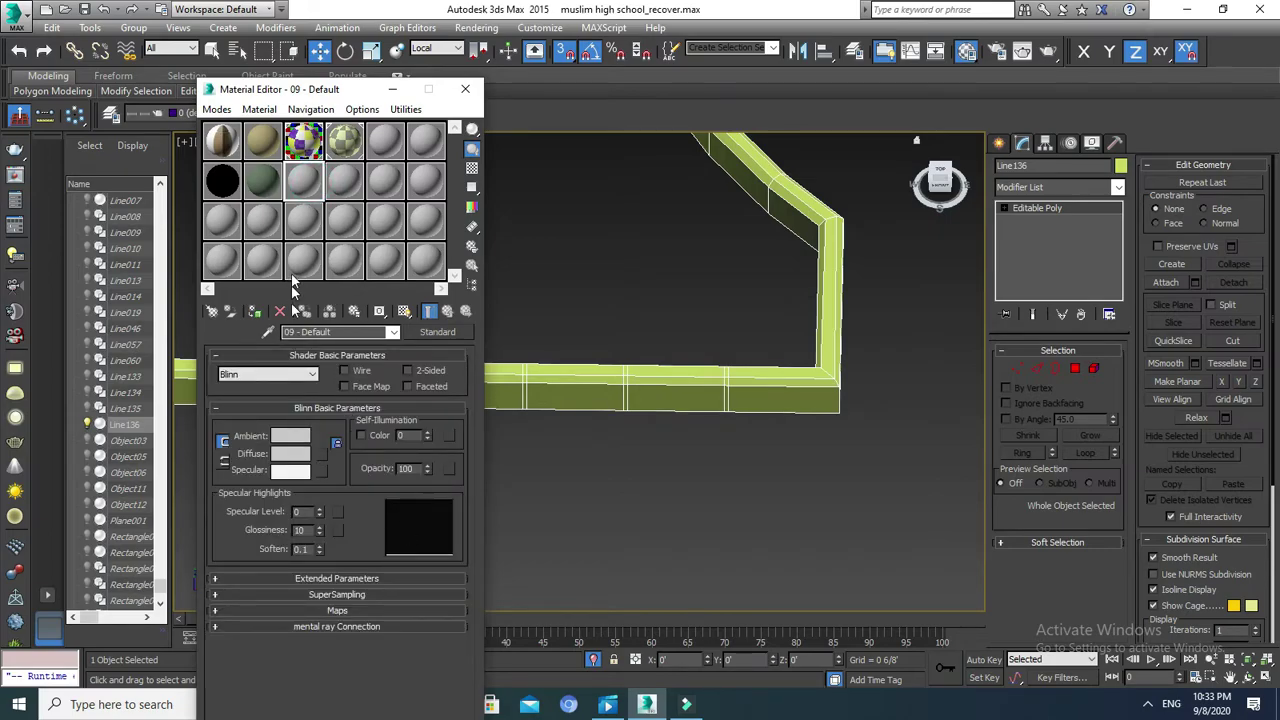
pyautogui.click(447, 337)
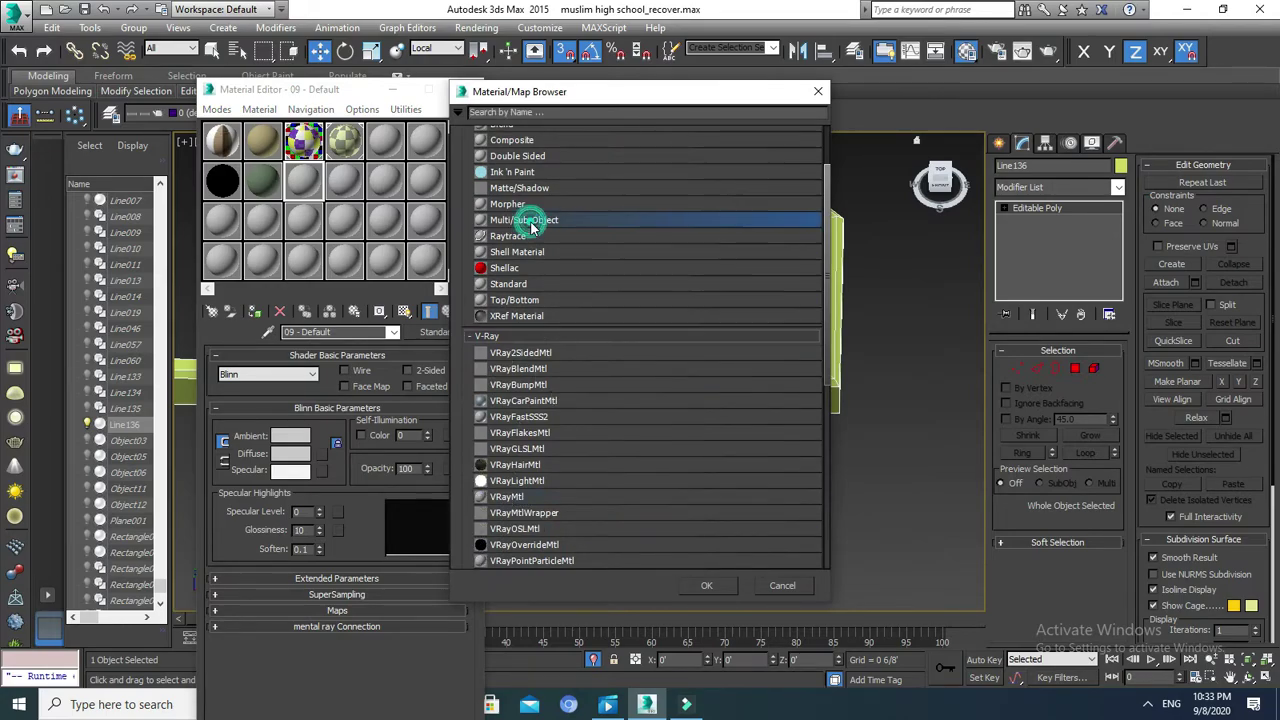
pyautogui.doubleClick(530, 220)
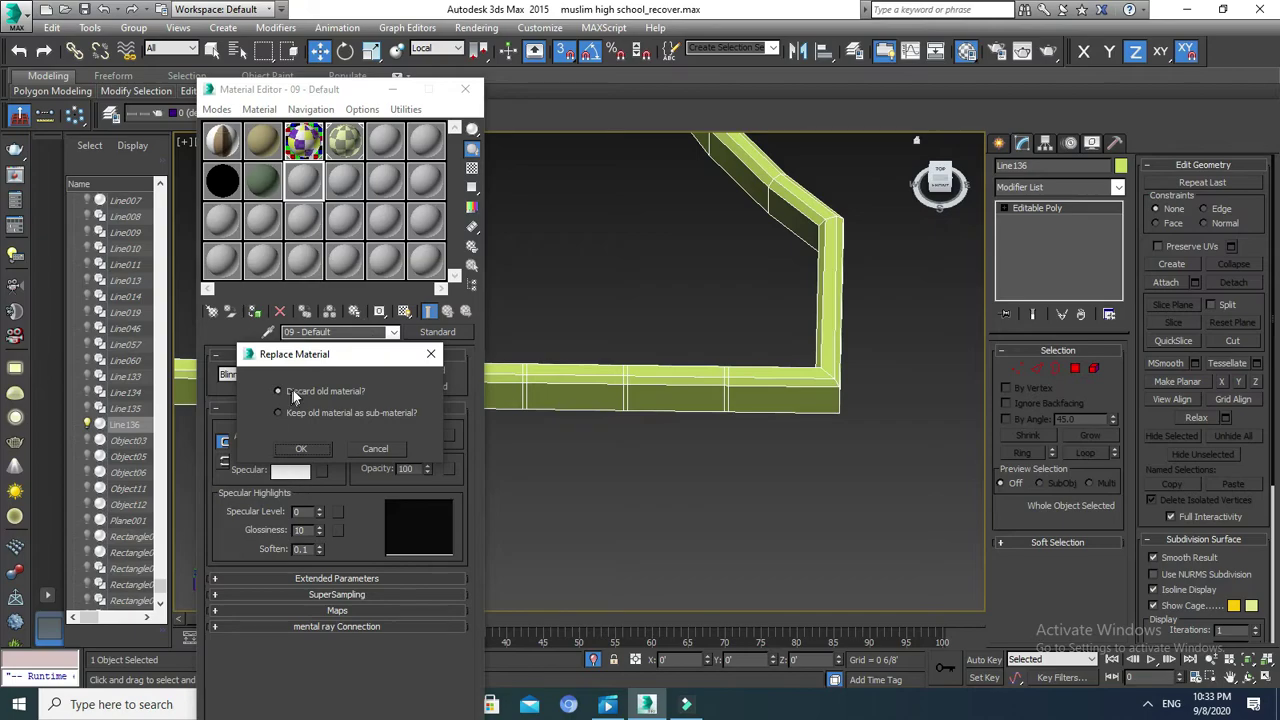
pyautogui.click(302, 448)
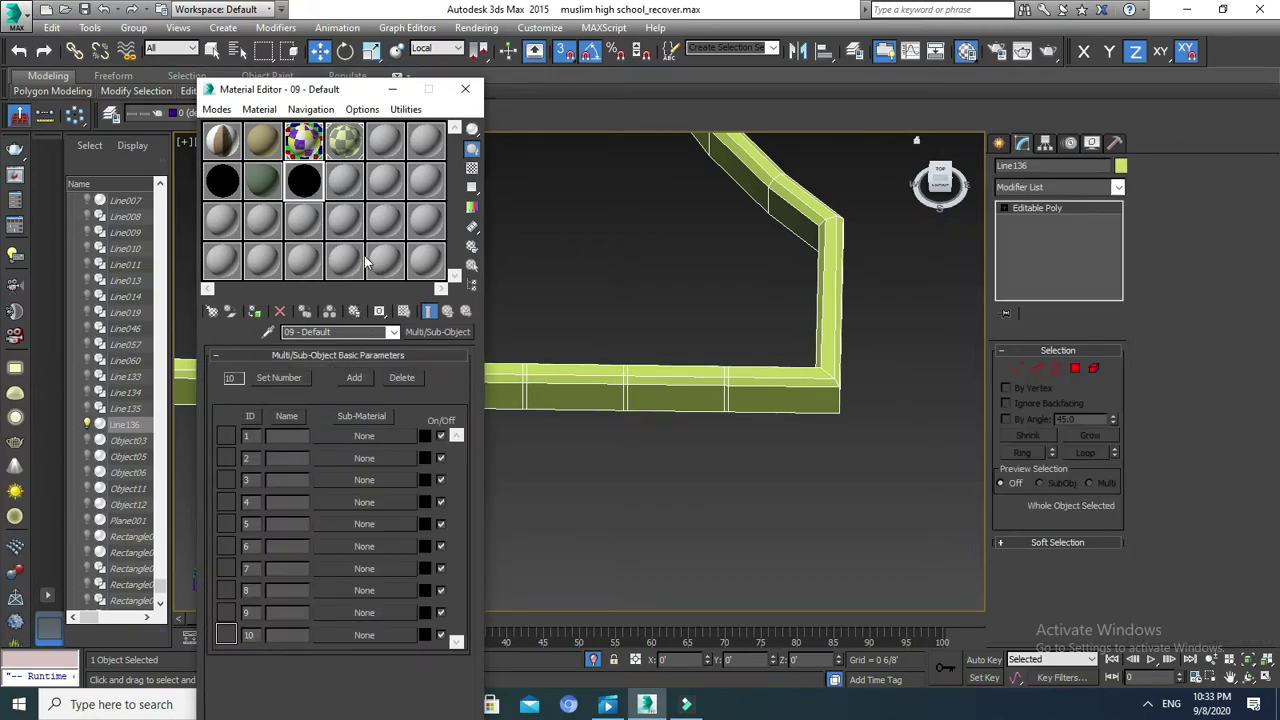
pyautogui.click(271, 380)
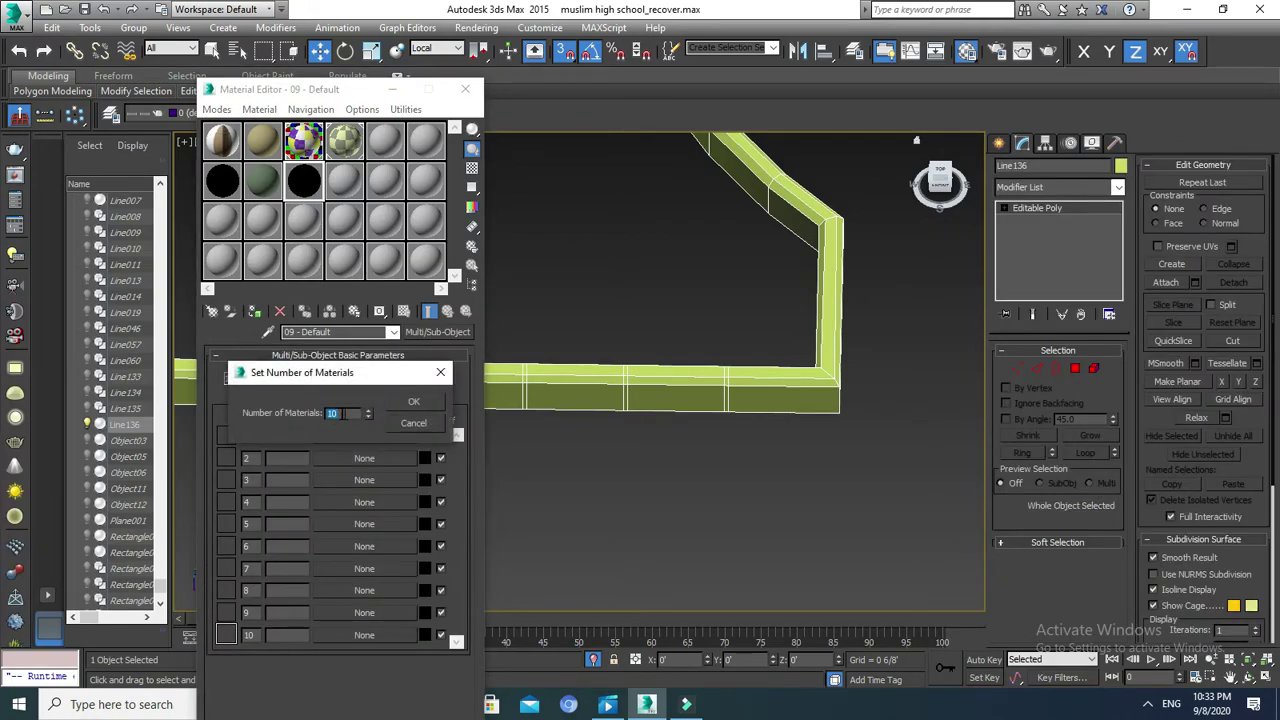
pyautogui.write('3')
pyautogui.click(411, 402)
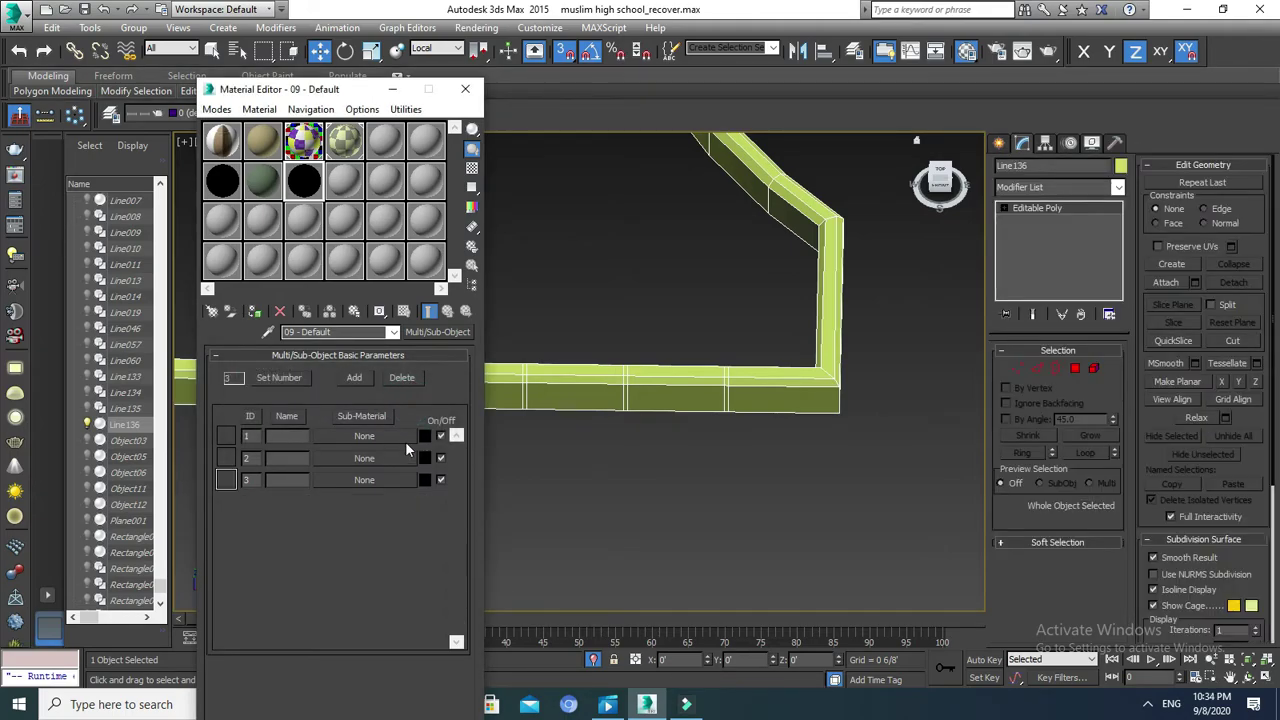
pyautogui.click(369, 437)
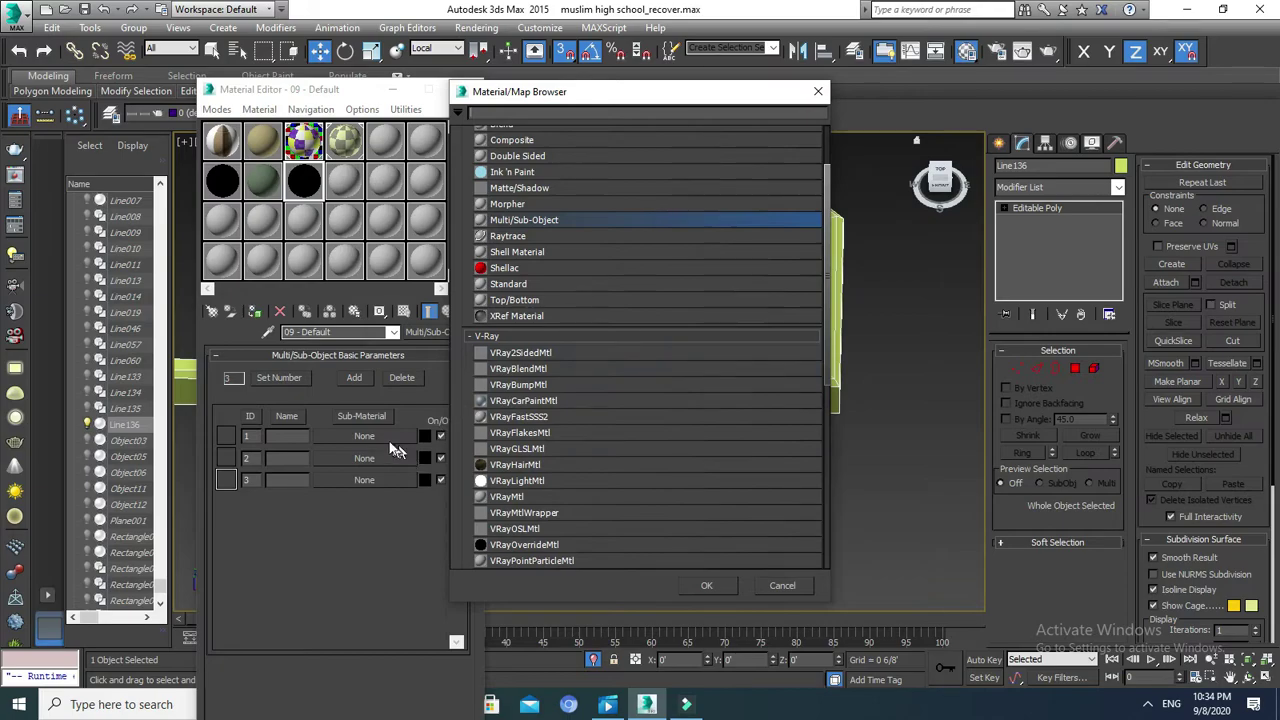
# Make sub-material 1 a VRayMtl (Material #125) with a near-black diffuse colour.
pyautogui.doubleClick(510, 497)
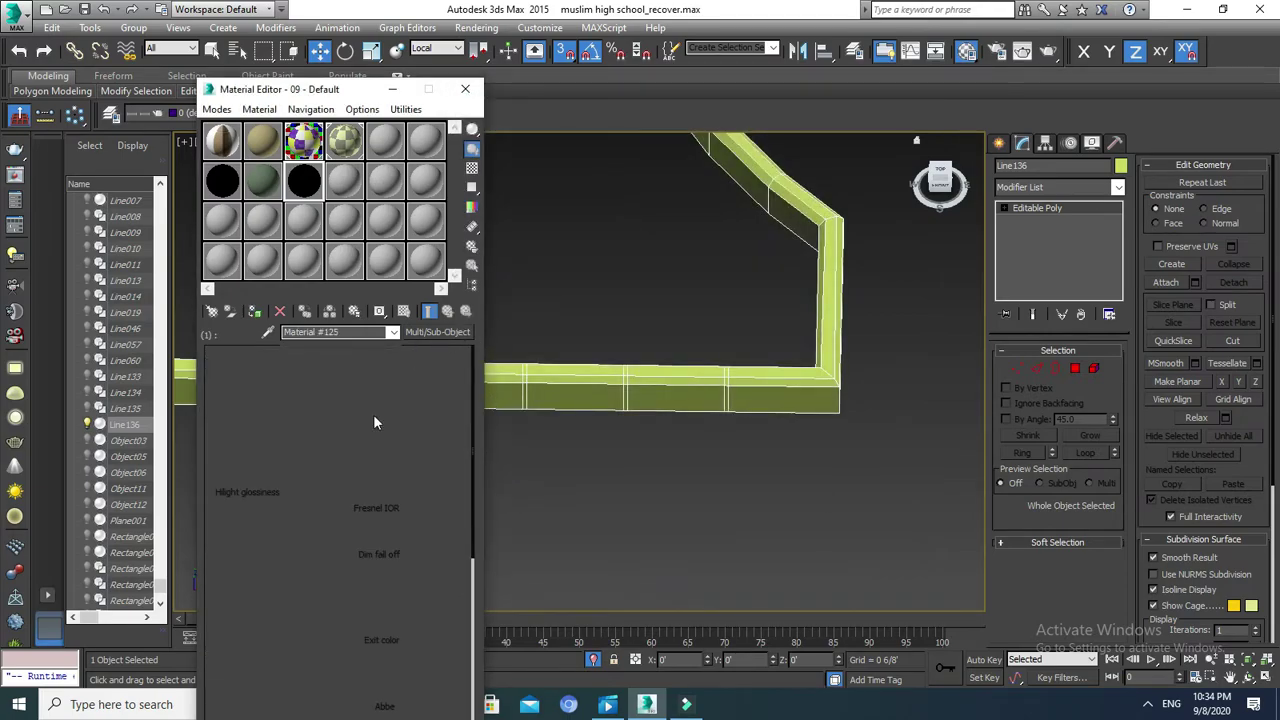
pyautogui.click(303, 437)
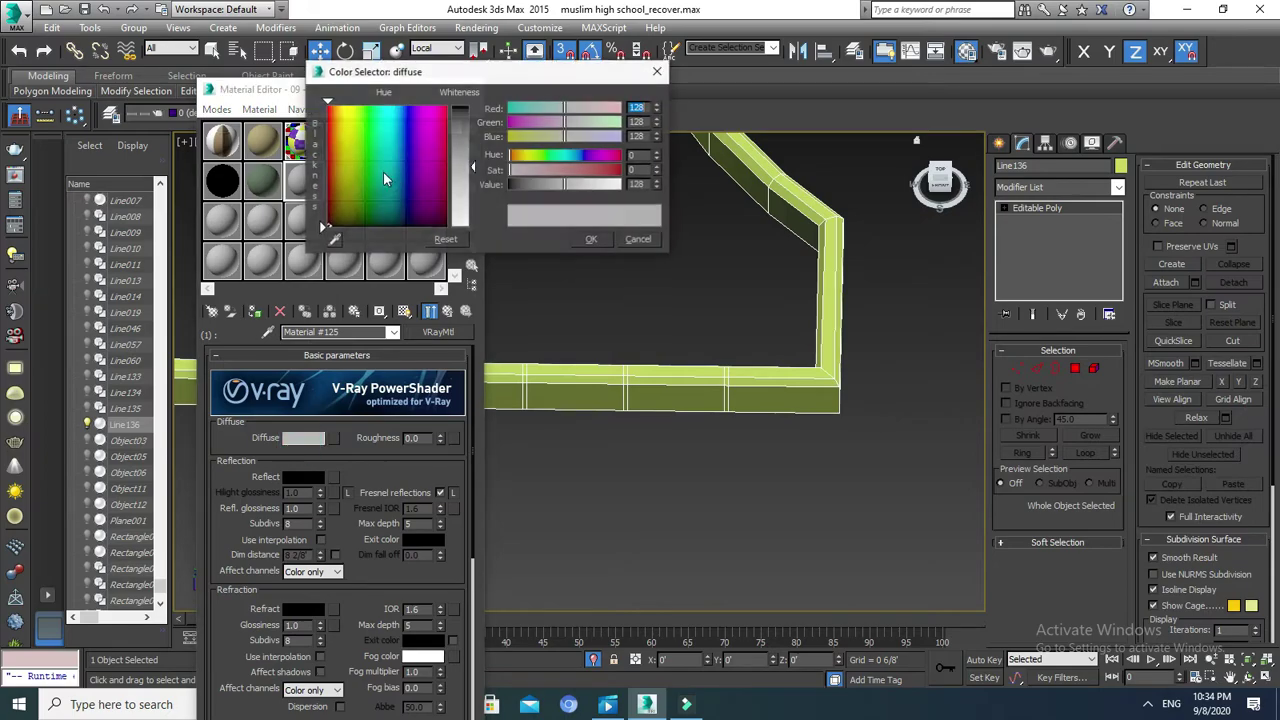
pyautogui.click(458, 108)
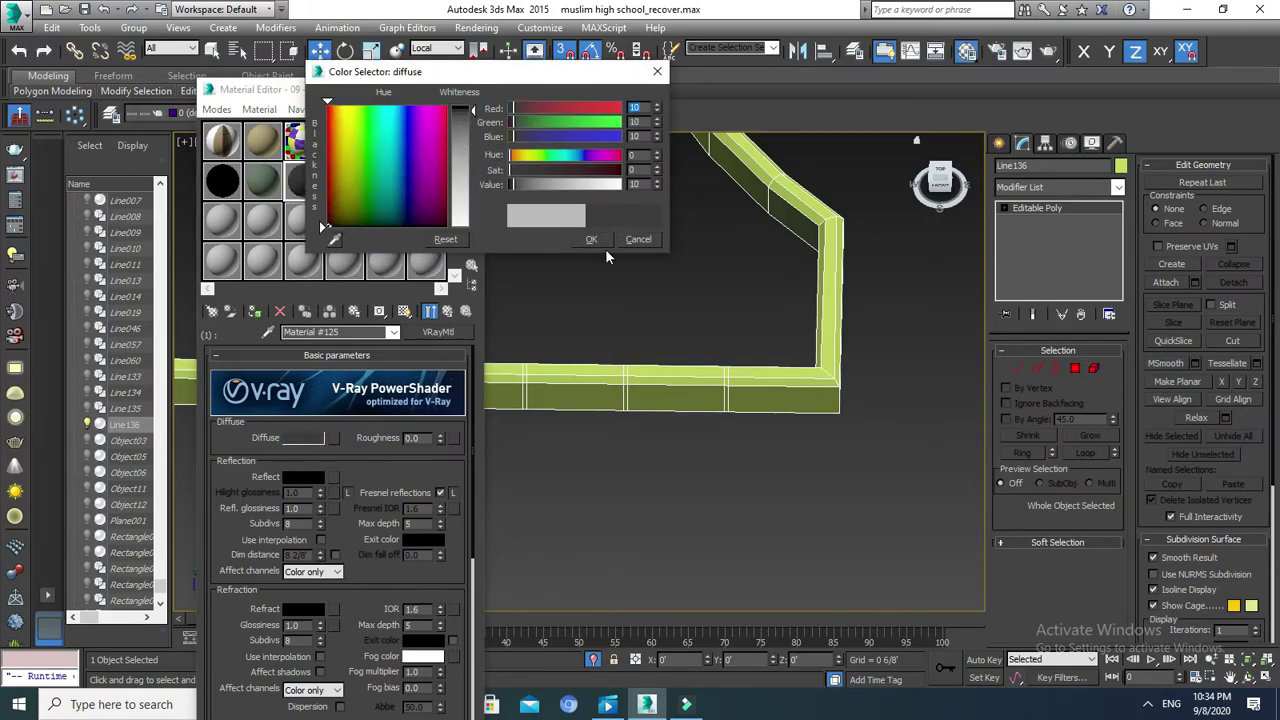
pyautogui.click(436, 225)
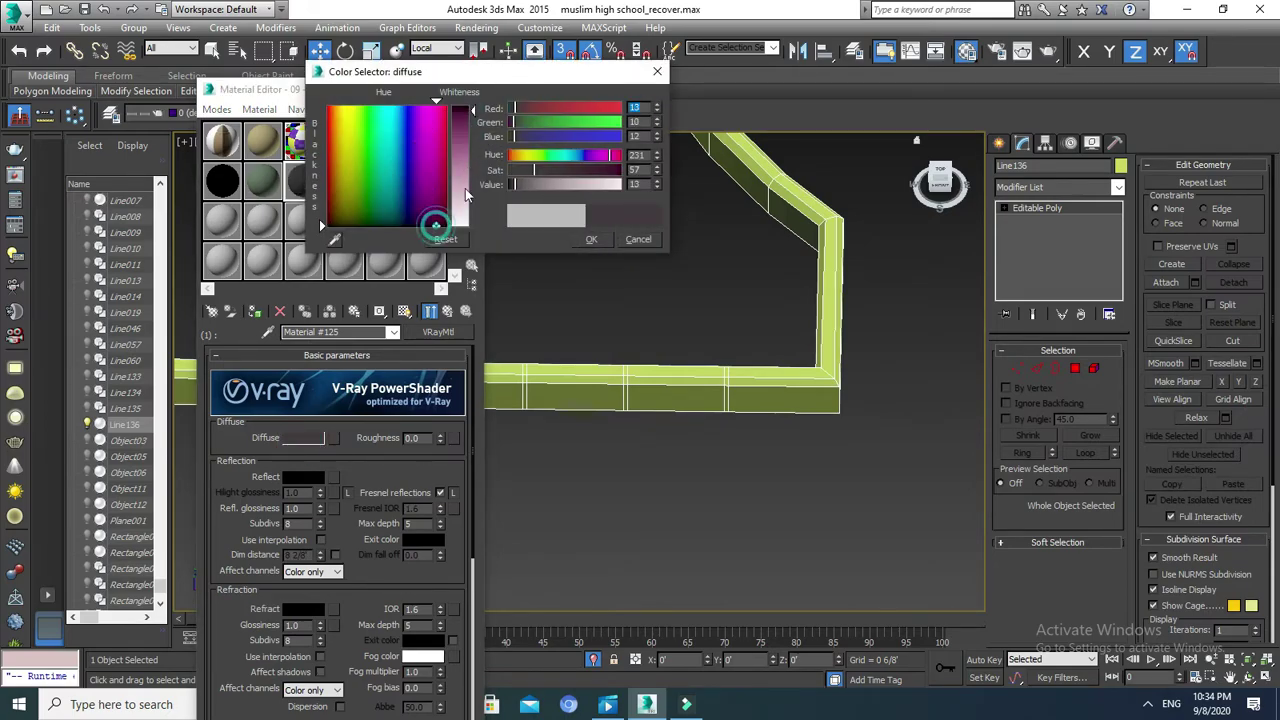
pyautogui.click(590, 240)
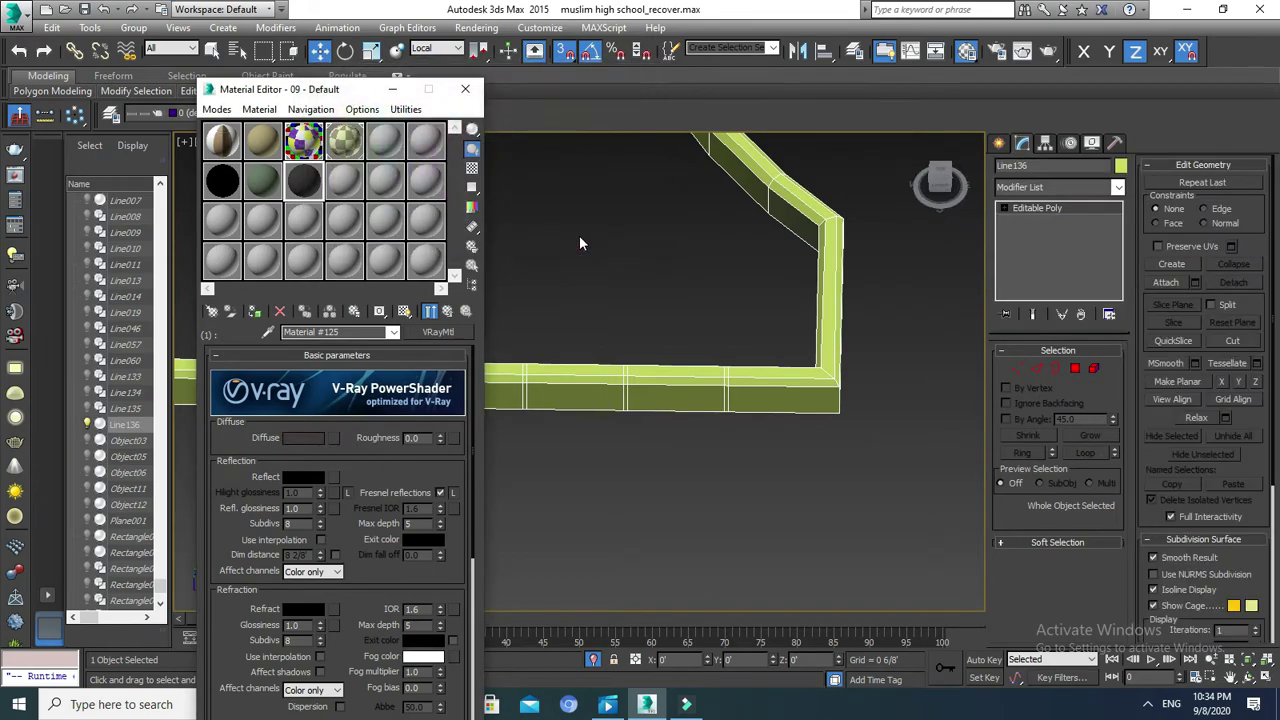
pyautogui.click(448, 311)
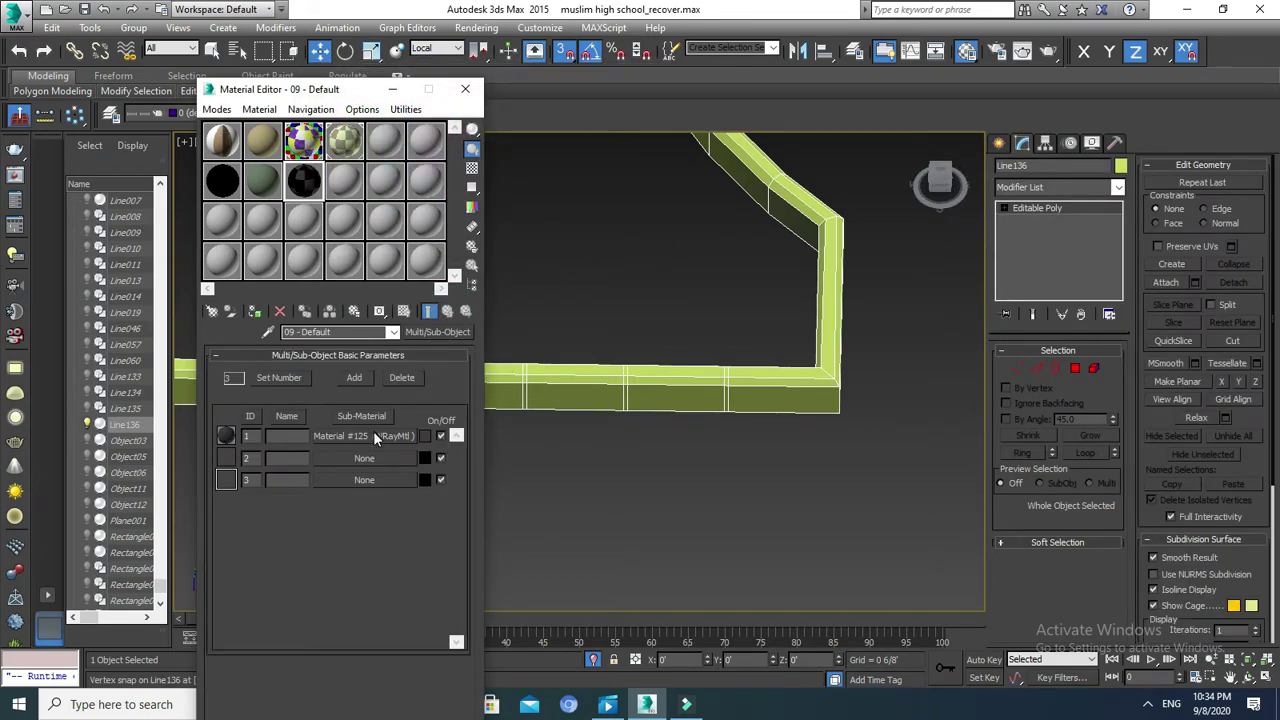
pyautogui.click(358, 459)
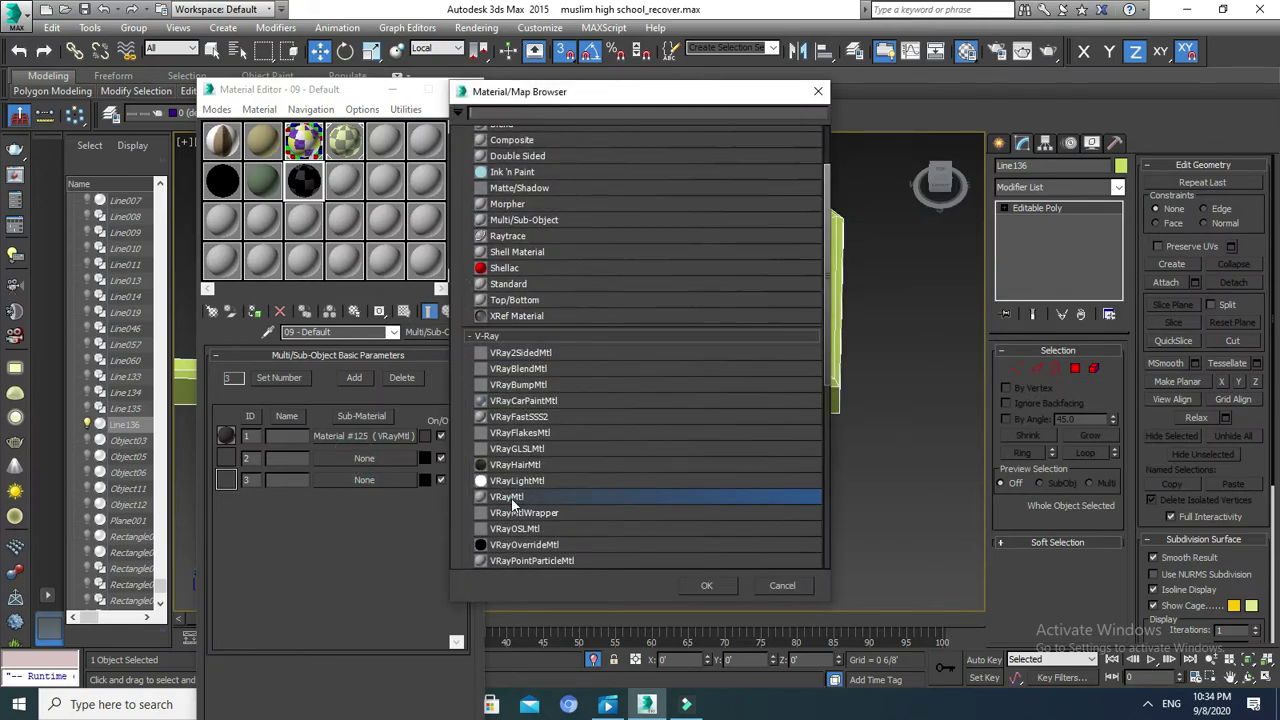
# Make sub-material 2 a VRayMtl with a bright yellow diffuse colour.
pyautogui.doubleClick(512, 504)
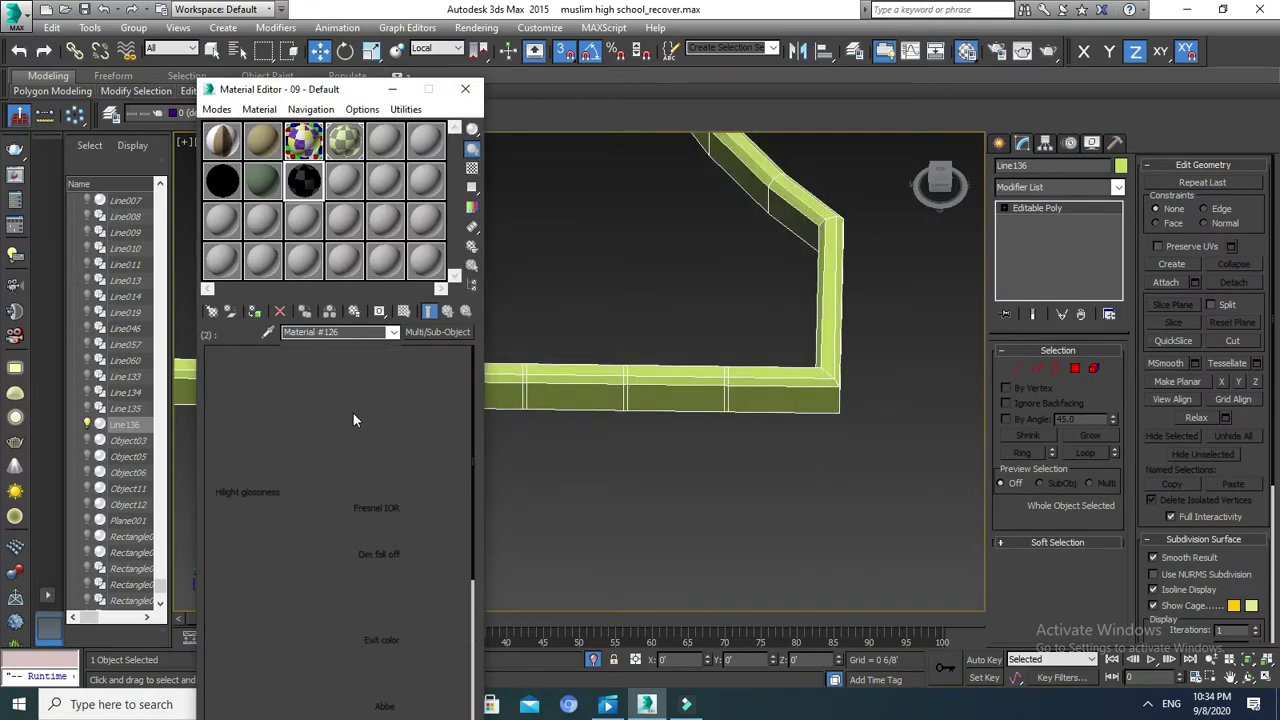
pyautogui.click(303, 437)
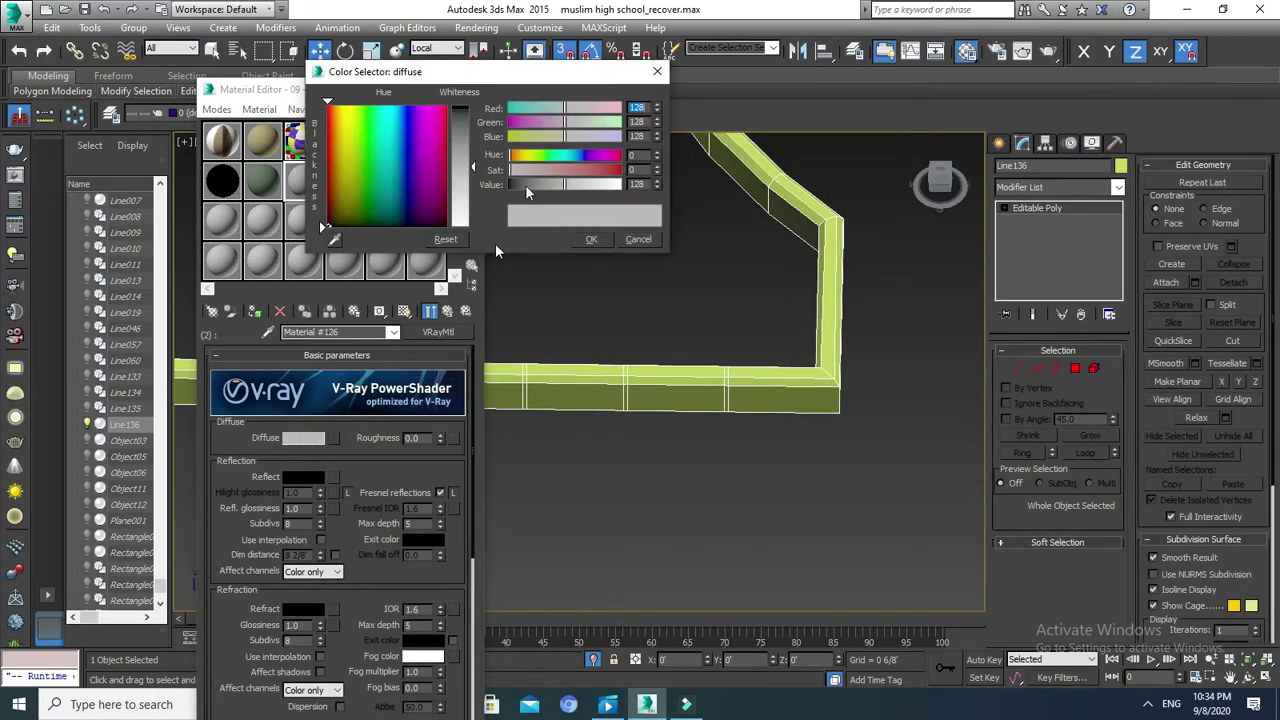
pyautogui.click(345, 127)
pyautogui.moveTo(472, 167); pyautogui.dragTo(467, 110)
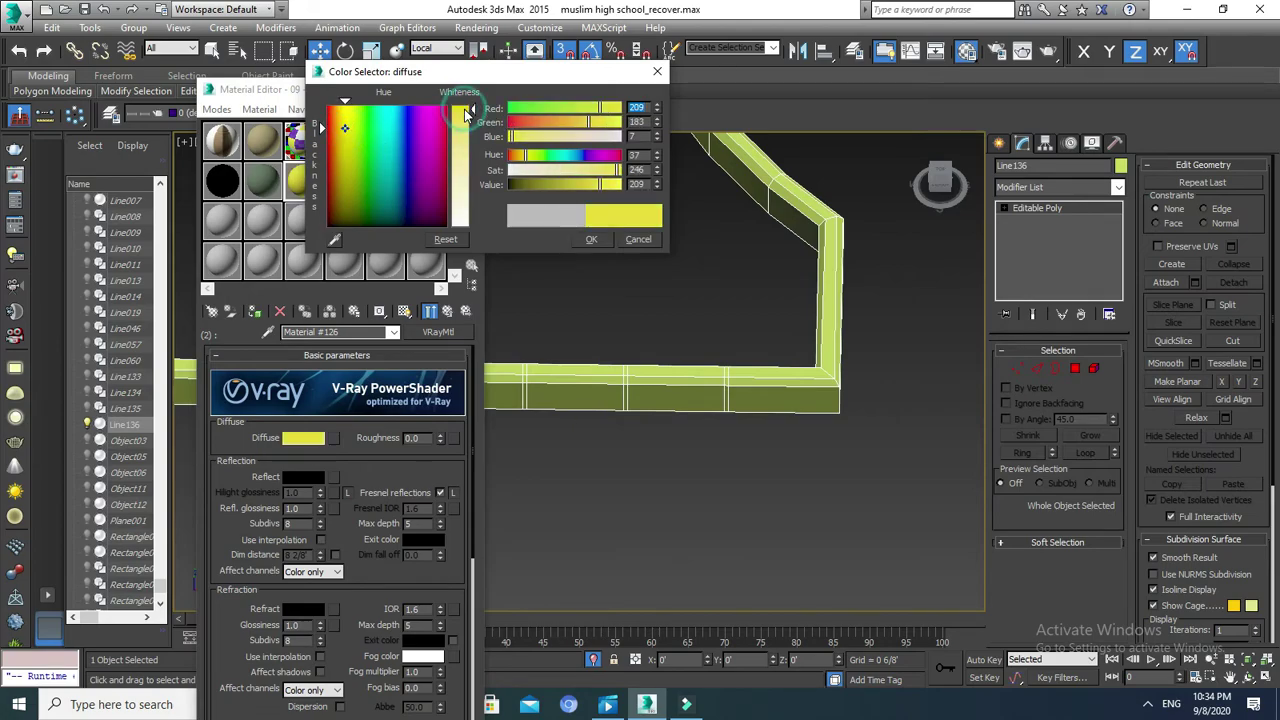
pyautogui.click(589, 240)
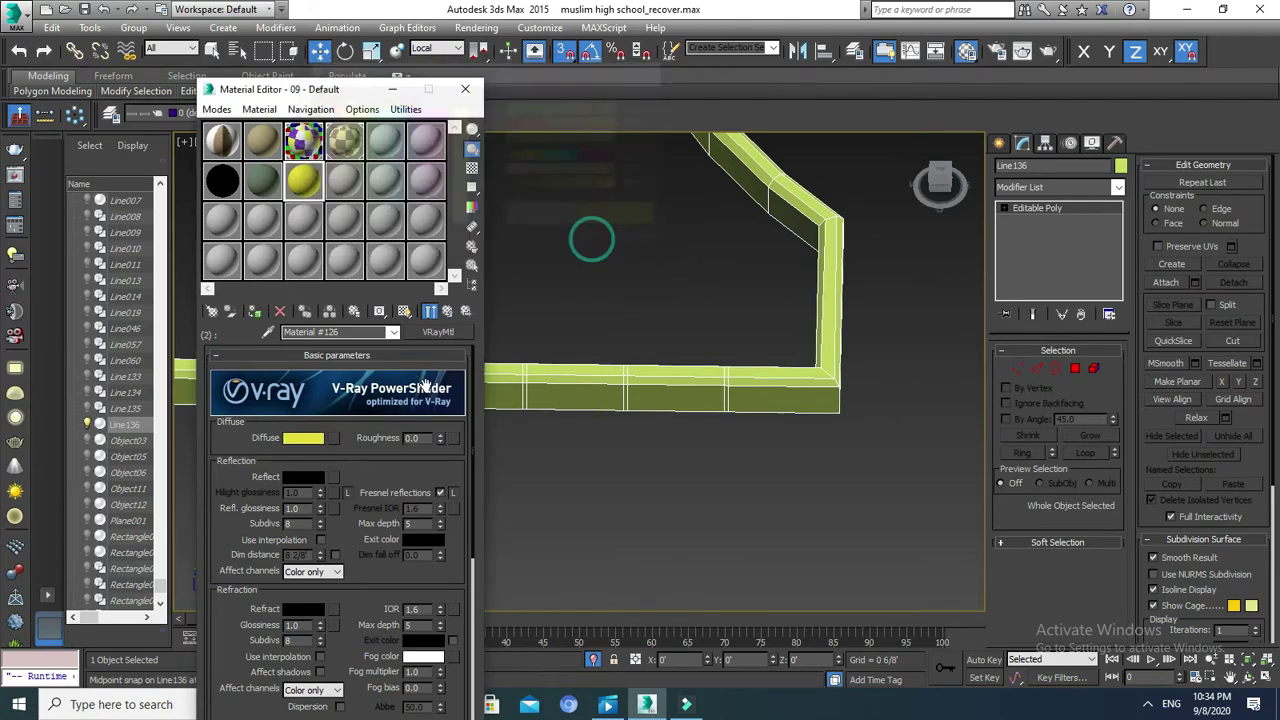
pyautogui.click(448, 311)
# Make sub-material 3 a VRayMtl with a white diffuse colour.
pyautogui.click(345, 478)
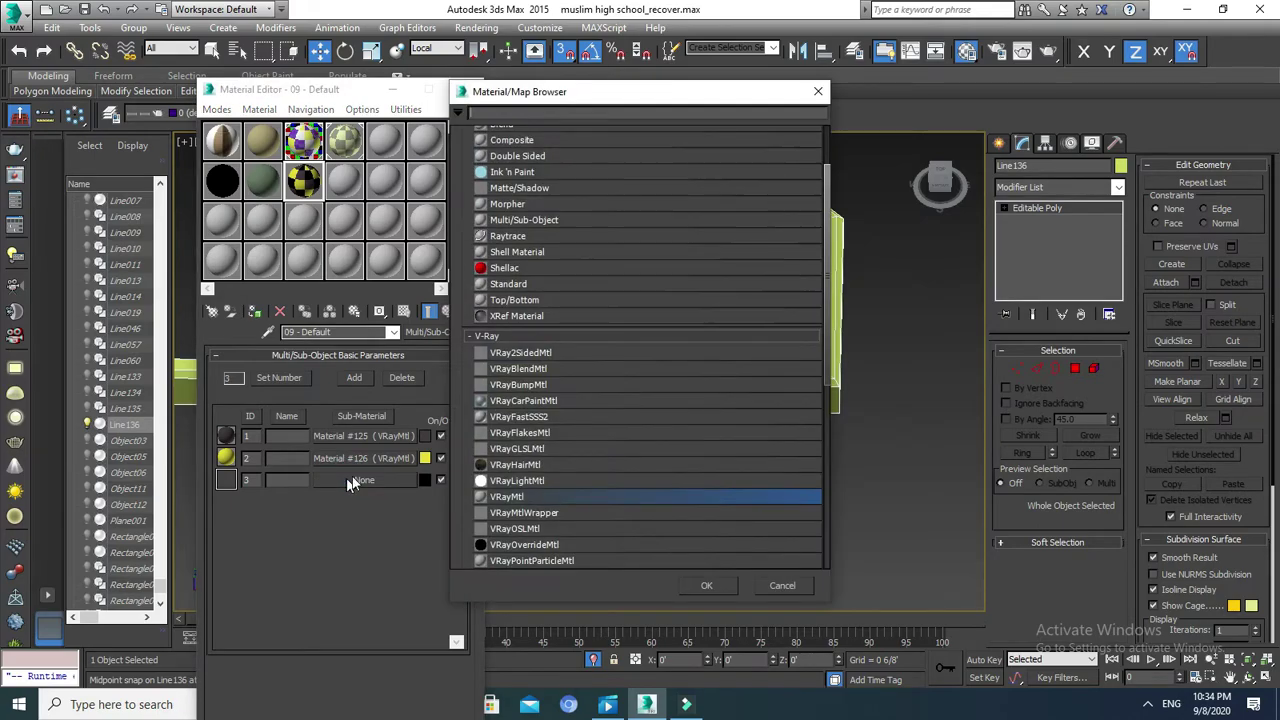
pyautogui.doubleClick(518, 497)
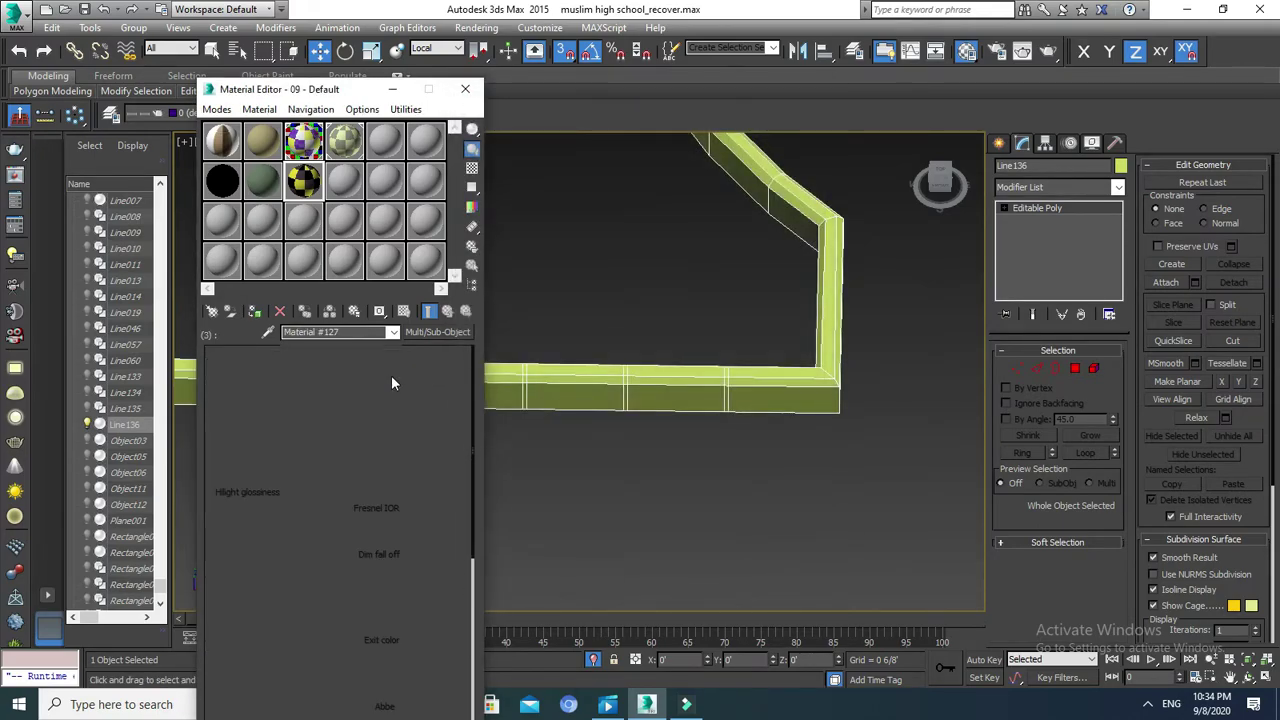
pyautogui.click(303, 437)
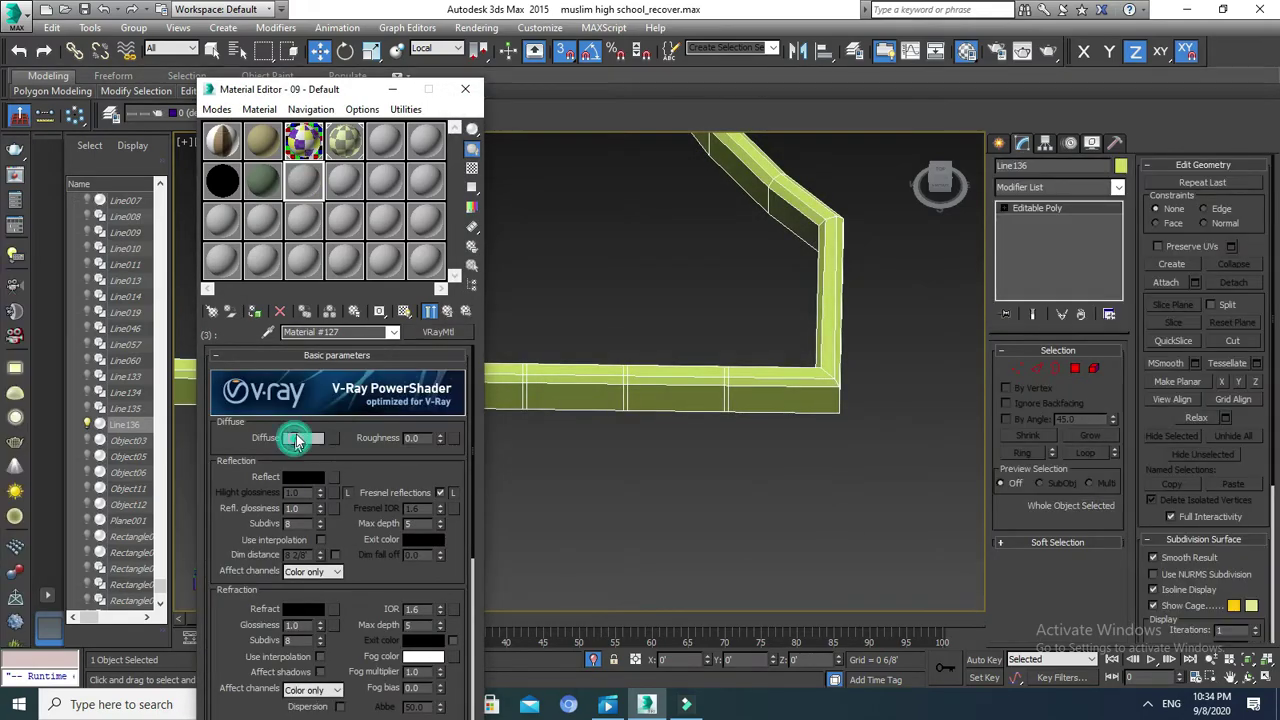
pyautogui.moveTo(465, 178); pyautogui.dragTo(465, 105)
pyautogui.click(591, 239)
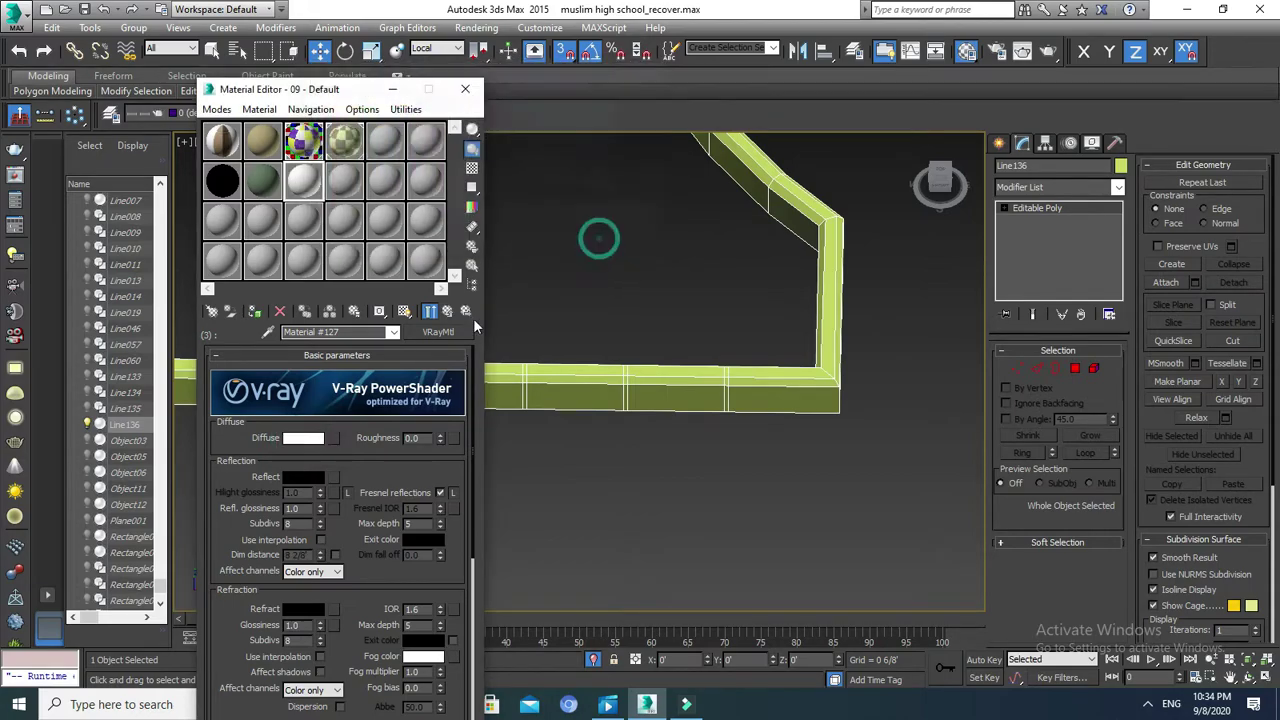
pyautogui.click(447, 312)
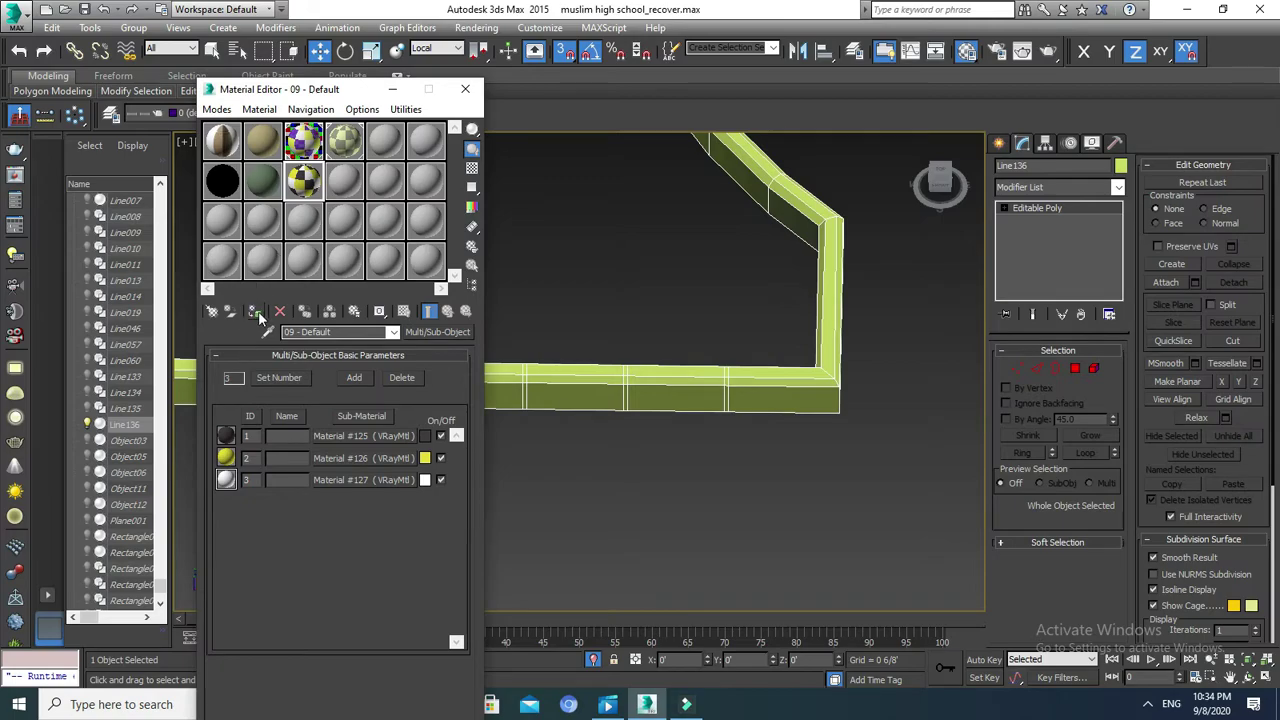
# Select the curb Line136 and assign the 09 - Default Multi/Sub-Object material to it.
pyautogui.click(666, 472)
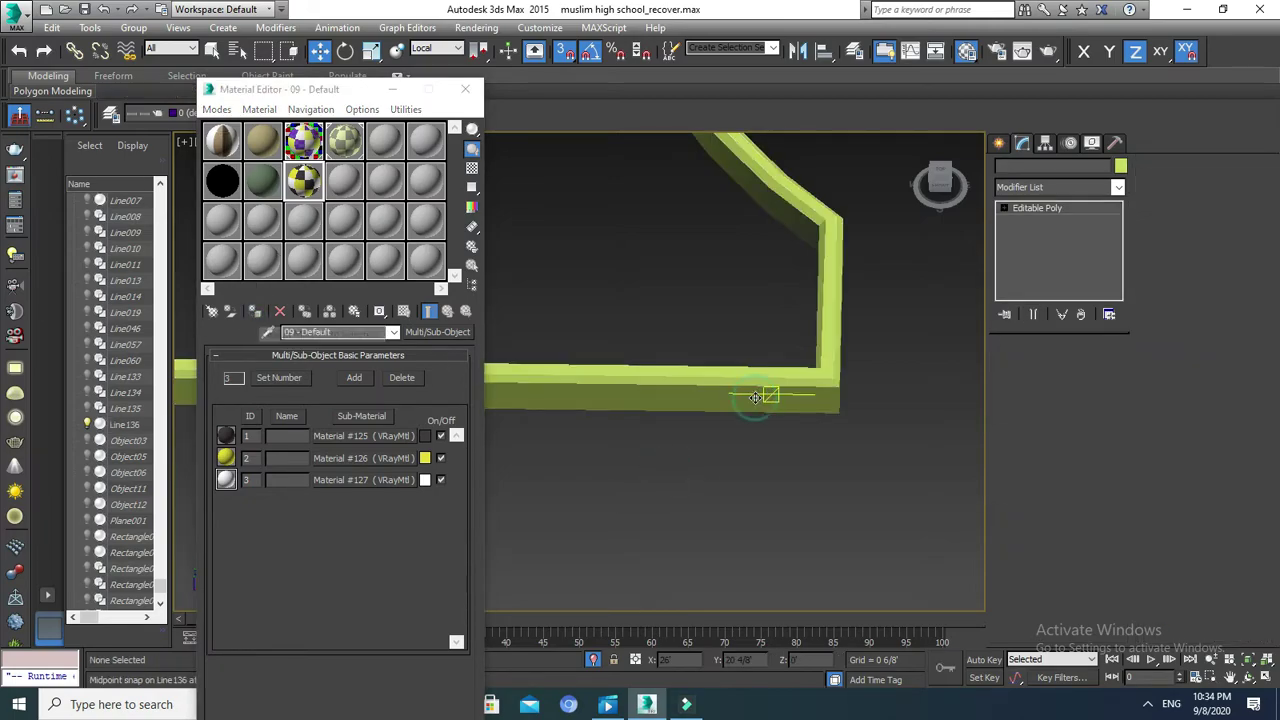
pyautogui.click(756, 397)
pyautogui.click(255, 312)
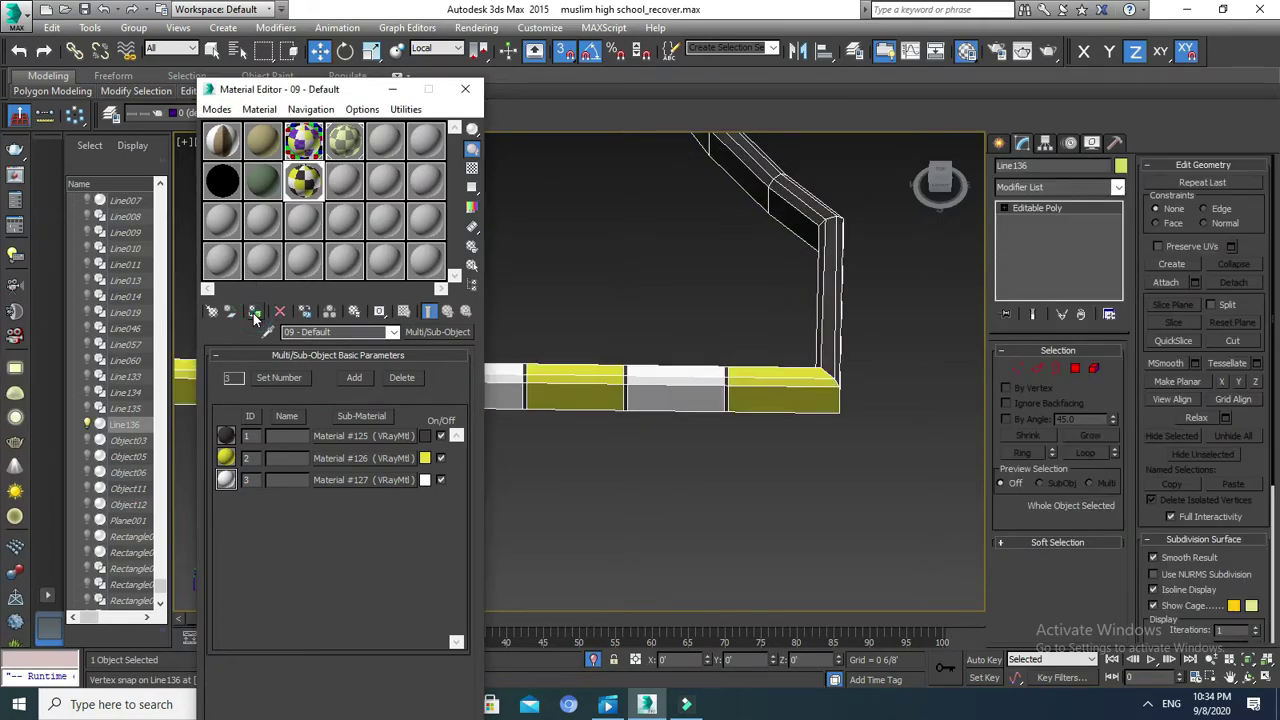
# Close the Material Editor, deselect the curb, and zoom in on its yellow and white stripes.
pyautogui.click(465, 89)
pyautogui.click(571, 457)
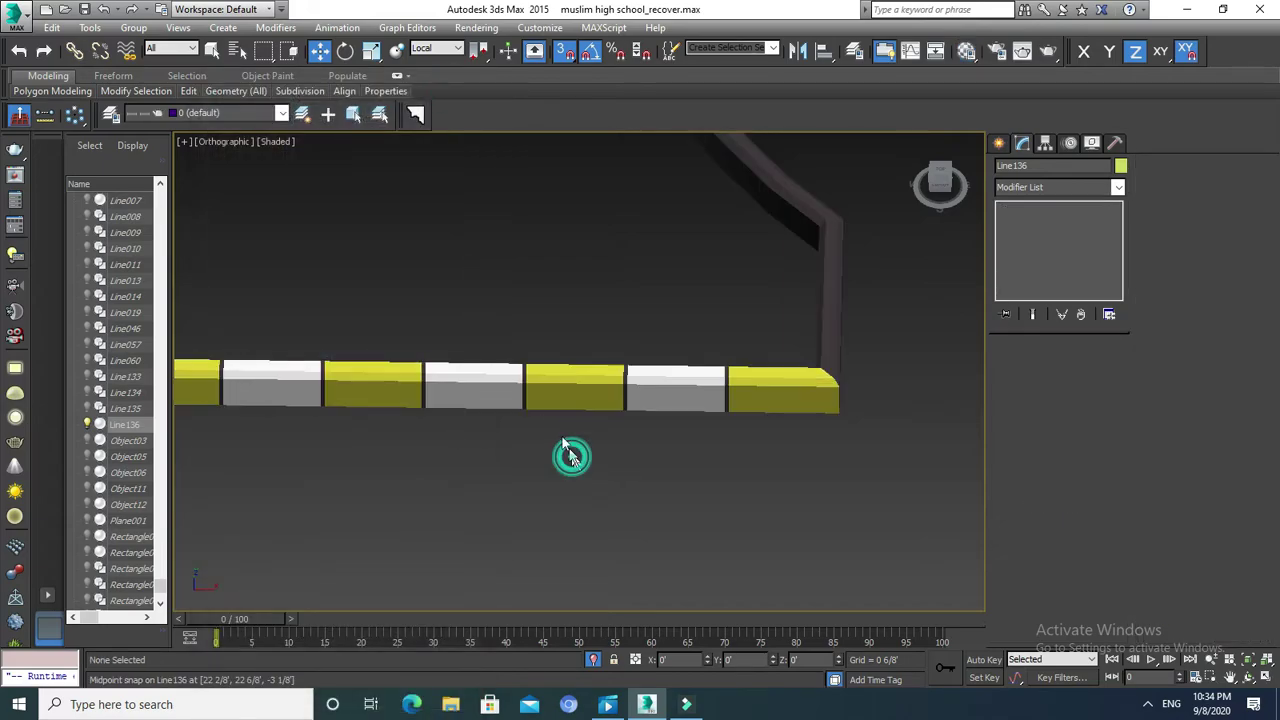
pyautogui.scroll(-2, 634, 391)
pyautogui.scroll(-2, 668, 306)
pyautogui.scroll(5, 668, 306)
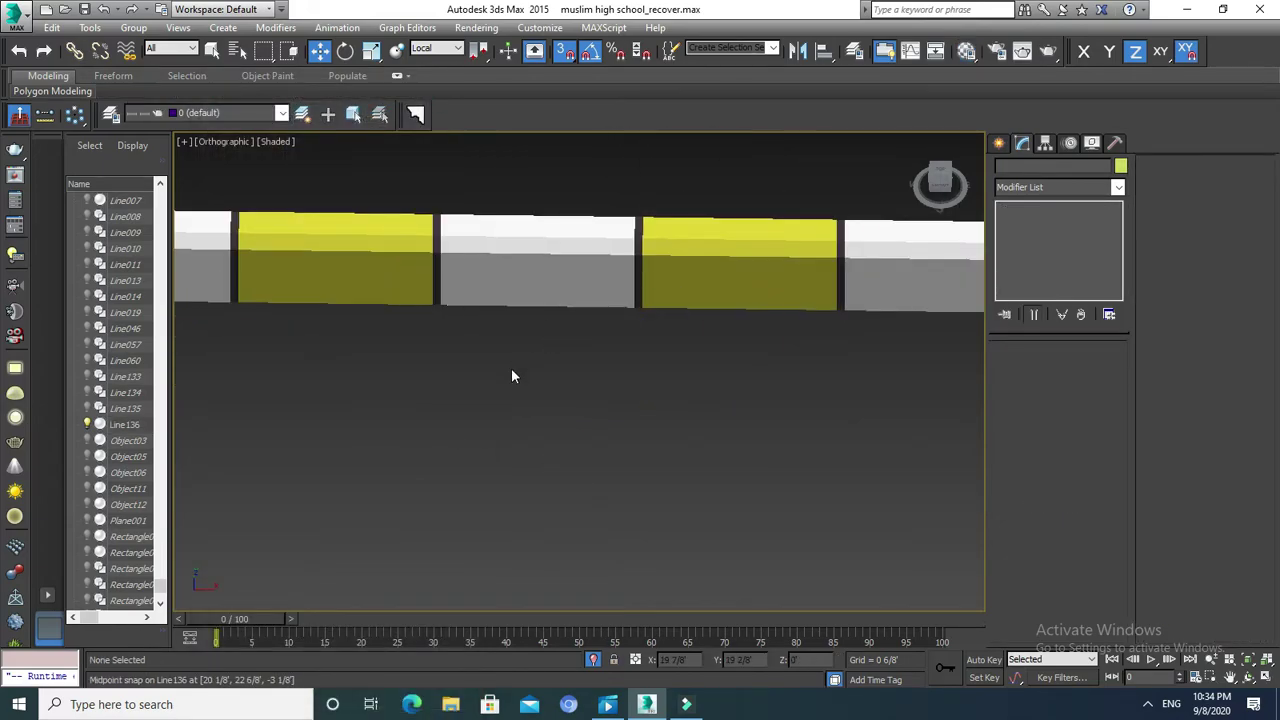
pyautogui.scroll(-3, 510, 368)
pyautogui.scroll(-4, 563, 366)
pyautogui.scroll(-1, 603, 354)
pyautogui.scroll(3, 598, 342)
pyautogui.scroll(-4, 631, 357)
# Orbit to view the striped curb at an angle, then end isolation with Alt+Q.
pyautogui.moveTo(631, 357)
pyautogui.keyDown('alt'); pyautogui.mouseDown(button='middle')
pyautogui.moveTo(620, 366)
pyautogui.moveTo(593, 338)
pyautogui.moveTo(640, 383)
pyautogui.moveTo(534, 417)
pyautogui.moveTo(614, 443)
pyautogui.moveTo(666, 437)
pyautogui.moveTo(516, 437)
pyautogui.mouseUp(button='middle'); pyautogui.keyUp('alt')
pyautogui.scroll(5, 640, 383)
pyautogui.scroll(-5, 534, 417)
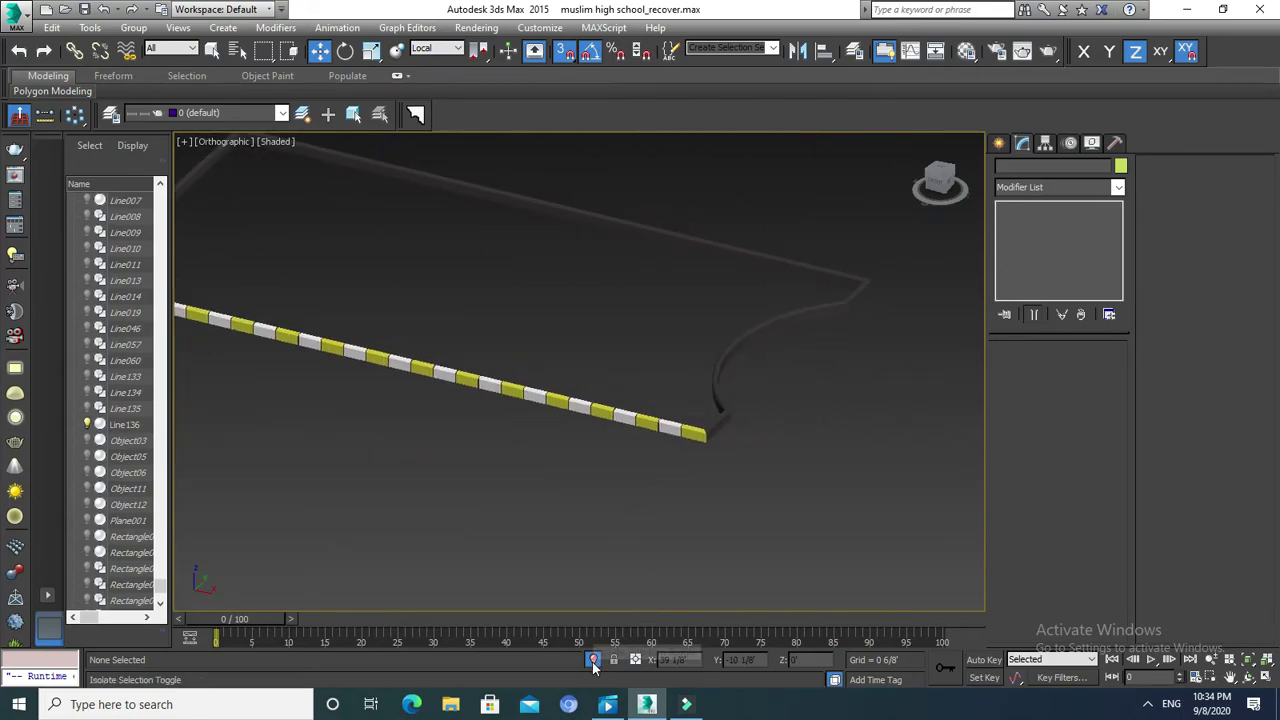
pyautogui.hotkey('alt', 'q')
# Zoom and orbit the view to look along the courtyard ledges.
pyautogui.scroll(-4, 620, 428)
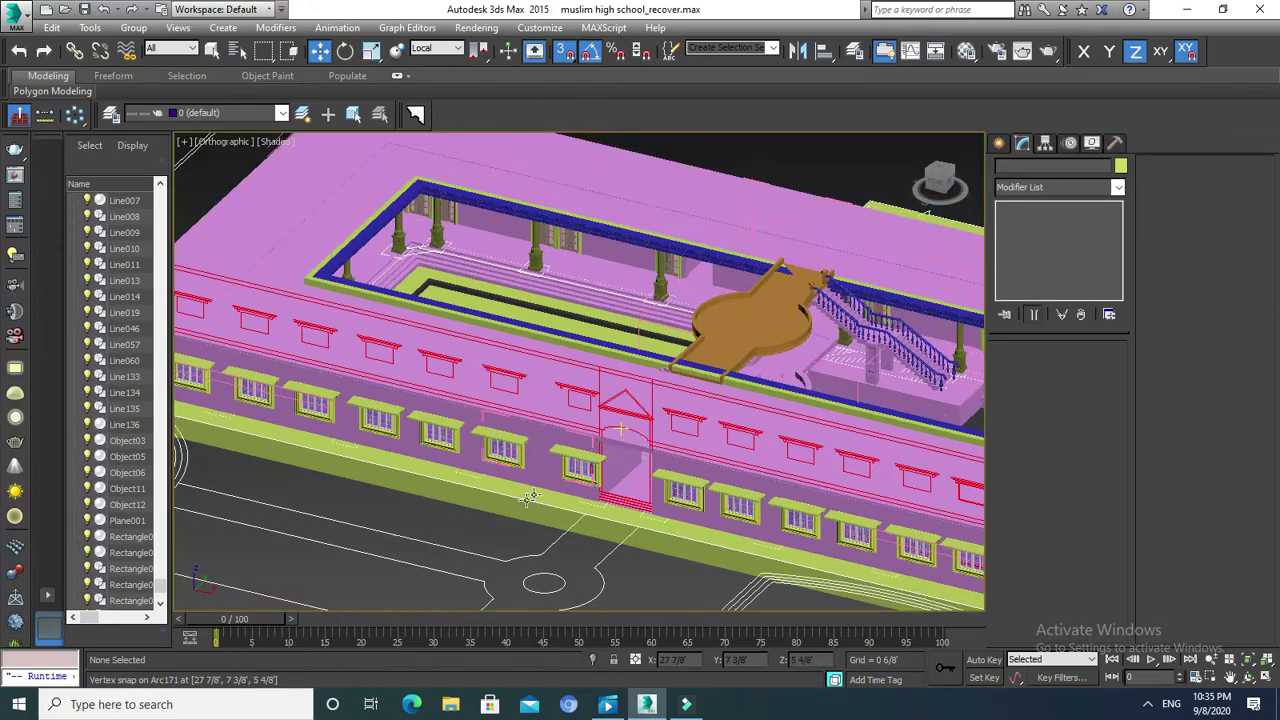
pyautogui.scroll(-2, 578, 425)
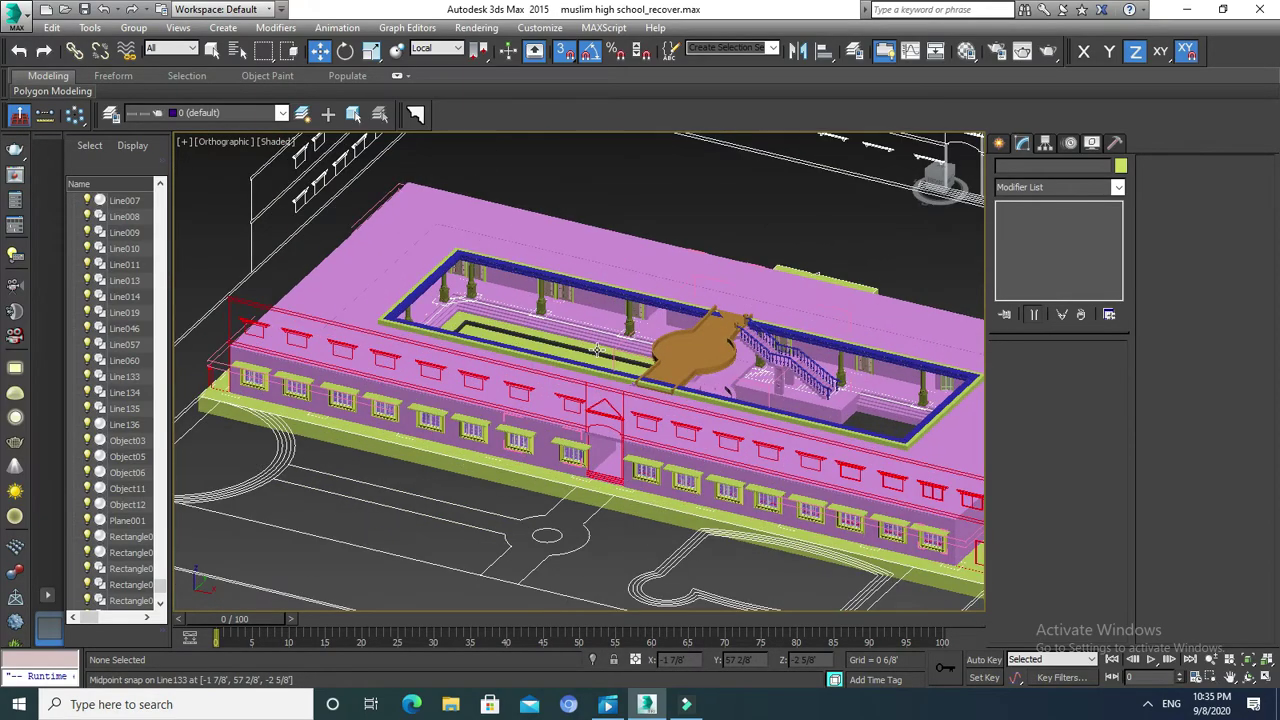
pyautogui.scroll(5, 600, 350)
pyautogui.scroll(1, 585, 343)
pyautogui.moveTo(601, 409)
pyautogui.keyDown('alt'); pyautogui.mouseDown(button='middle')
pyautogui.moveTo(600, 420)
pyautogui.moveTo(683, 449)
pyautogui.moveTo(814, 434)
pyautogui.moveTo(843, 414)
pyautogui.mouseUp(button='middle'); pyautogui.keyUp('alt')
pyautogui.scroll(-3, 843, 414)
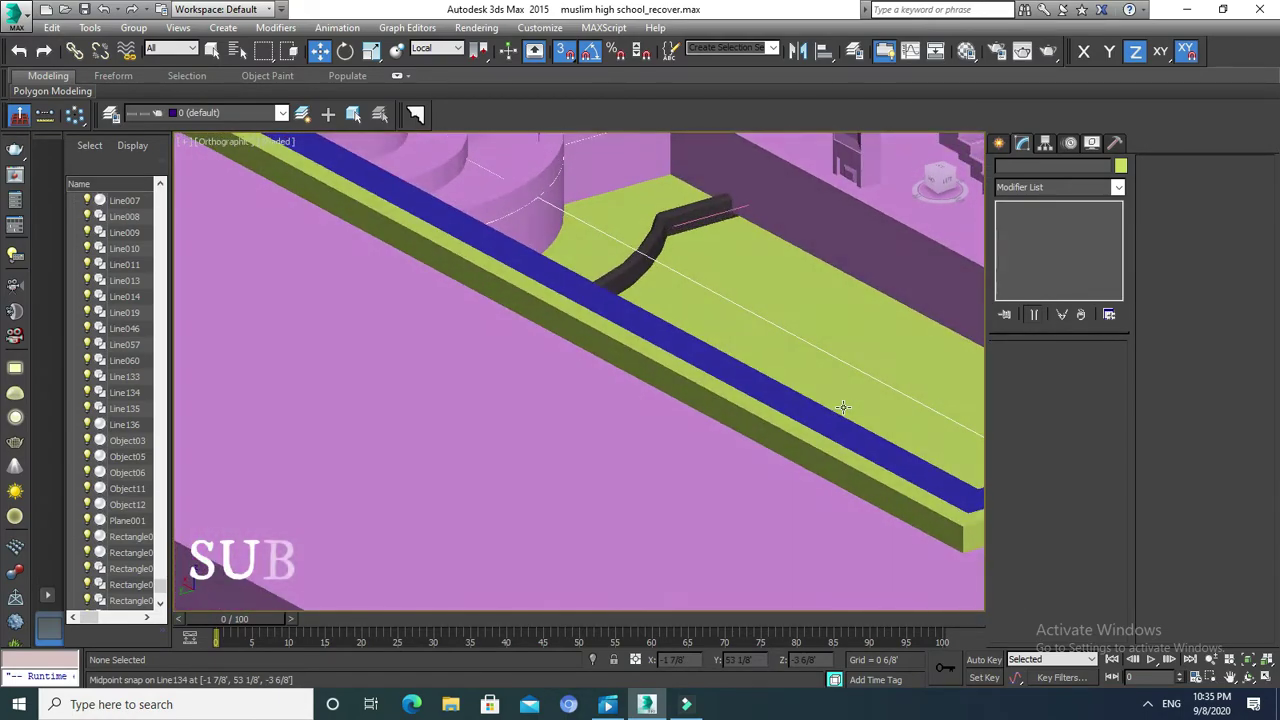
pyautogui.scroll(2, 716, 409)
pyautogui.scroll(-3, 716, 409)
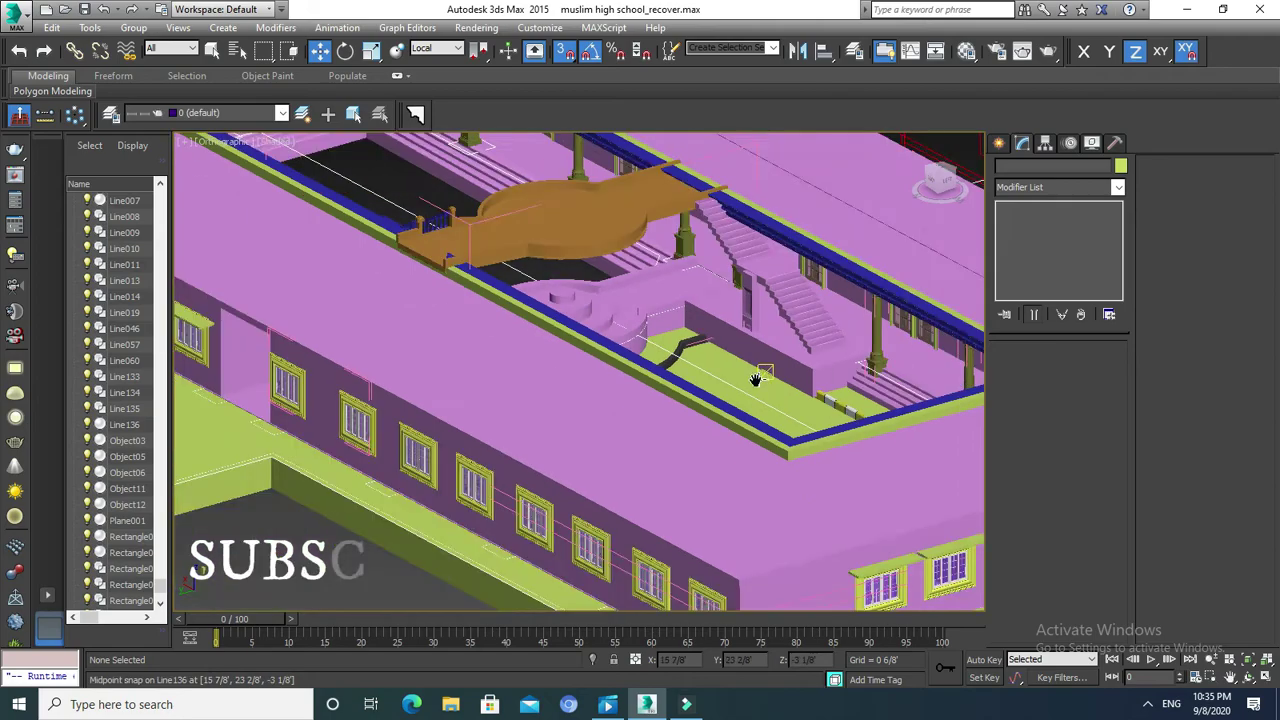
pyautogui.scroll(3, 891, 460)
pyautogui.scroll(2, 891, 460)
# Select the curb and the pink Box001 together and isolate them with Alt+Q.
pyautogui.click(891, 460)
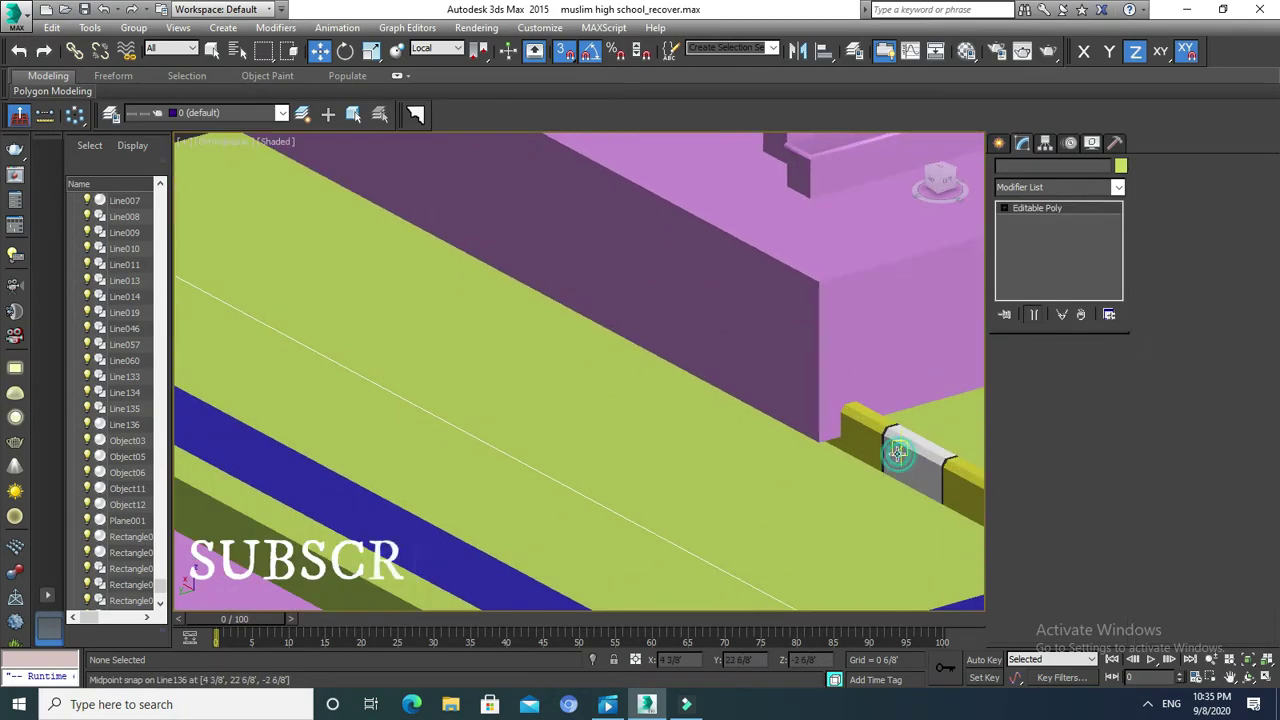
pyautogui.moveTo(800, 440); pyautogui.dragTo(623, 417, button='middle')
pyautogui.keyDown('ctrl'); pyautogui.click(628, 371); pyautogui.keyUp('ctrl')
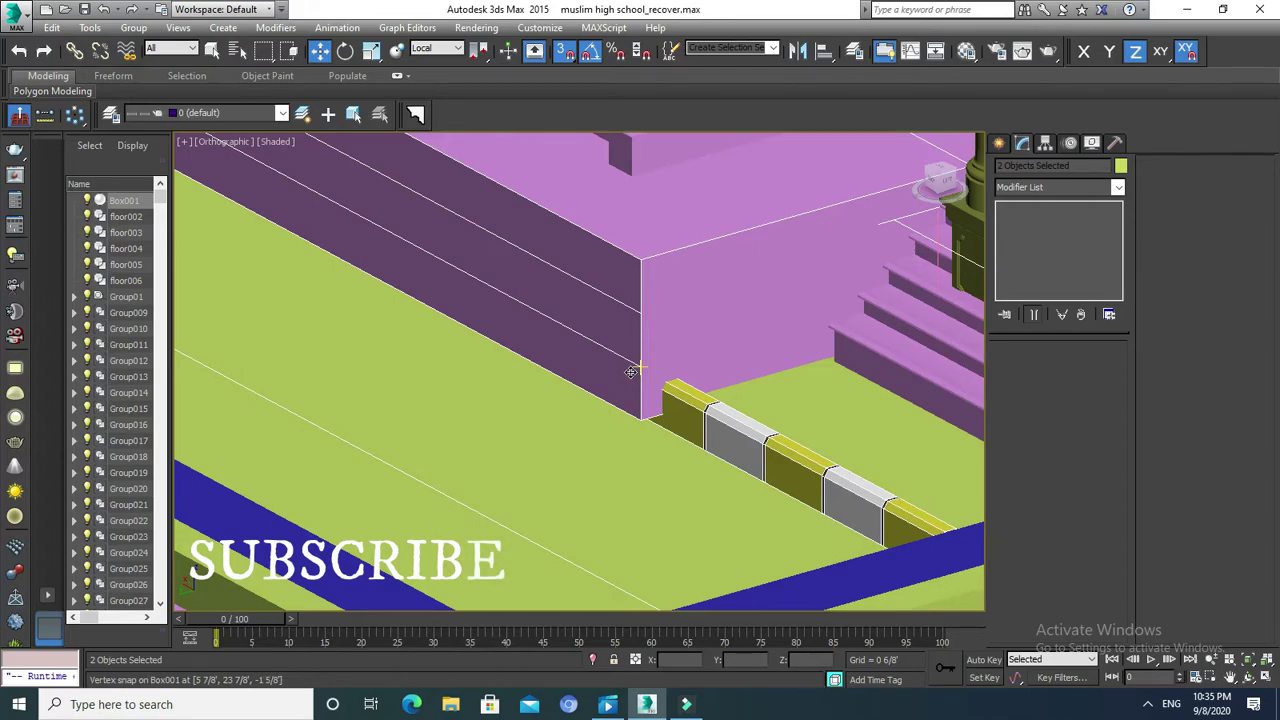
pyautogui.hotkey('alt', 'q')
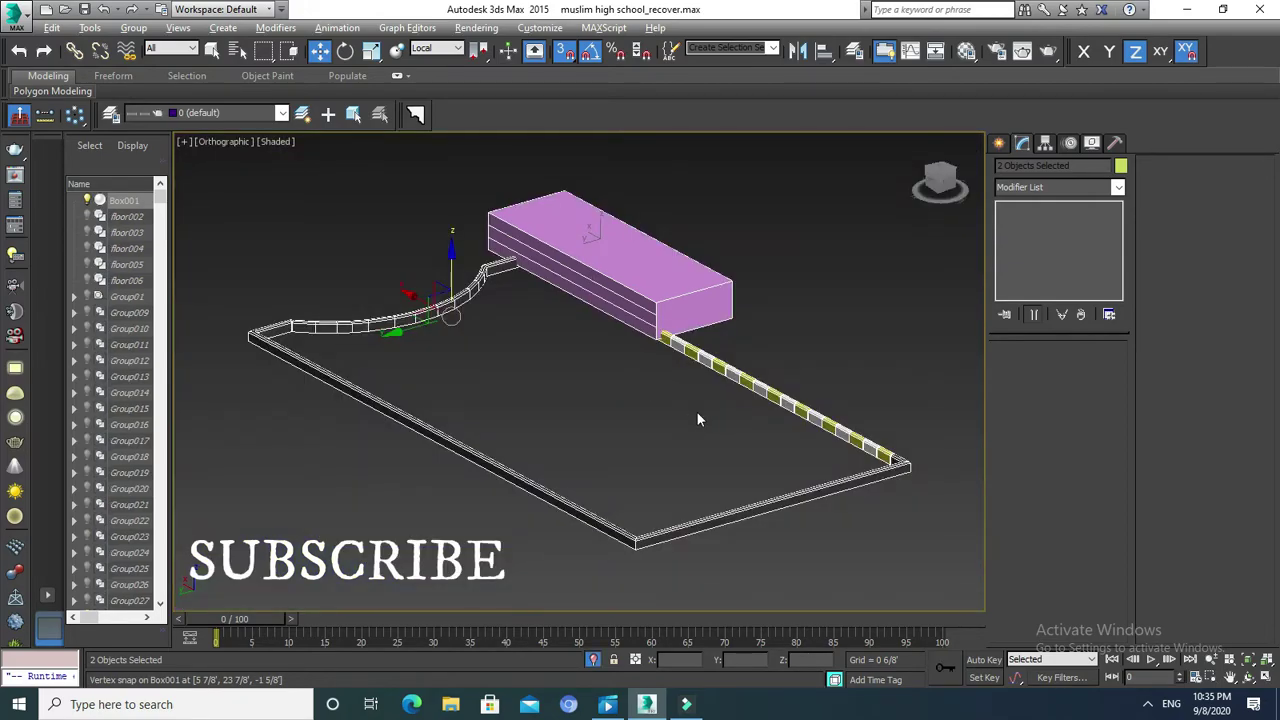
# Switch to Top view, zoom to the isolated objects, and select only the curb.
pyautogui.press('t')
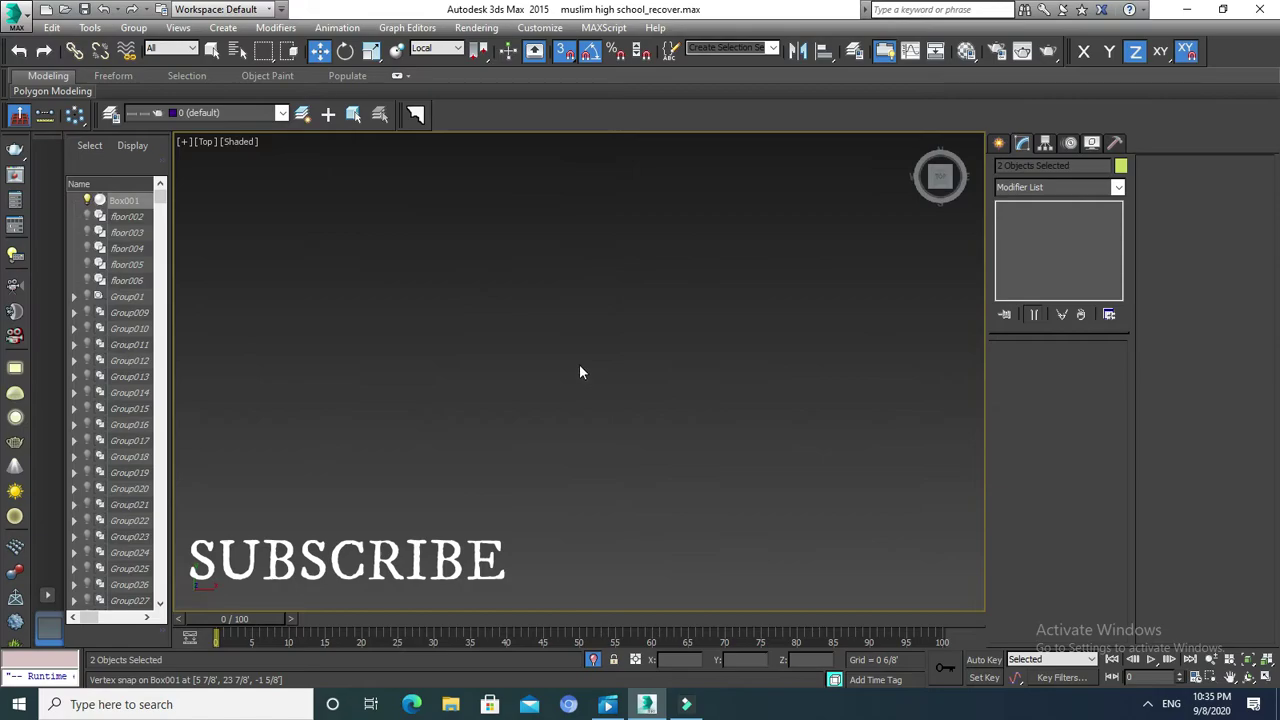
pyautogui.press('z')
pyautogui.scroll(-3, 580, 365)
pyautogui.scroll(3, 640, 410)
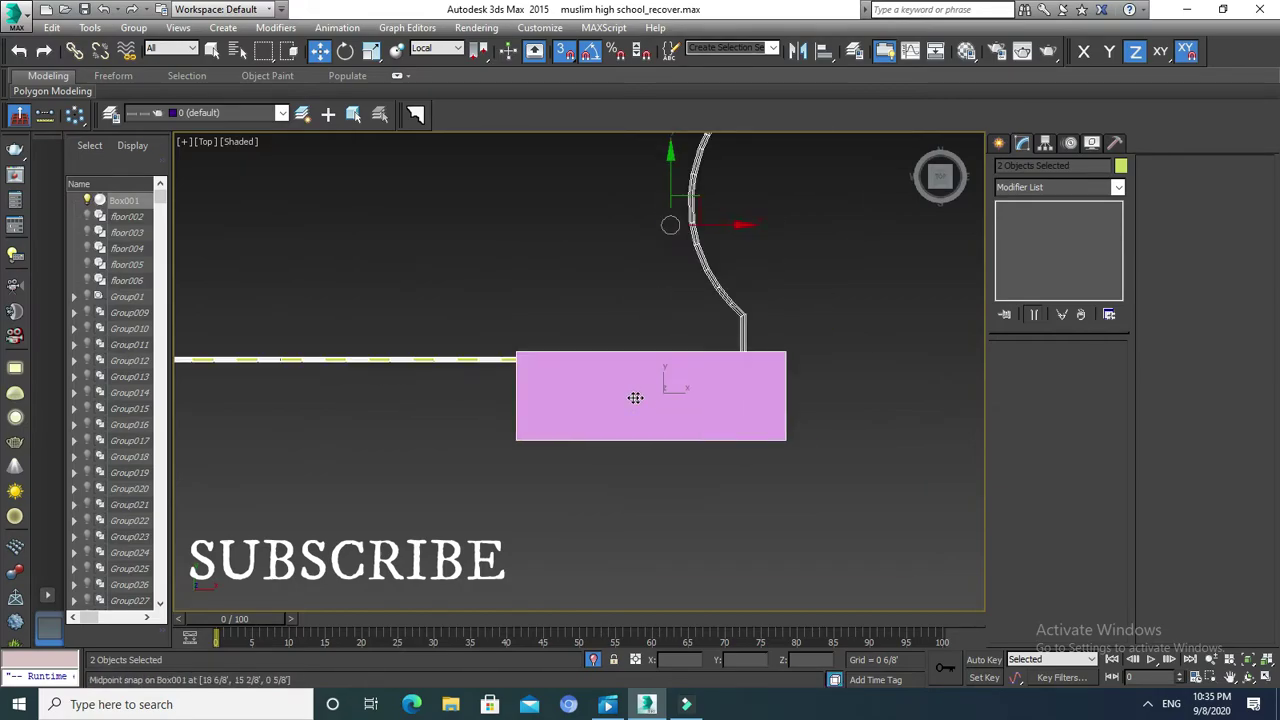
pyautogui.click(445, 358)
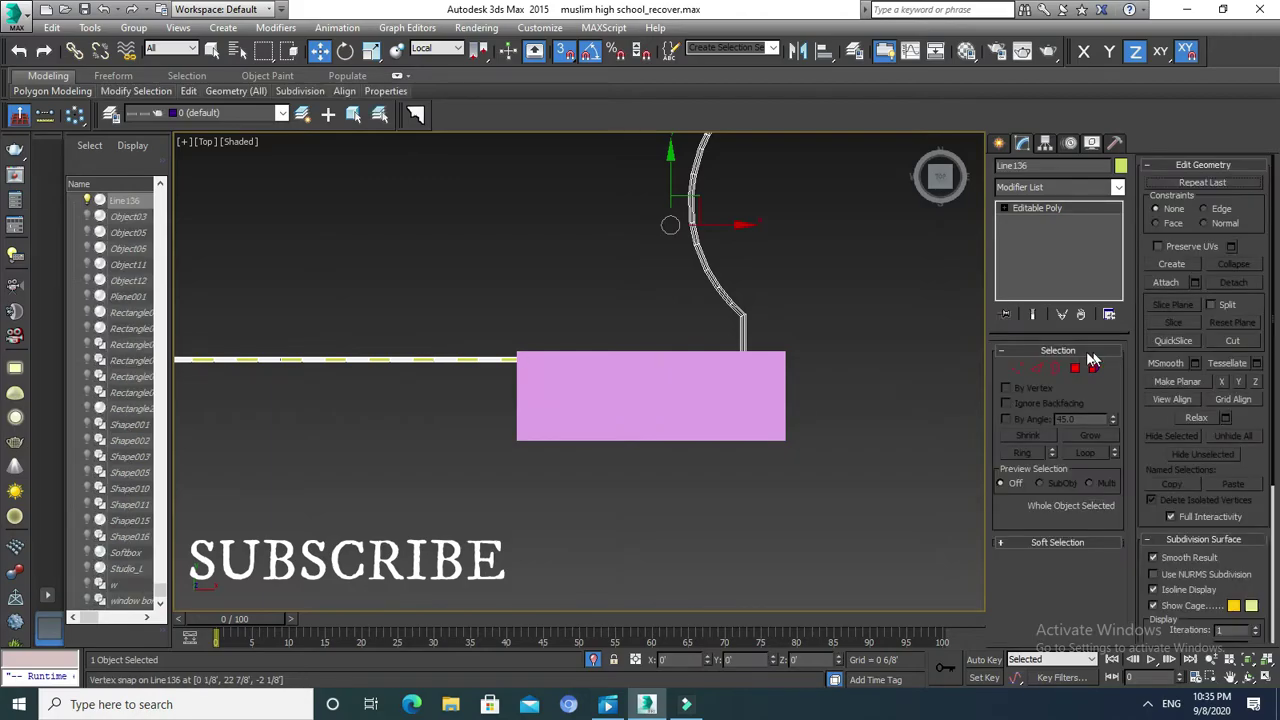
# Select all of the curb's vertices and move them up along Y, clear of the pink box.
pyautogui.click(1021, 370)
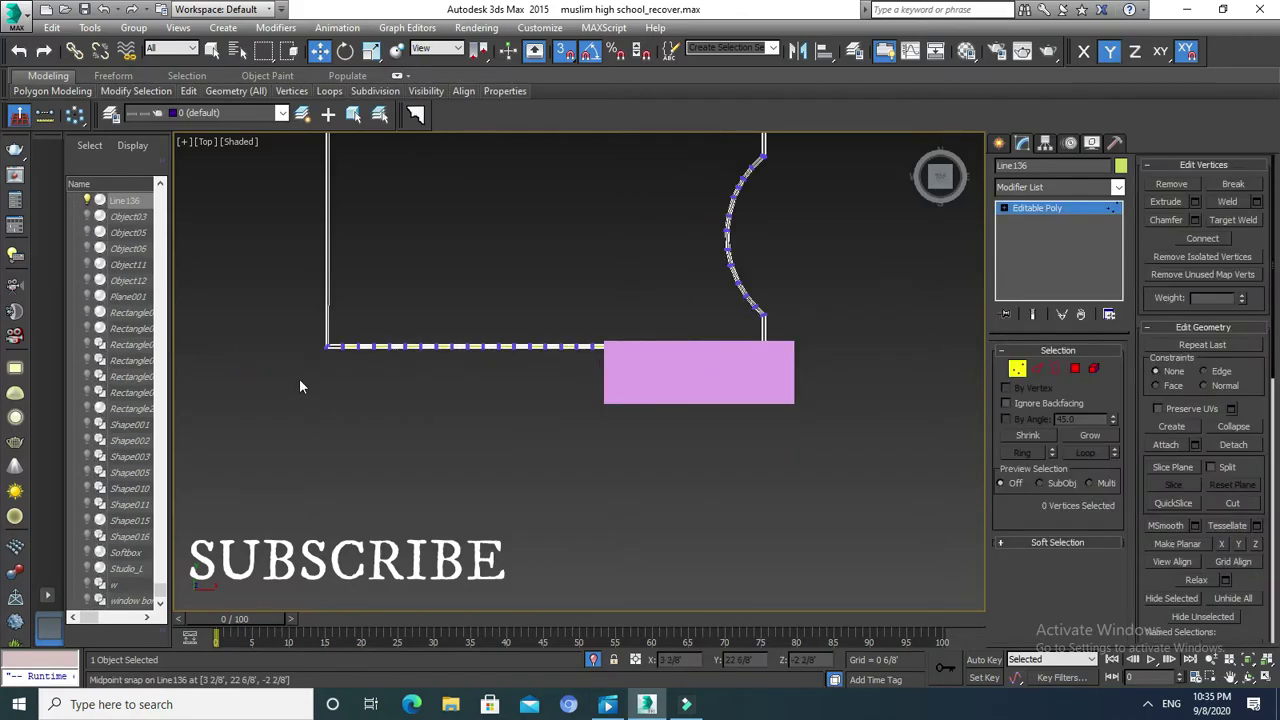
pyautogui.moveTo(766, 365); pyautogui.dragTo(884, 337)
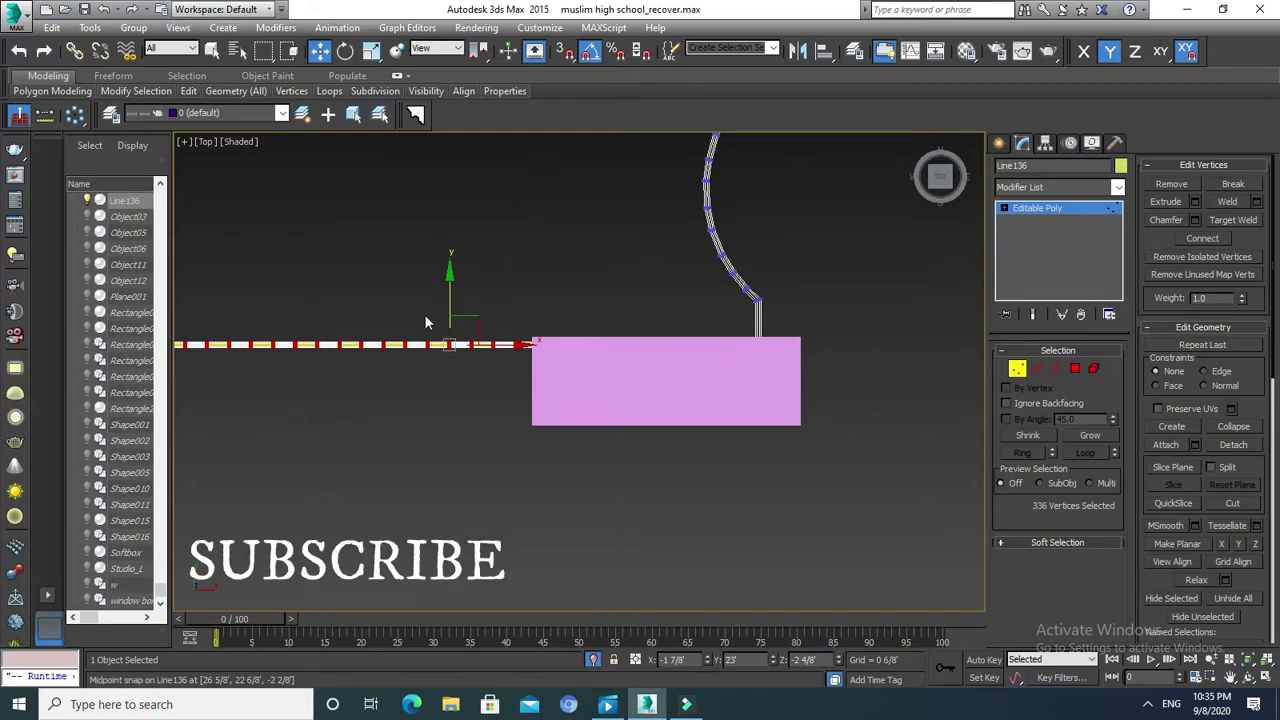
pyautogui.scroll(3, 431, 324)
pyautogui.moveTo(484, 314); pyautogui.dragTo(484, 288)
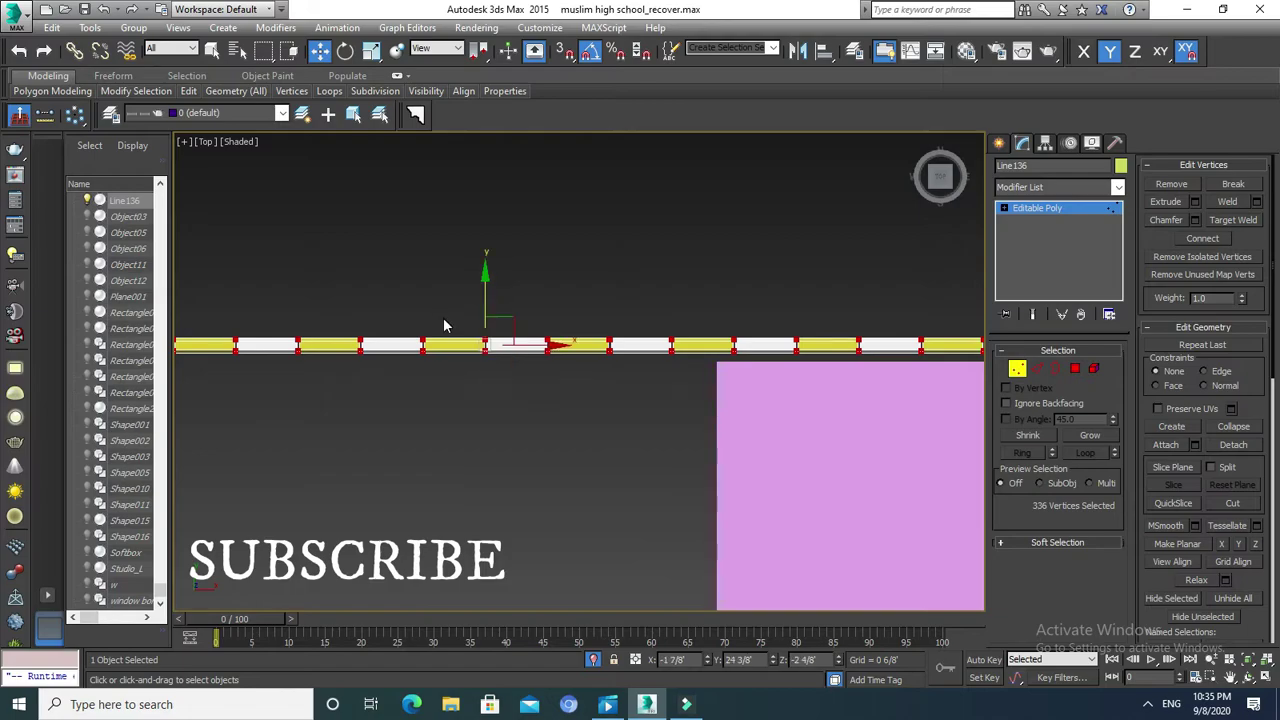
pyautogui.scroll(-5, 445, 325)
pyautogui.scroll(7, 790, 325)
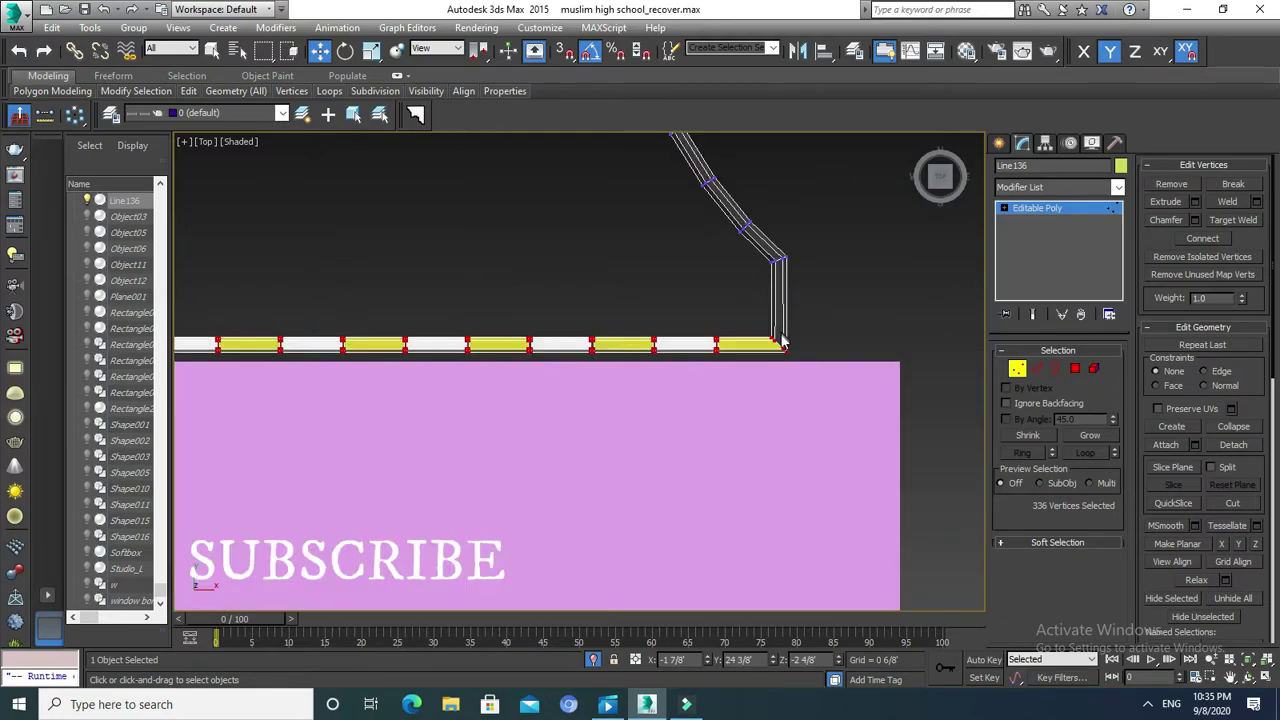
# Exit Vertex mode, deselect the curb, and end isolation to show the whole model.
pyautogui.click(1015, 372)
pyautogui.click(808, 346)
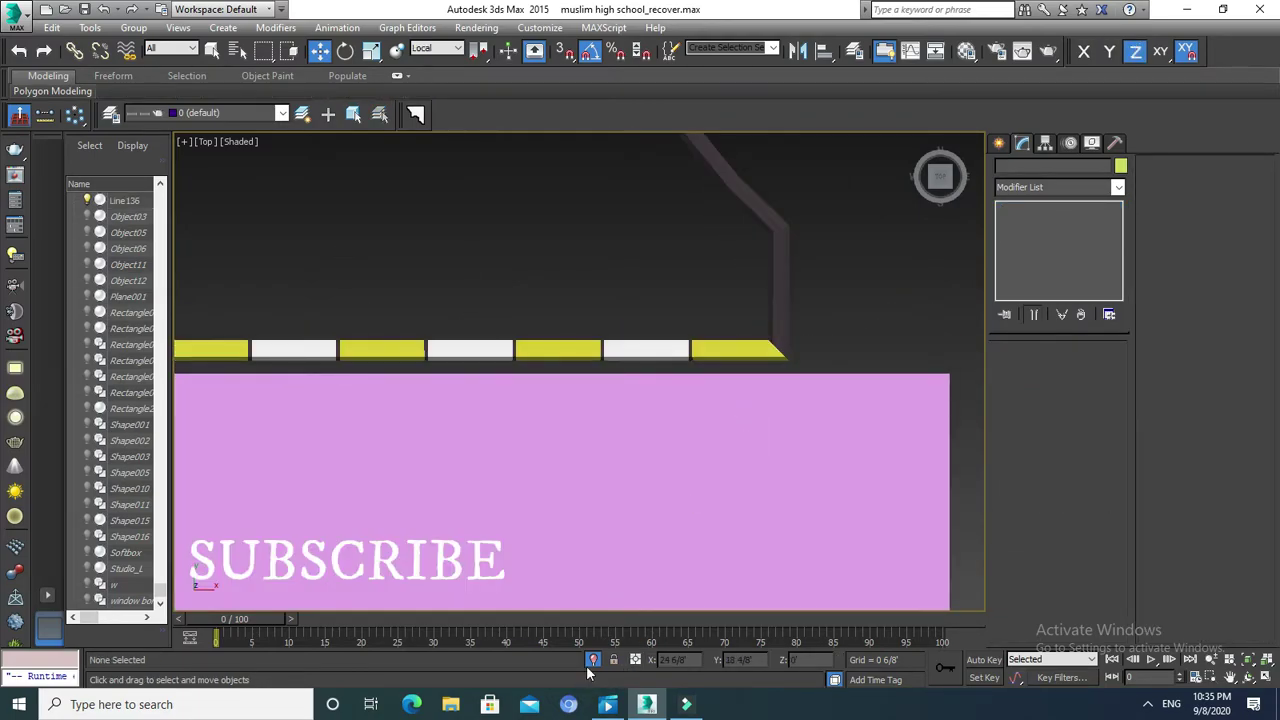
pyautogui.scroll(-2, 615, 495)
pyautogui.scroll(-3, 600, 490)
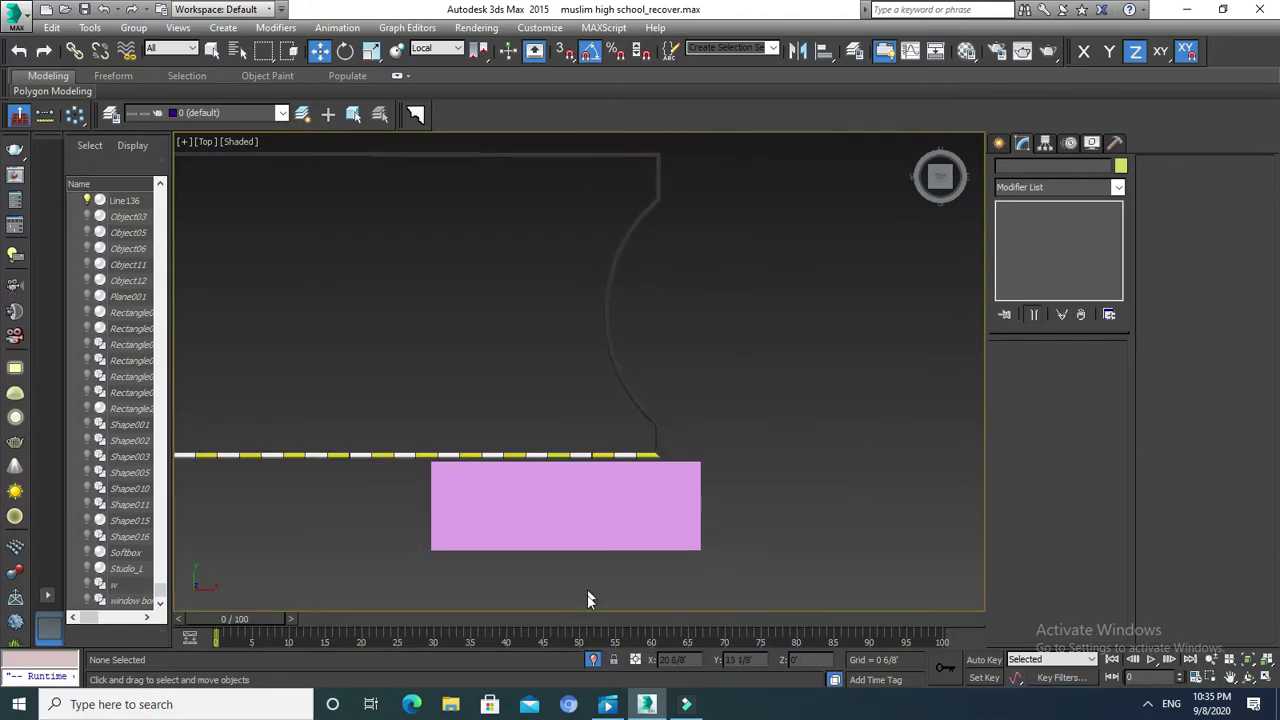
pyautogui.click(594, 659)
# Select the extruded Line134 curb and orbit into a tilted 3D view of the courtyard.
pyautogui.scroll(-2, 585, 462)
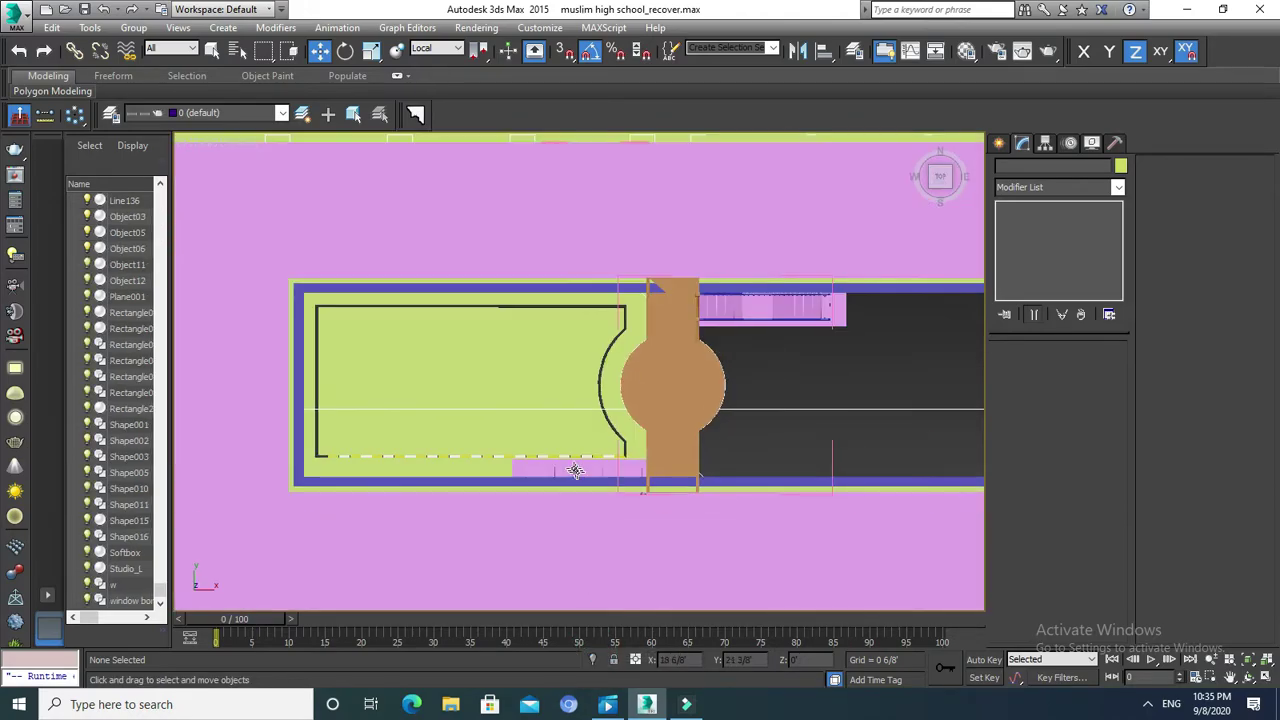
pyautogui.click(557, 440)
pyautogui.keyDown('alt'); pyautogui.moveTo(522, 478); pyautogui.dragTo(700, 470, button='middle'); pyautogui.keyUp('alt')
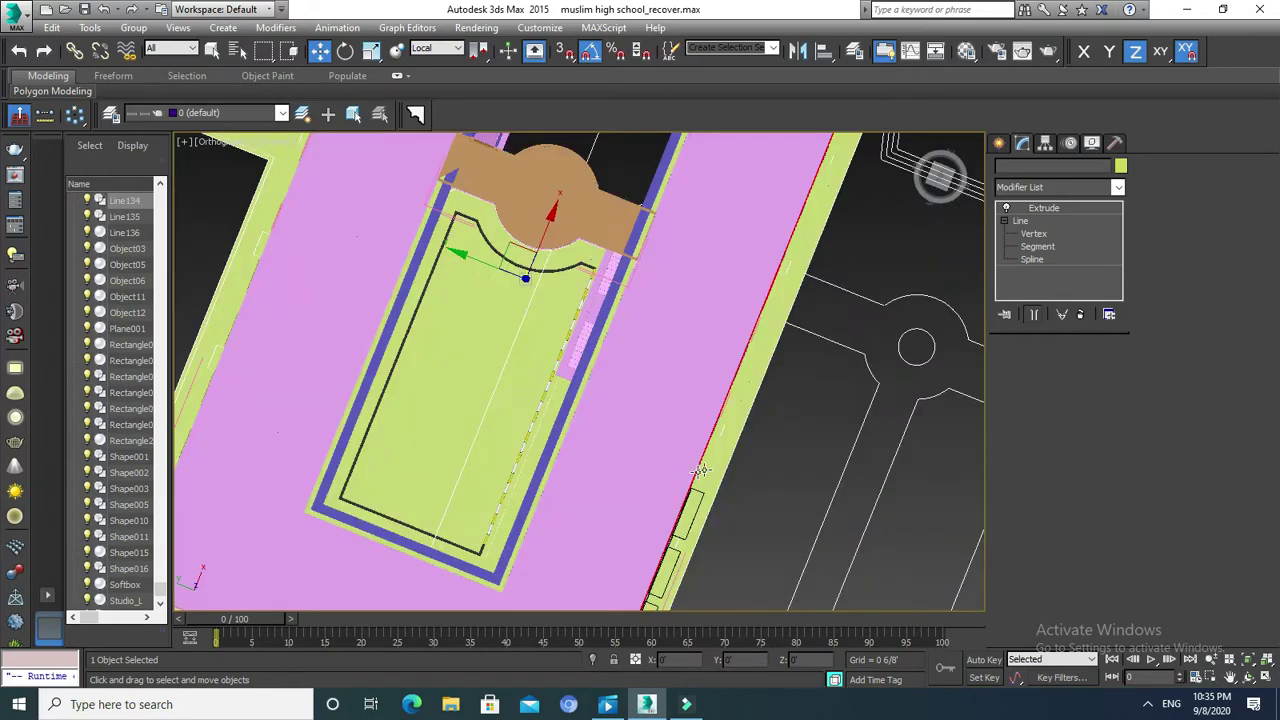
pyautogui.keyDown('alt'); pyautogui.moveTo(767, 378); pyautogui.dragTo(762, 393, button='middle'); pyautogui.keyUp('alt')
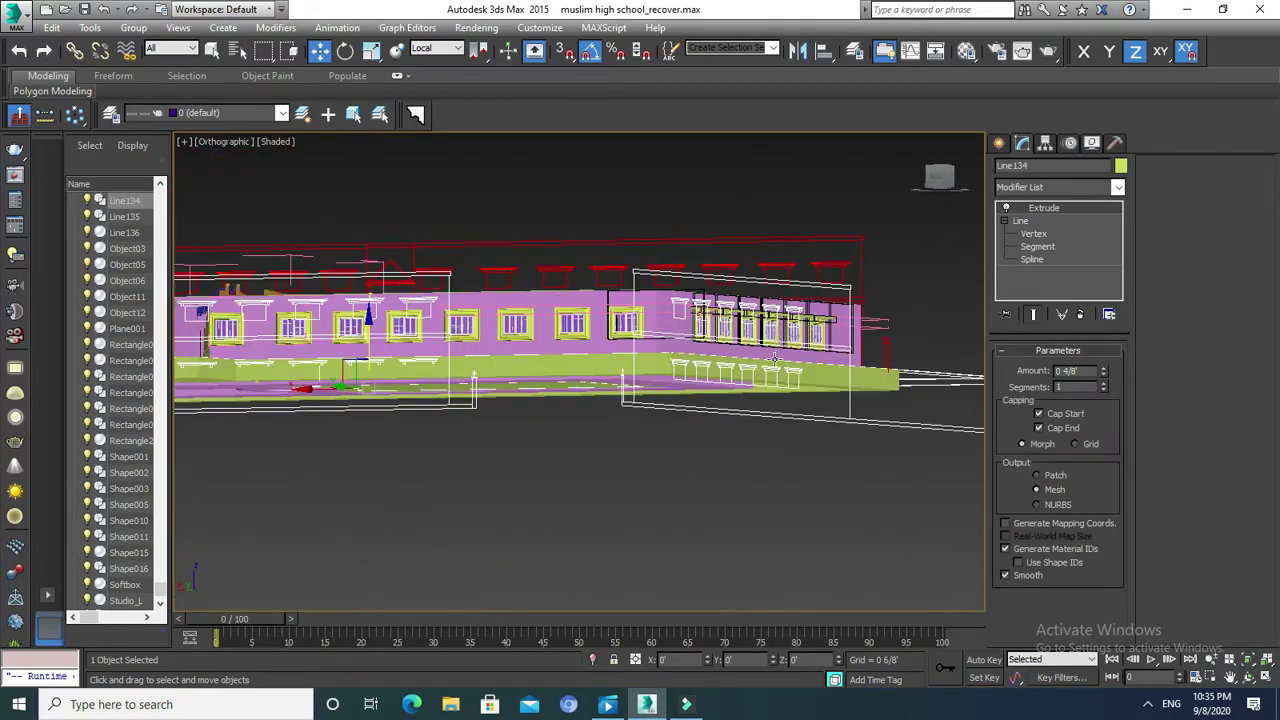
pyautogui.scroll(5, 507, 369)
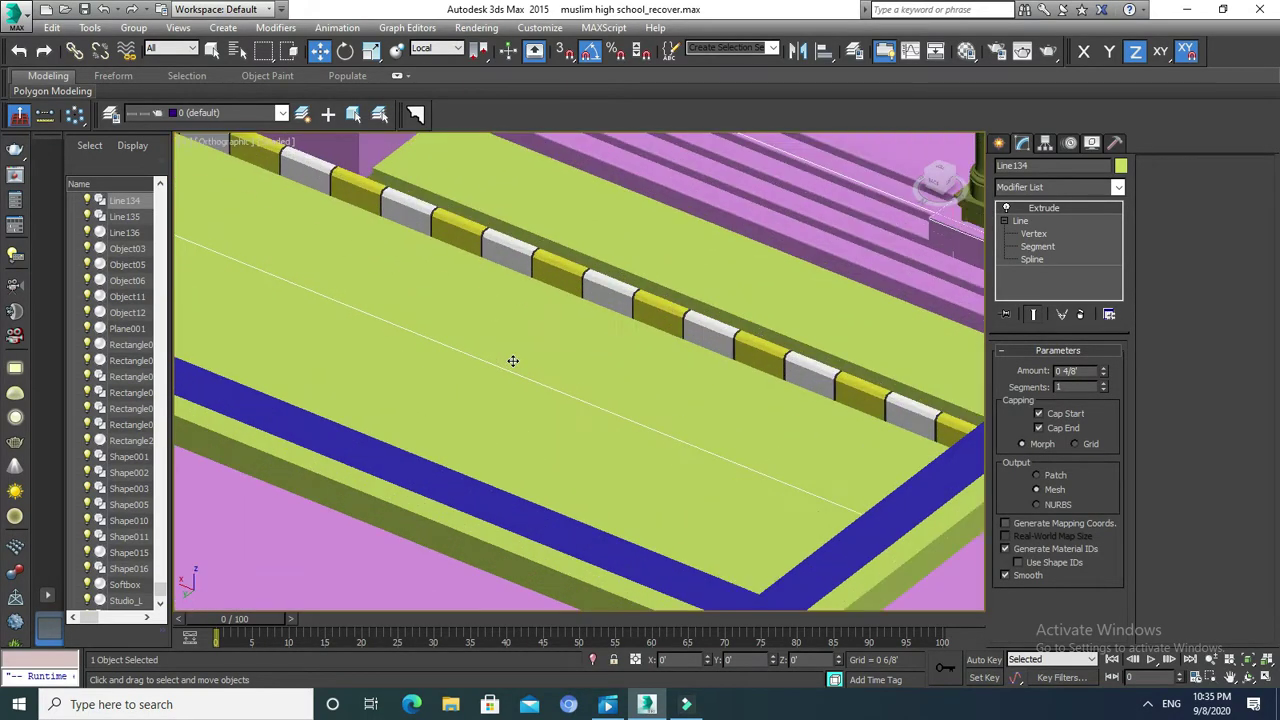
pyautogui.scroll(-5, 600, 353)
# Orbit out past the stairs and columns, then pan and zoom to inspect the yellow-and-white curb.
pyautogui.moveTo(594, 351)
pyautogui.keyDown('alt'); pyautogui.mouseDown(button='middle')
pyautogui.moveTo(731, 451)
pyautogui.moveTo(763, 457)
pyautogui.moveTo(631, 440)
pyautogui.mouseUp(button='middle'); pyautogui.keyUp('alt')
pyautogui.scroll(2, 632, 440)
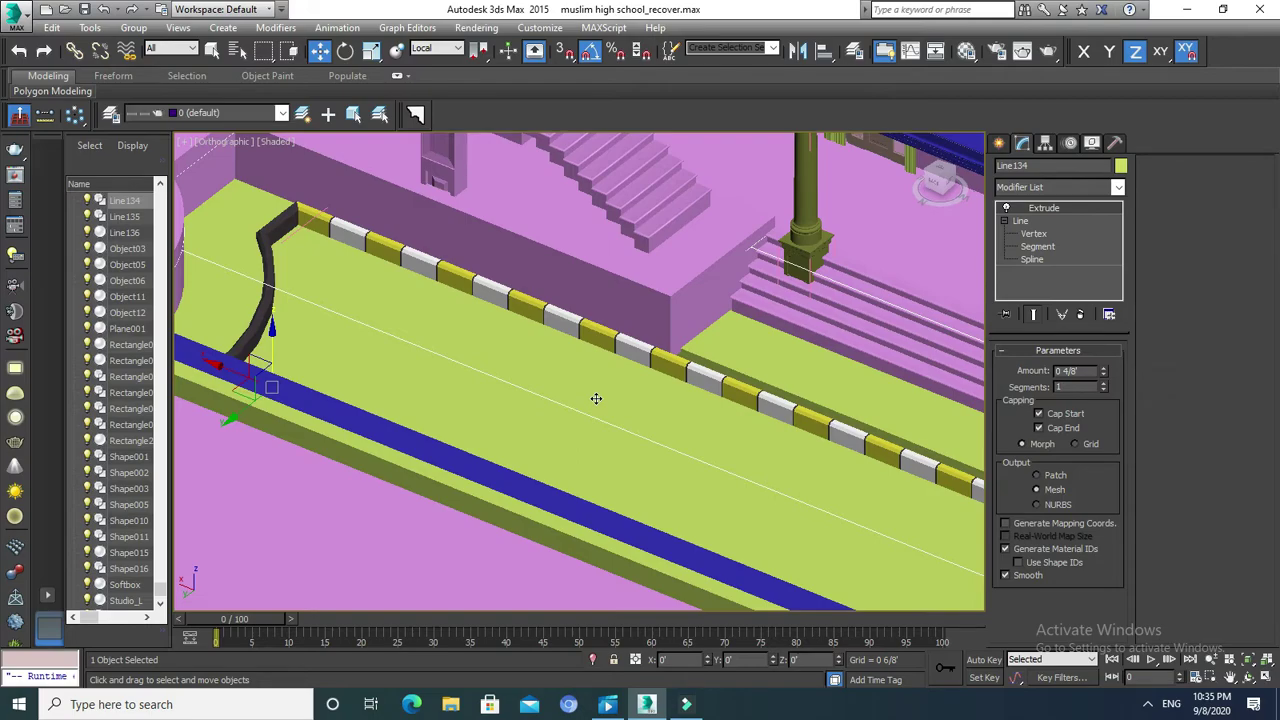
pyautogui.scroll(-3, 564, 371)
pyautogui.moveTo(536, 366)
pyautogui.mouseDown(button='middle')
pyautogui.moveTo(566, 355)
pyautogui.moveTo(580, 397)
pyautogui.moveTo(582, 377)
pyautogui.mouseUp(button='middle')
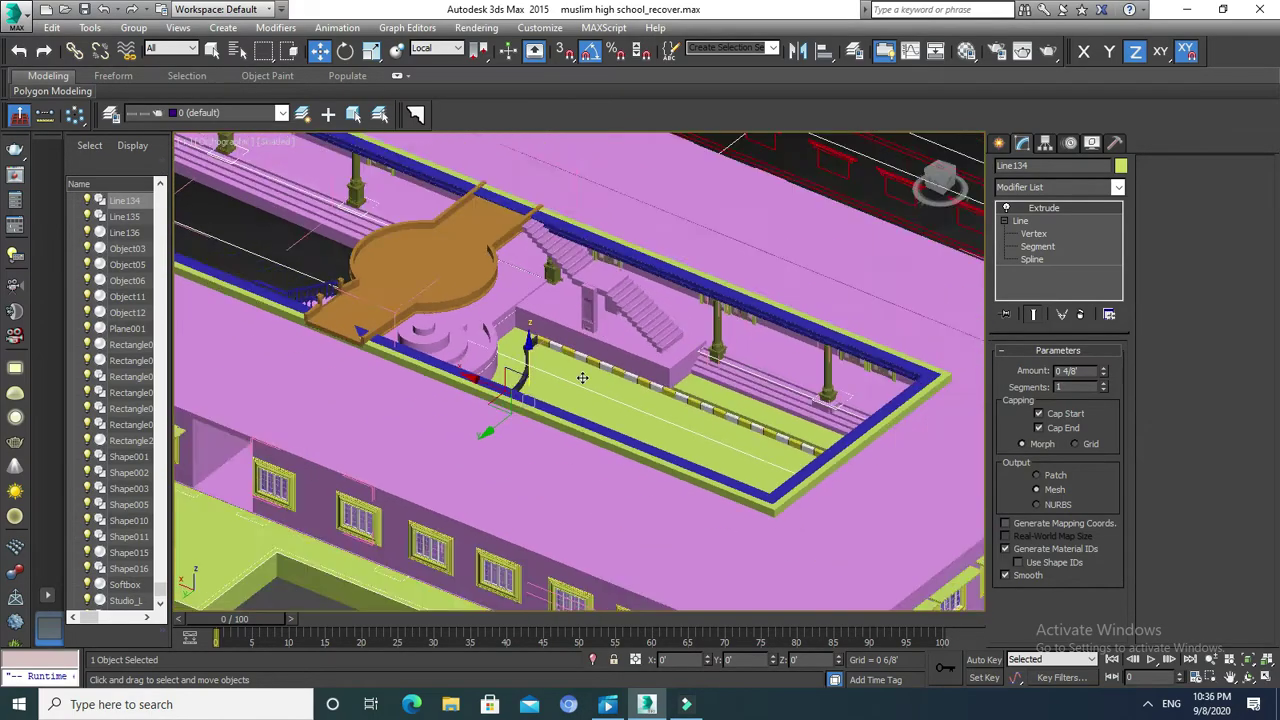
pyautogui.scroll(-5, 578, 395)
pyautogui.scroll(5, 579, 360)
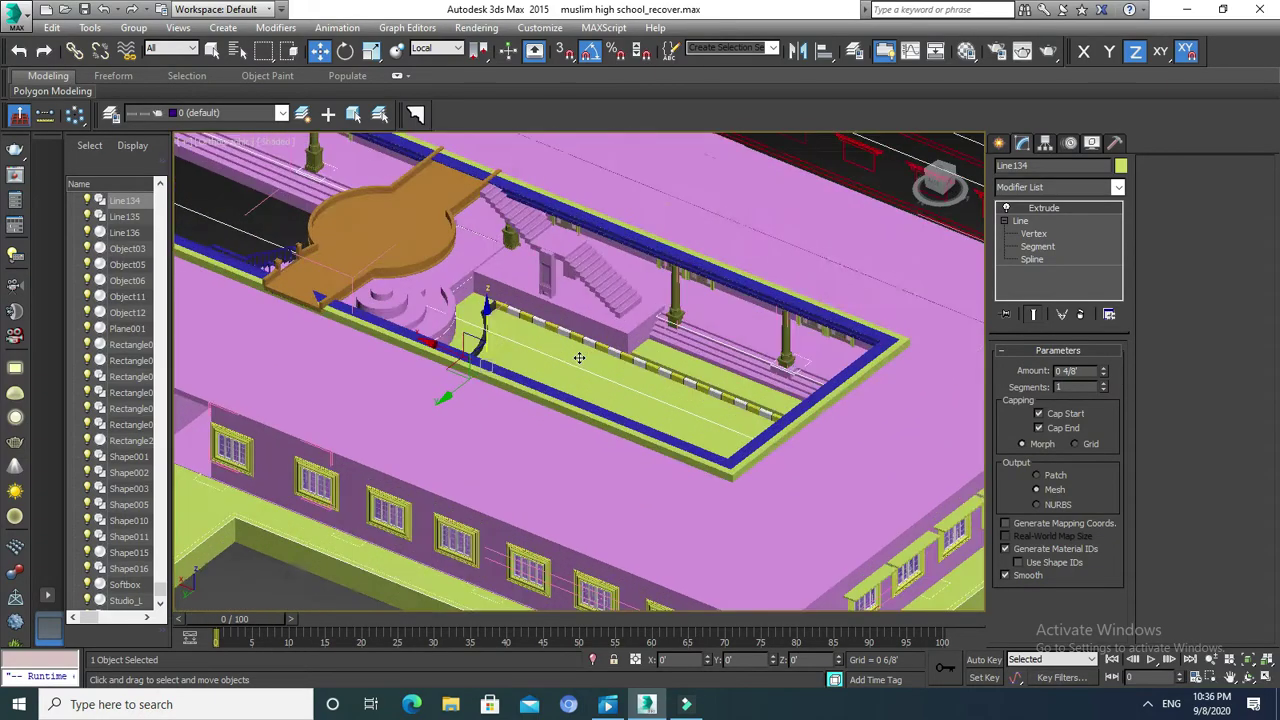
pyautogui.scroll(2, 579, 357)
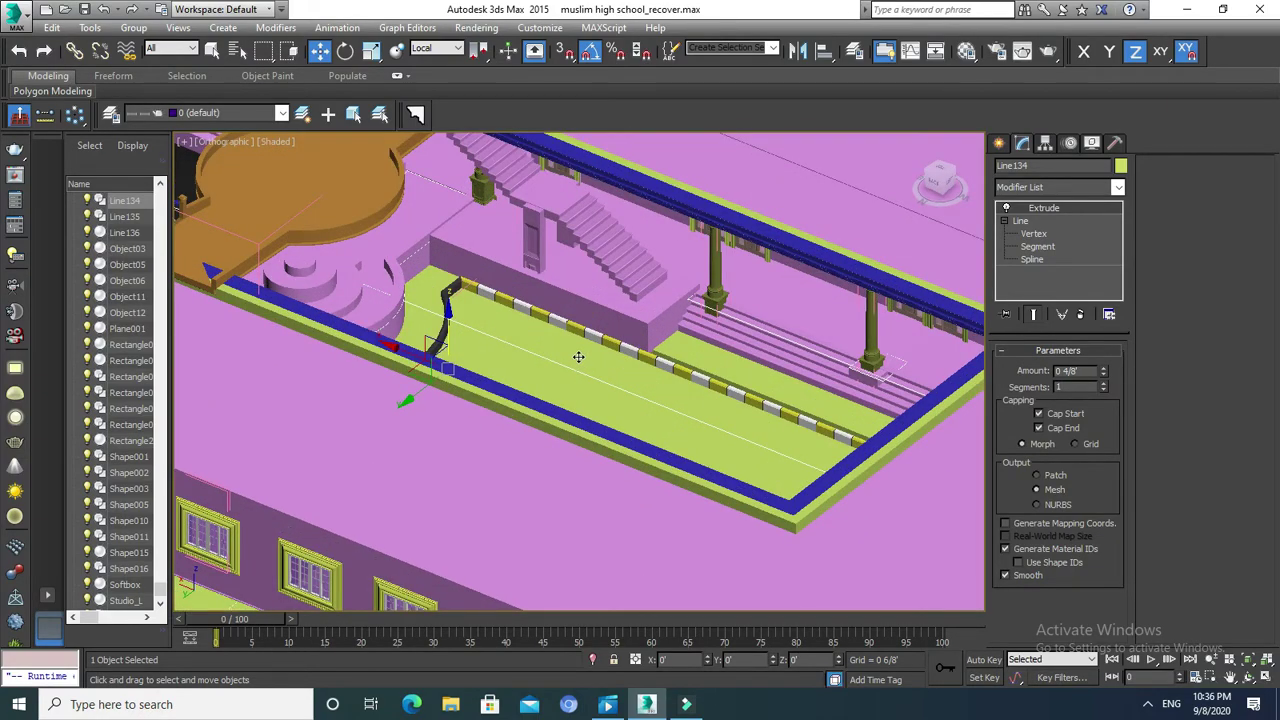
pyautogui.scroll(-5, 584, 336)
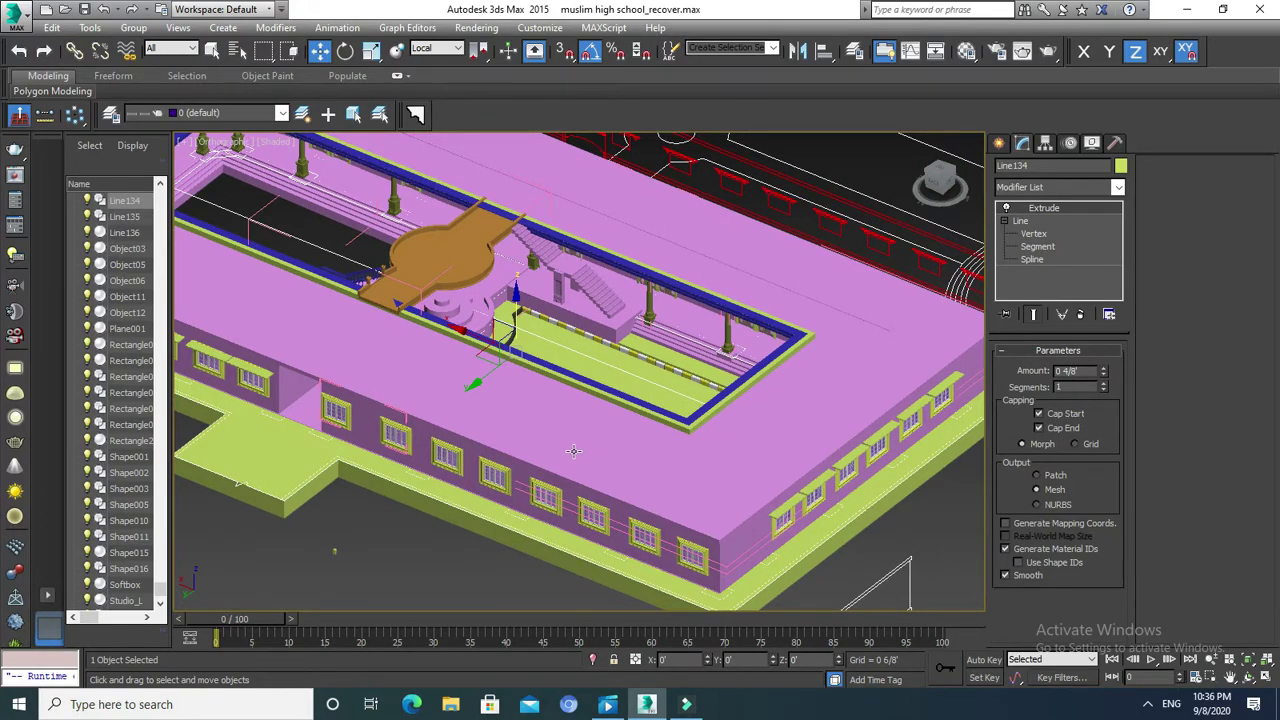
pyautogui.scroll(-3, 576, 420)
pyautogui.scroll(-2, 576, 418)
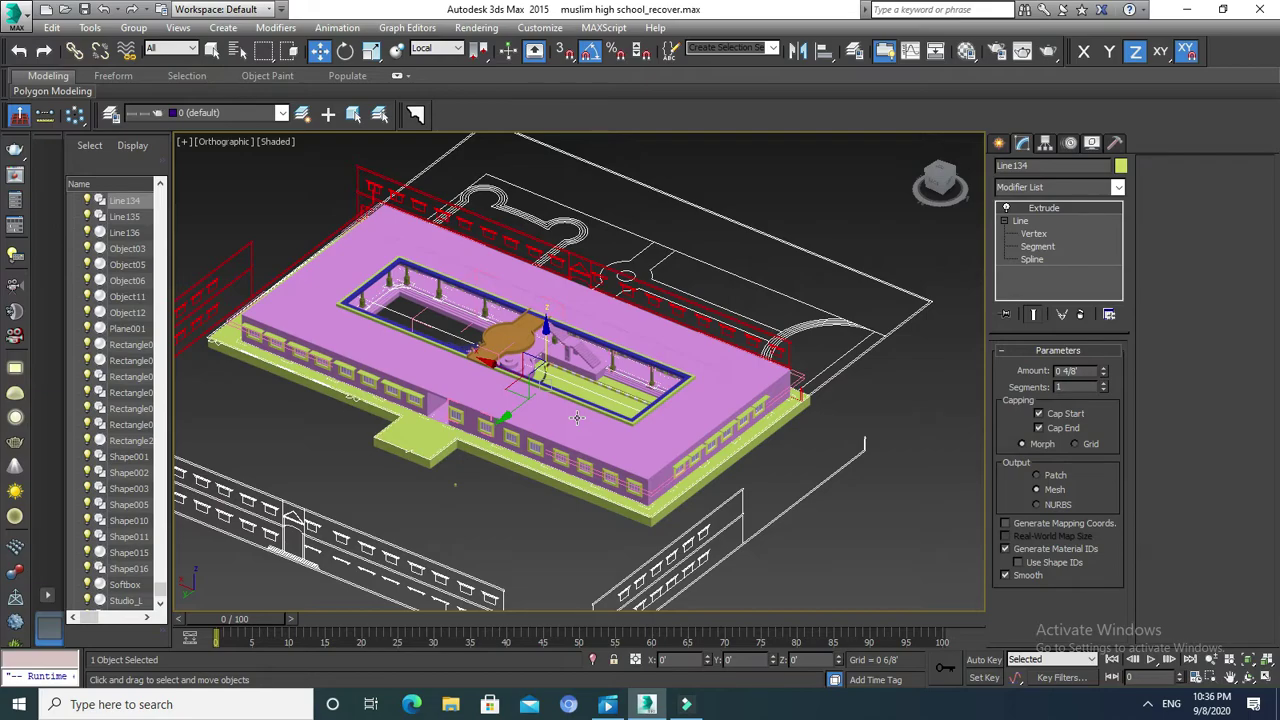
pyautogui.scroll(2, 576, 418)
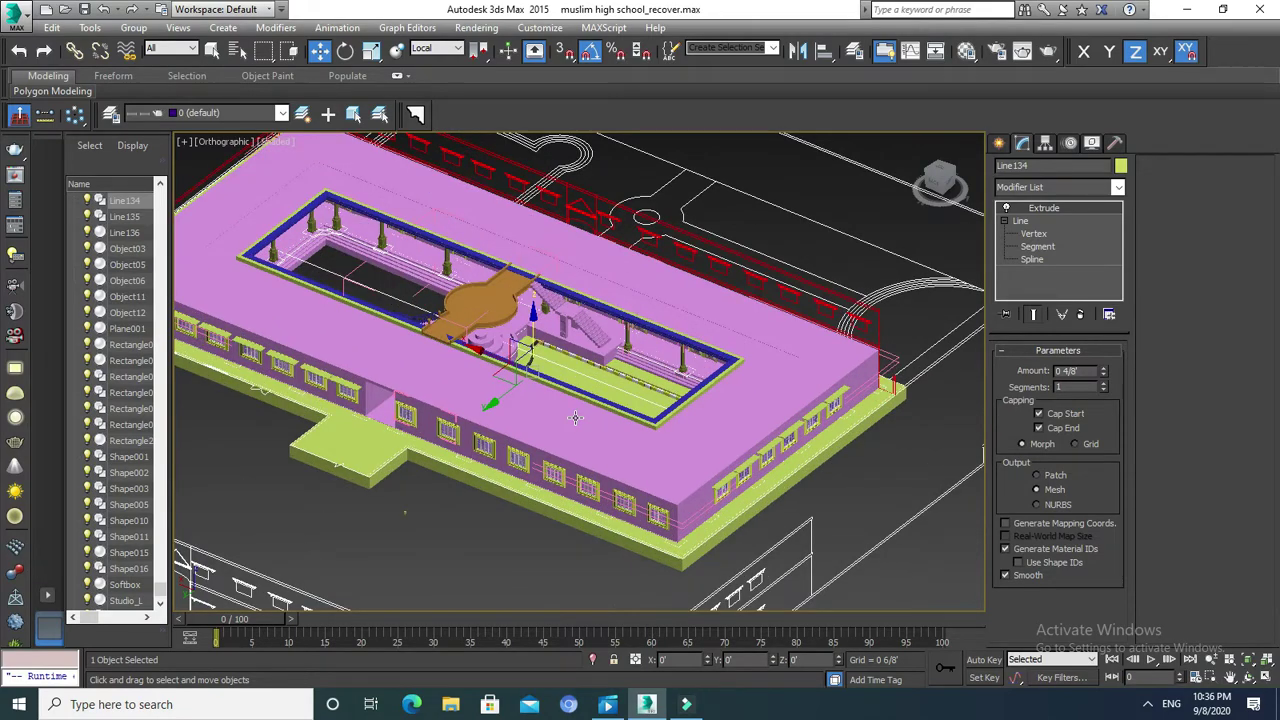